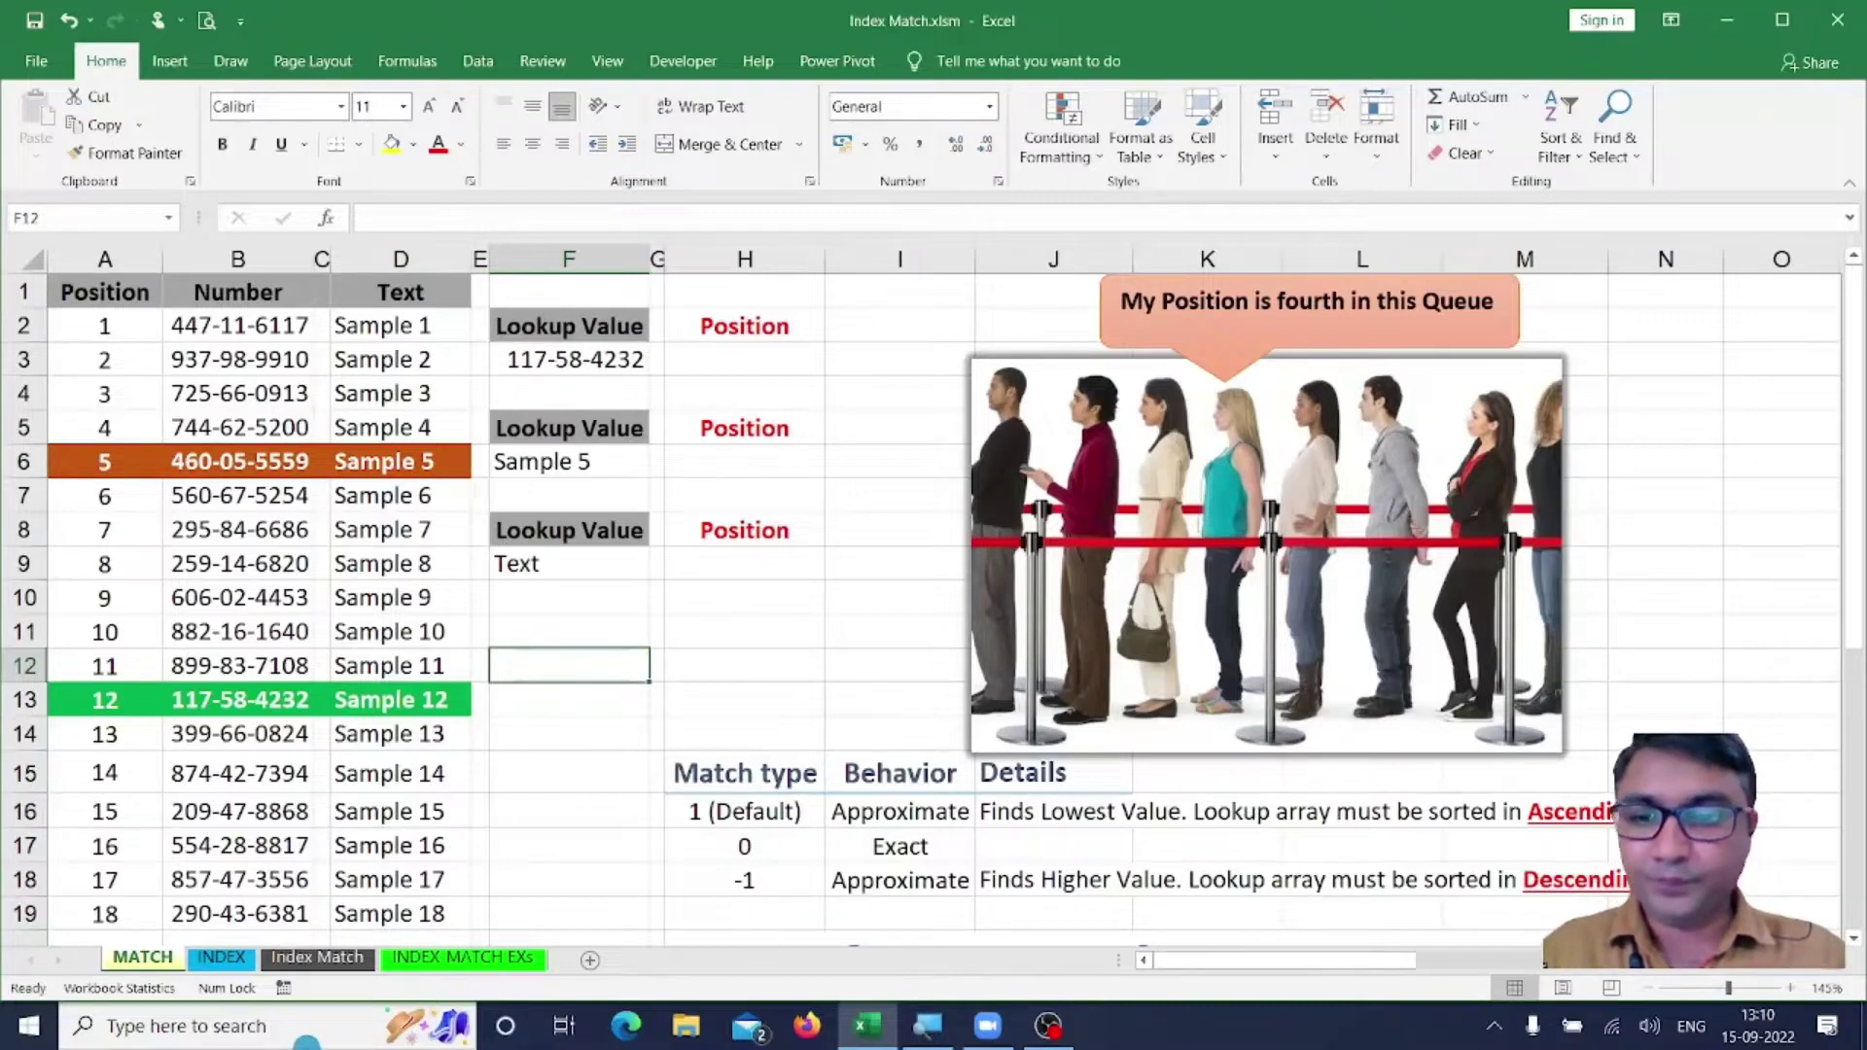
On the INDEX-MATCH EXs sheet, set the month in C5 to October and the product in B6 to CD Drives.
left_click(435, 958)
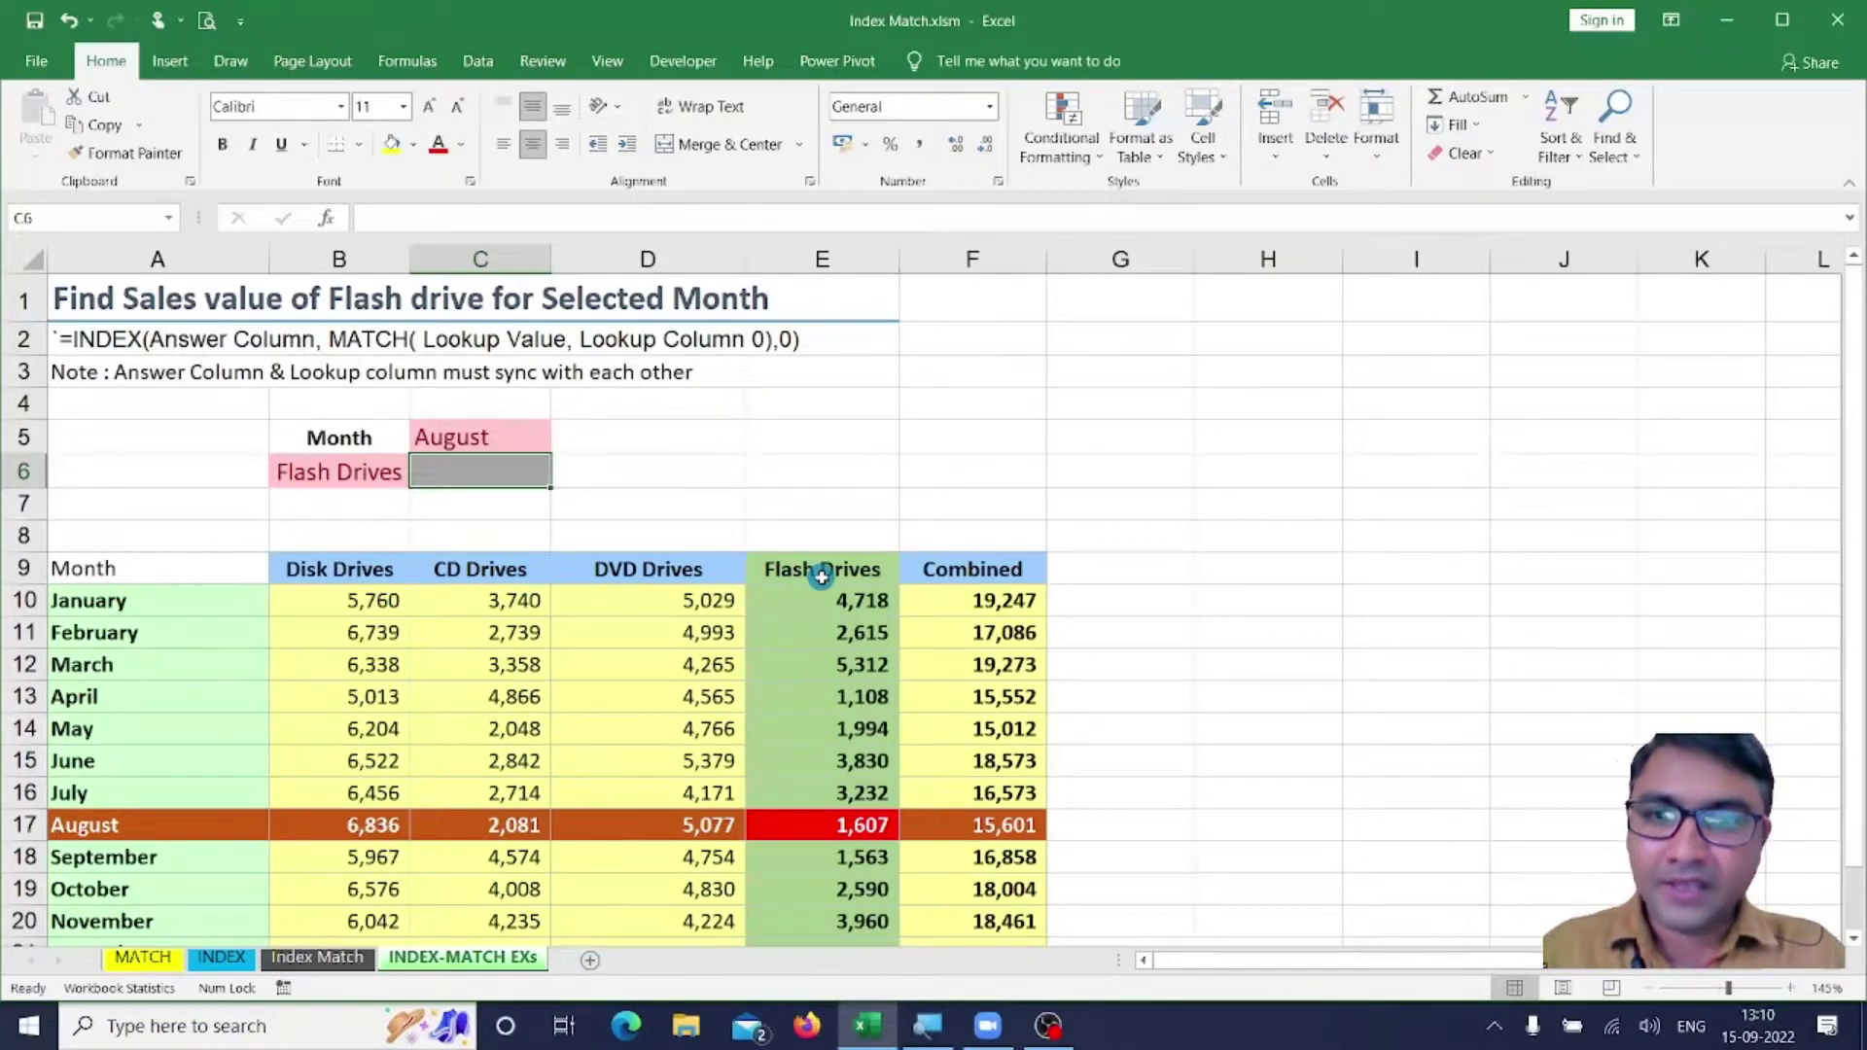
scroll(822, 576, "down", 3)
scroll(822, 576, "up", 2)
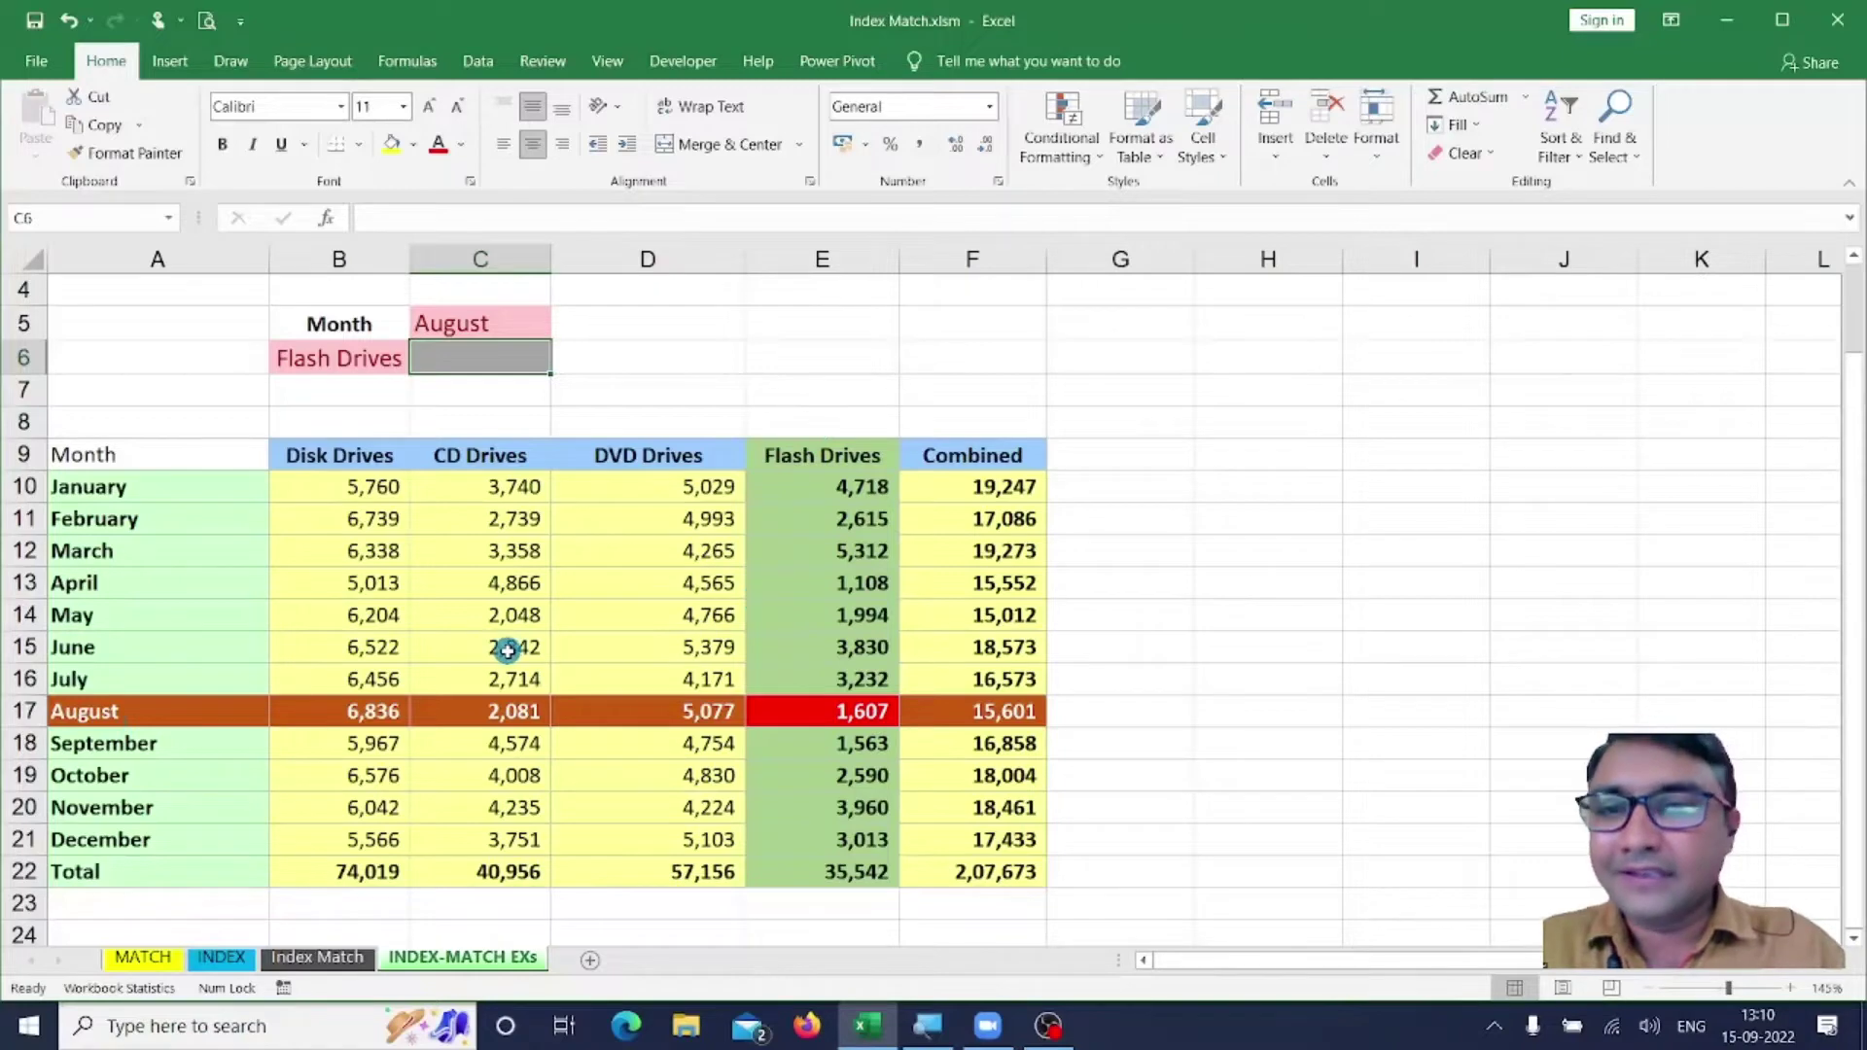
scroll(507, 649, "up", 1)
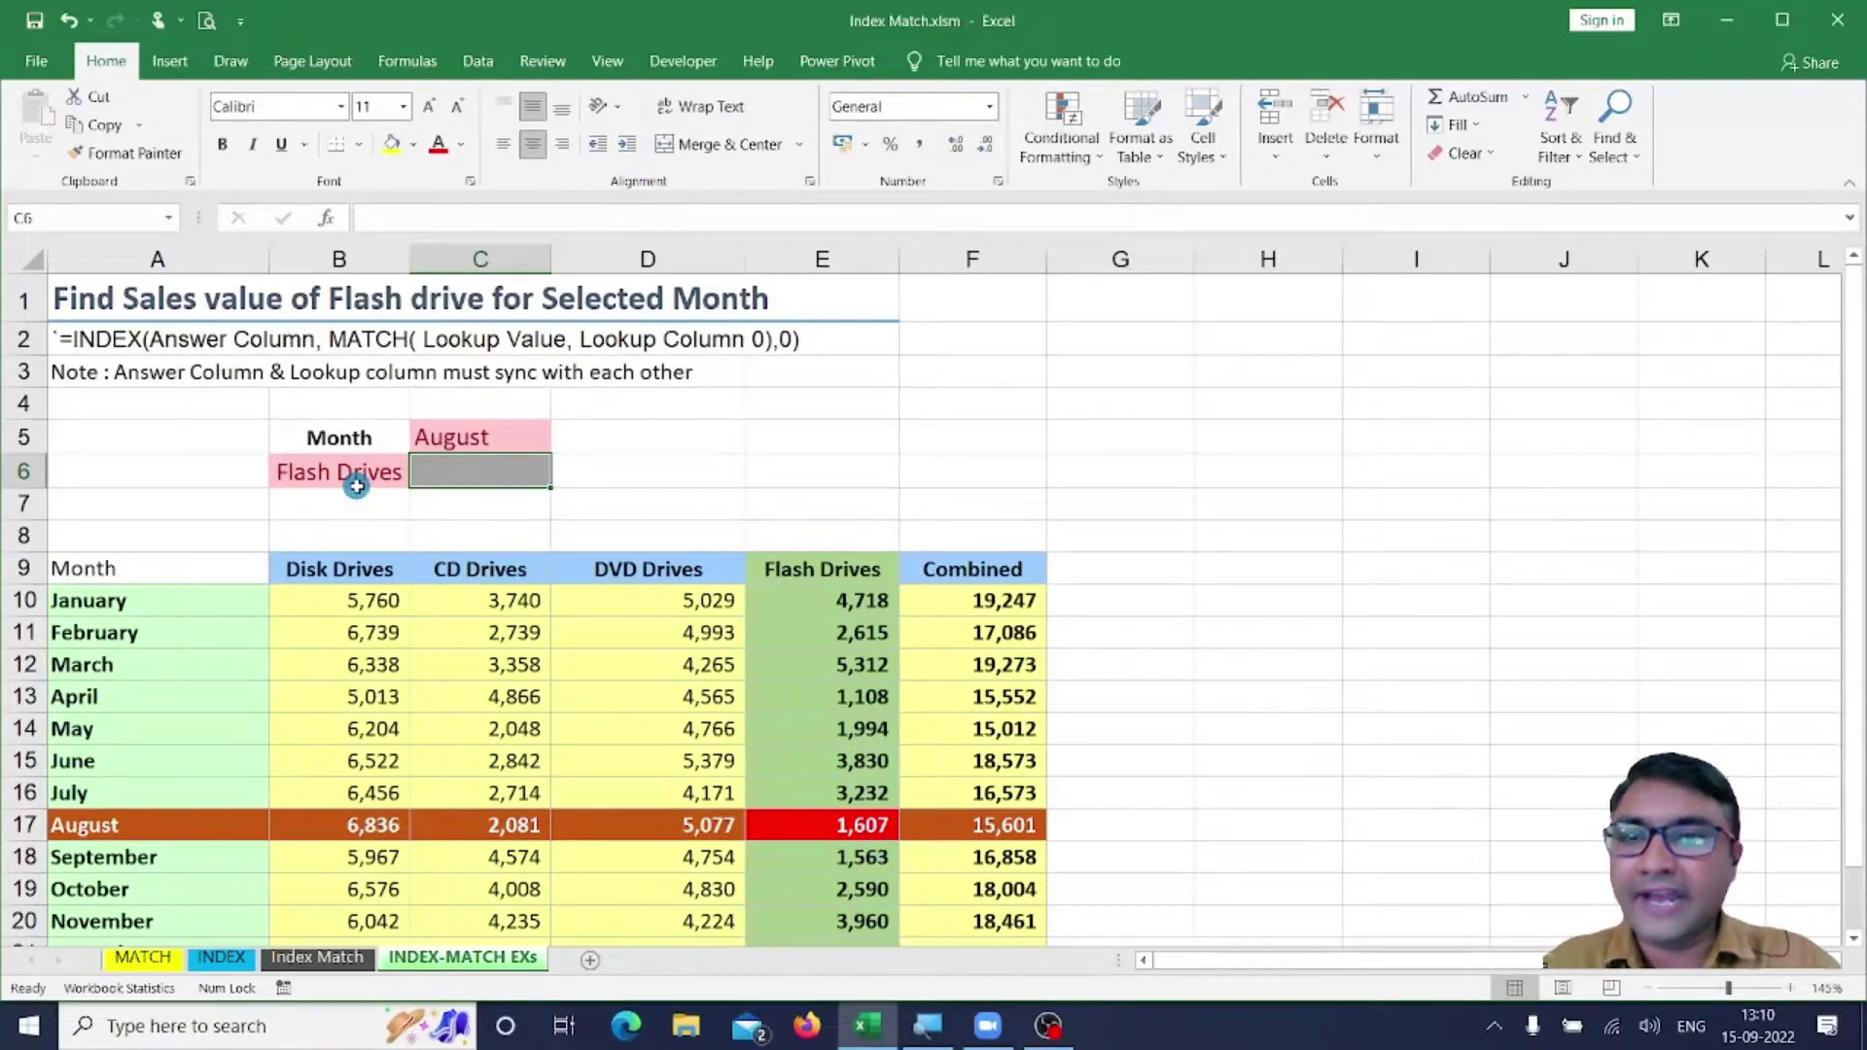
left_click(523, 437)
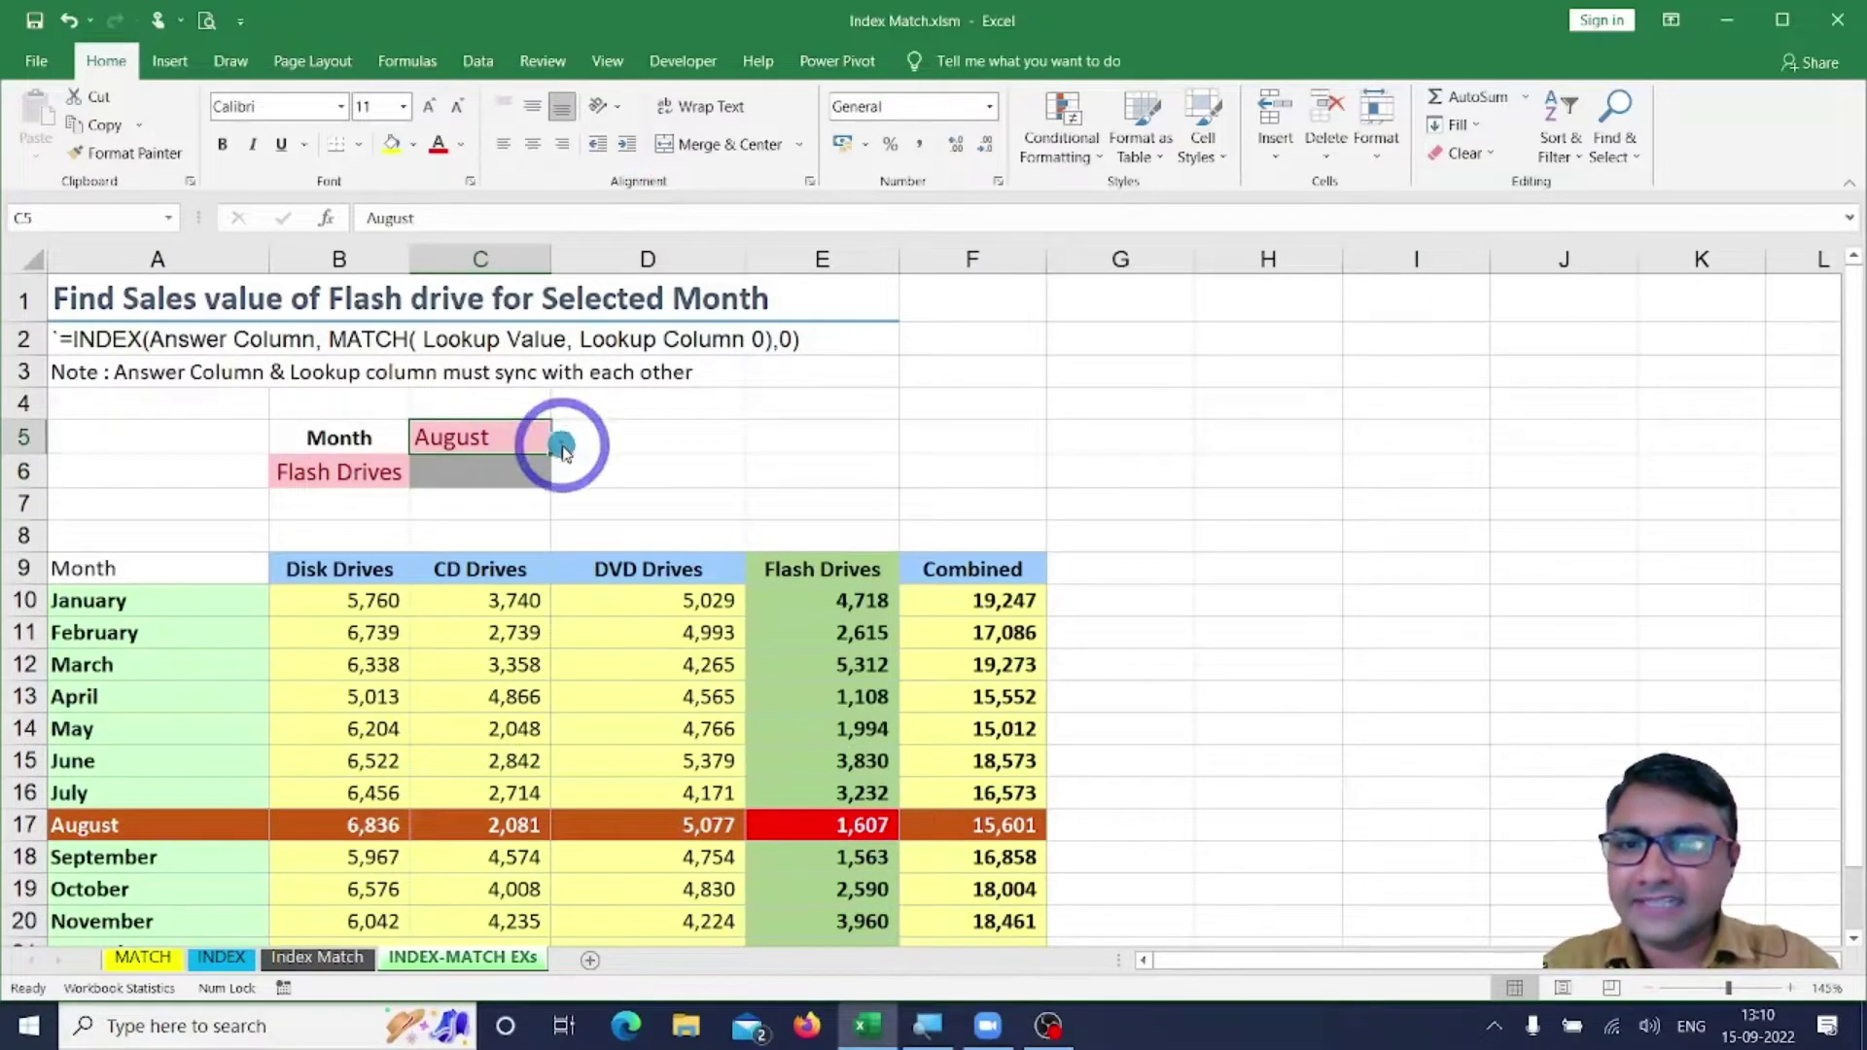
left_click(562, 444)
left_click(416, 587)
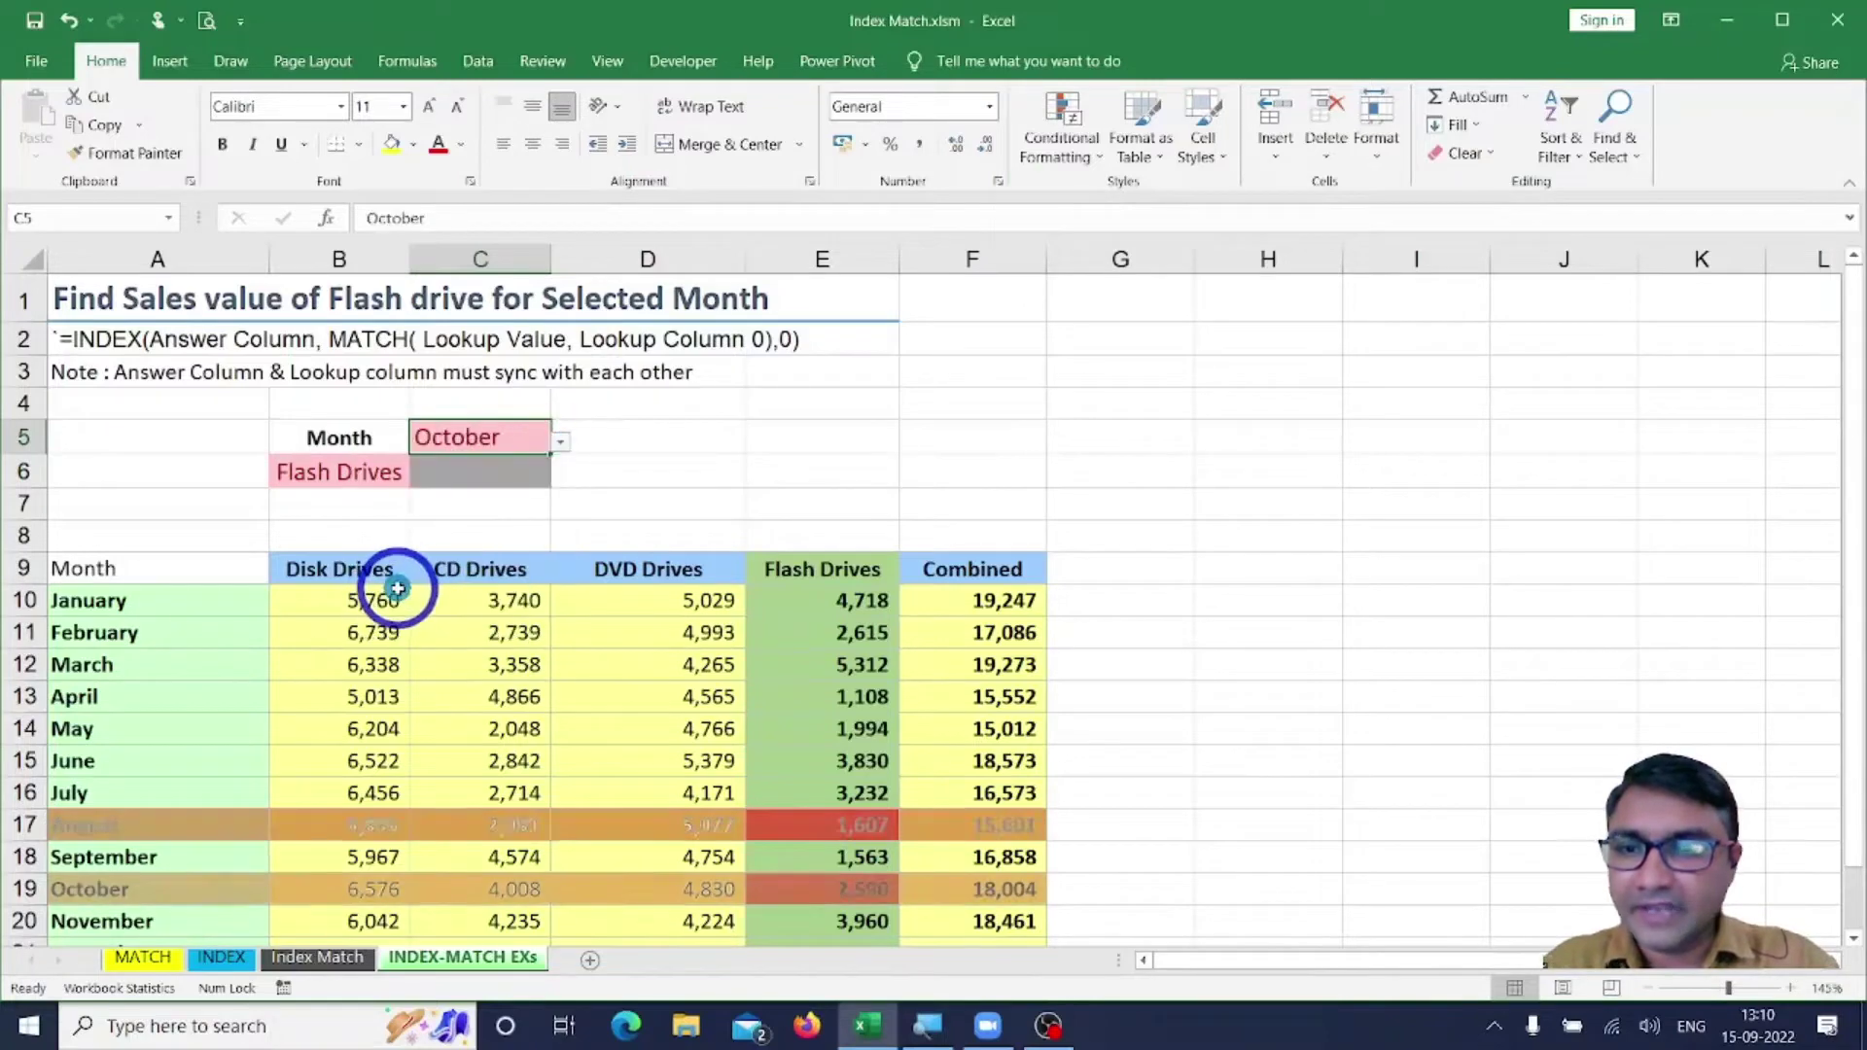
left_click(397, 471)
left_click(420, 477)
left_click(343, 535)
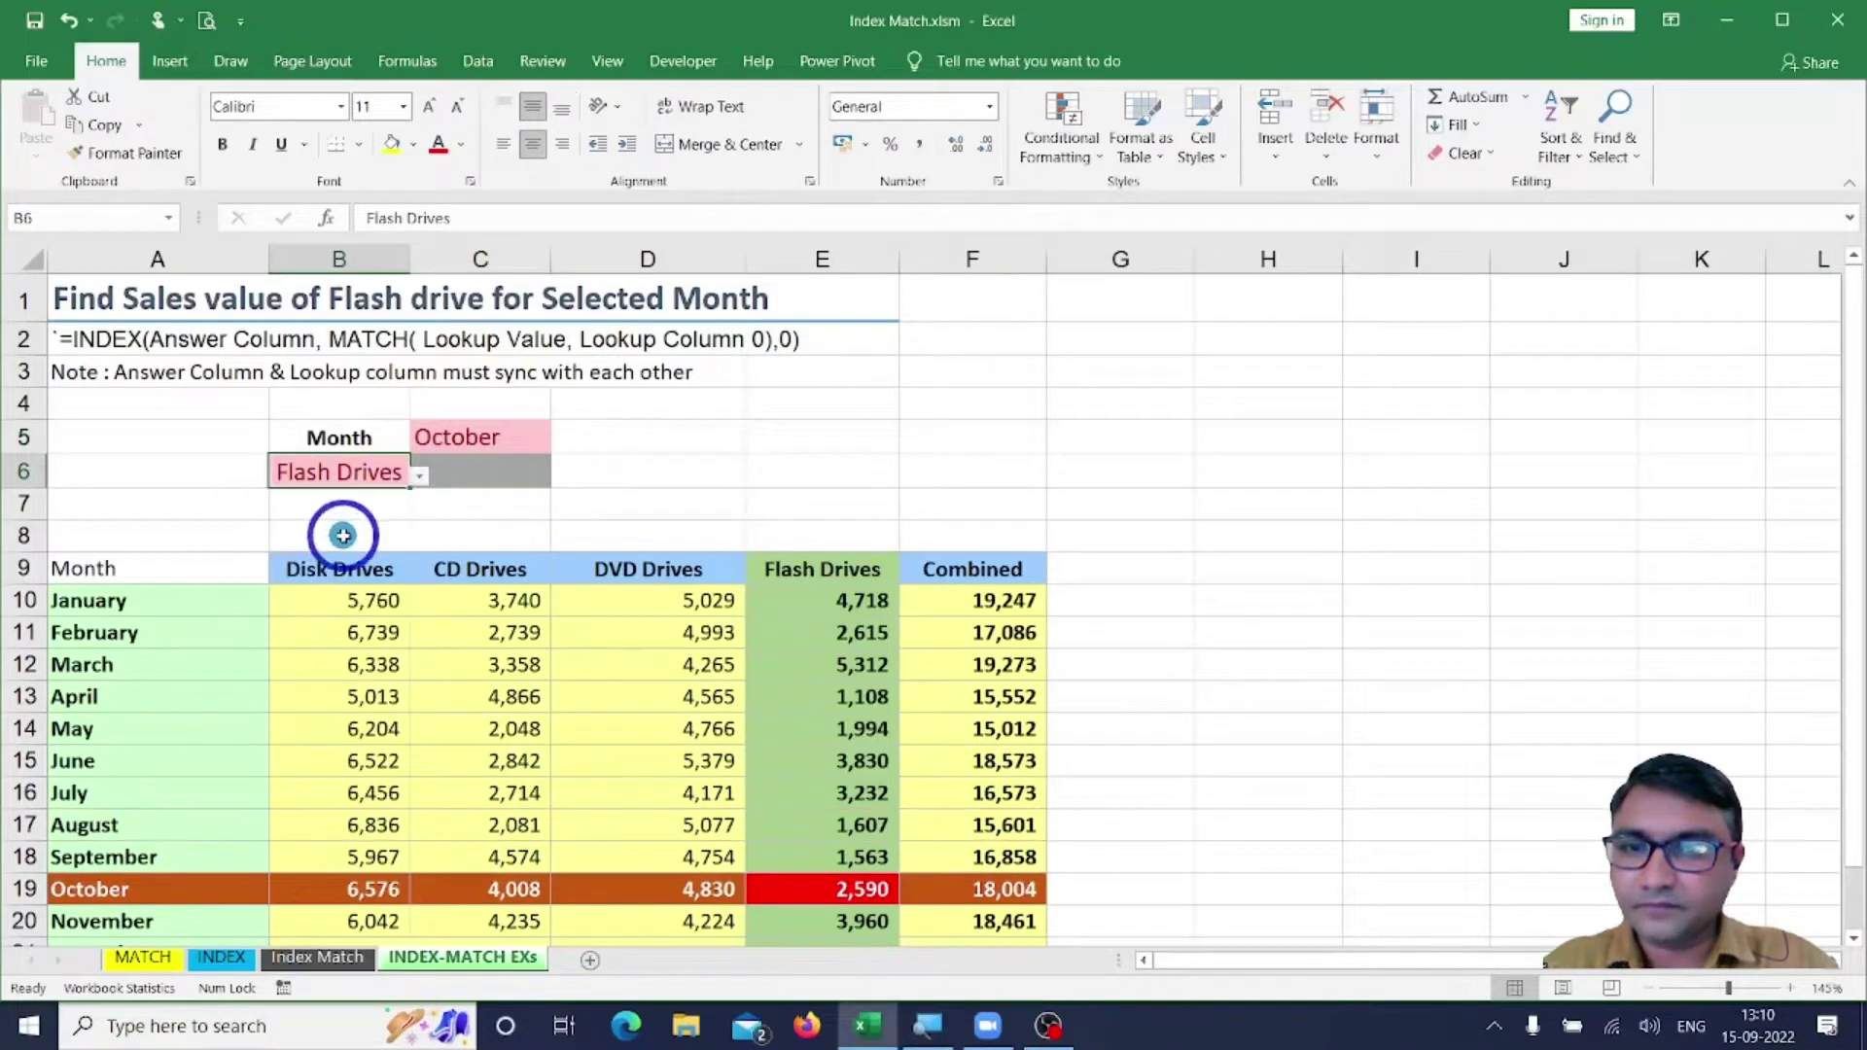
left_click(433, 483)
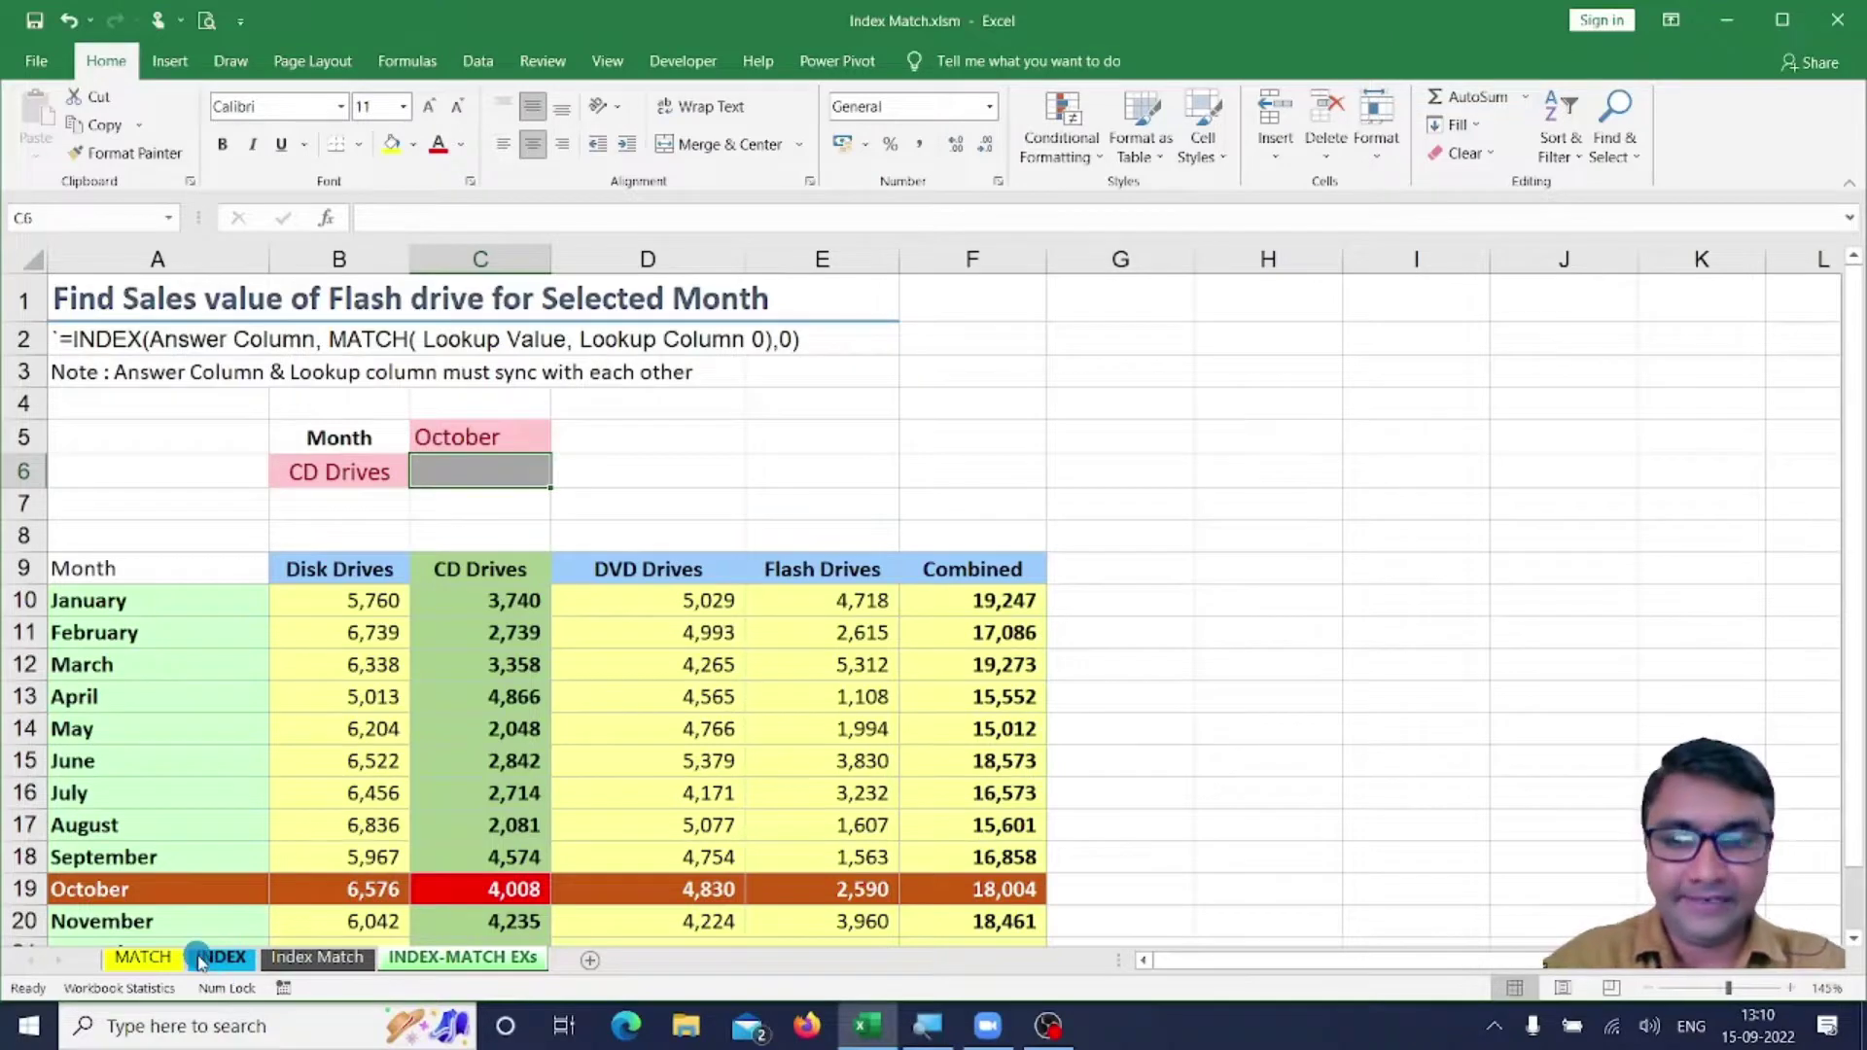
Open the MATCH sheet and select the Number values in B2:B18, followed by the first lookup value in F3.
left_click(147, 961)
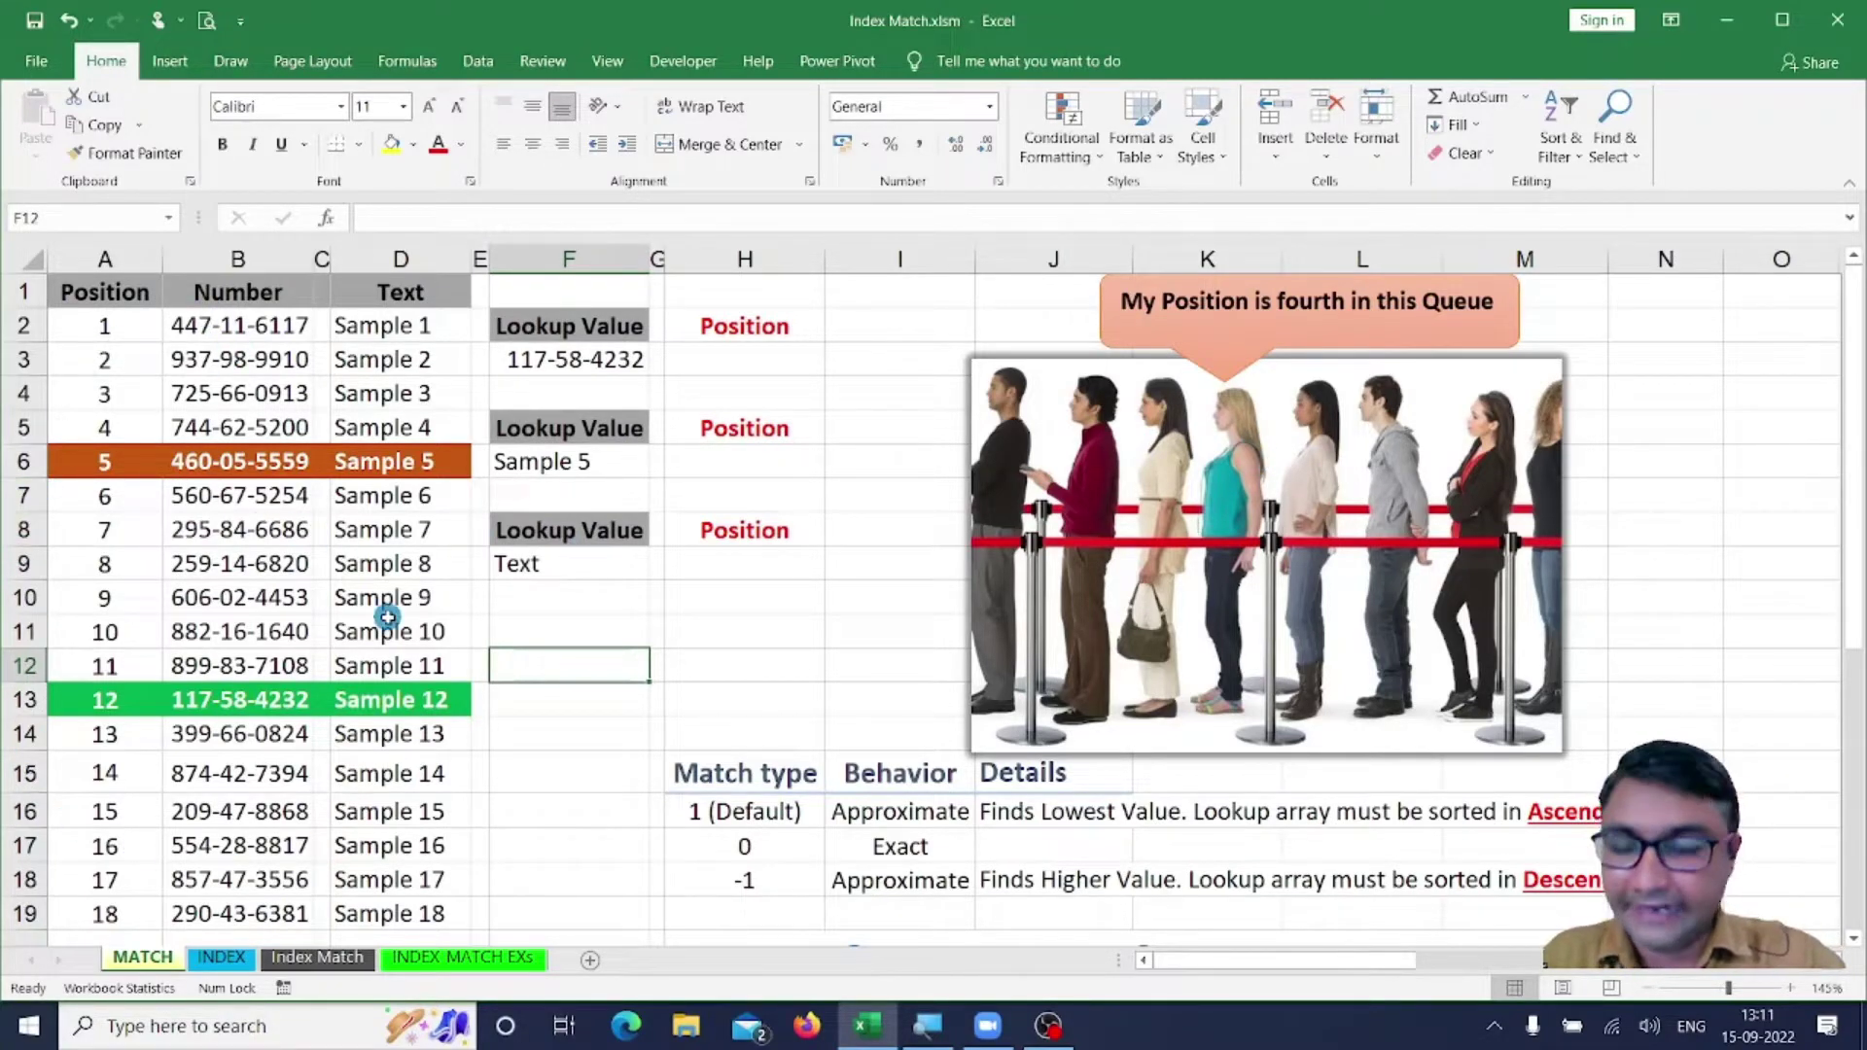
left_click_drag(231, 331, 212, 869)
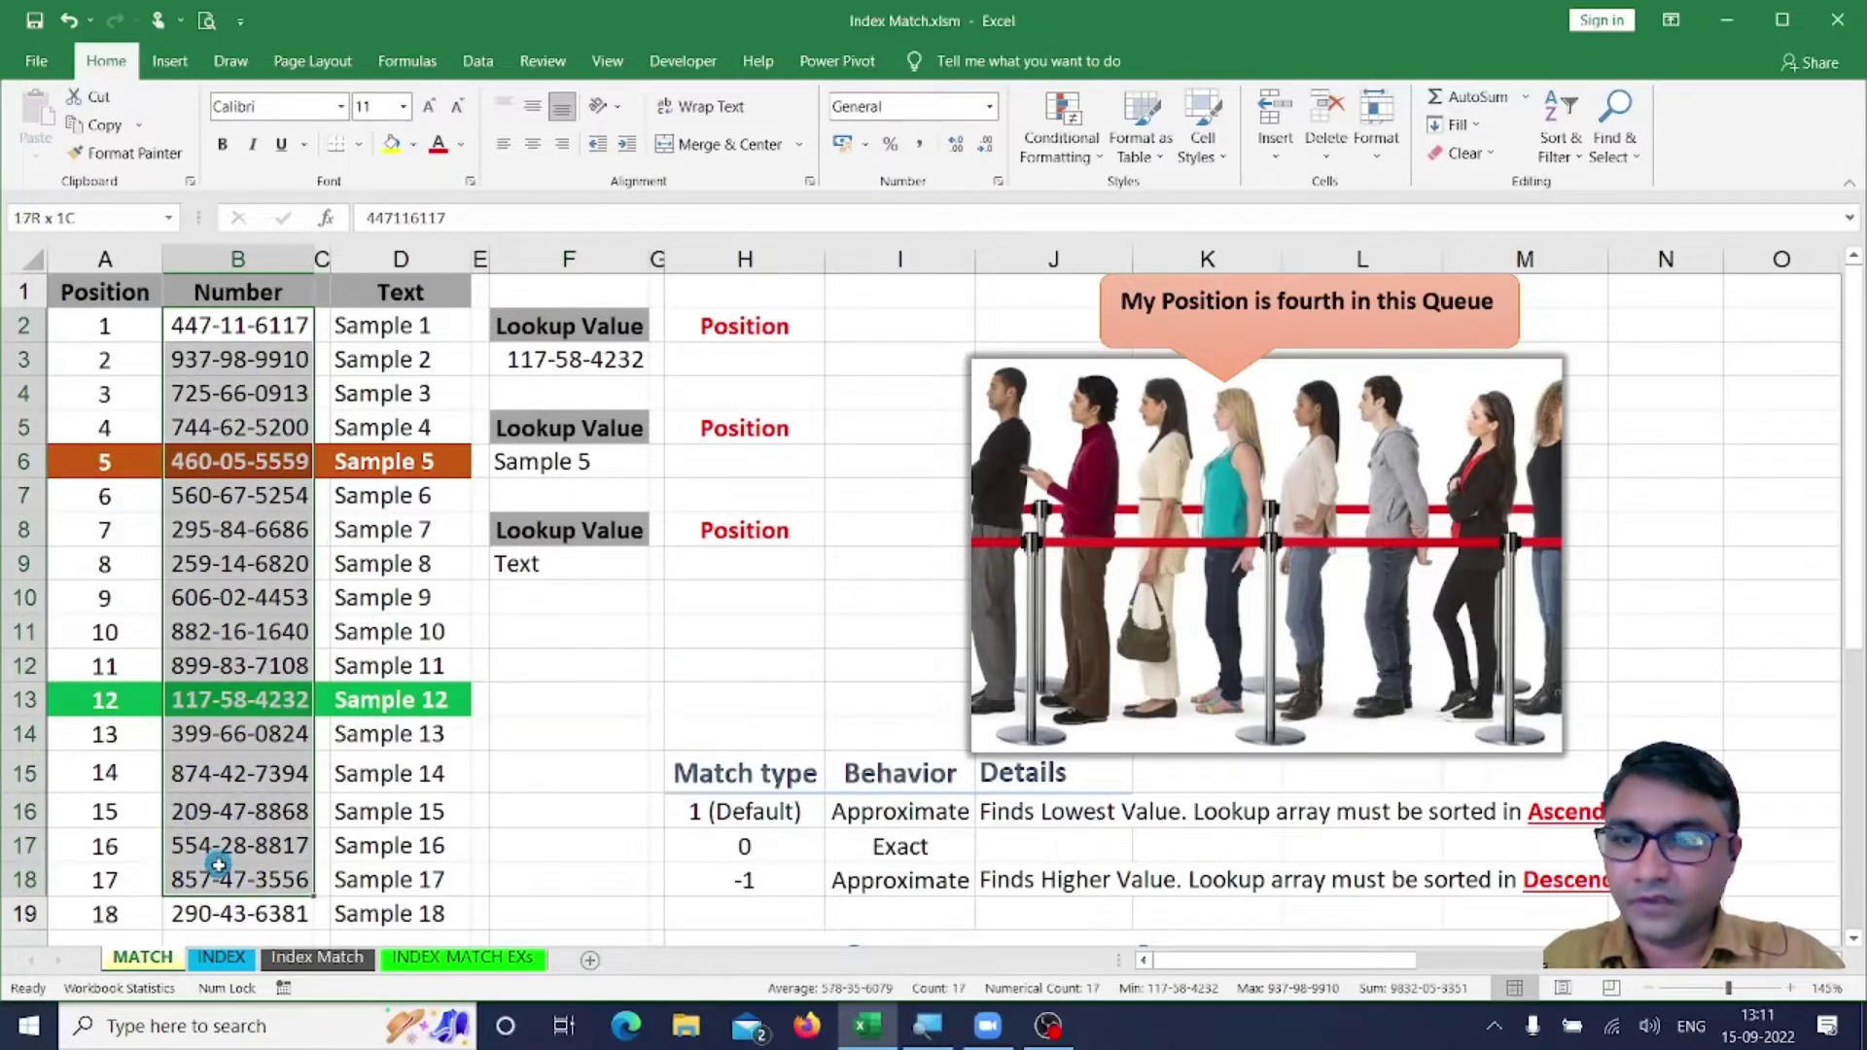
left_click(567, 362)
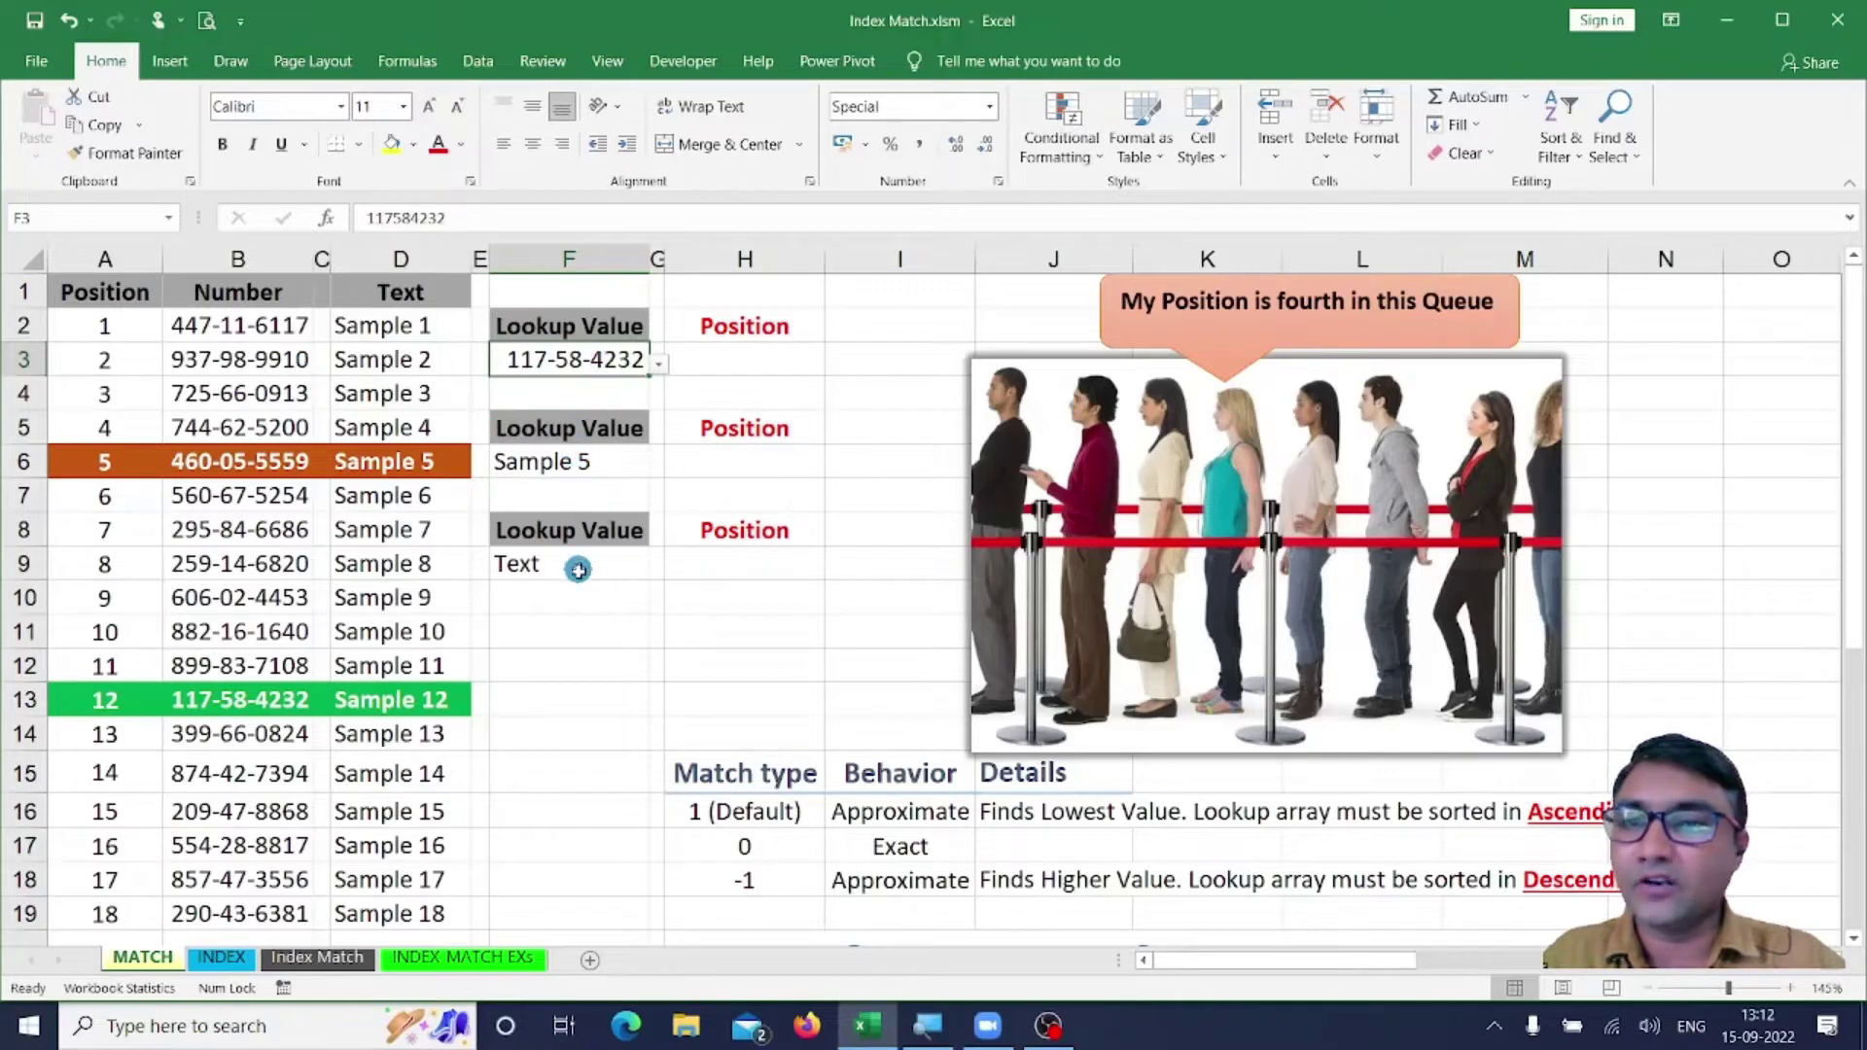
Mark the Number column with a blue on-screen frame and the header row with a red one, and clear the annotations.
key("ctrl+2")
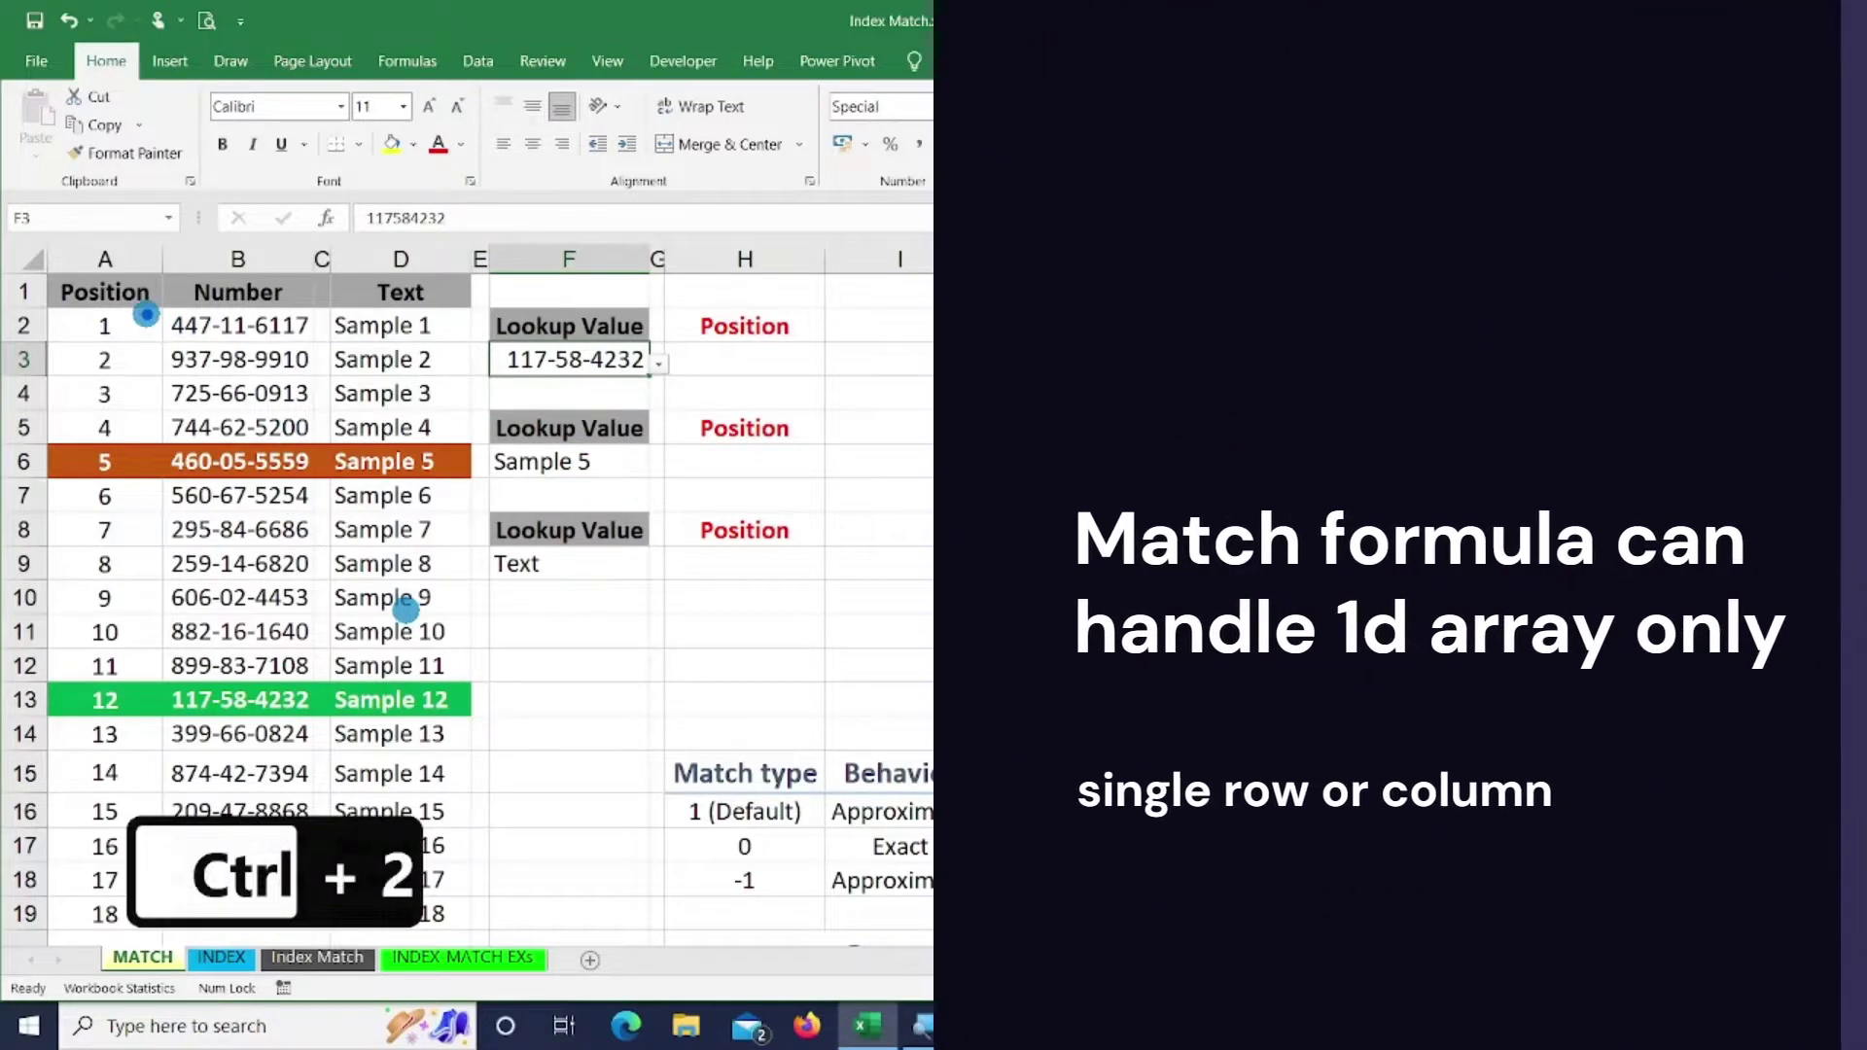
mouse_move(160, 312)
left_mouse_down()
mouse_move(321, 909)
mouse_move(313, 890)
left_mouse_up()
key("r")
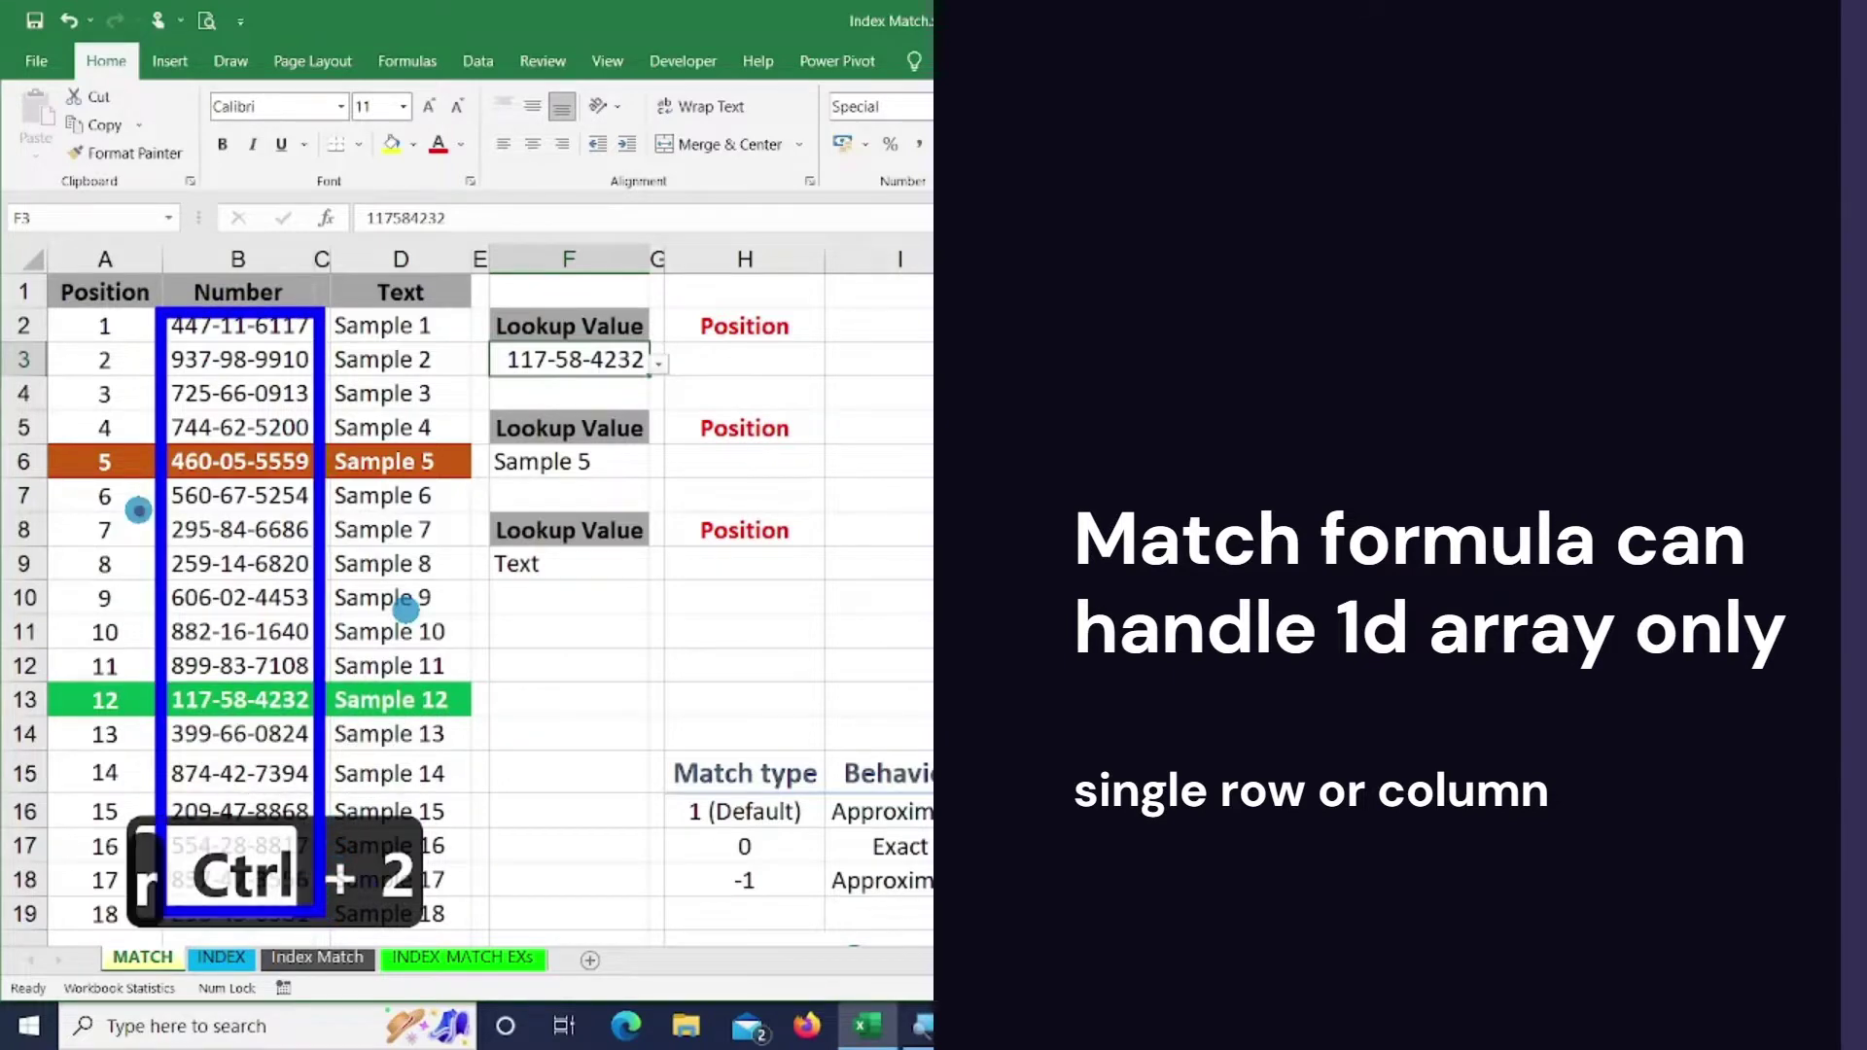
mouse_move(52, 272)
left_mouse_down()
mouse_move(330, 366)
mouse_move(564, 374)
mouse_move(493, 315)
left_mouse_up()
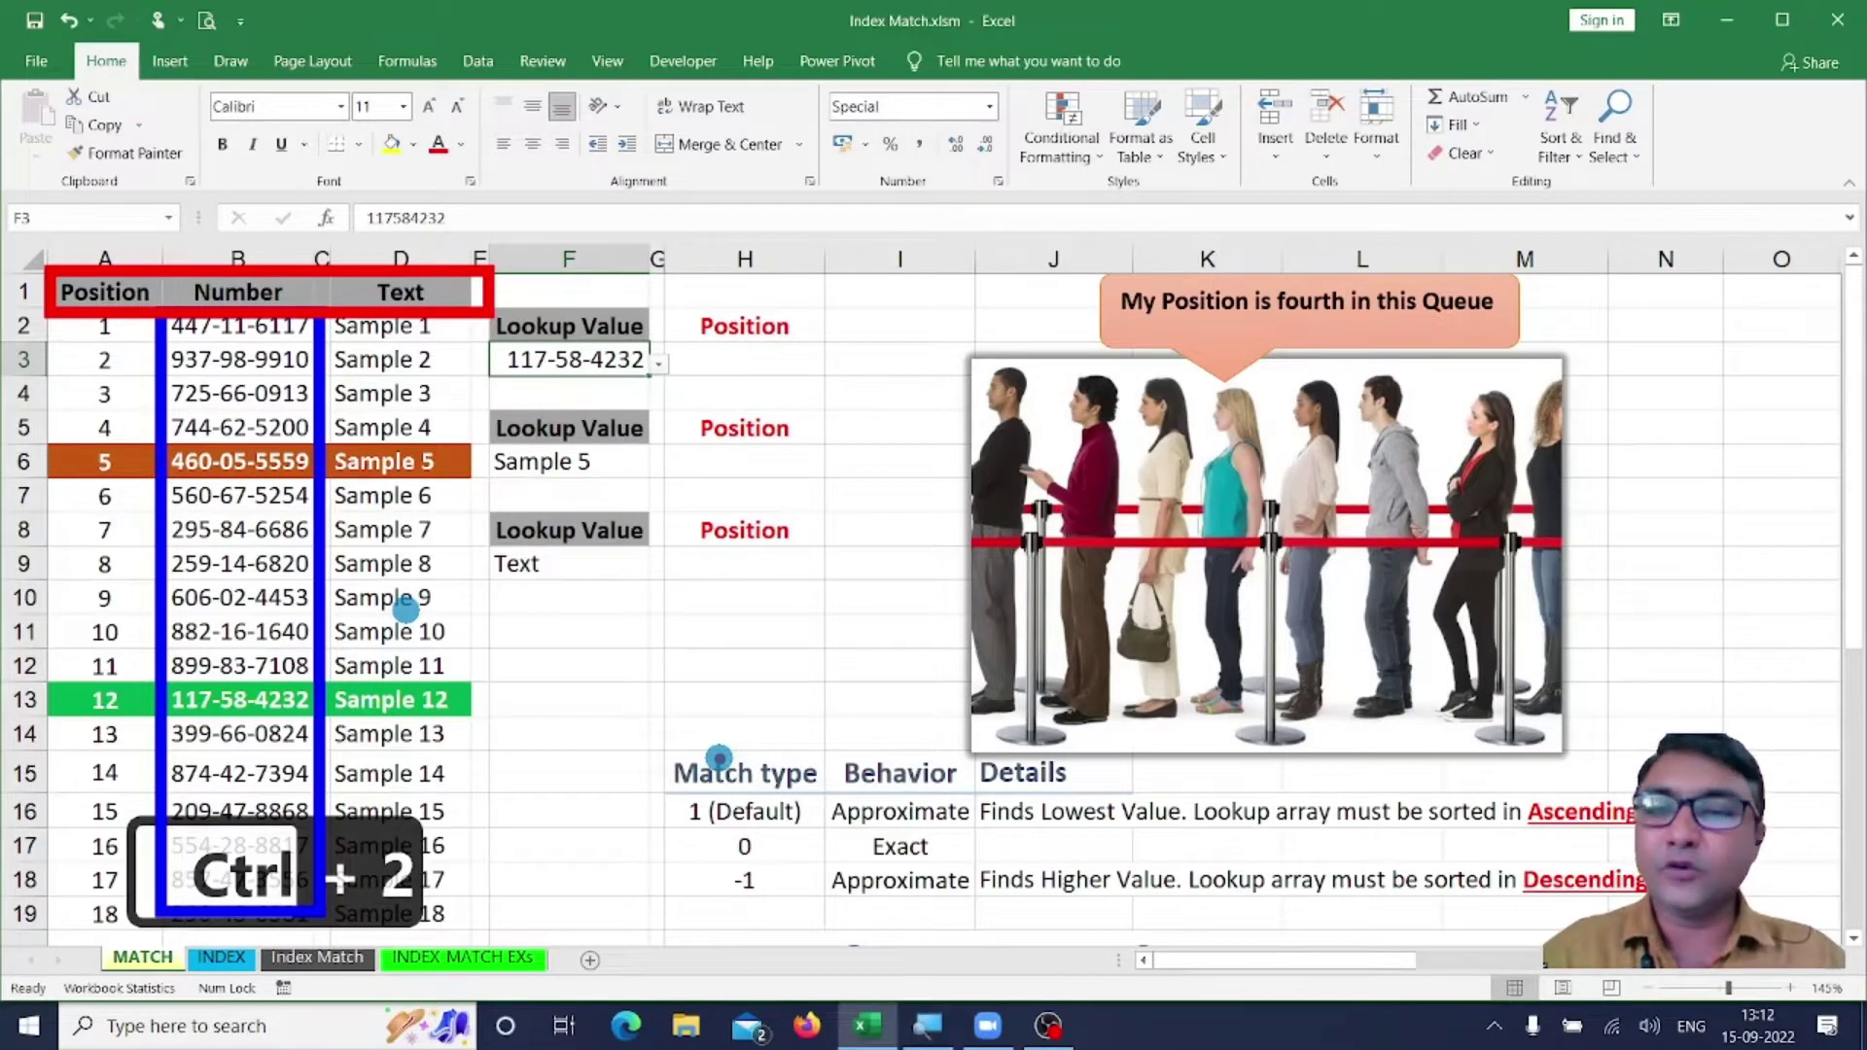
key("Escape")
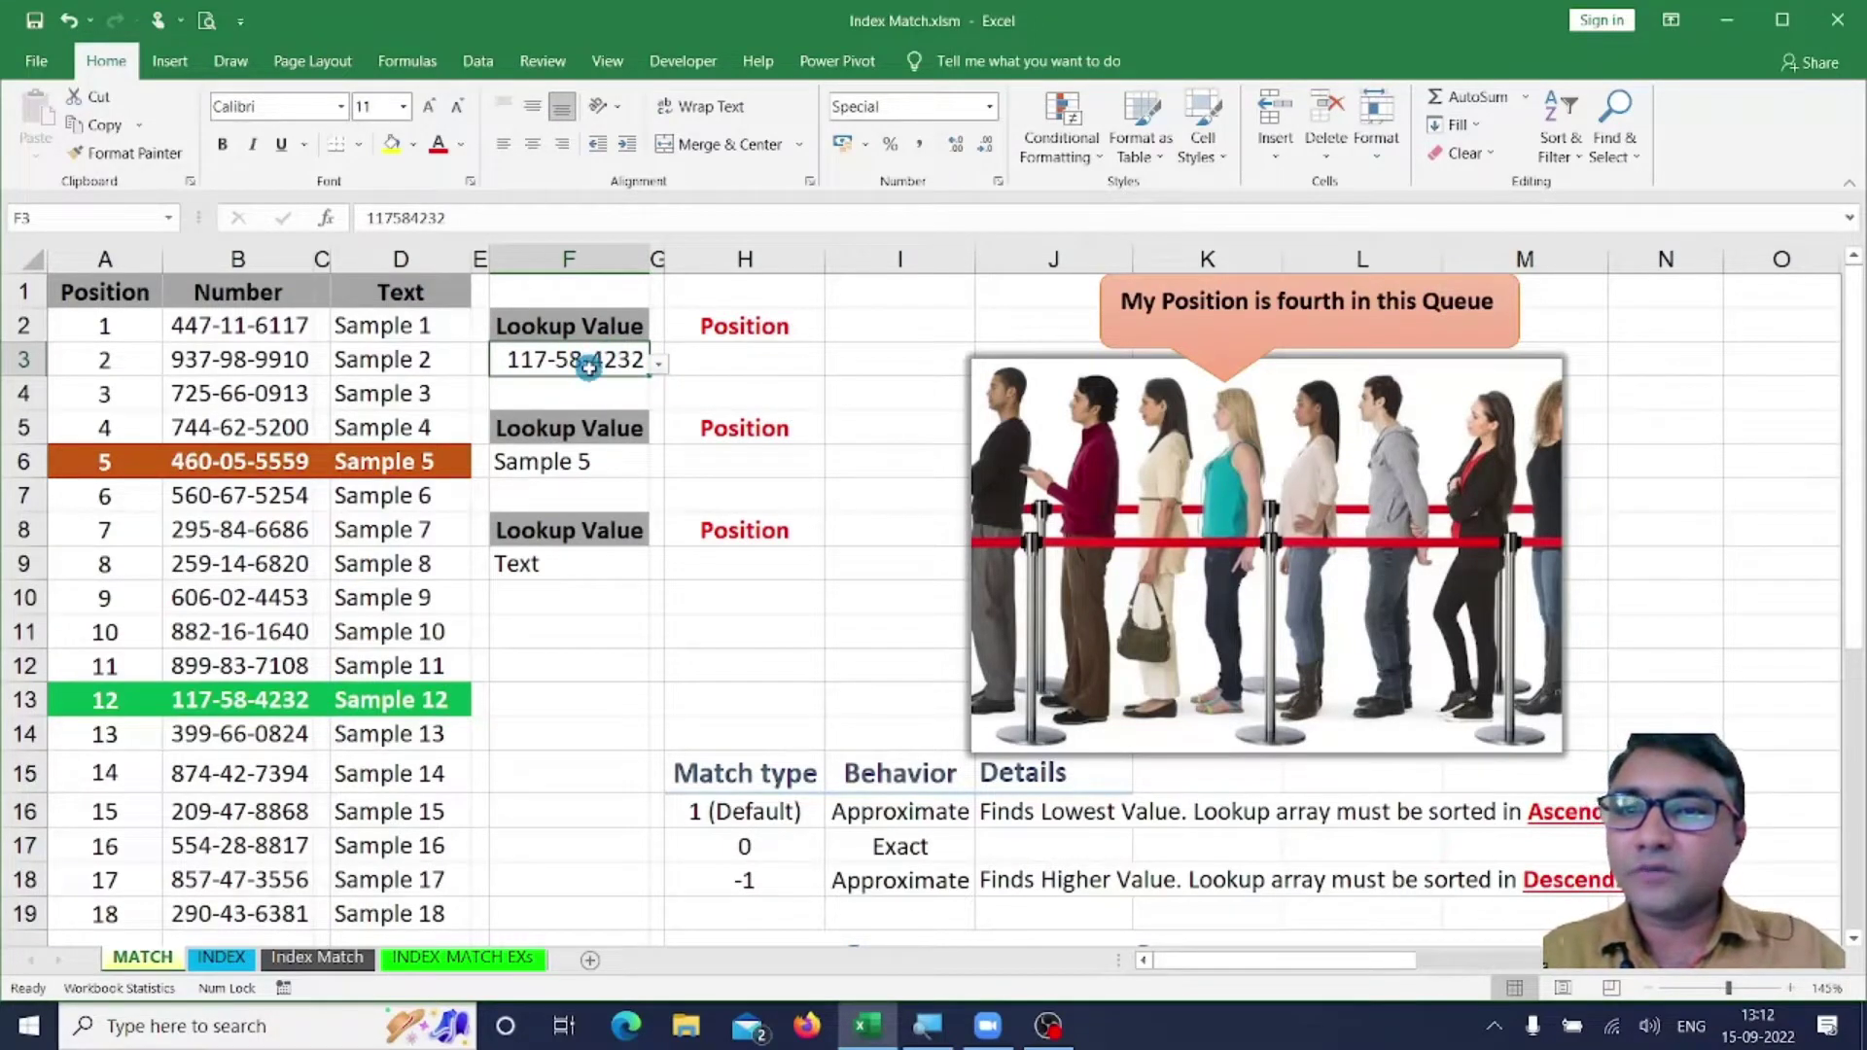
Start a MATCH formula in H3 with F3 as the lookup value.
left_click(744, 362)
type("=")
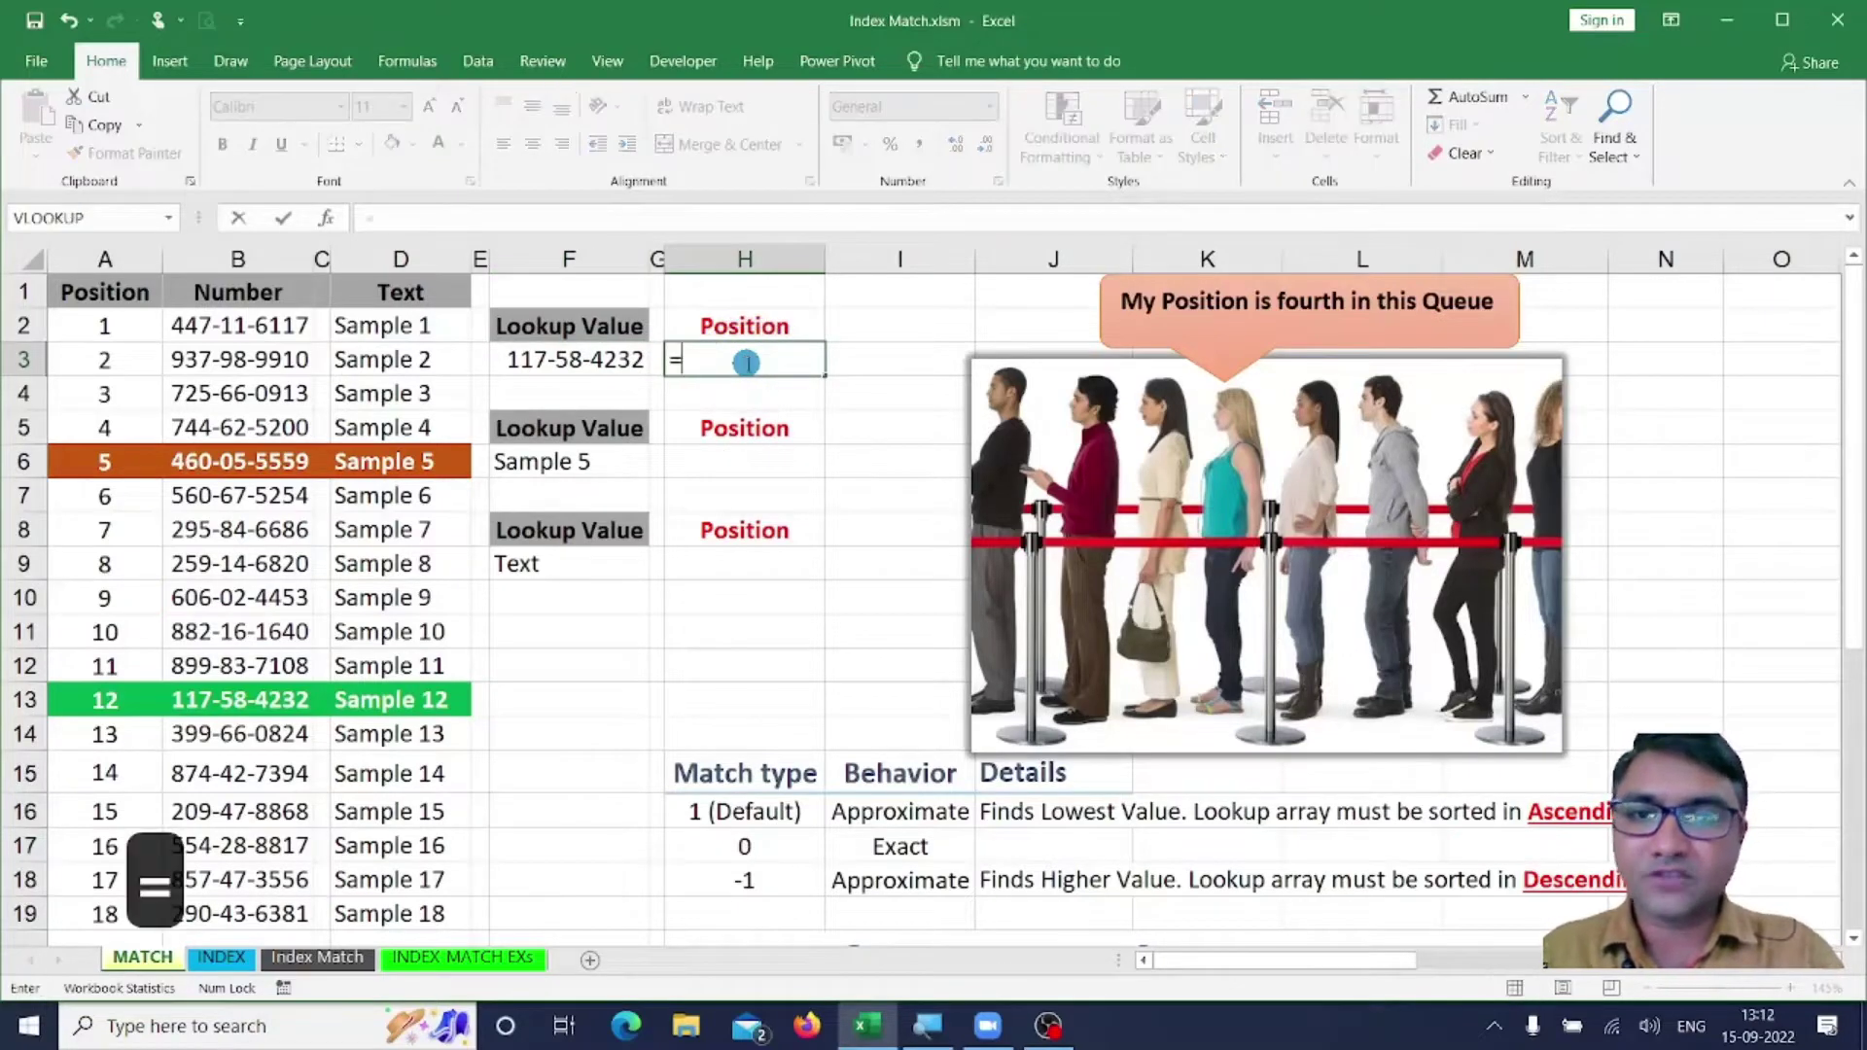
type("mat")
key("Tab")
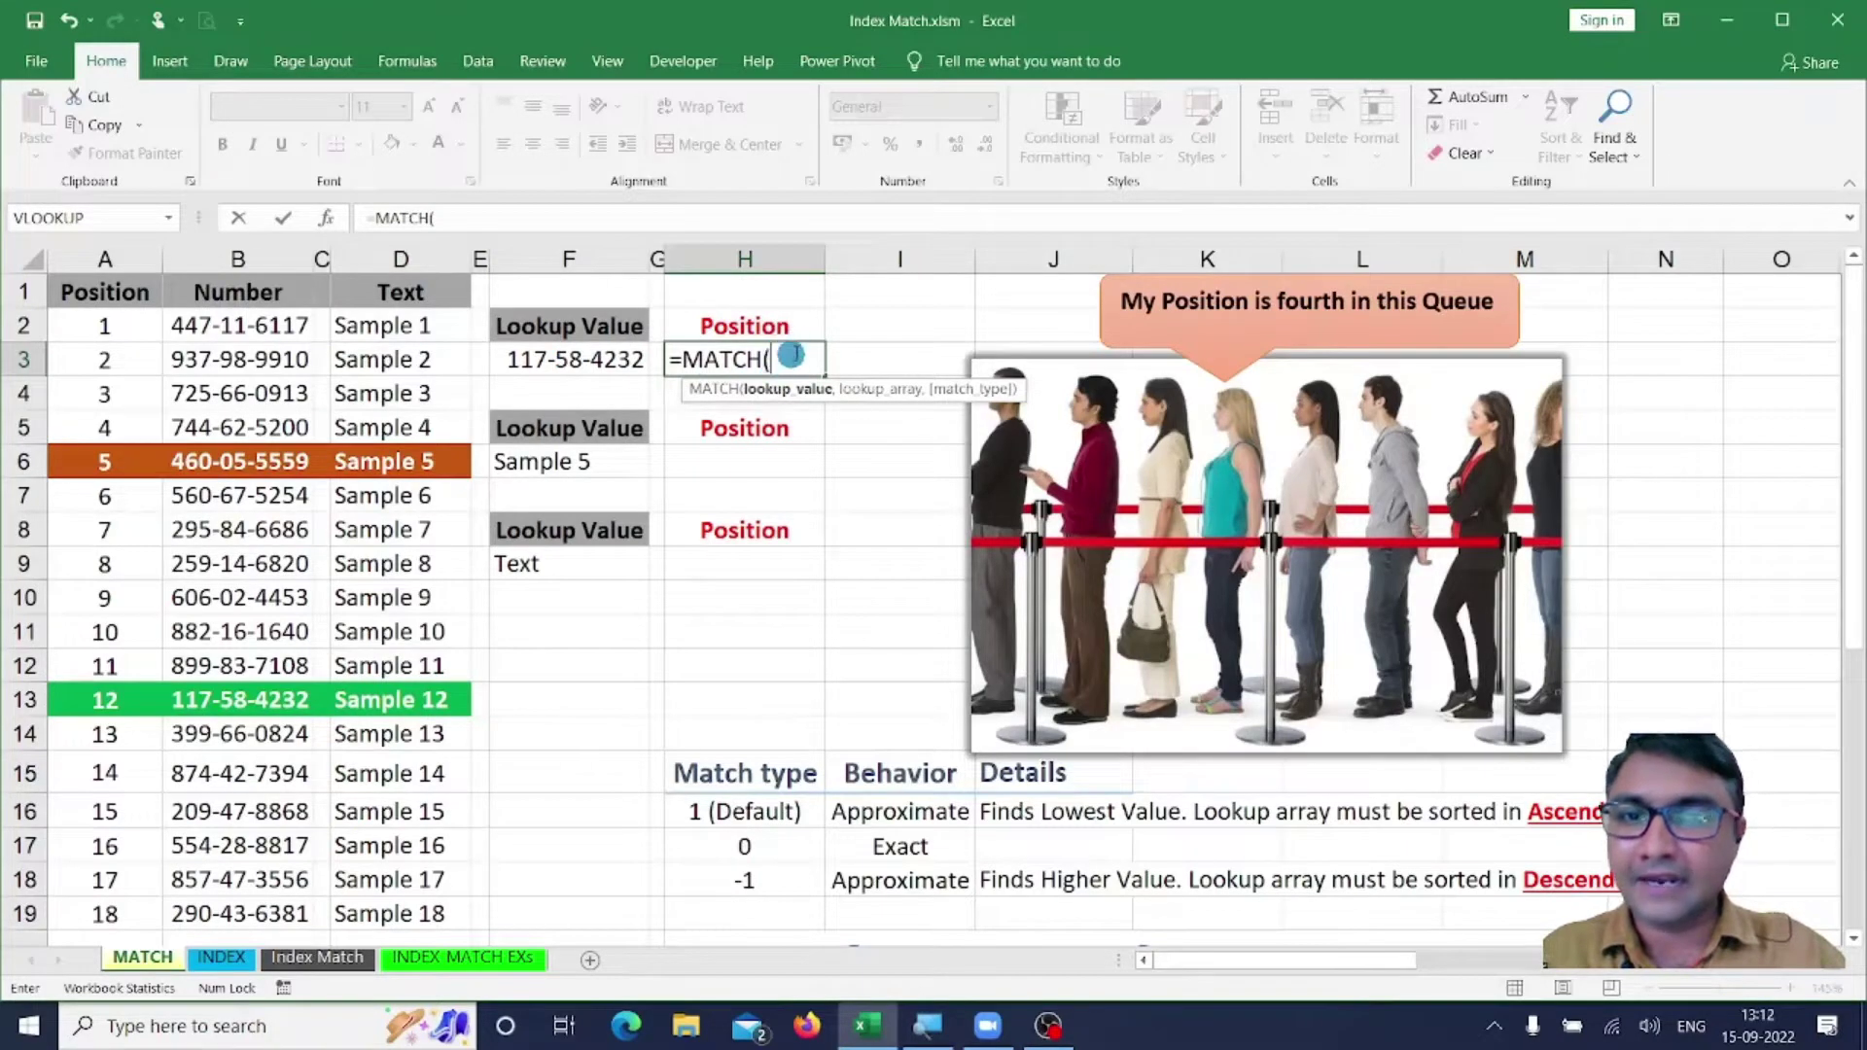
left_click(603, 346)
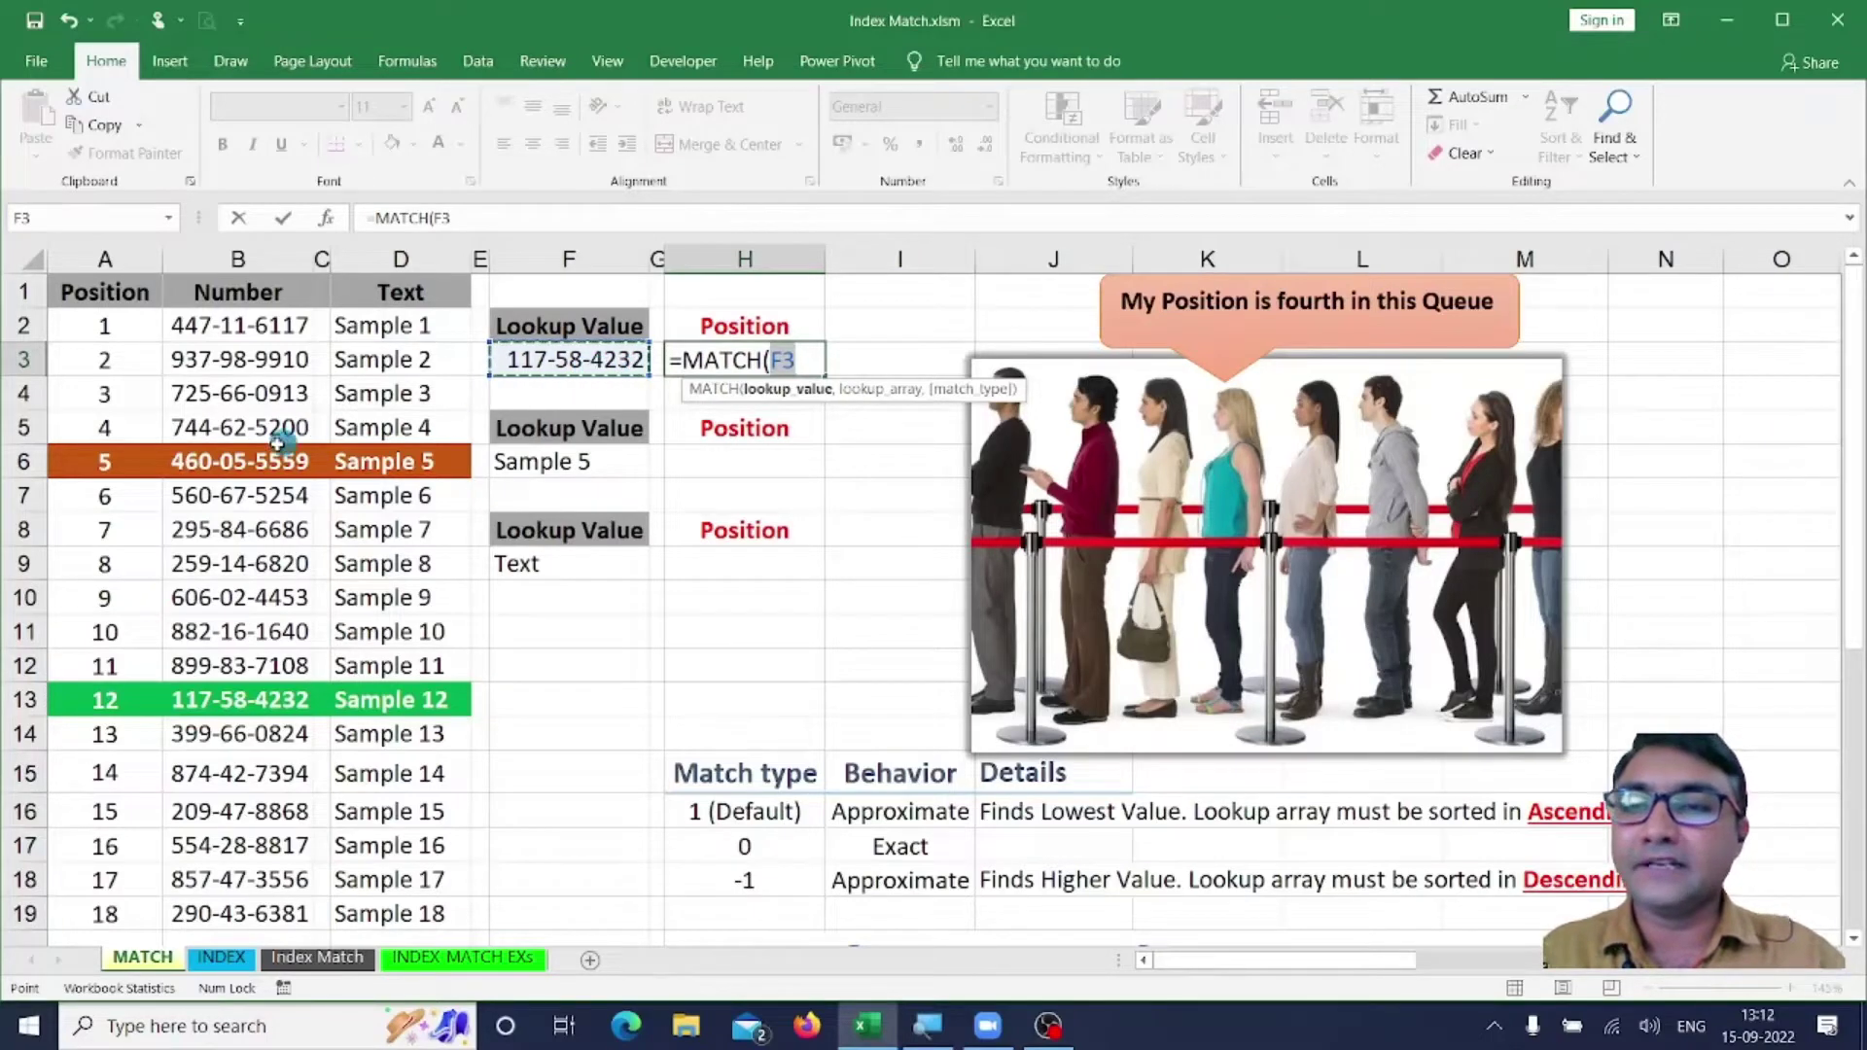
left_click(813, 365)
left_click(736, 402)
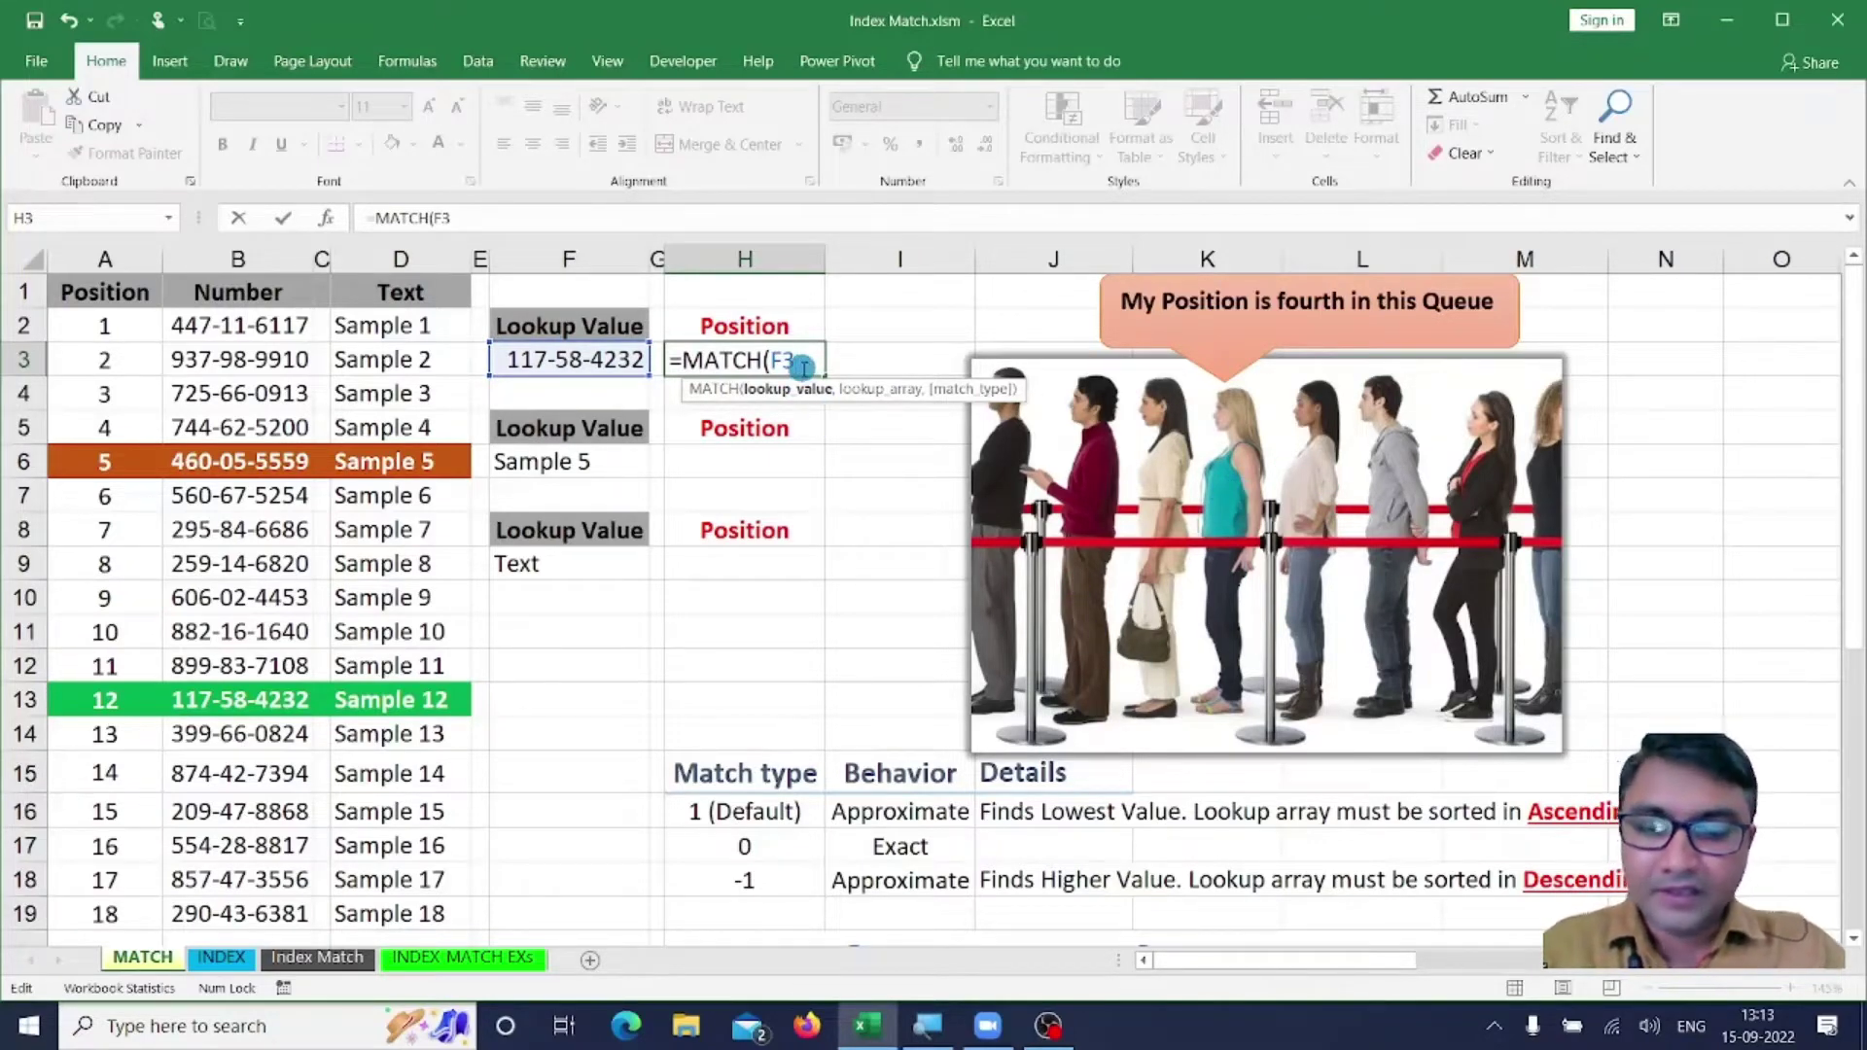
type(",")
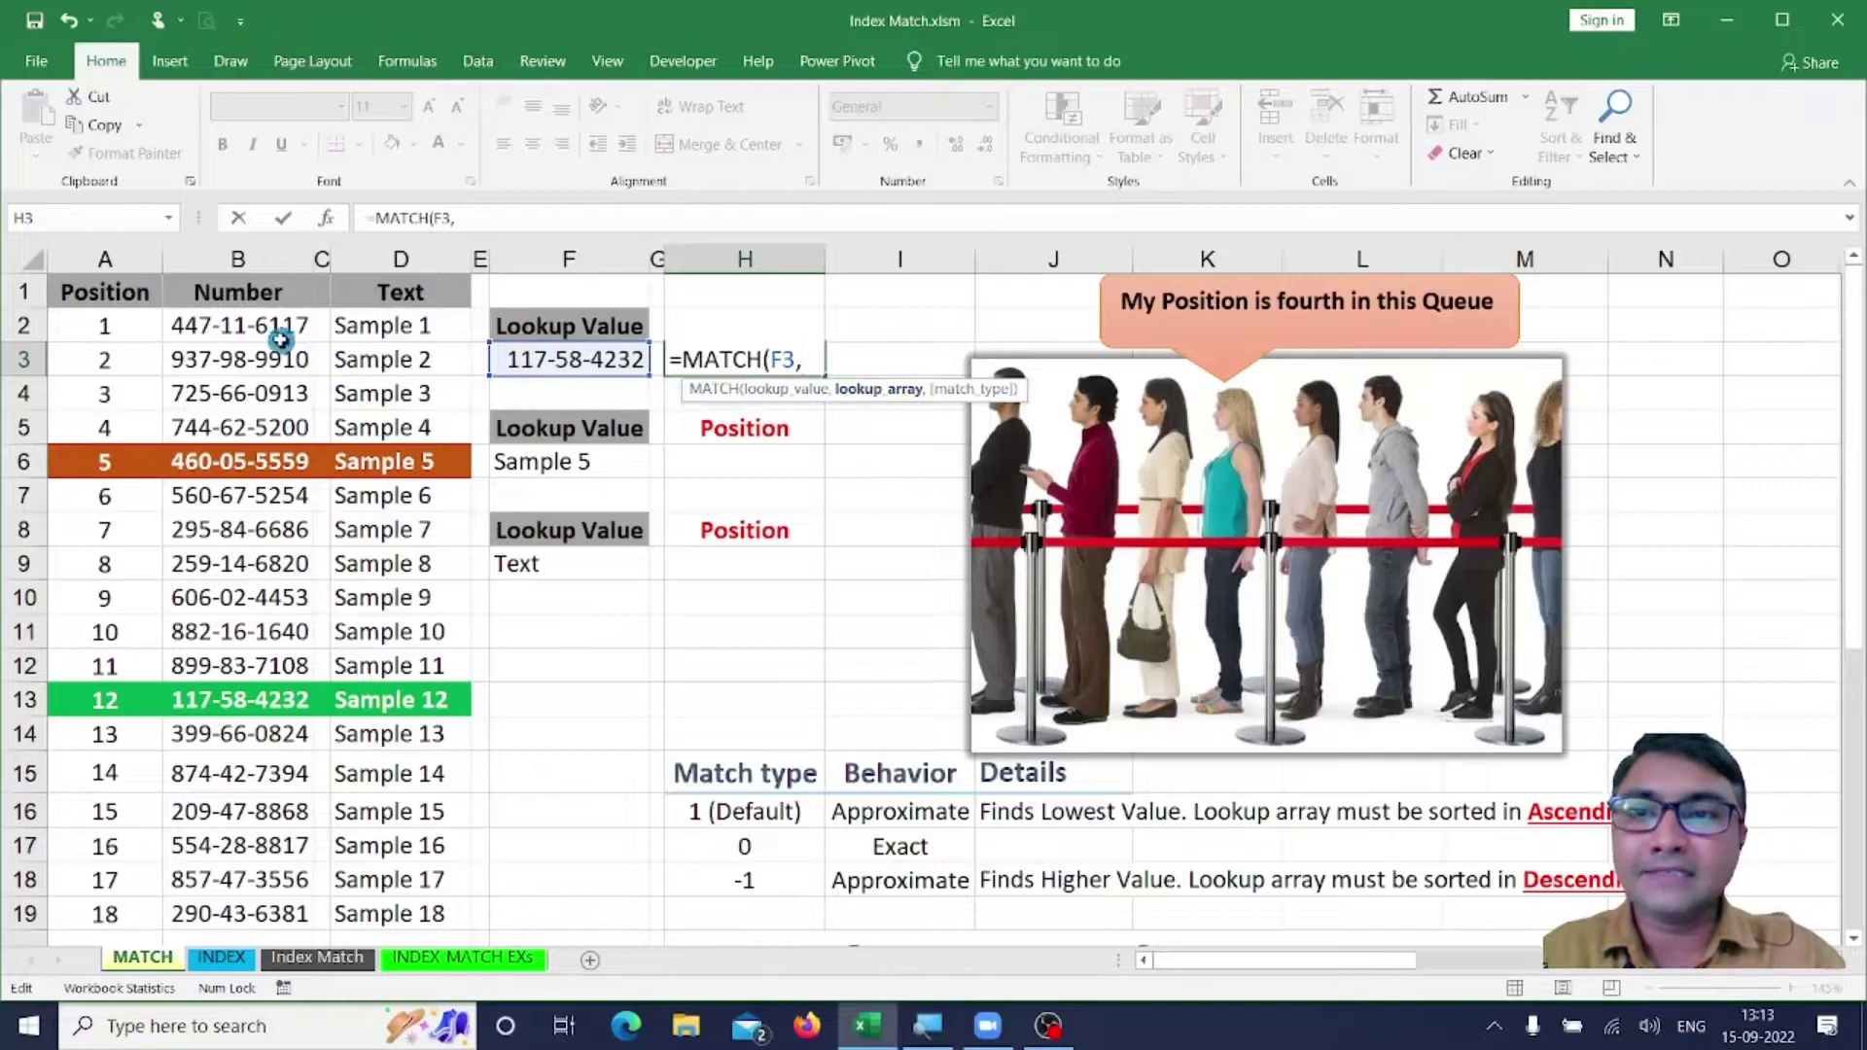
Complete the formula in H3 with B2:B31 as the lookup array and 0 for an exact match.
left_click(249, 324)
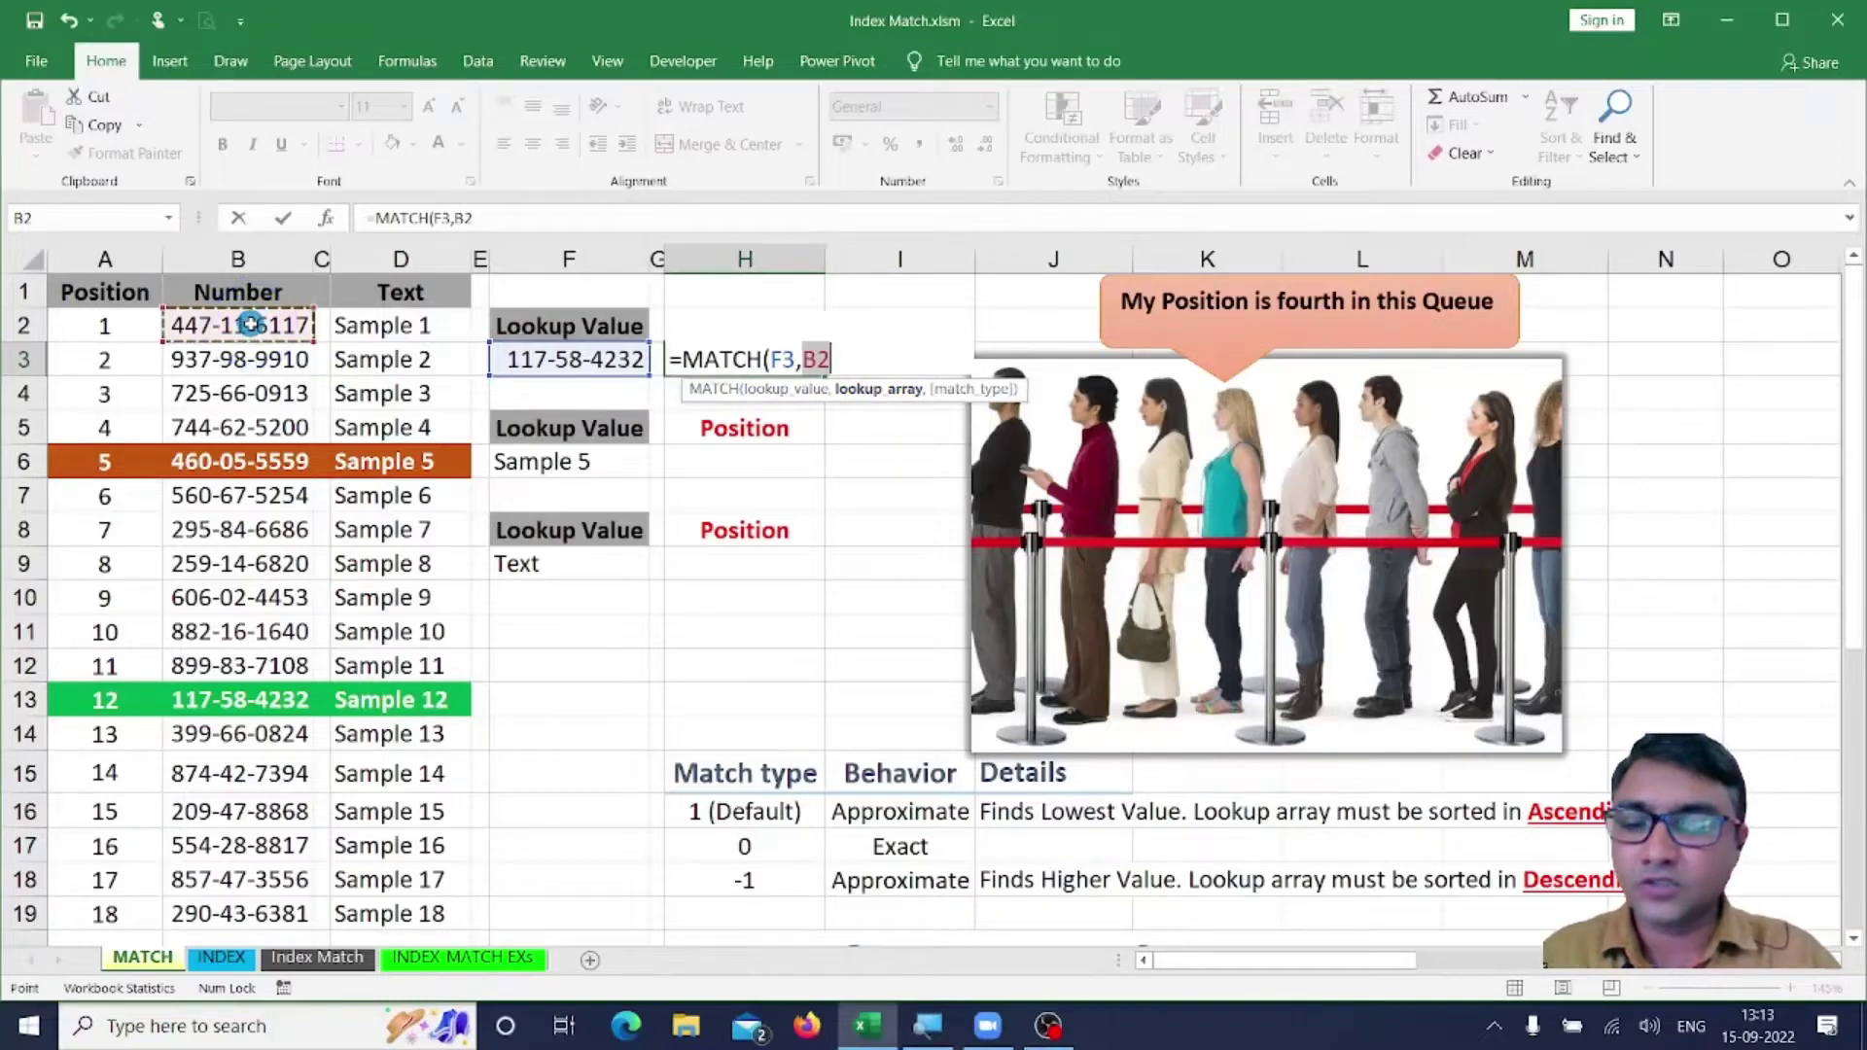
key("shift")
key("ctrl+shift+Down")
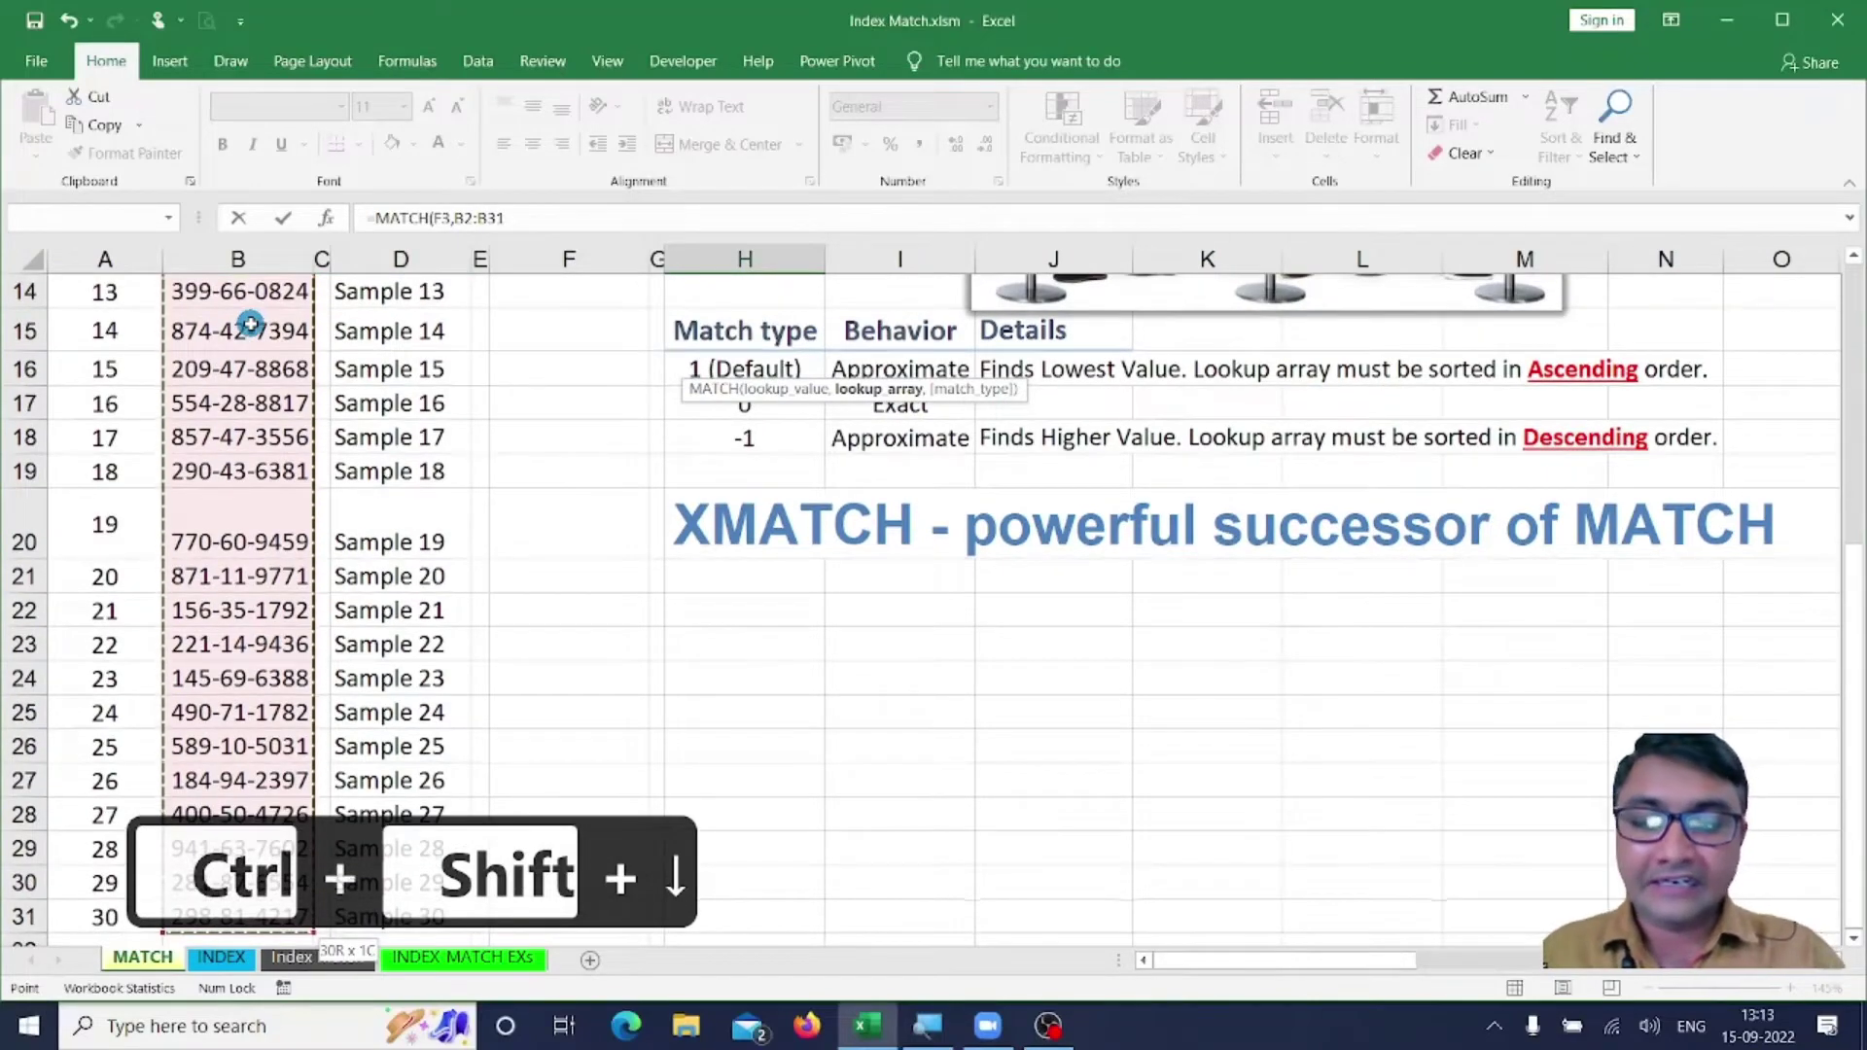
key("ctrl+BackSpace")
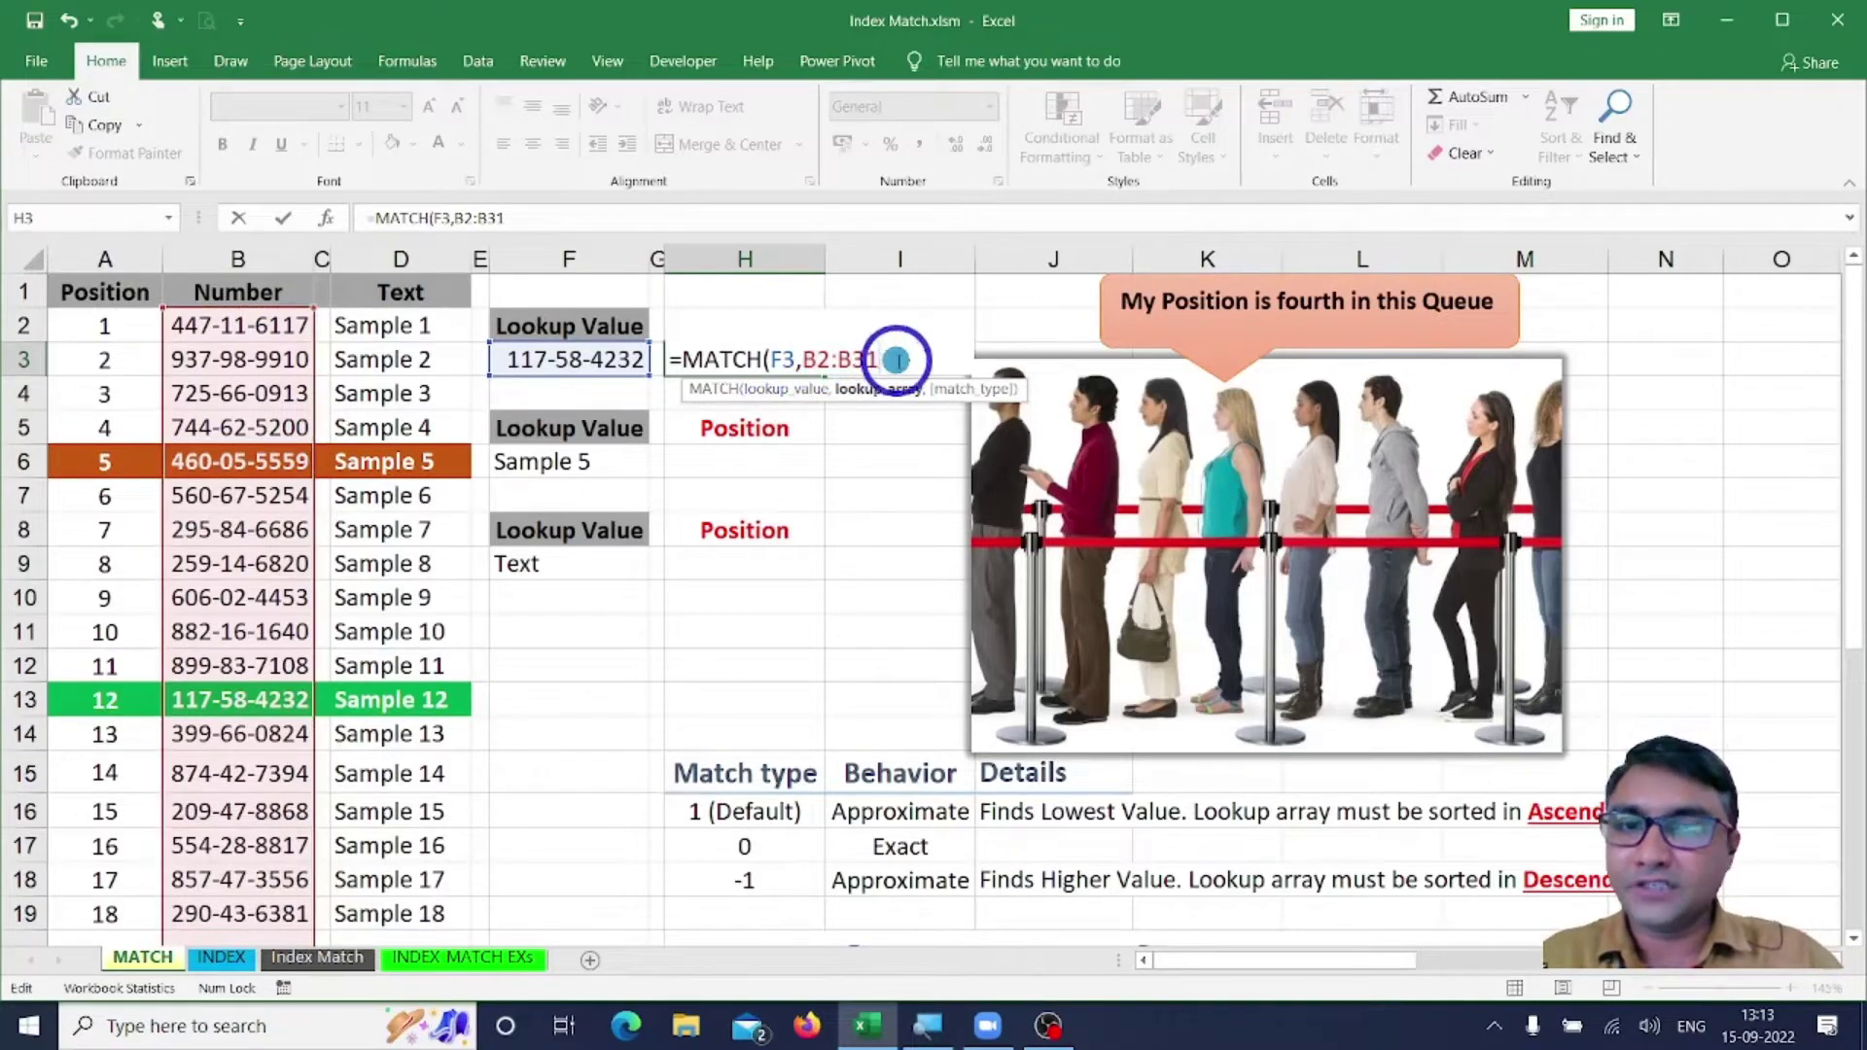
type(",")
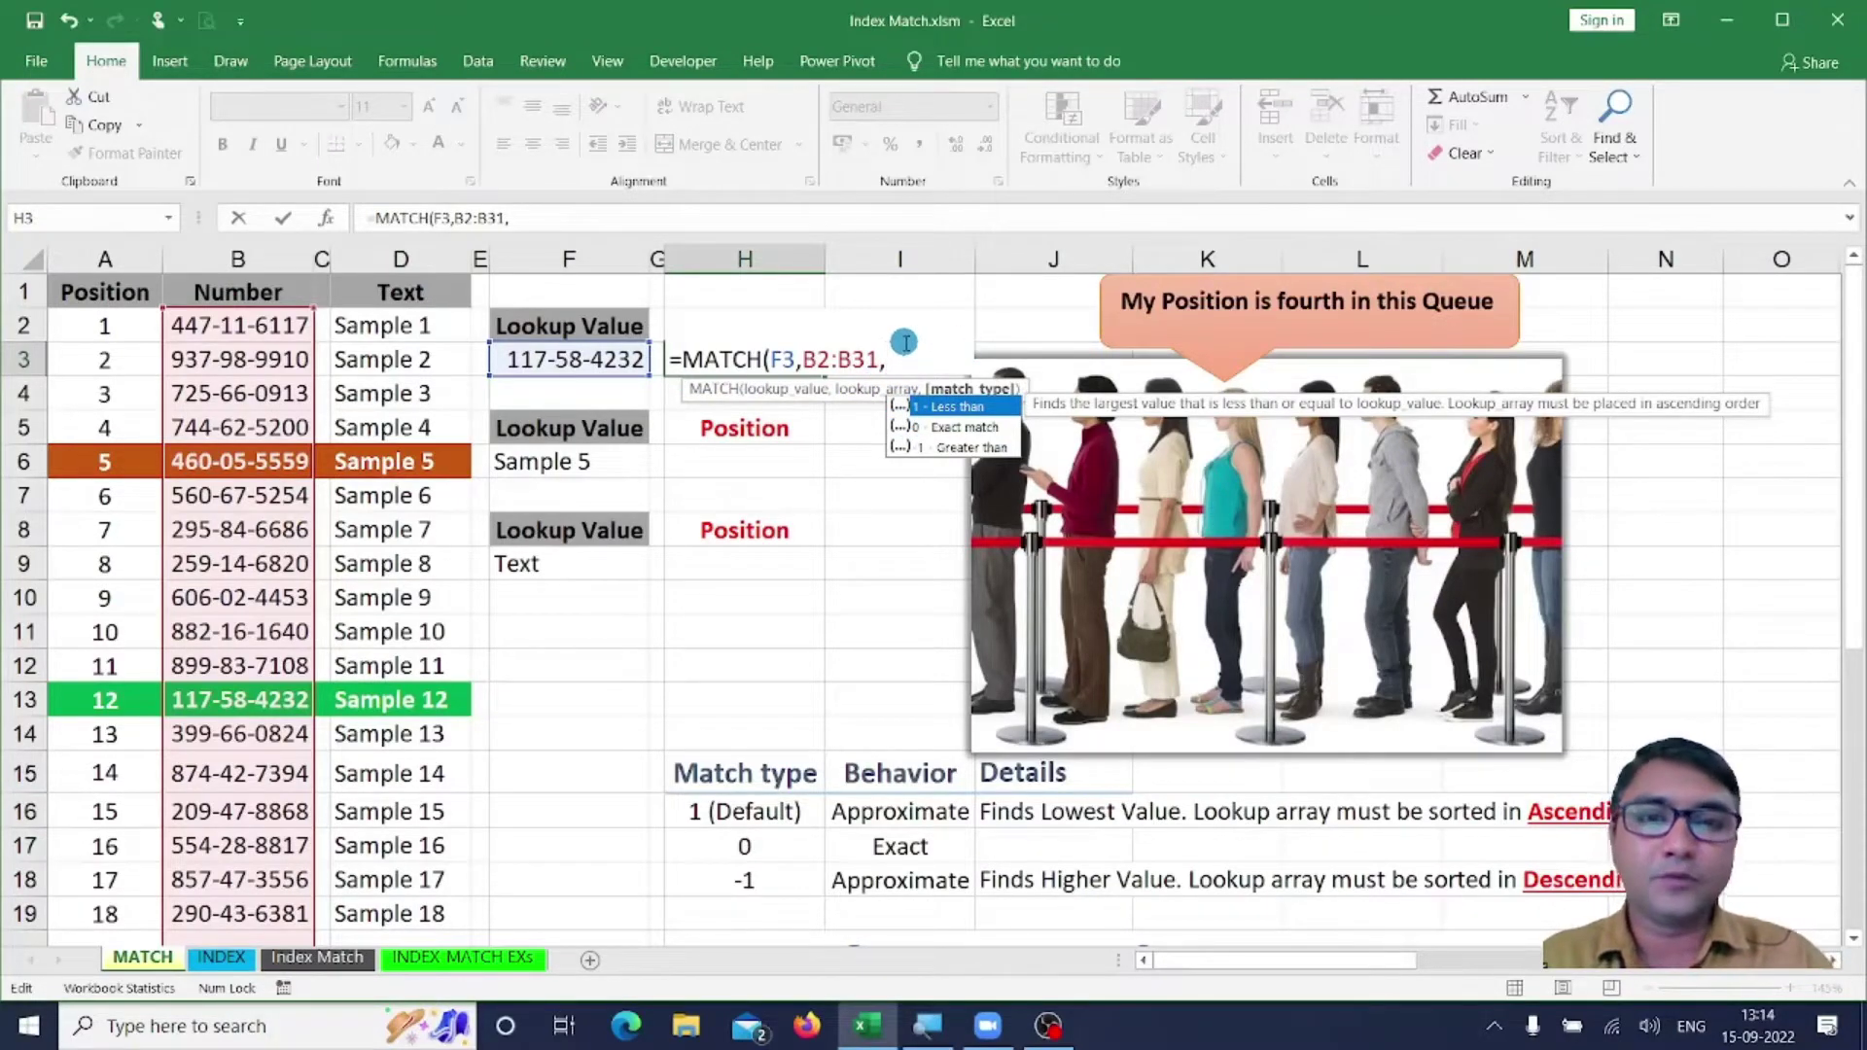
type("0)")
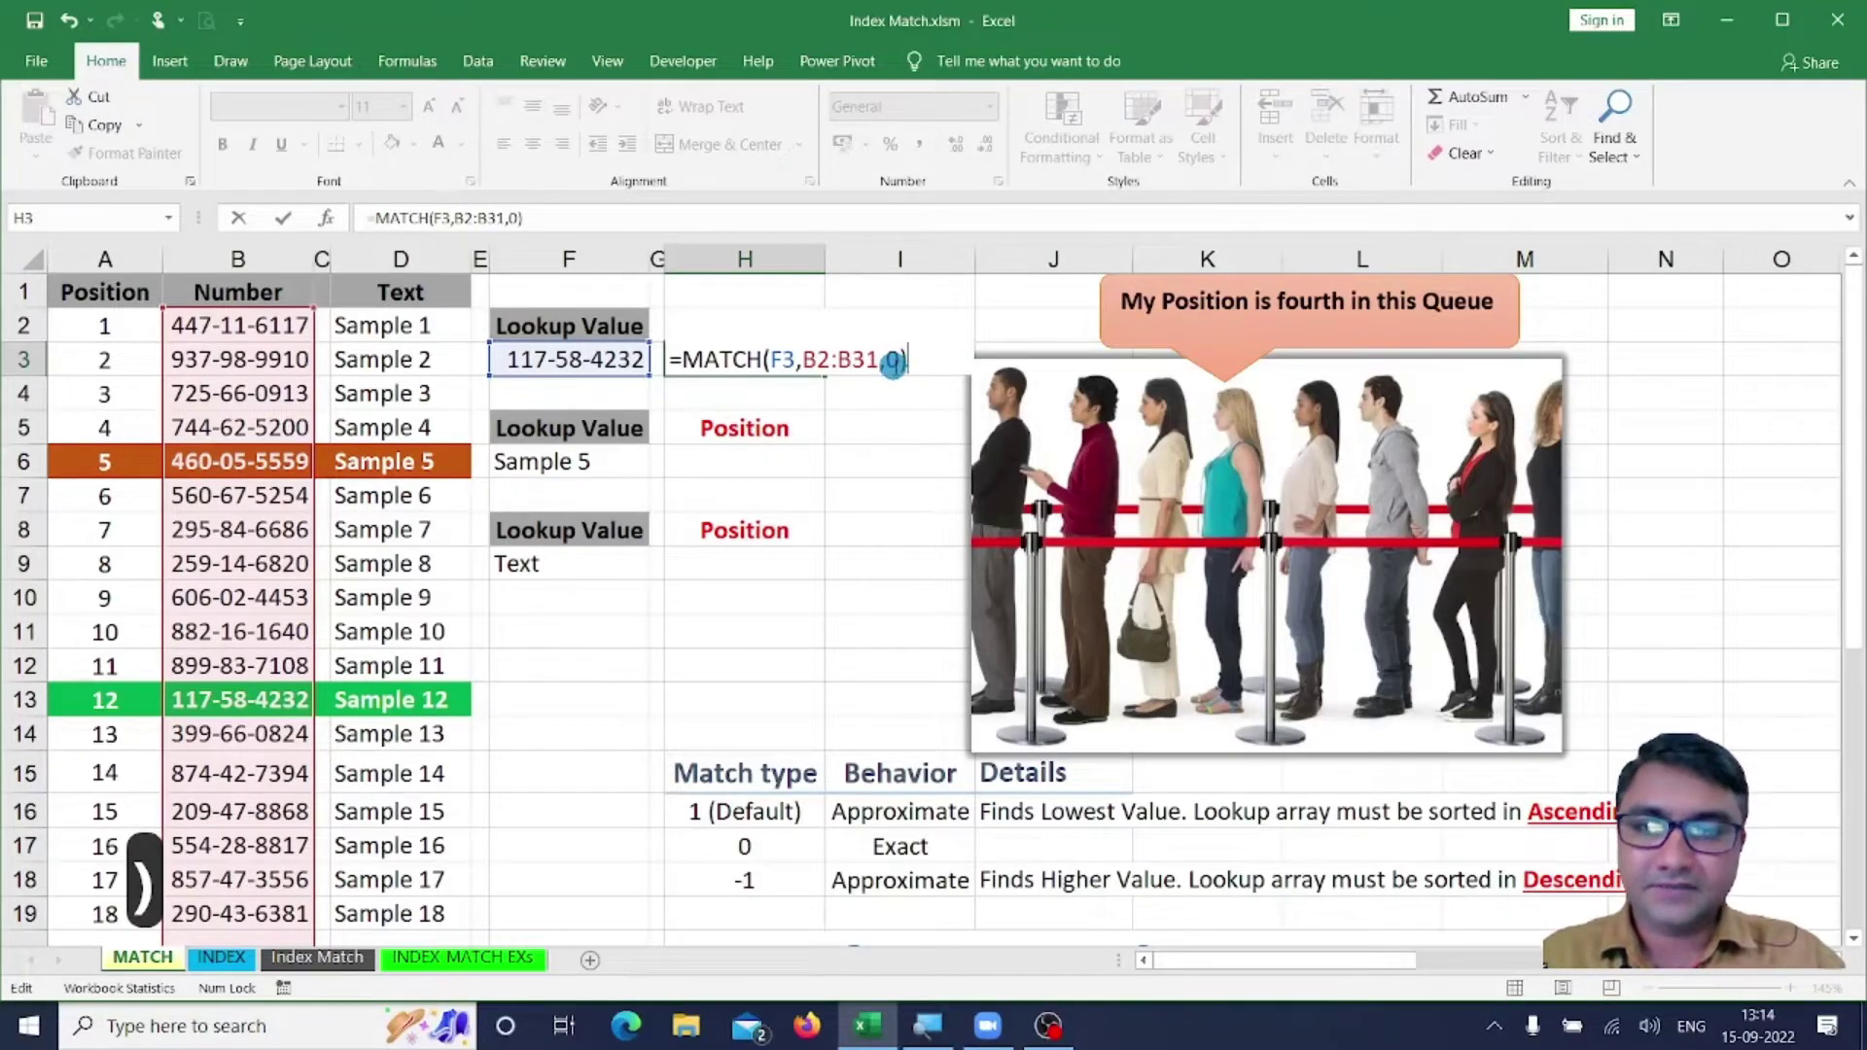
key("Return")
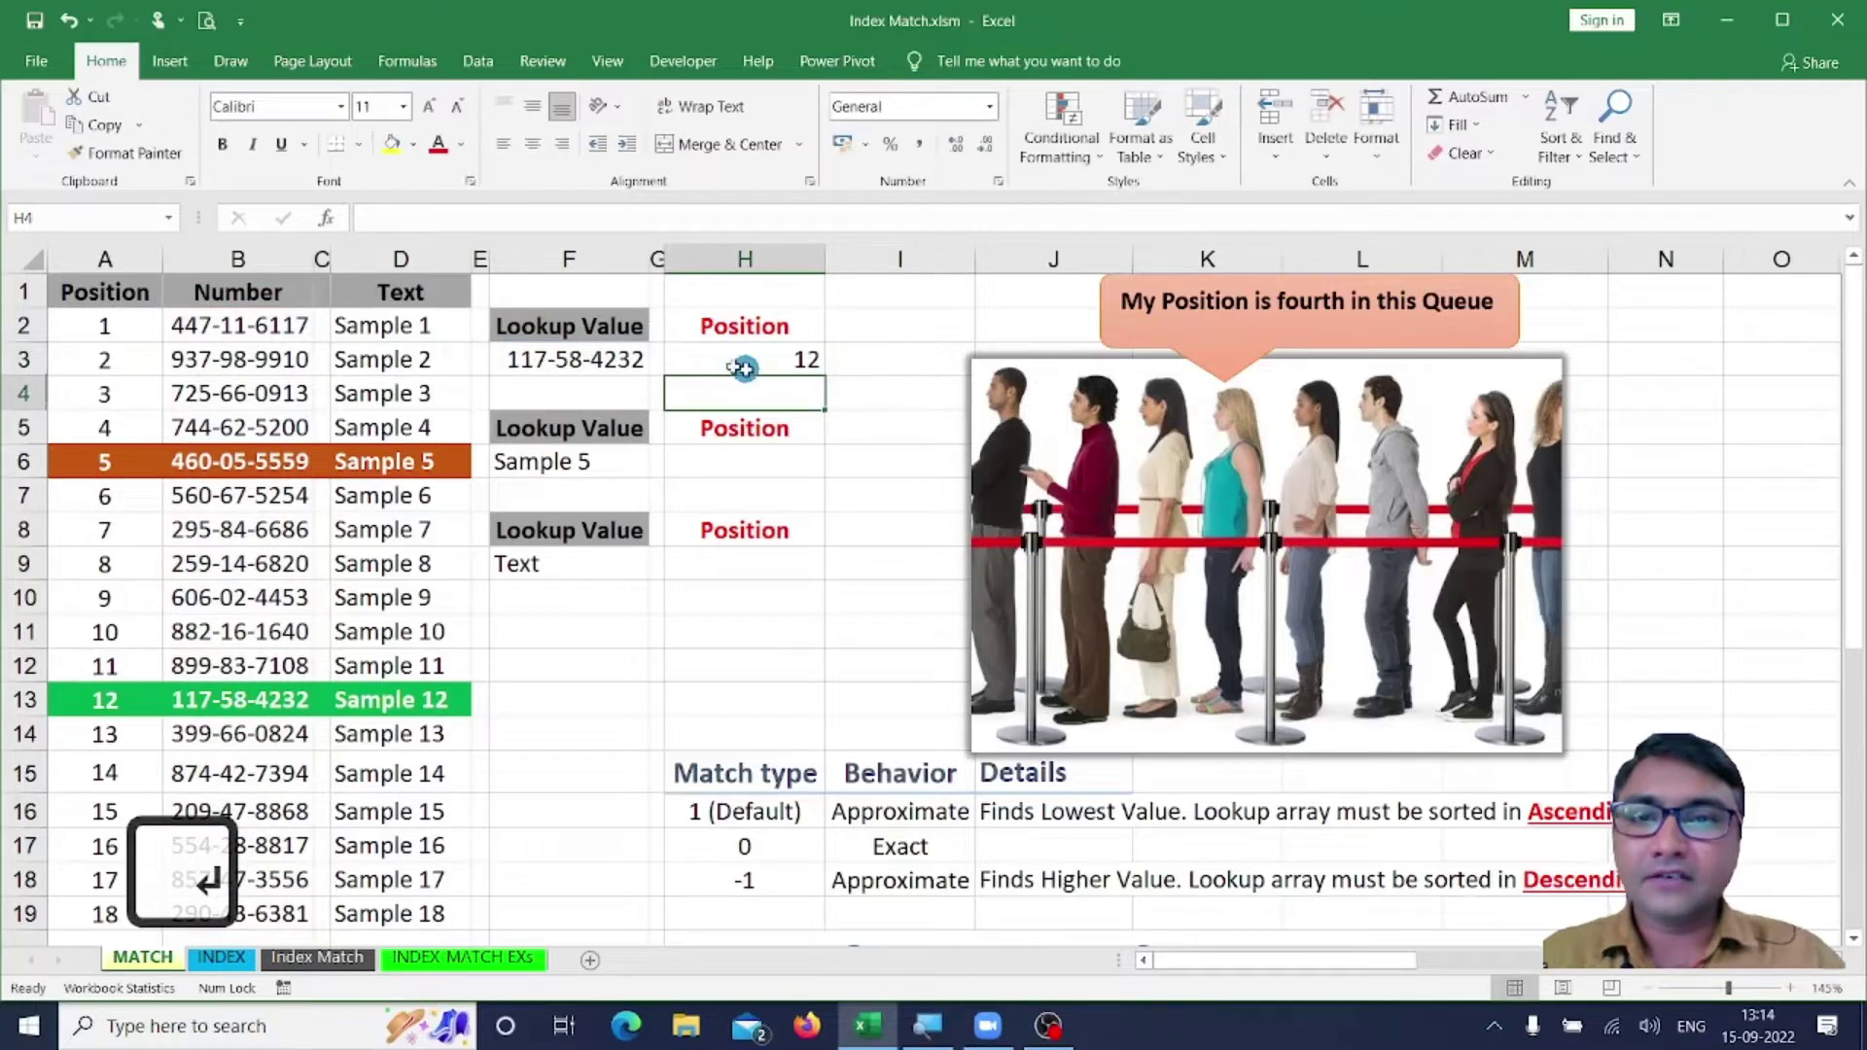
Check the H3 formula against the Number column and change the lookup value in F3 to the number at position 16.
left_click(736, 365)
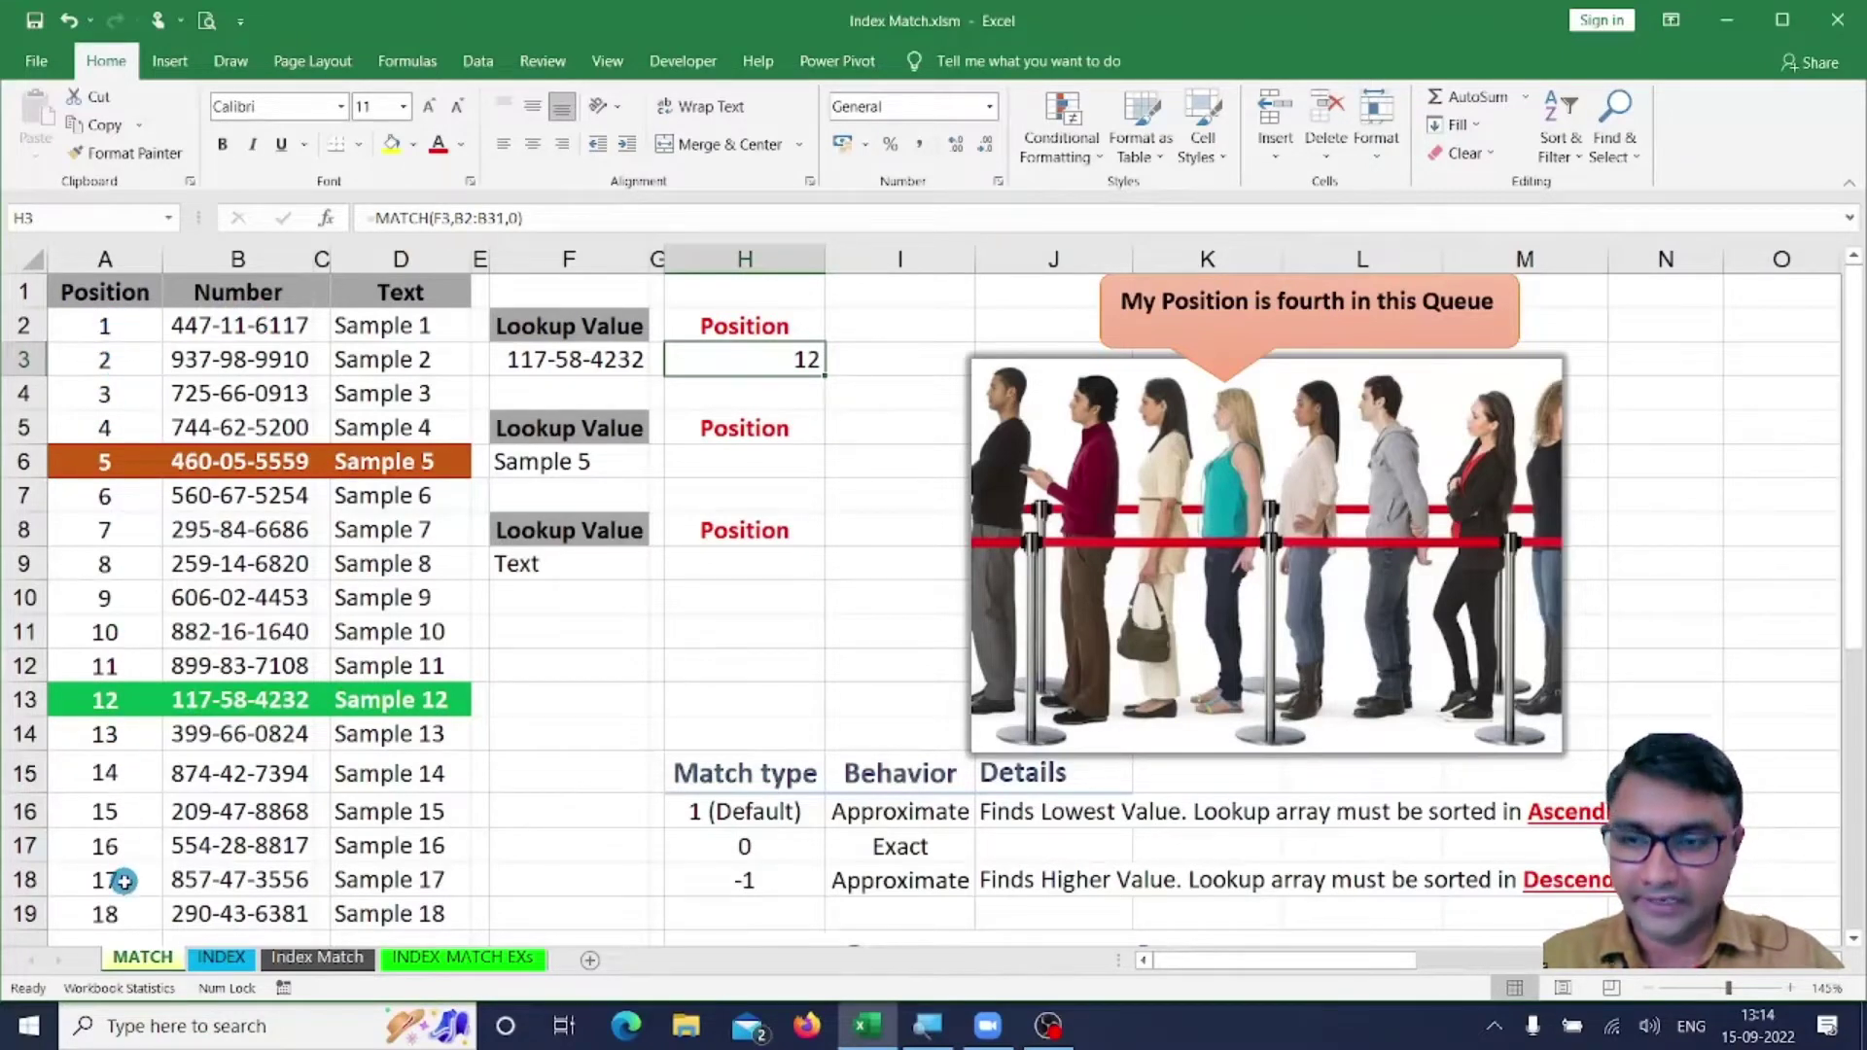
left_click(210, 331)
left_click_drag(210, 331, 239, 700)
left_click(616, 365)
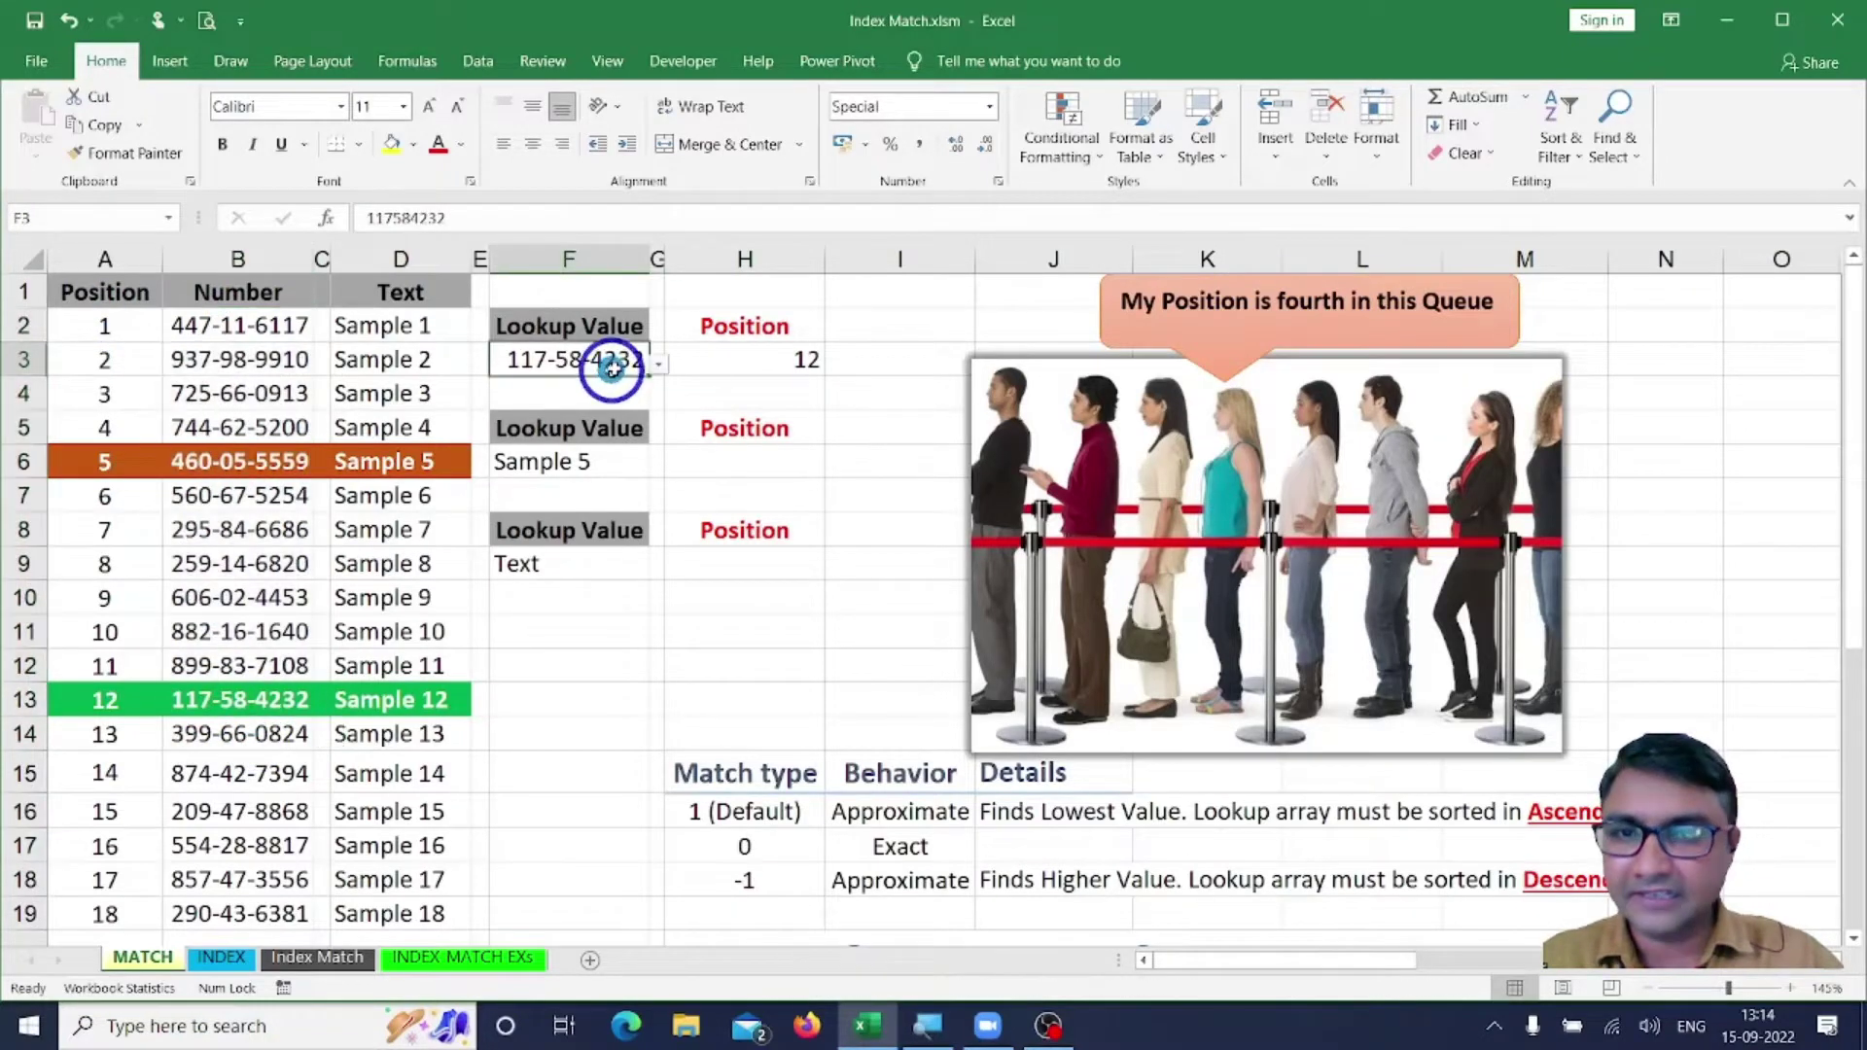
left_click(660, 363)
left_click(522, 486)
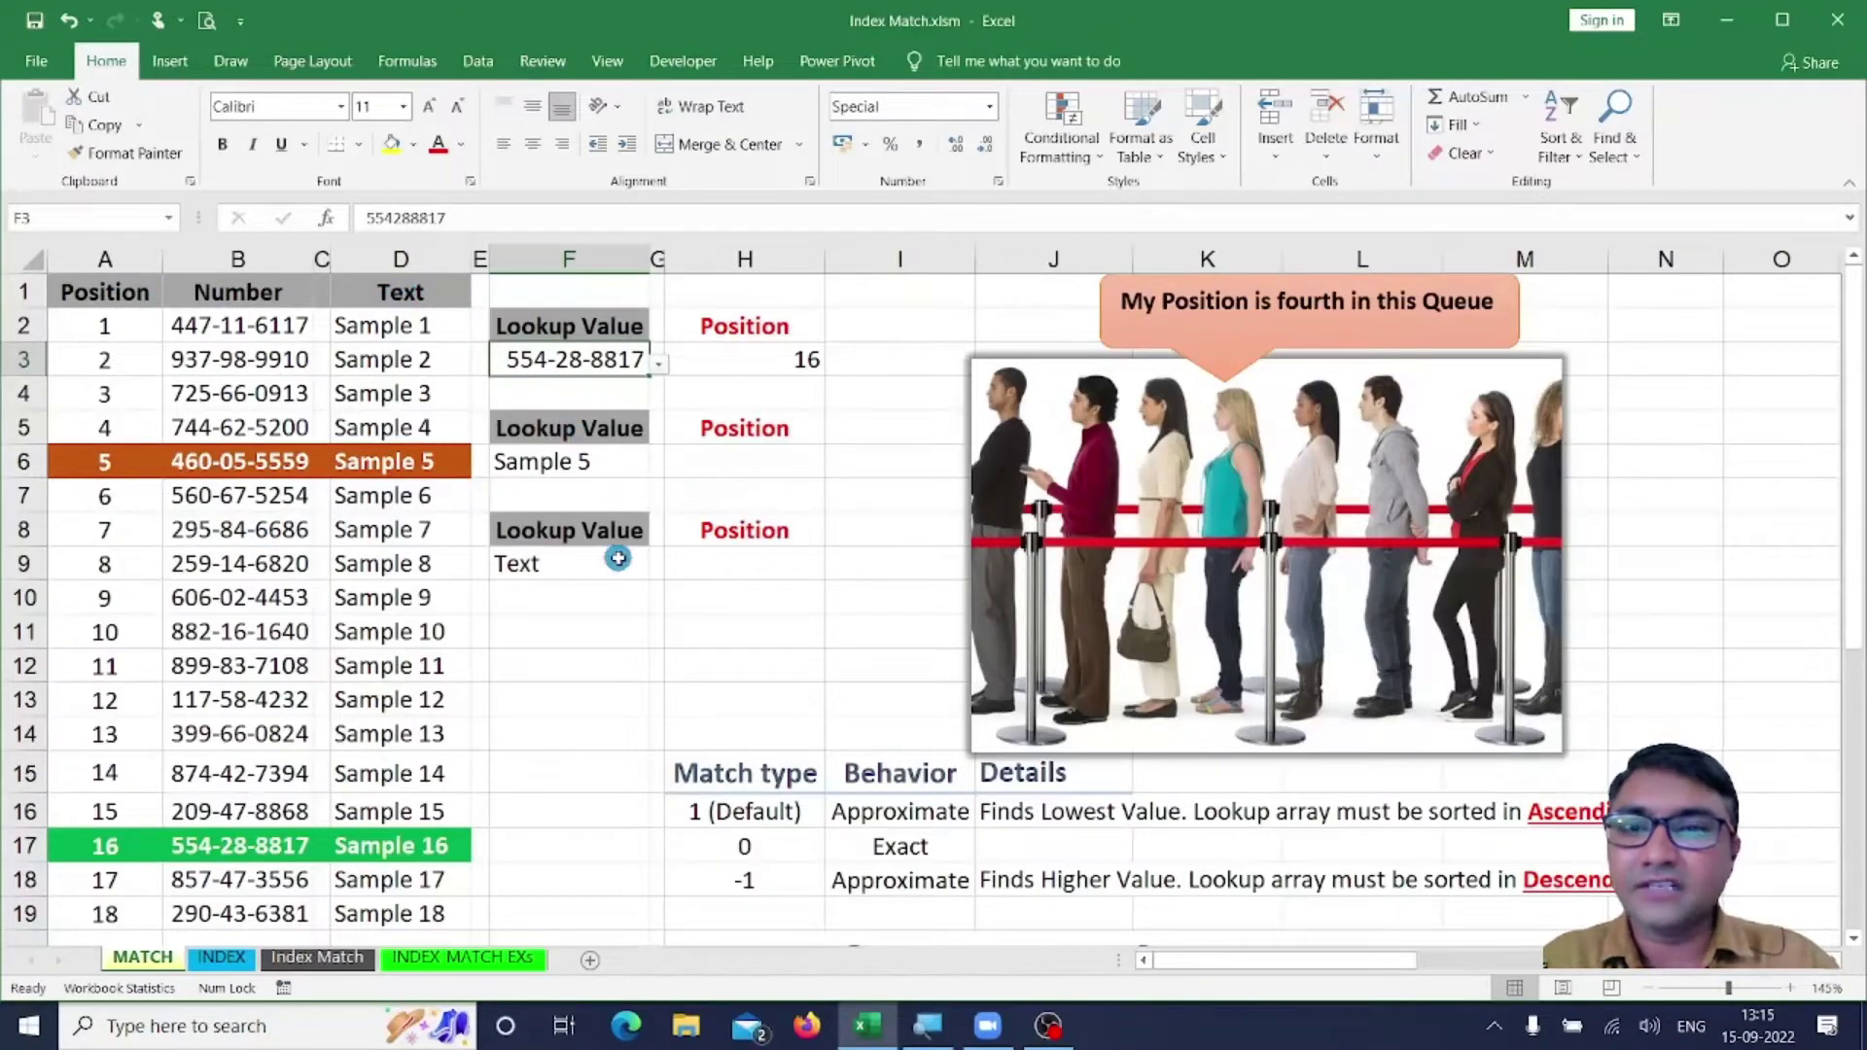
Start a MATCH formula in H9 with F9 as the lookup value.
left_click(576, 567)
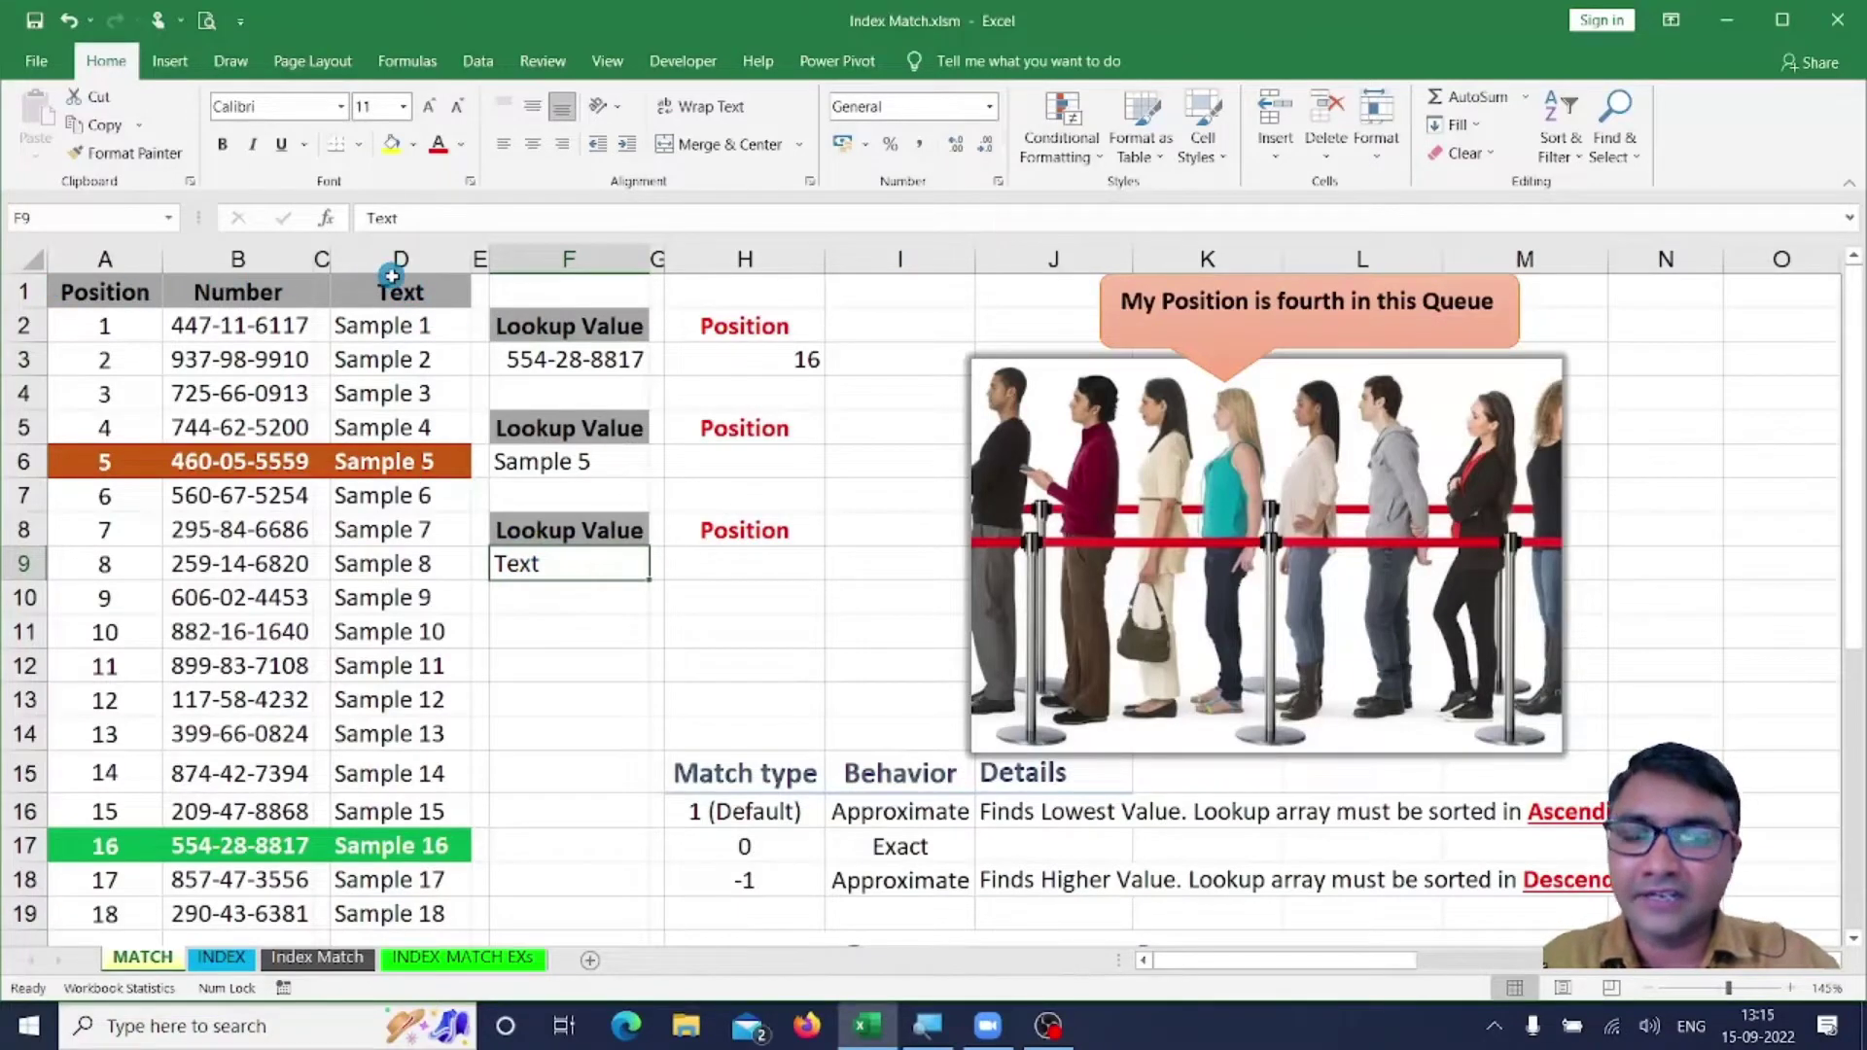
left_click(730, 573)
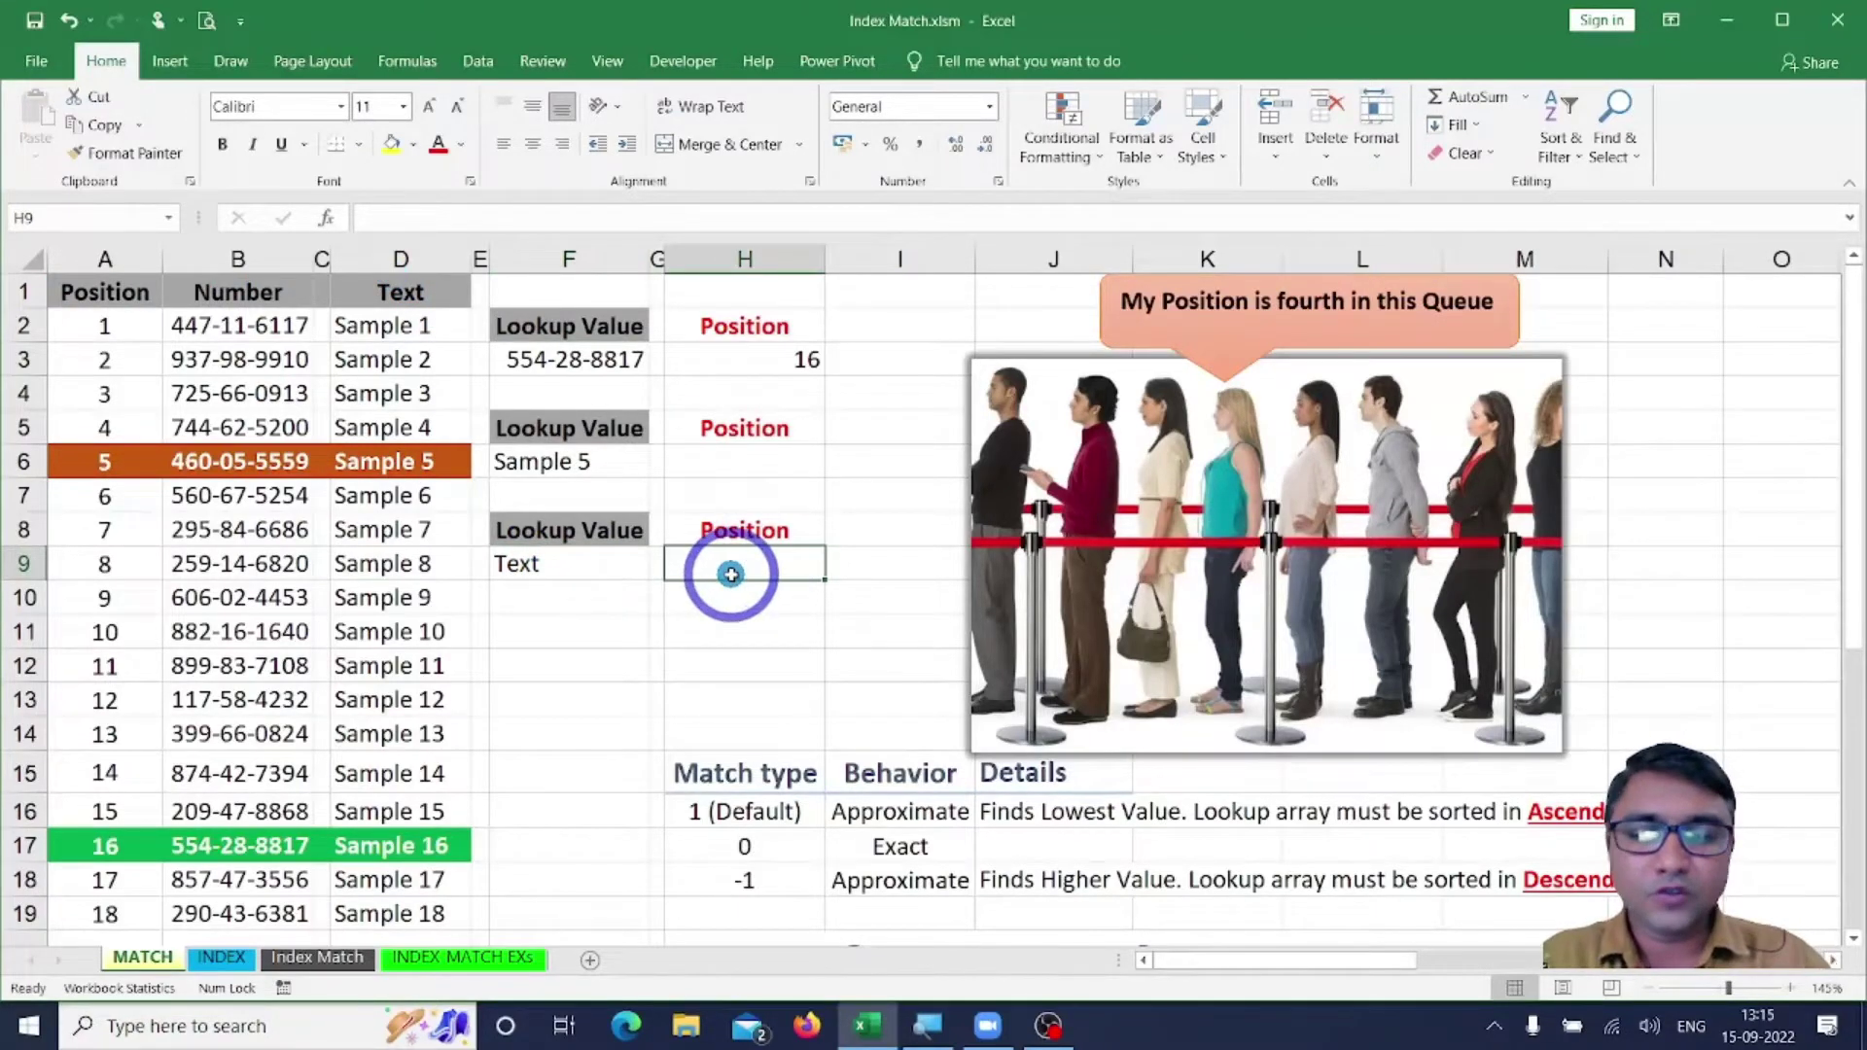
type("=match")
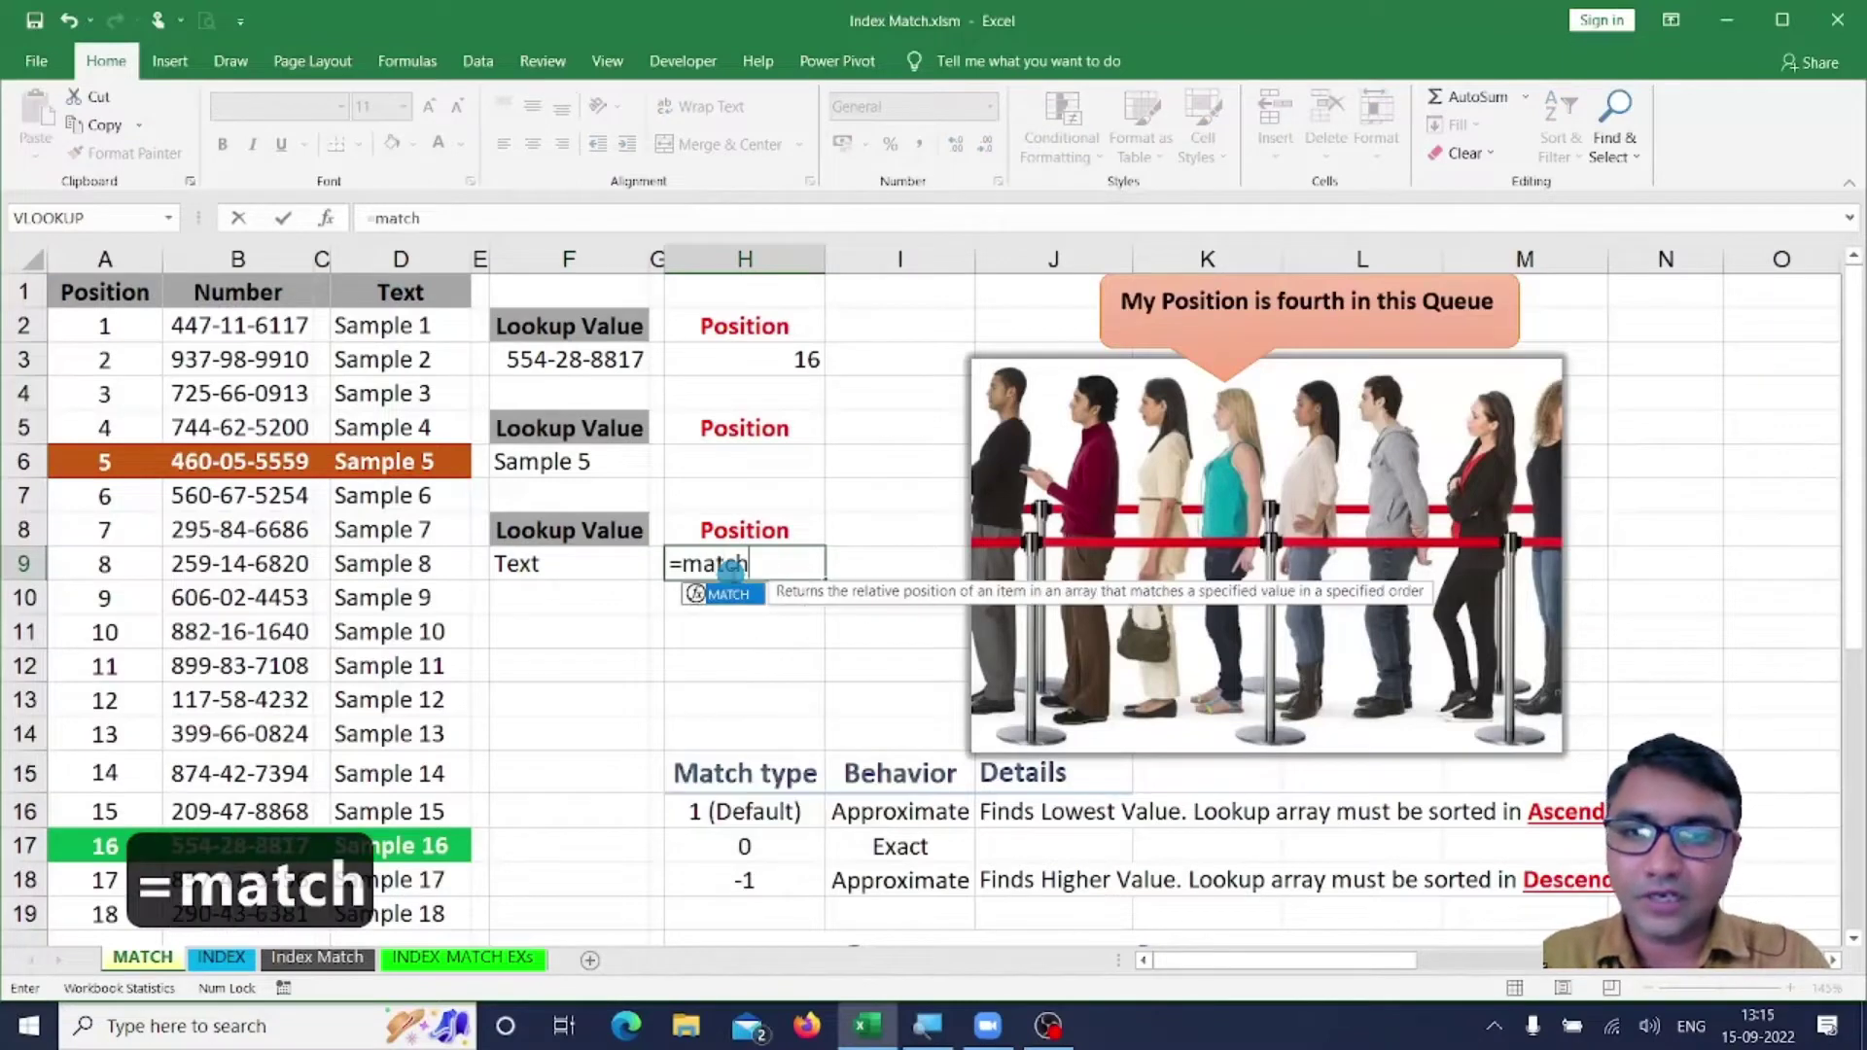
key("Tab")
left_click(584, 566)
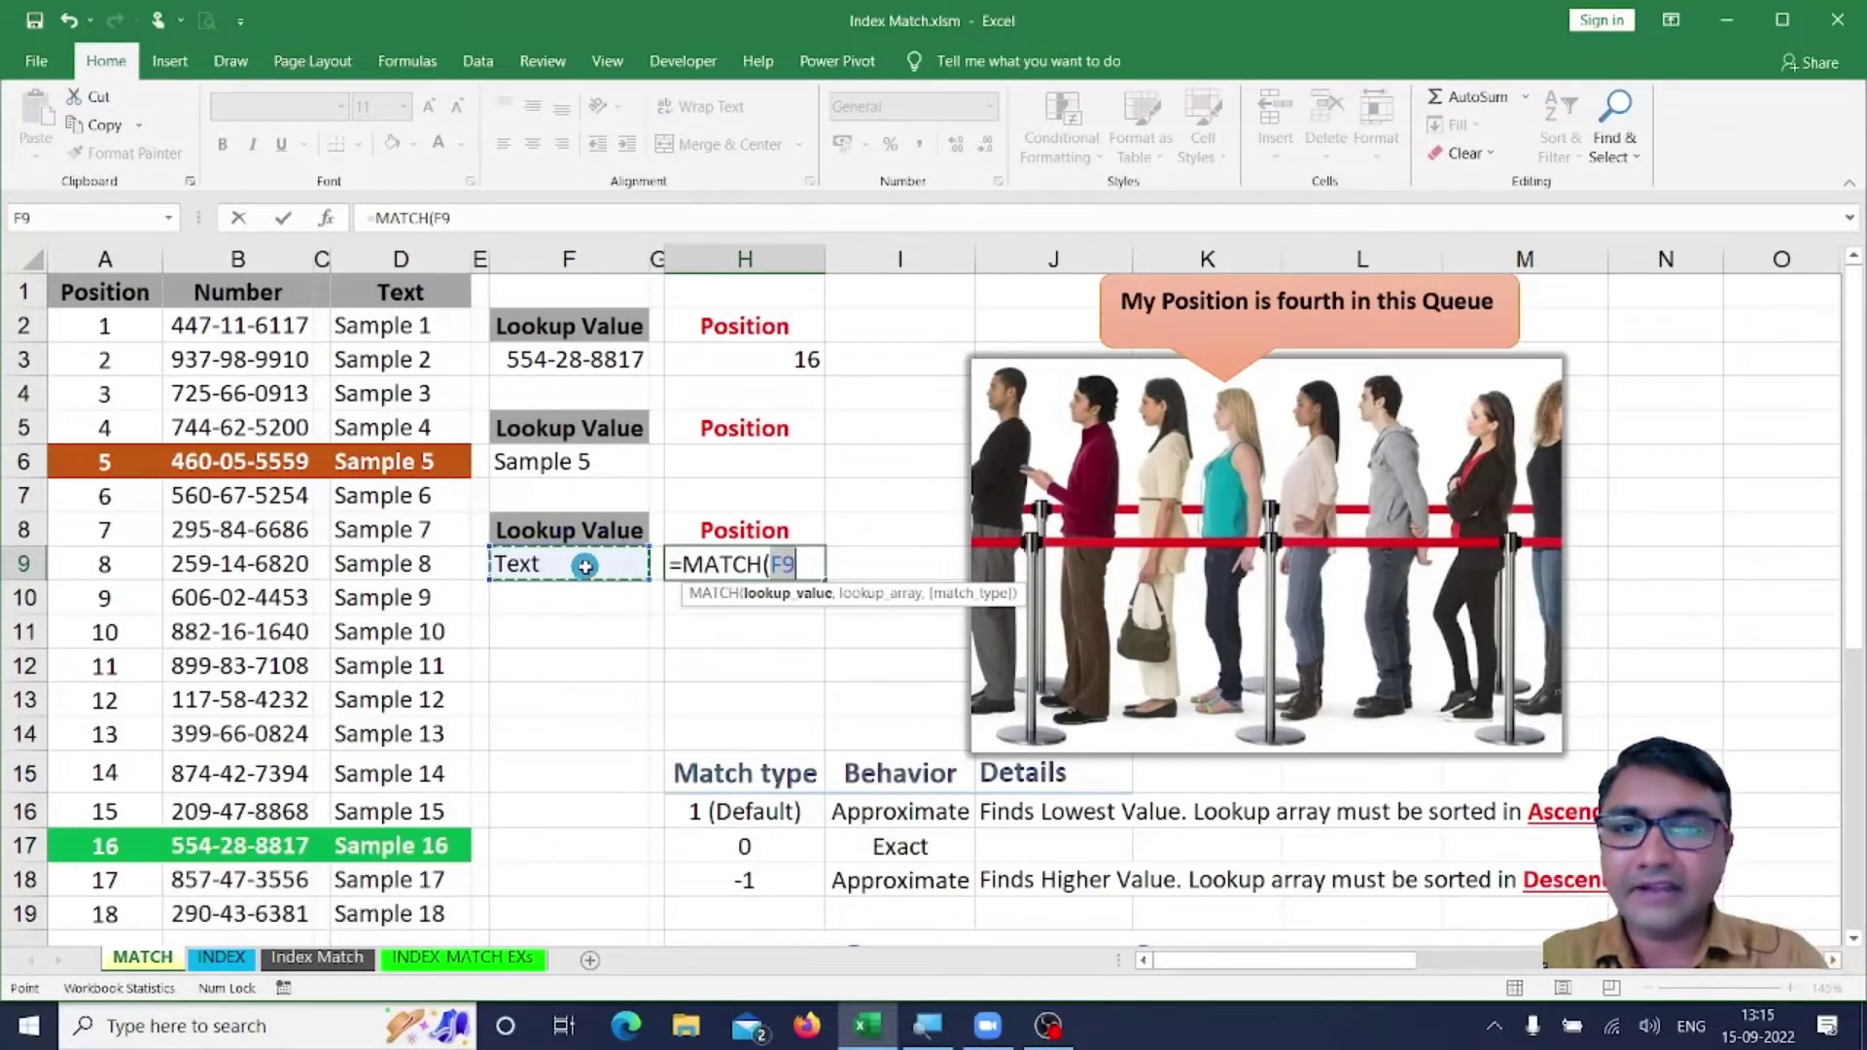
type(",")
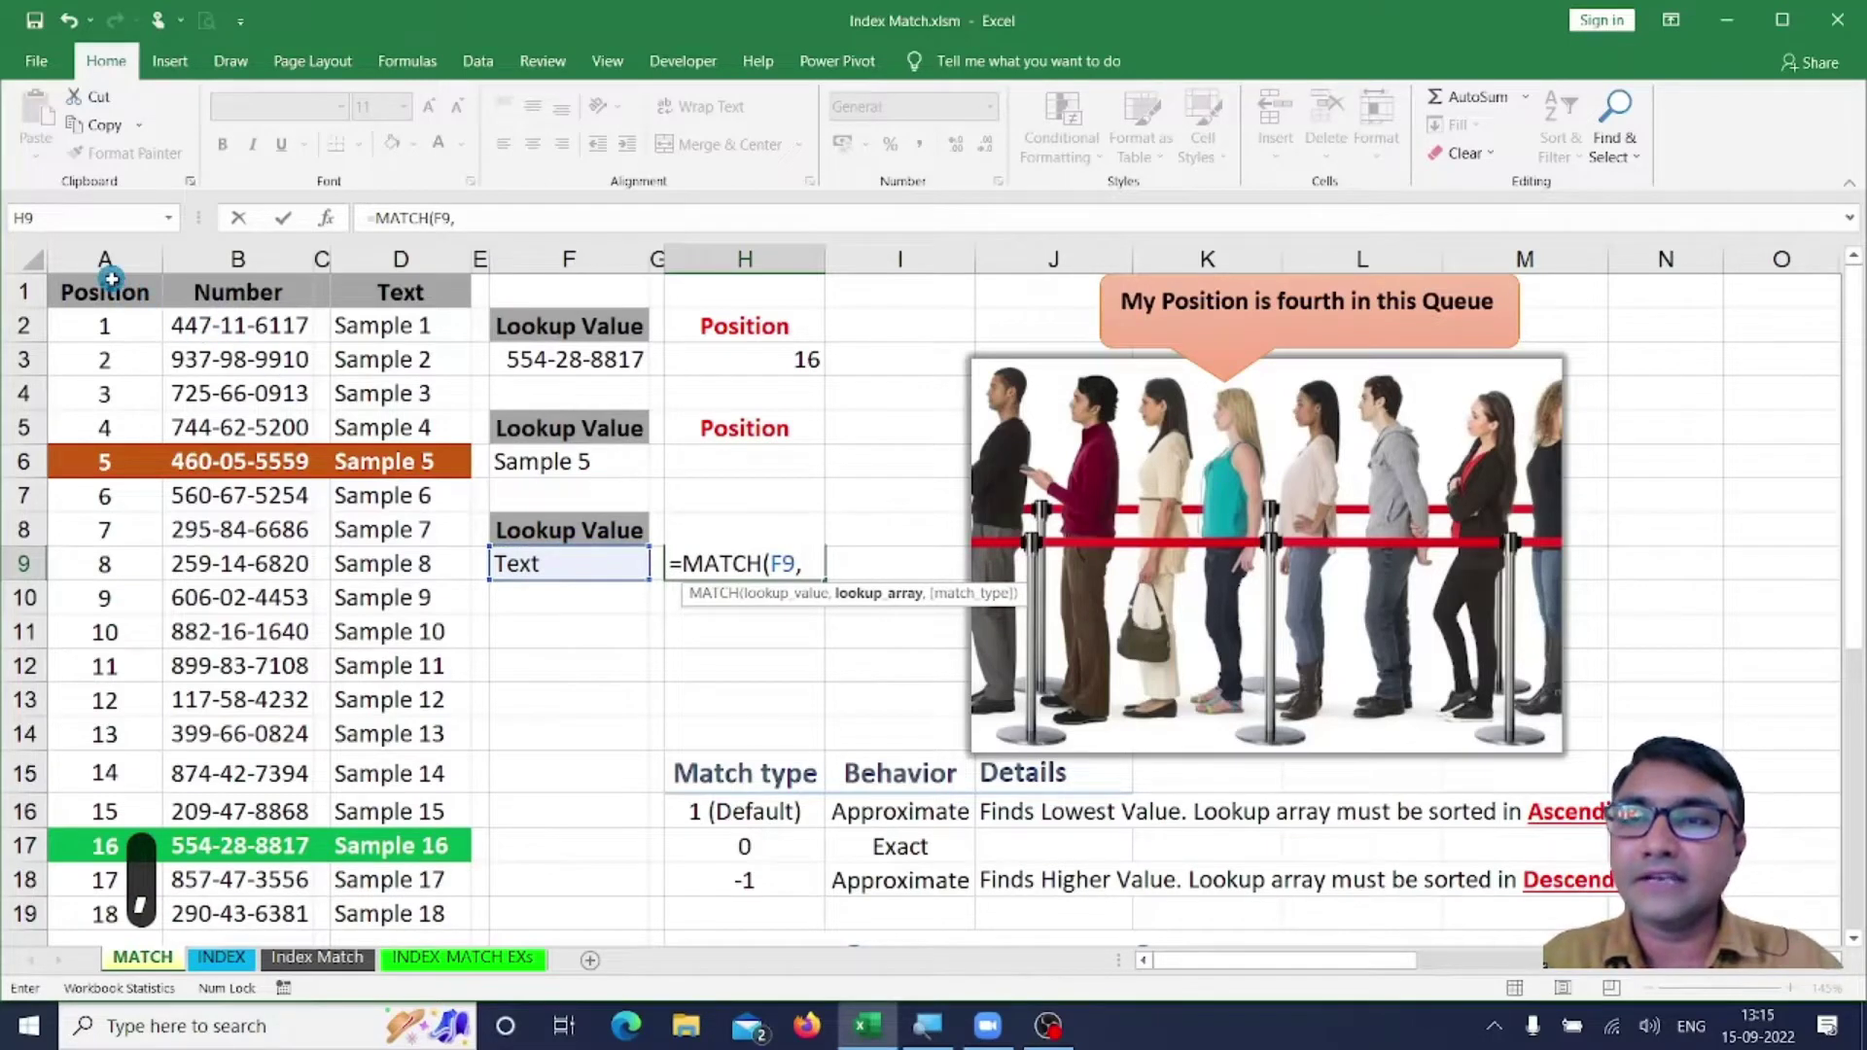
Complete the formula in H9 with the header row A1:D1 as the lookup array and 0 for an exact match.
left_click_drag(113, 291, 404, 292)
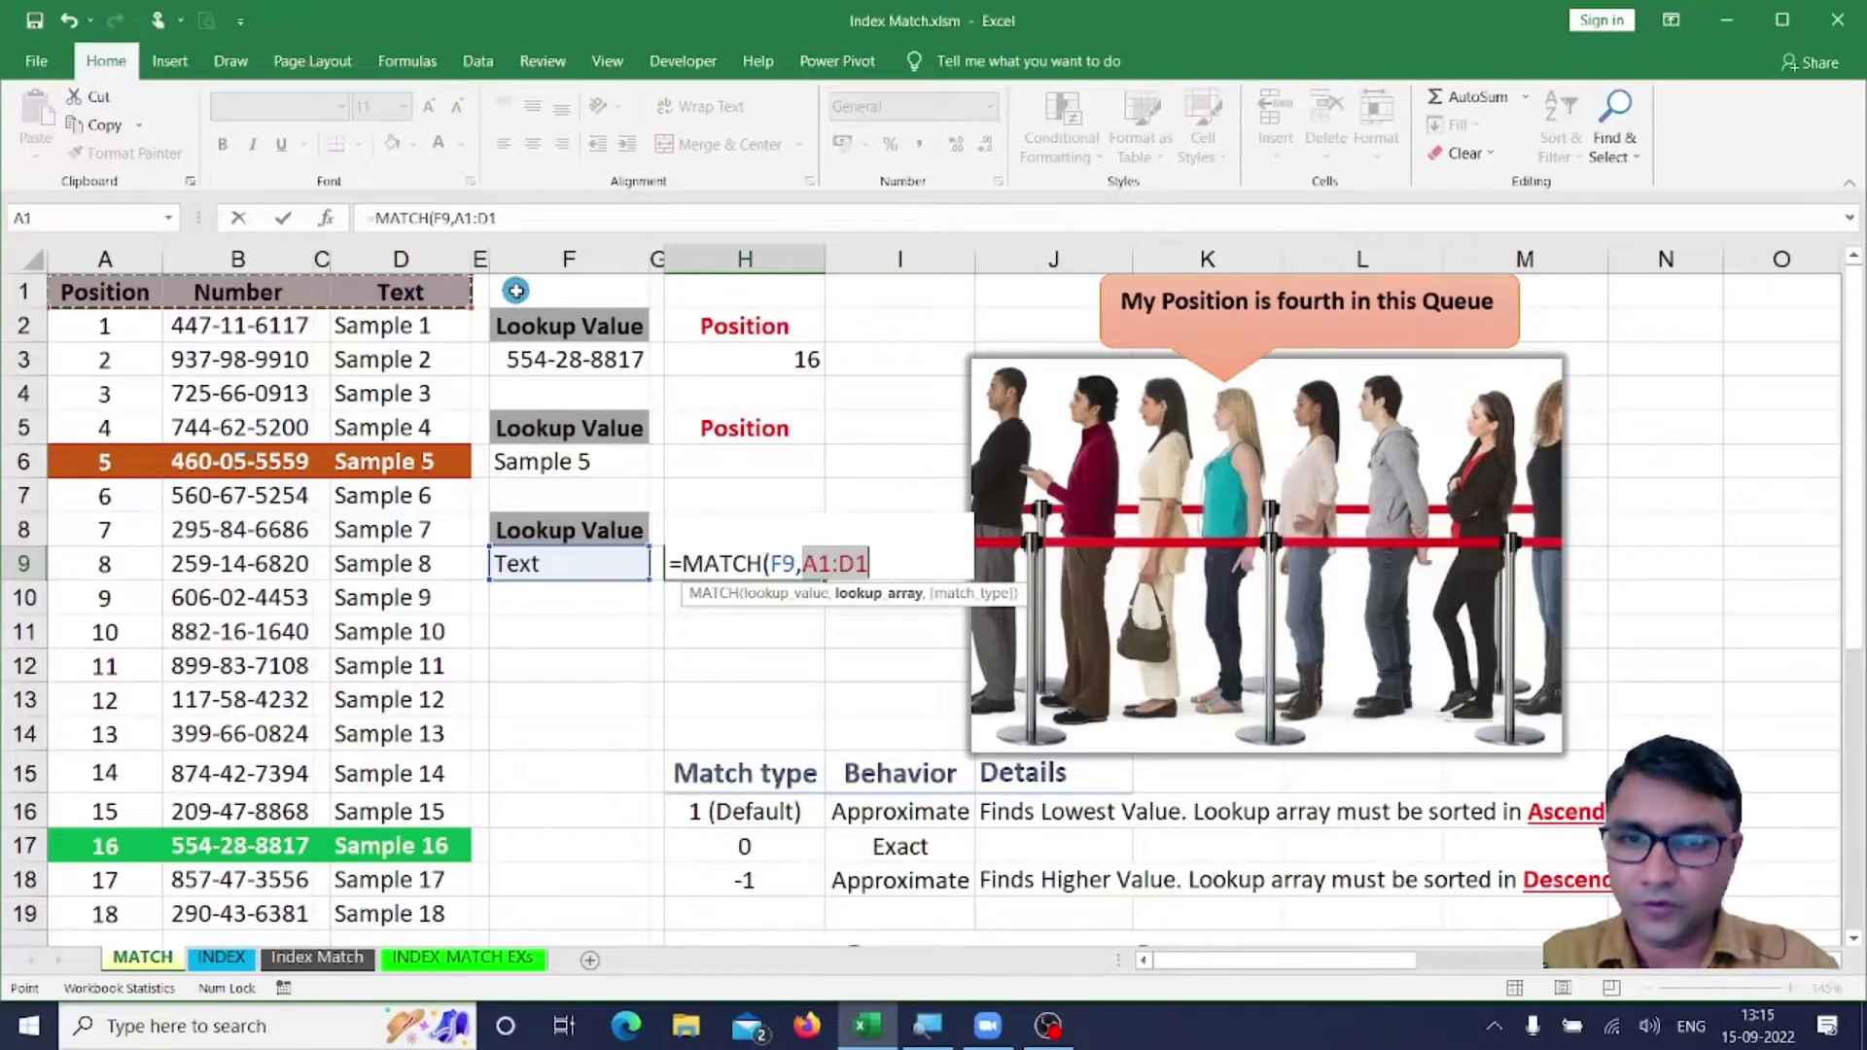
type(",")
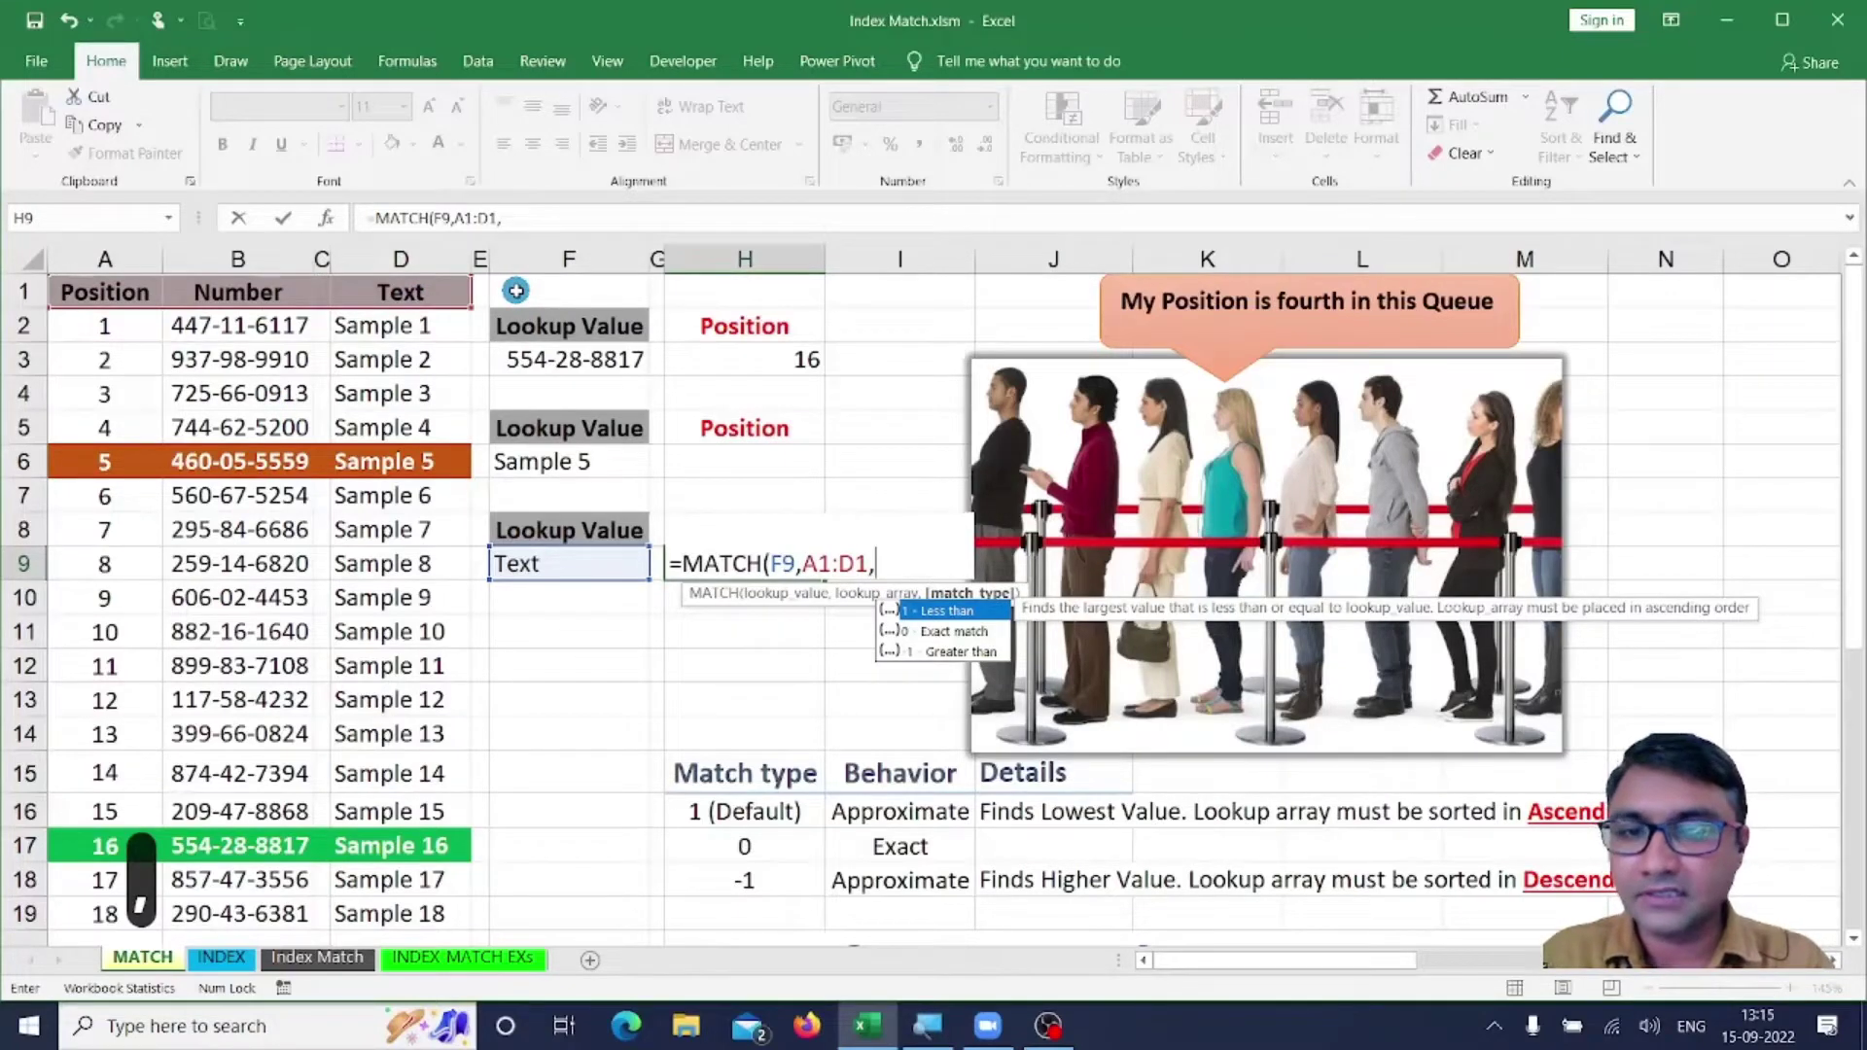
type("0")
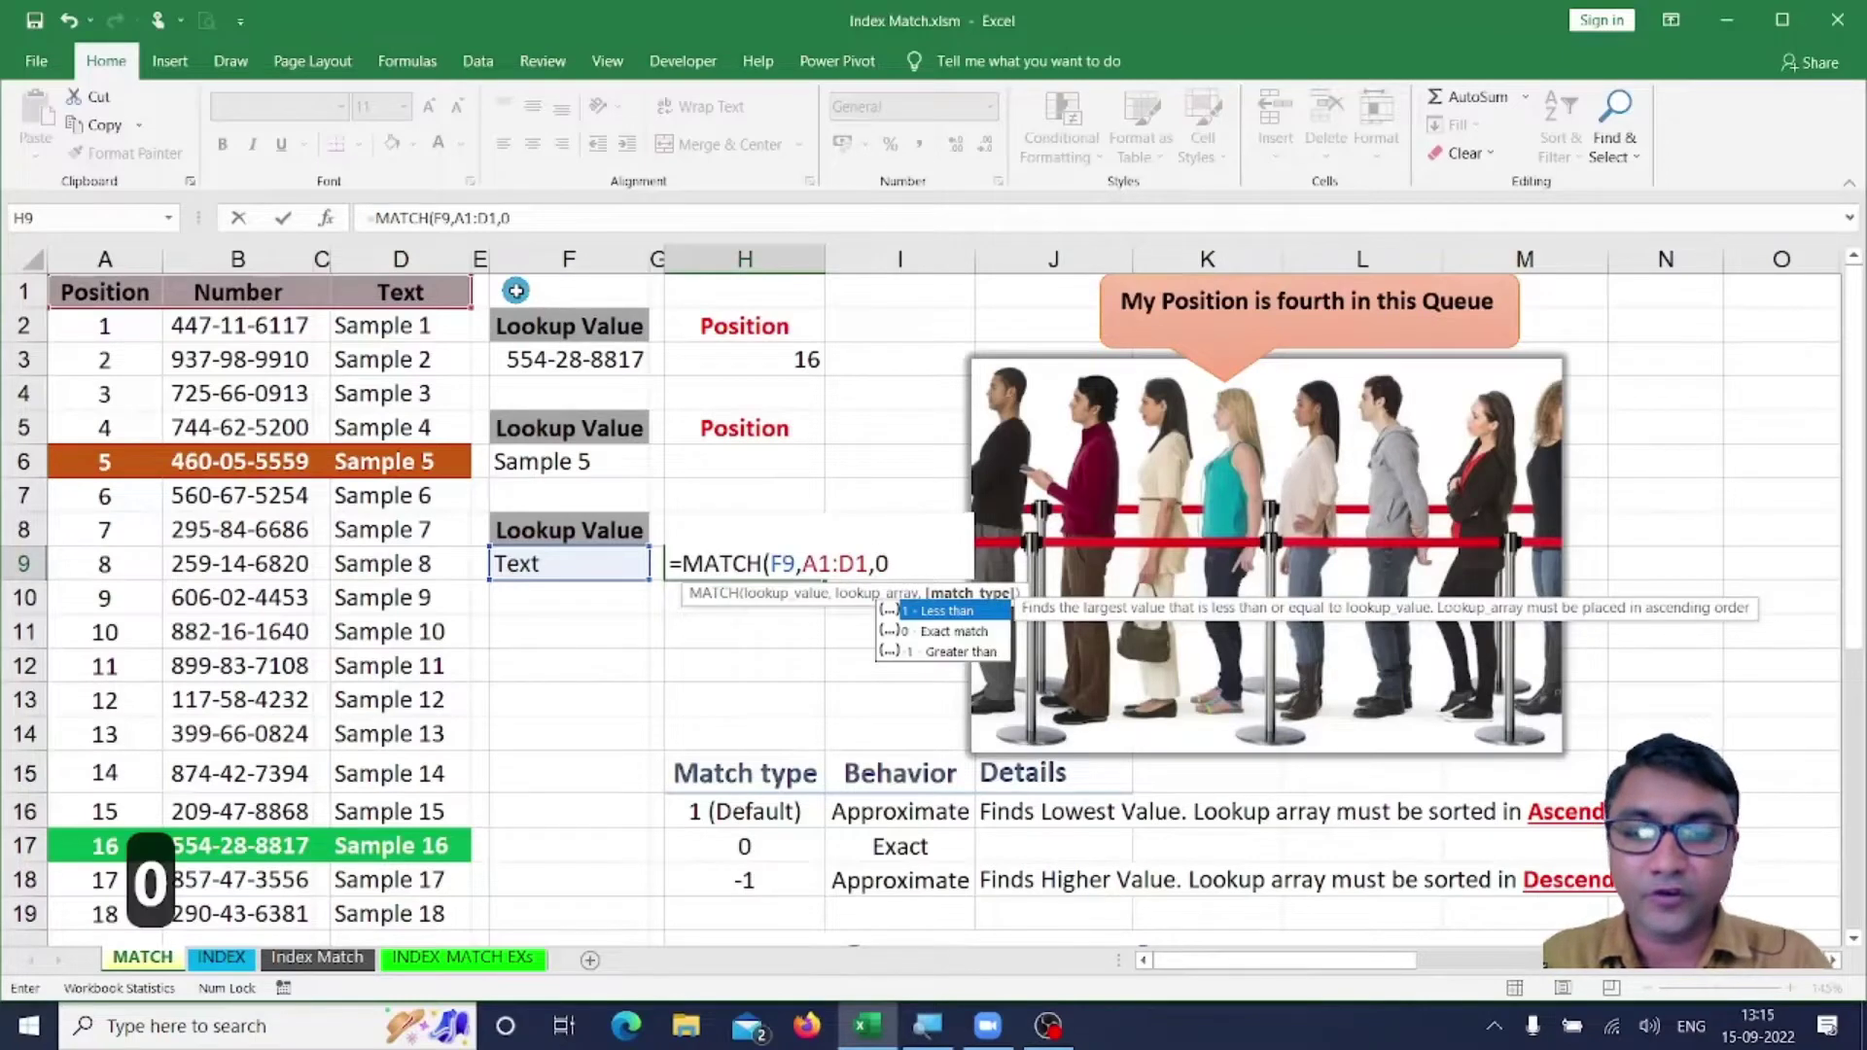
type(")")
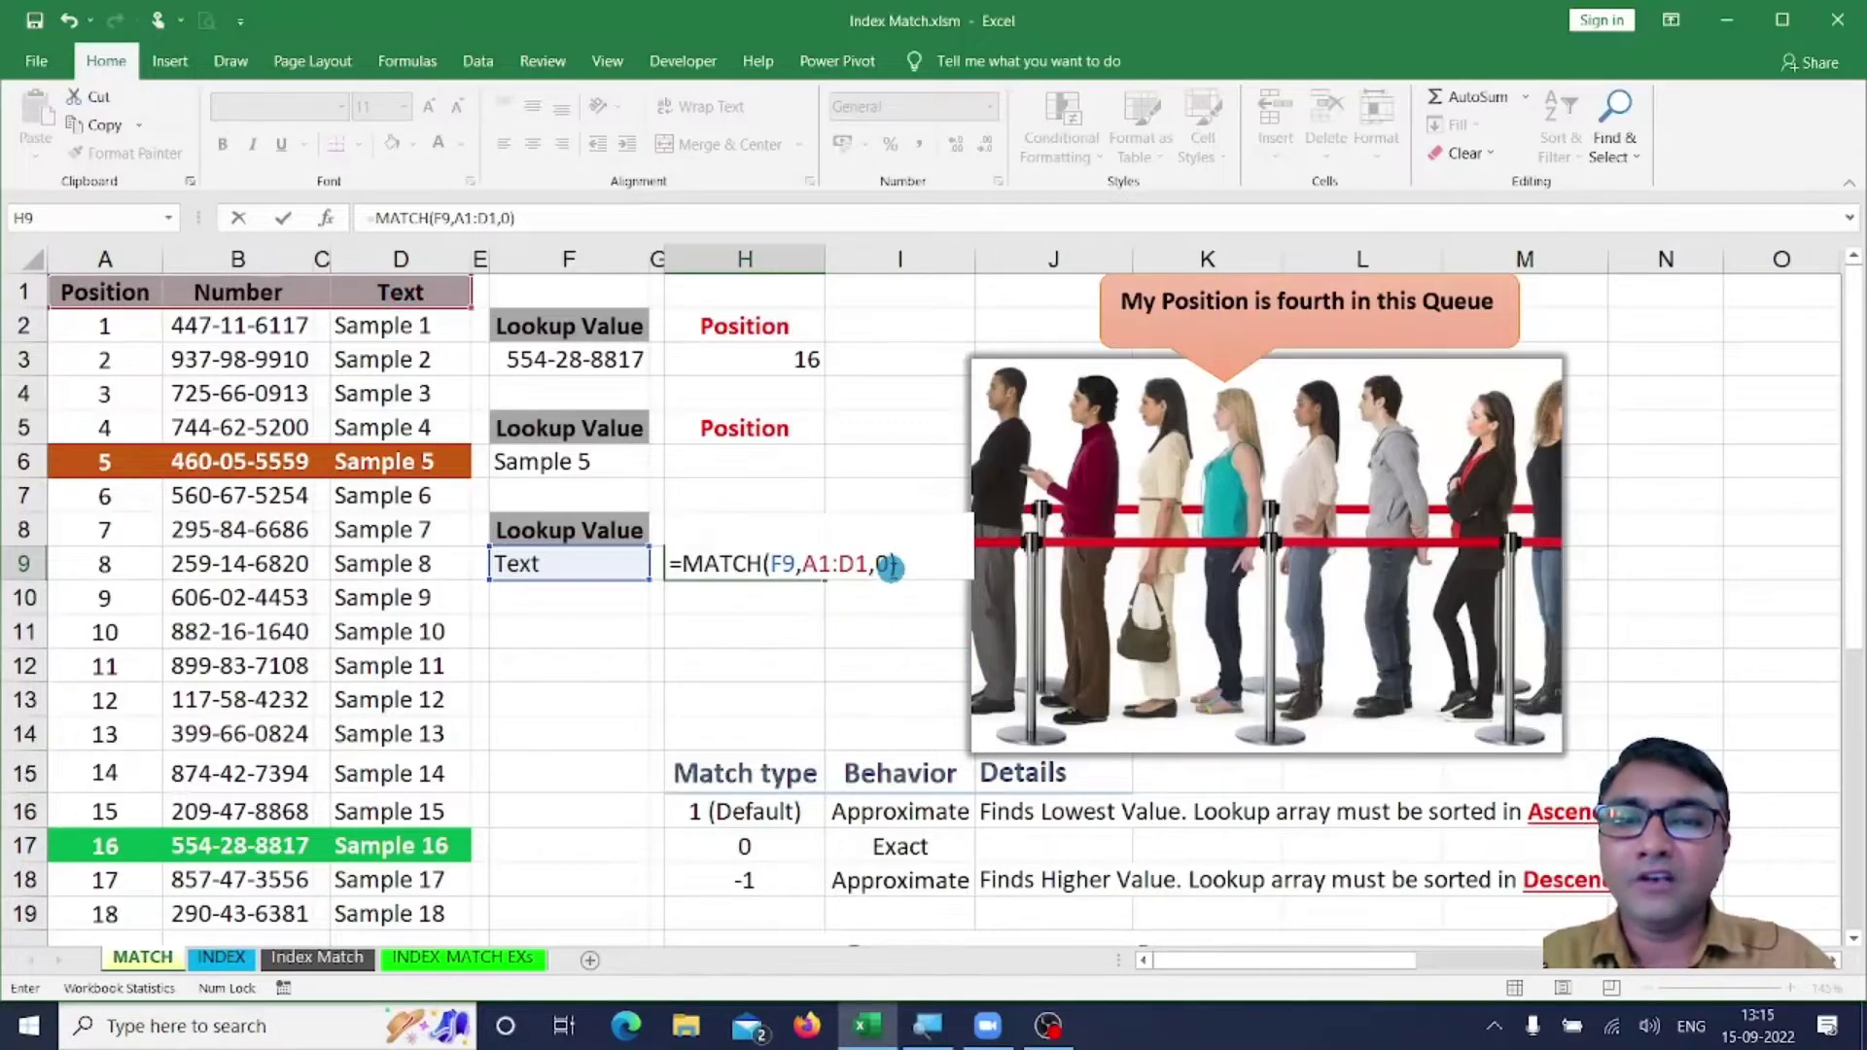
key("Return")
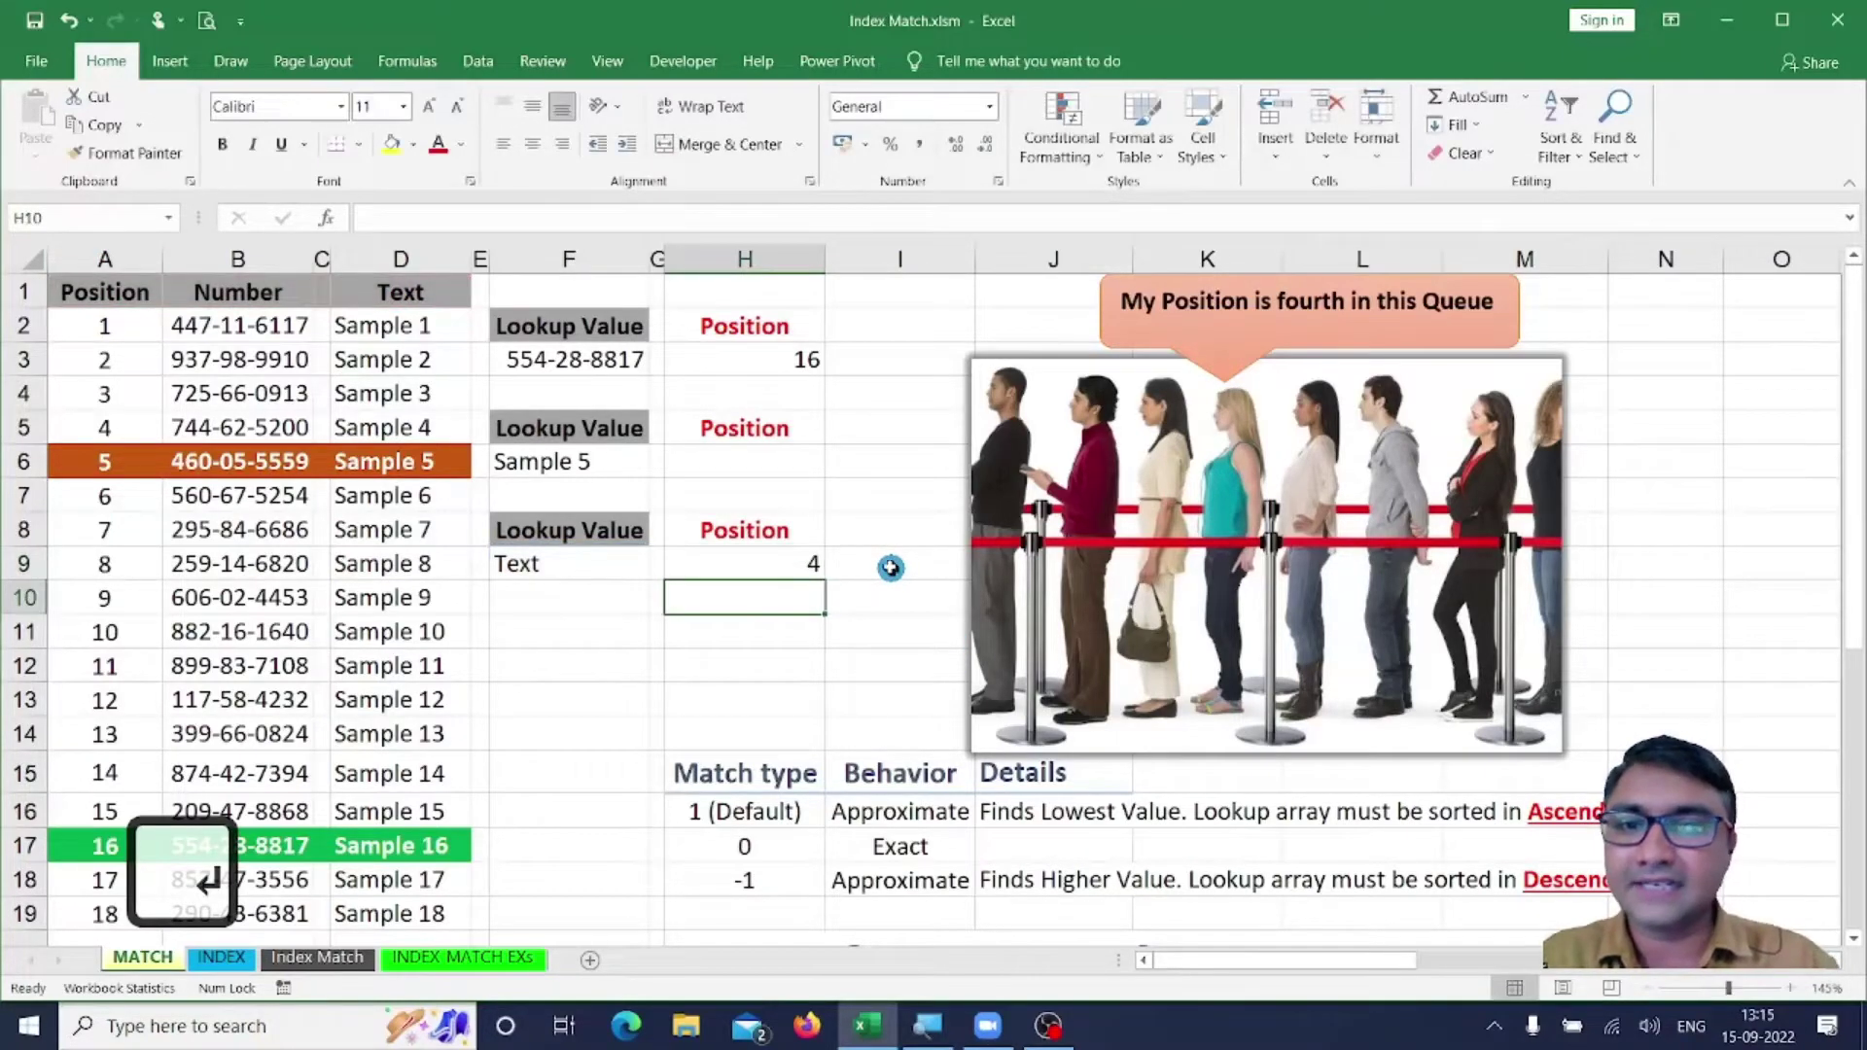
Number the header cells A1 to D1 from 1 to 4 in red on-screen ink and clear the annotations.
left_click(792, 567)
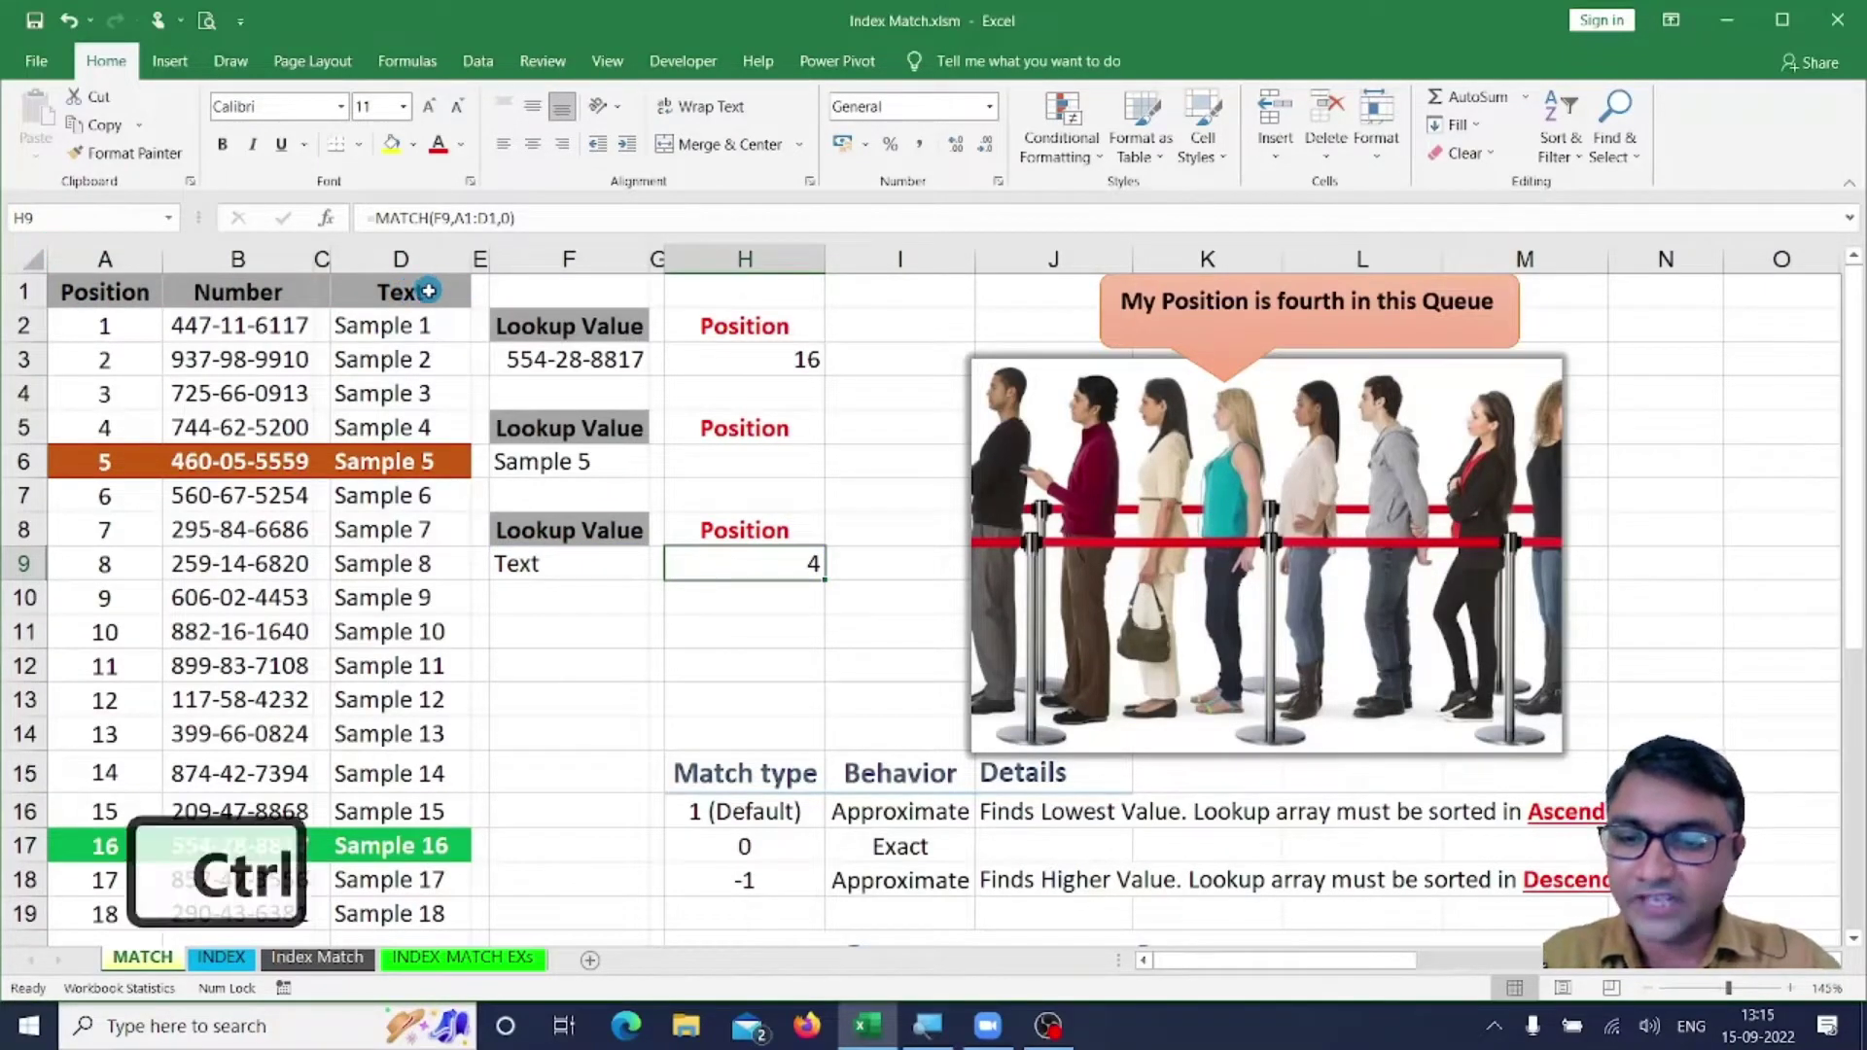
key("ctrl+2")
left_click(117, 294)
mouse_move(124, 303)
left_mouse_down()
mouse_move(229, 321)
mouse_move(331, 289)
mouse_move(313, 338)
left_mouse_up()
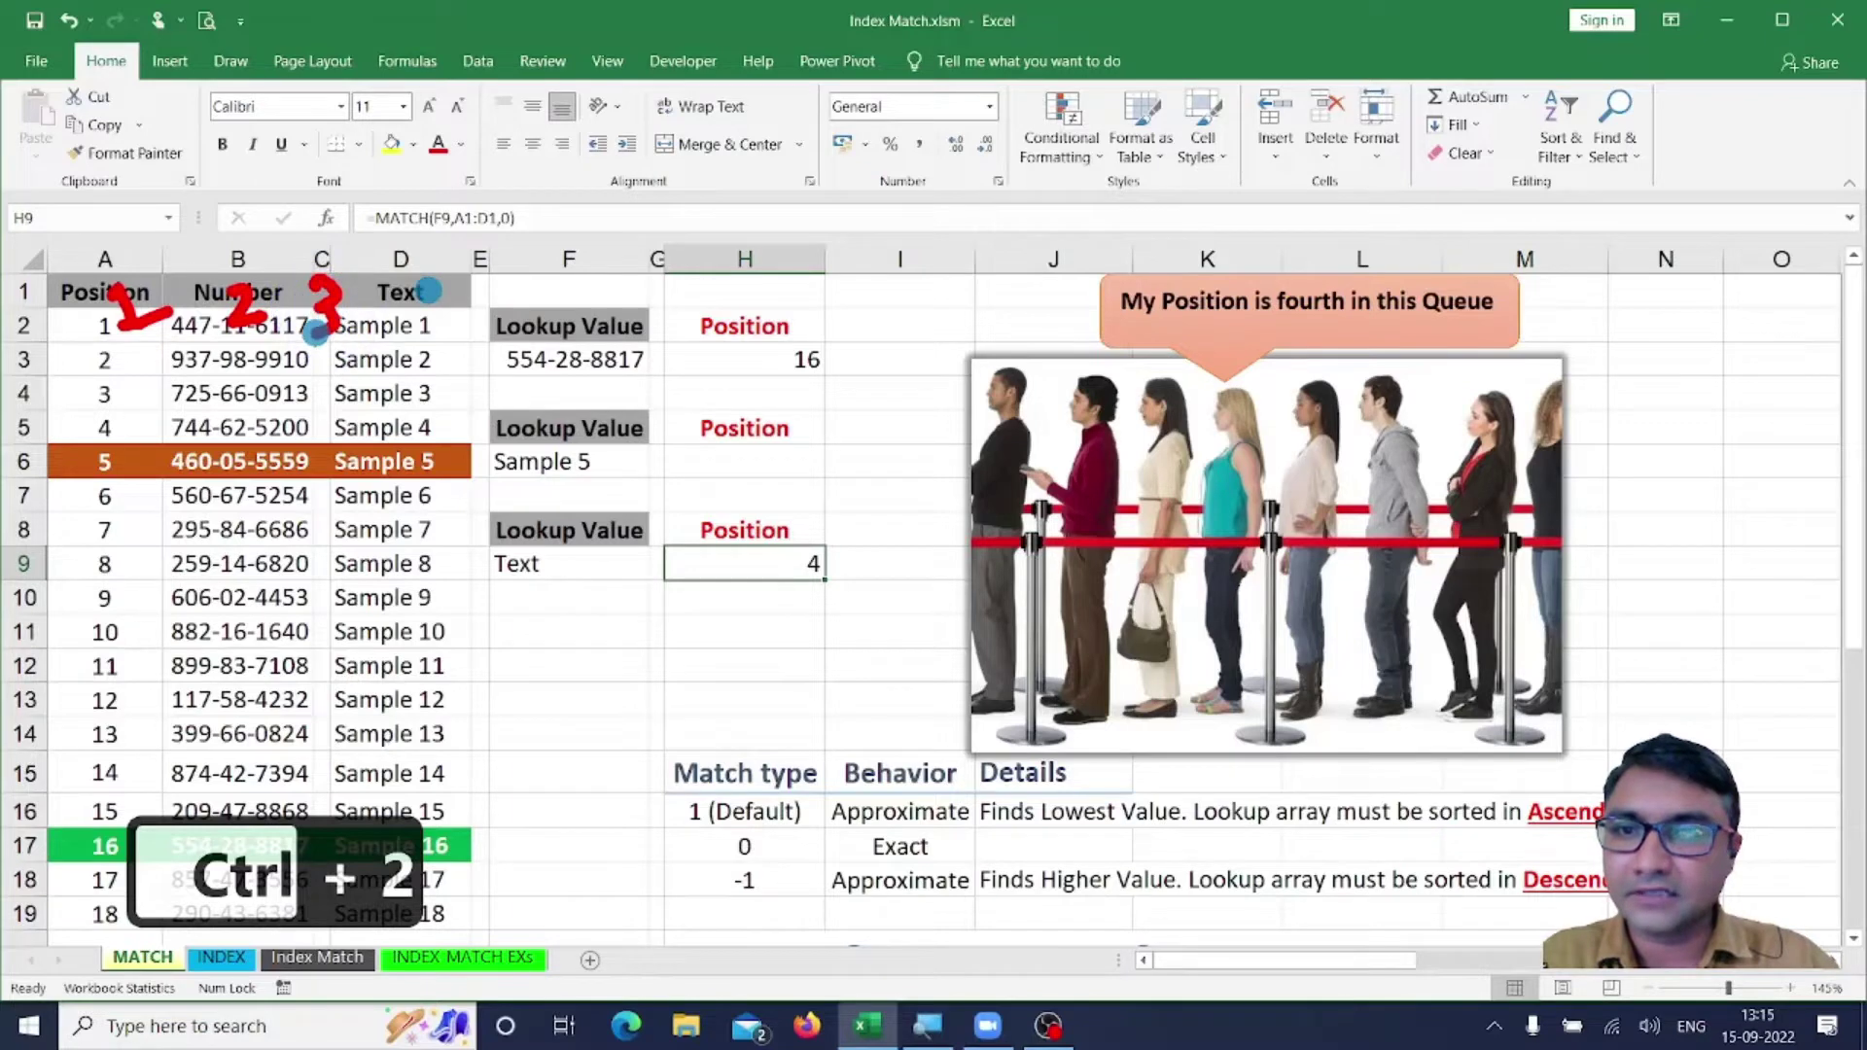
mouse_move(376, 284)
left_mouse_down()
mouse_move(404, 283)
mouse_move(388, 283)
mouse_move(409, 330)
left_mouse_up()
key("Escape")
Change the header lookup value in F9 to Position.
left_click(613, 566)
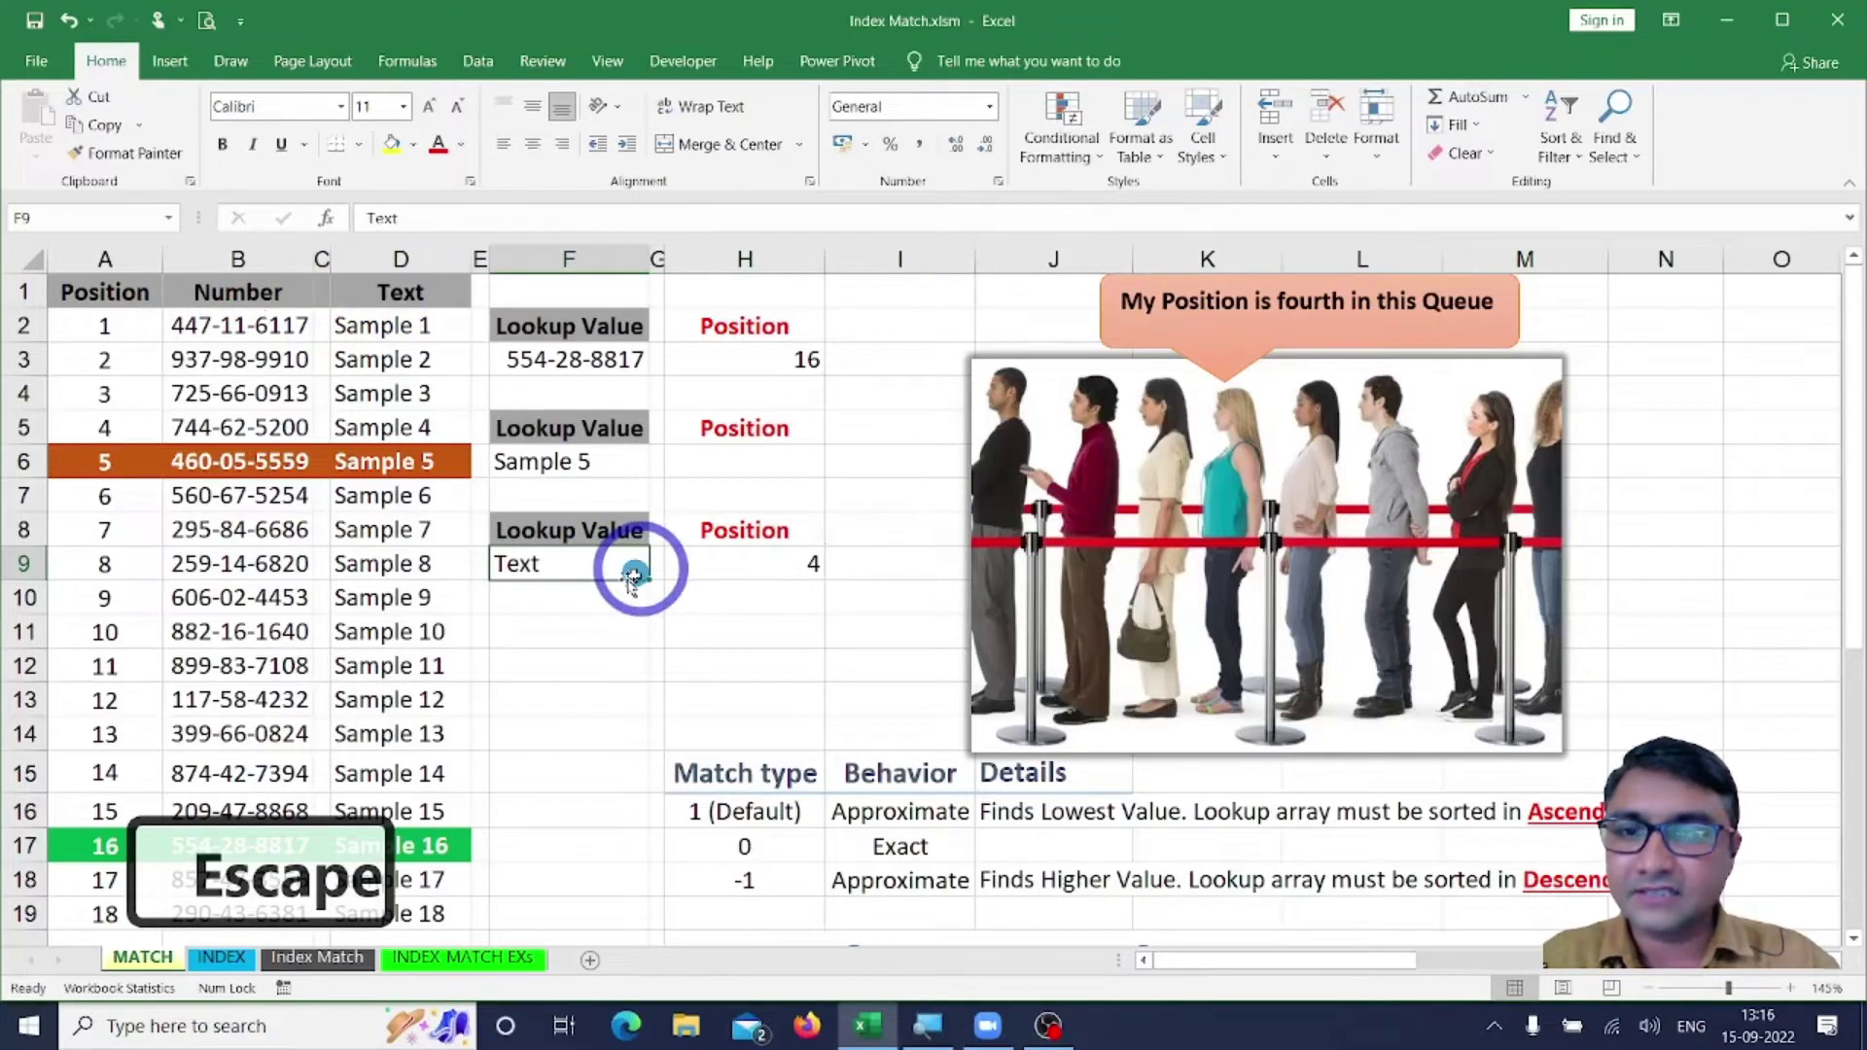
type("Position")
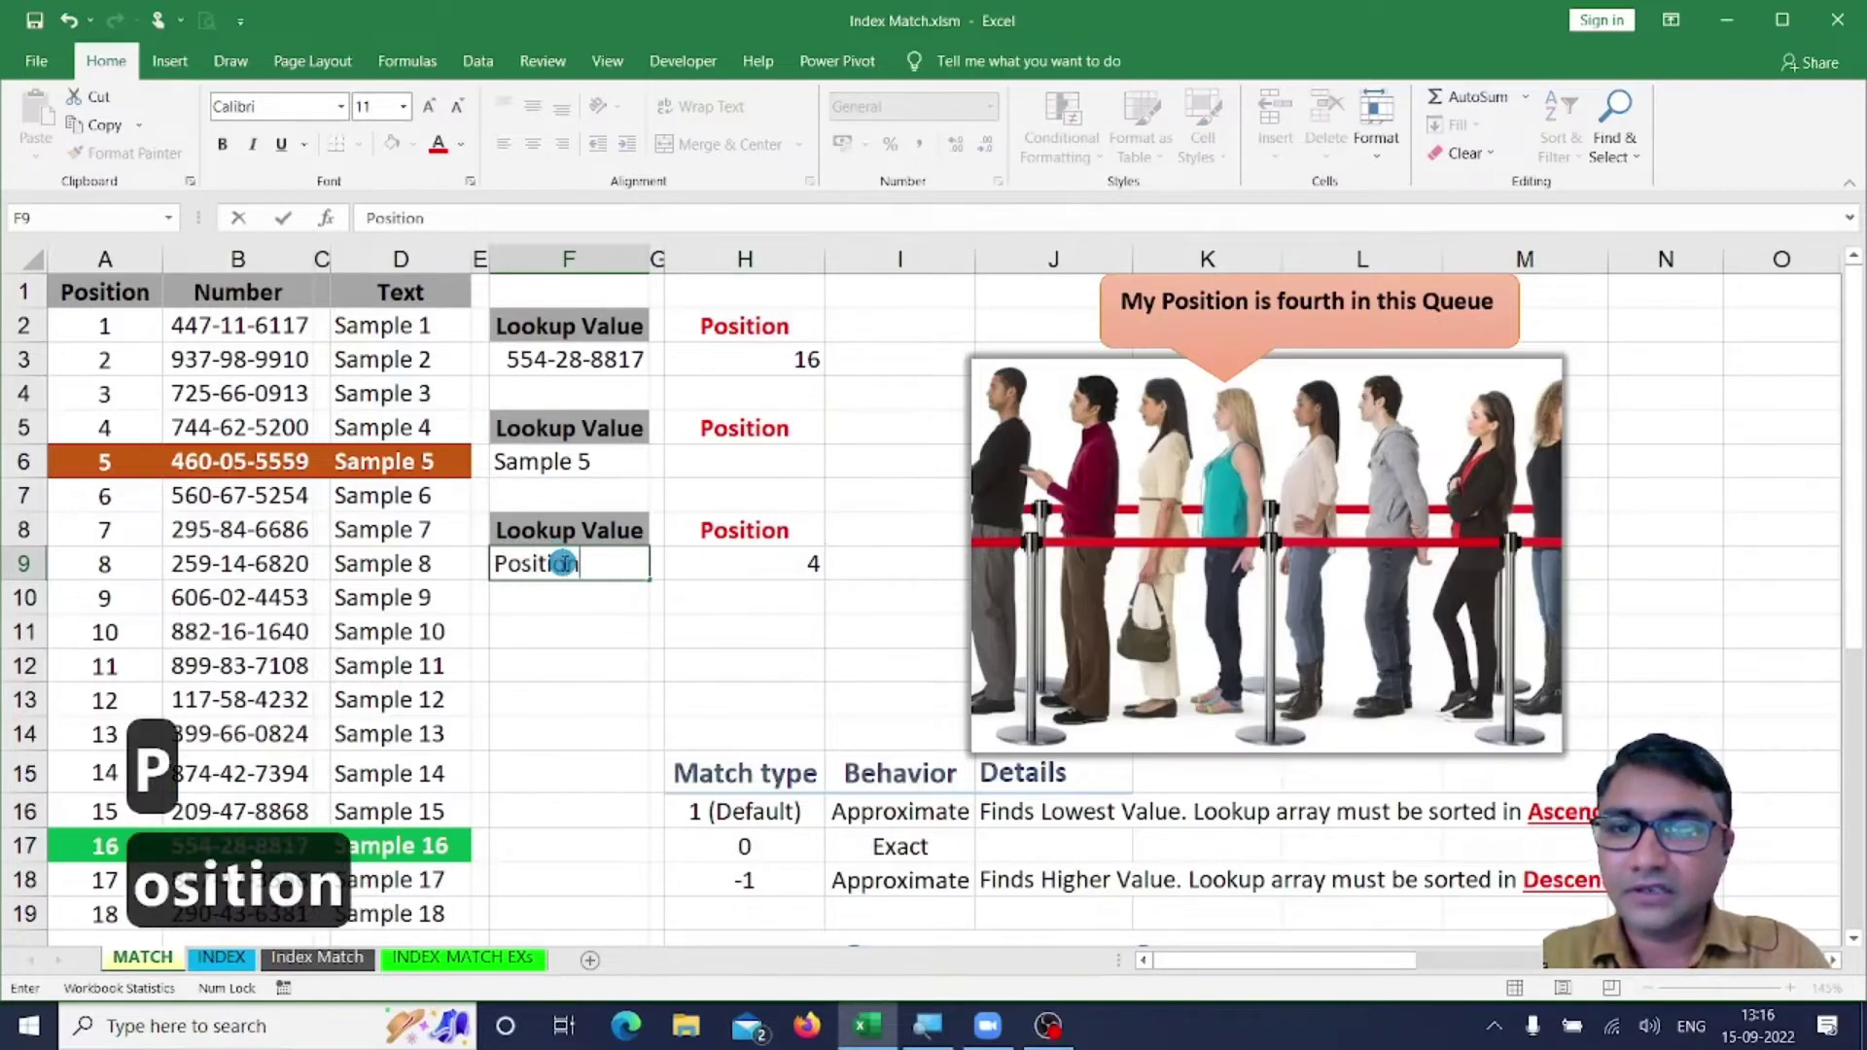
key("Return")
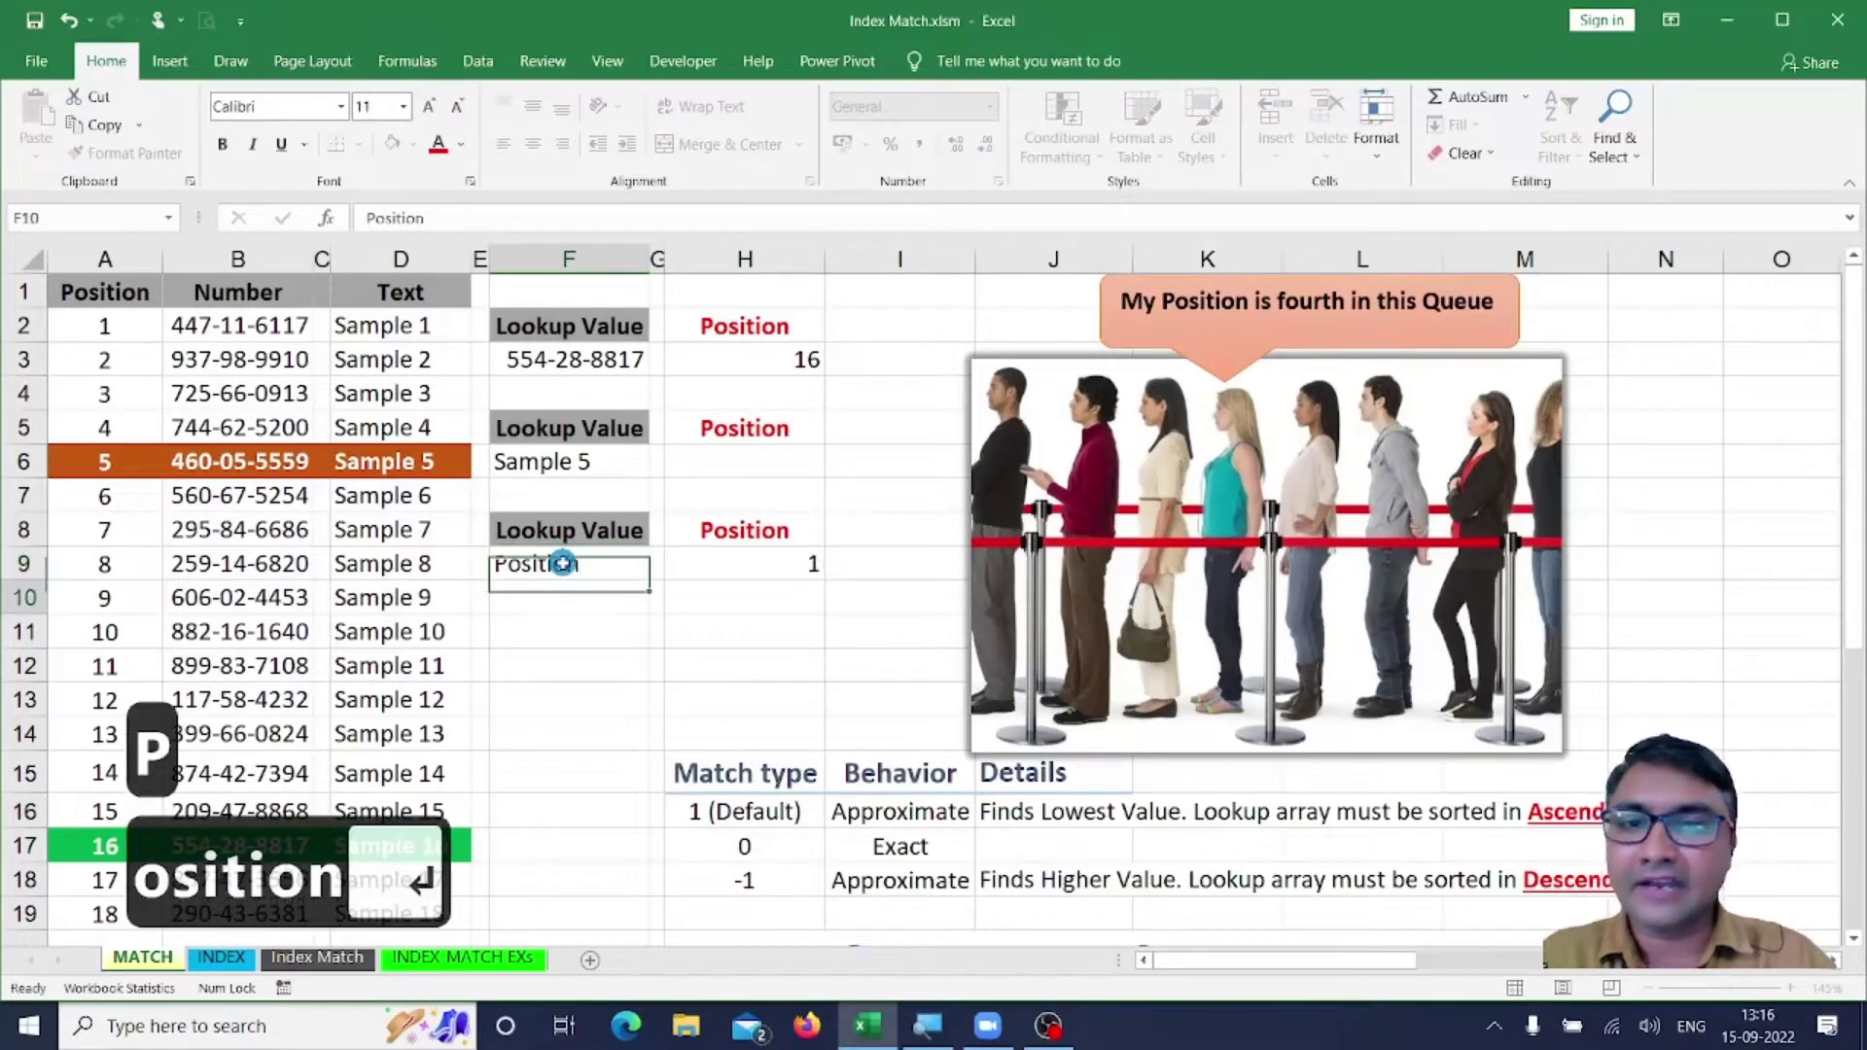
left_click(564, 566)
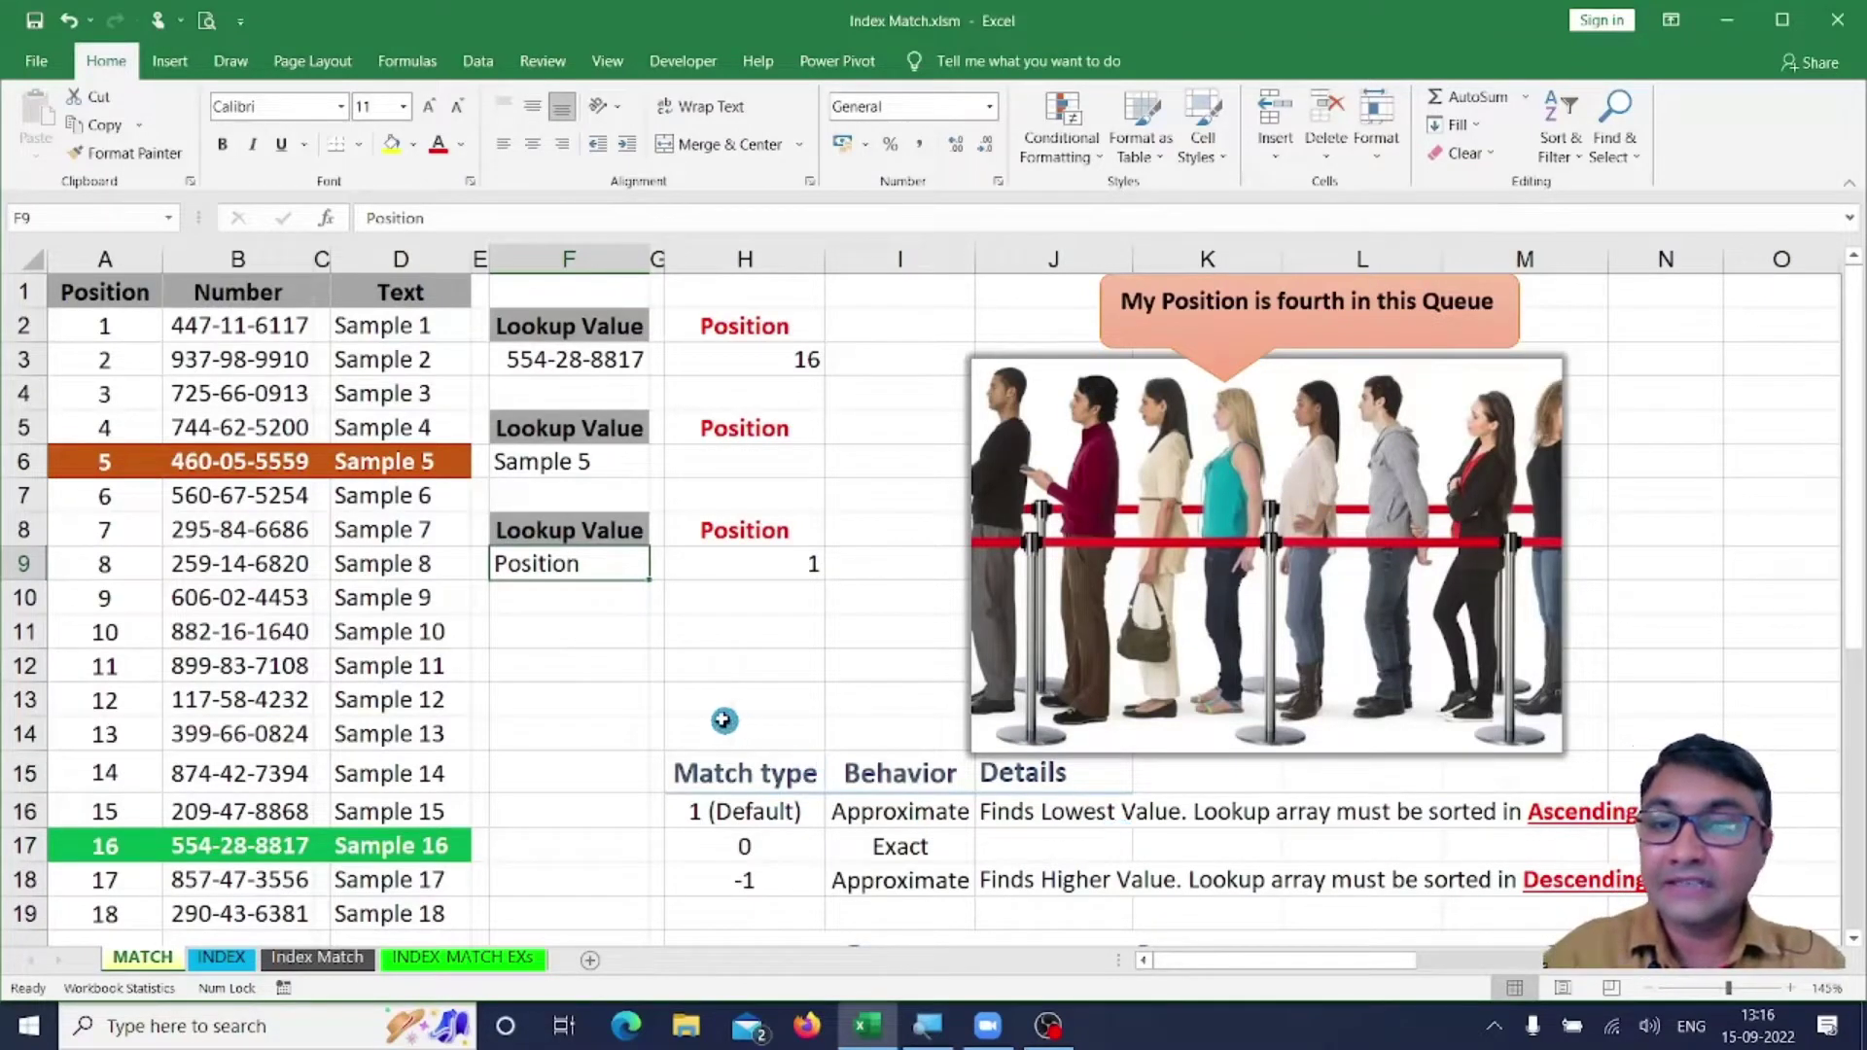
Write "xmatch" as red on-screen text below the lookup cells and clear the annotation.
key("ctrl+2")
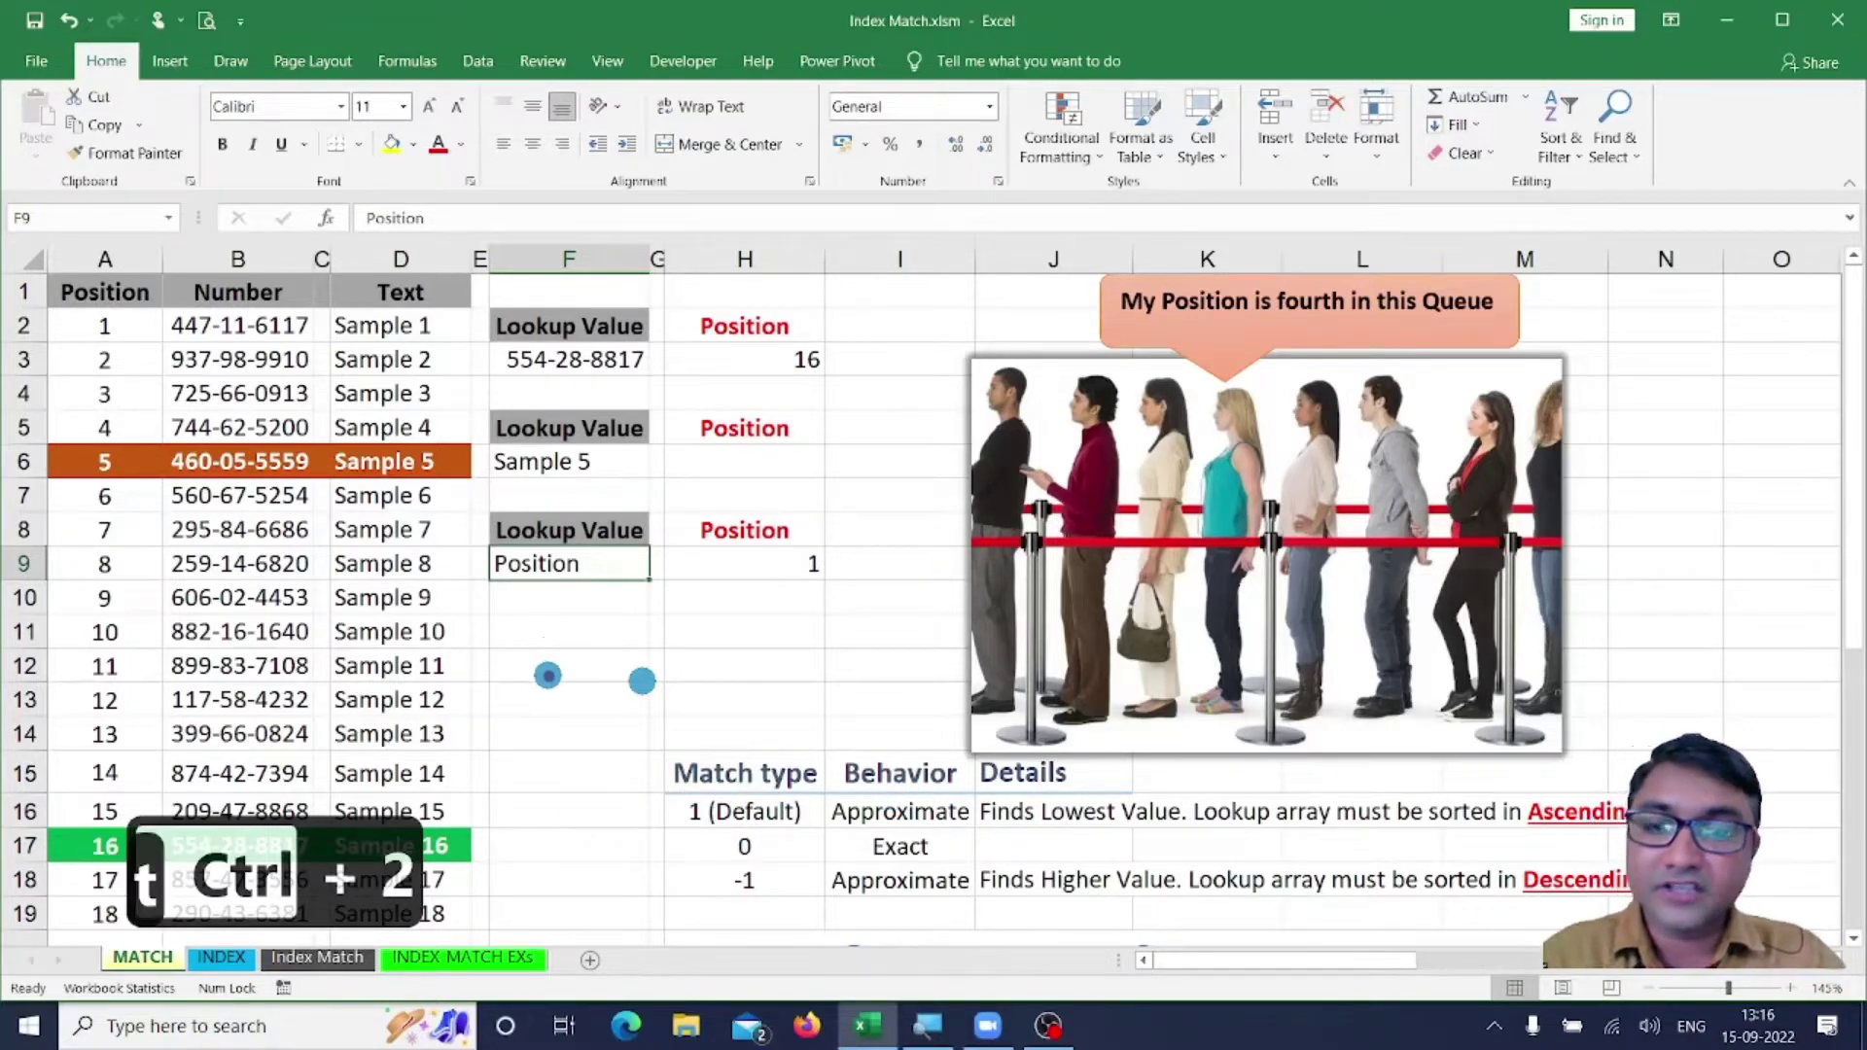
type("txmatch")
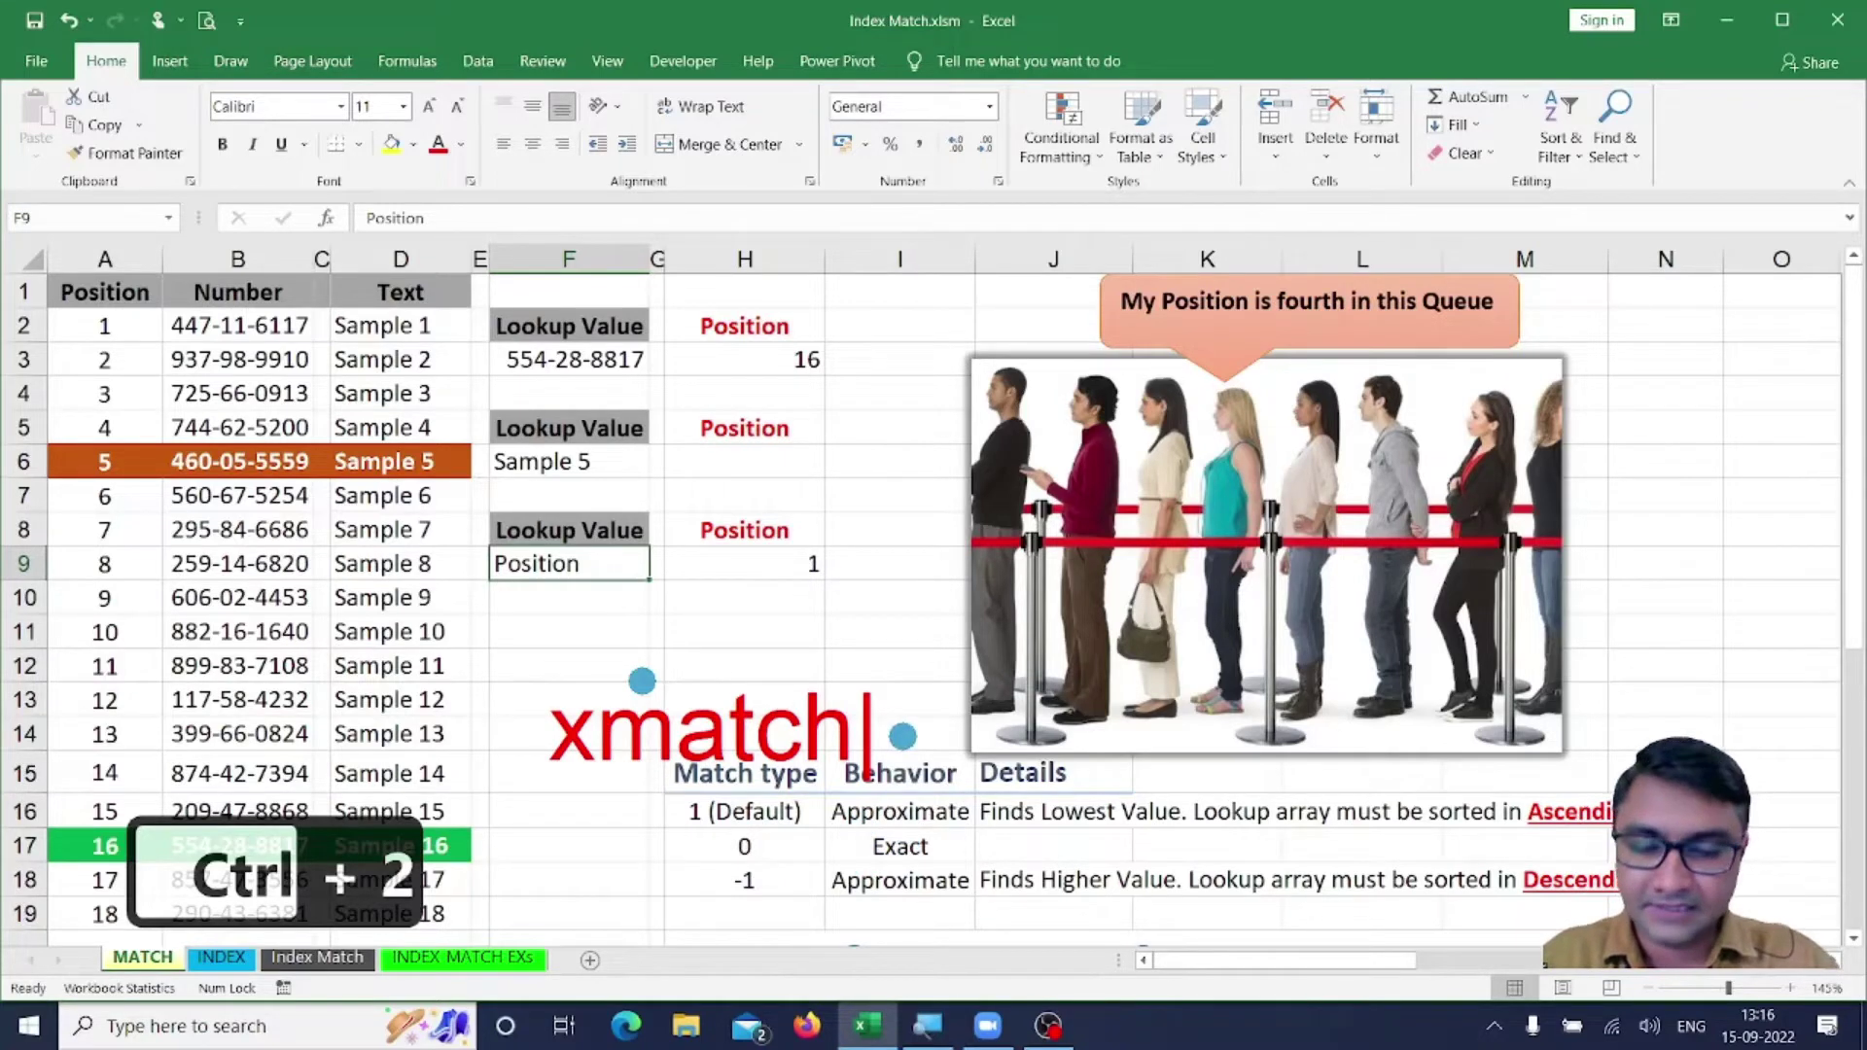
key("Escape")
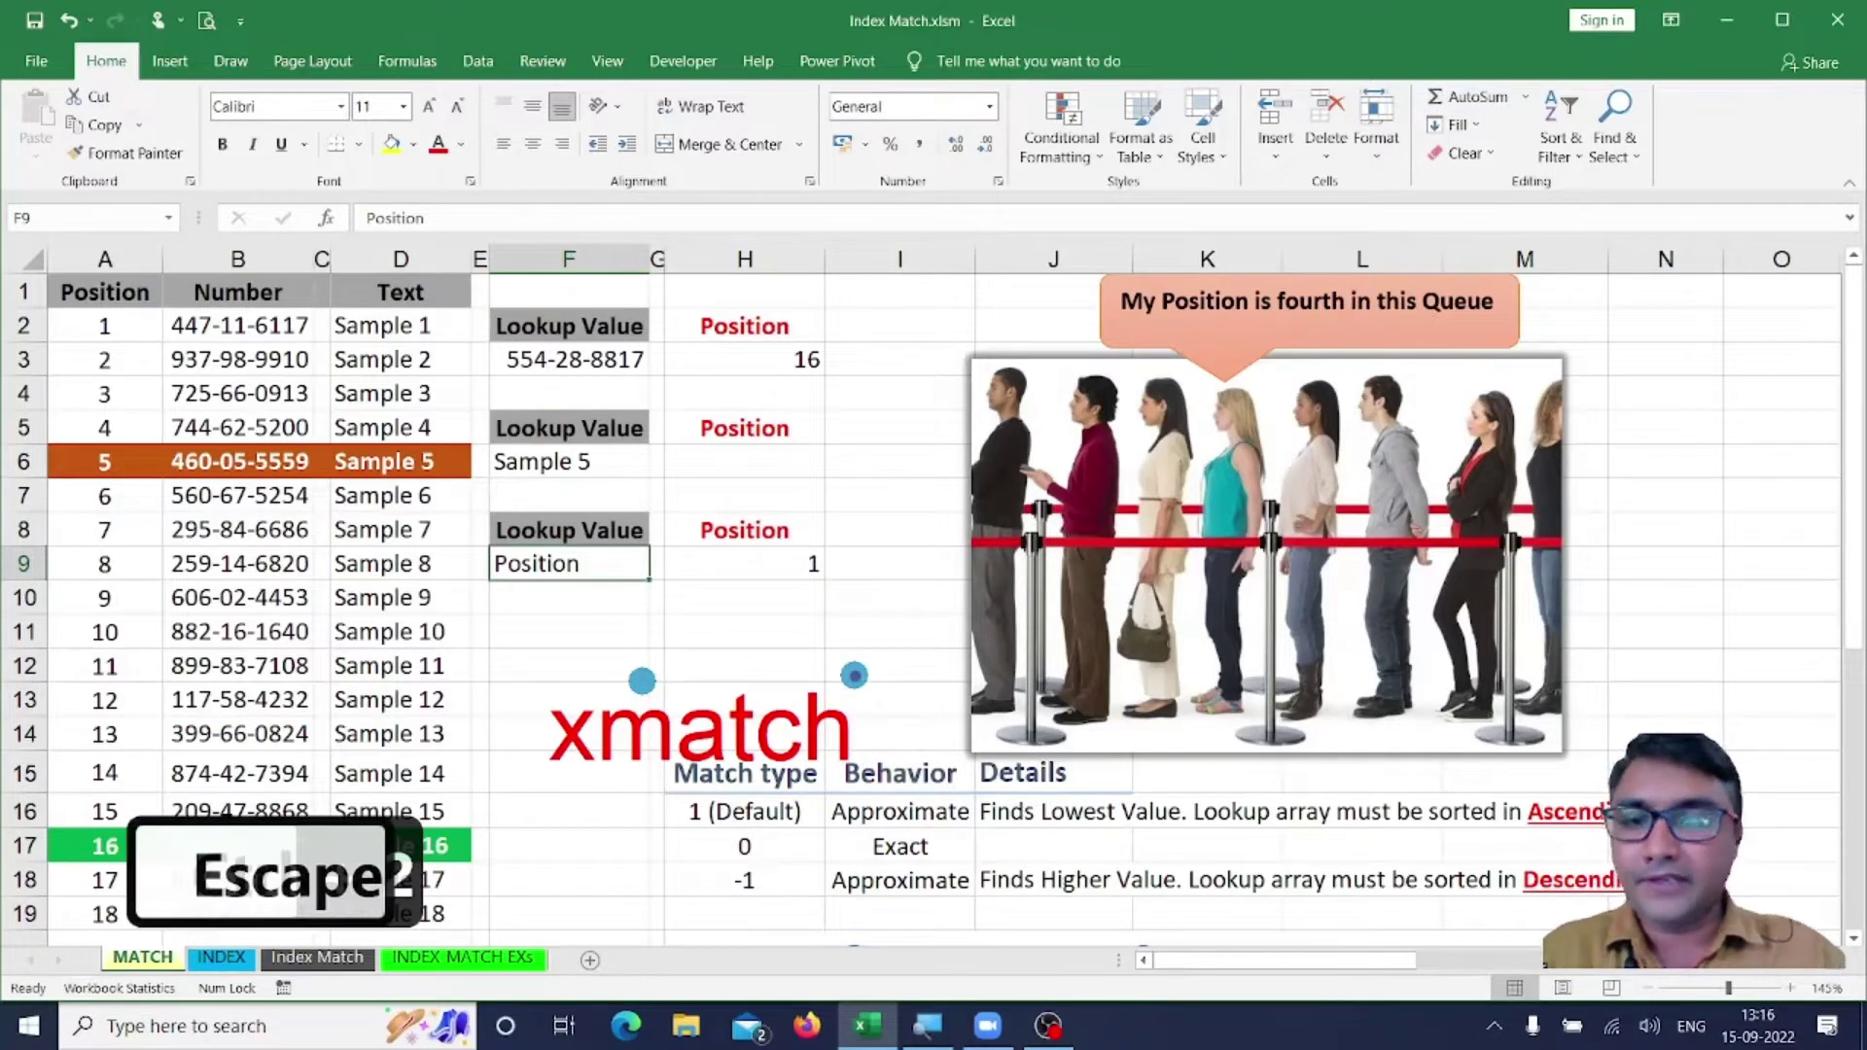
key("Escape")
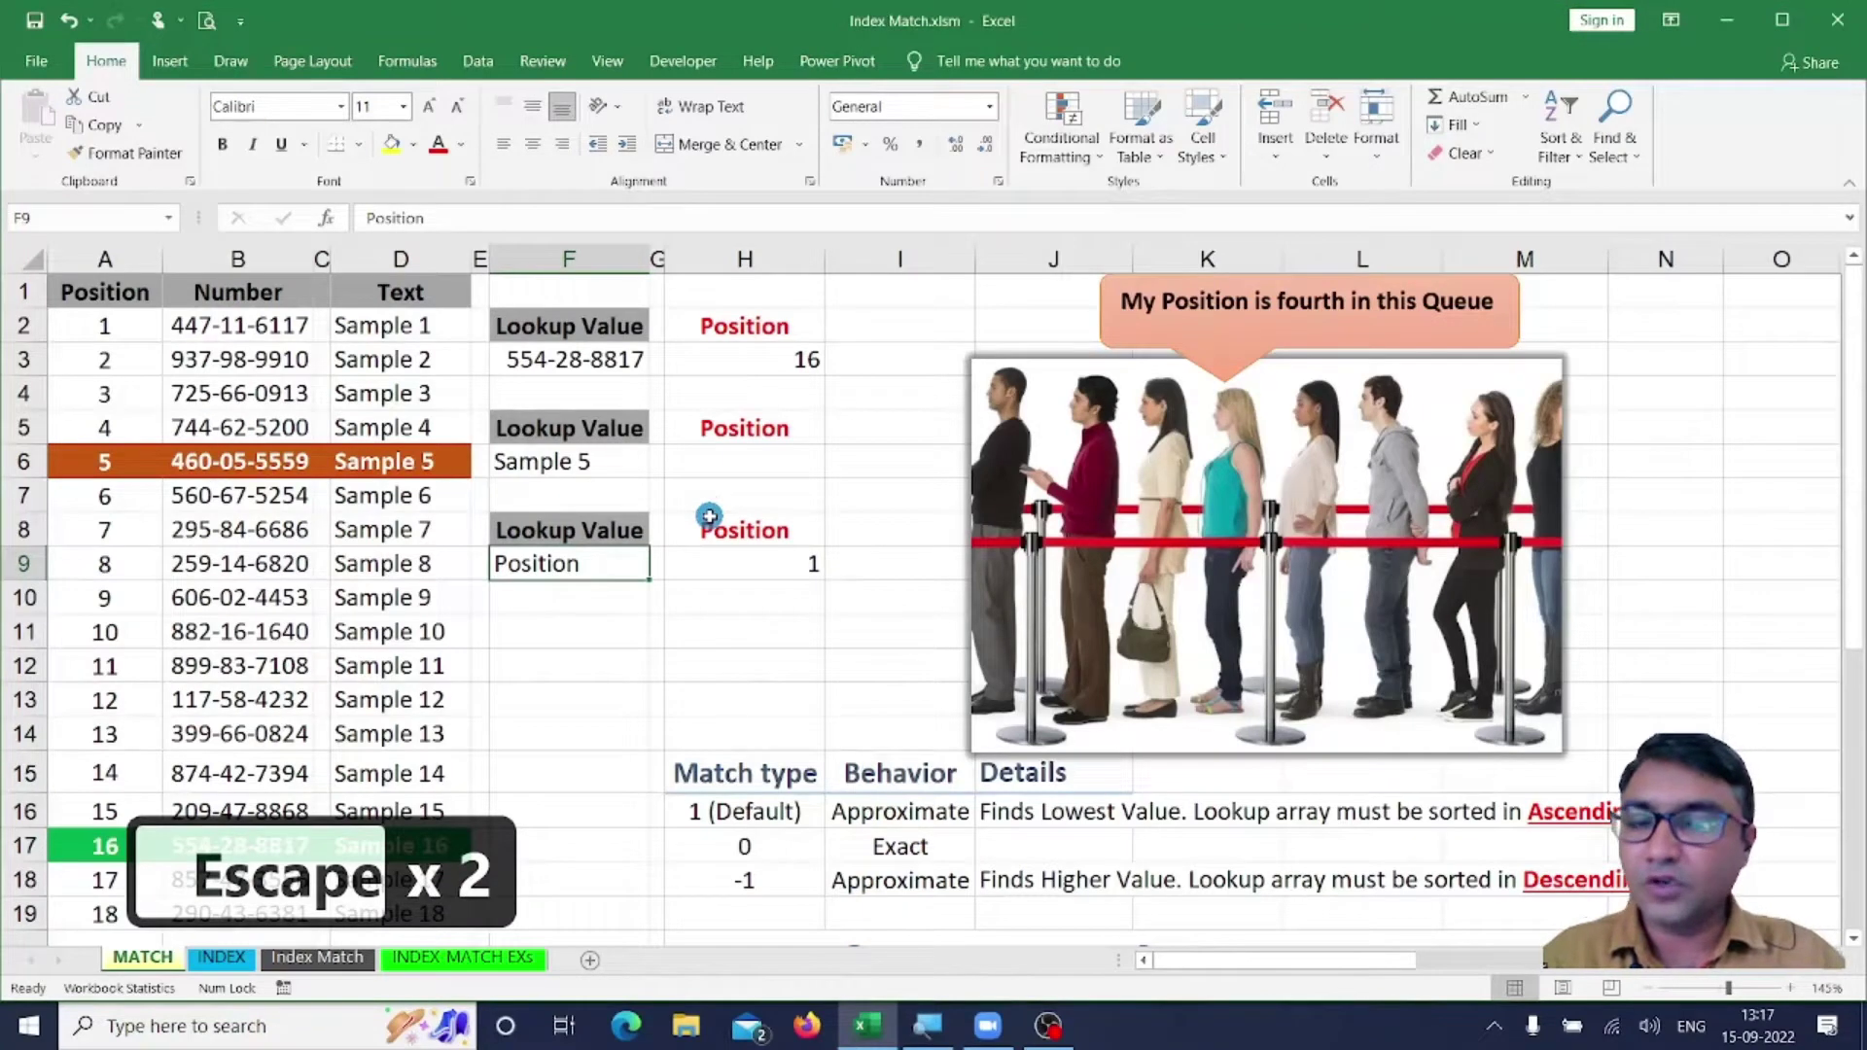
Open the INDEX sheet and examine the rate table C4:J8 as a whole and its first column C4:C8 by itself.
left_click(222, 958)
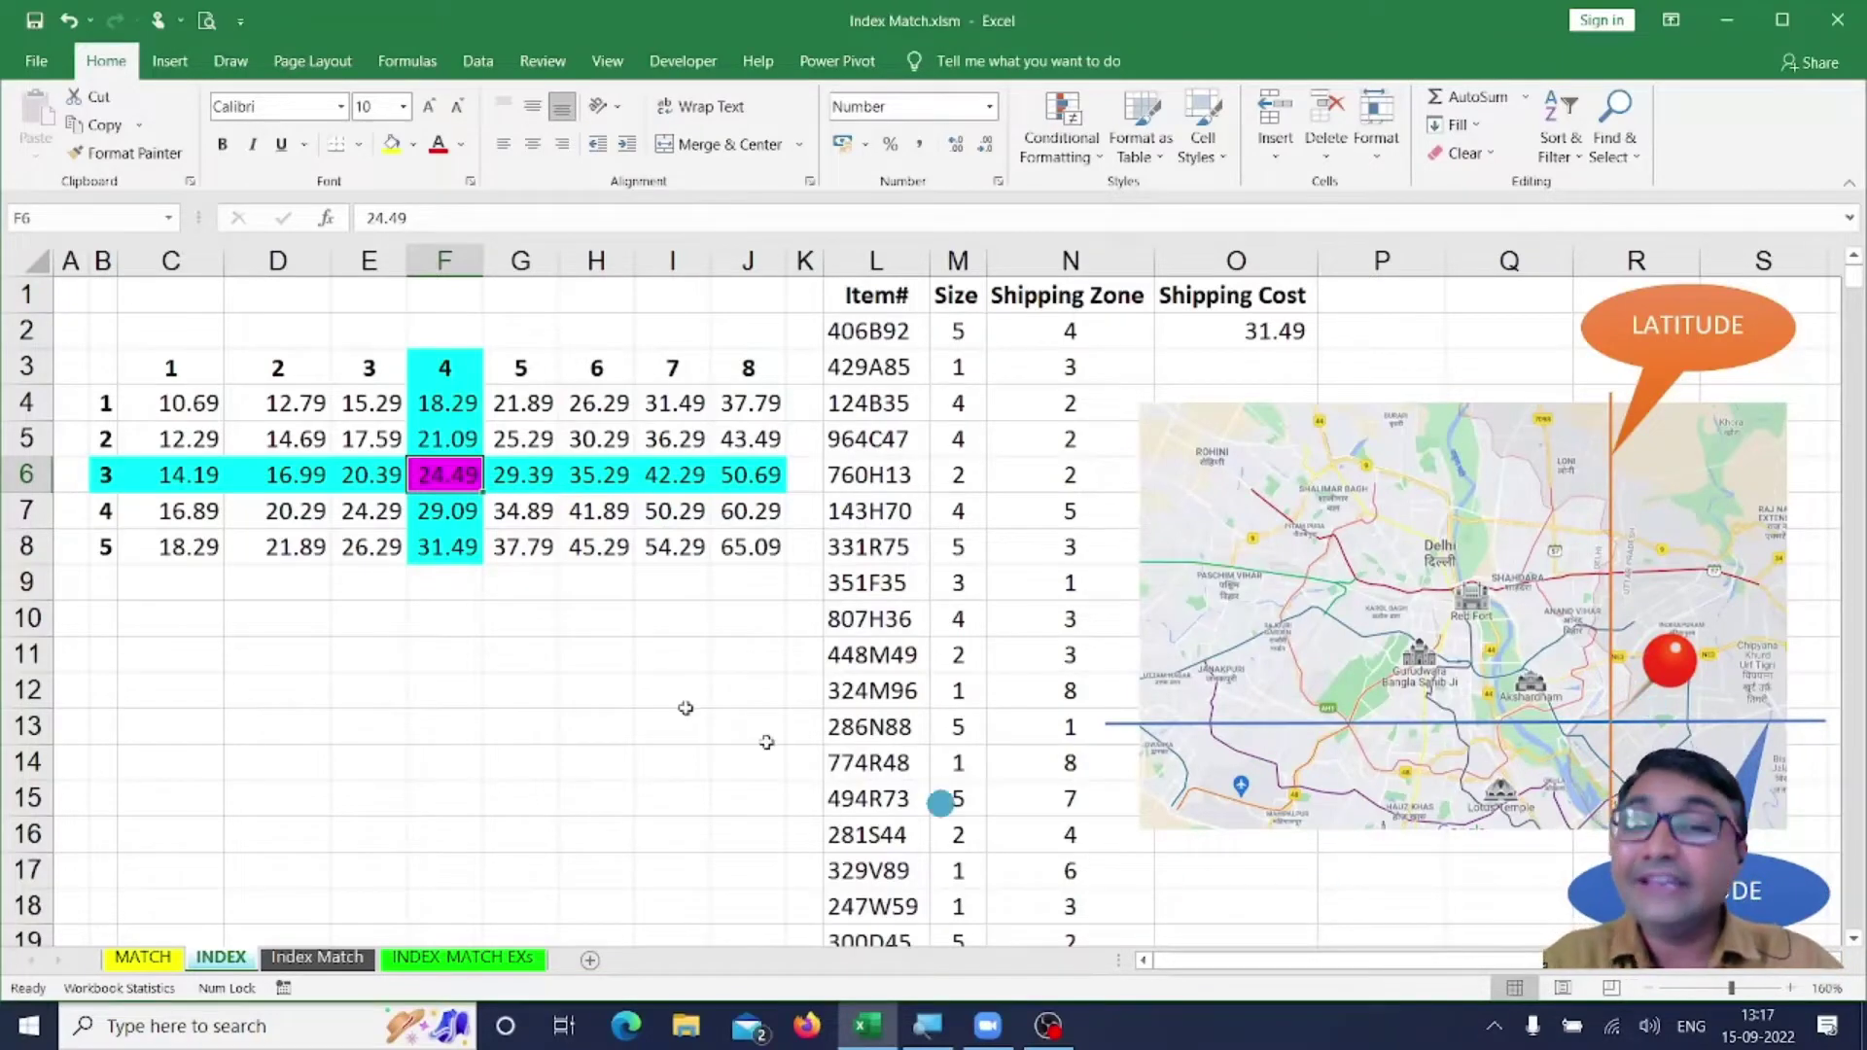
left_click(358, 718)
left_click_drag(175, 405, 748, 550)
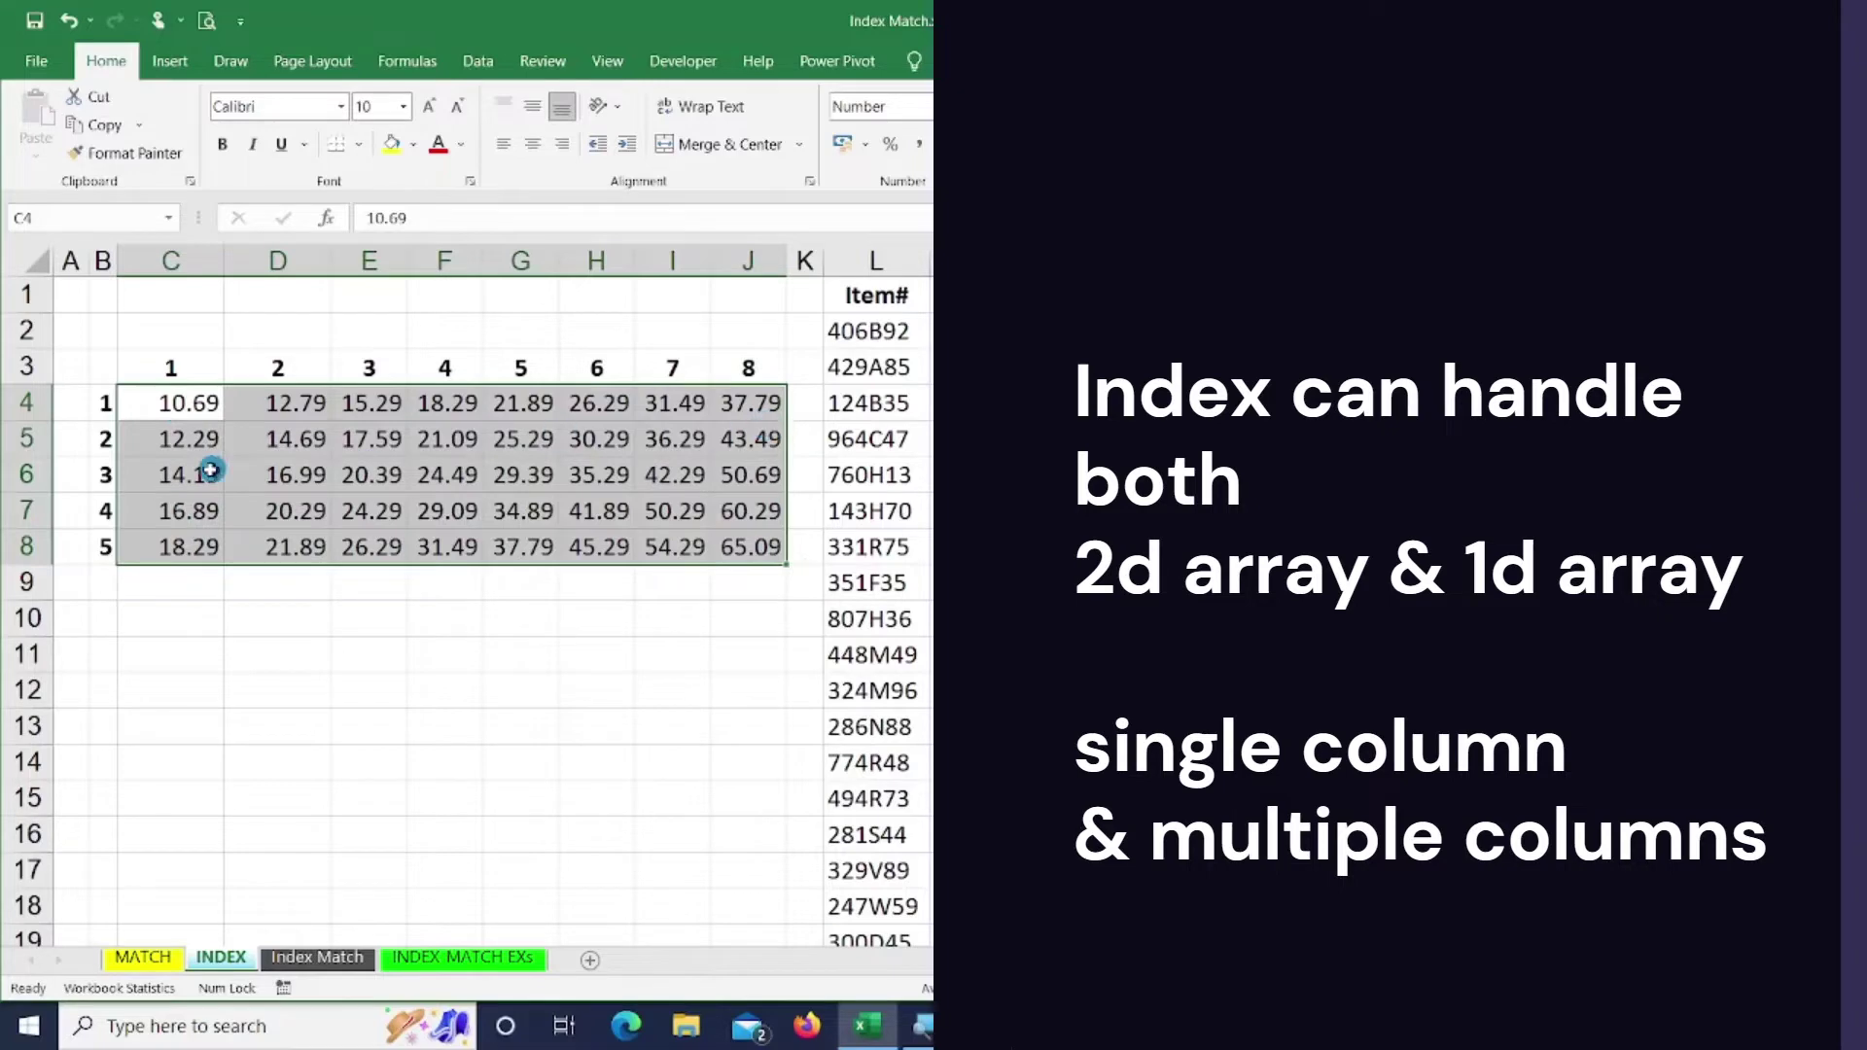
left_click_drag(169, 402, 185, 547)
left_click_drag(188, 400, 737, 533)
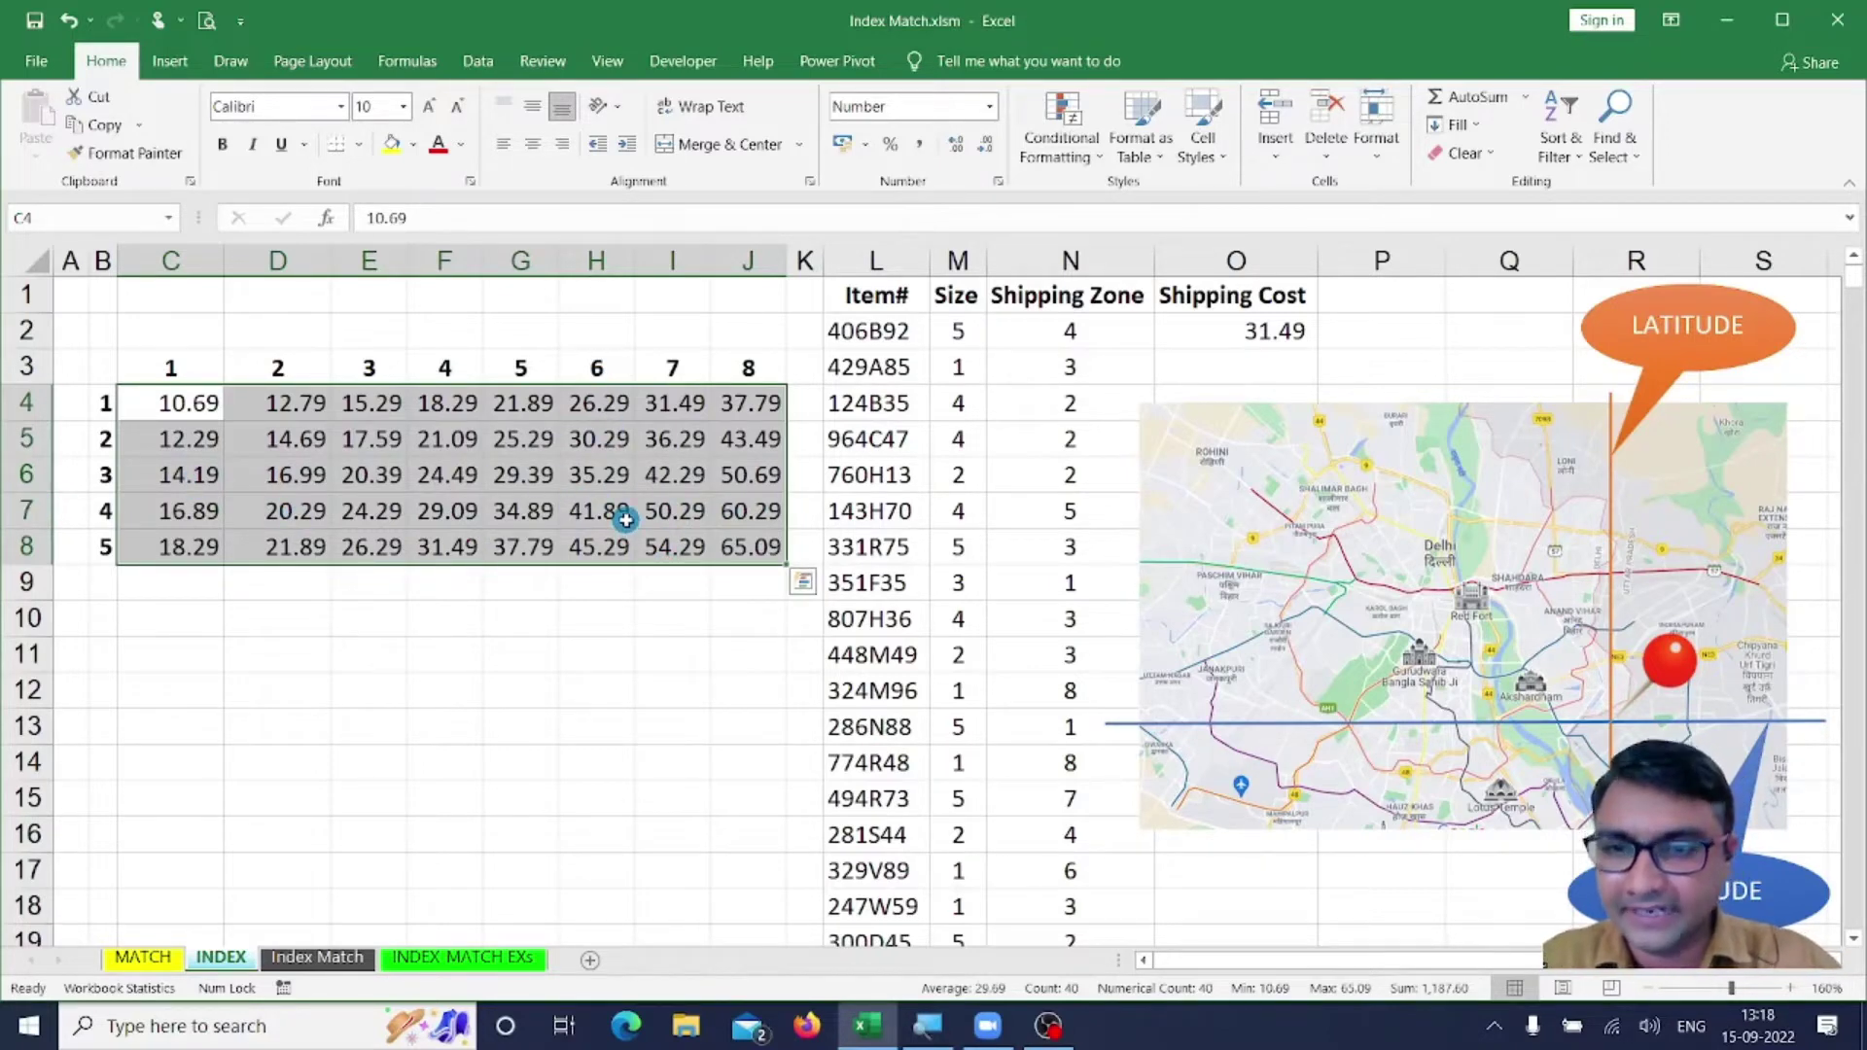
left_click(435, 685)
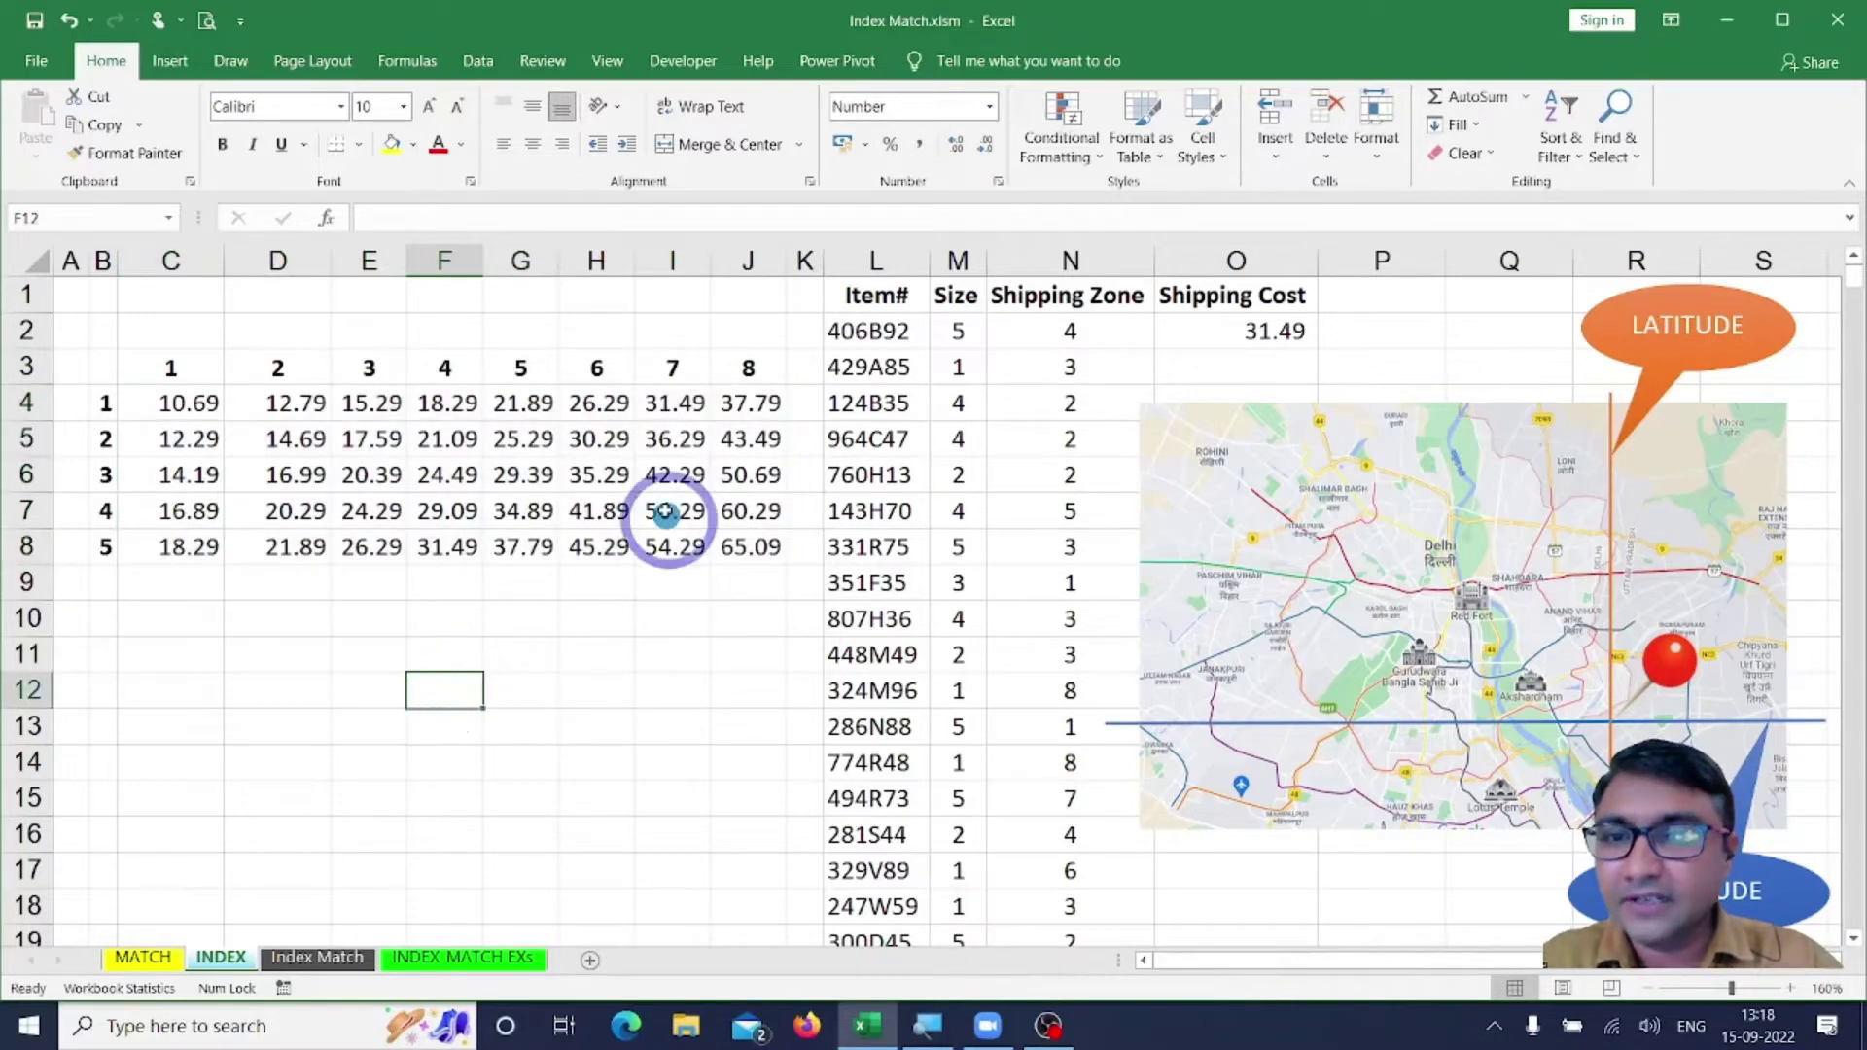
Highlight H6, frame the rate table in red on screen, circle row number 3 and column number 6, and clear the annotations.
left_click(605, 478)
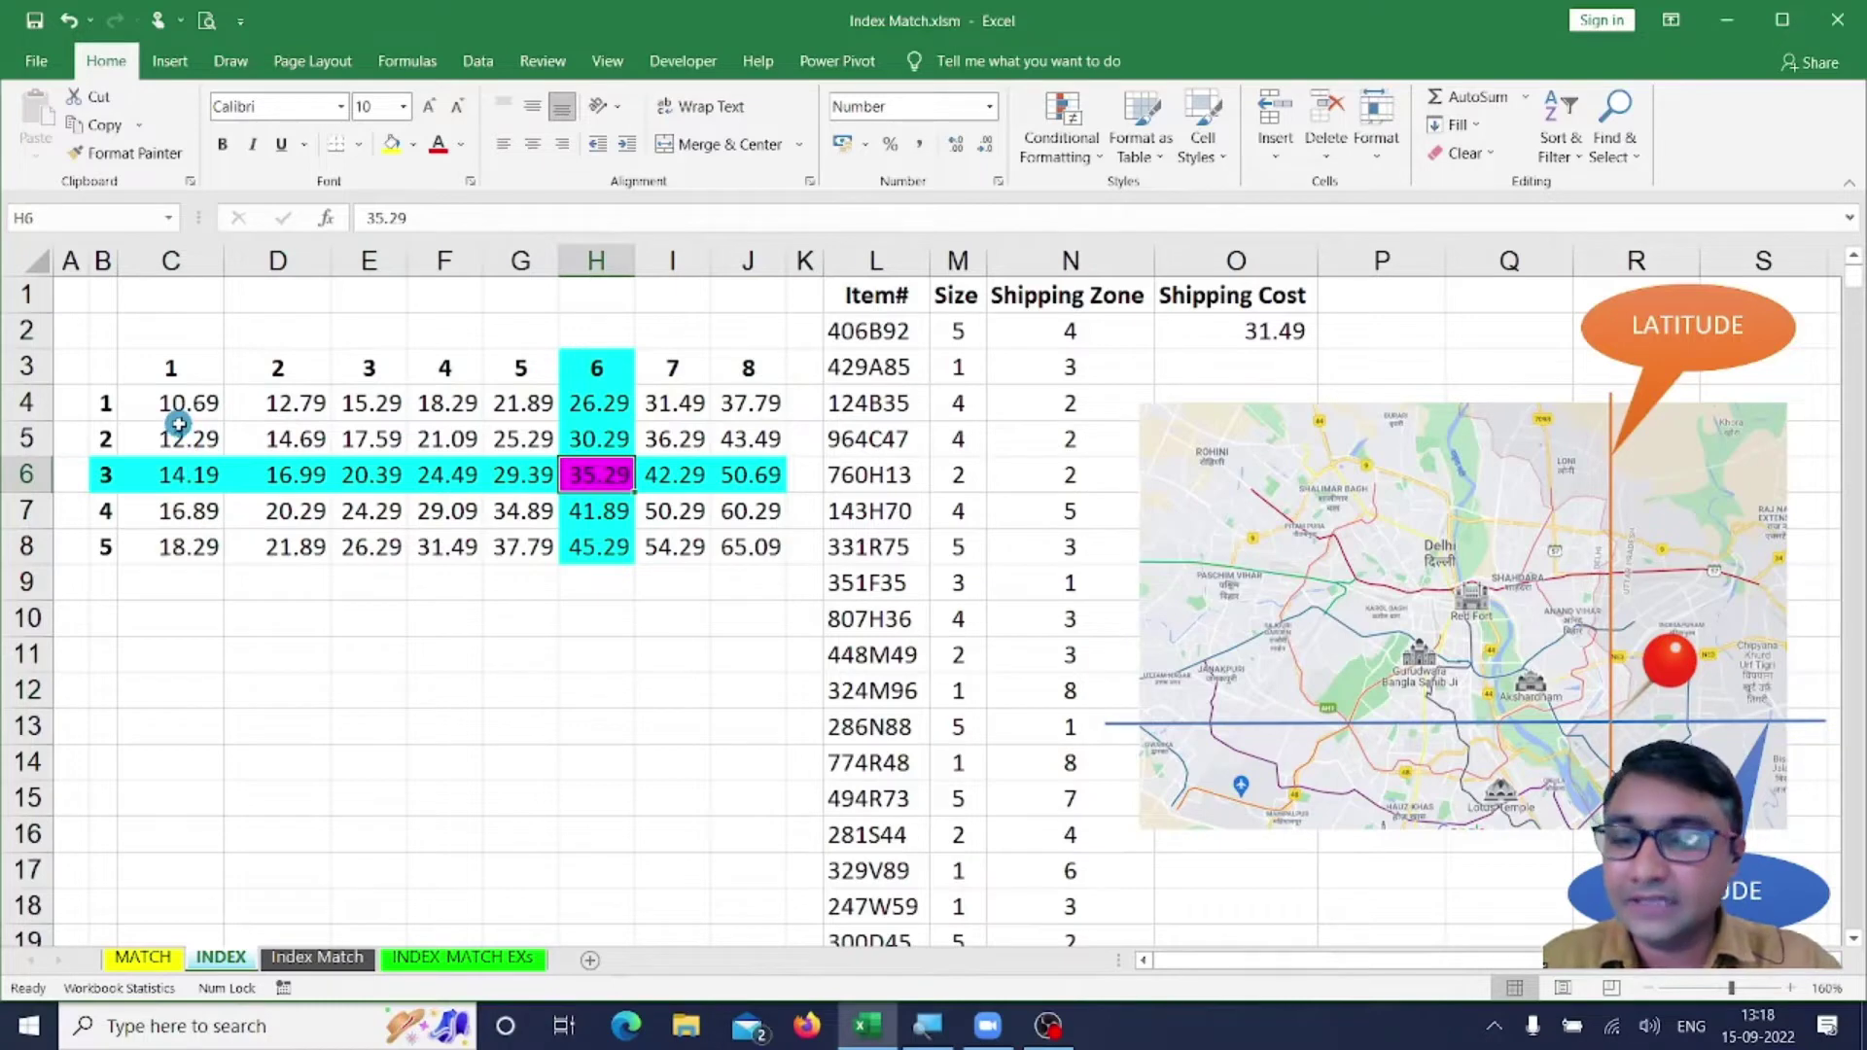
key("ctrl+2")
key("ctrl+2")
left_click_drag(122, 387, 793, 564)
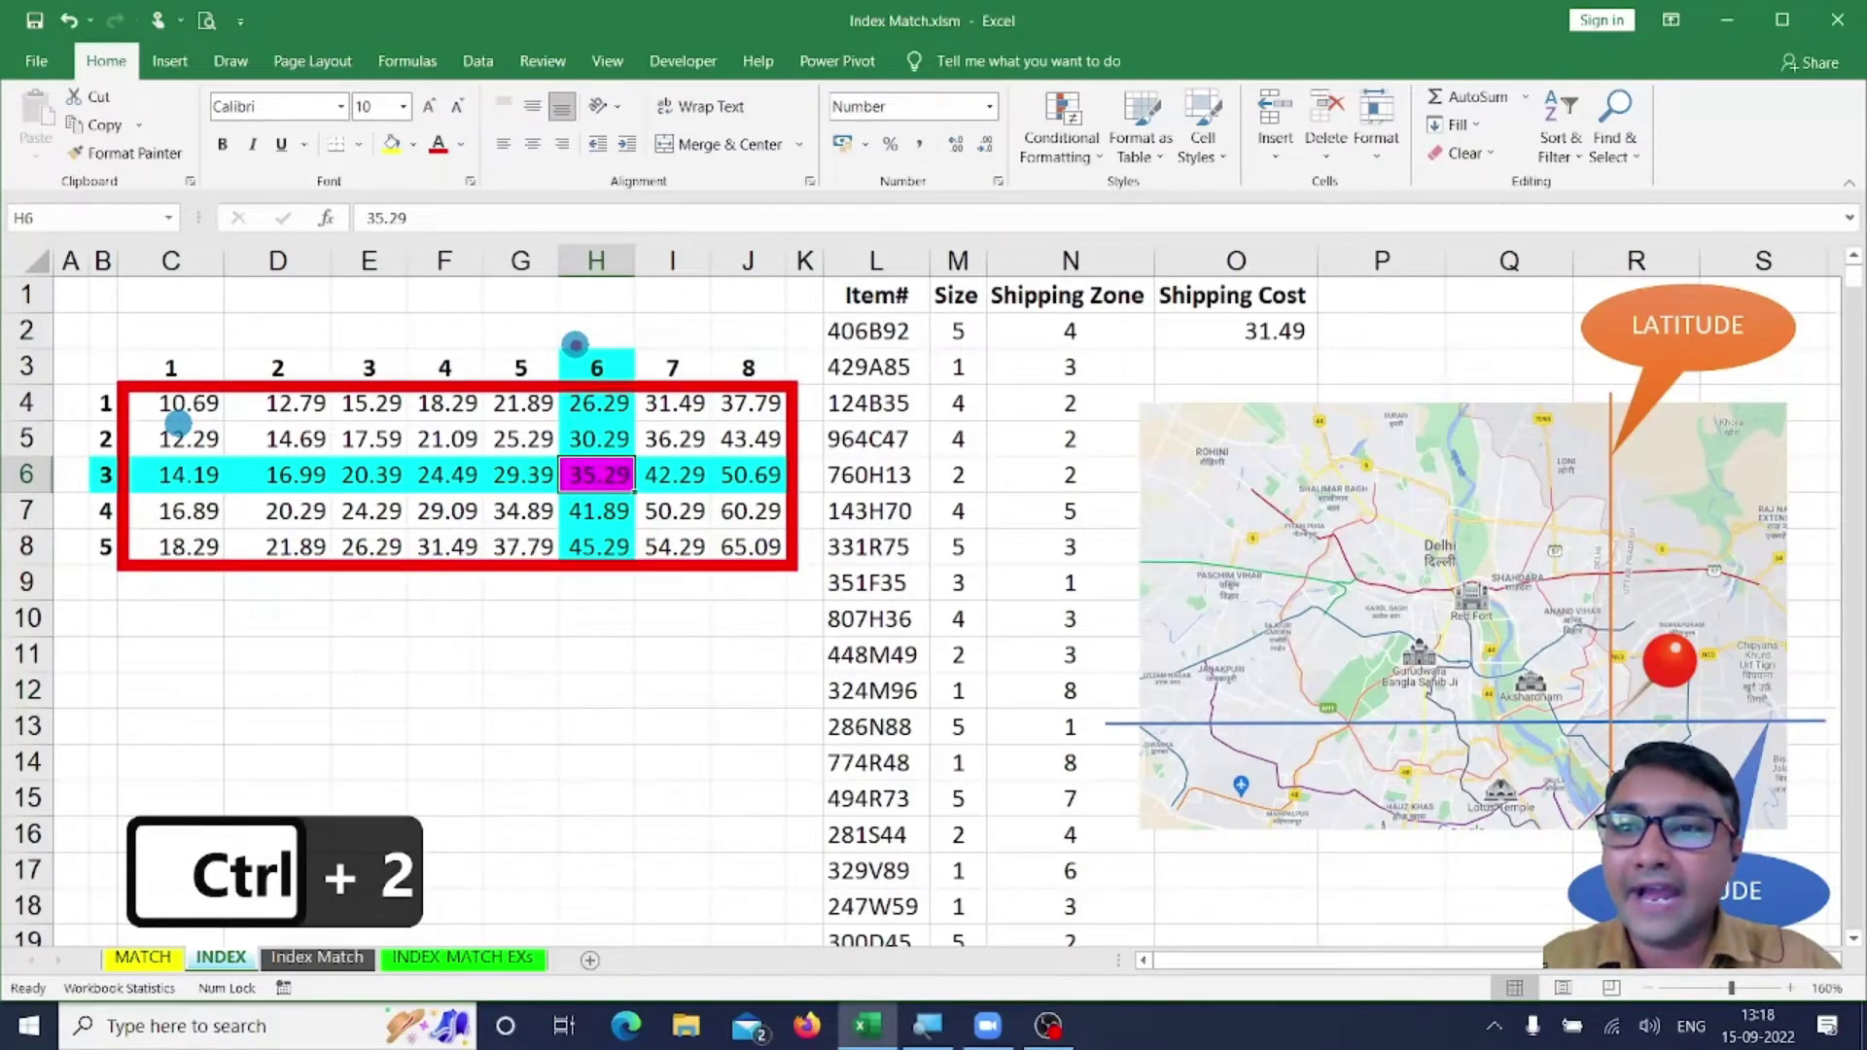
mouse_move(101, 455)
left_mouse_down()
mouse_move(86, 462)
mouse_move(115, 494)
mouse_move(109, 447)
left_mouse_up()
mouse_move(587, 375)
left_mouse_down()
mouse_move(595, 348)
mouse_move(576, 374)
left_mouse_up()
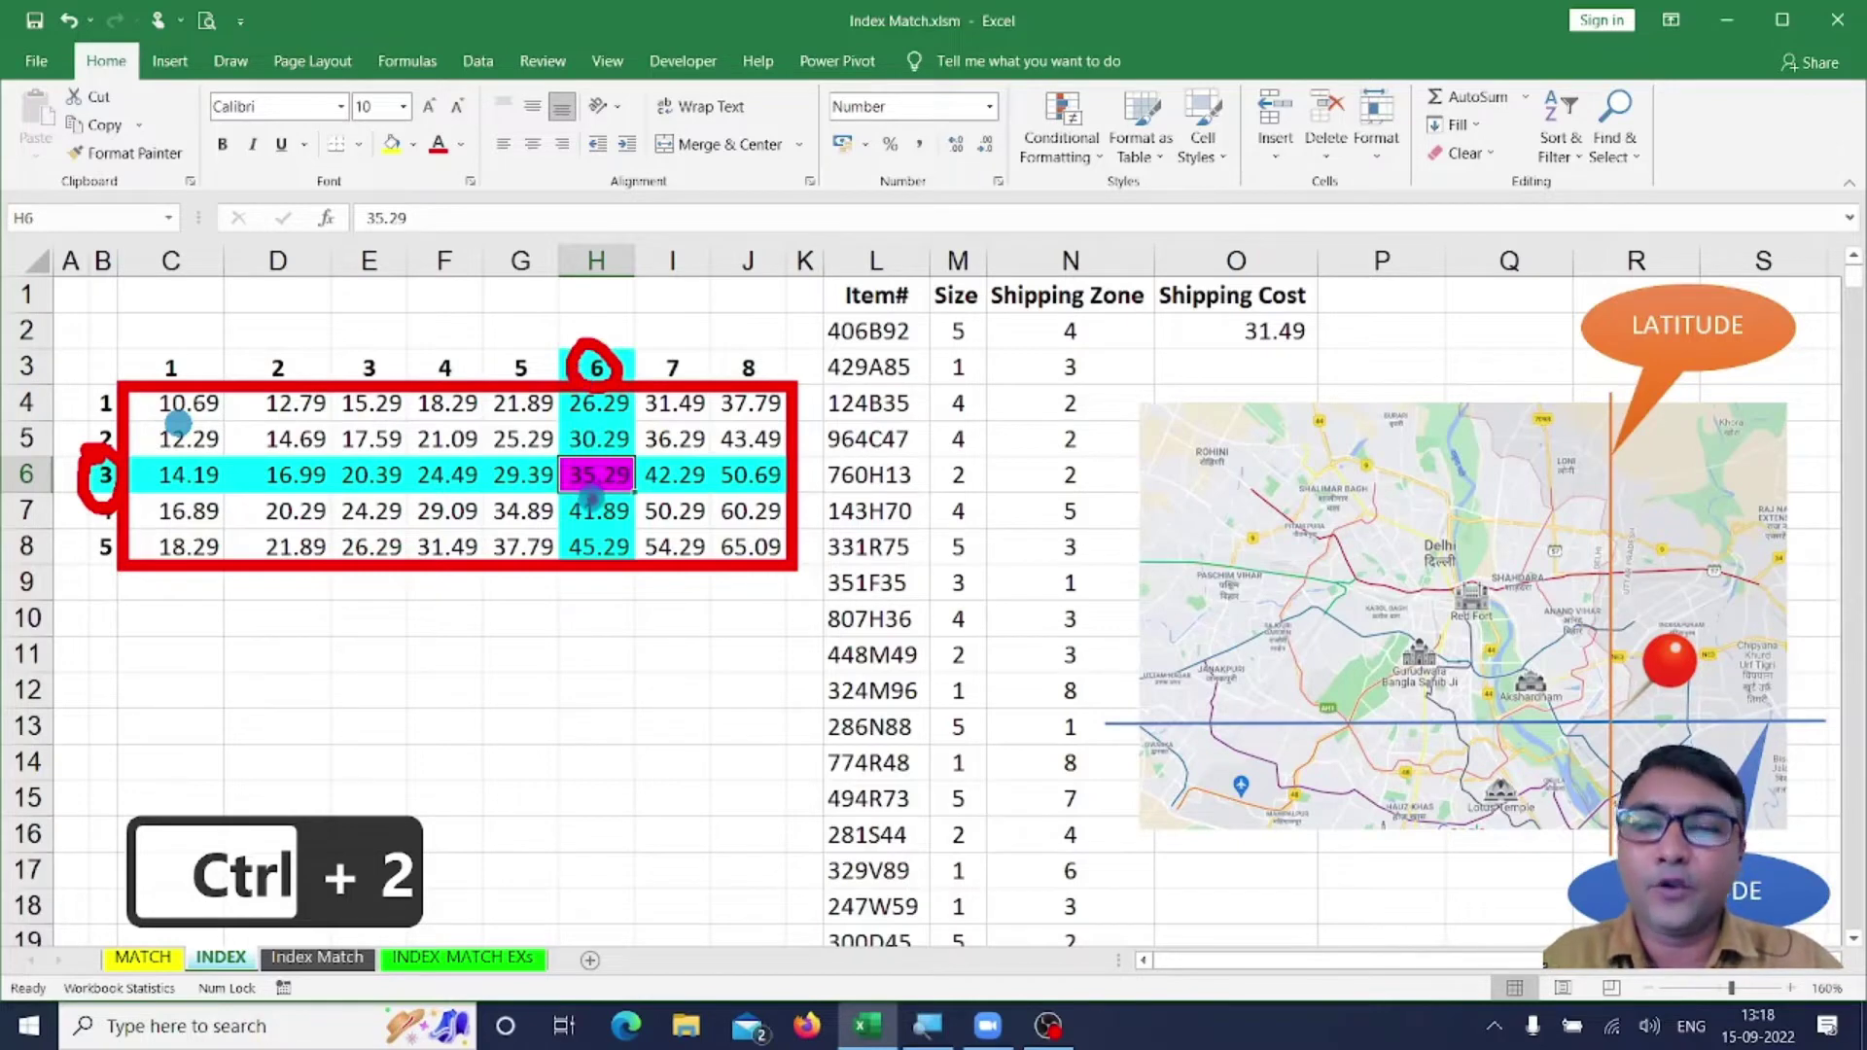
key("Escape")
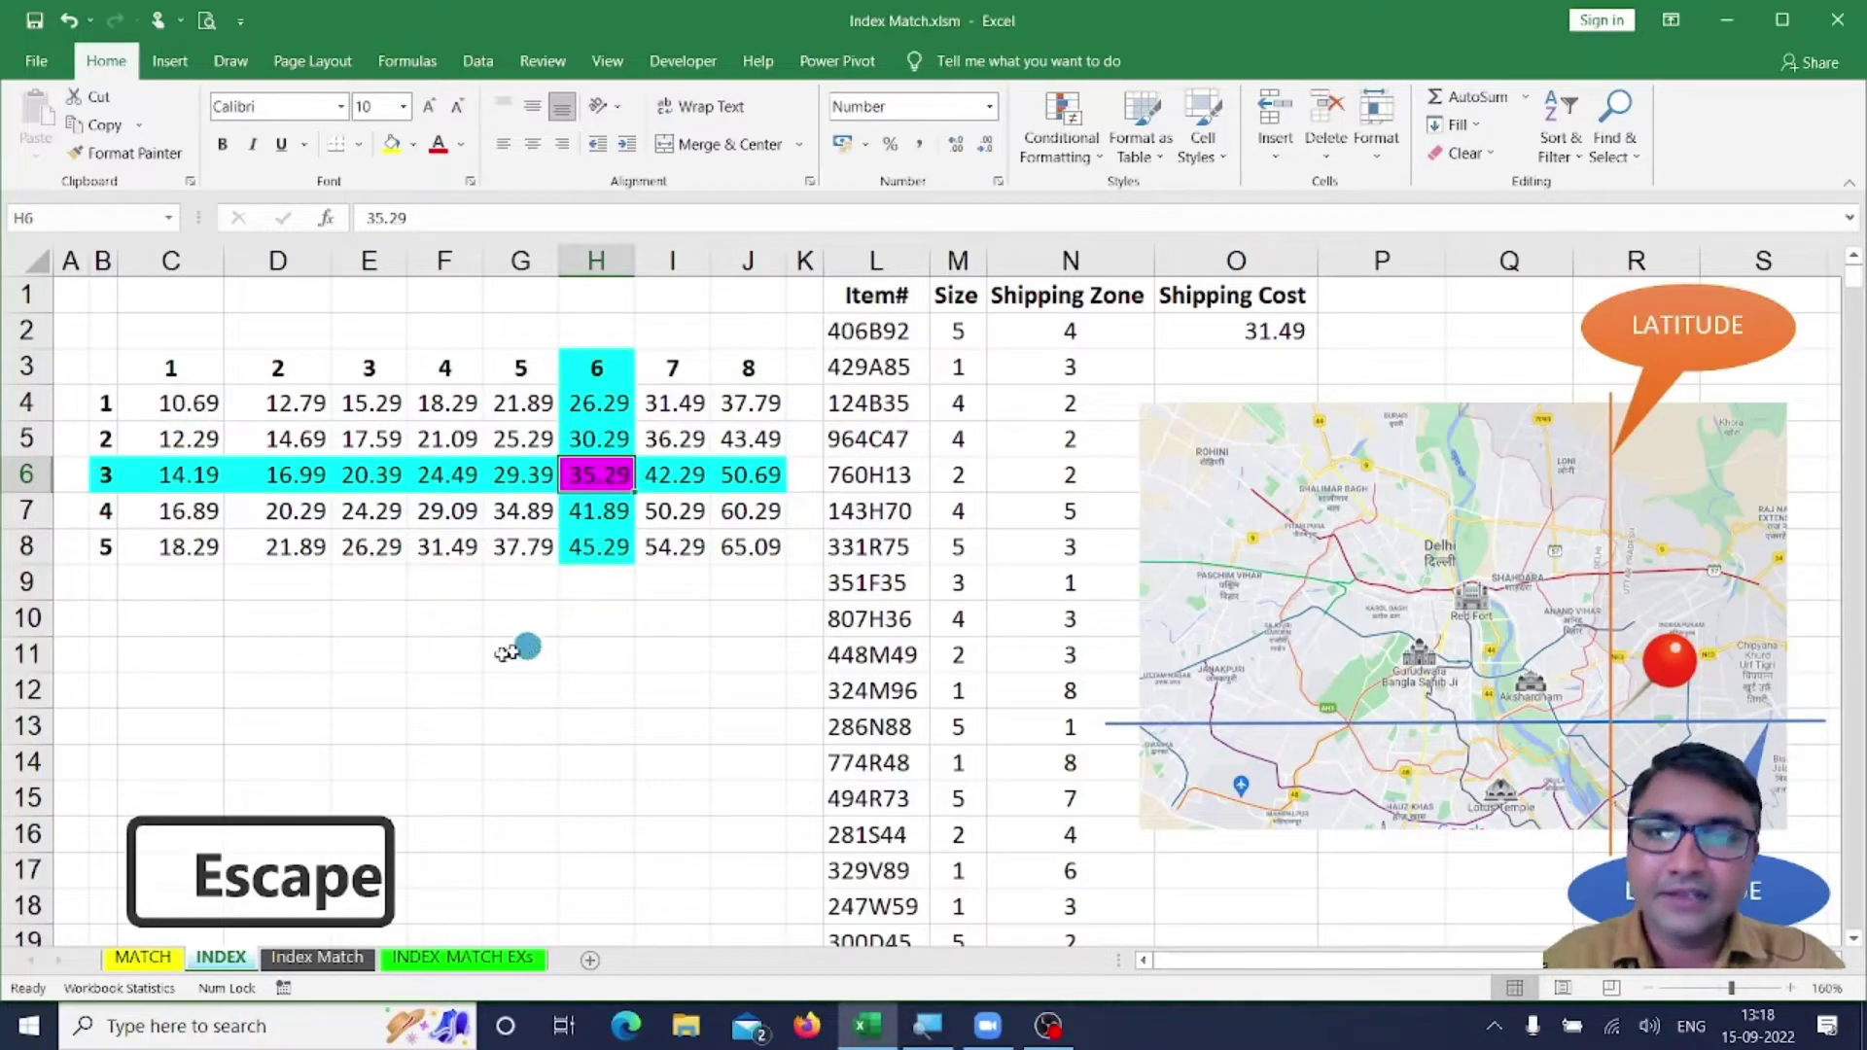
Start an INDEX formula in E11 with C4:J8 as the array.
left_click(384, 654)
type("=in")
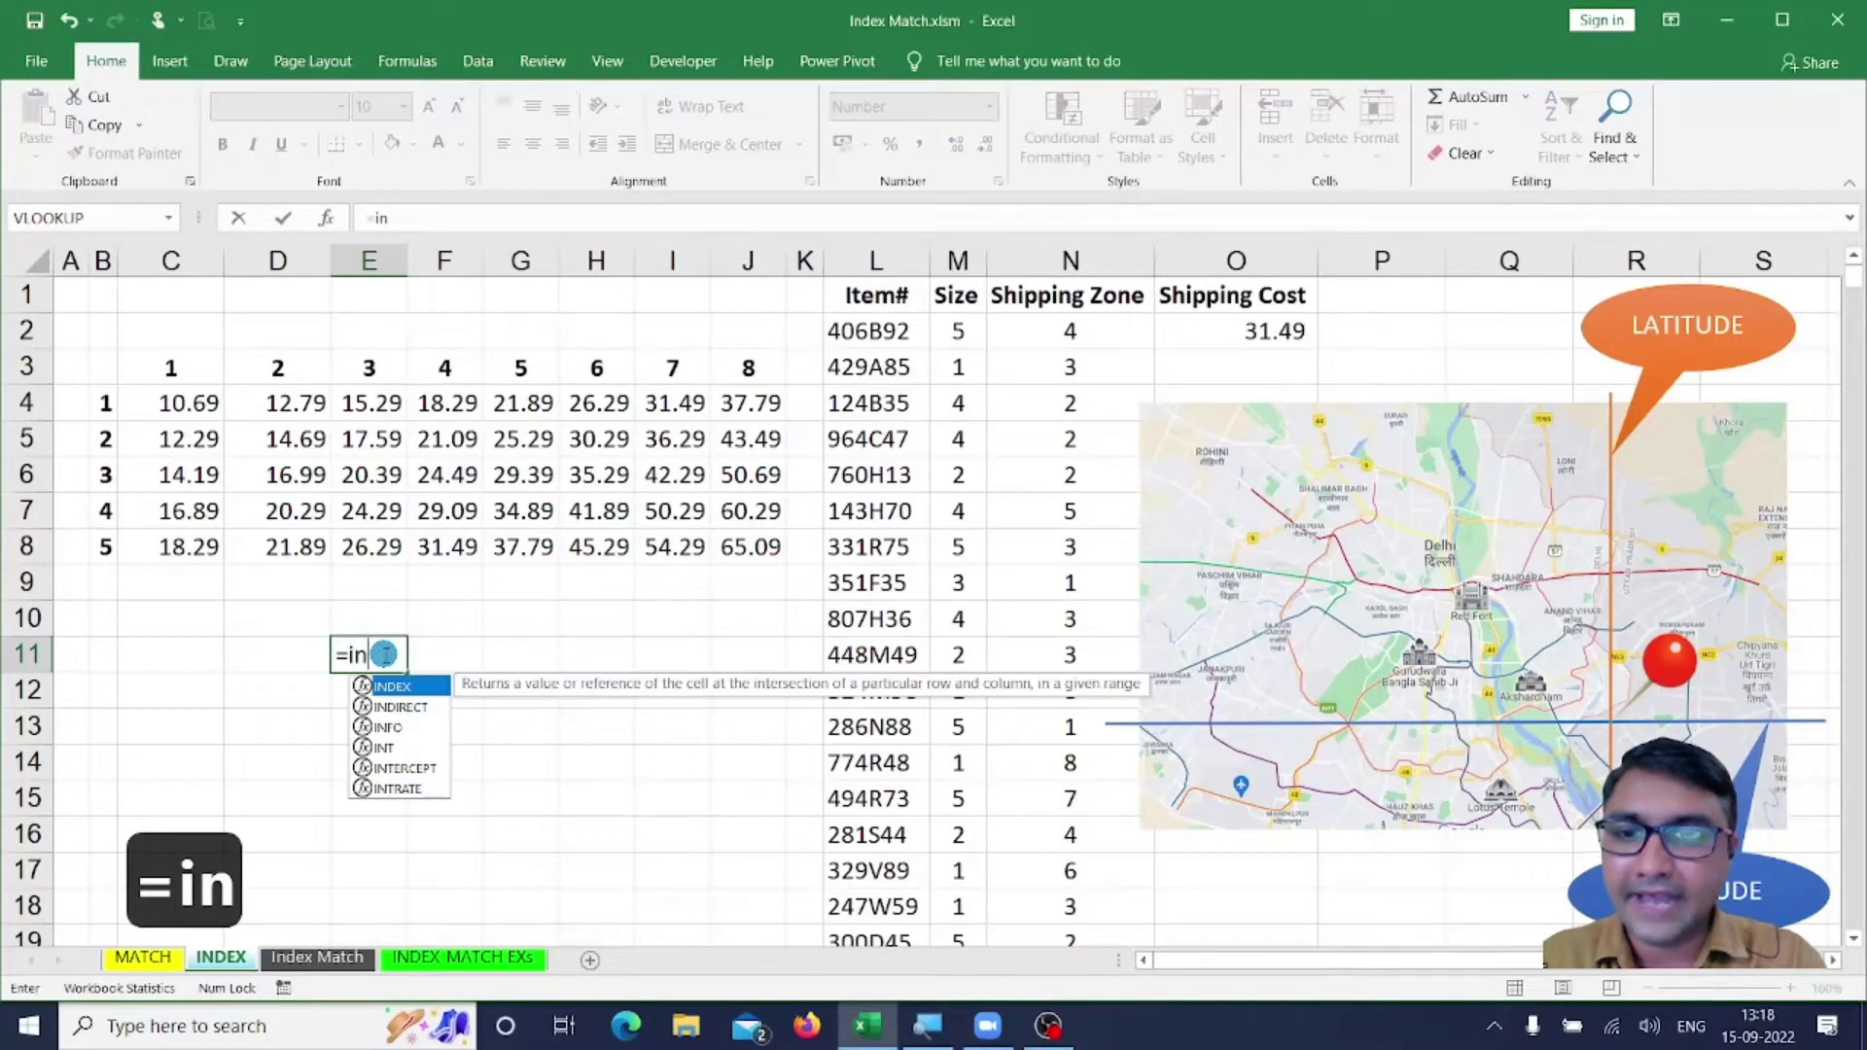
key("Tab")
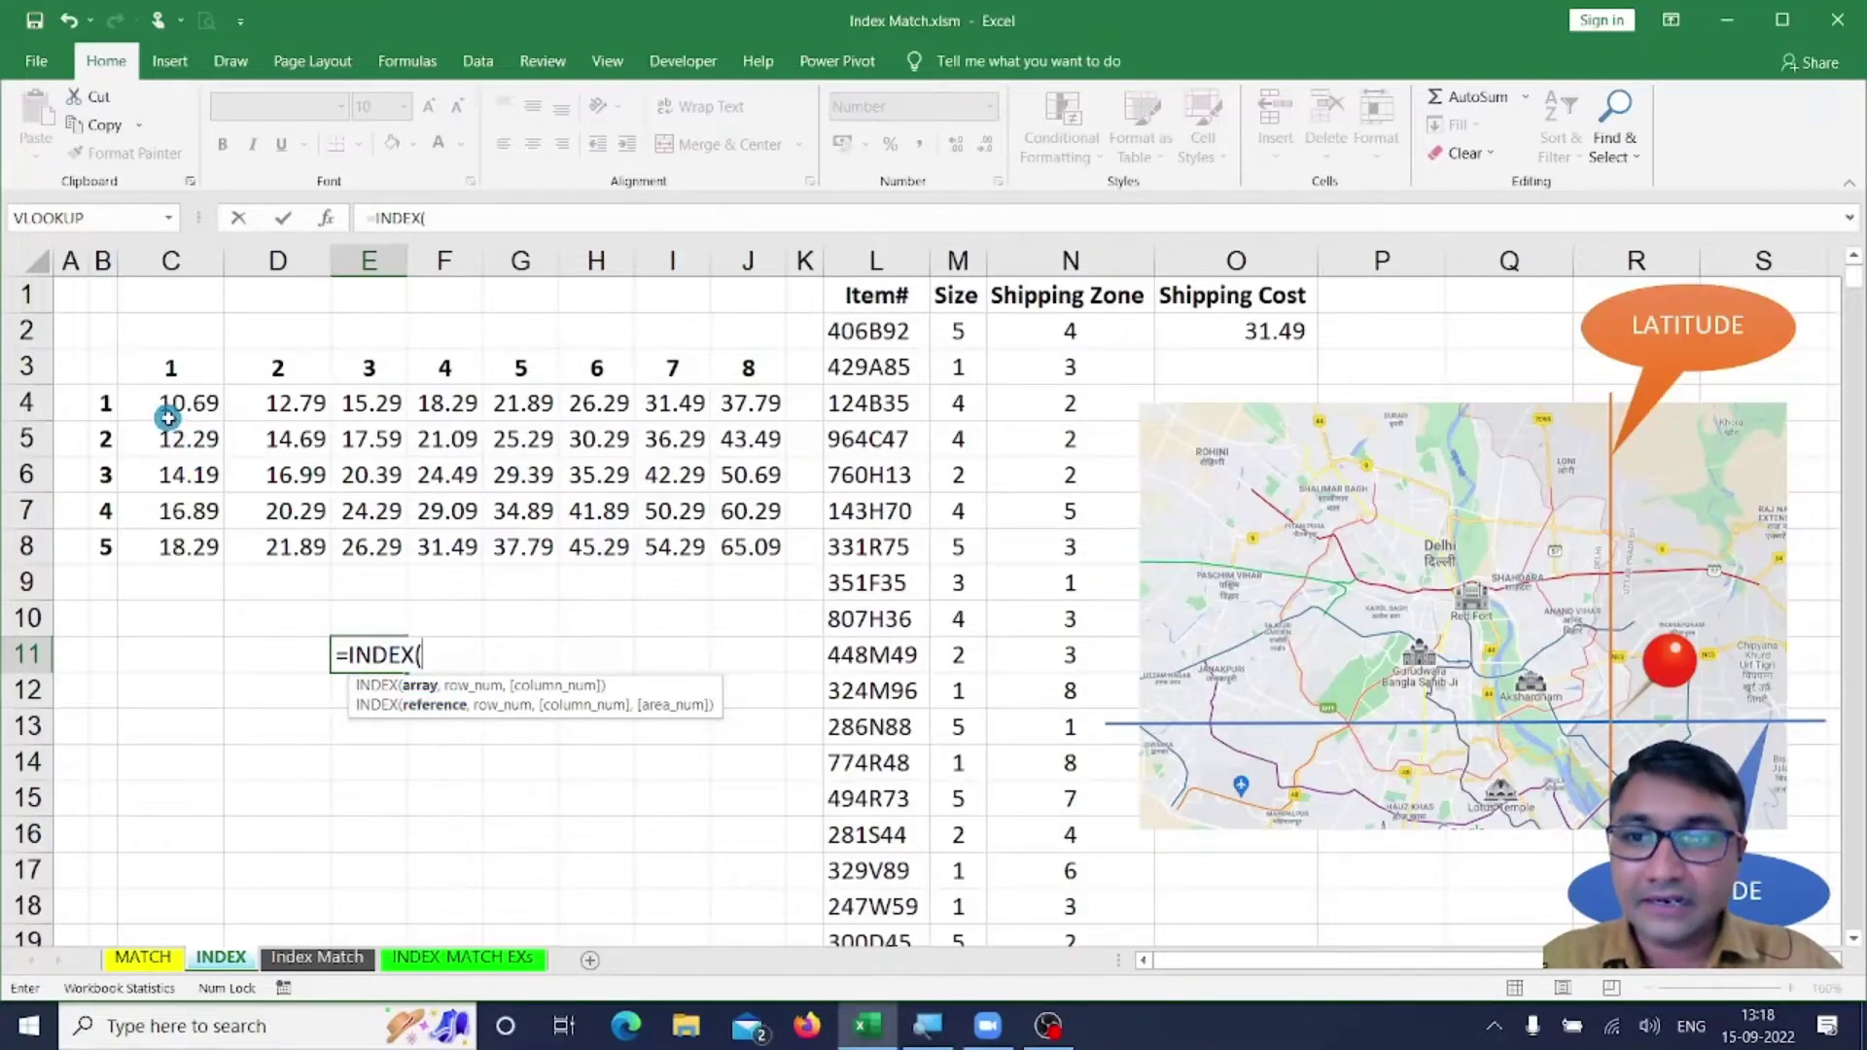
left_click_drag(167, 405, 596, 525)
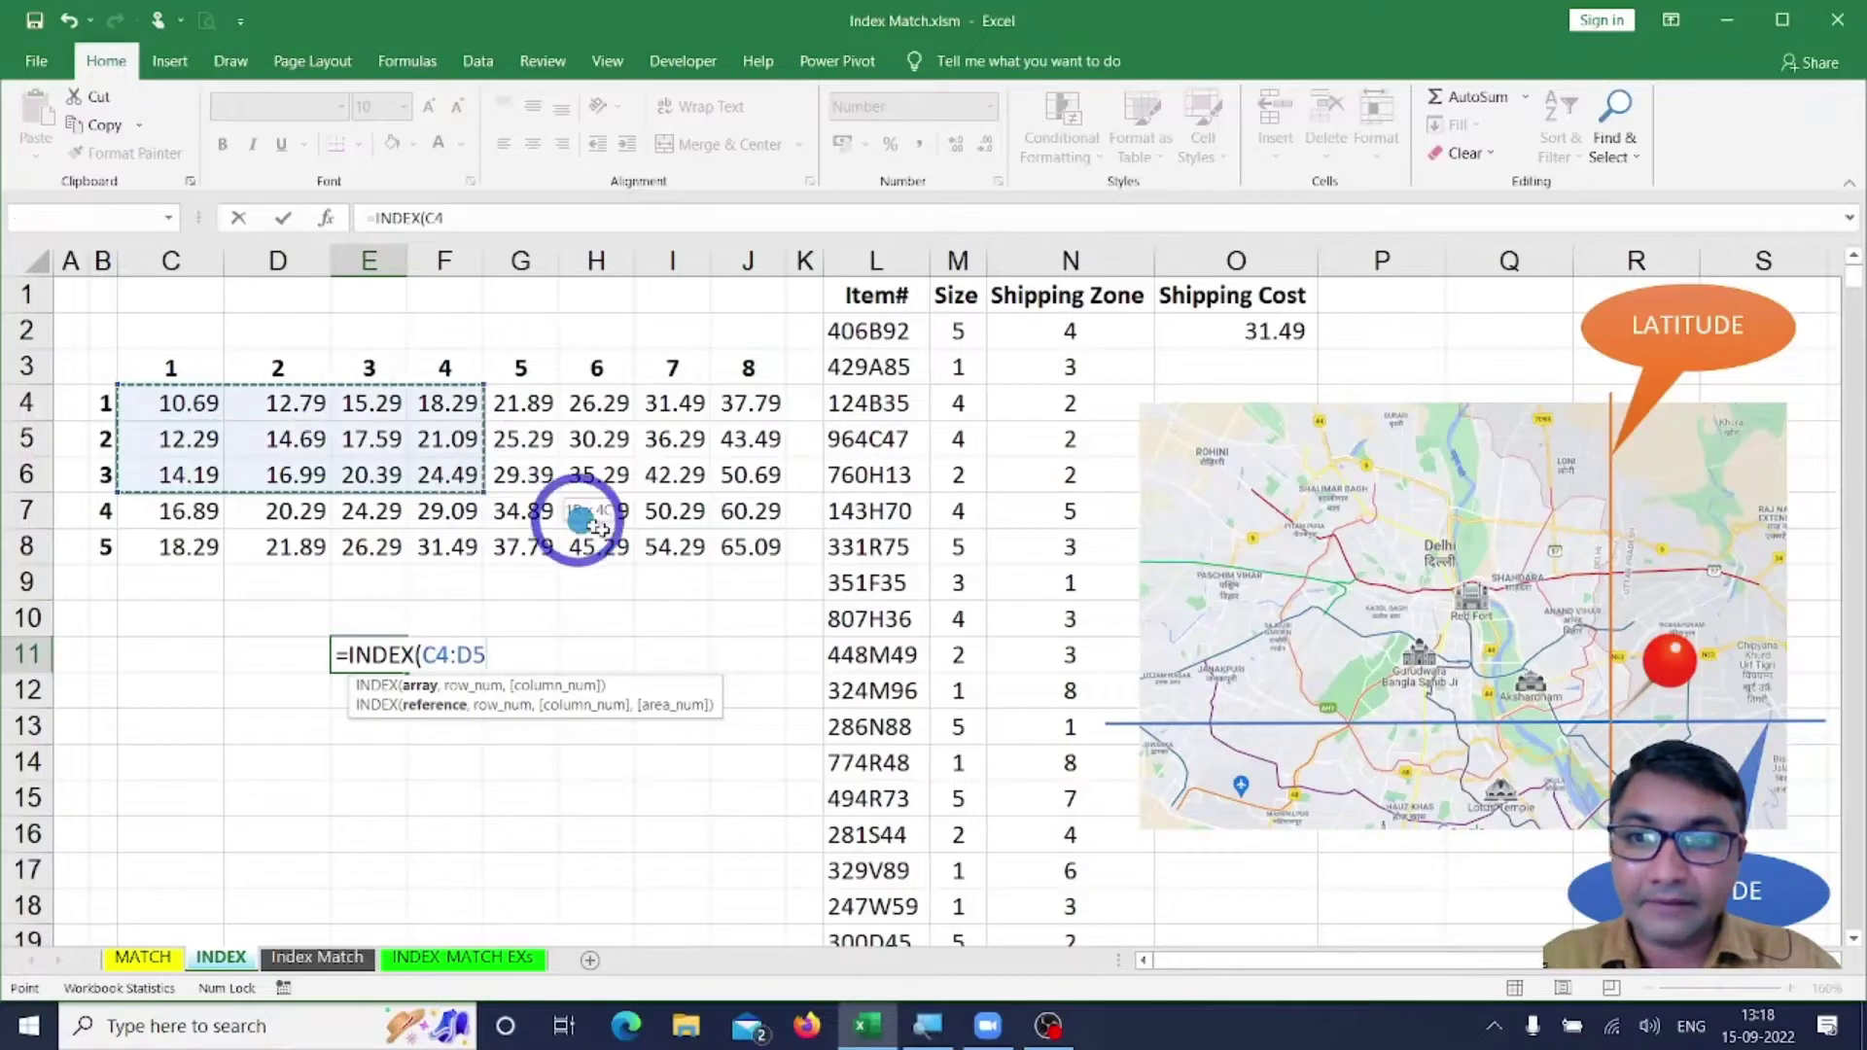
left_click_drag(738, 582, 767, 553)
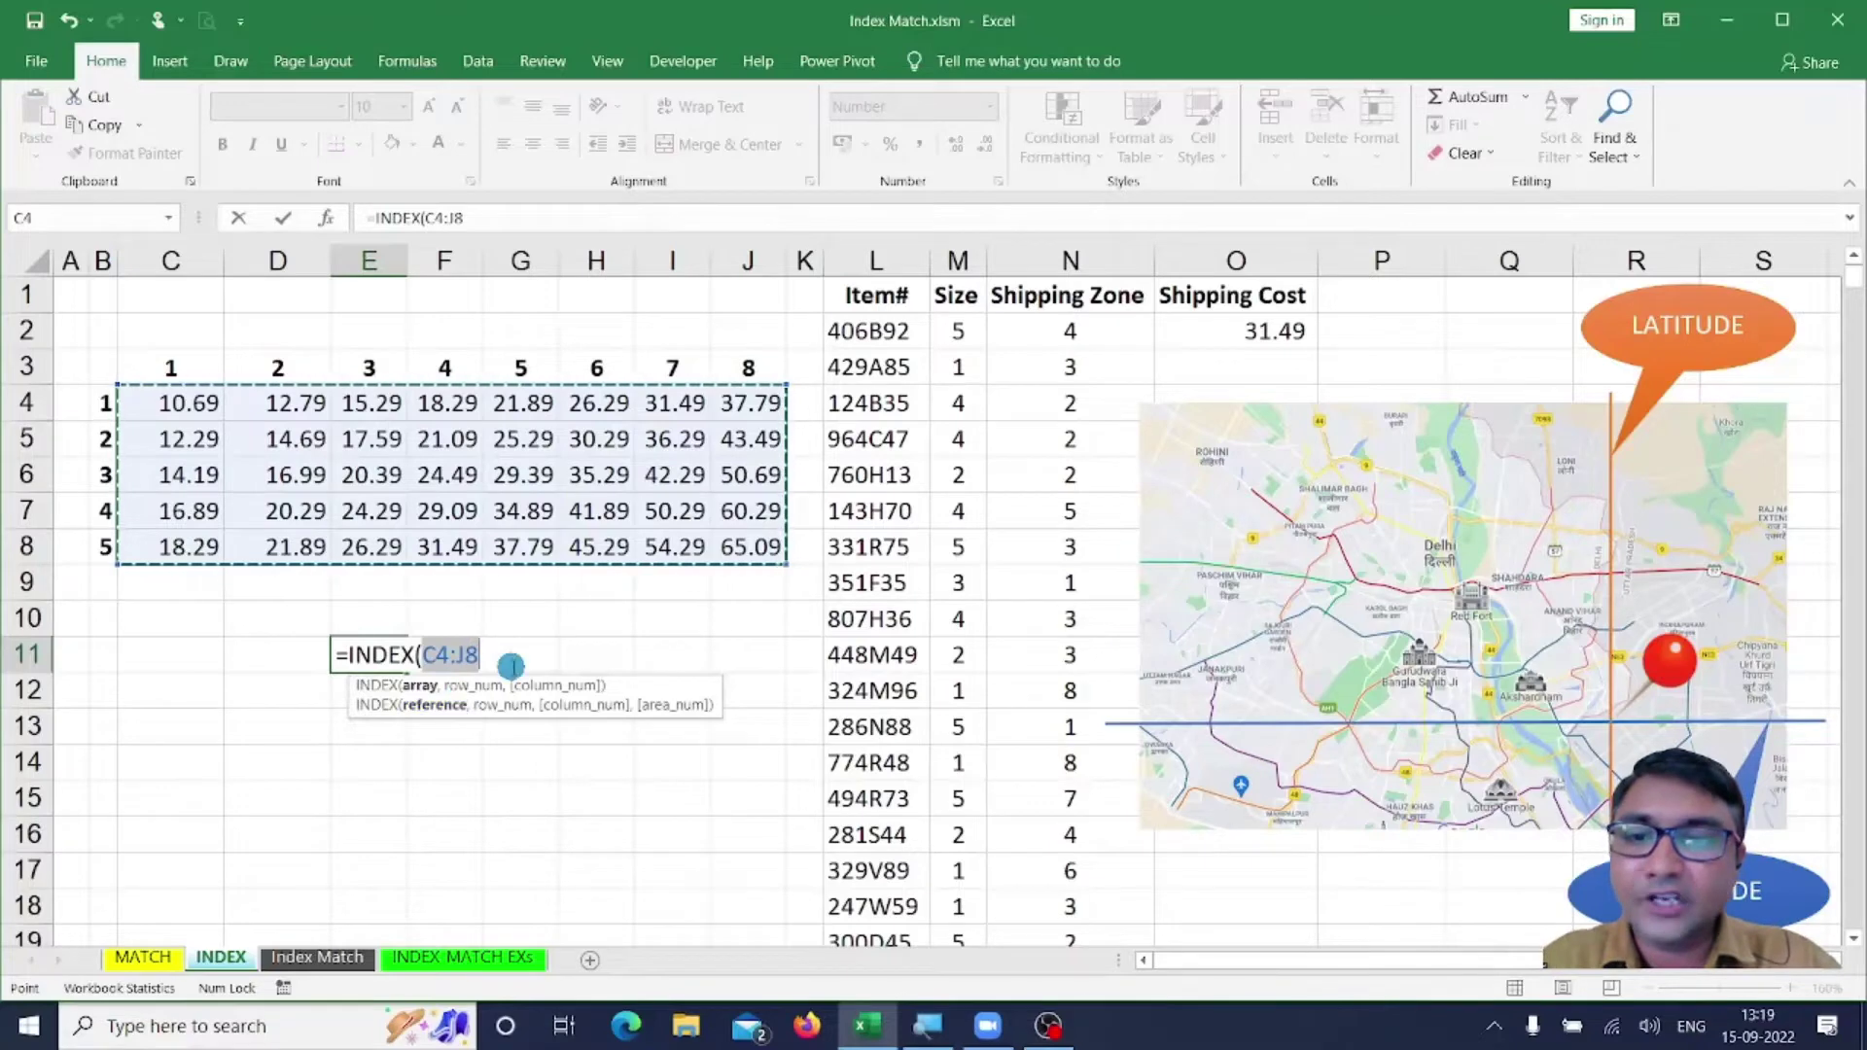
Complete the INDEX formula in E11 with row number 4 and column number 7, and enter it.
type(",")
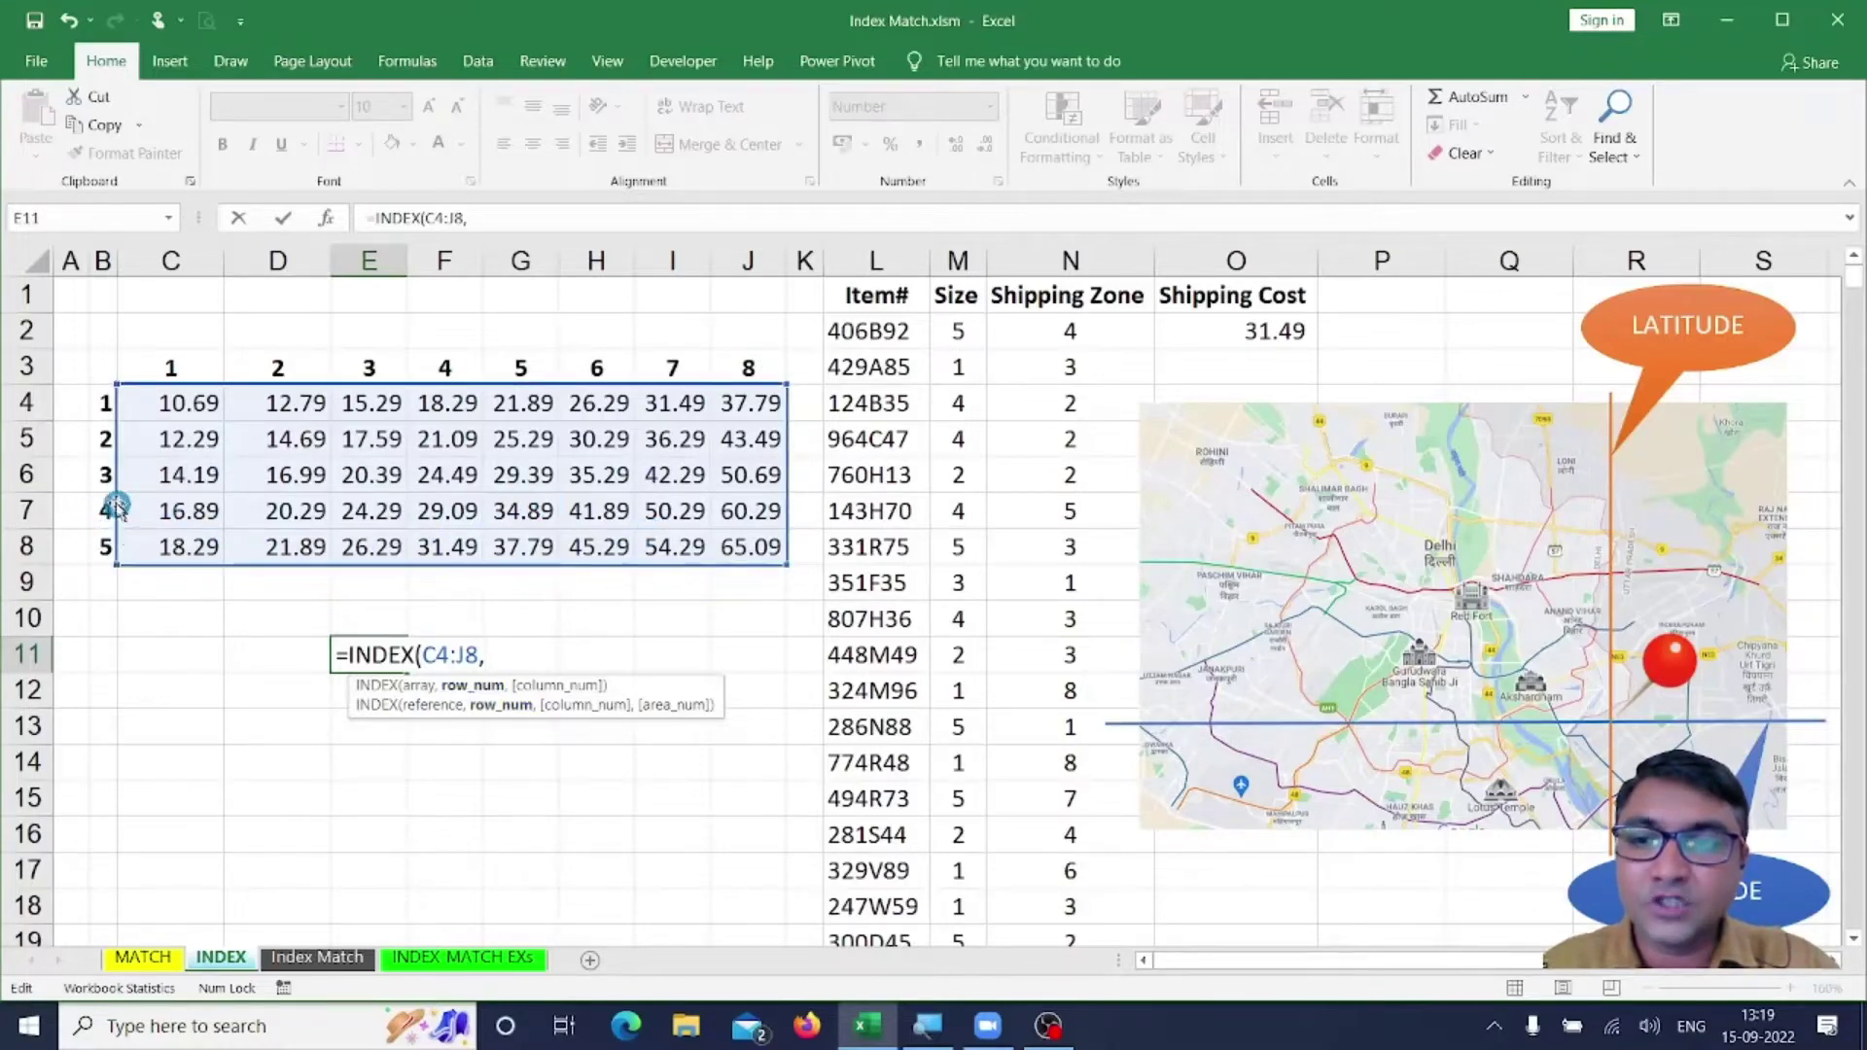
type("4")
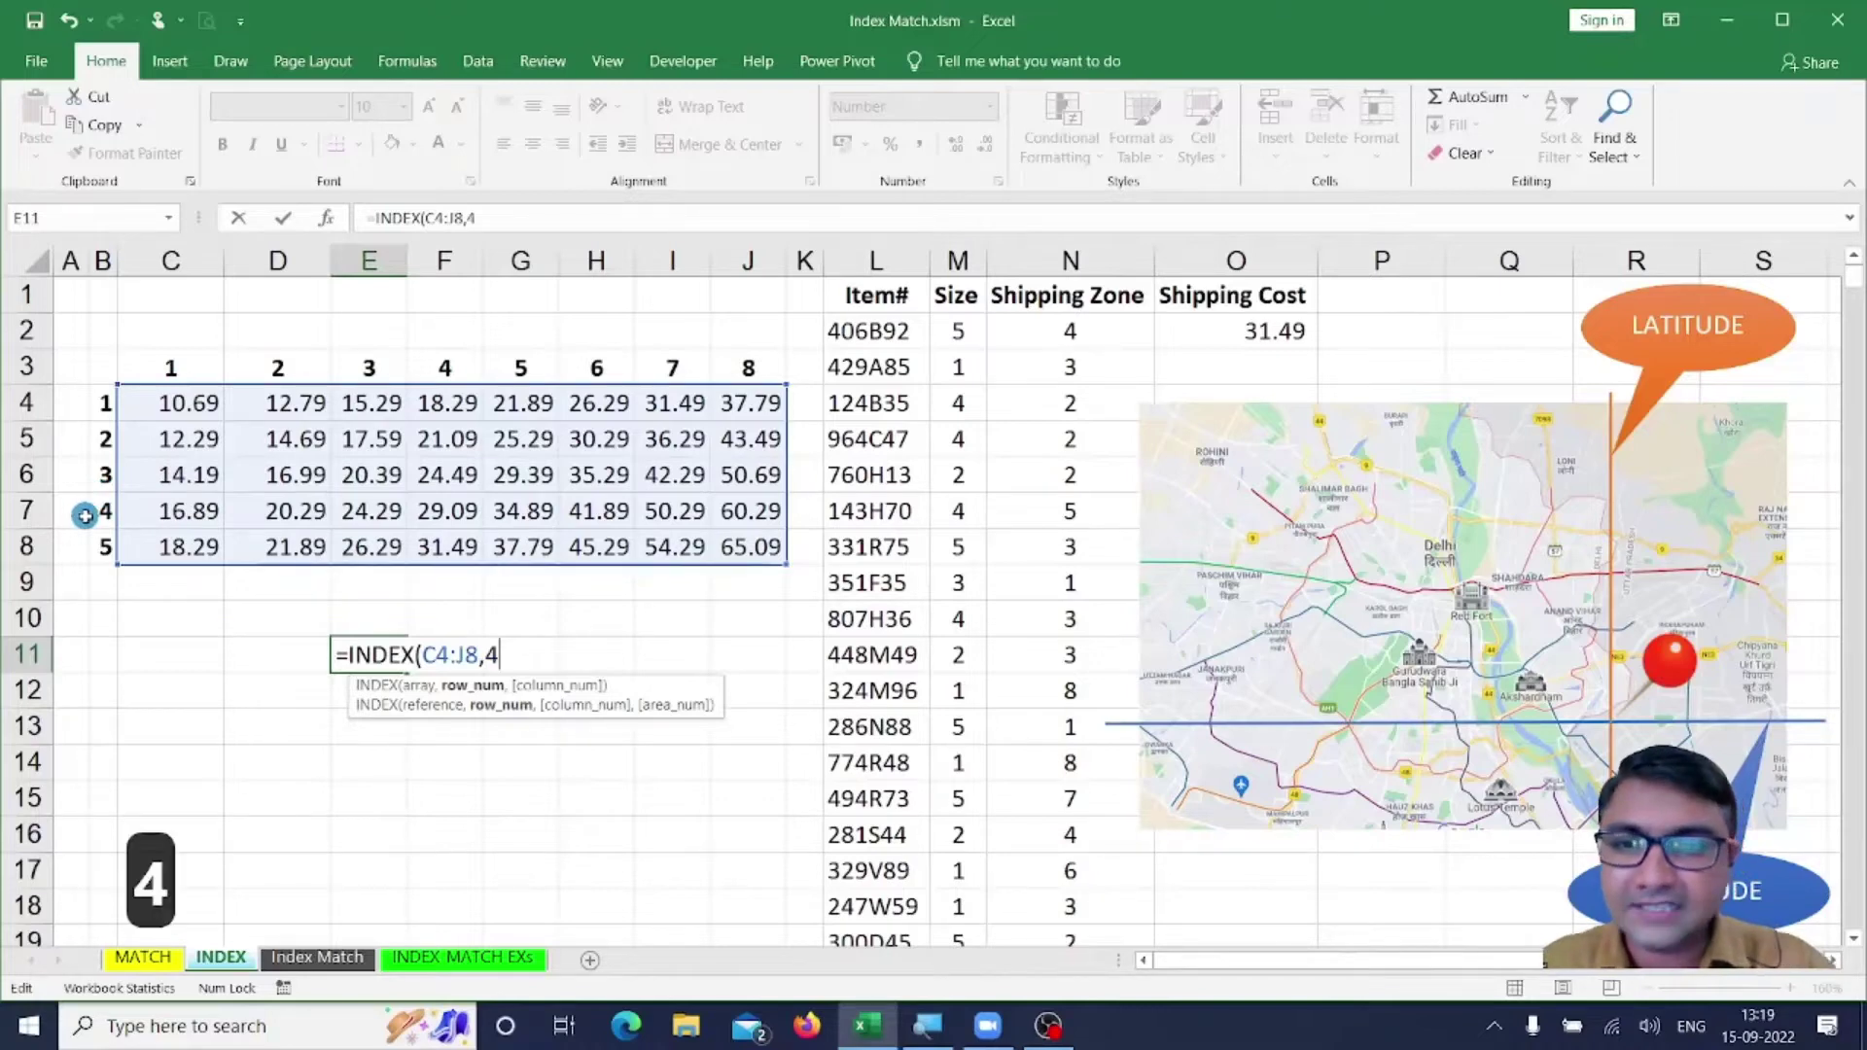
type(",")
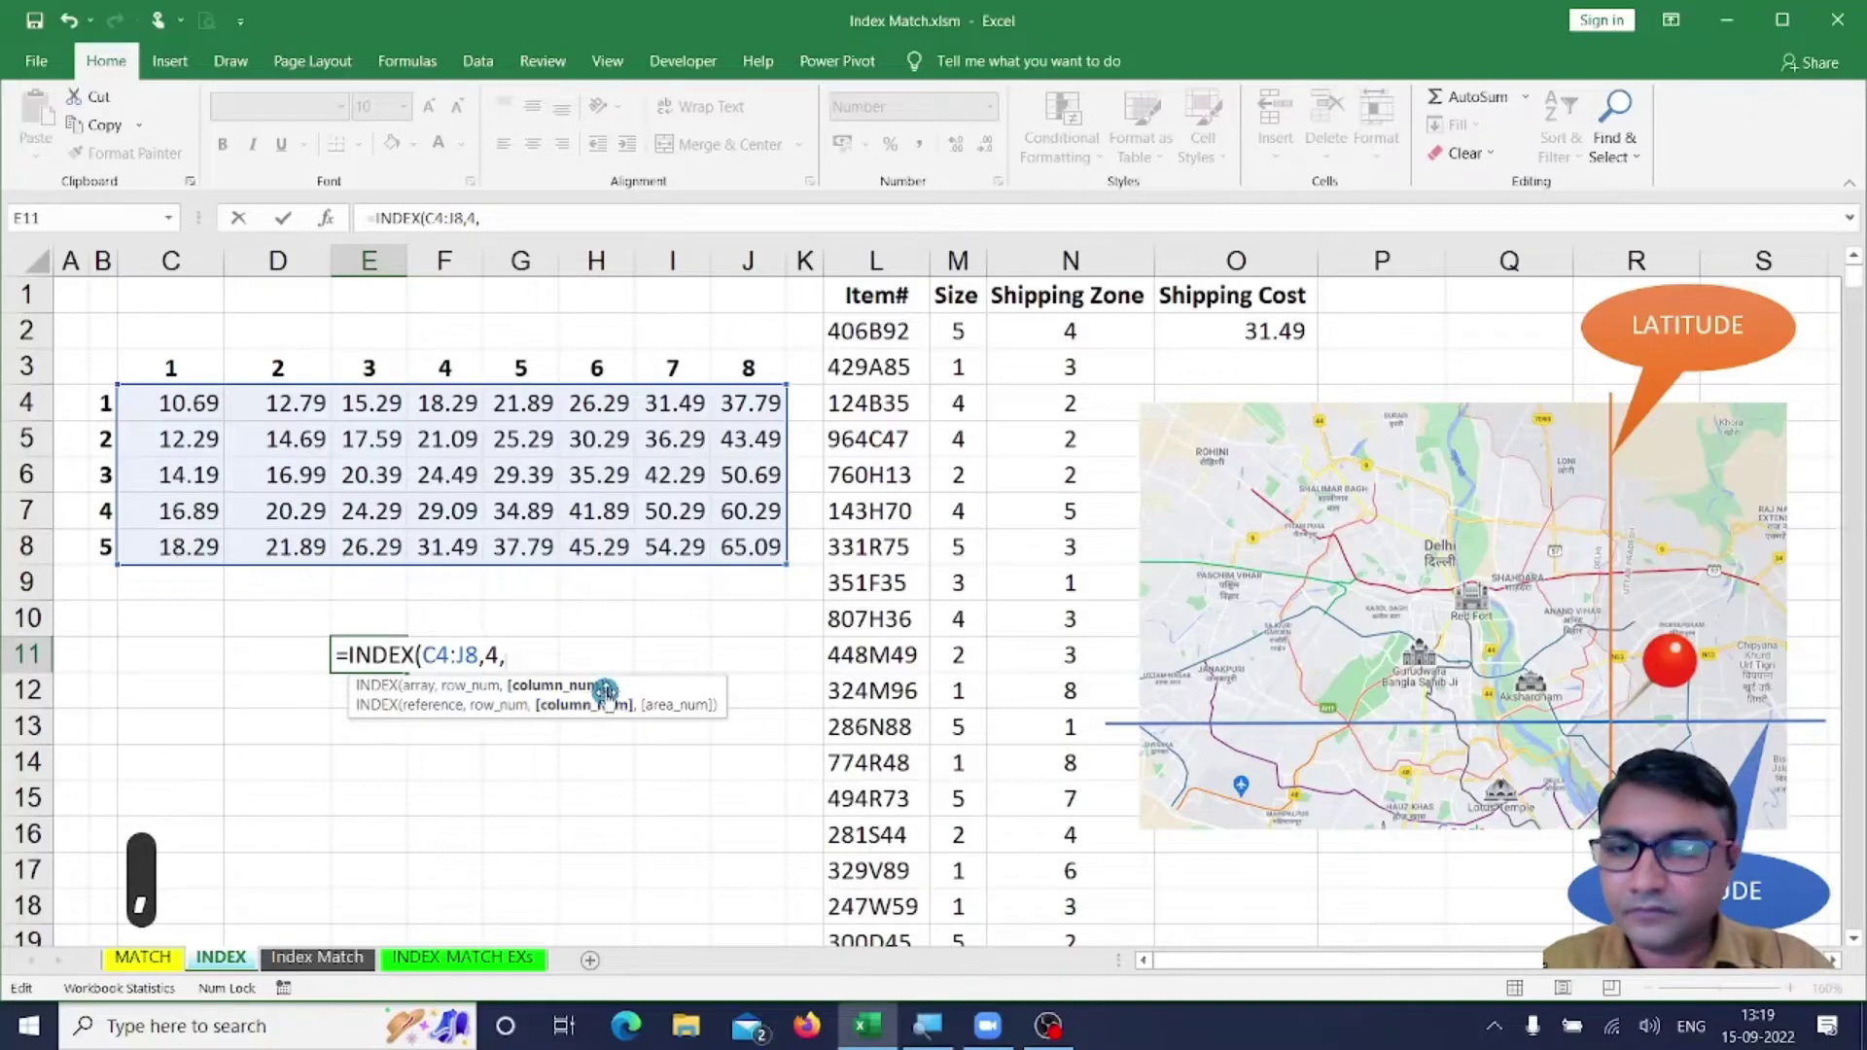
key("ctrl+4")
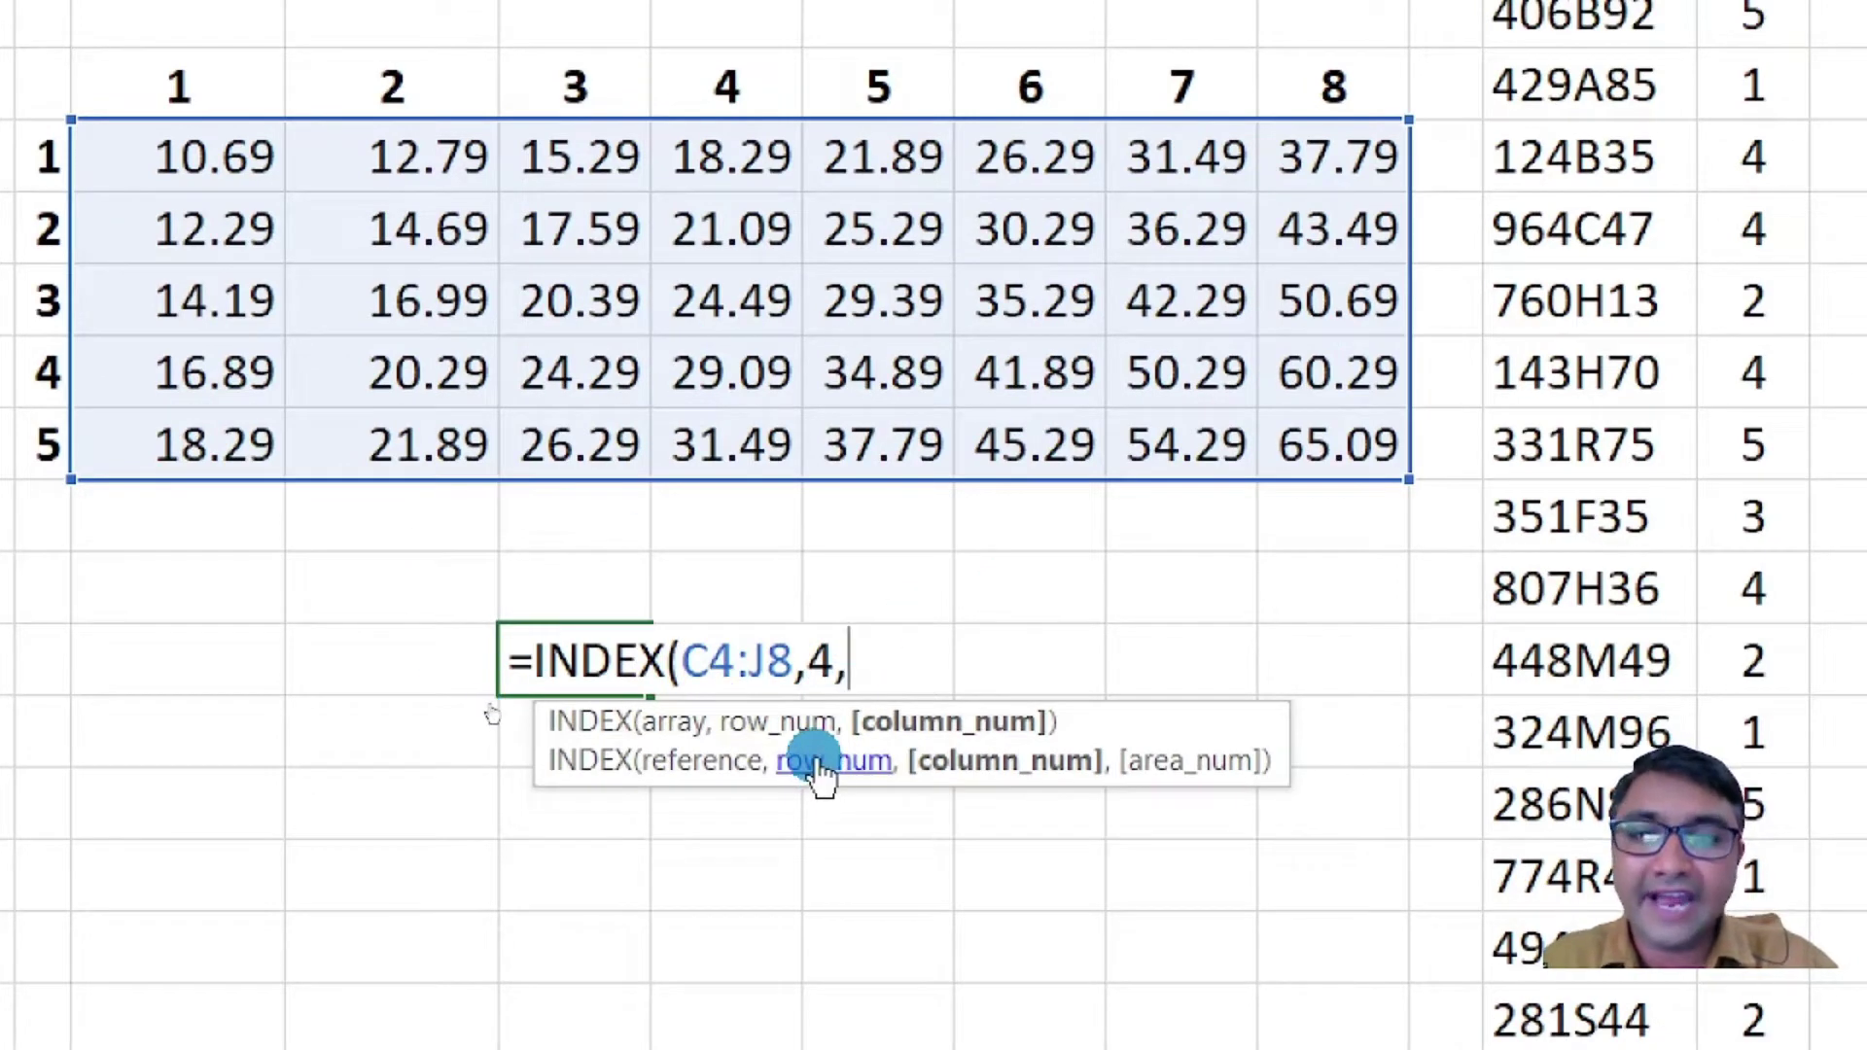
type("7)")
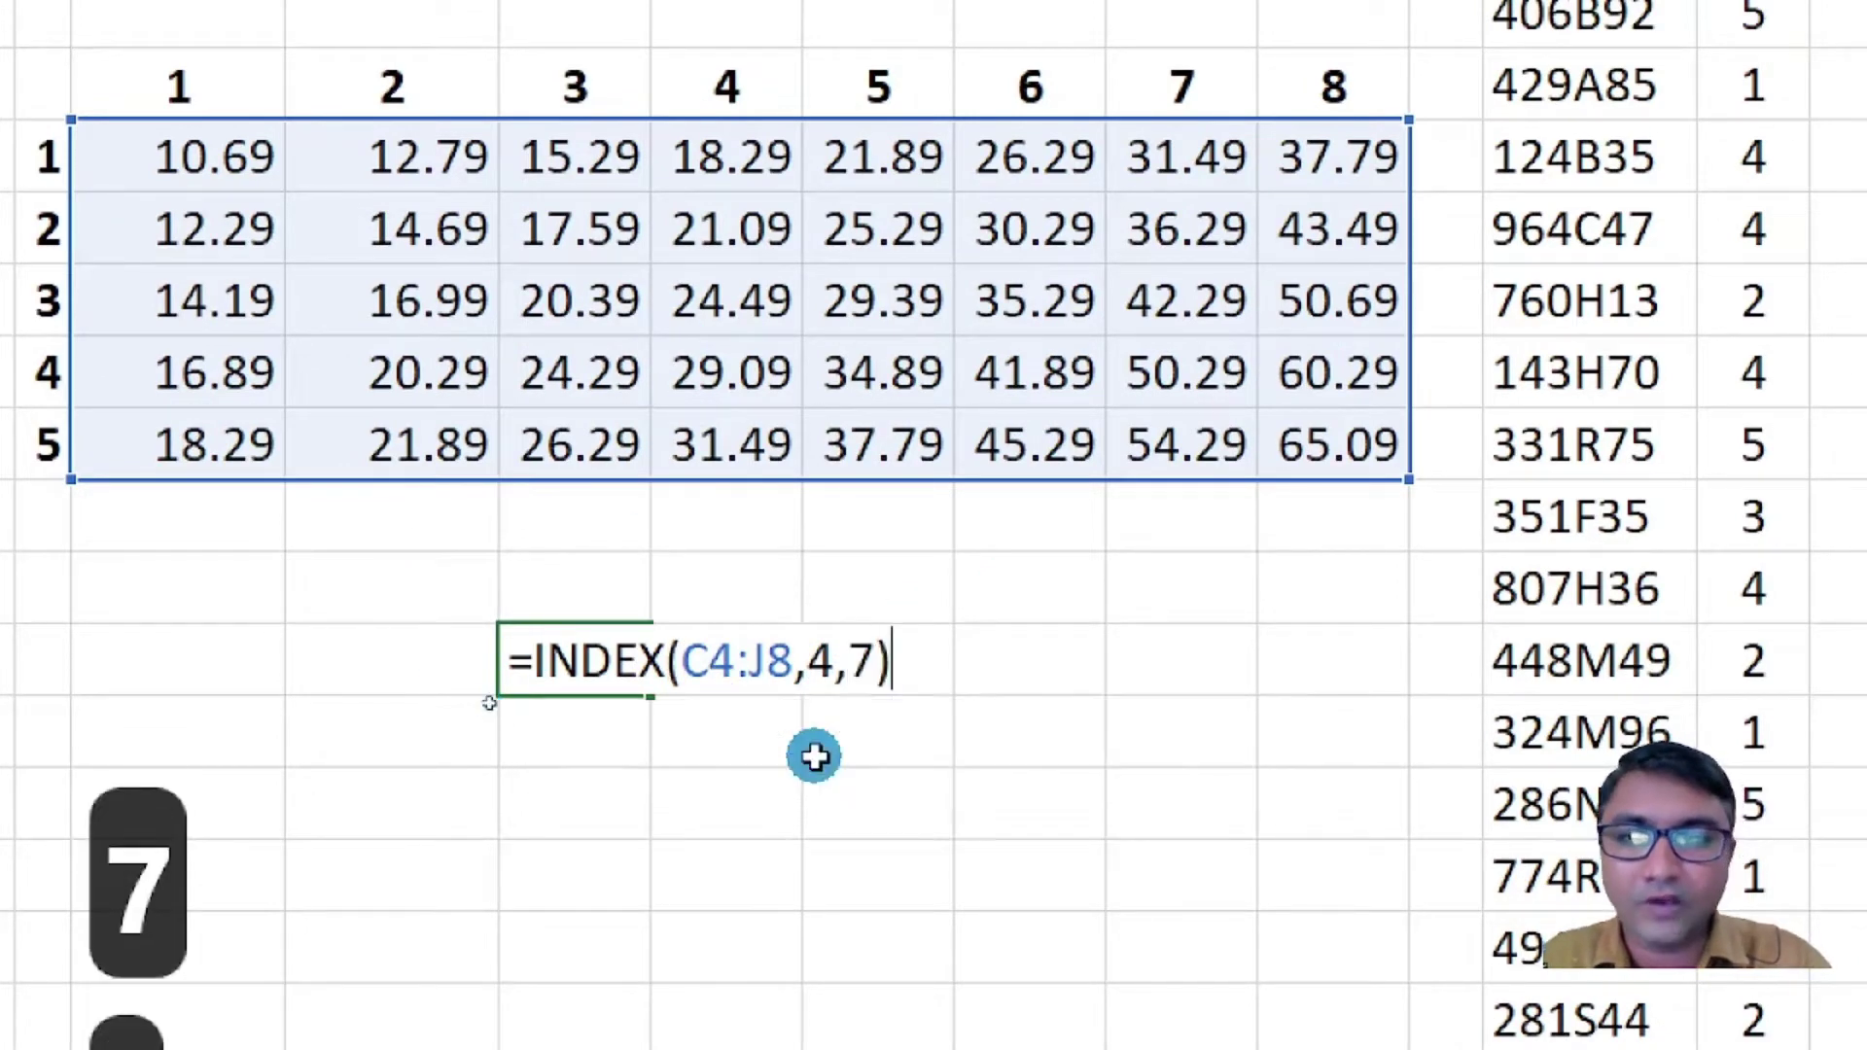
key("Return")
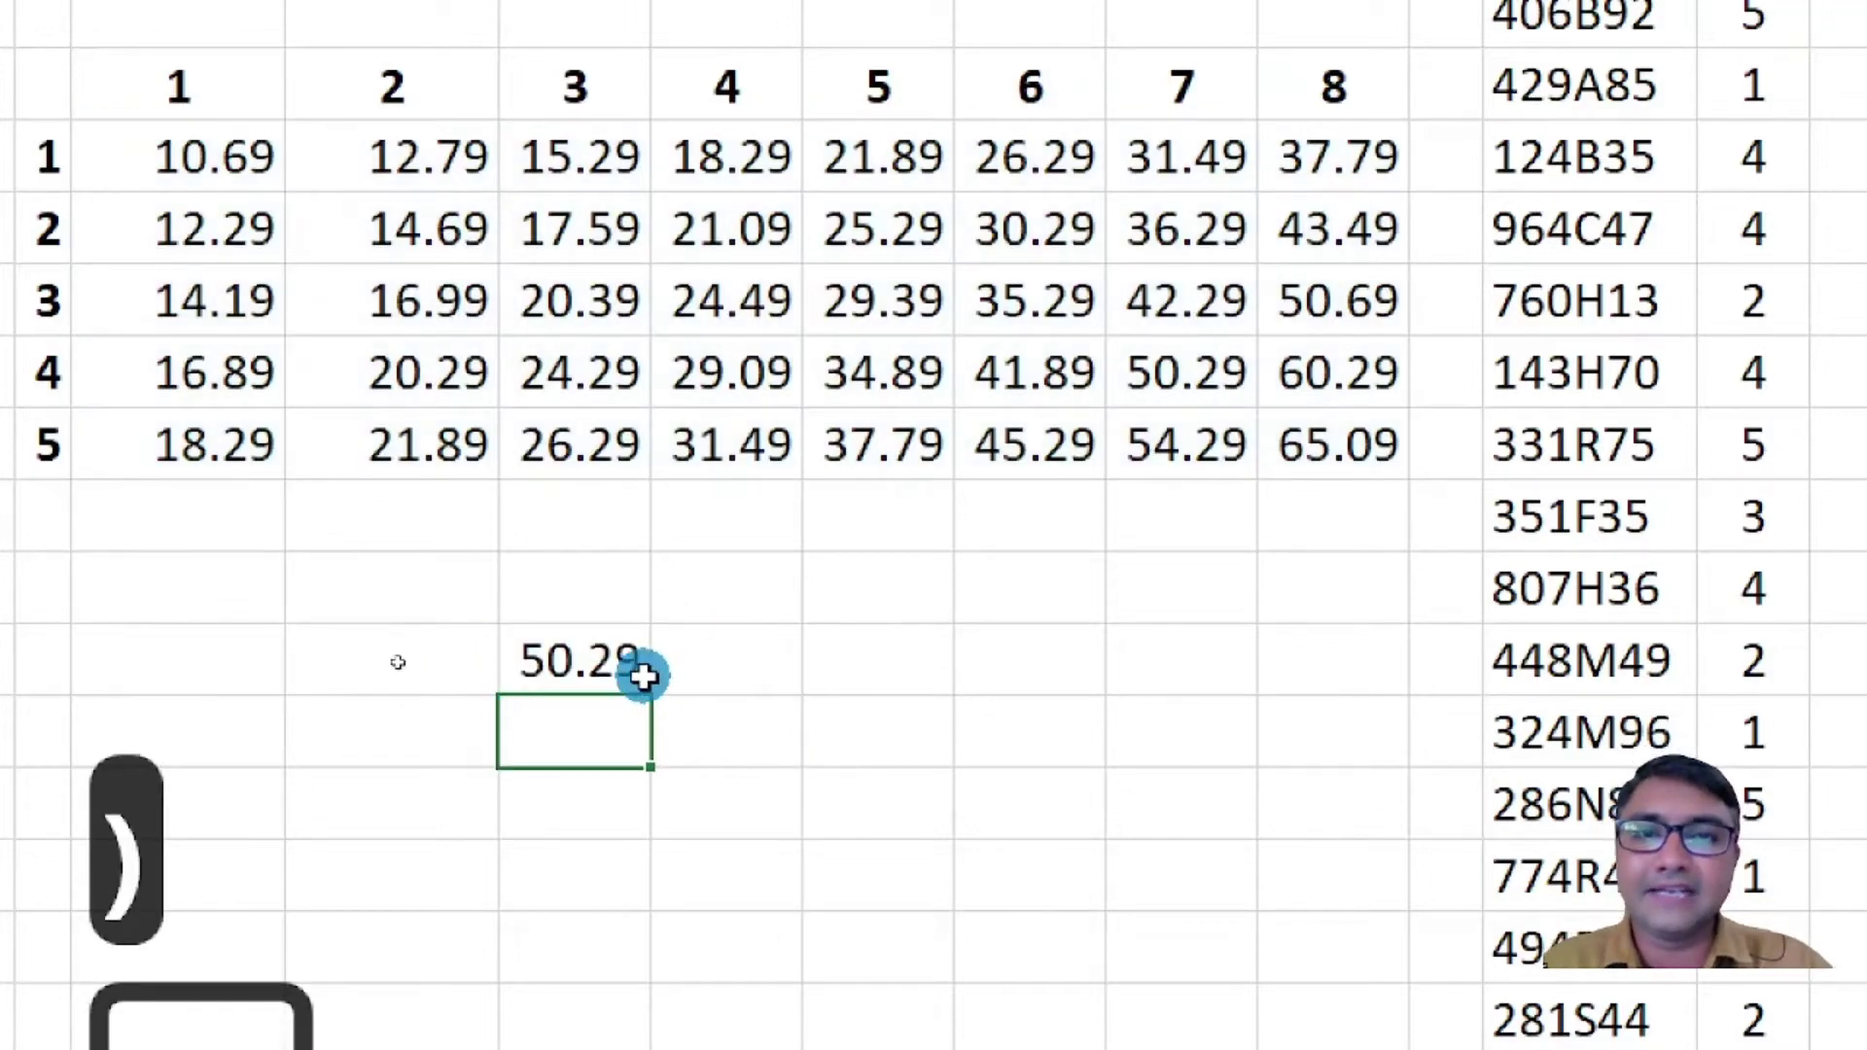
Highlight I7 in the rate table, then review the row and column arguments of the formula in E11 without changing it.
left_click(1206, 379)
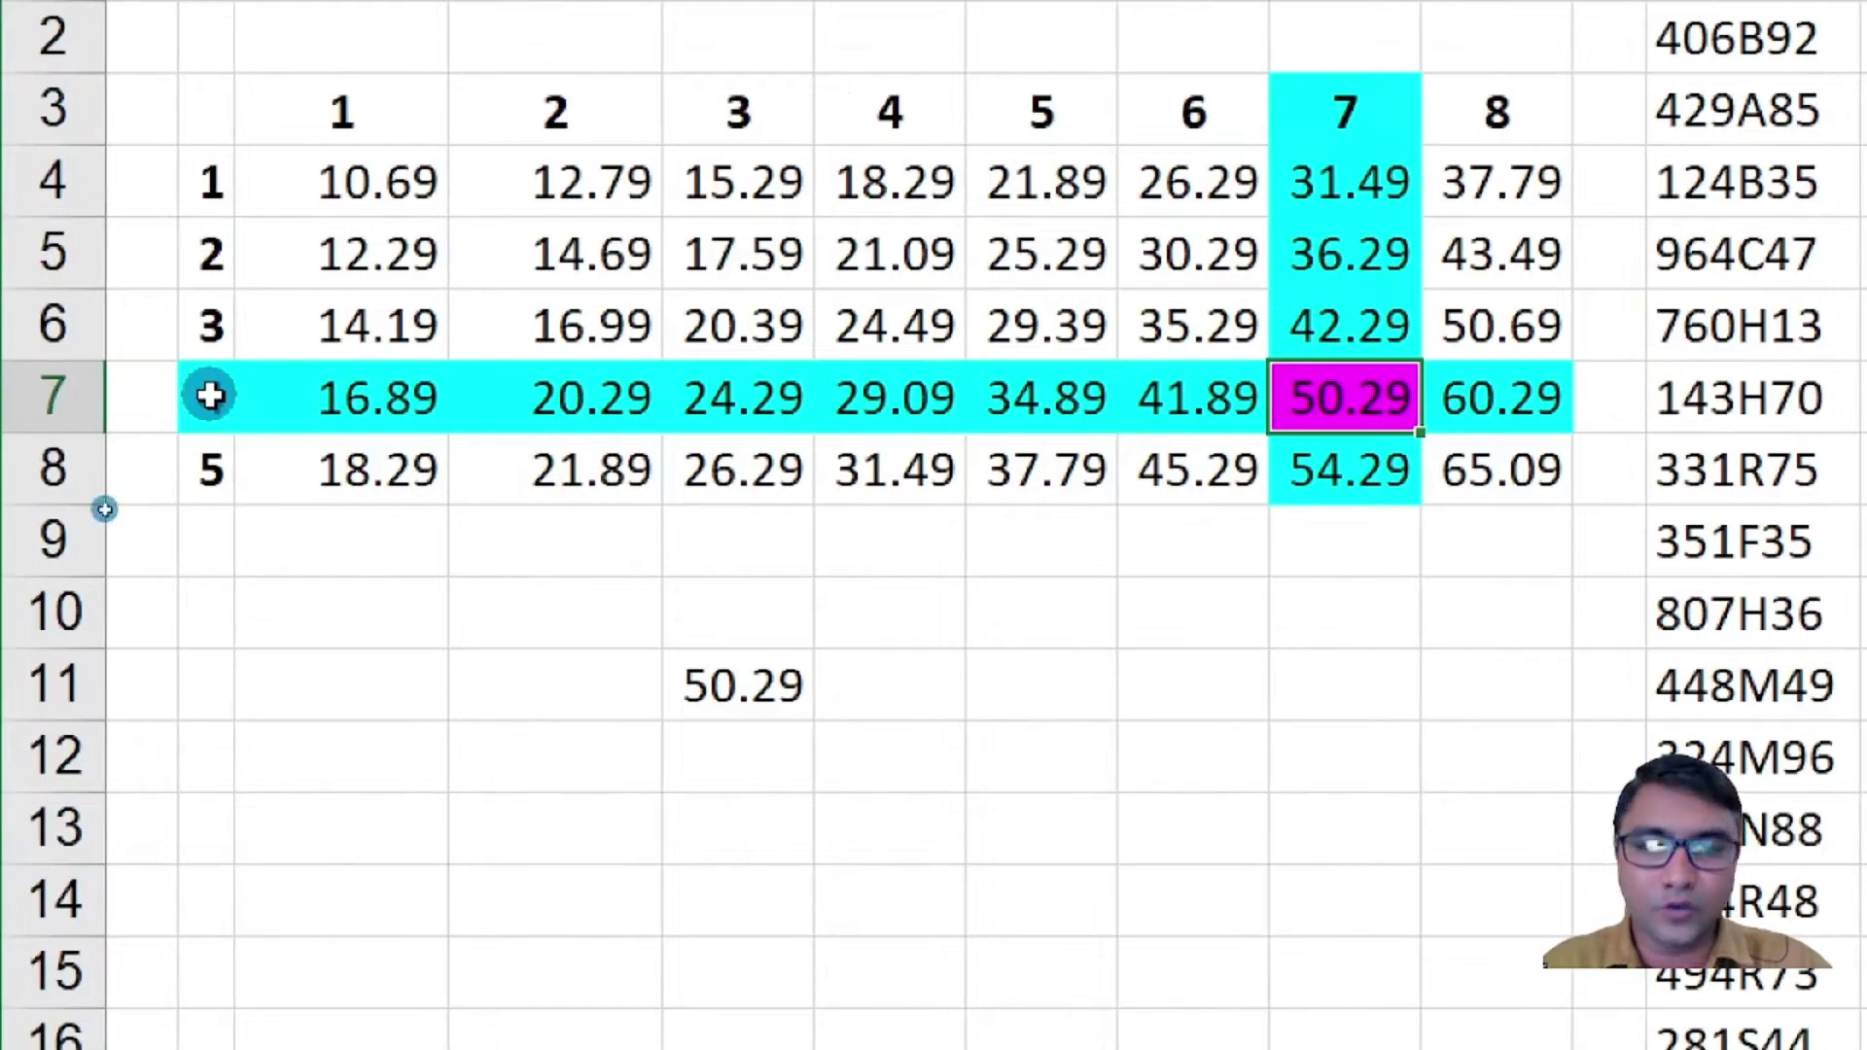
left_click(773, 688)
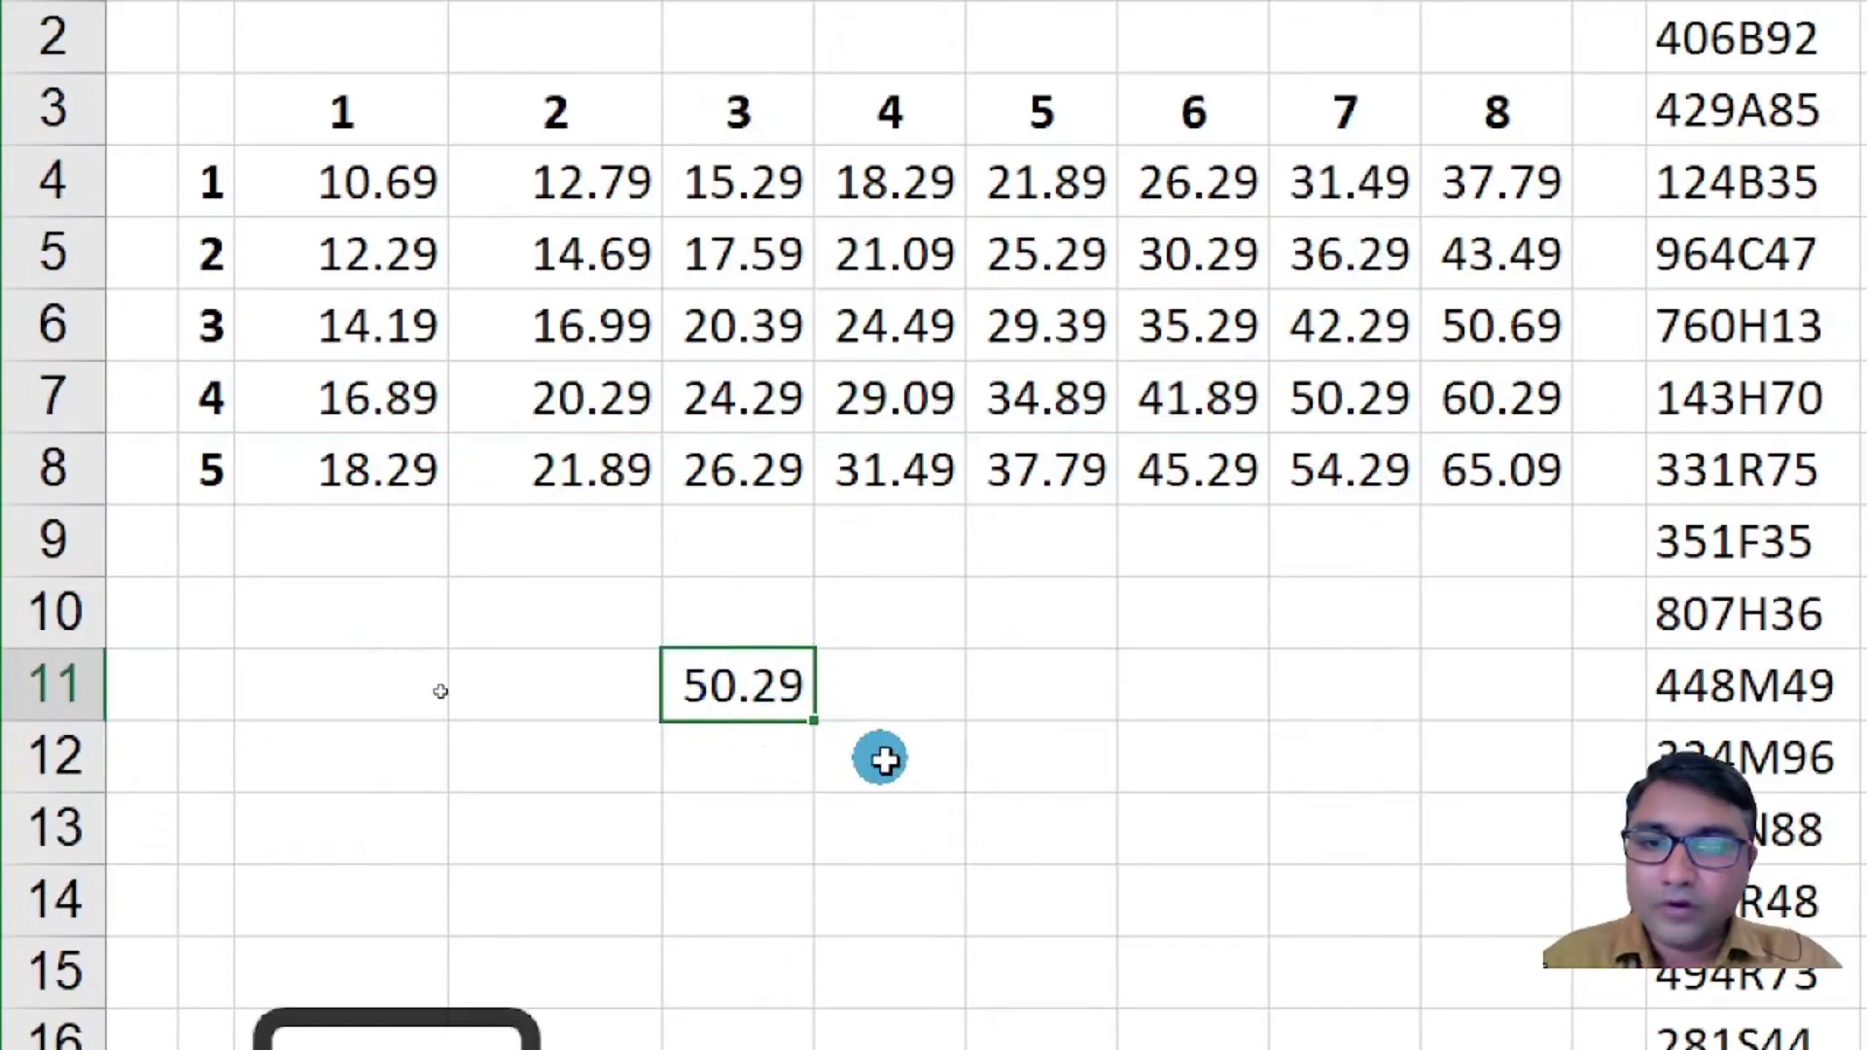
key("F2")
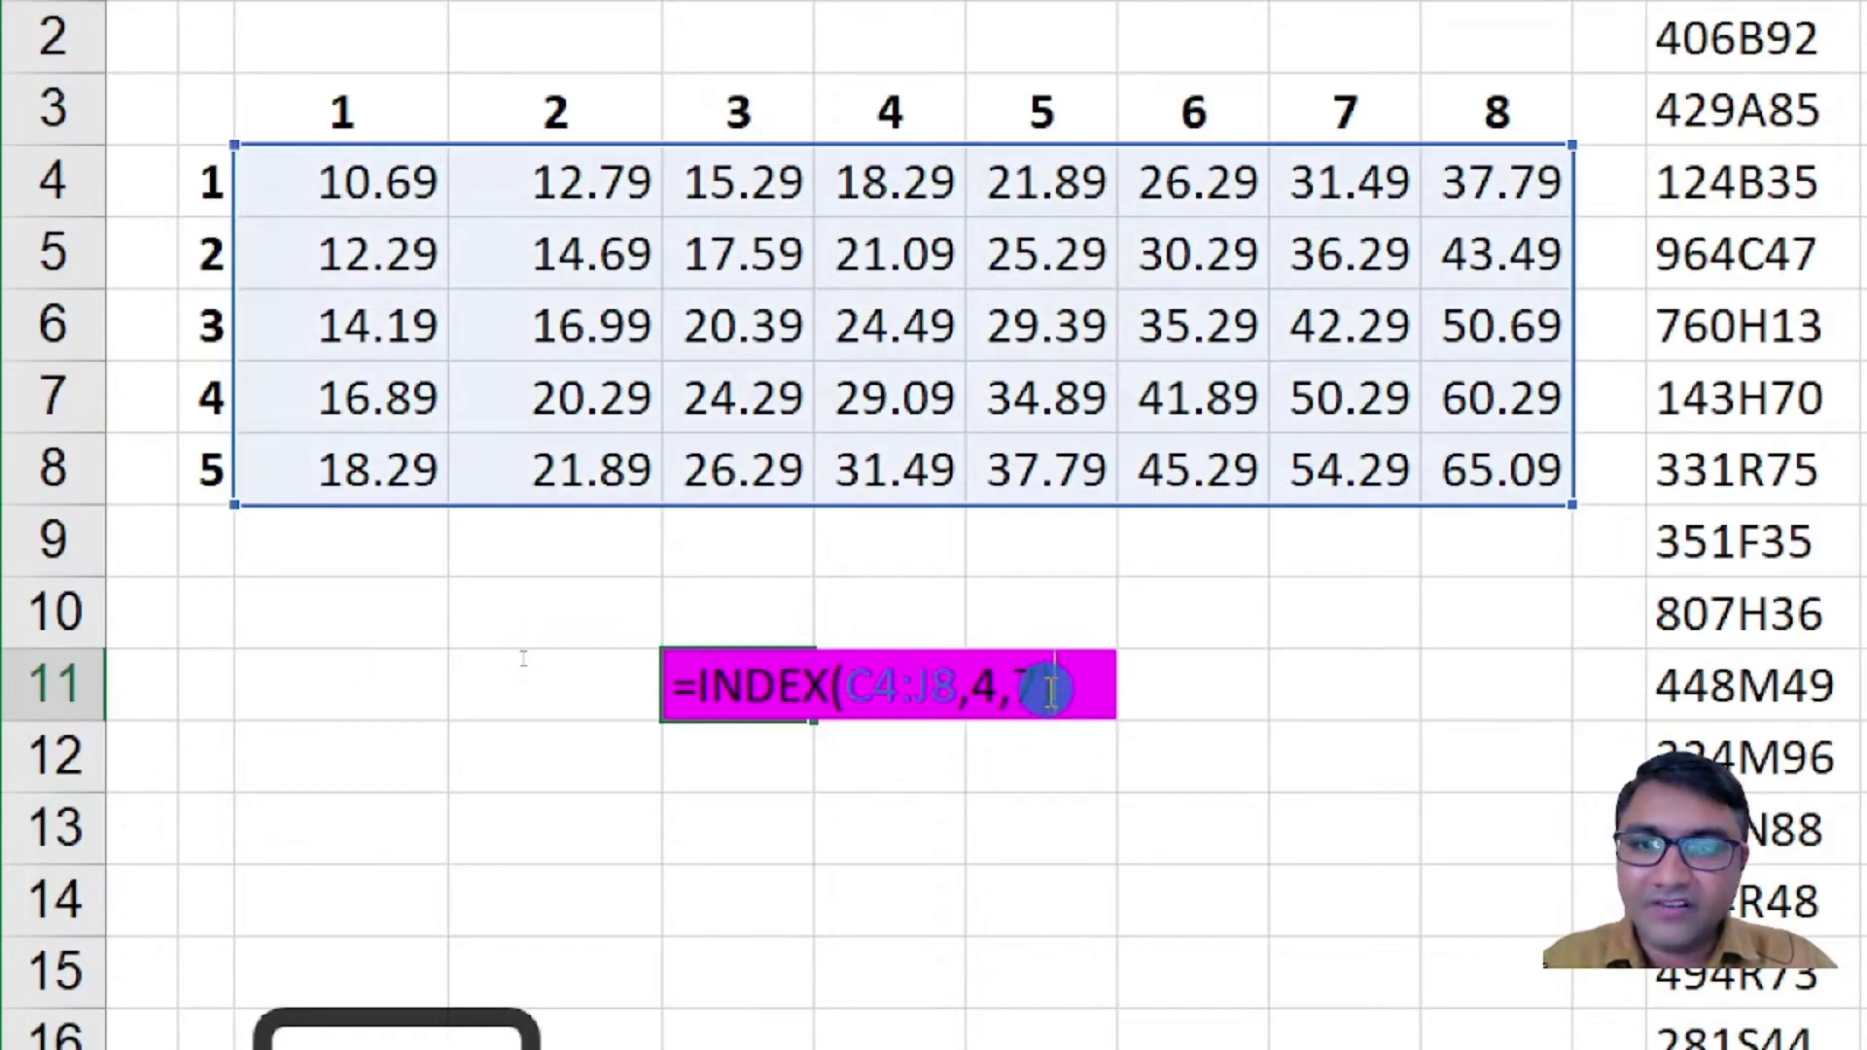
left_click(1039, 687)
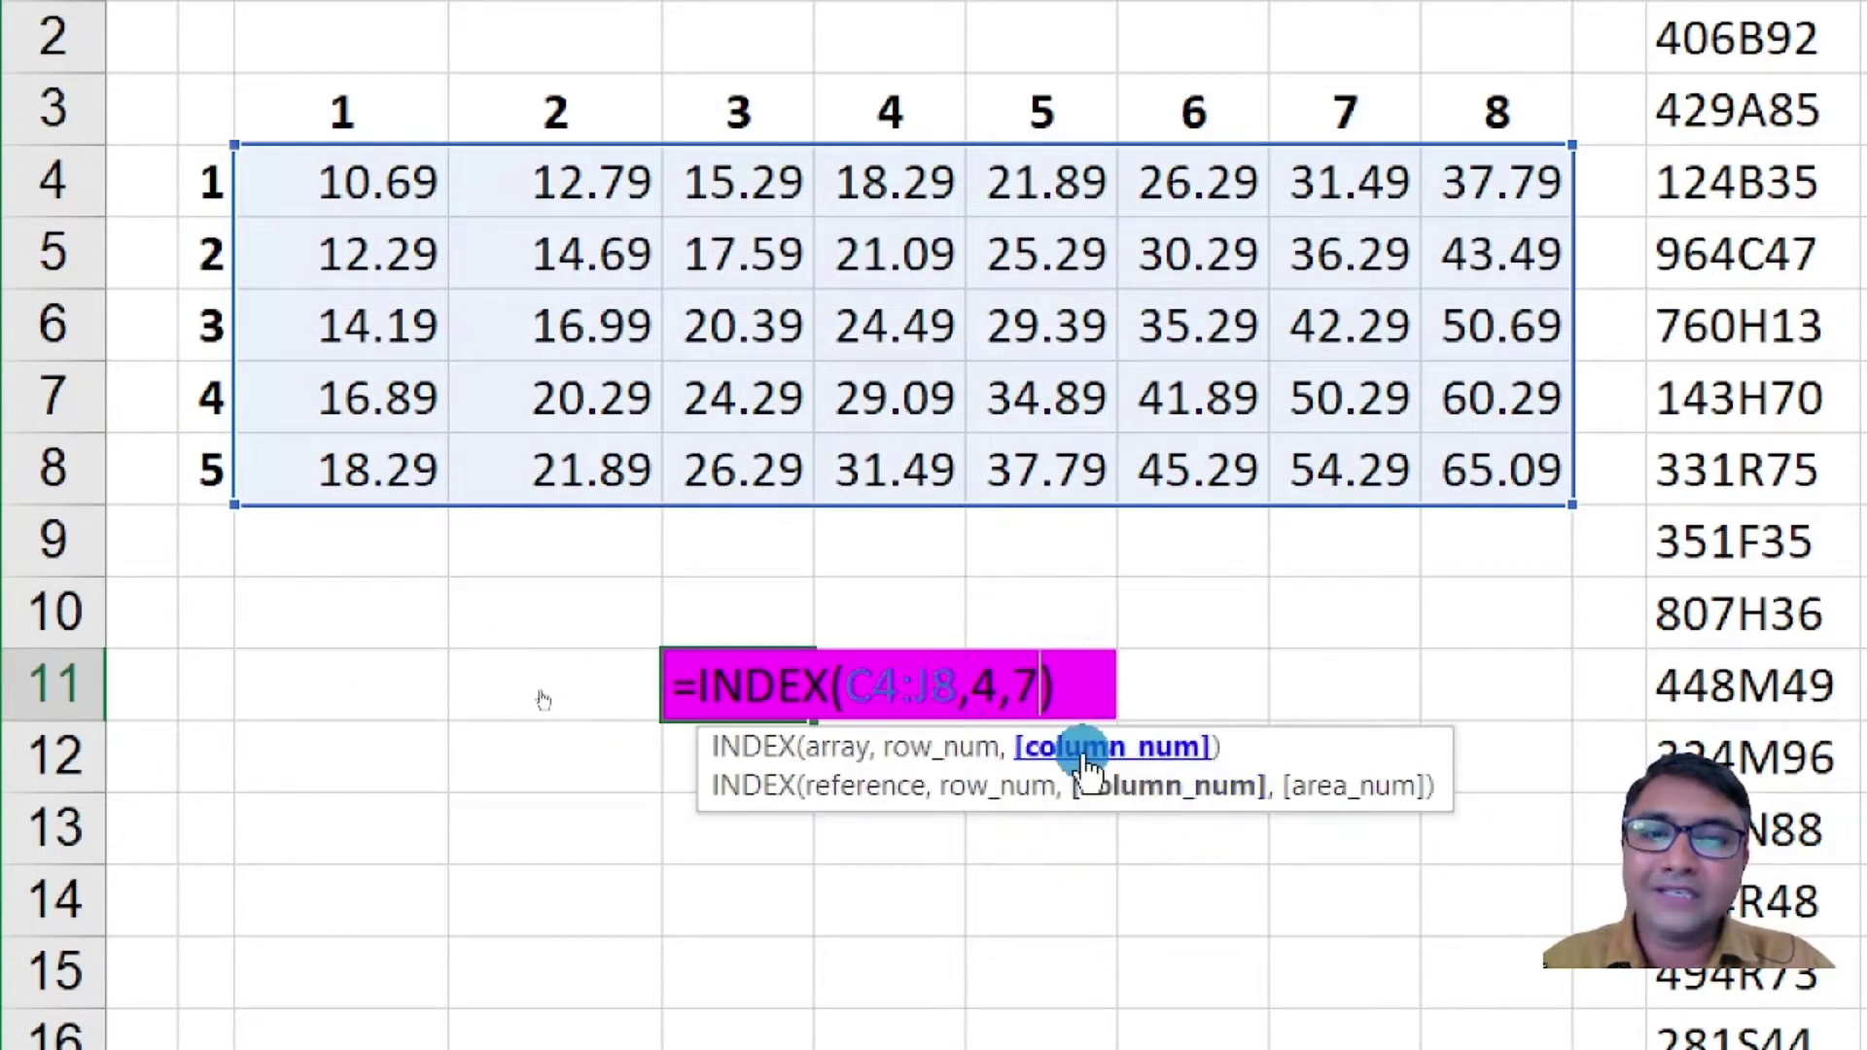
key("Escape")
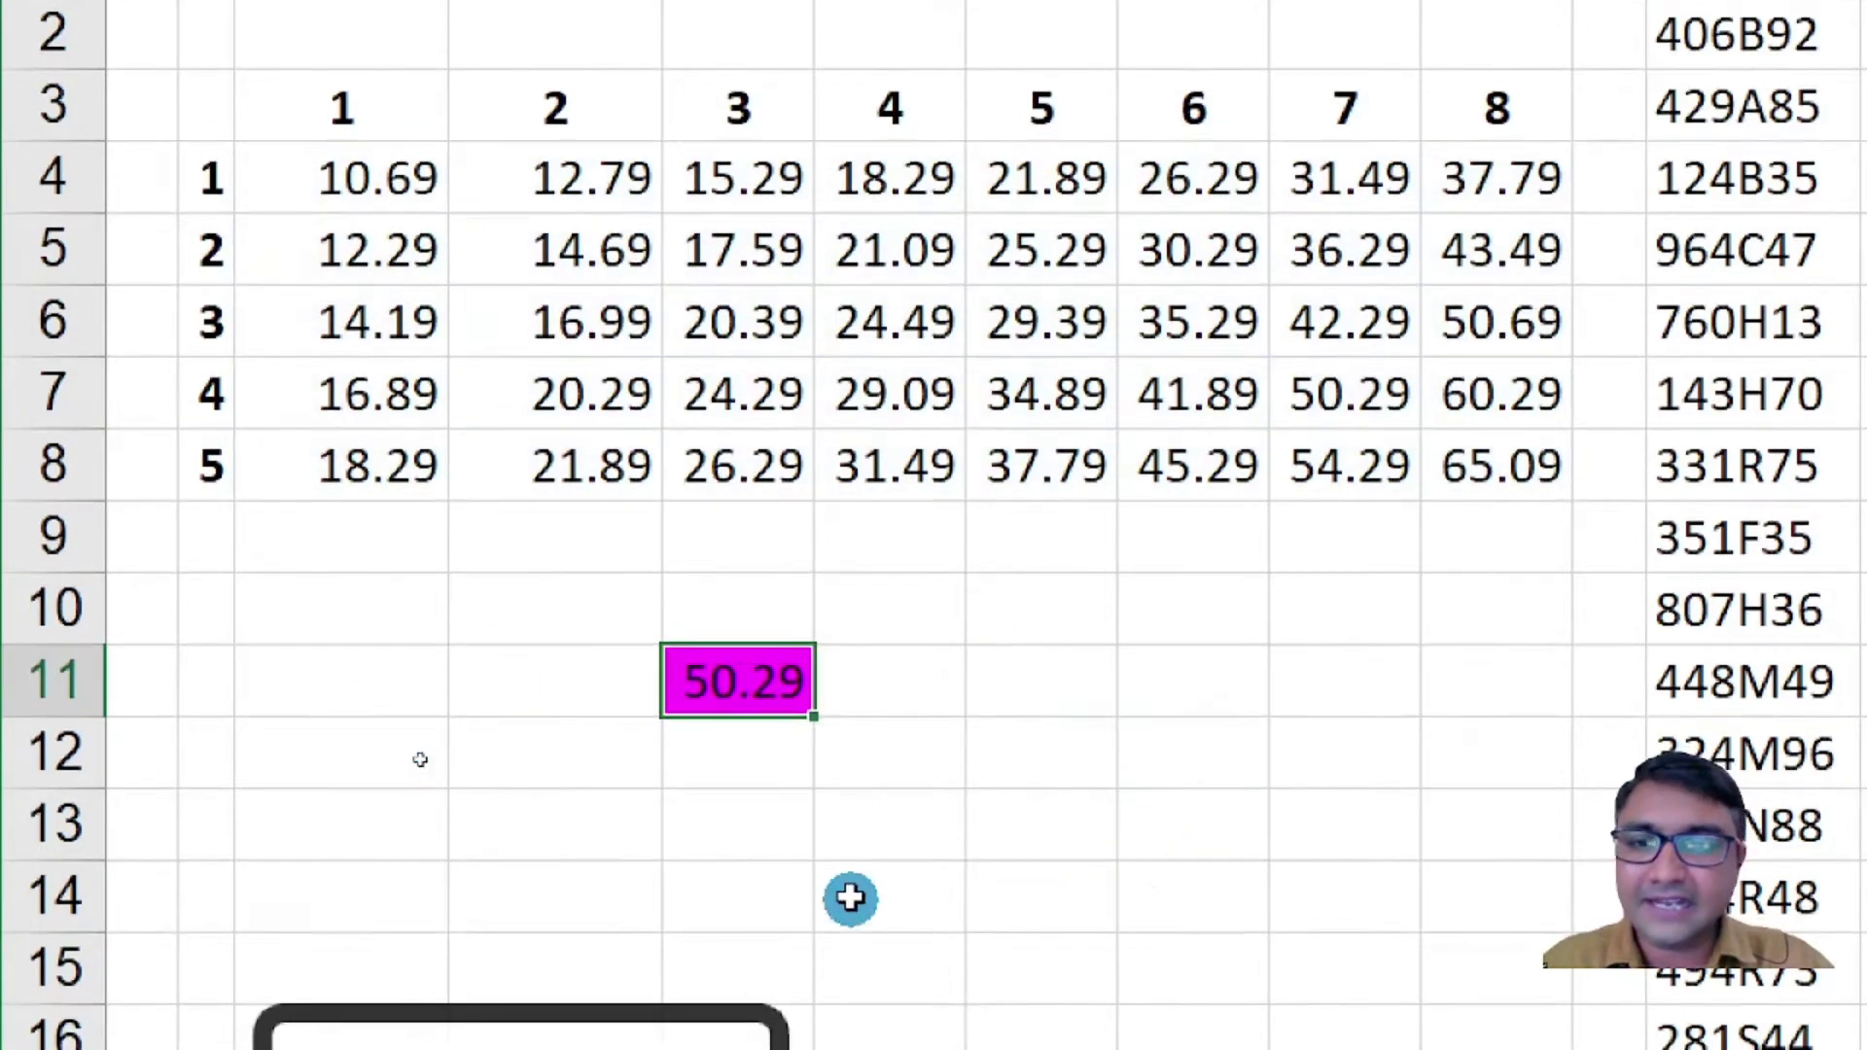
Enter =INDEX(E4:E8,2) in E13 and highlight the corresponding rate in E5.
left_click(753, 831)
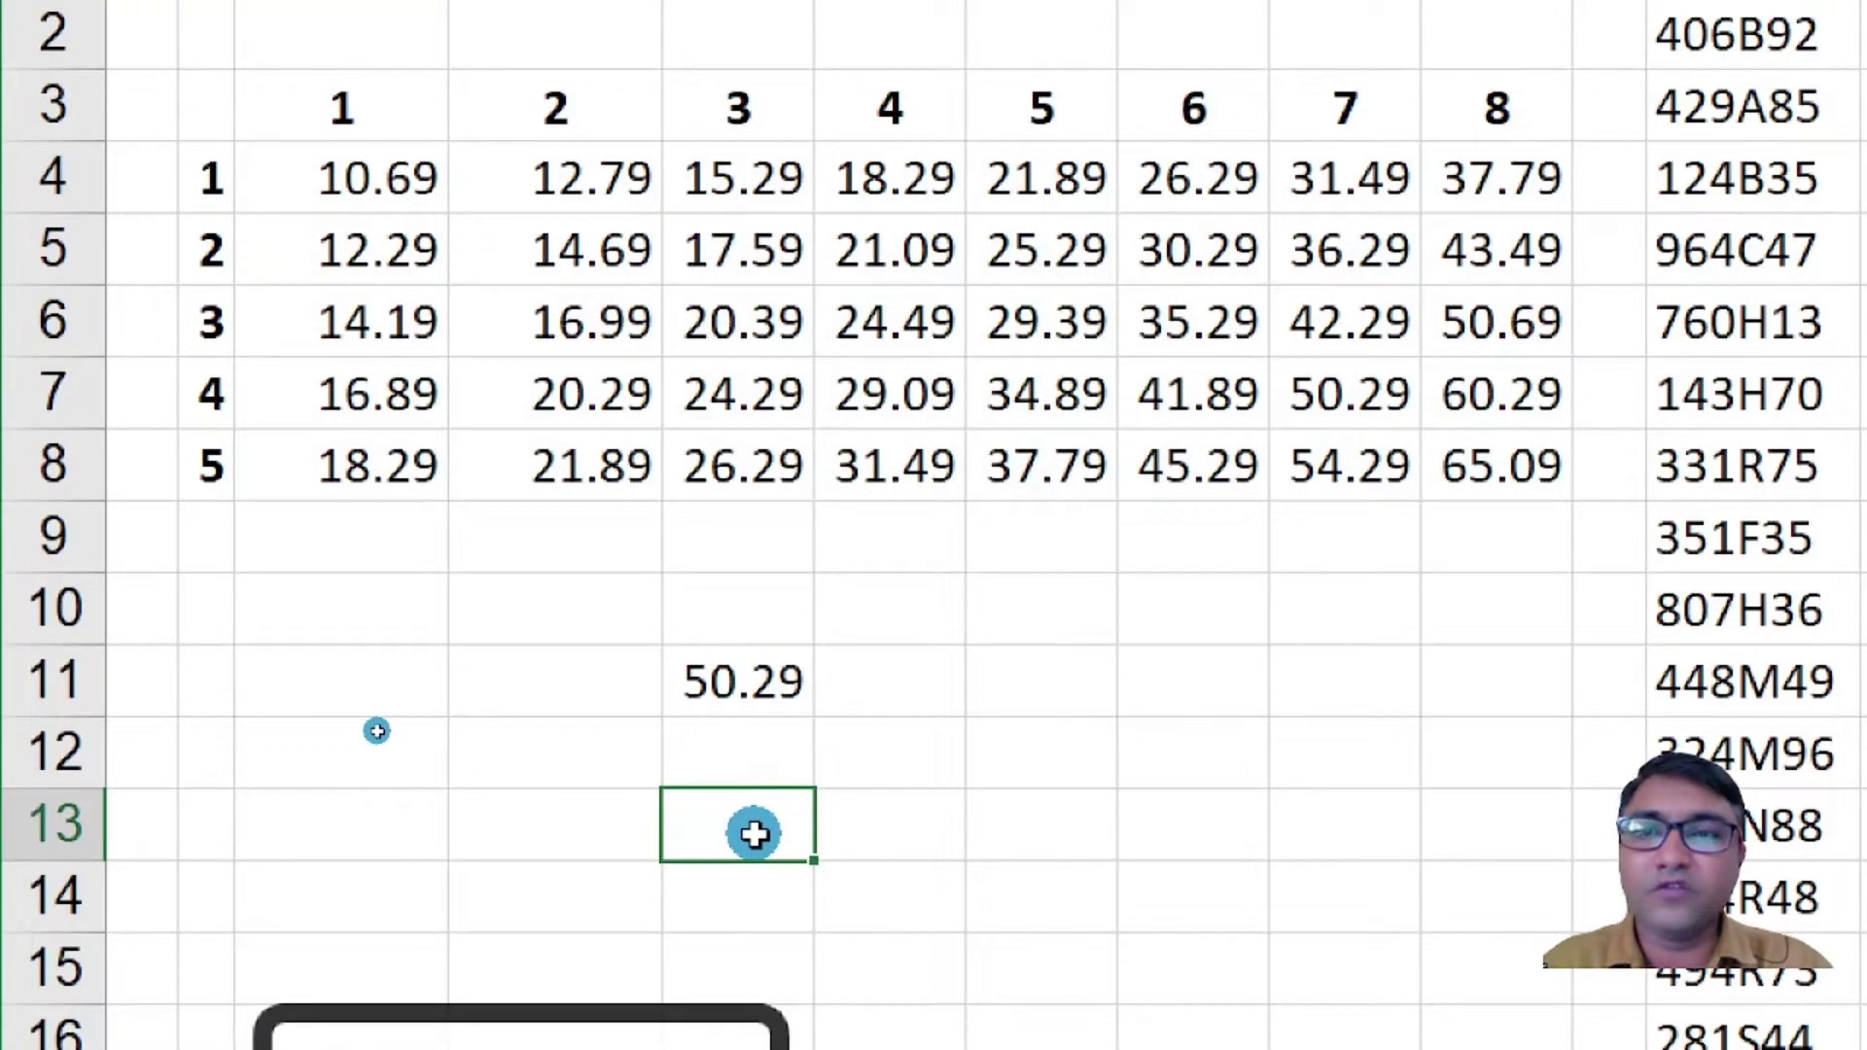
type("=")
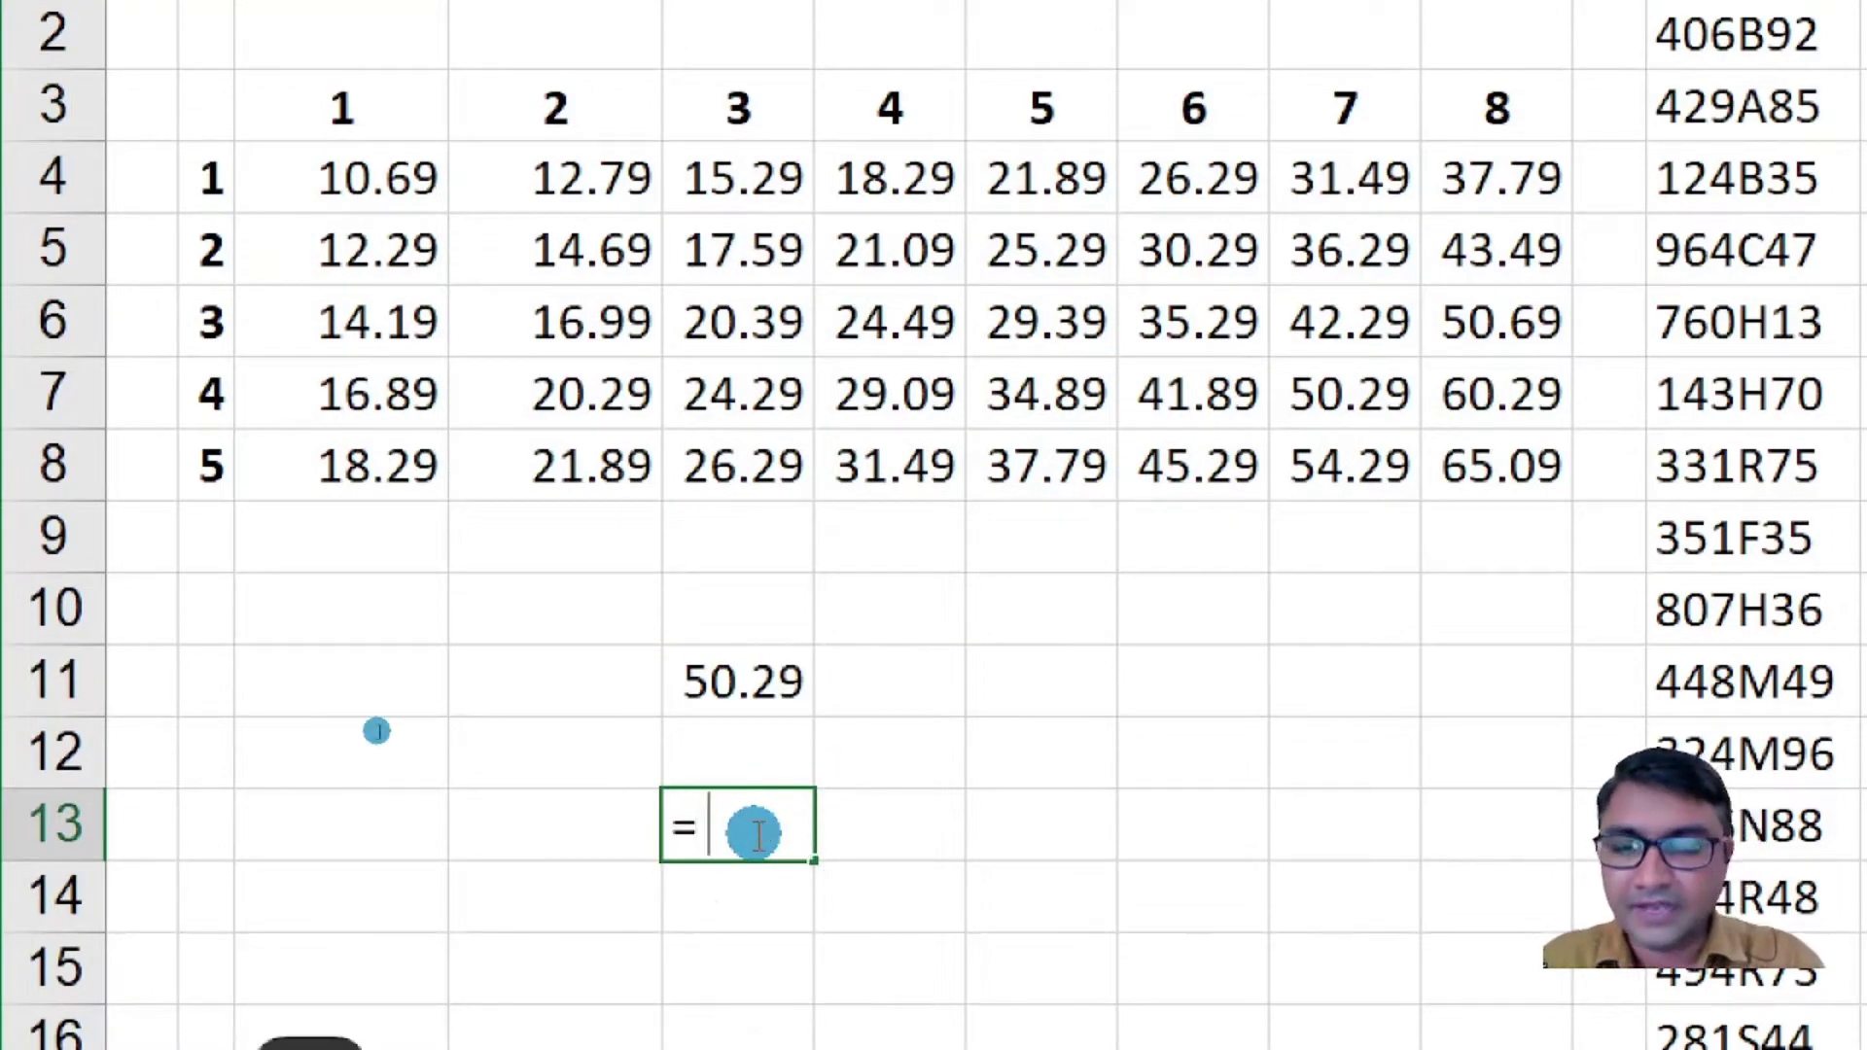
type("index")
key("Tab")
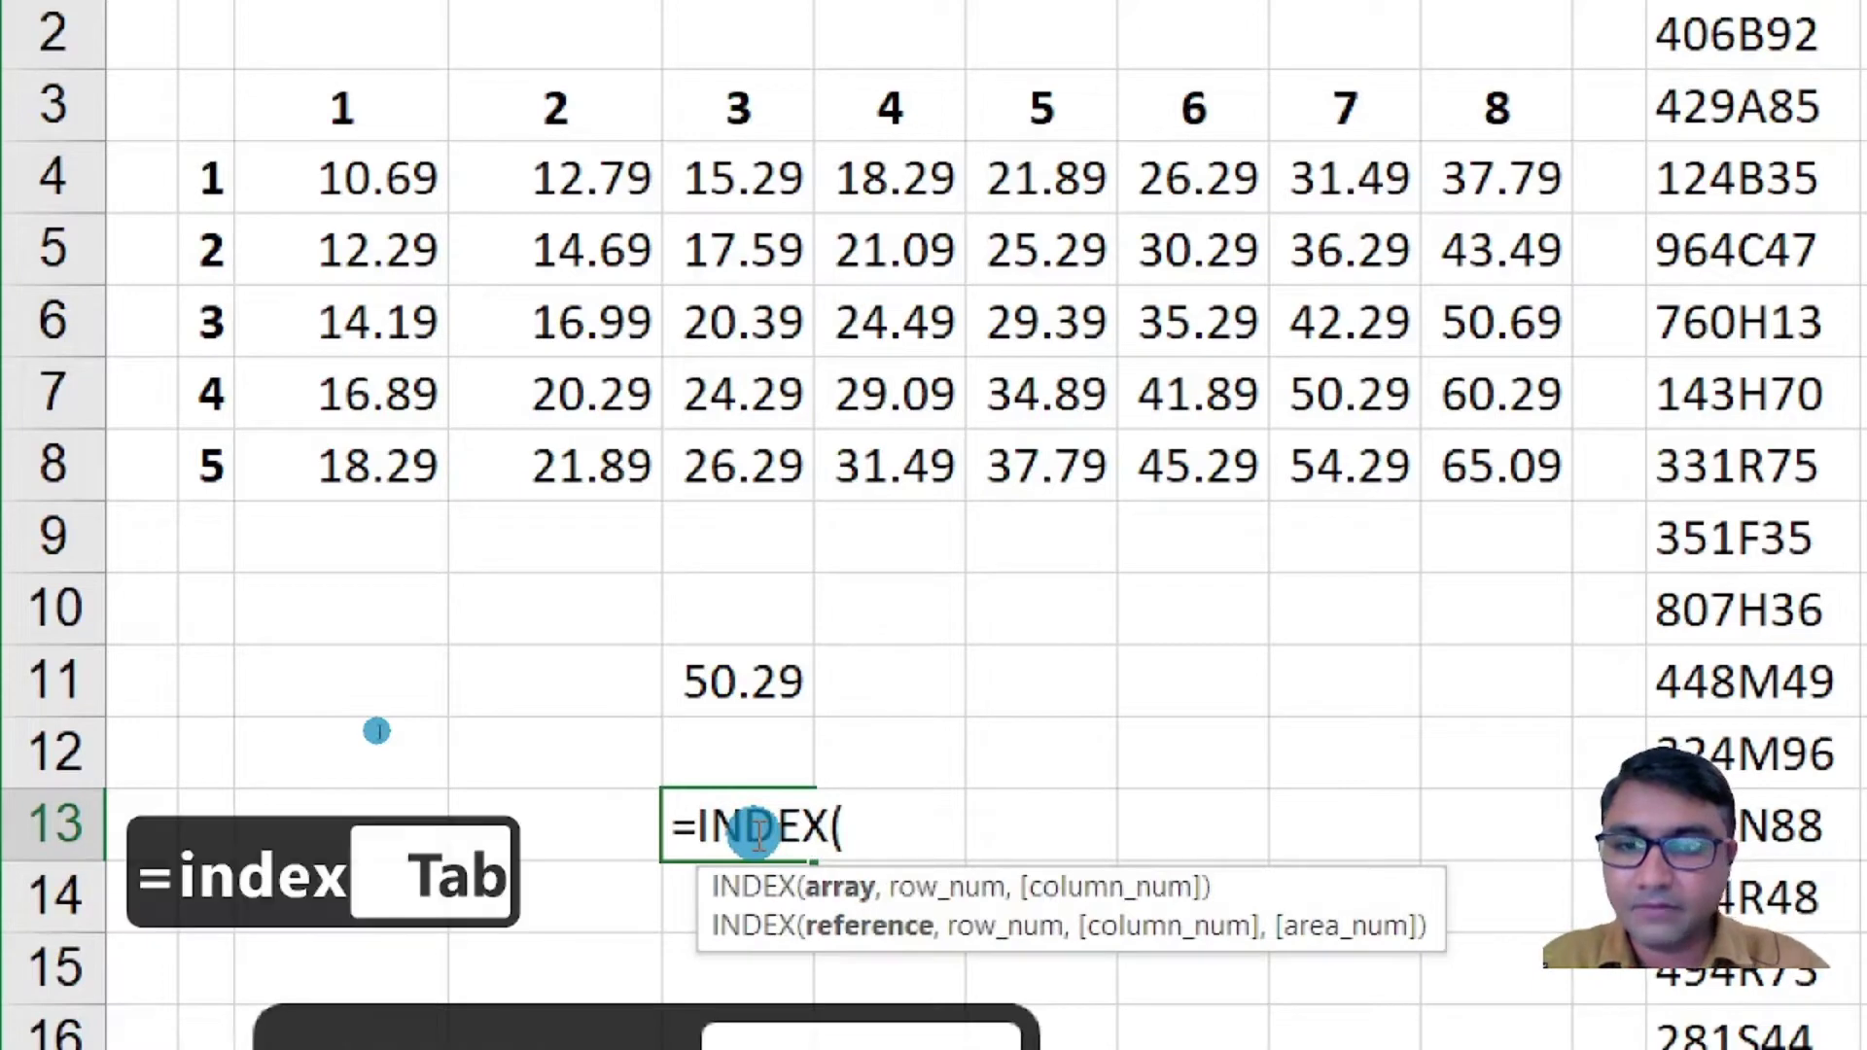
left_click_drag(733, 184, 762, 467)
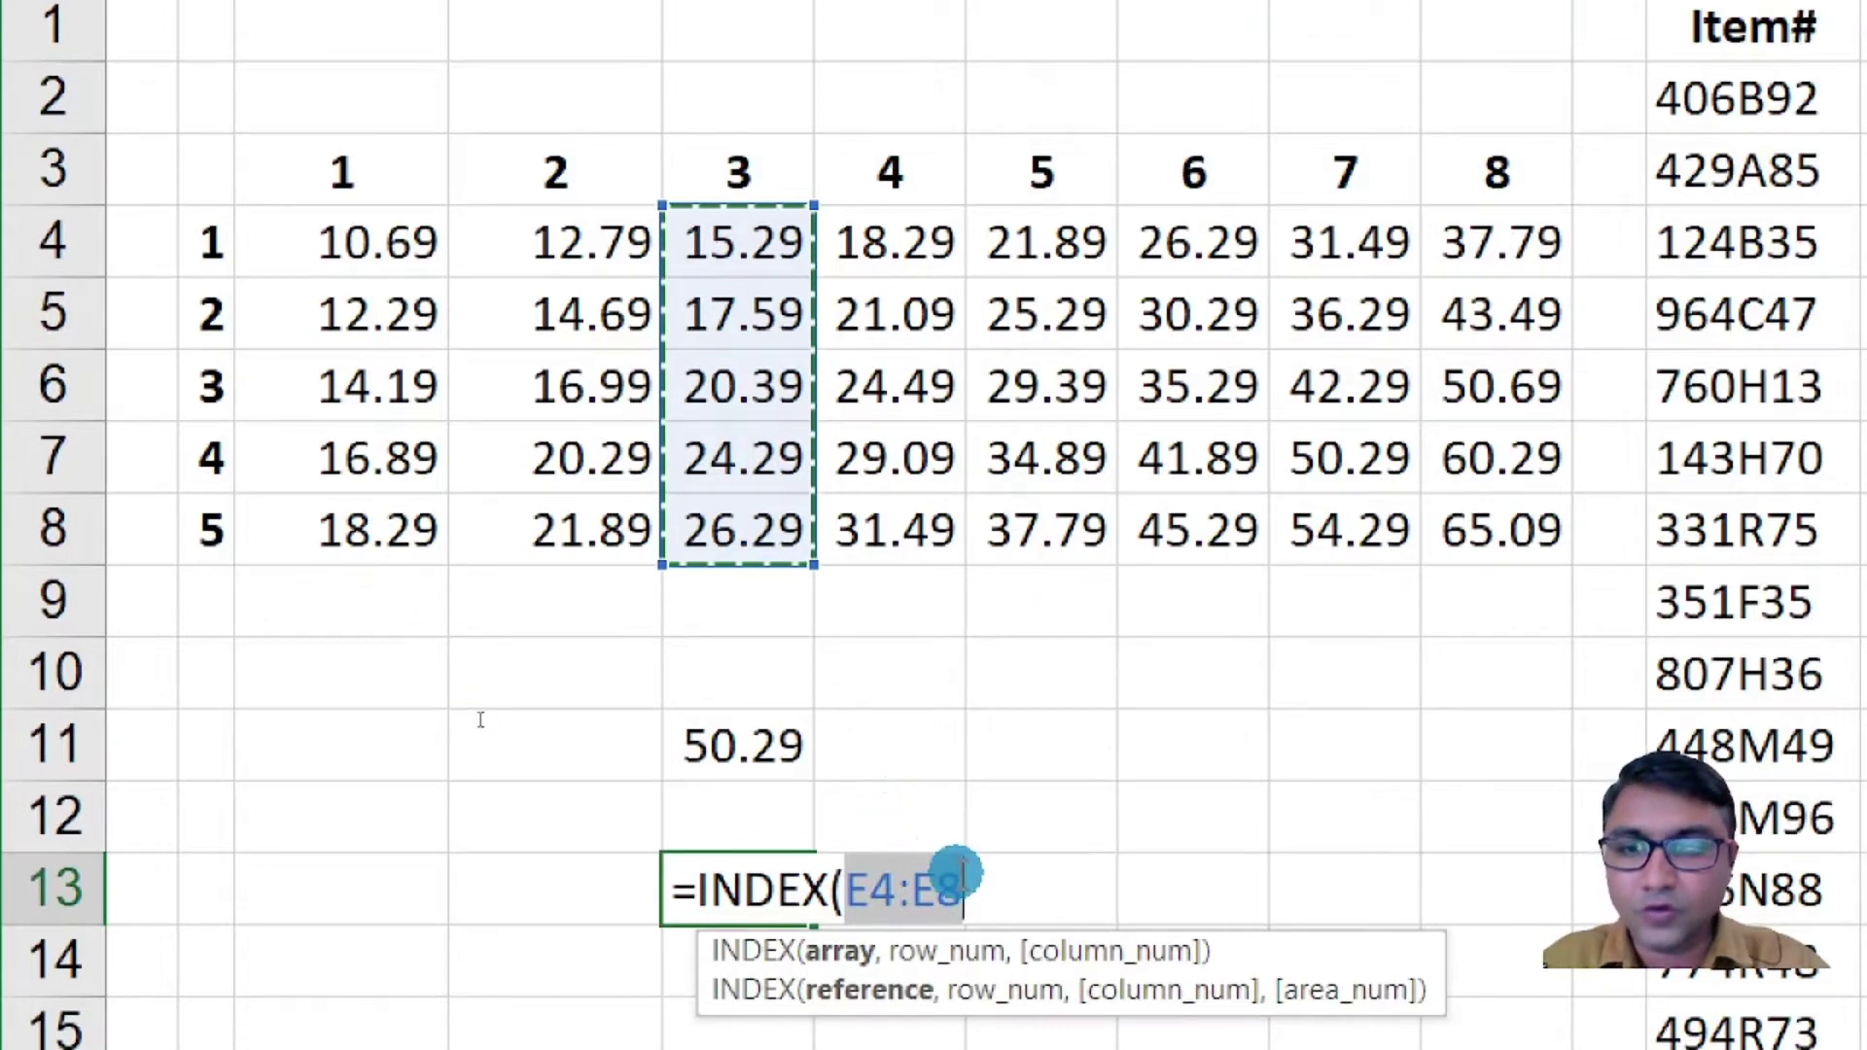
left_click(956, 880)
type(",2")
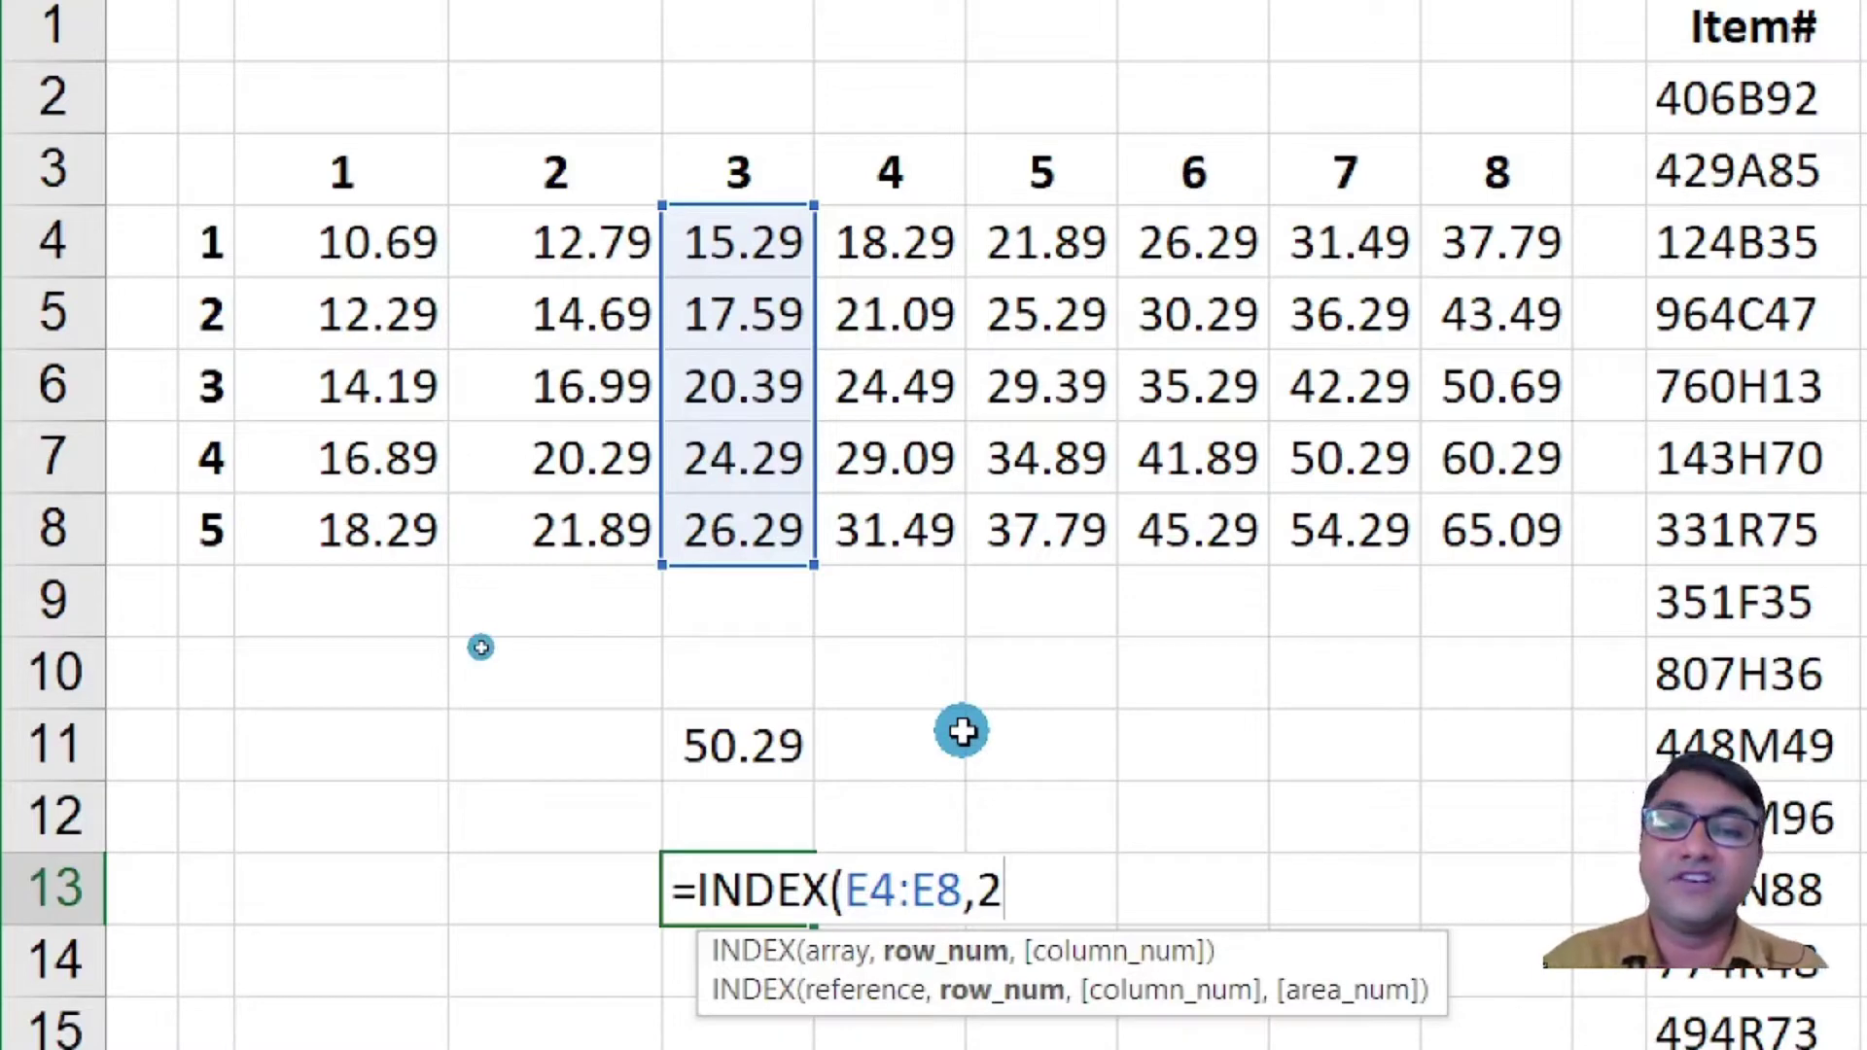
type(")")
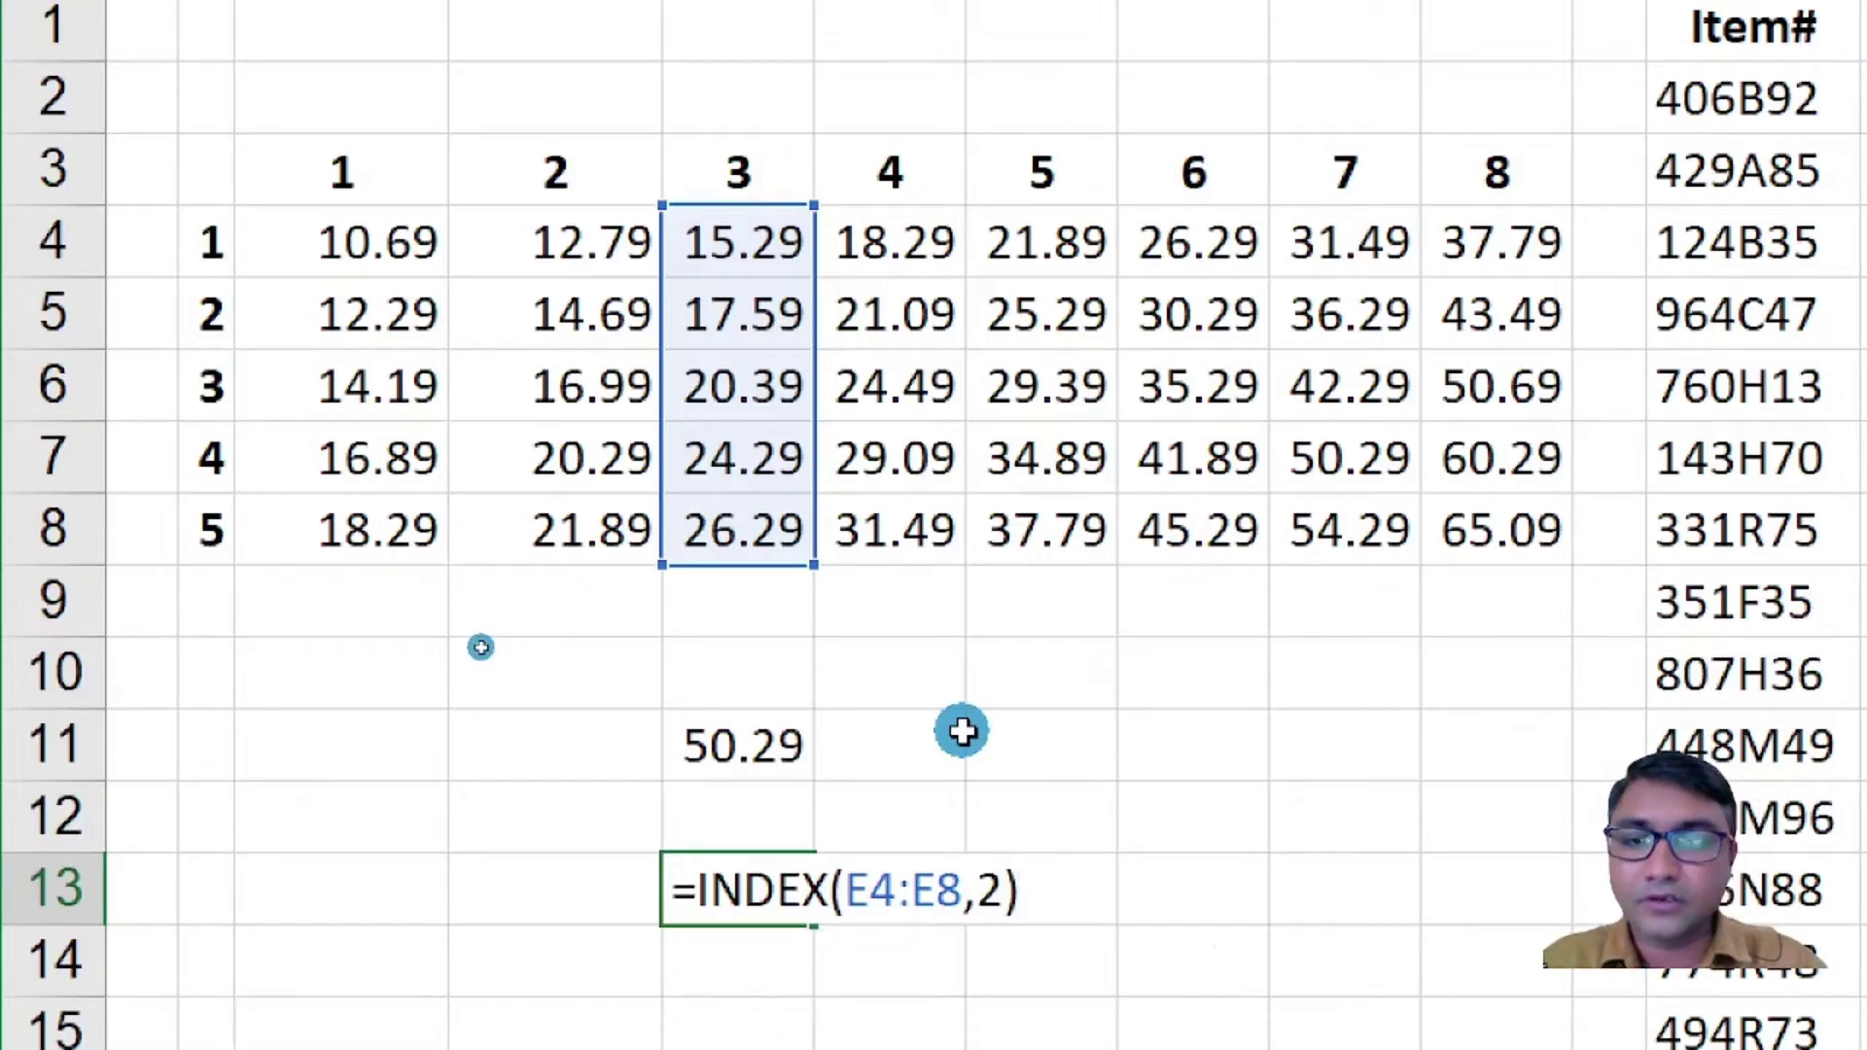
key("Return")
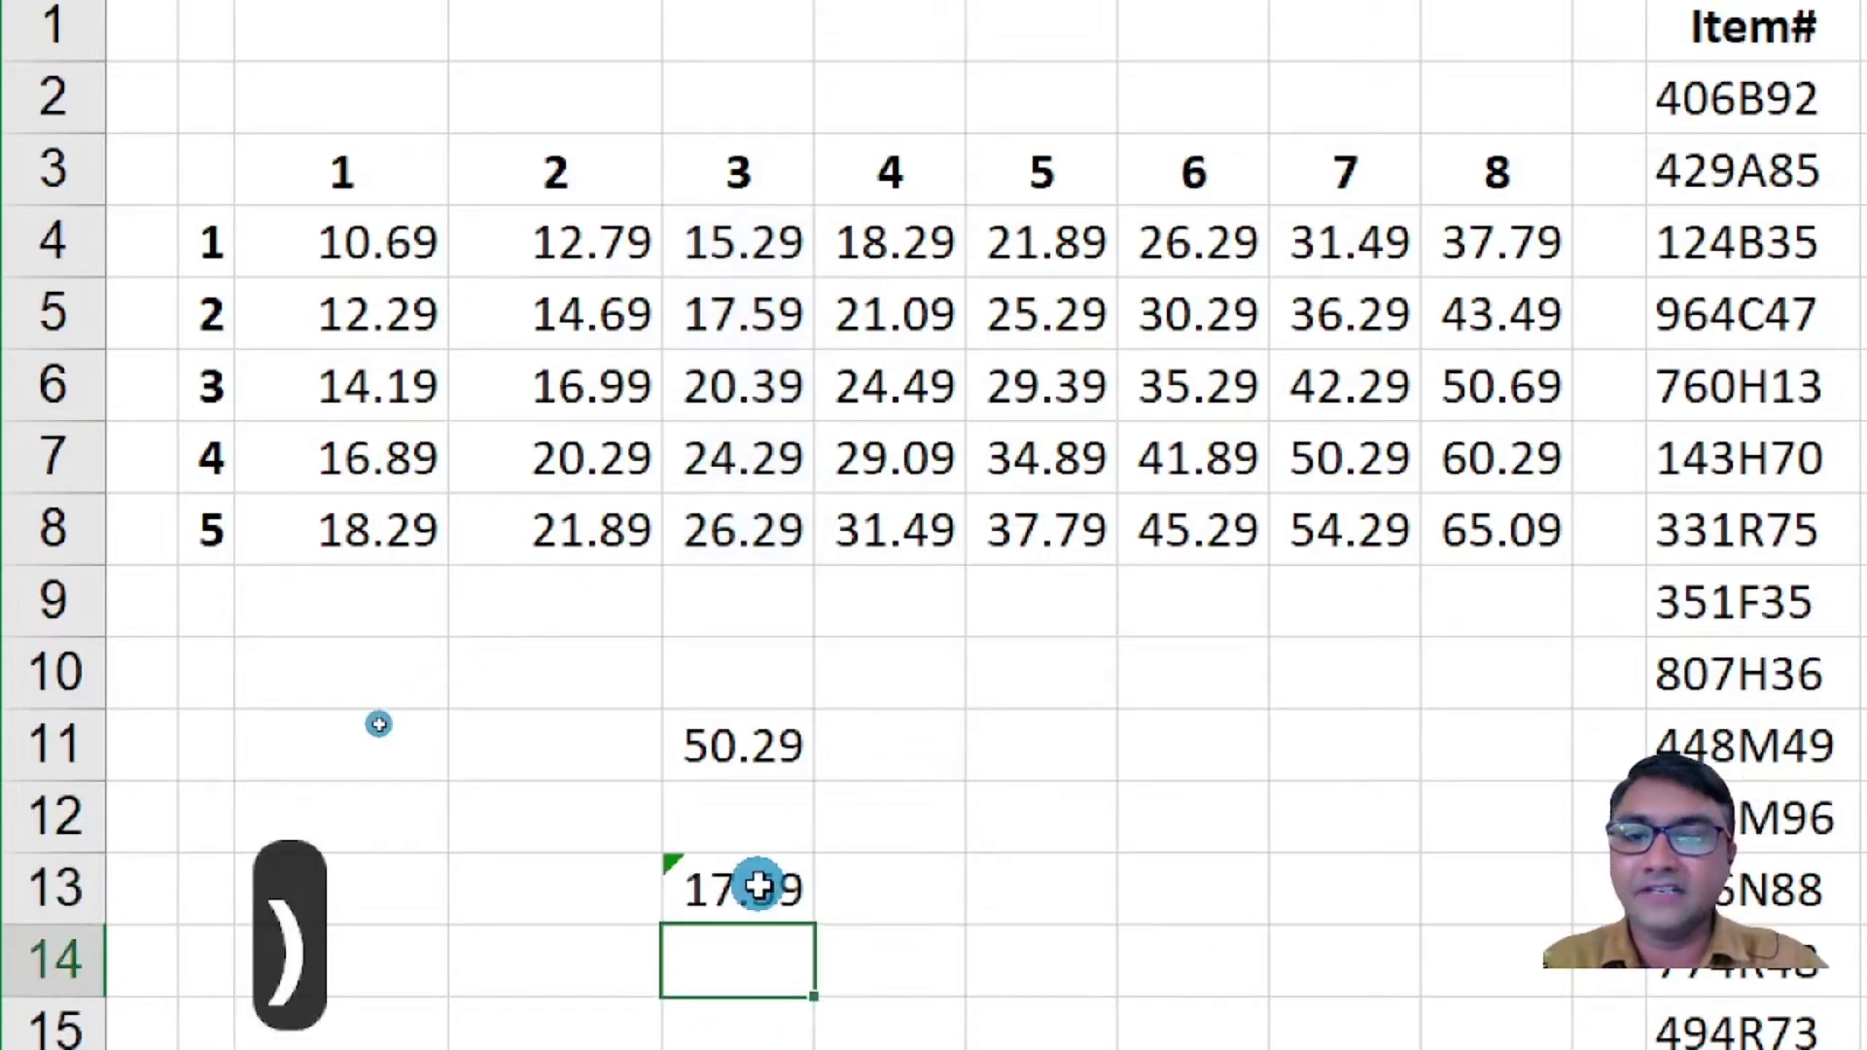
left_click(725, 313)
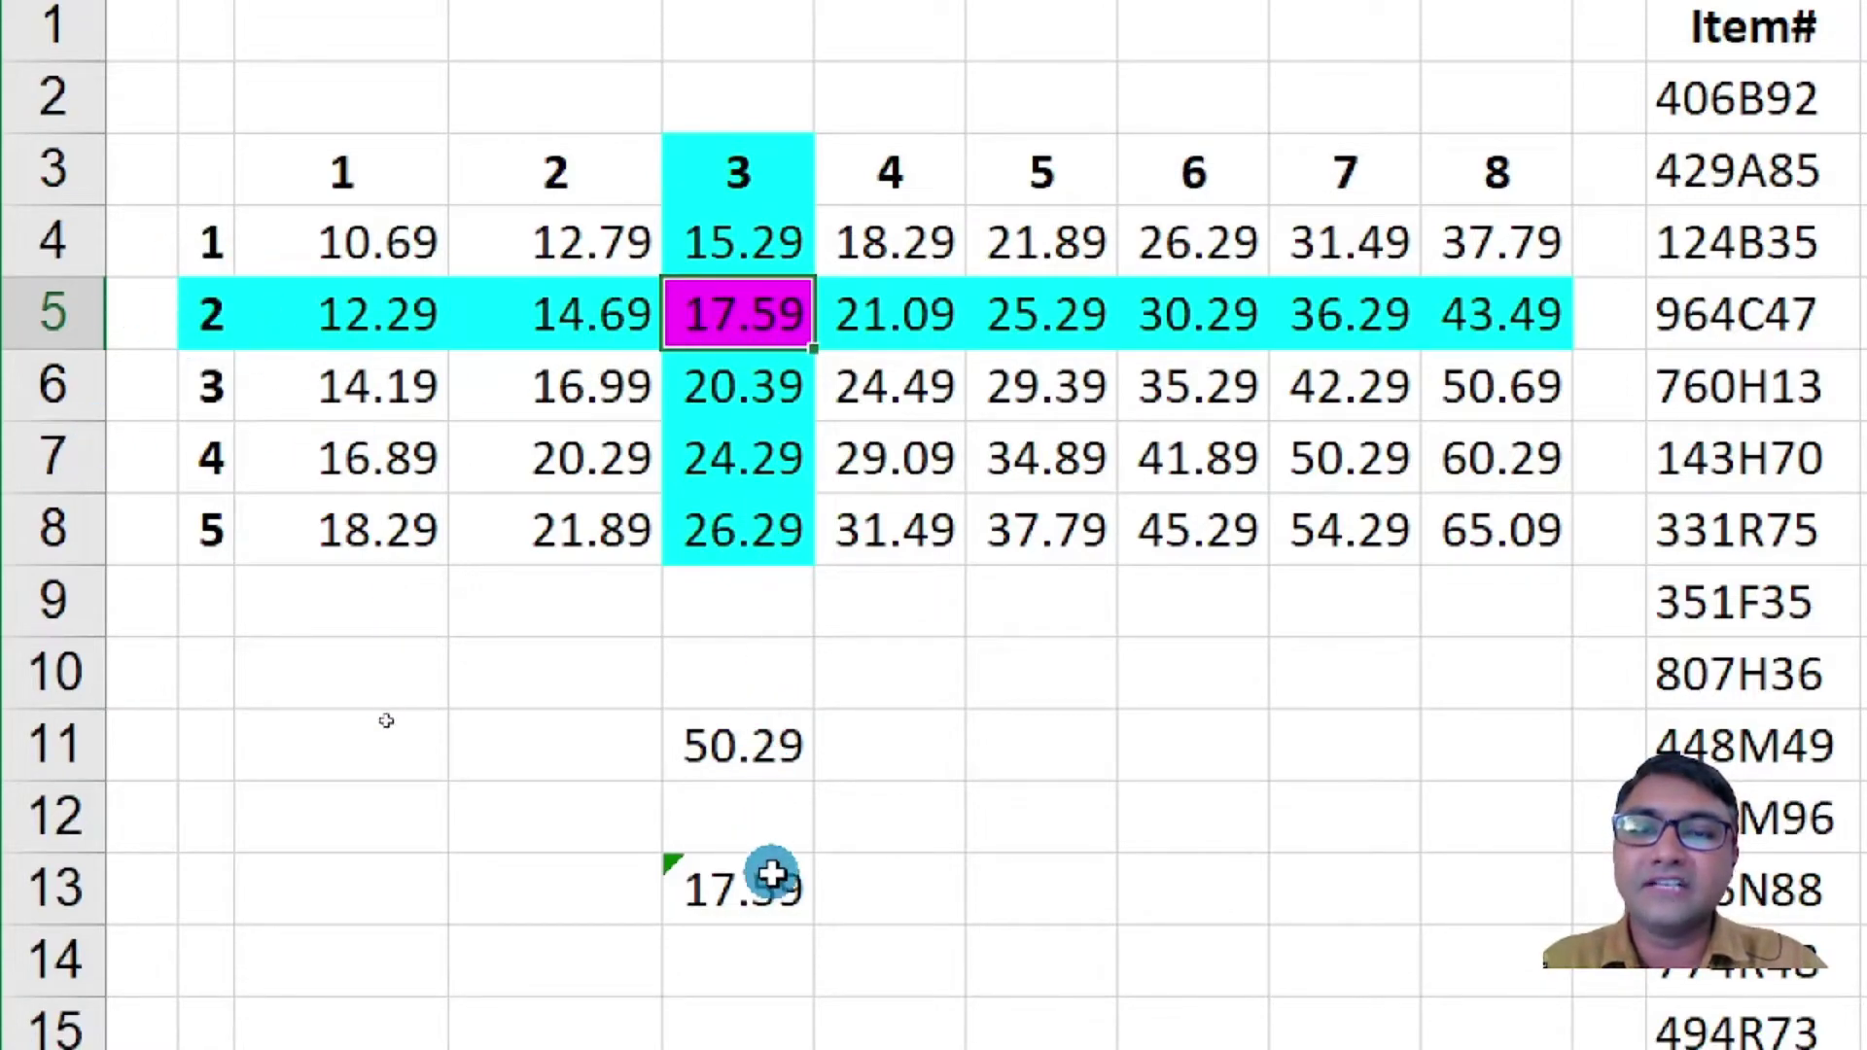
key("ctrl+4")
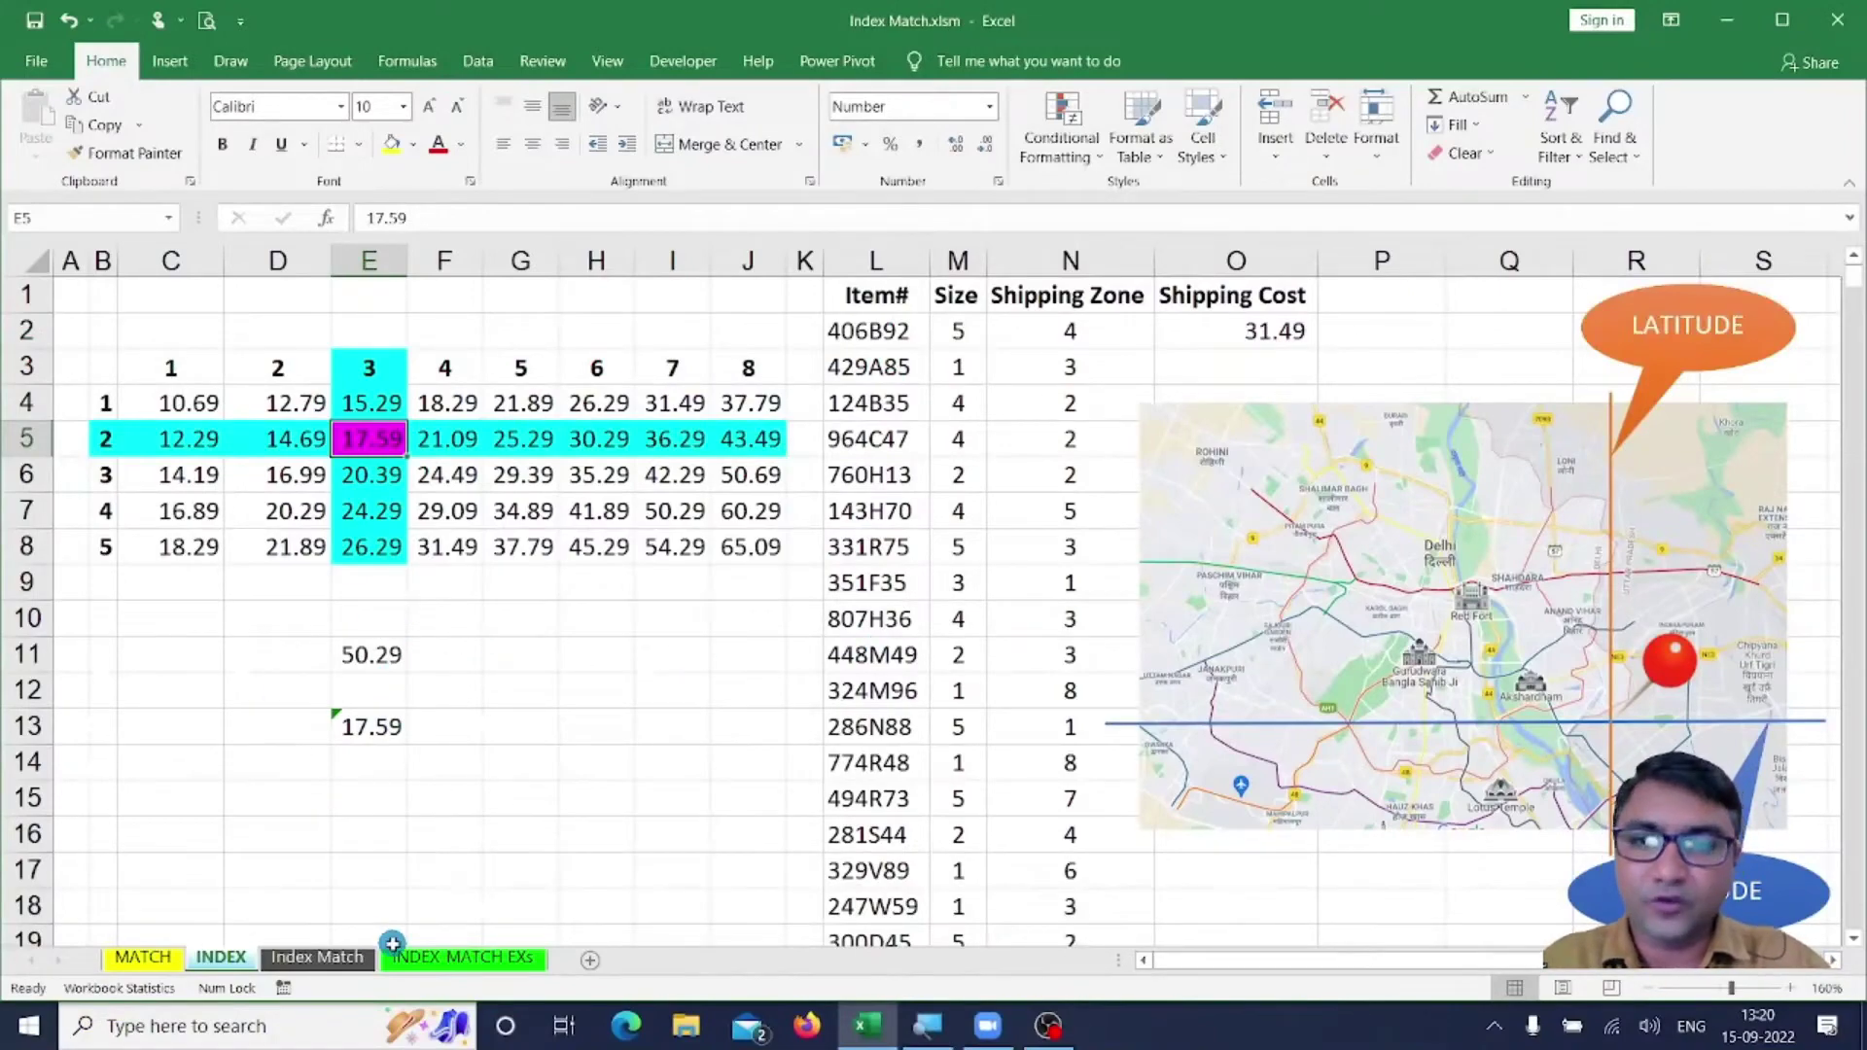
Compare the MATCH sheet's position lookups with the INDEX sheet's rate table by alternating between the two sheets.
left_click(156, 955)
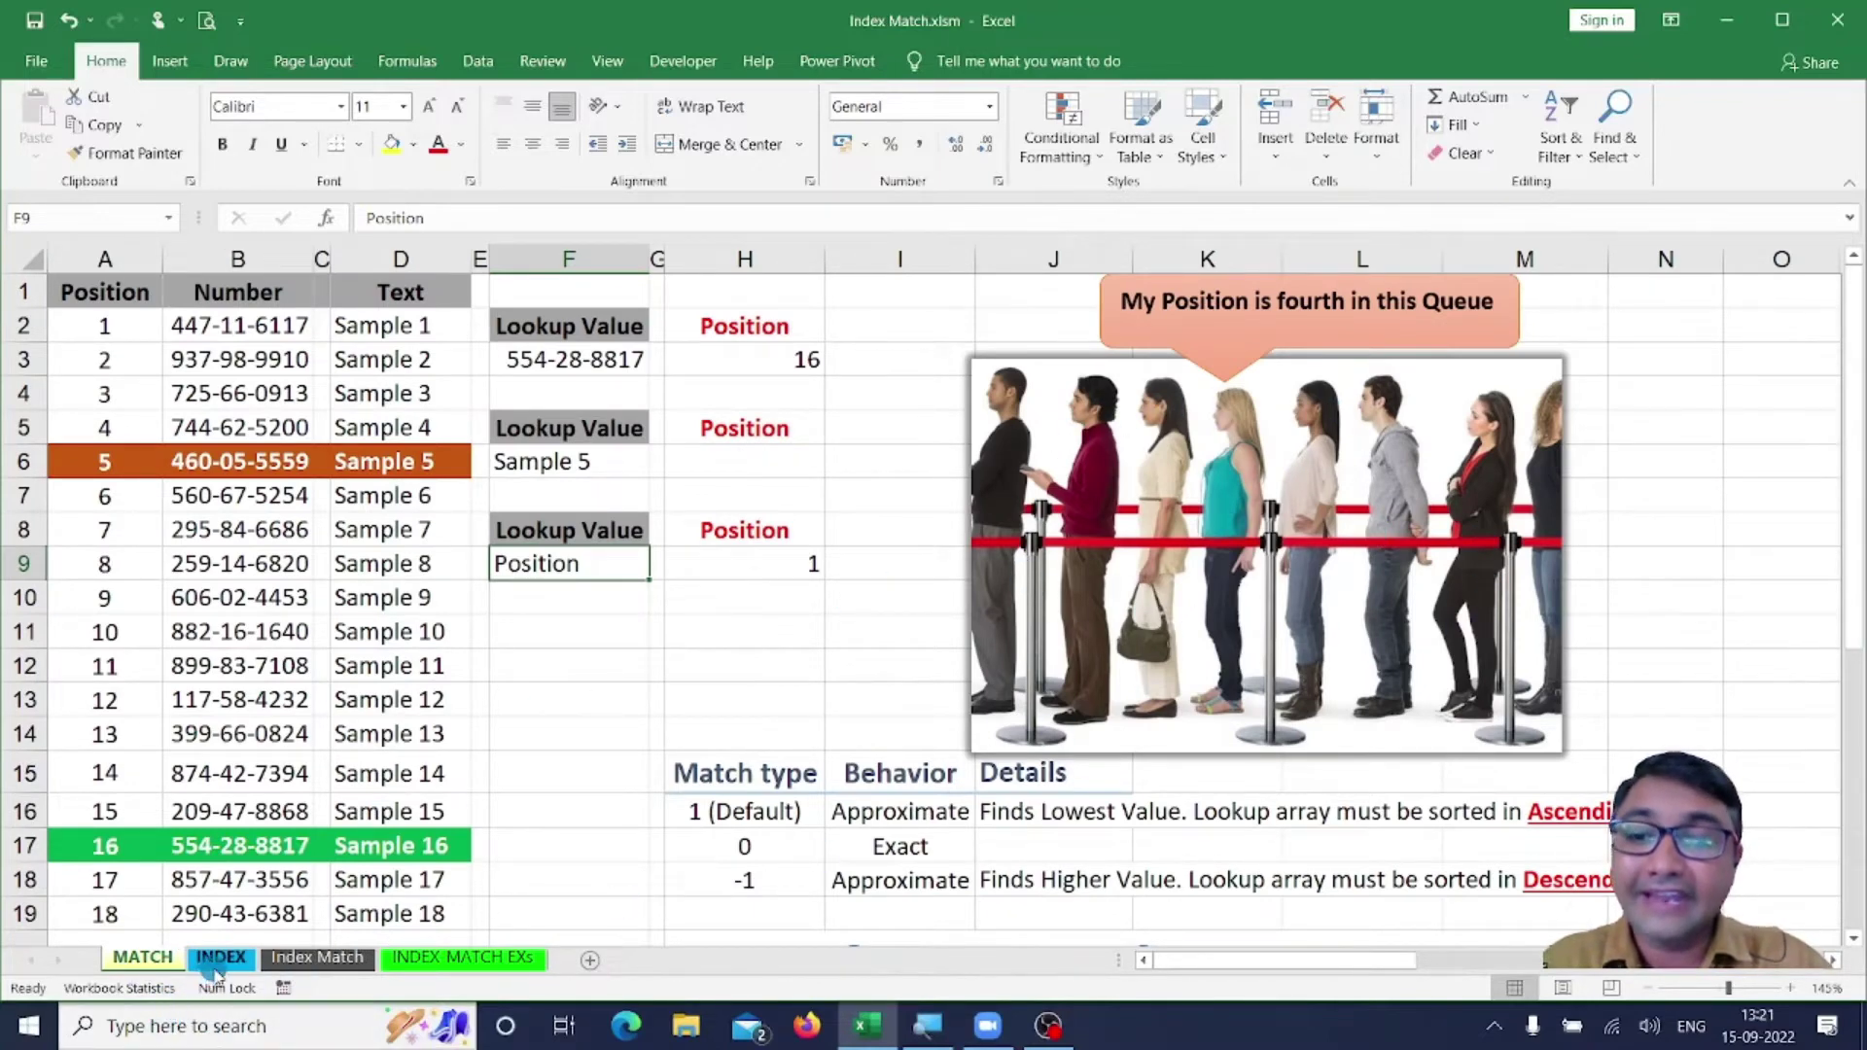
left_click(216, 961)
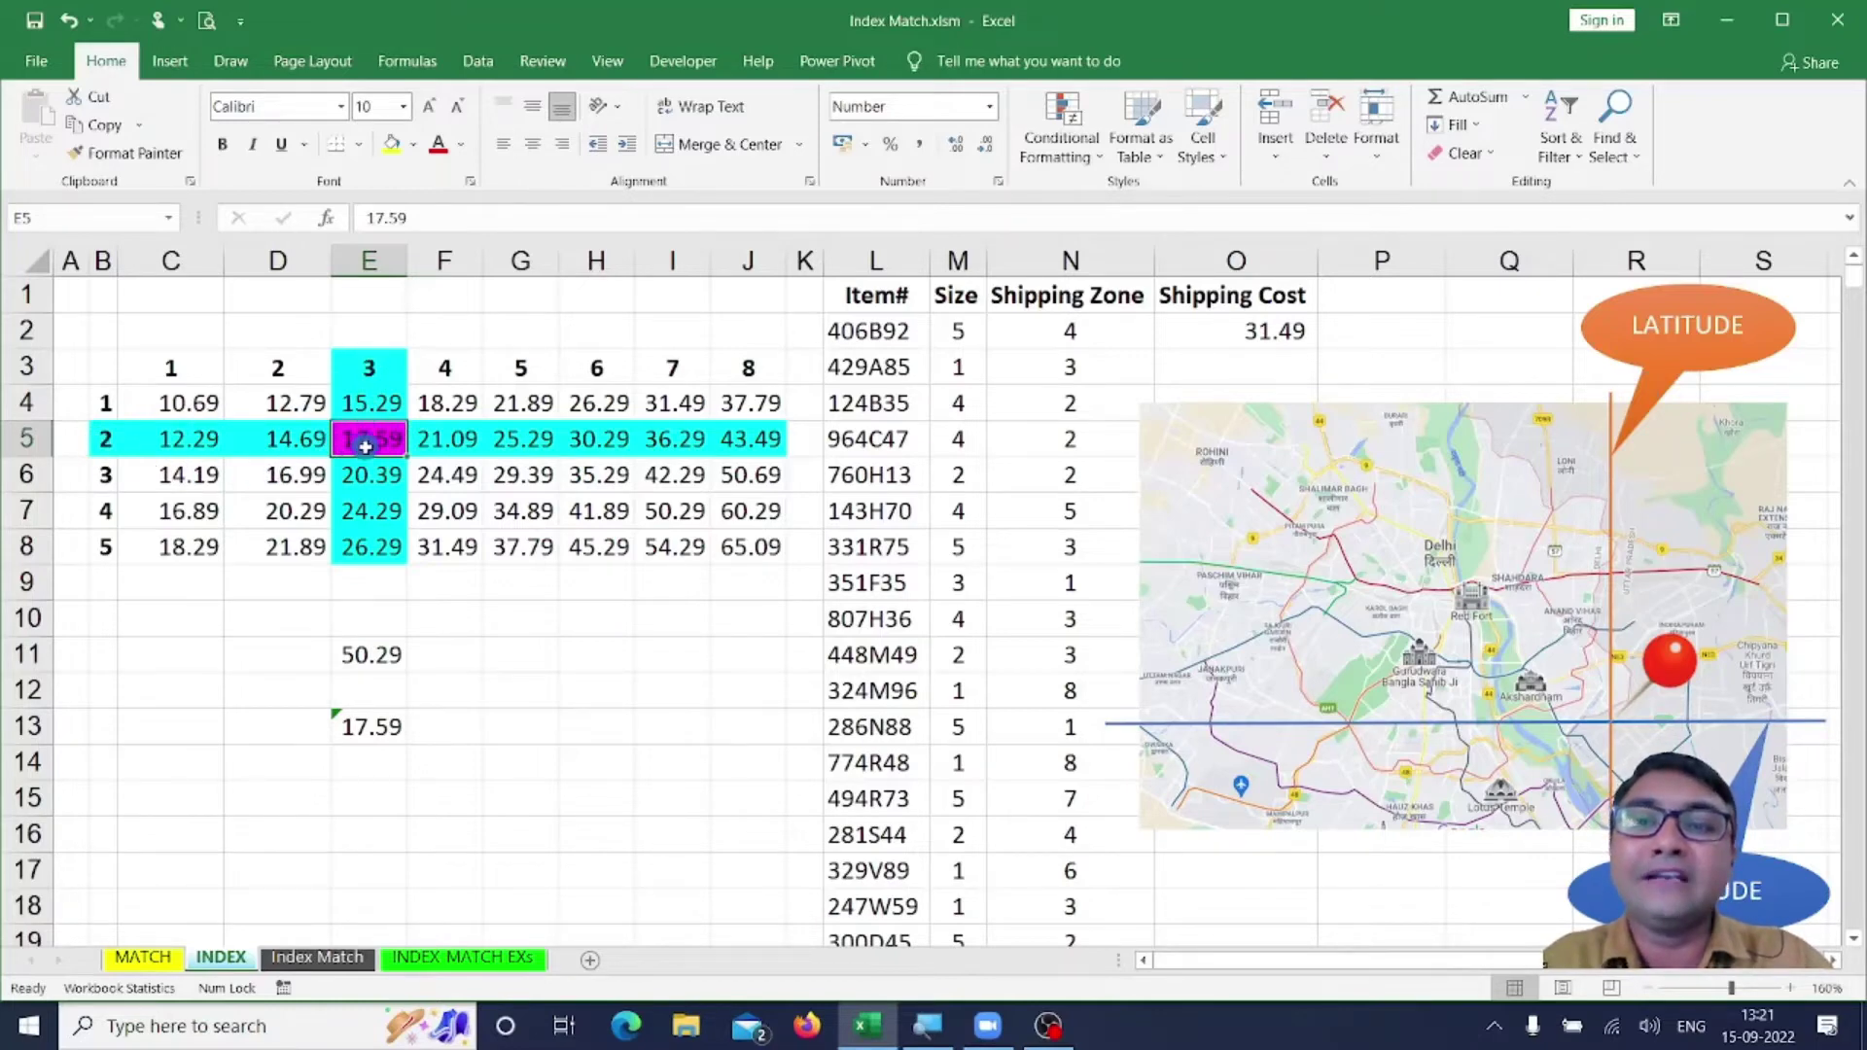
left_click(142, 958)
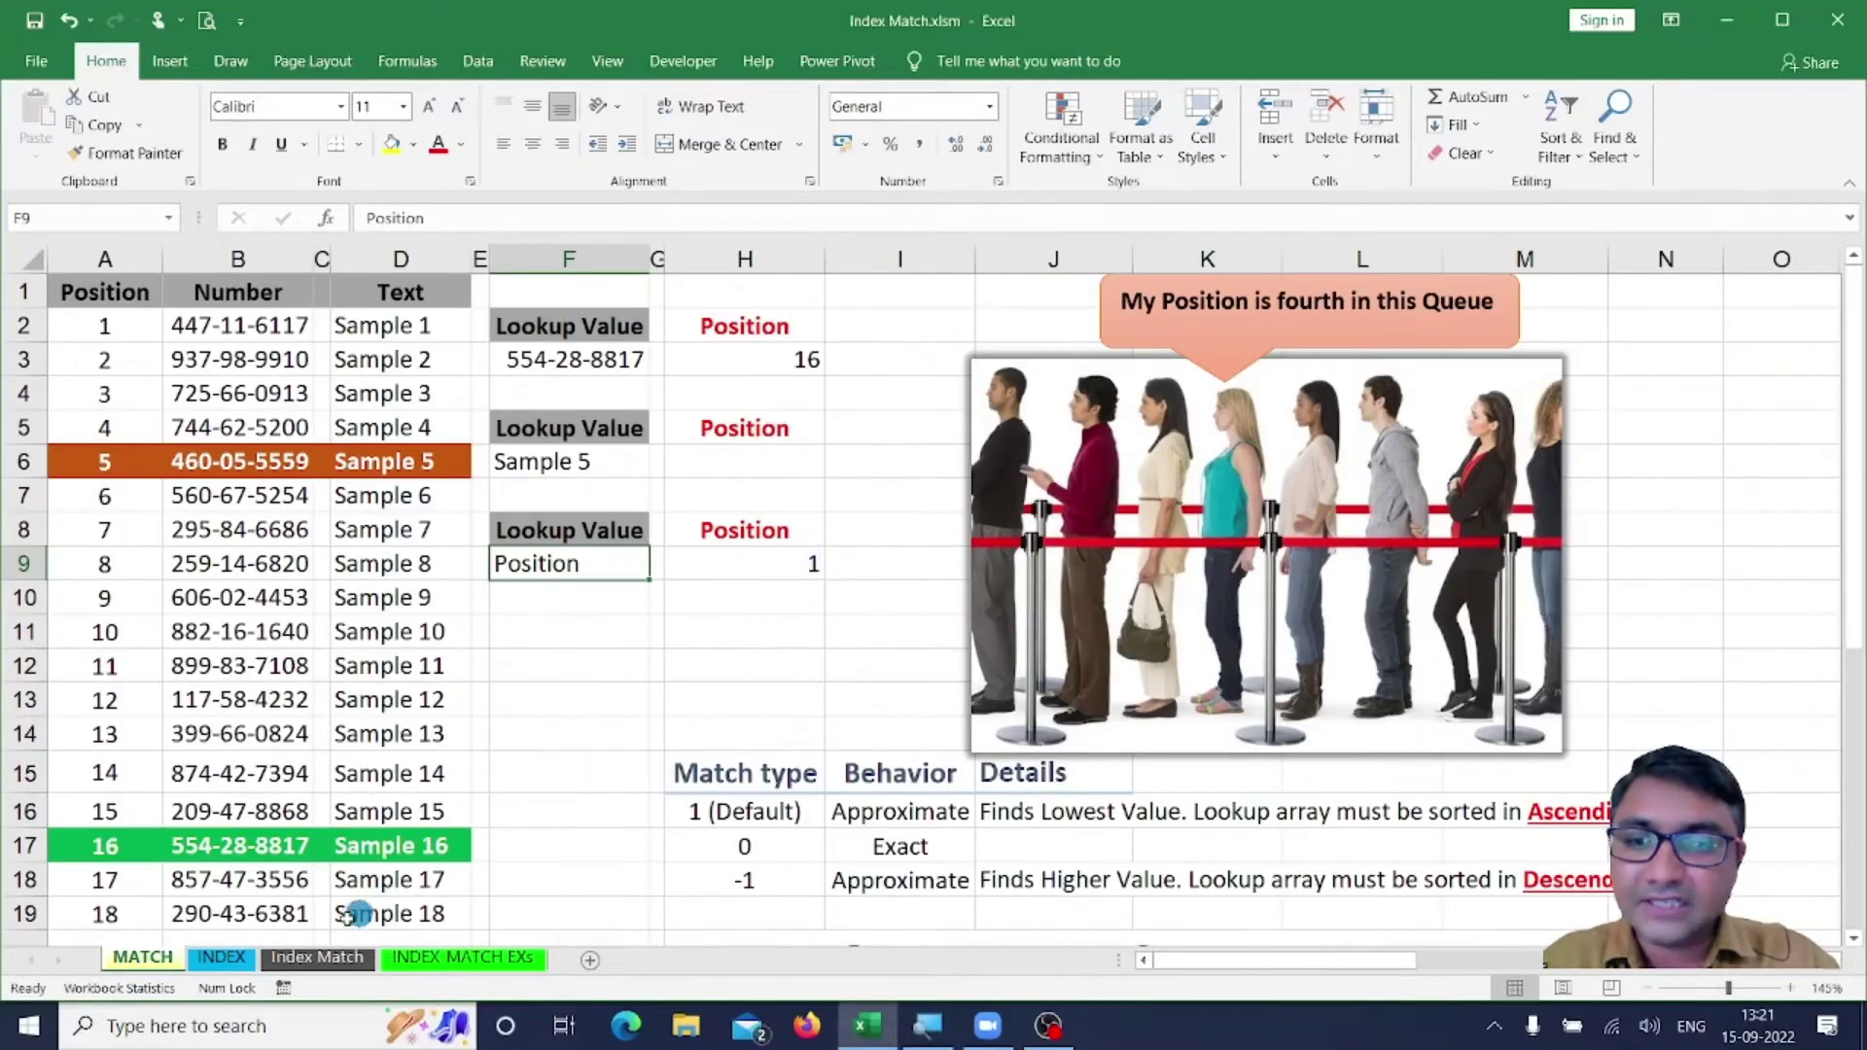
left_click(221, 958)
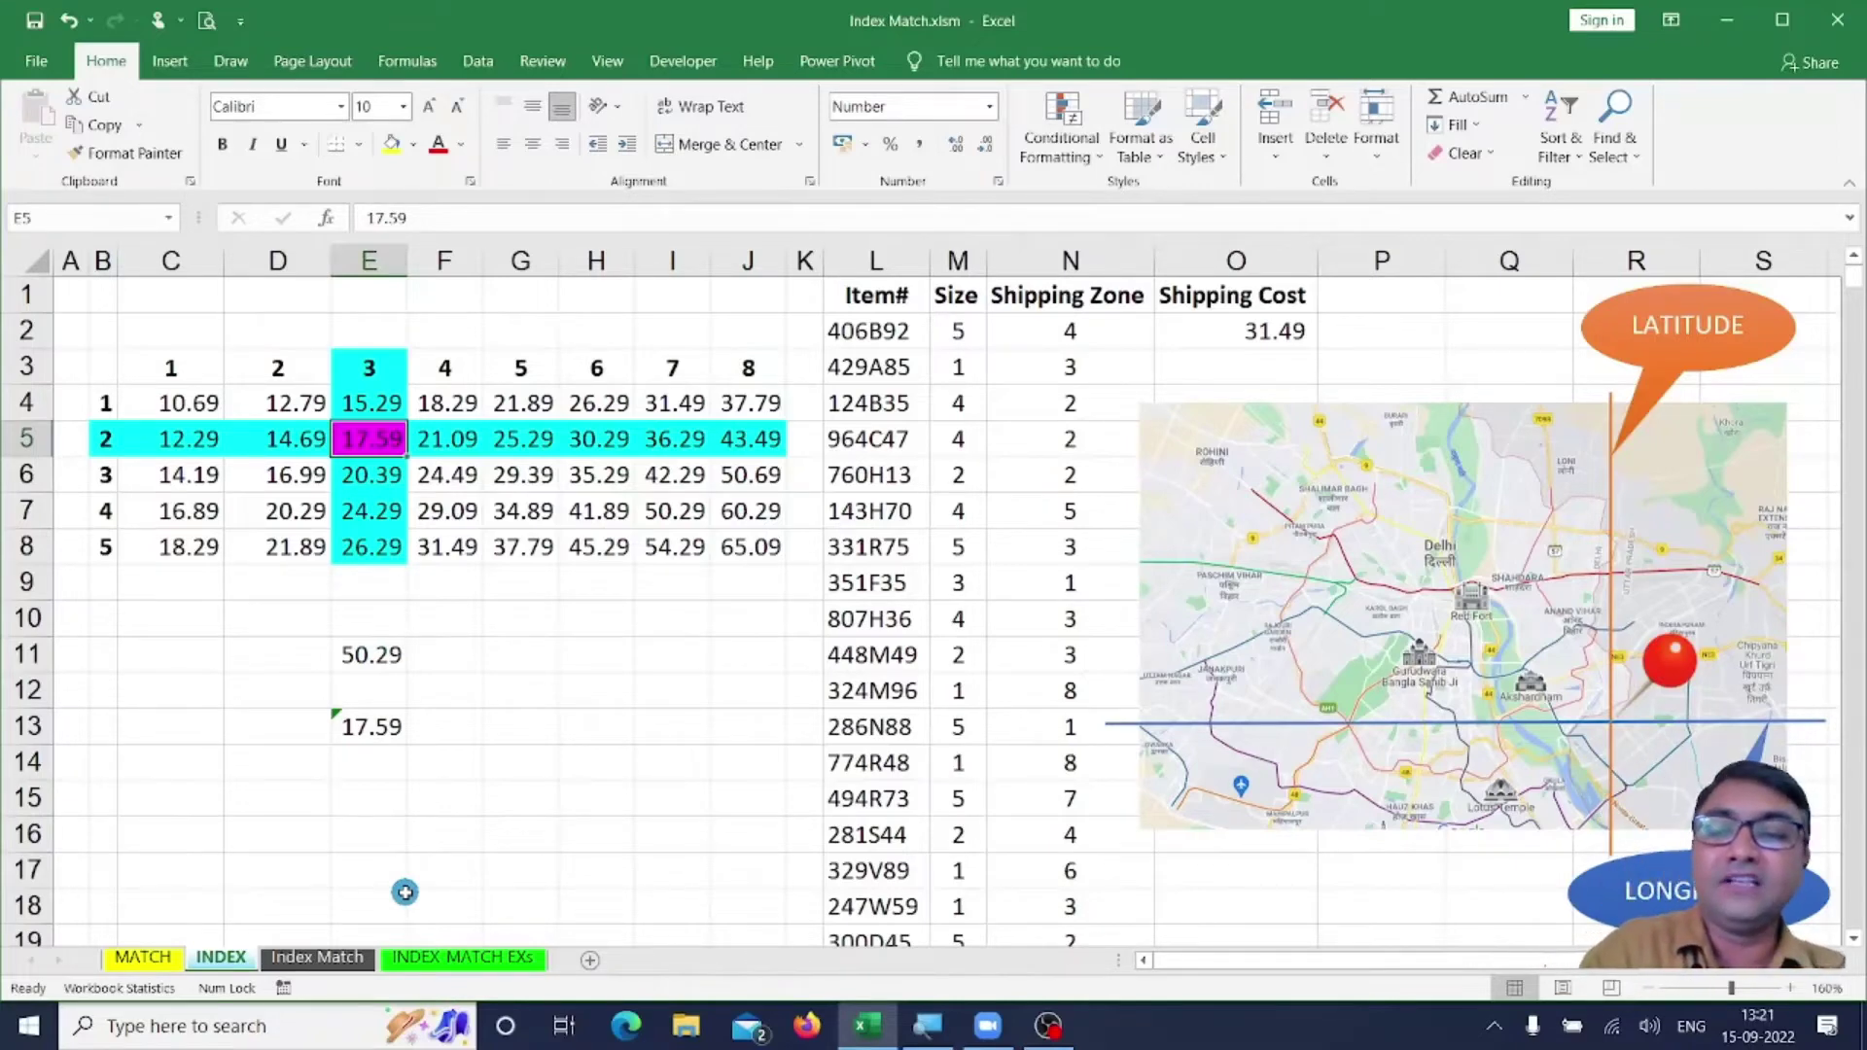
Open the Index Match sheet and examine the table C3:E19 and its Name, Special subject and Score columns.
left_click(332, 960)
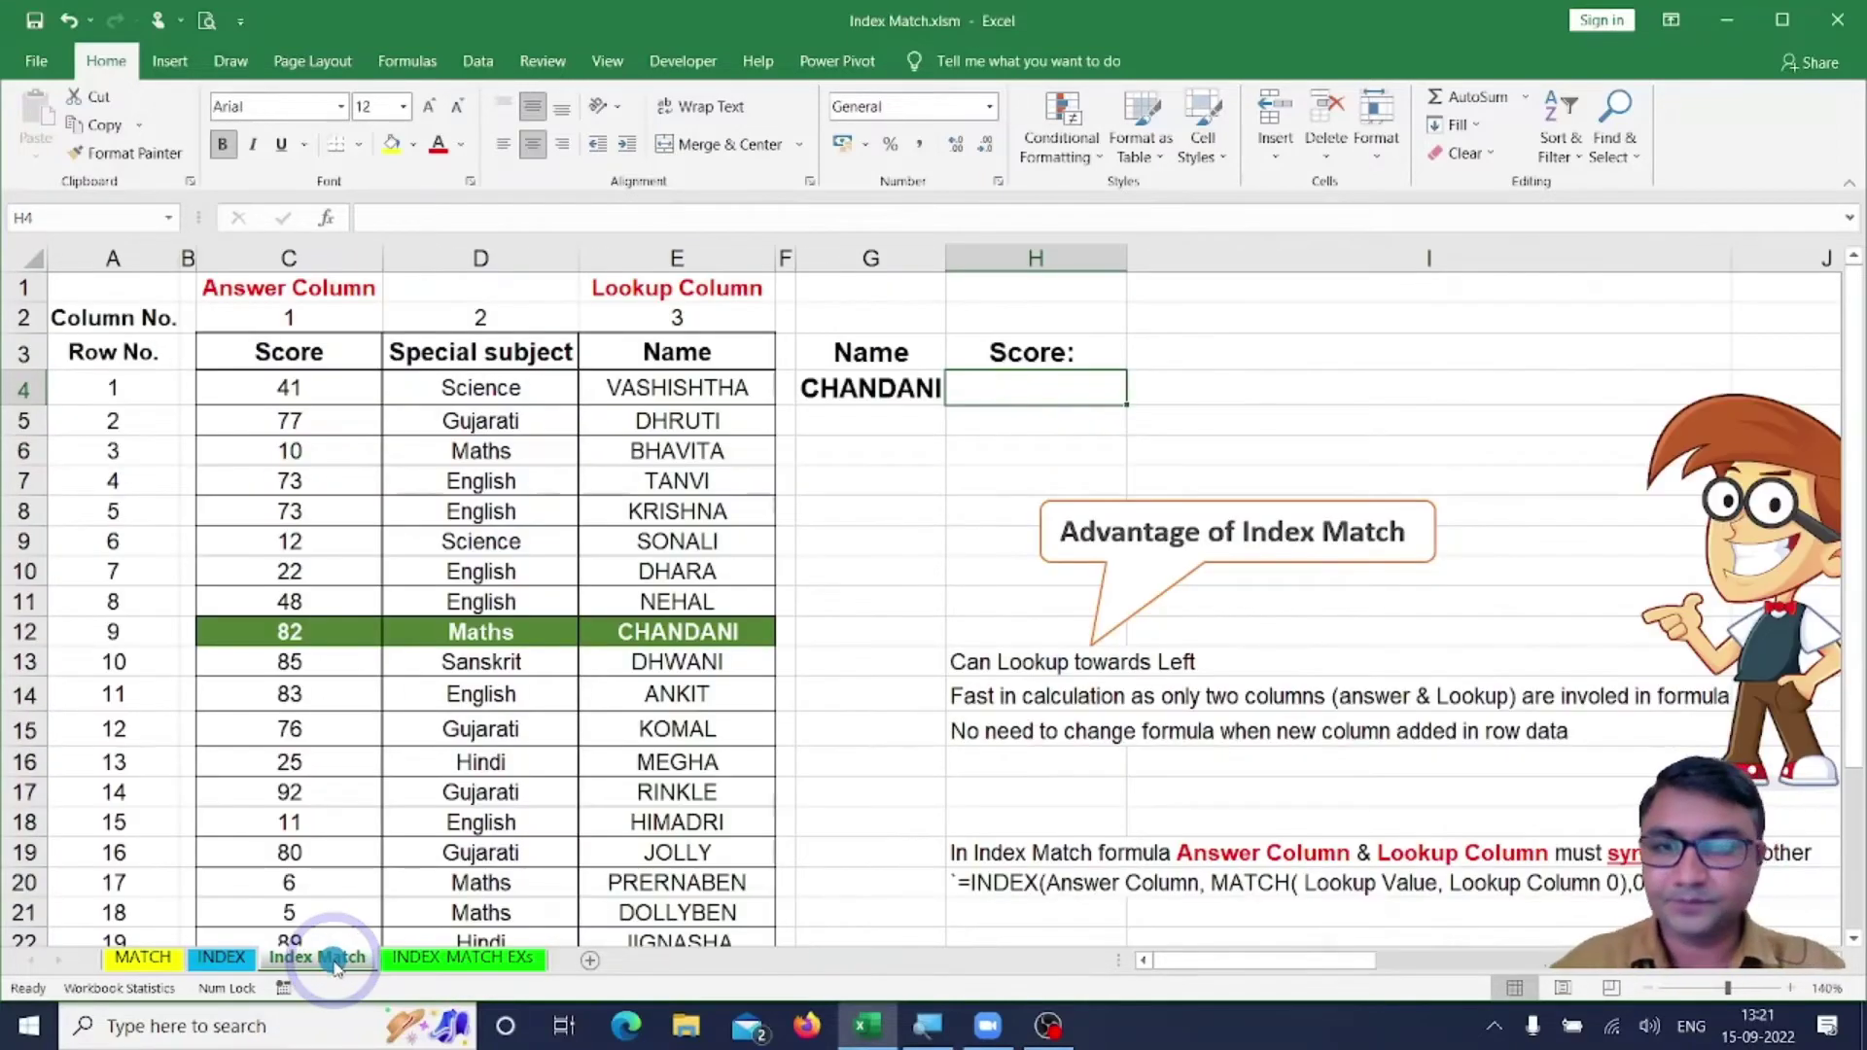
left_click_drag(291, 348, 655, 865)
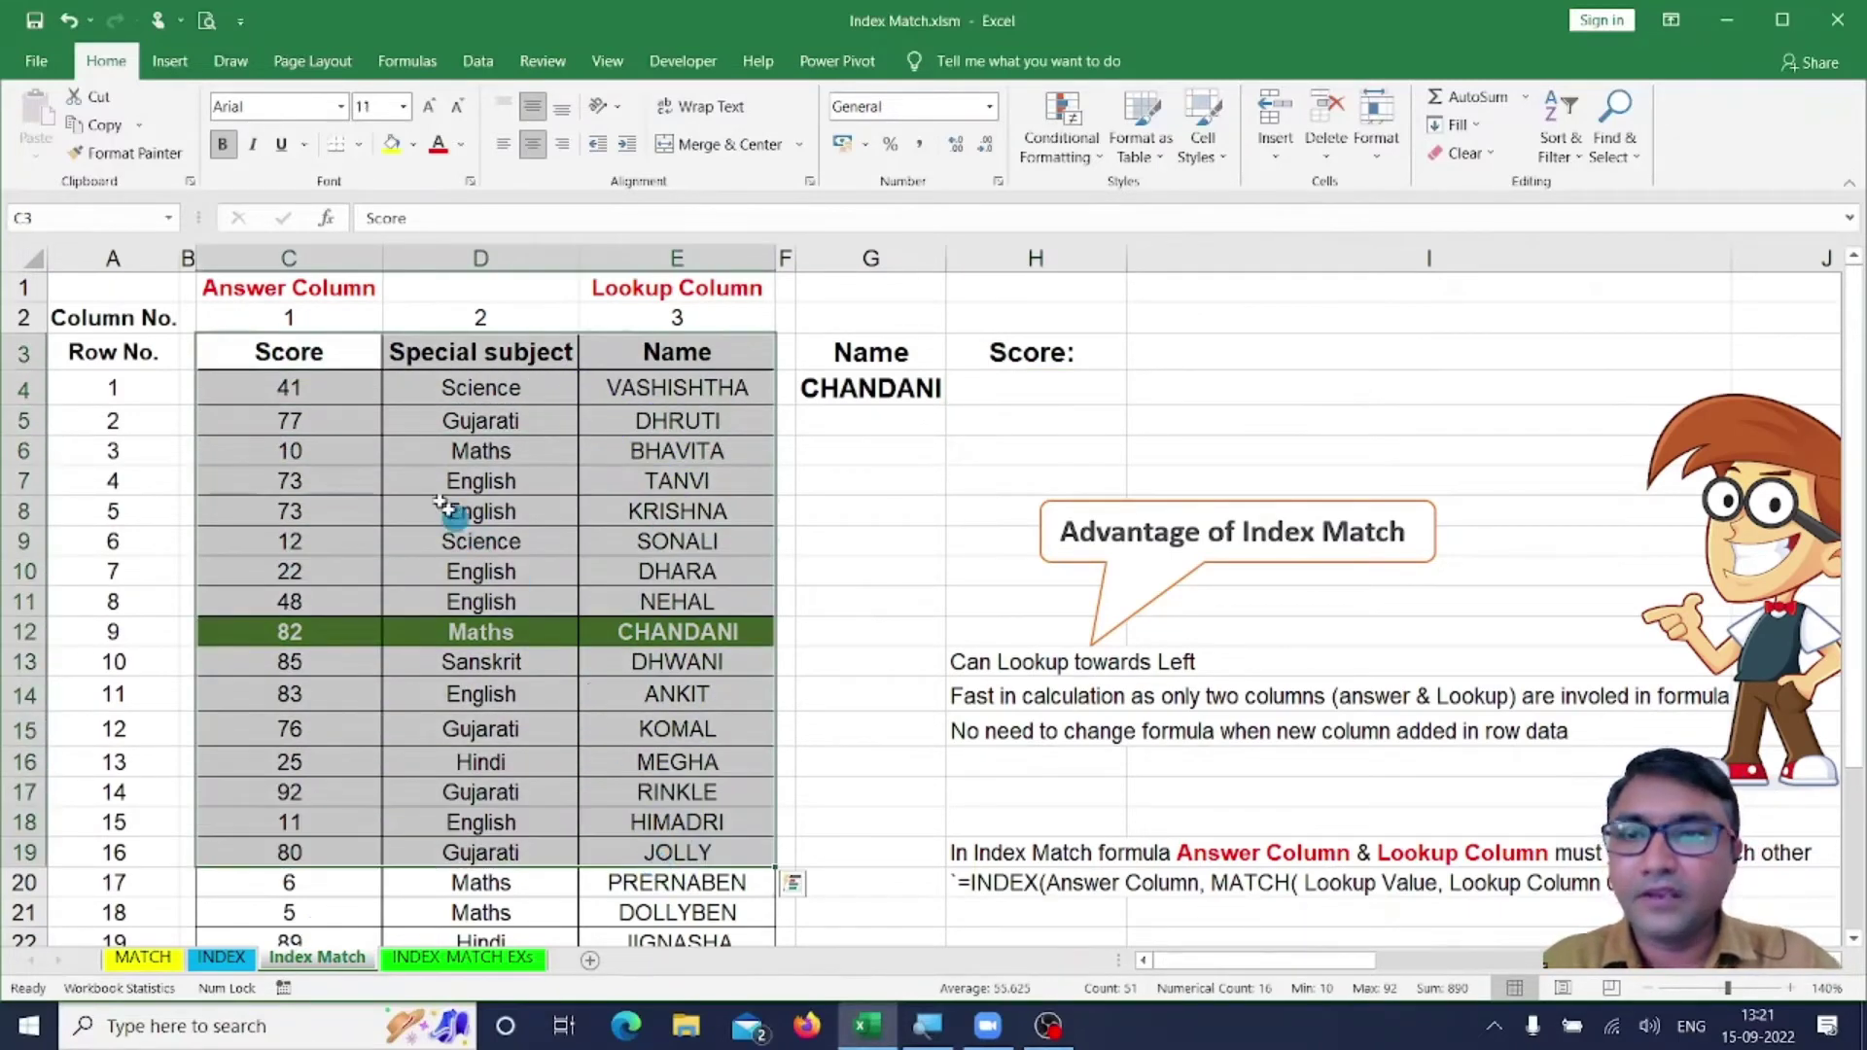
left_click(633, 387)
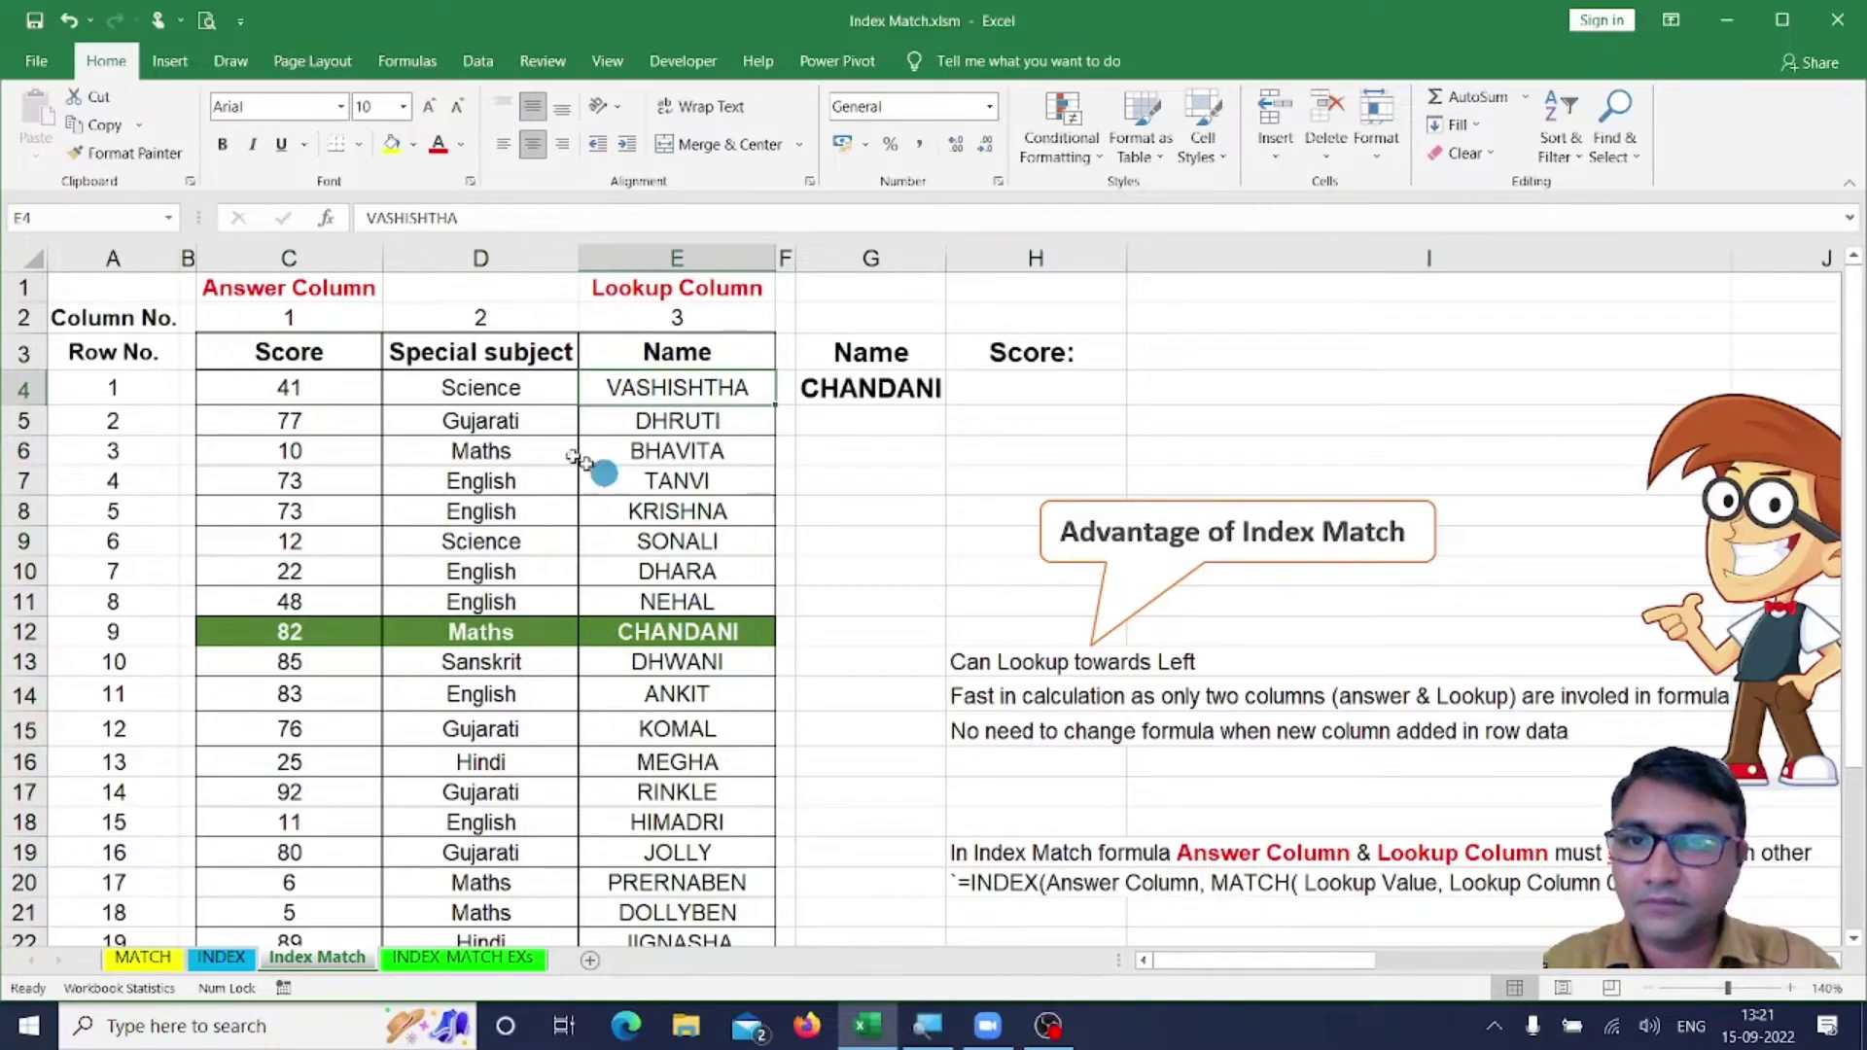
left_click_drag(482, 387, 487, 541)
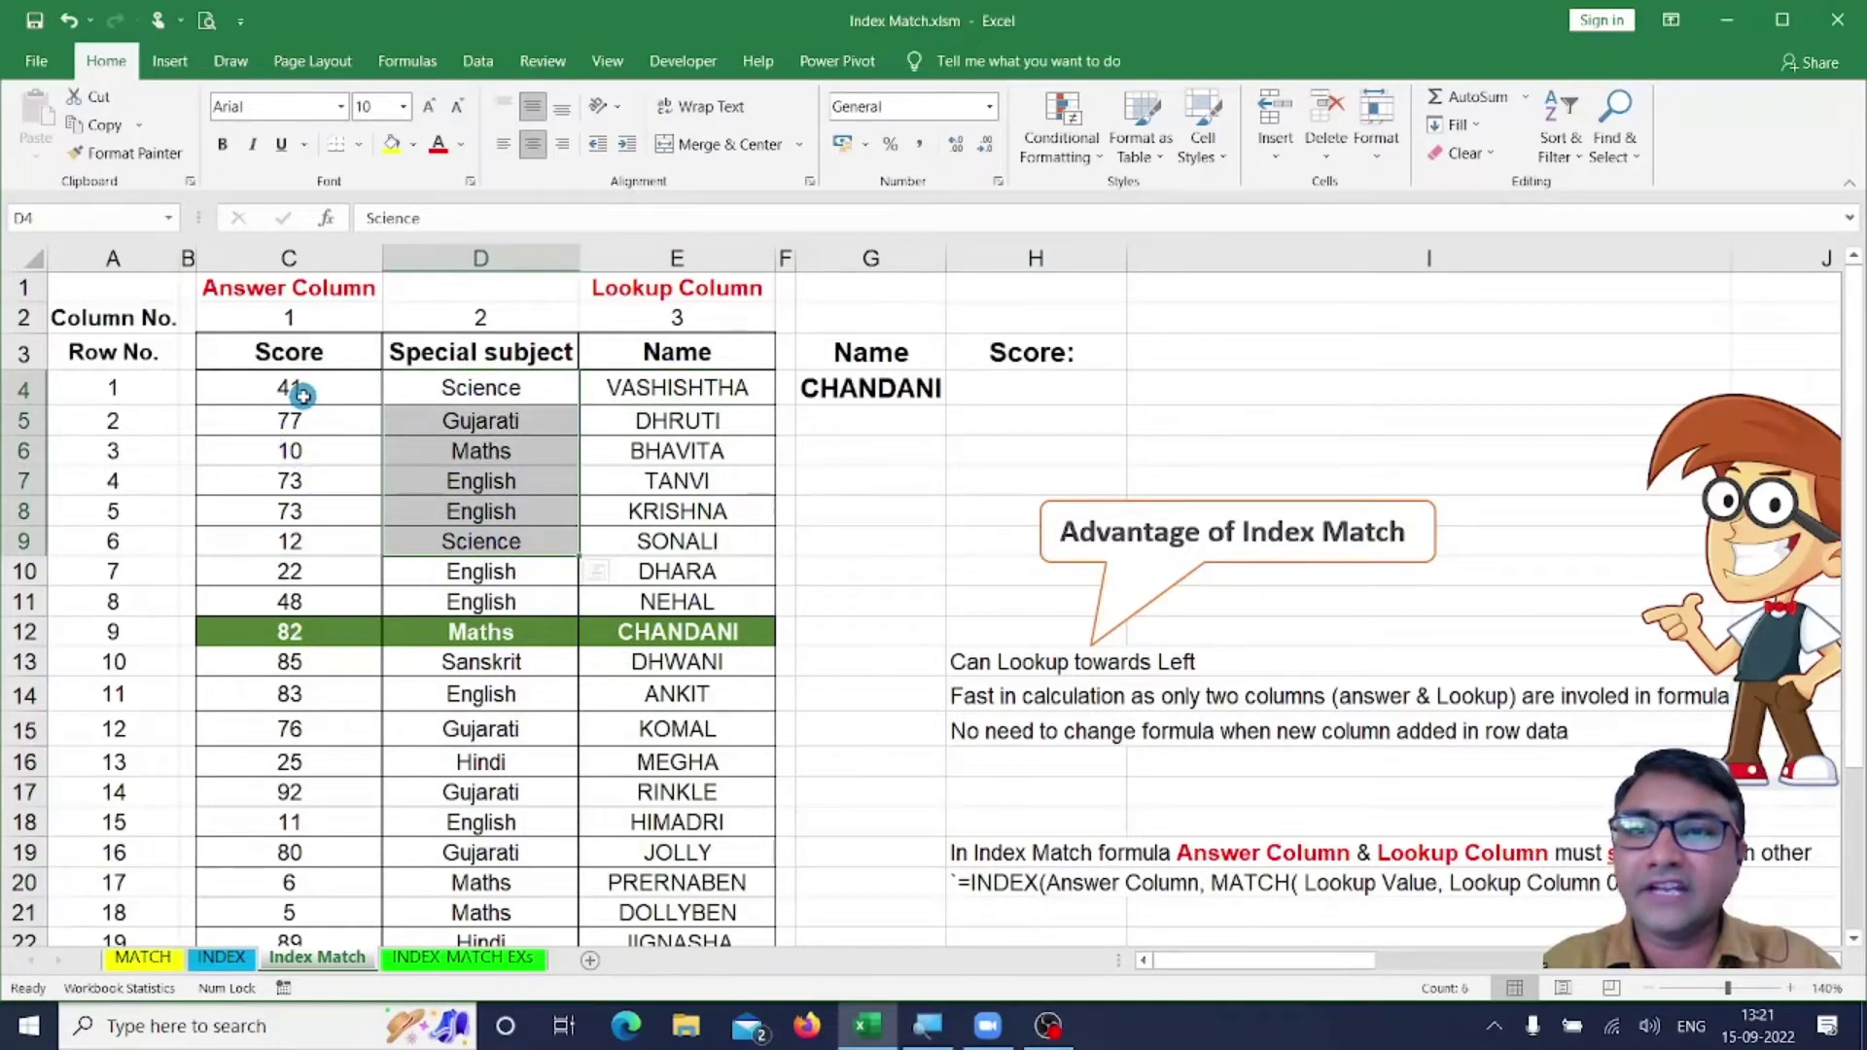
left_click_drag(359, 388, 283, 596)
left_click(707, 492)
Underline the lookup name and frame the Name column in red, draw a rightward red and a leftward blue arrow, and clear the annotations.
key("ctrl+2")
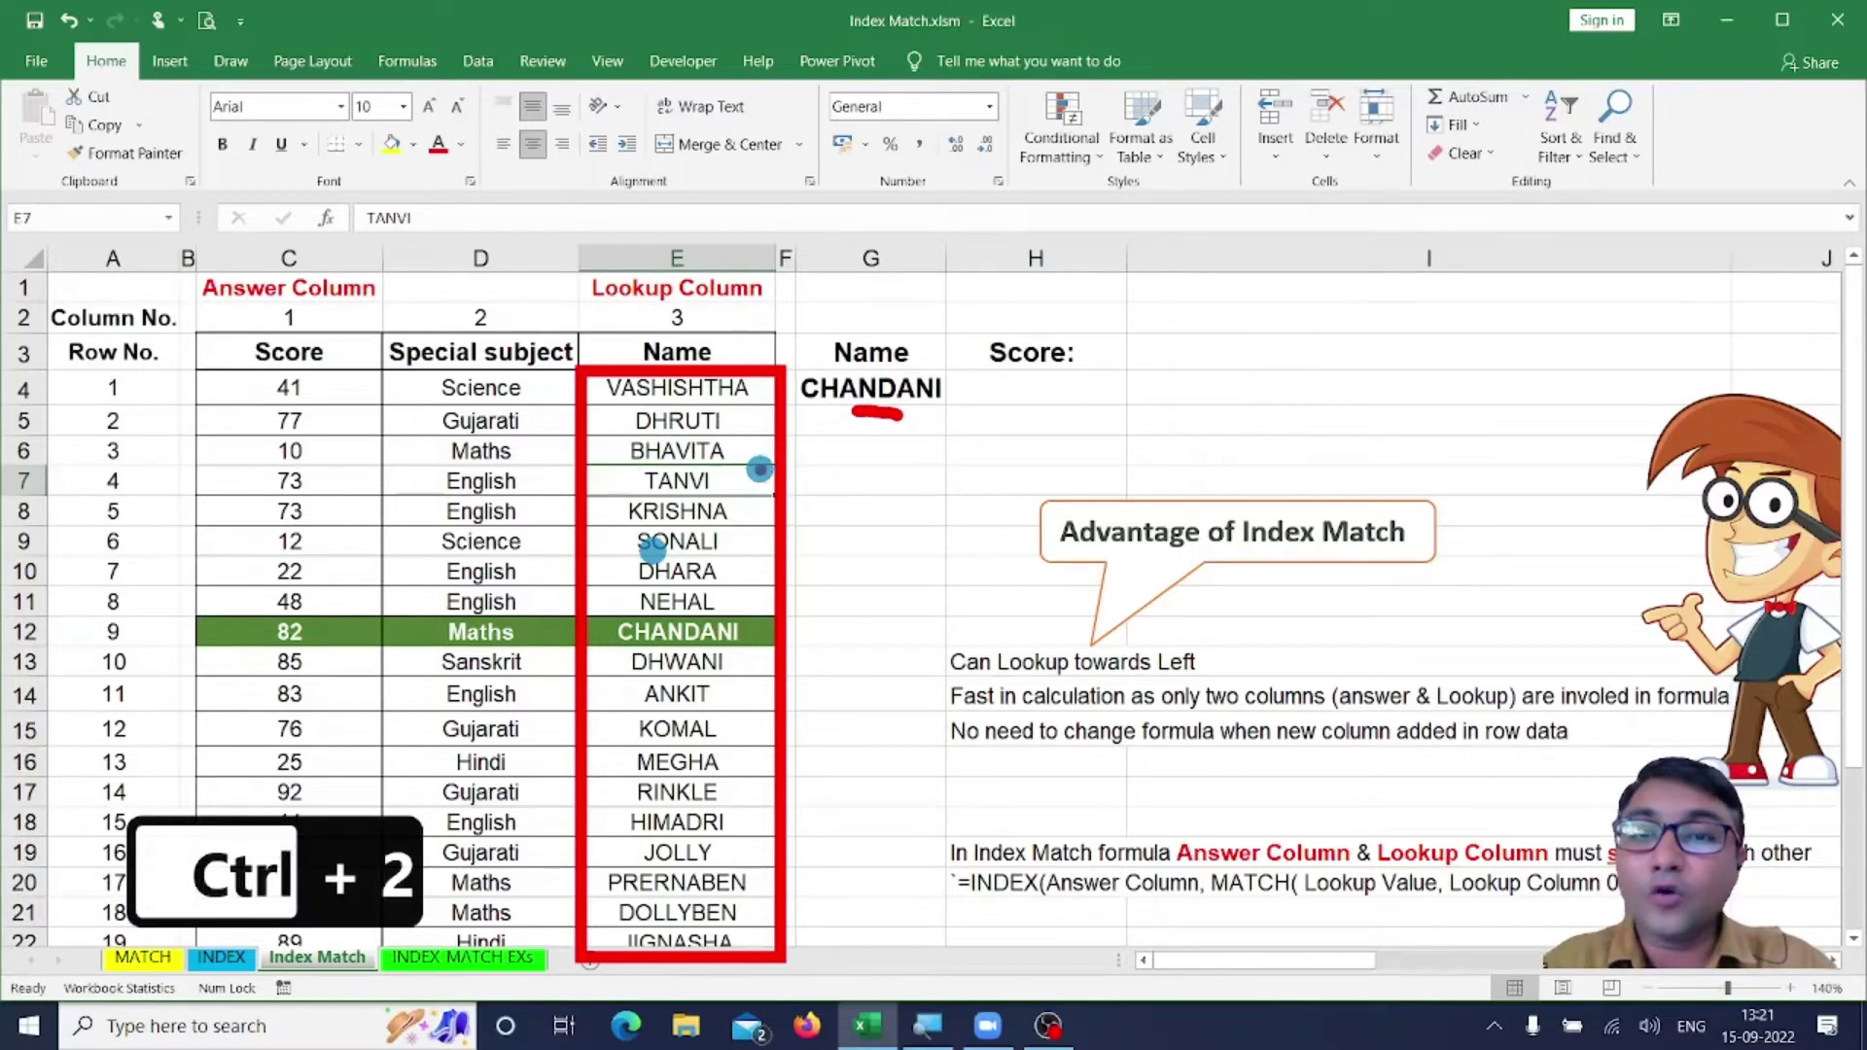
mouse_move(767, 468)
left_mouse_down()
mouse_move(452, 493)
mouse_move(450, 470)
left_mouse_up()
key("b")
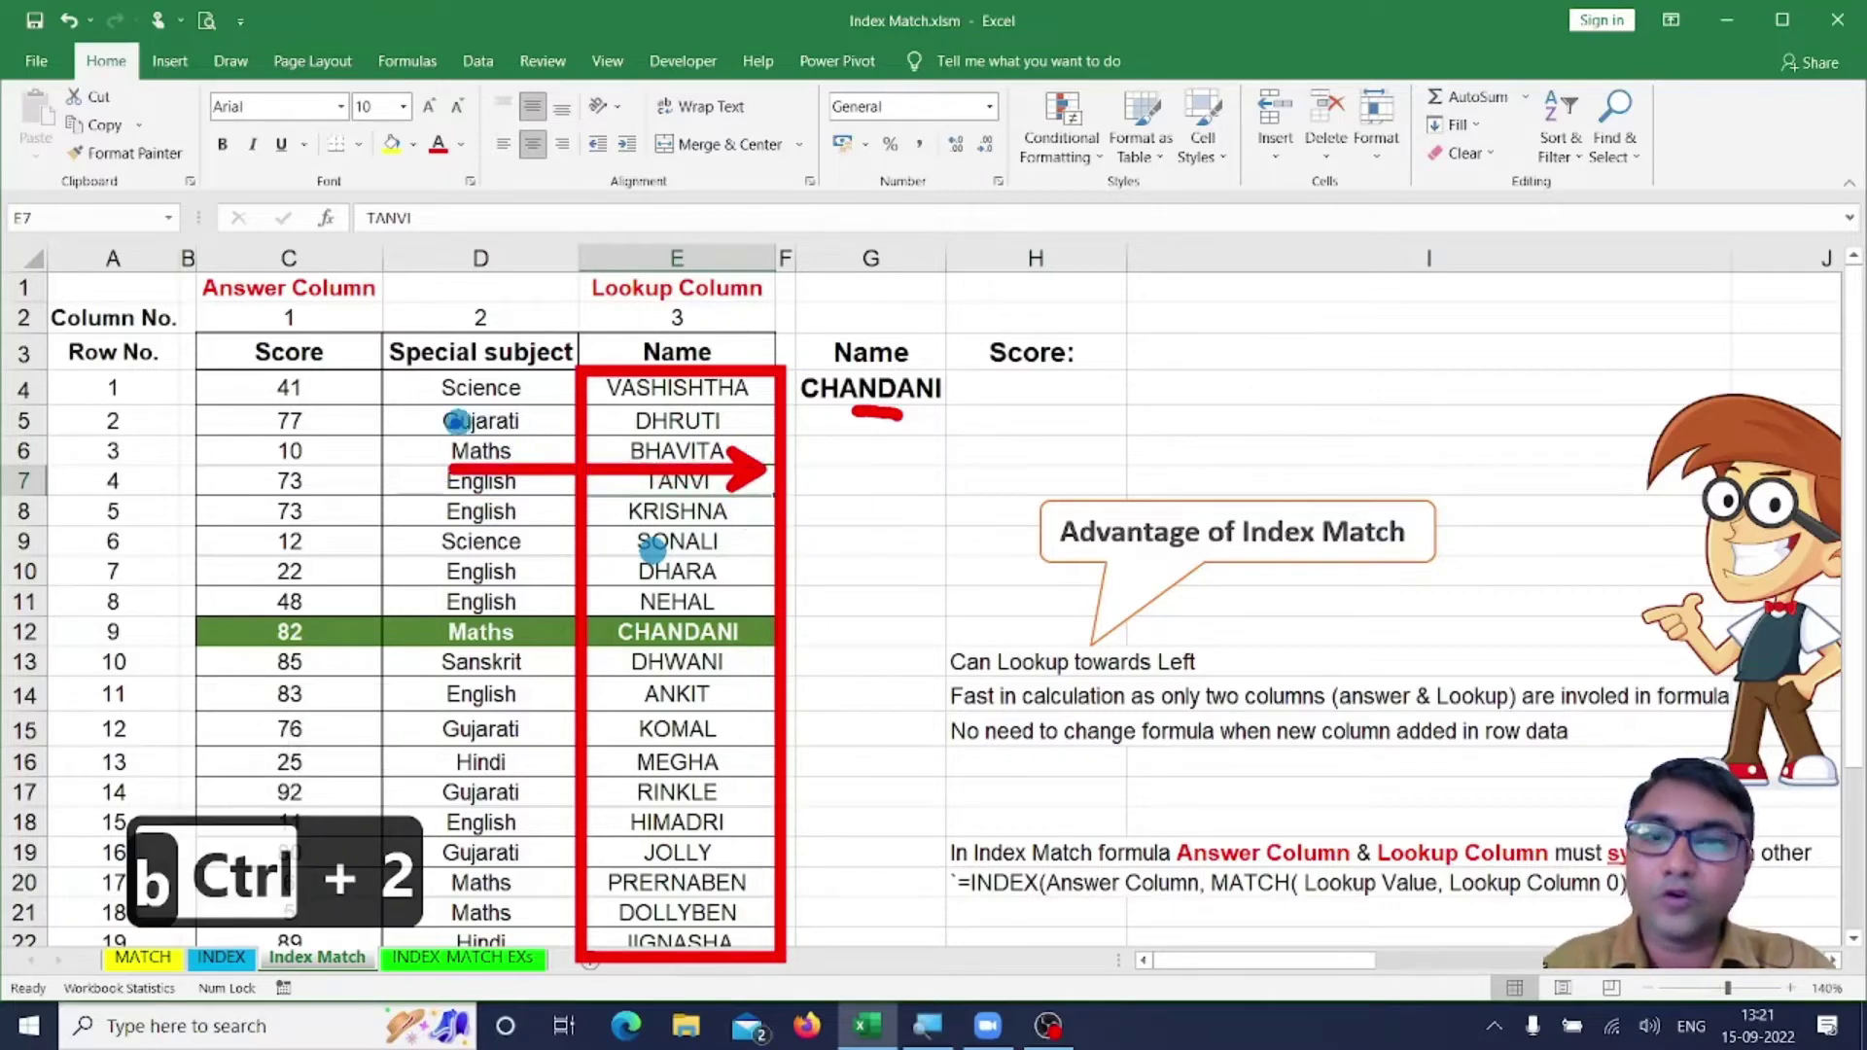
left_click_drag(320, 408, 680, 407)
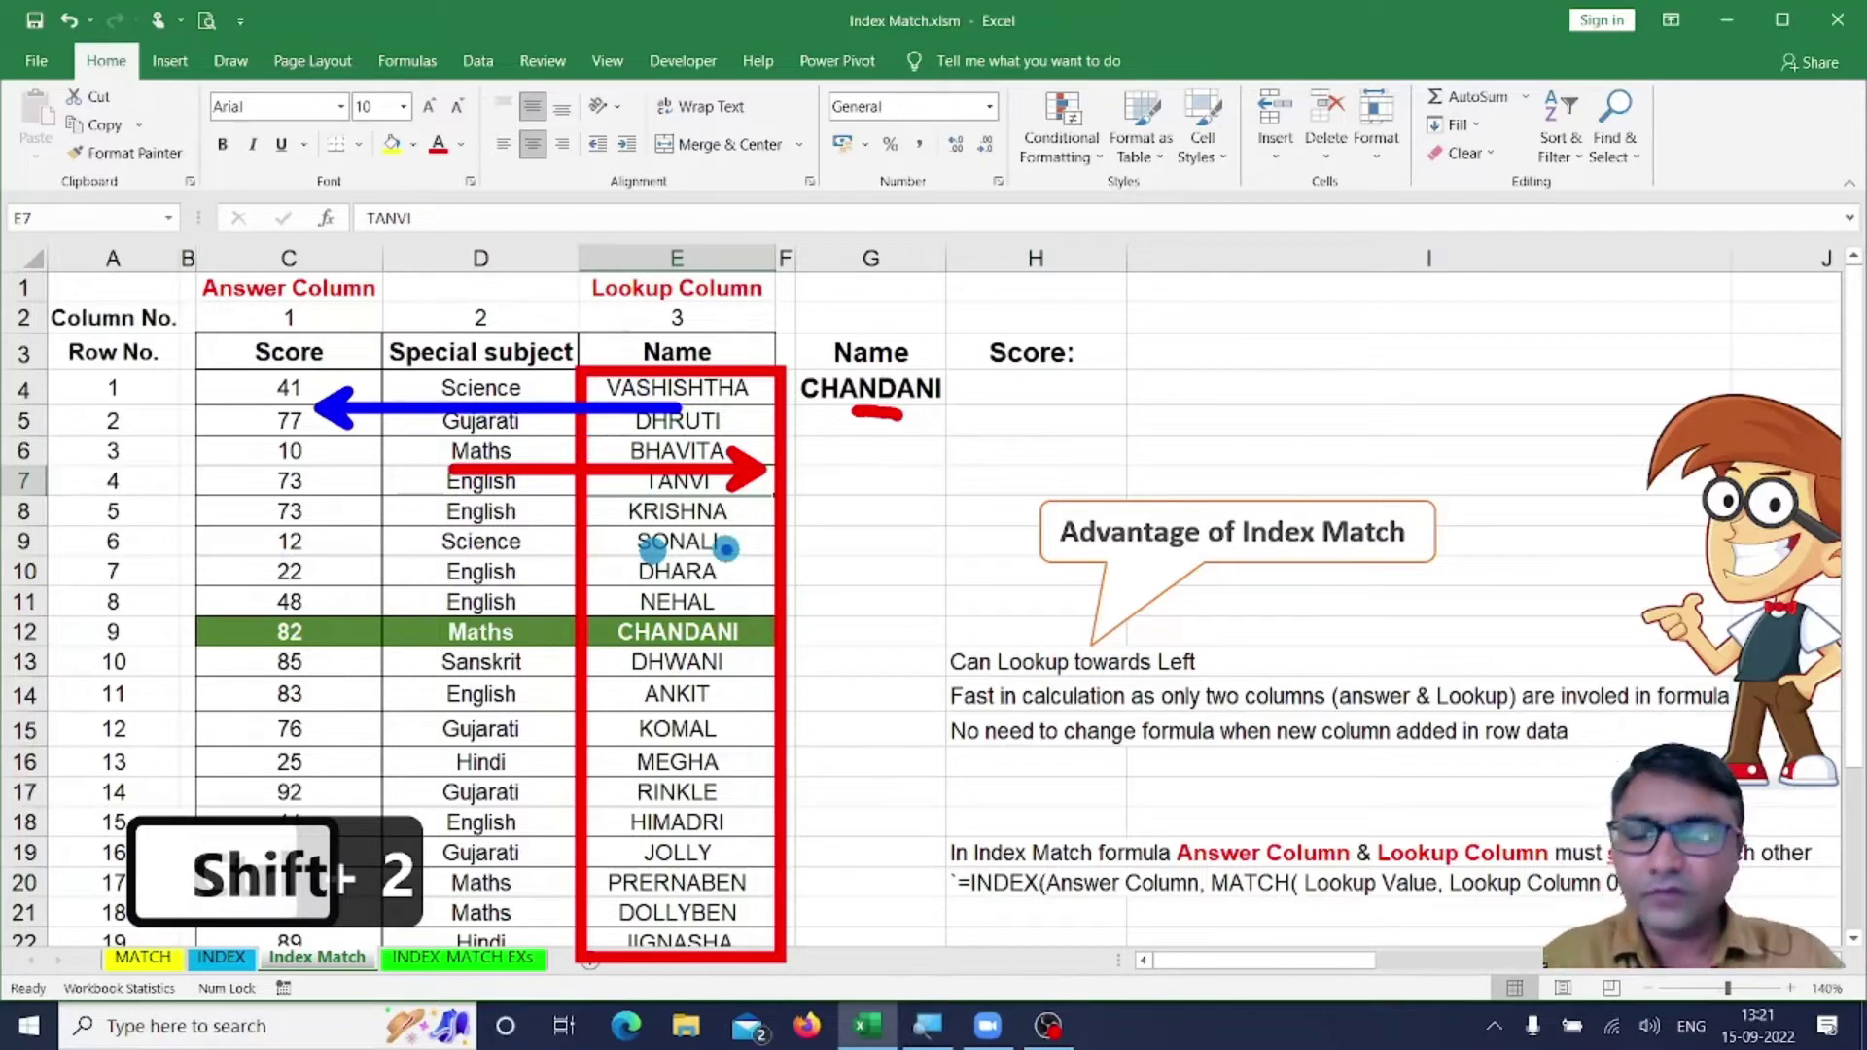
key("Escape")
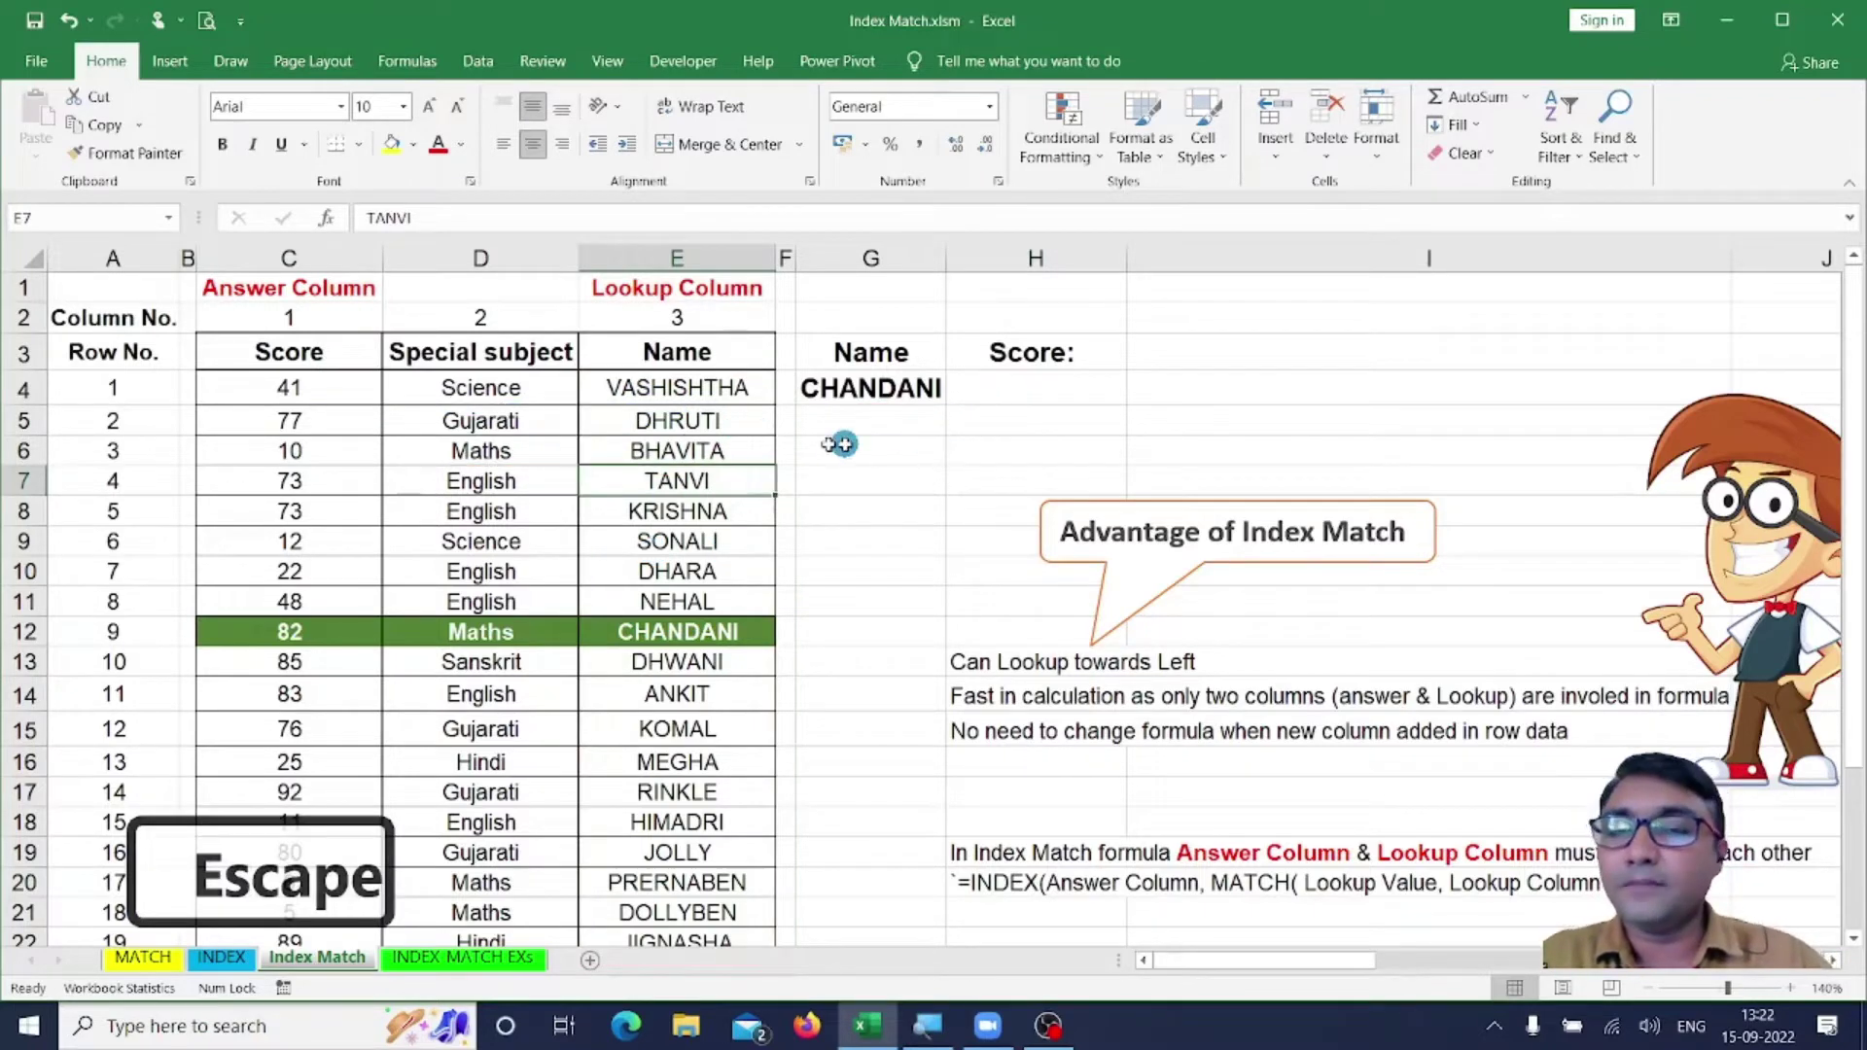
Draw a horizontal arrow across the Special subject column toward the Name column's data, clear it, and select the lookup name in G4.
key("ctrl+2")
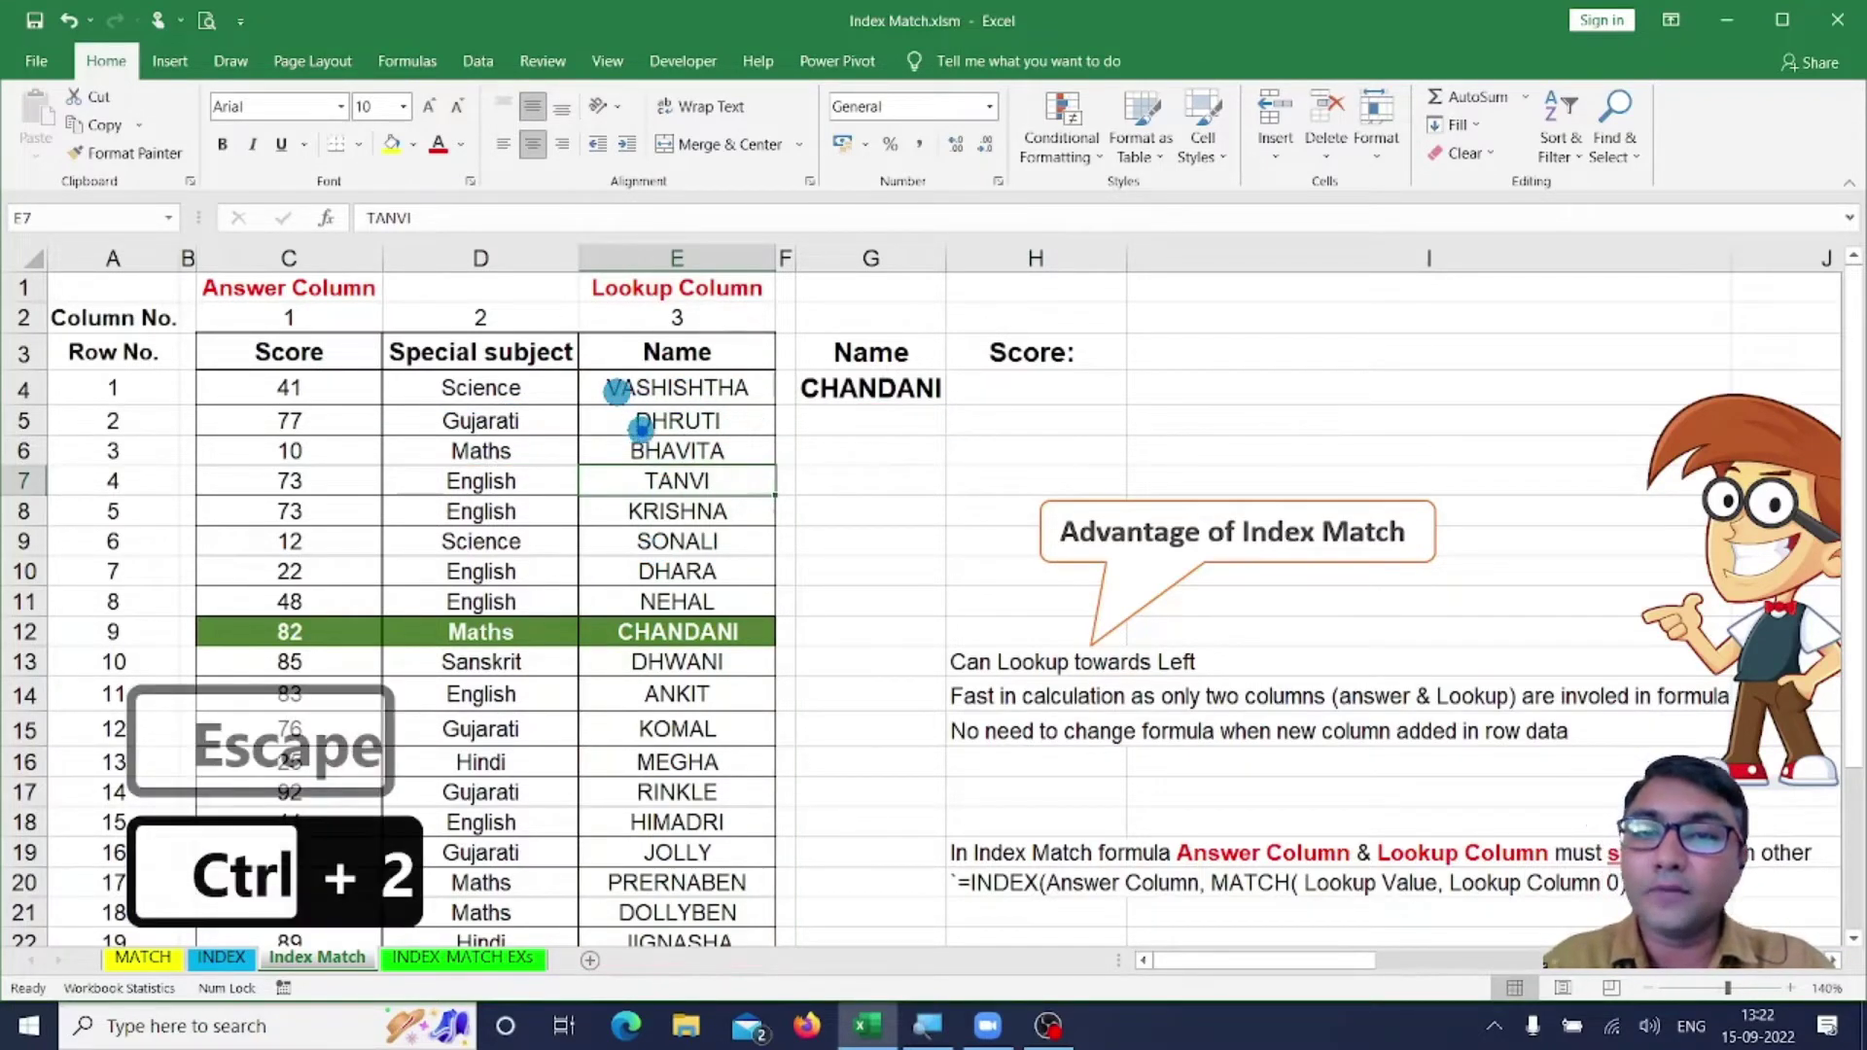
key("shift+2")
mouse_move(377, 457)
left_mouse_down()
mouse_move(613, 436)
mouse_move(607, 458)
left_mouse_up()
key("Escape")
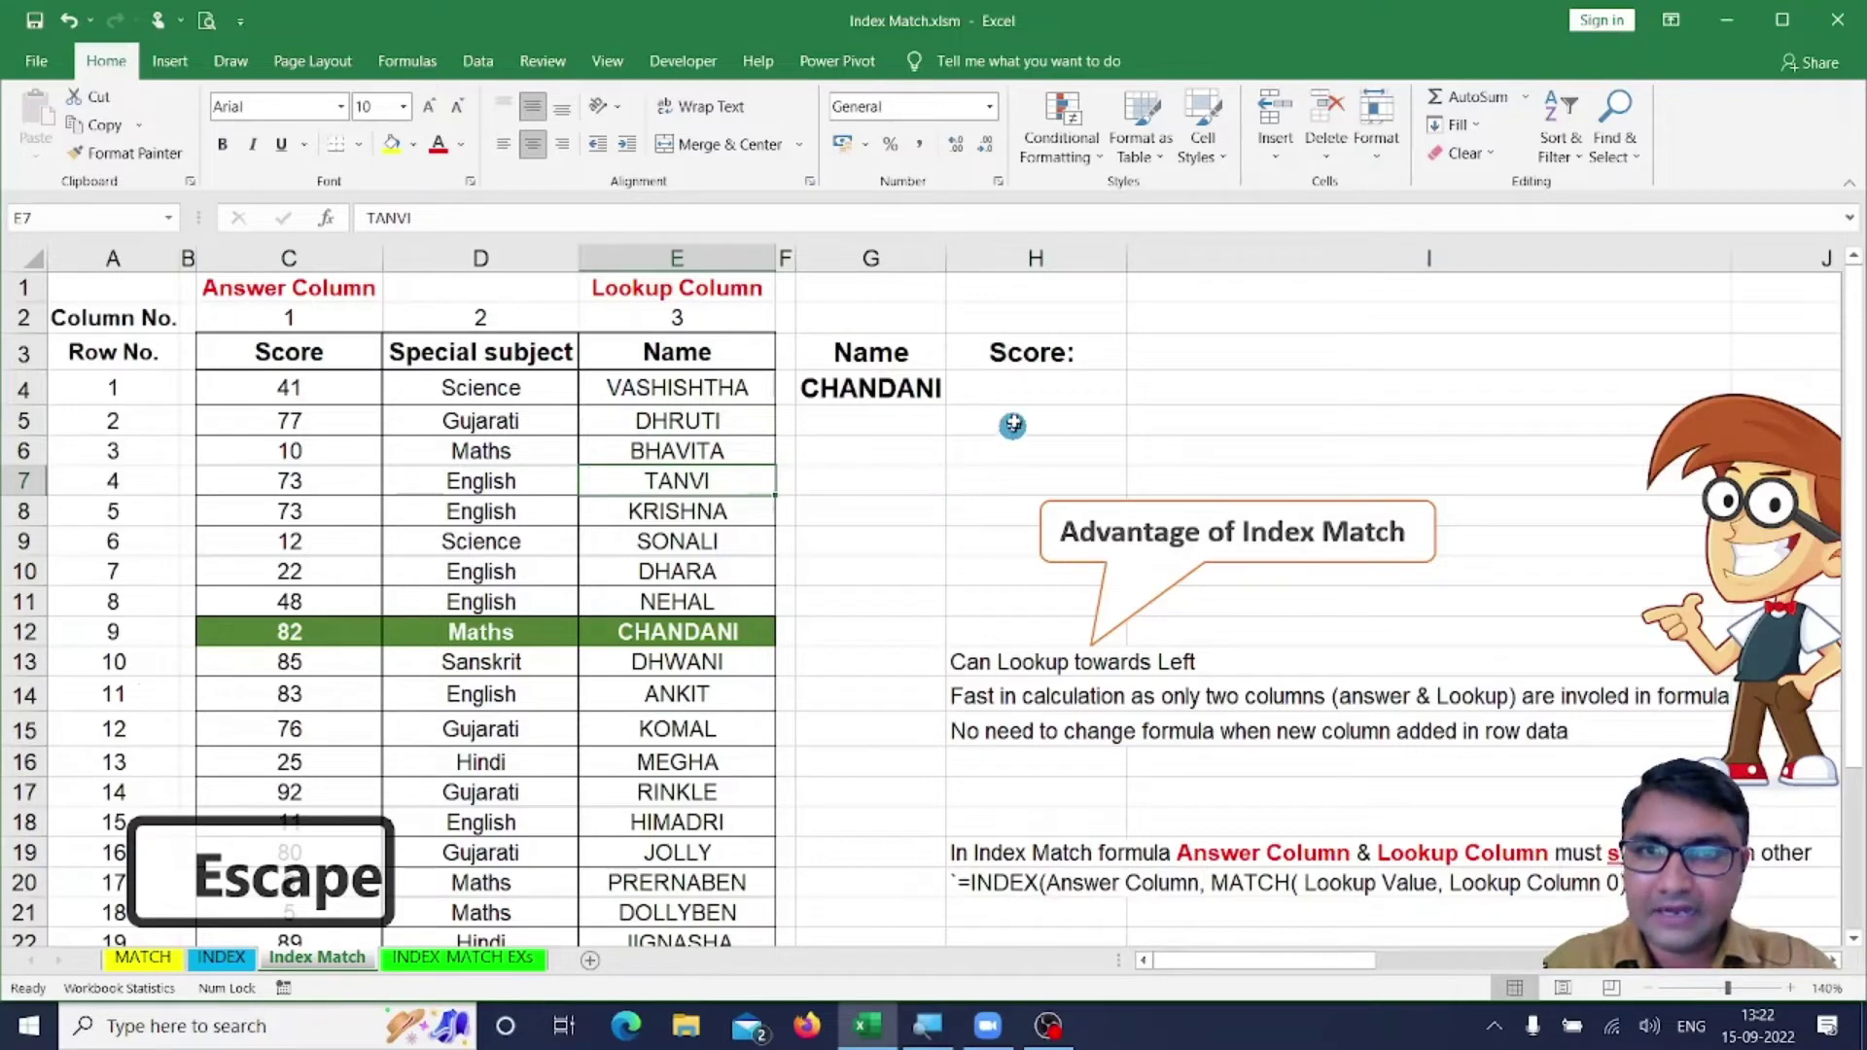
left_click(893, 397)
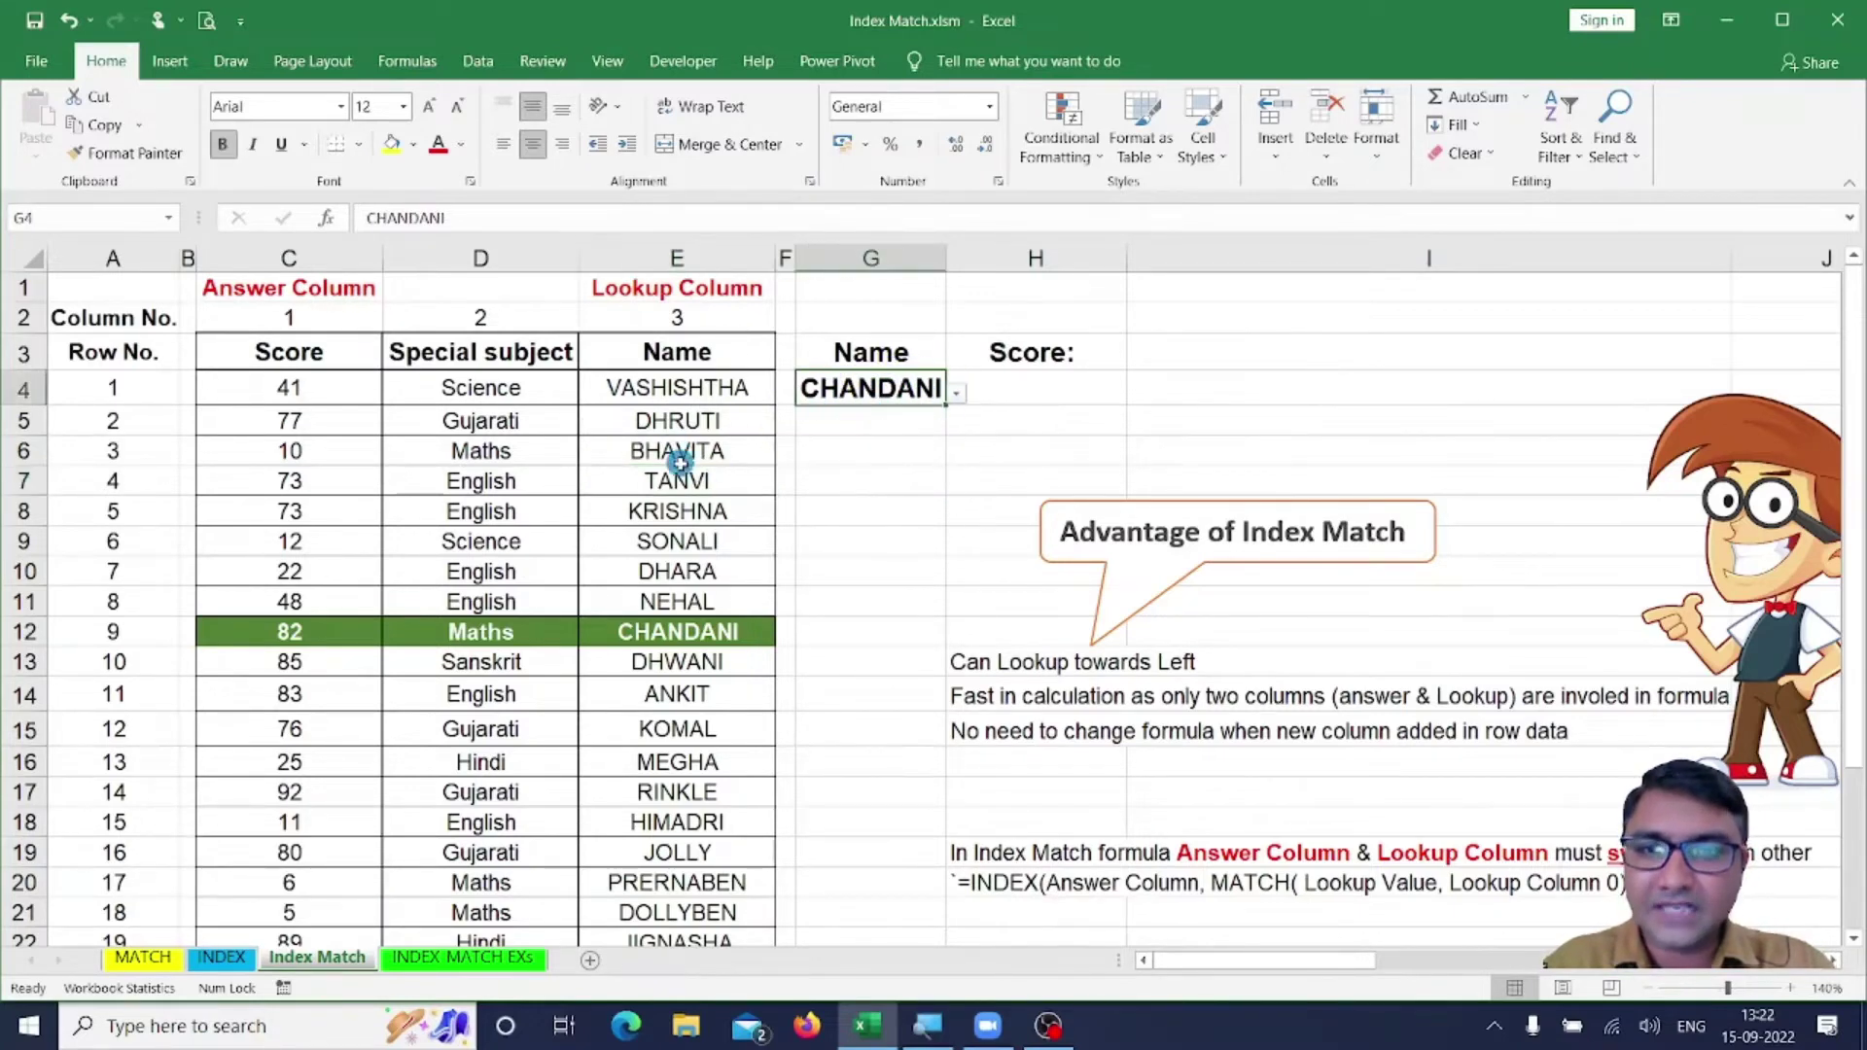
Enter the label INDEX in cell G6, correcting it to all capitals.
left_click(856, 449)
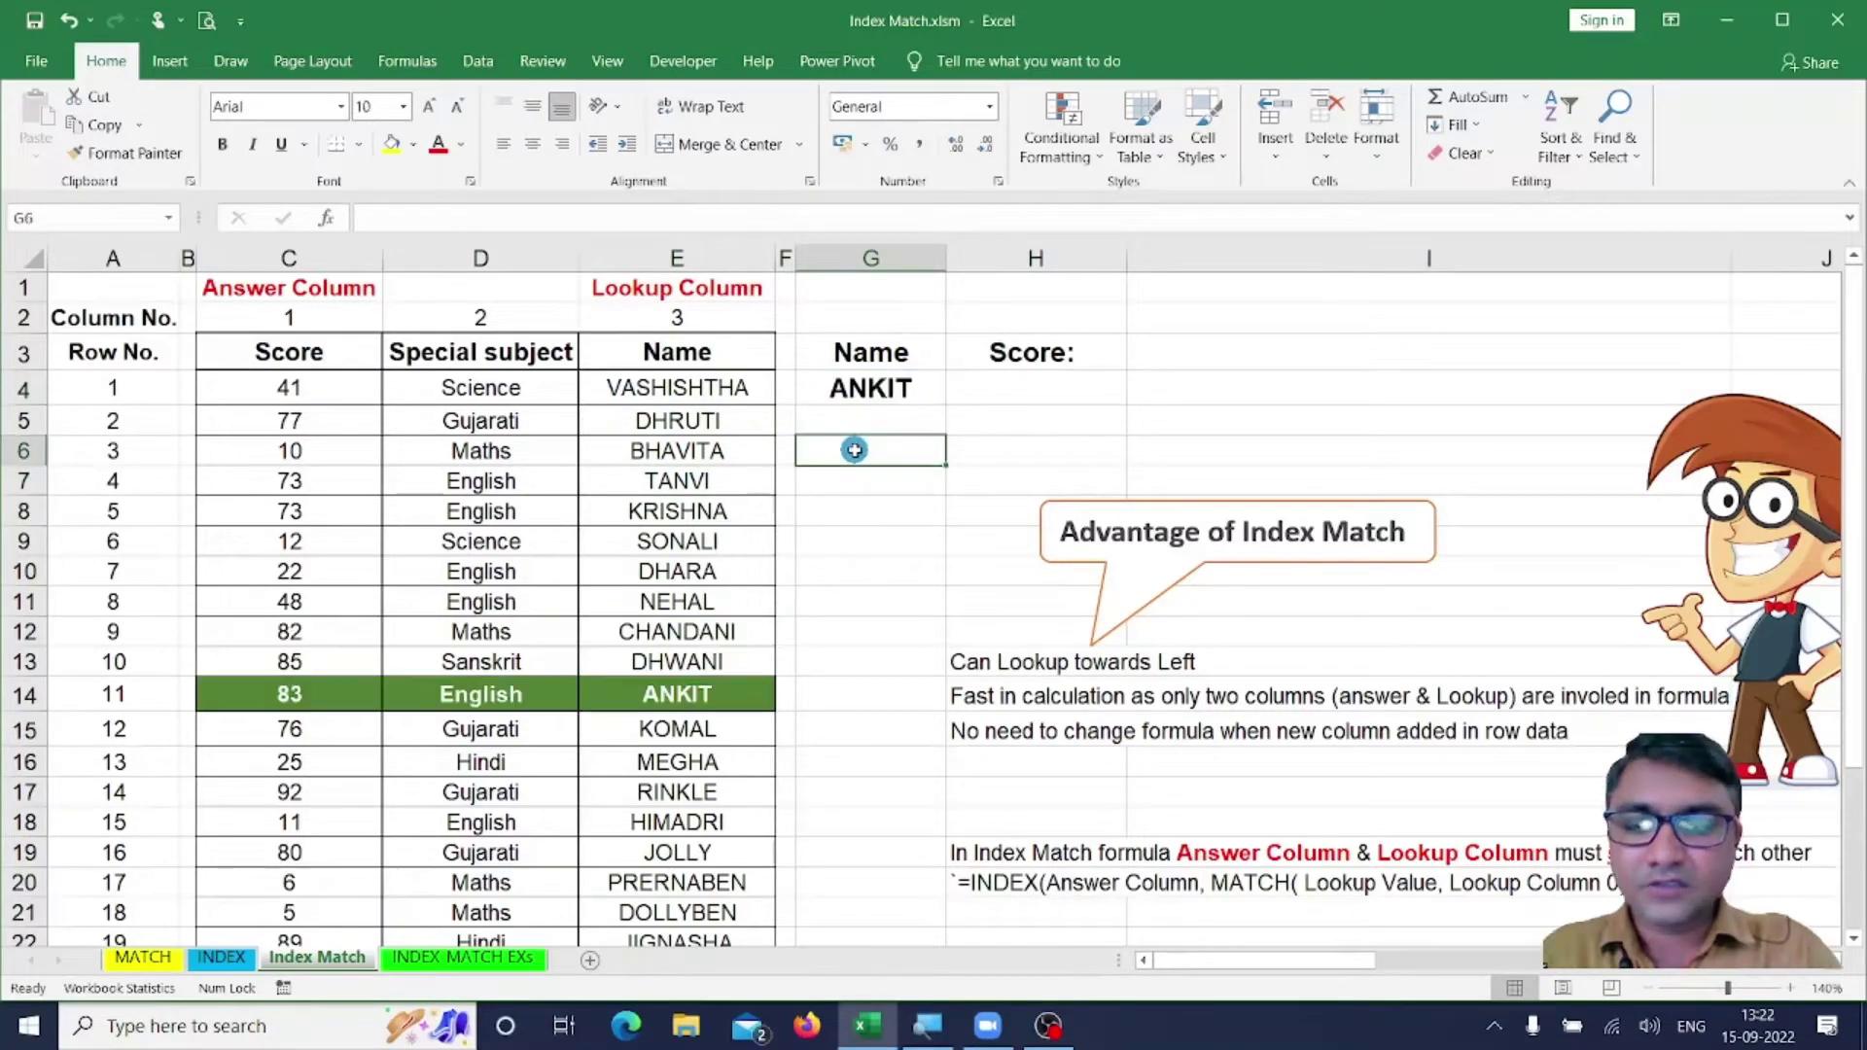
type("INdex")
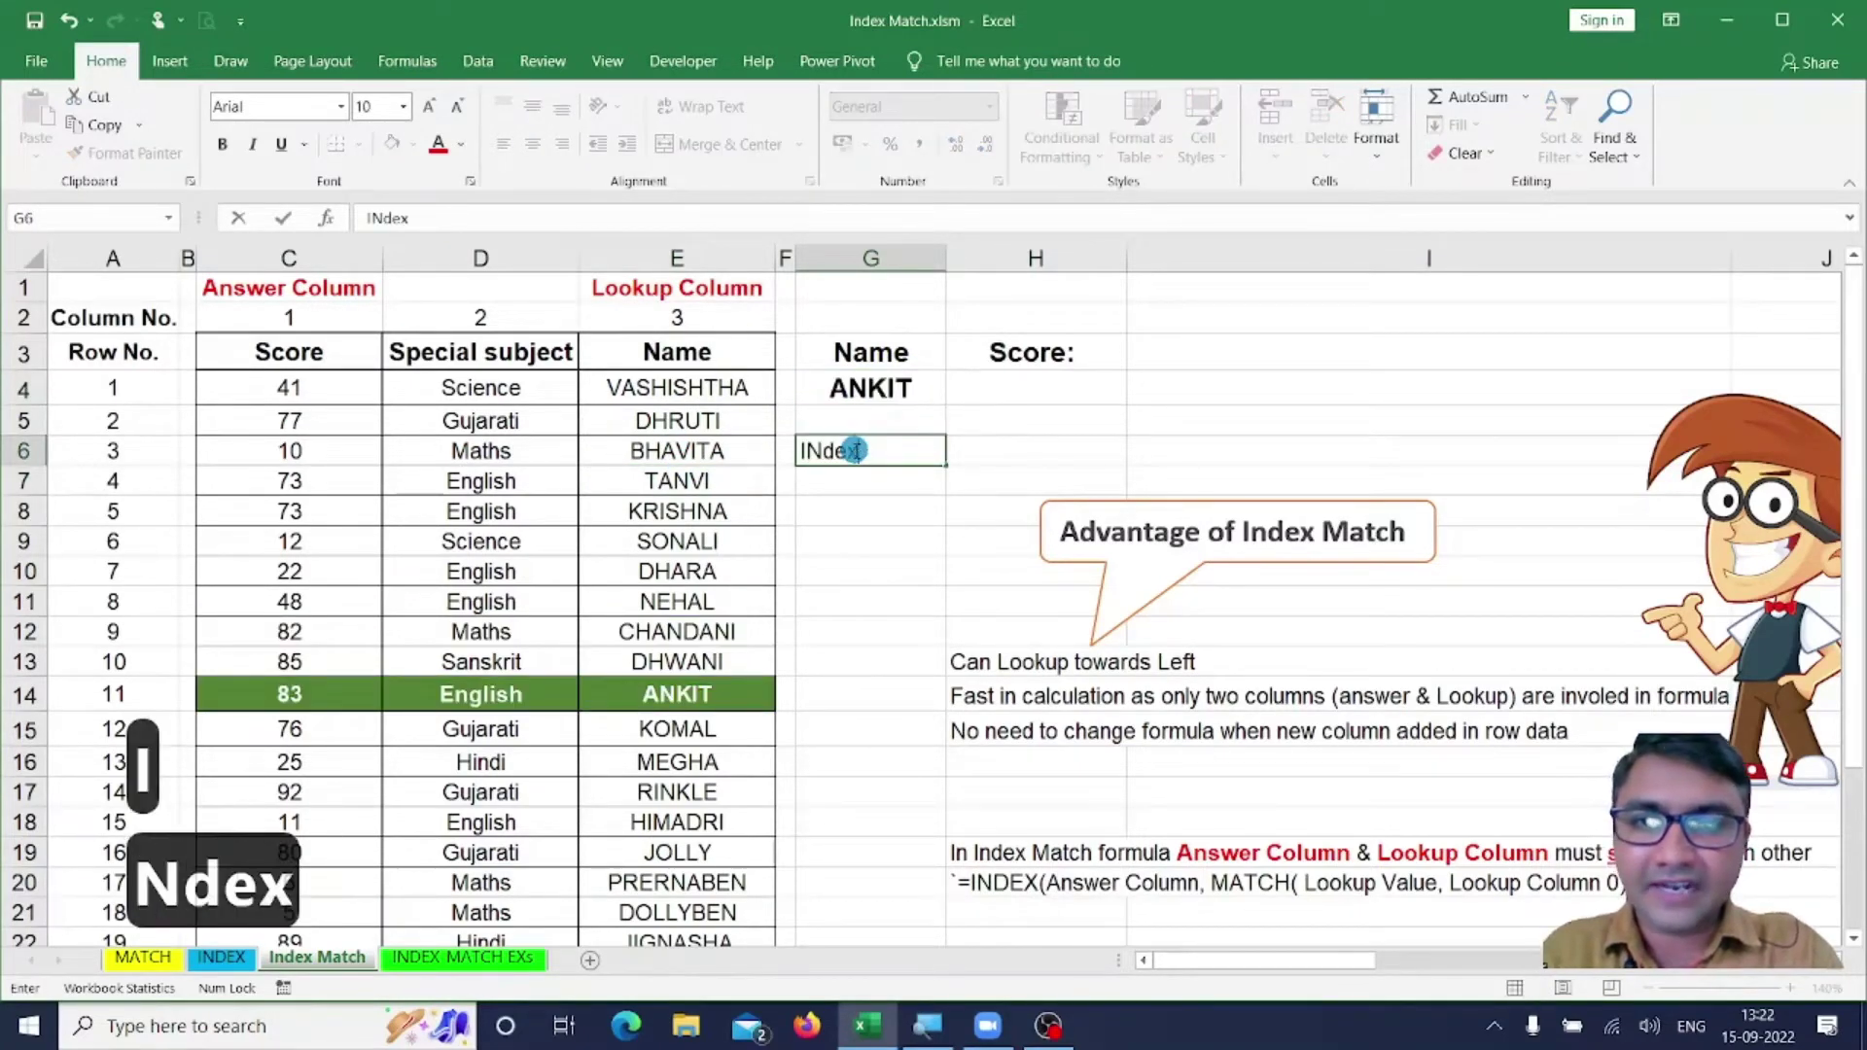
key("BackSpace")
key("BackSpace")
key("BackSpace")
type("de")
key("BackSpace")
key("BackSpace")
key("Caps_Lock")
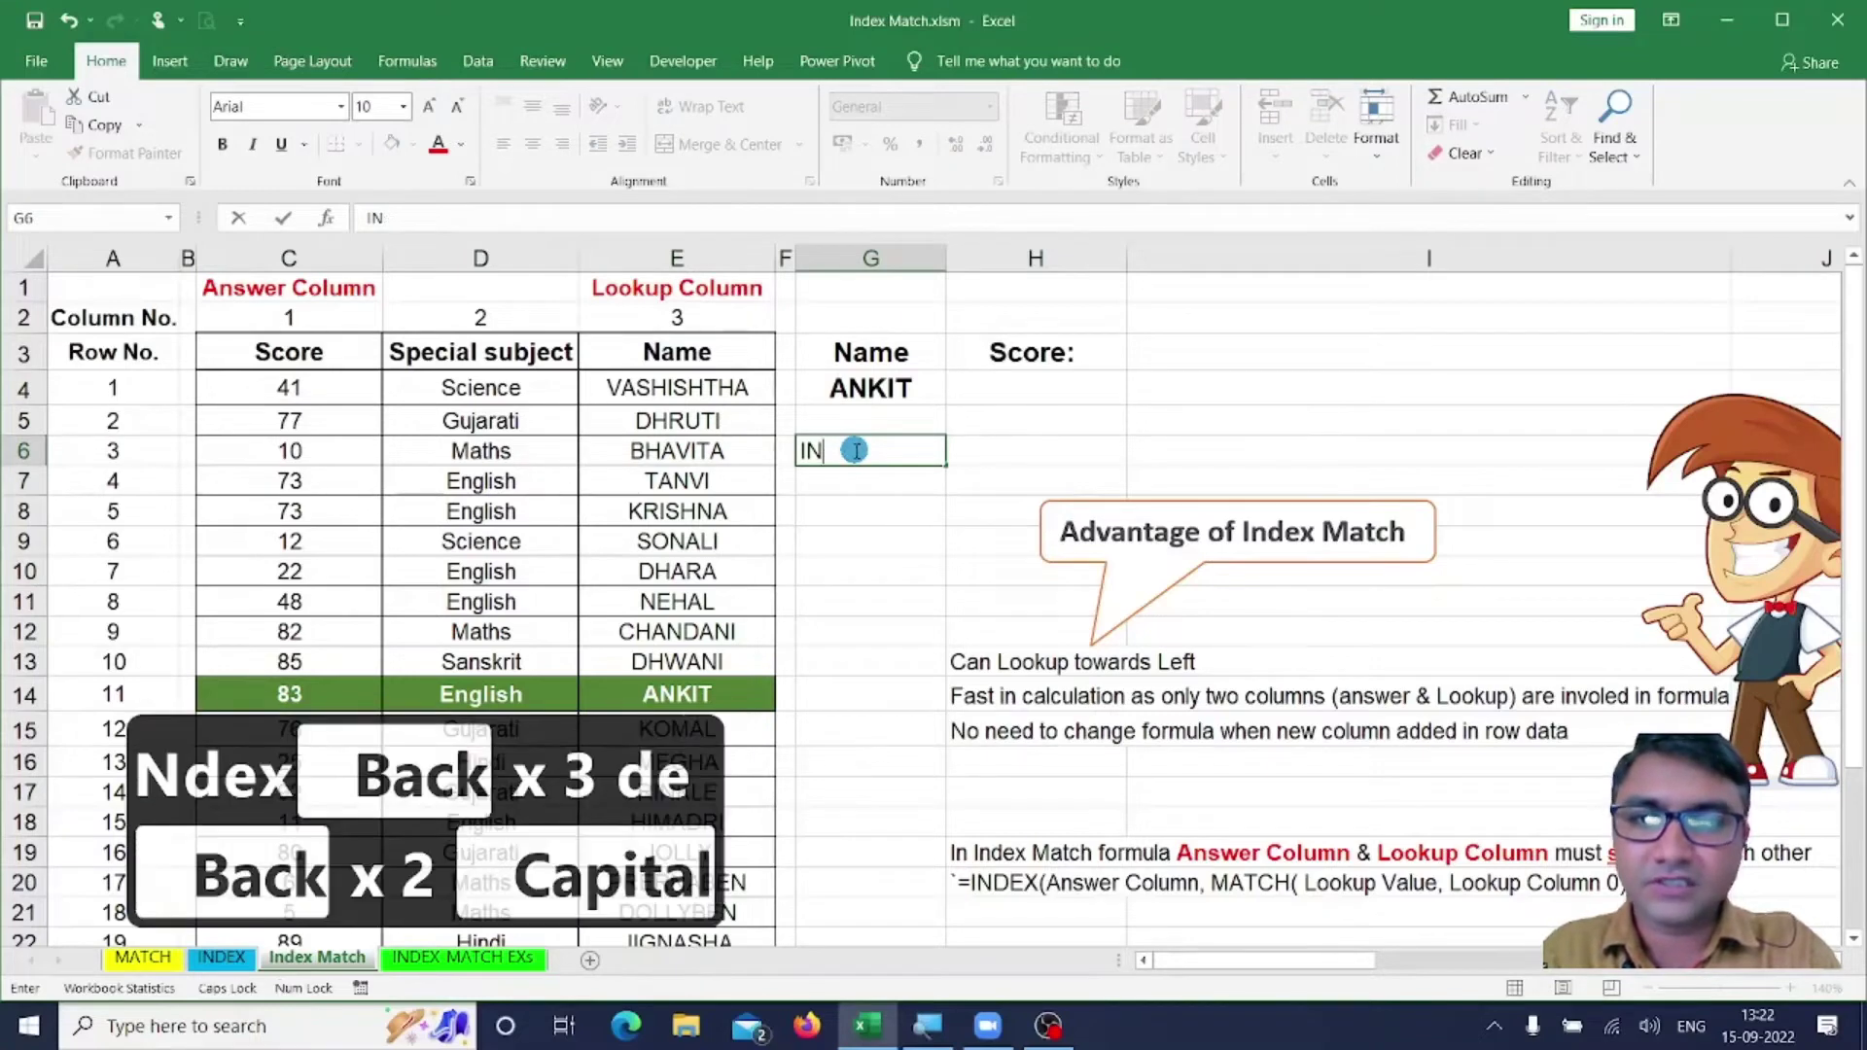
type("DEX")
key("Return")
Enter the label MATCH in cell G7, directly below the INDEX label.
type("mATC")
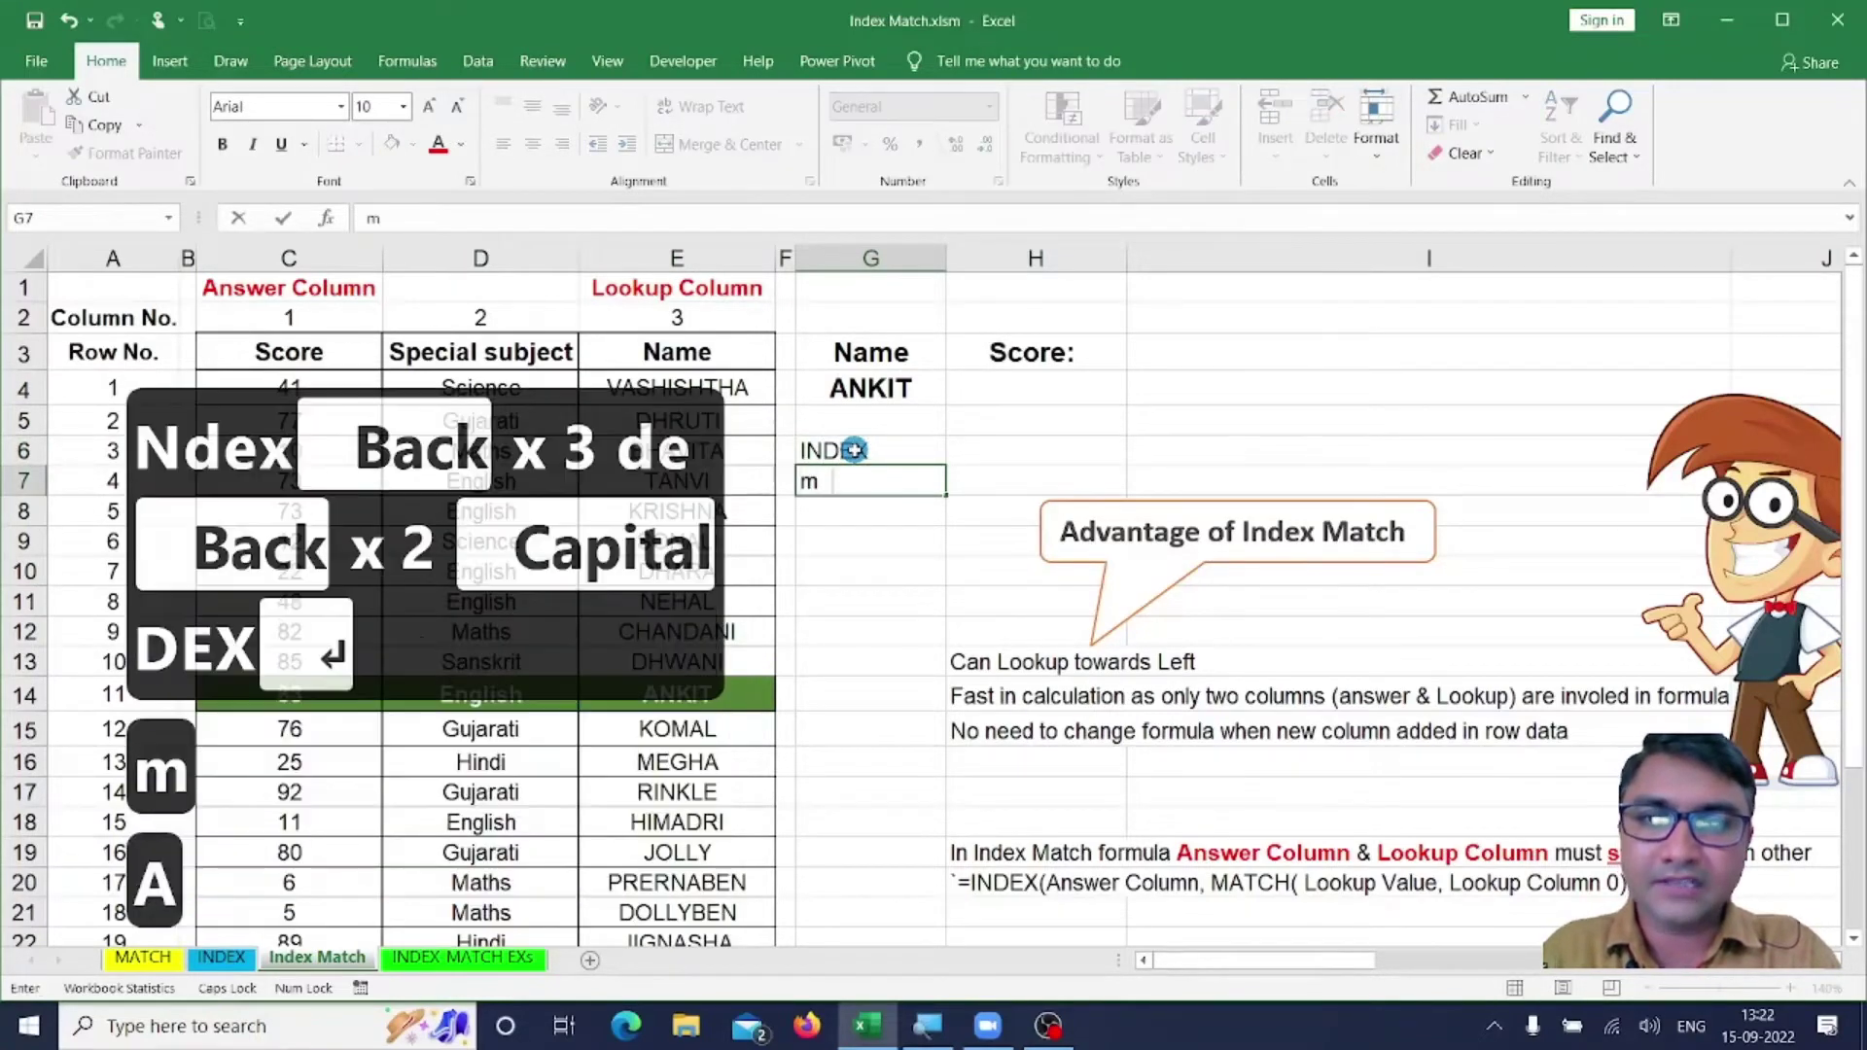
key("BackSpace")
key("BackSpace")
key("BackSpace")
key("BackSpace")
key("BackSpace")
type("MATCH")
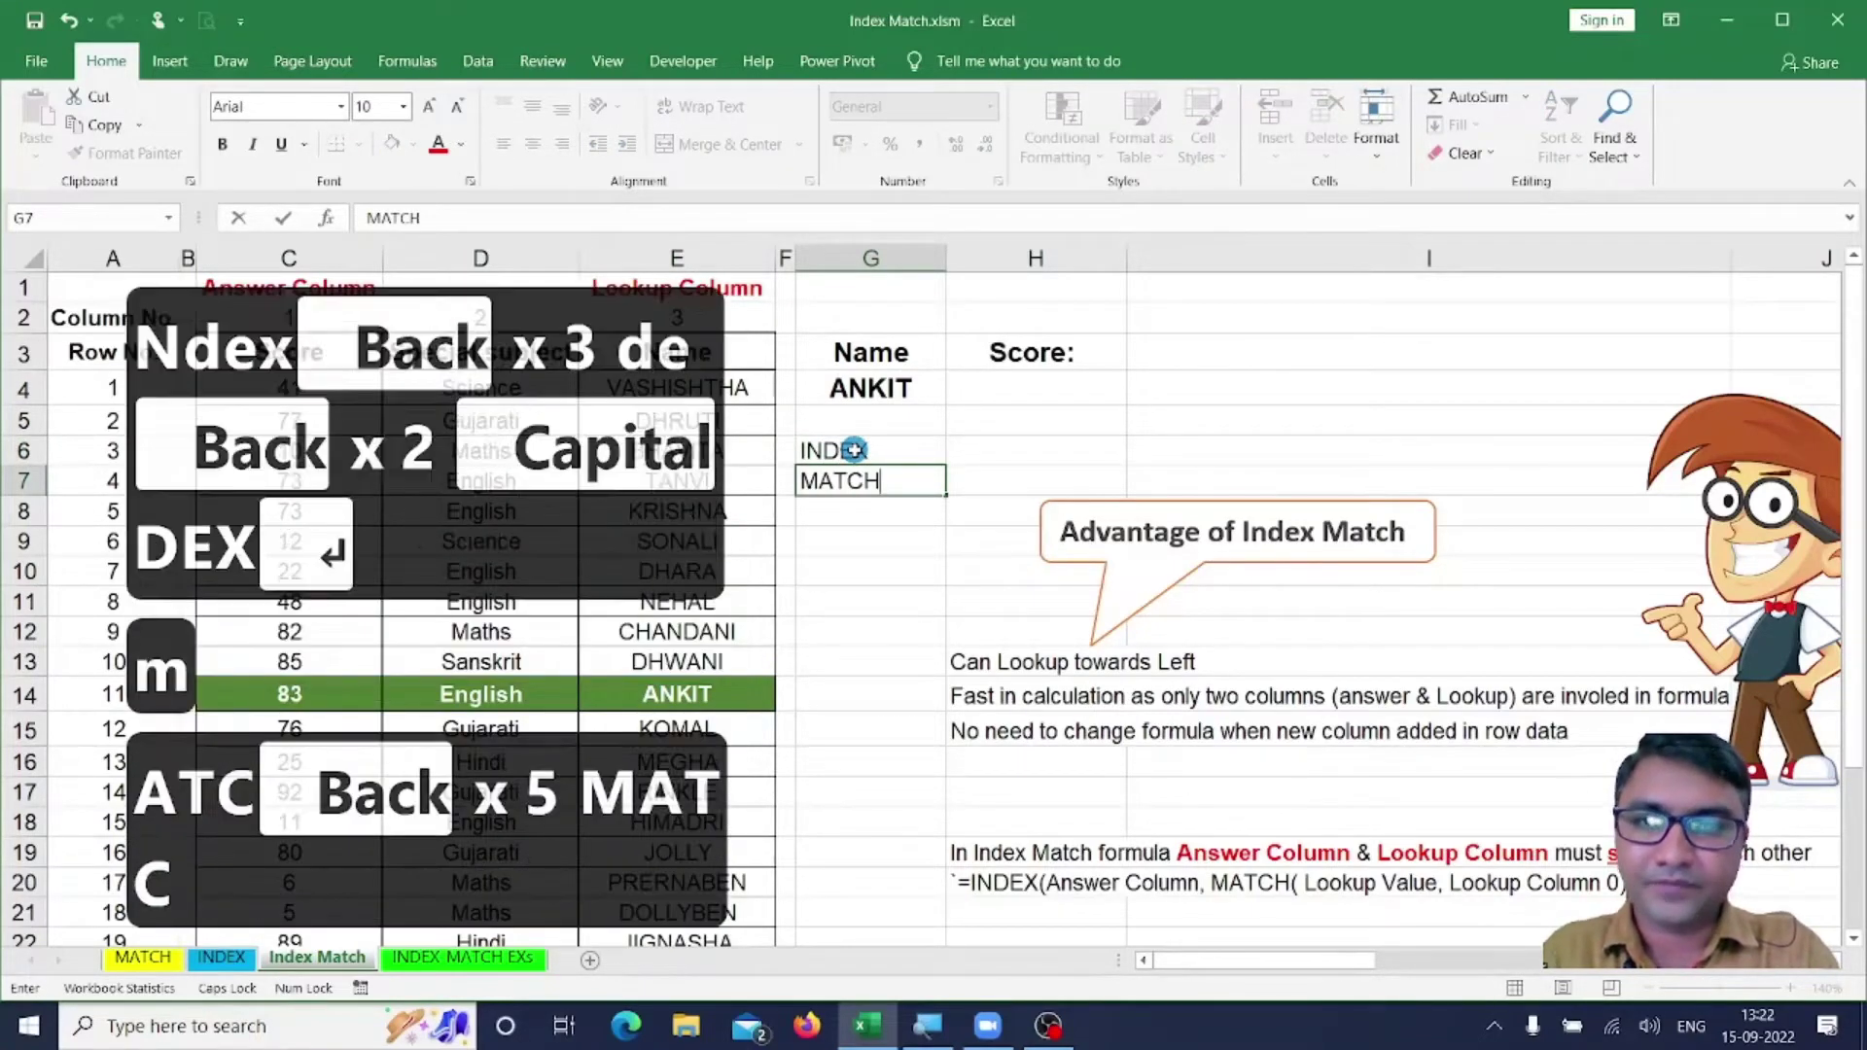
key("Tab")
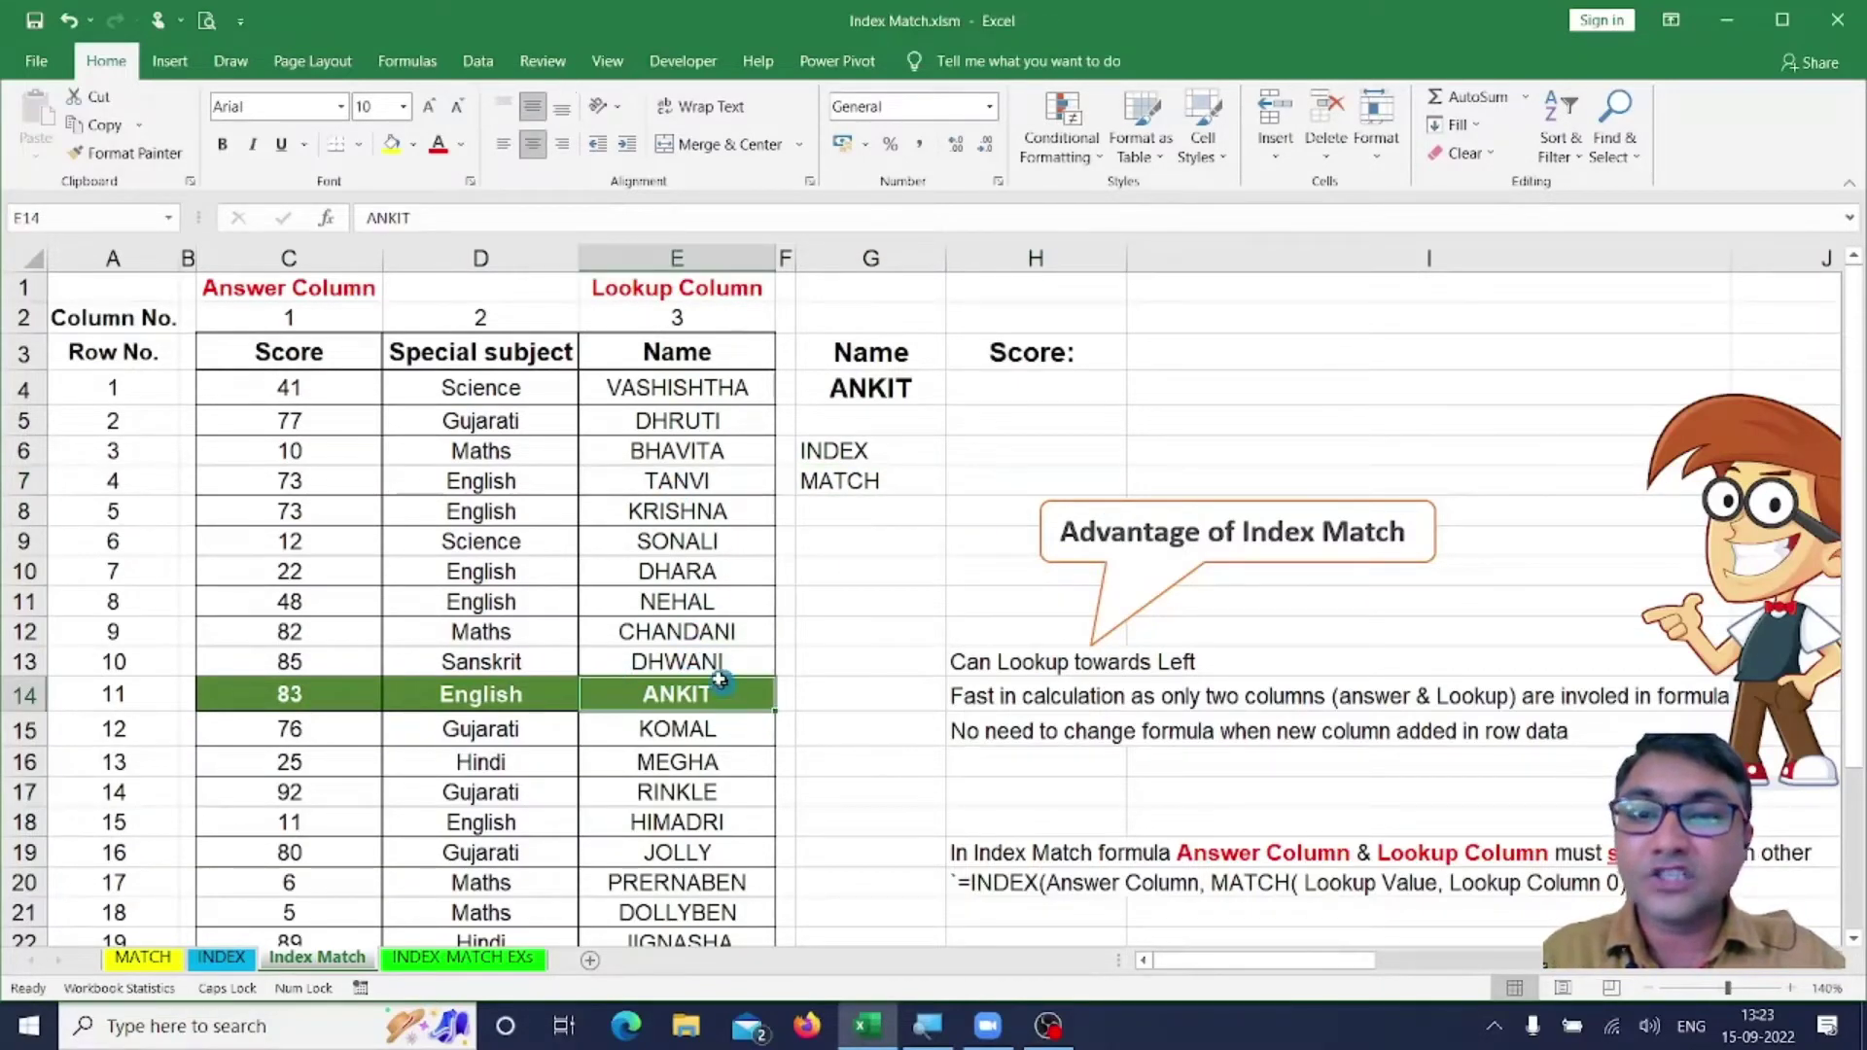
Draw a blue annotation frame around the entries of the Name column, then clear the annotation.
key("ctrl+2")
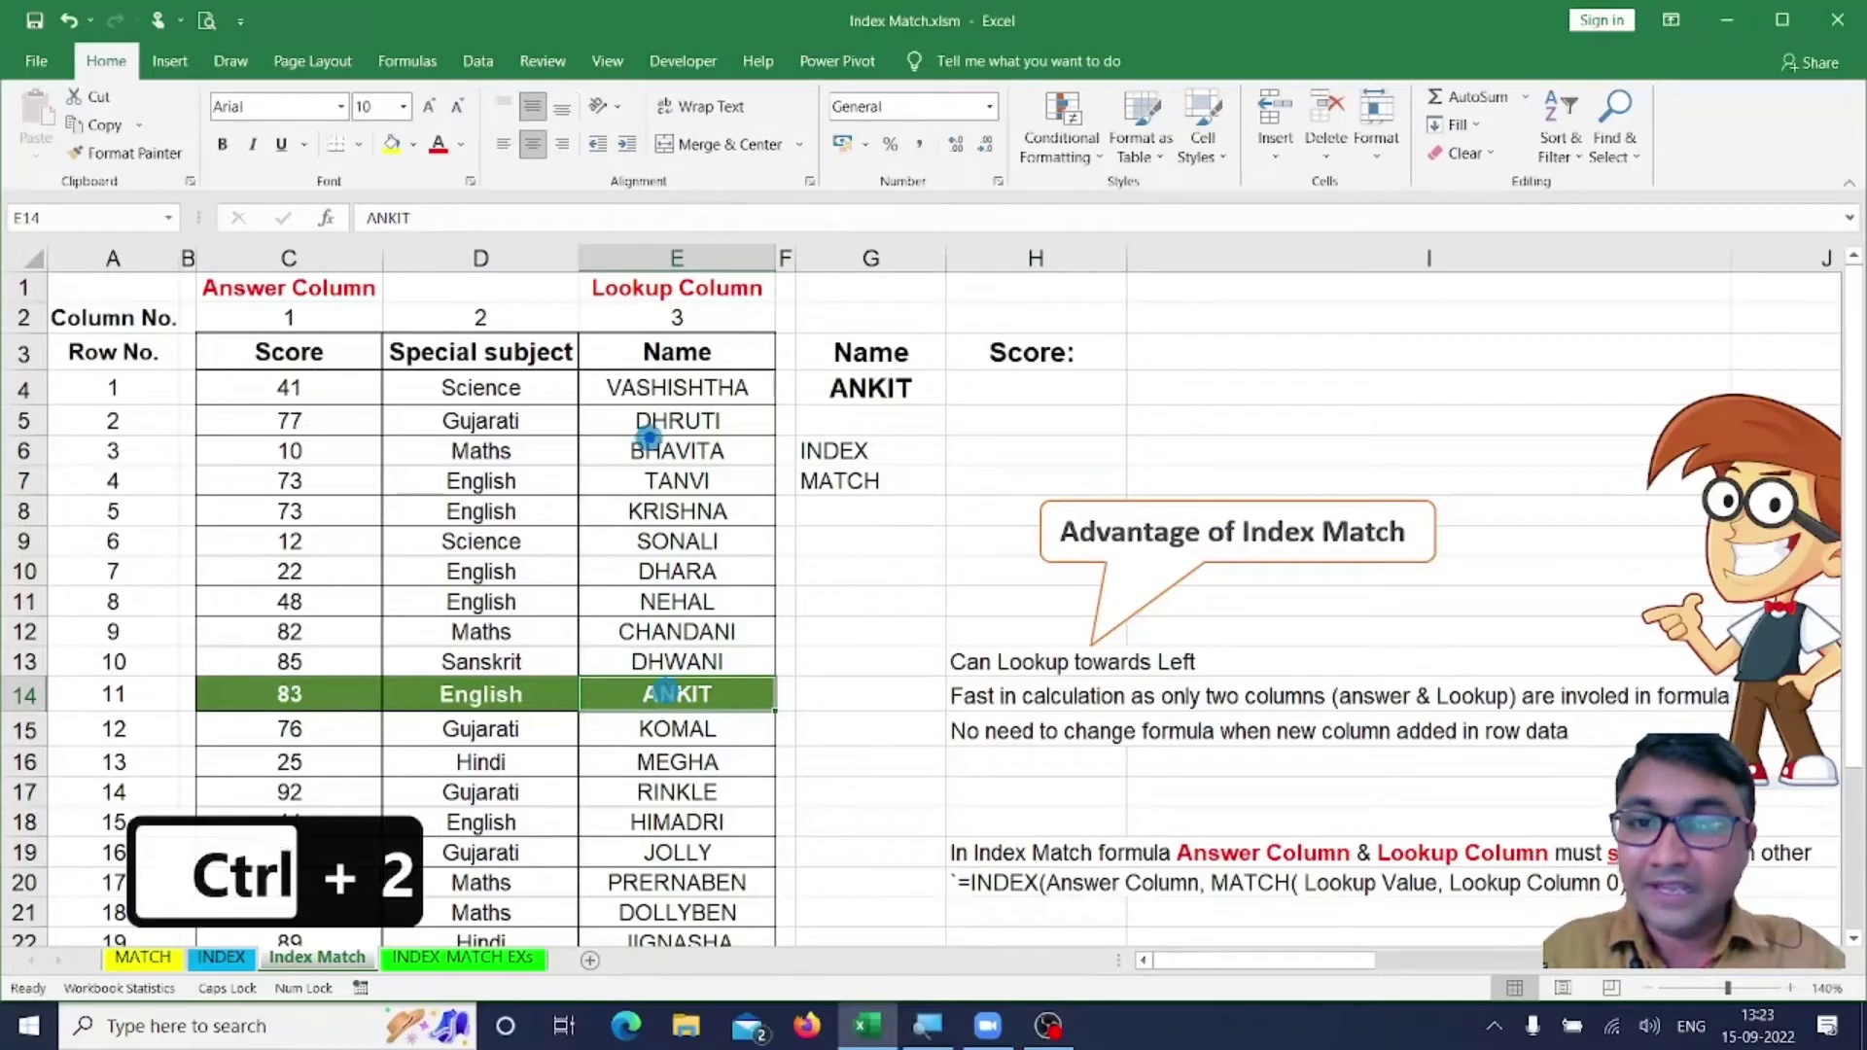
key("ctrl+2")
mouse_move(580, 371)
left_mouse_down()
mouse_move(769, 992)
mouse_move(792, 973)
left_mouse_up()
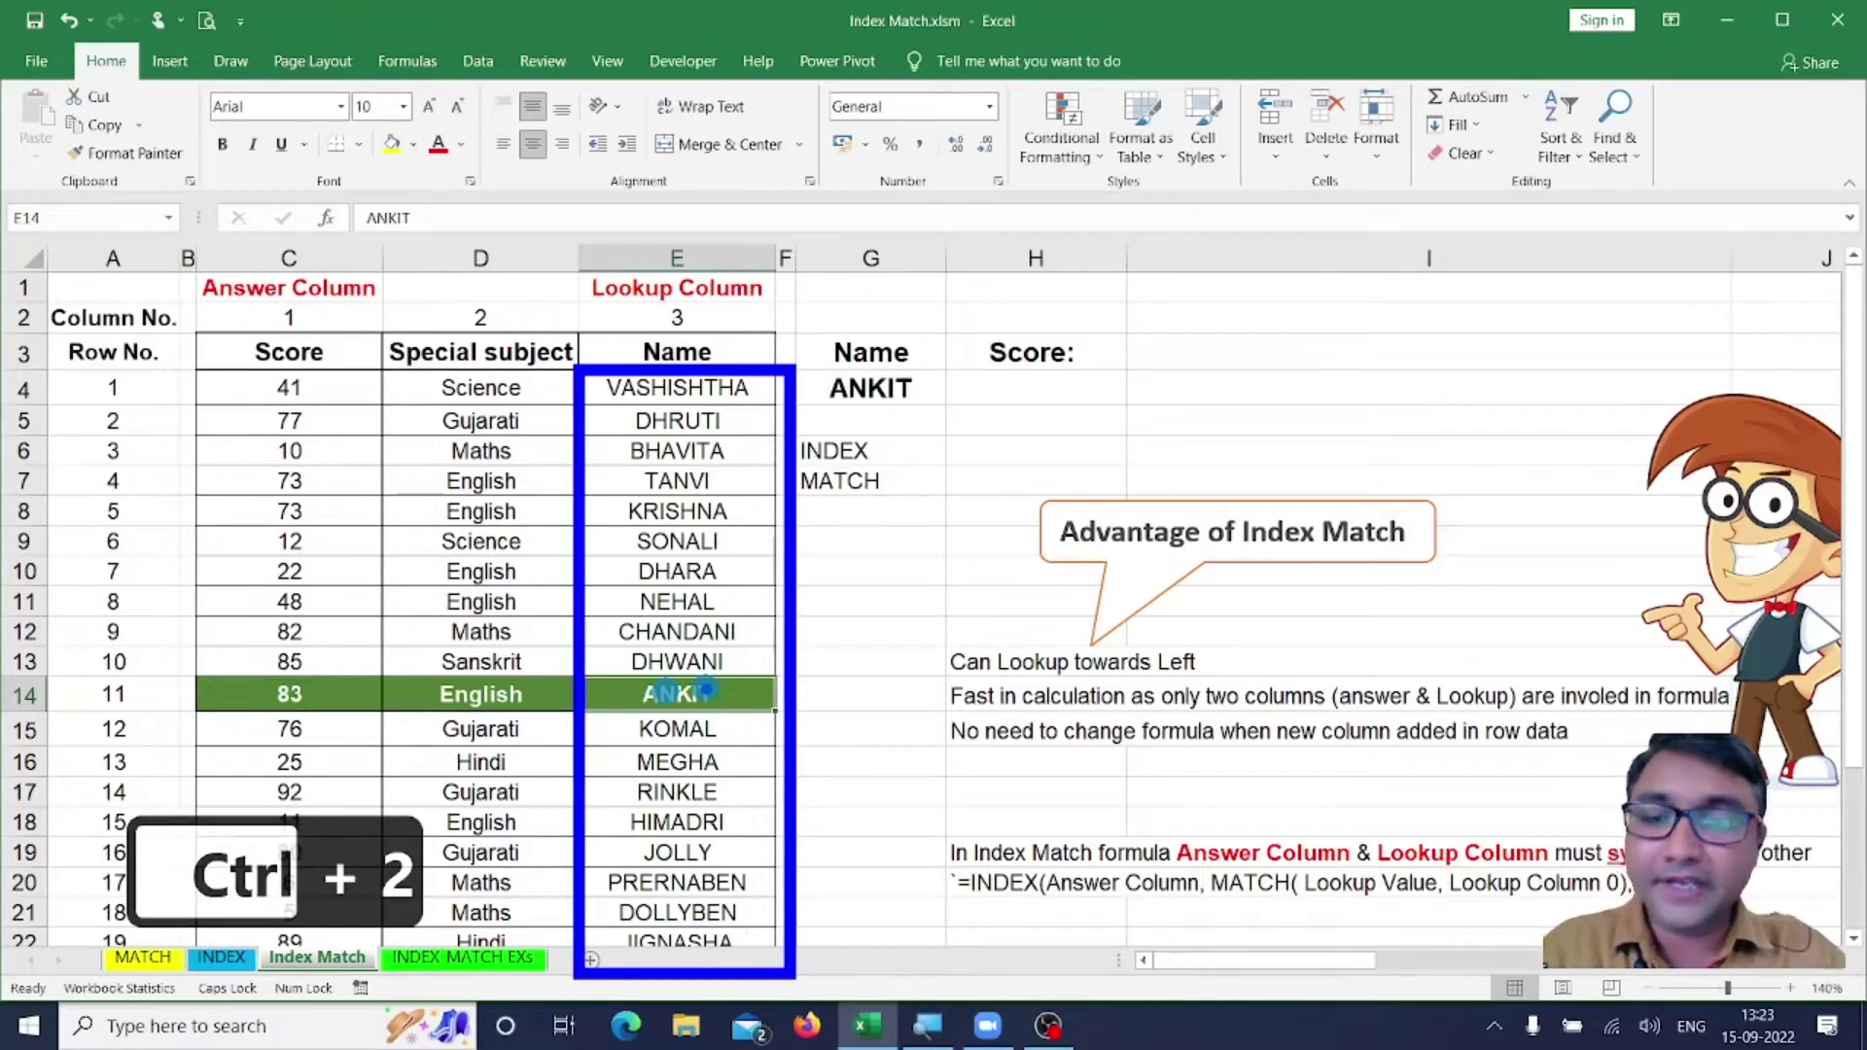
key("Escape")
Start a MATCH formula in H7 with G4 as the lookup value and E4:E29 as the lookup array.
left_click(994, 476)
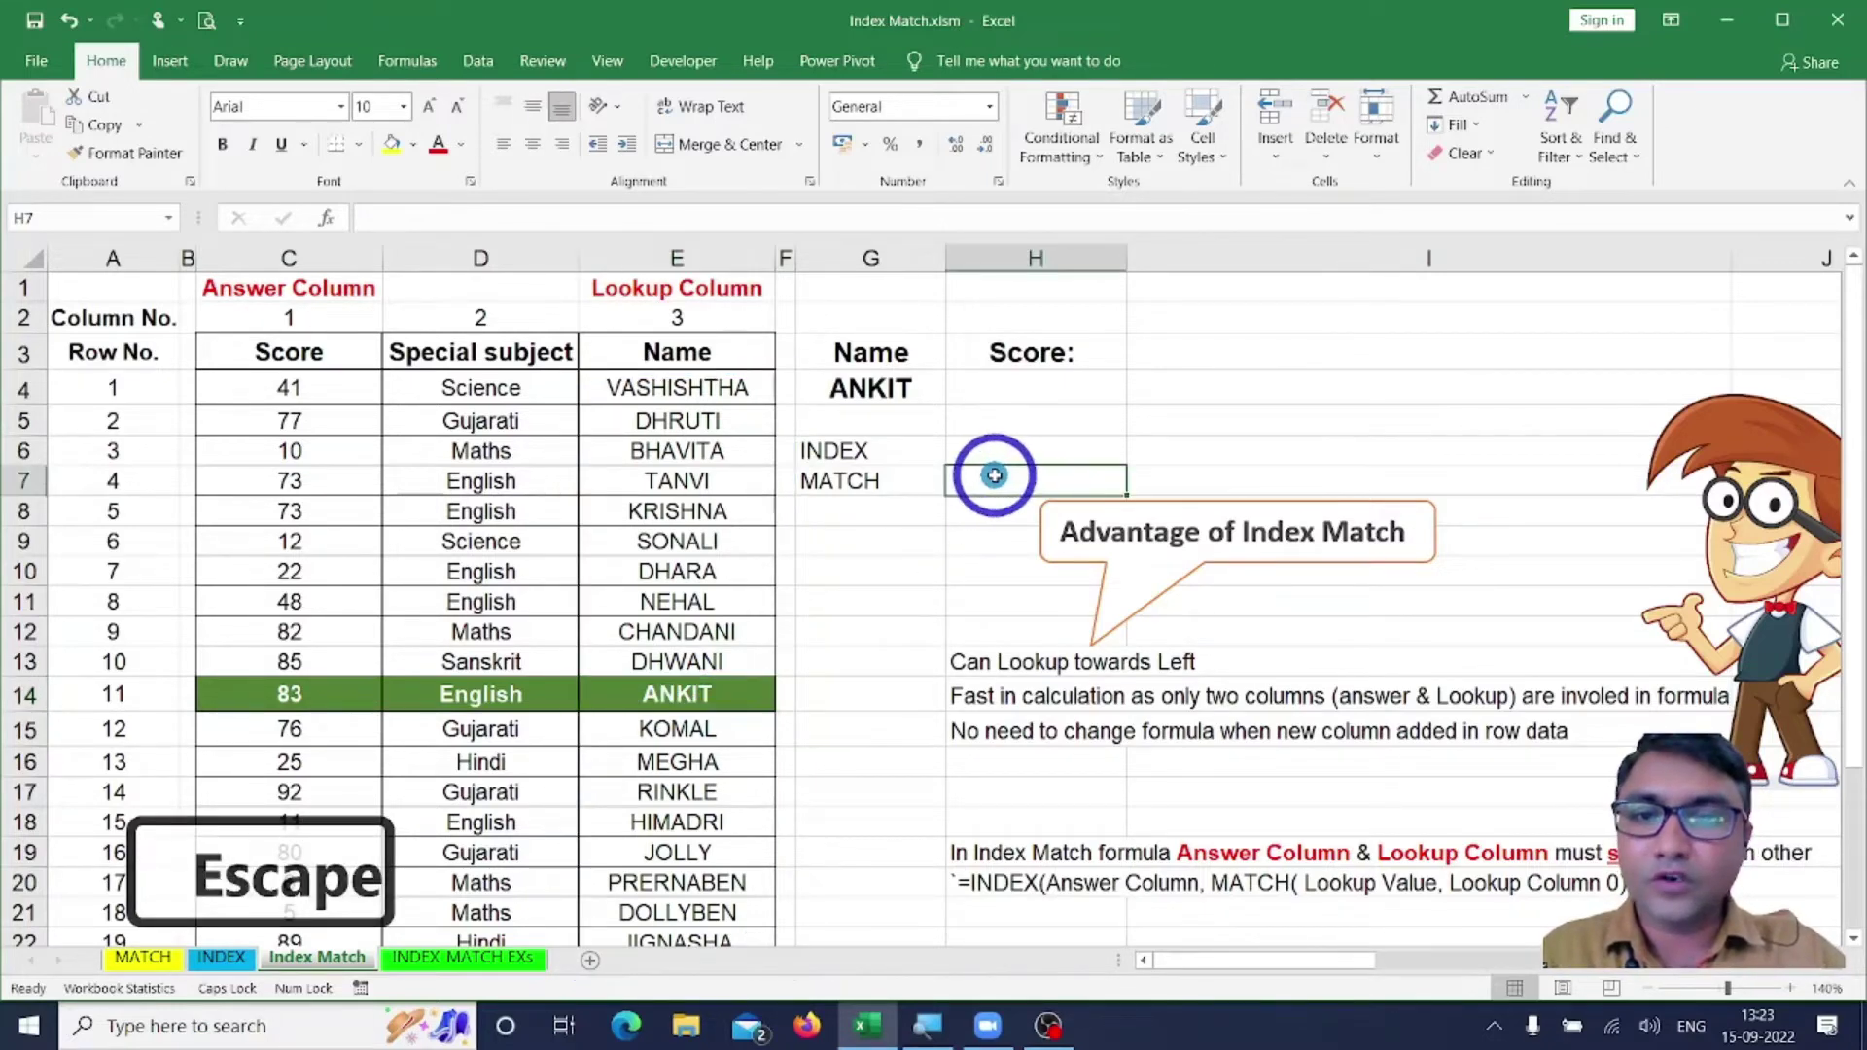
type("=MAT")
key("Tab")
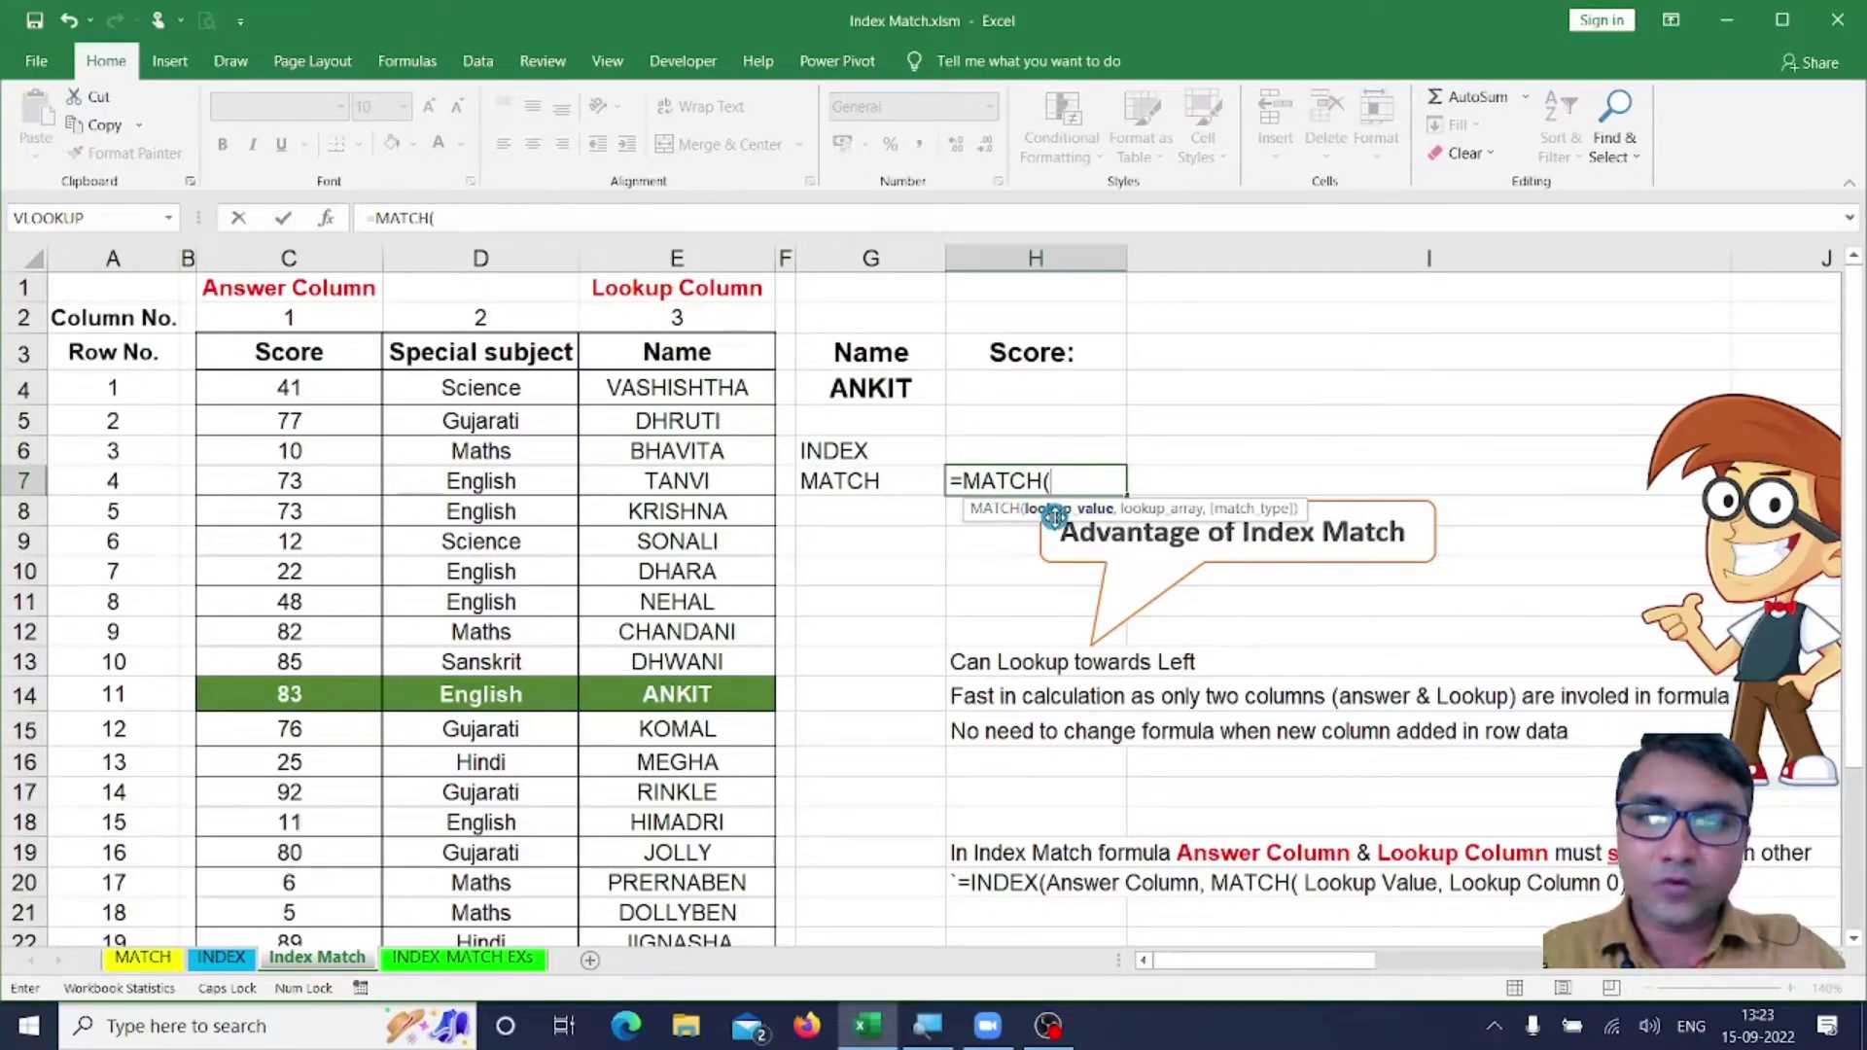
left_click(858, 389)
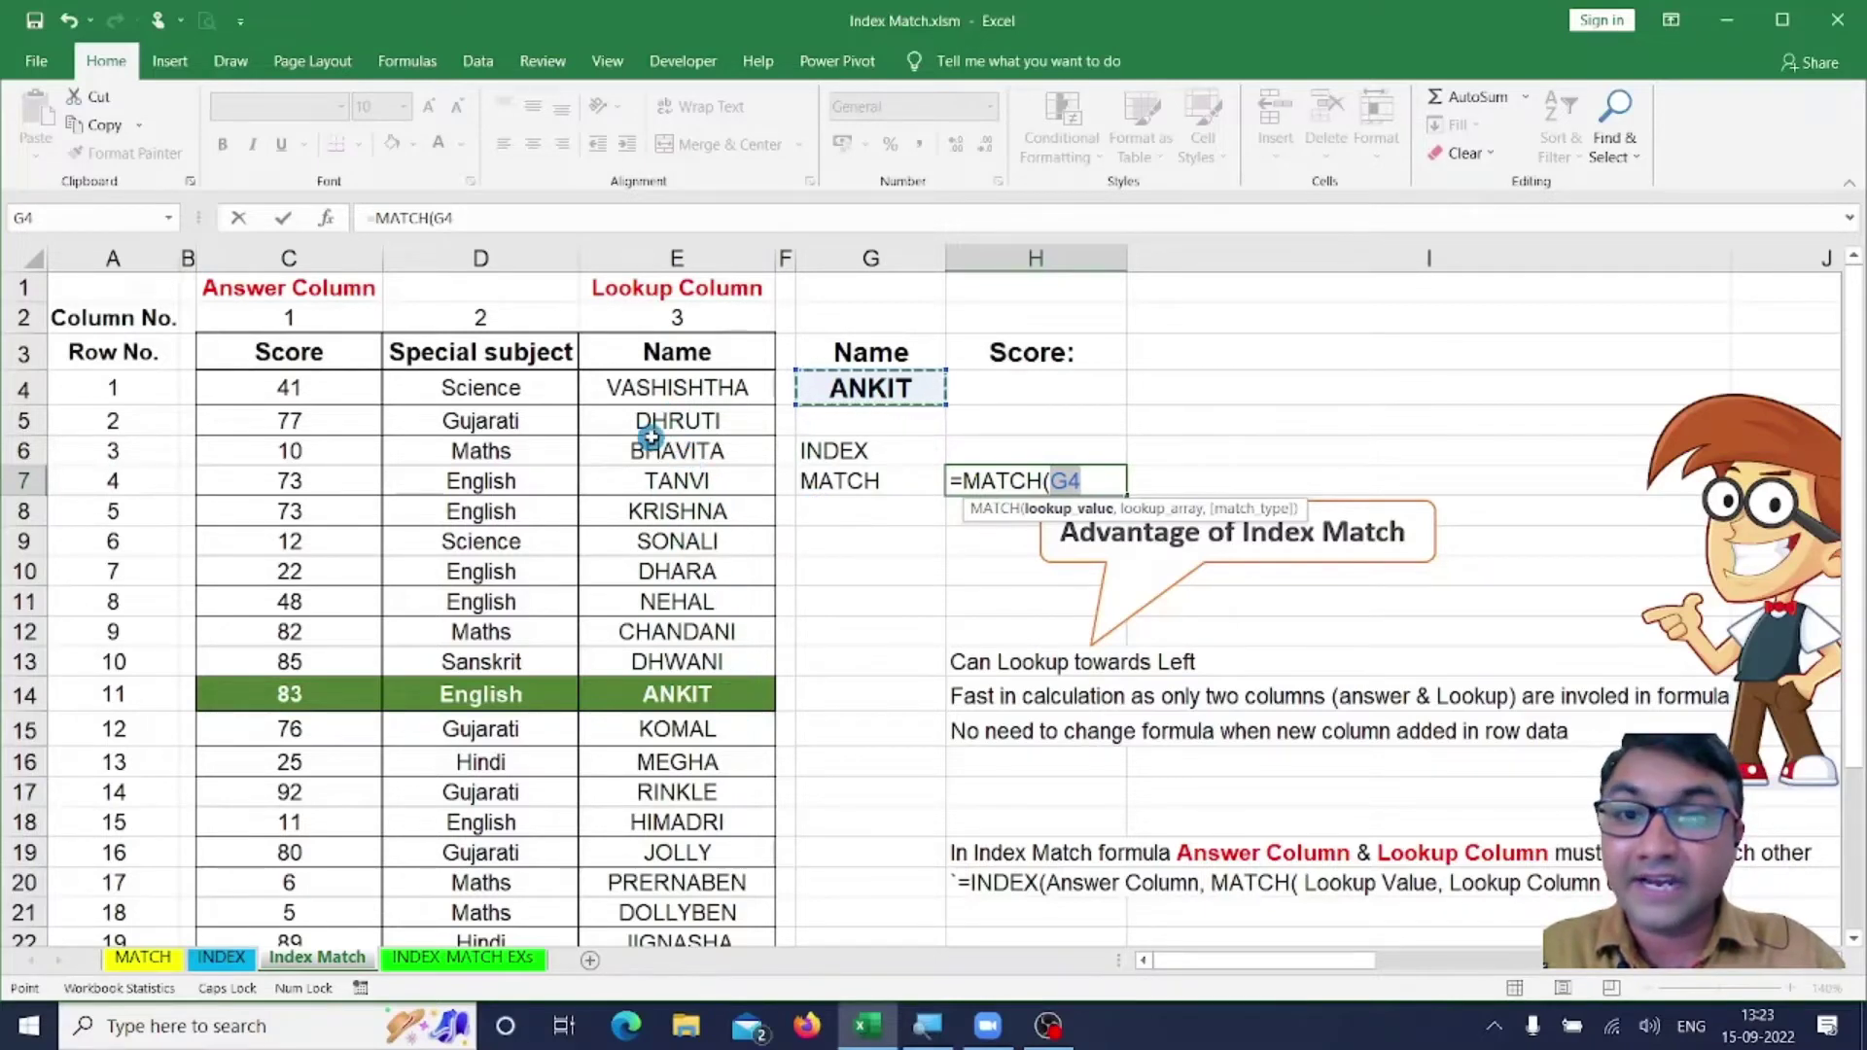
type(",")
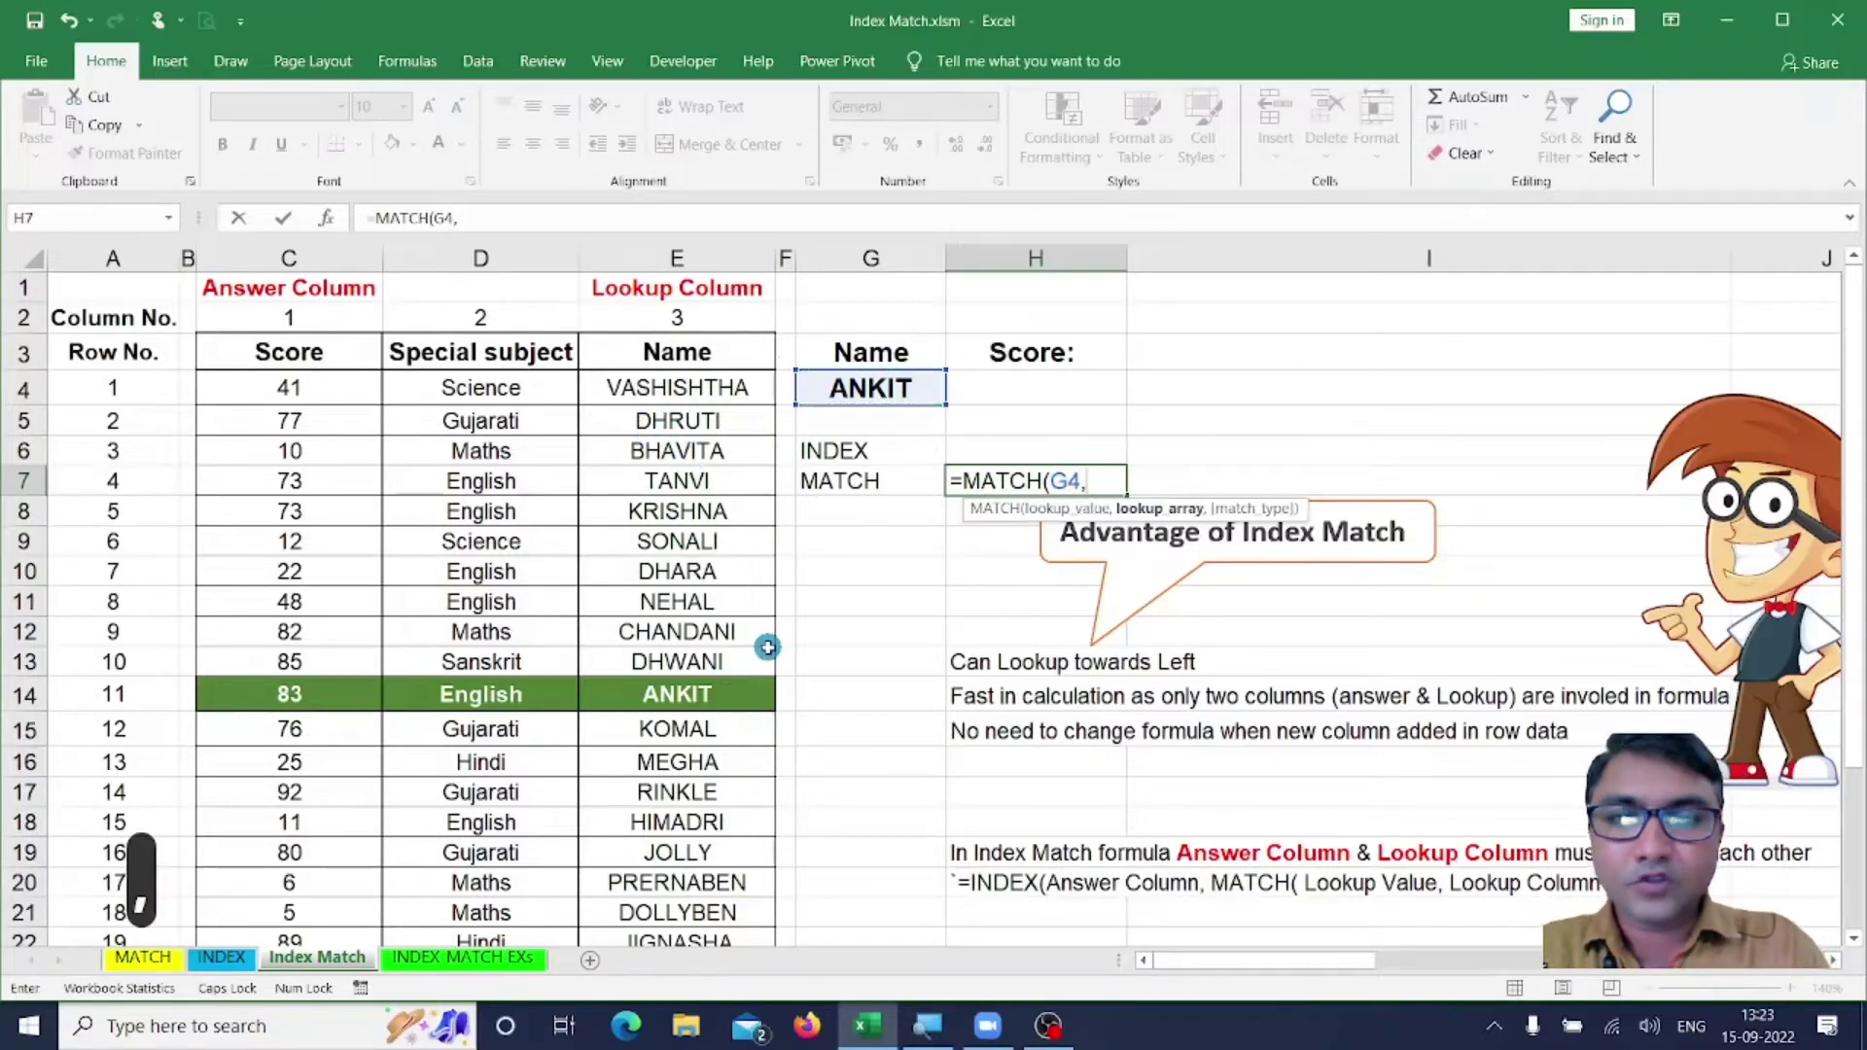
left_click(674, 388)
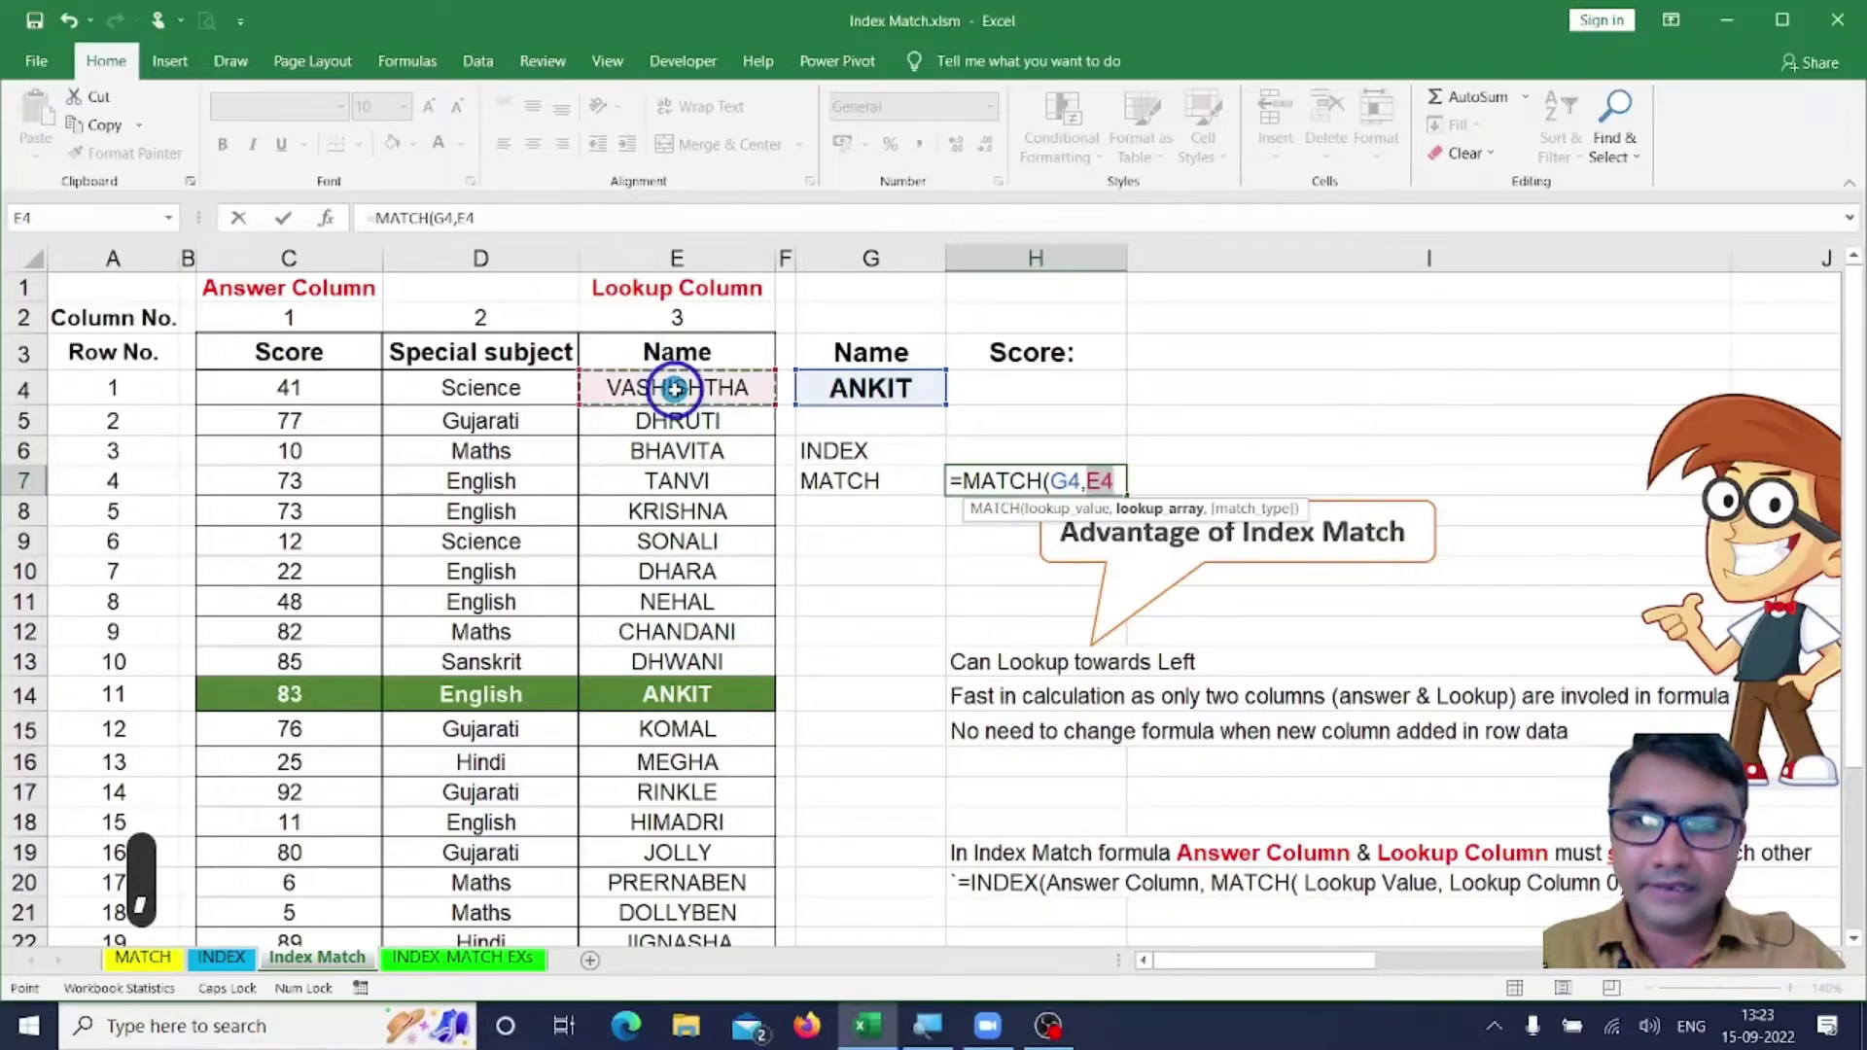
key("shift")
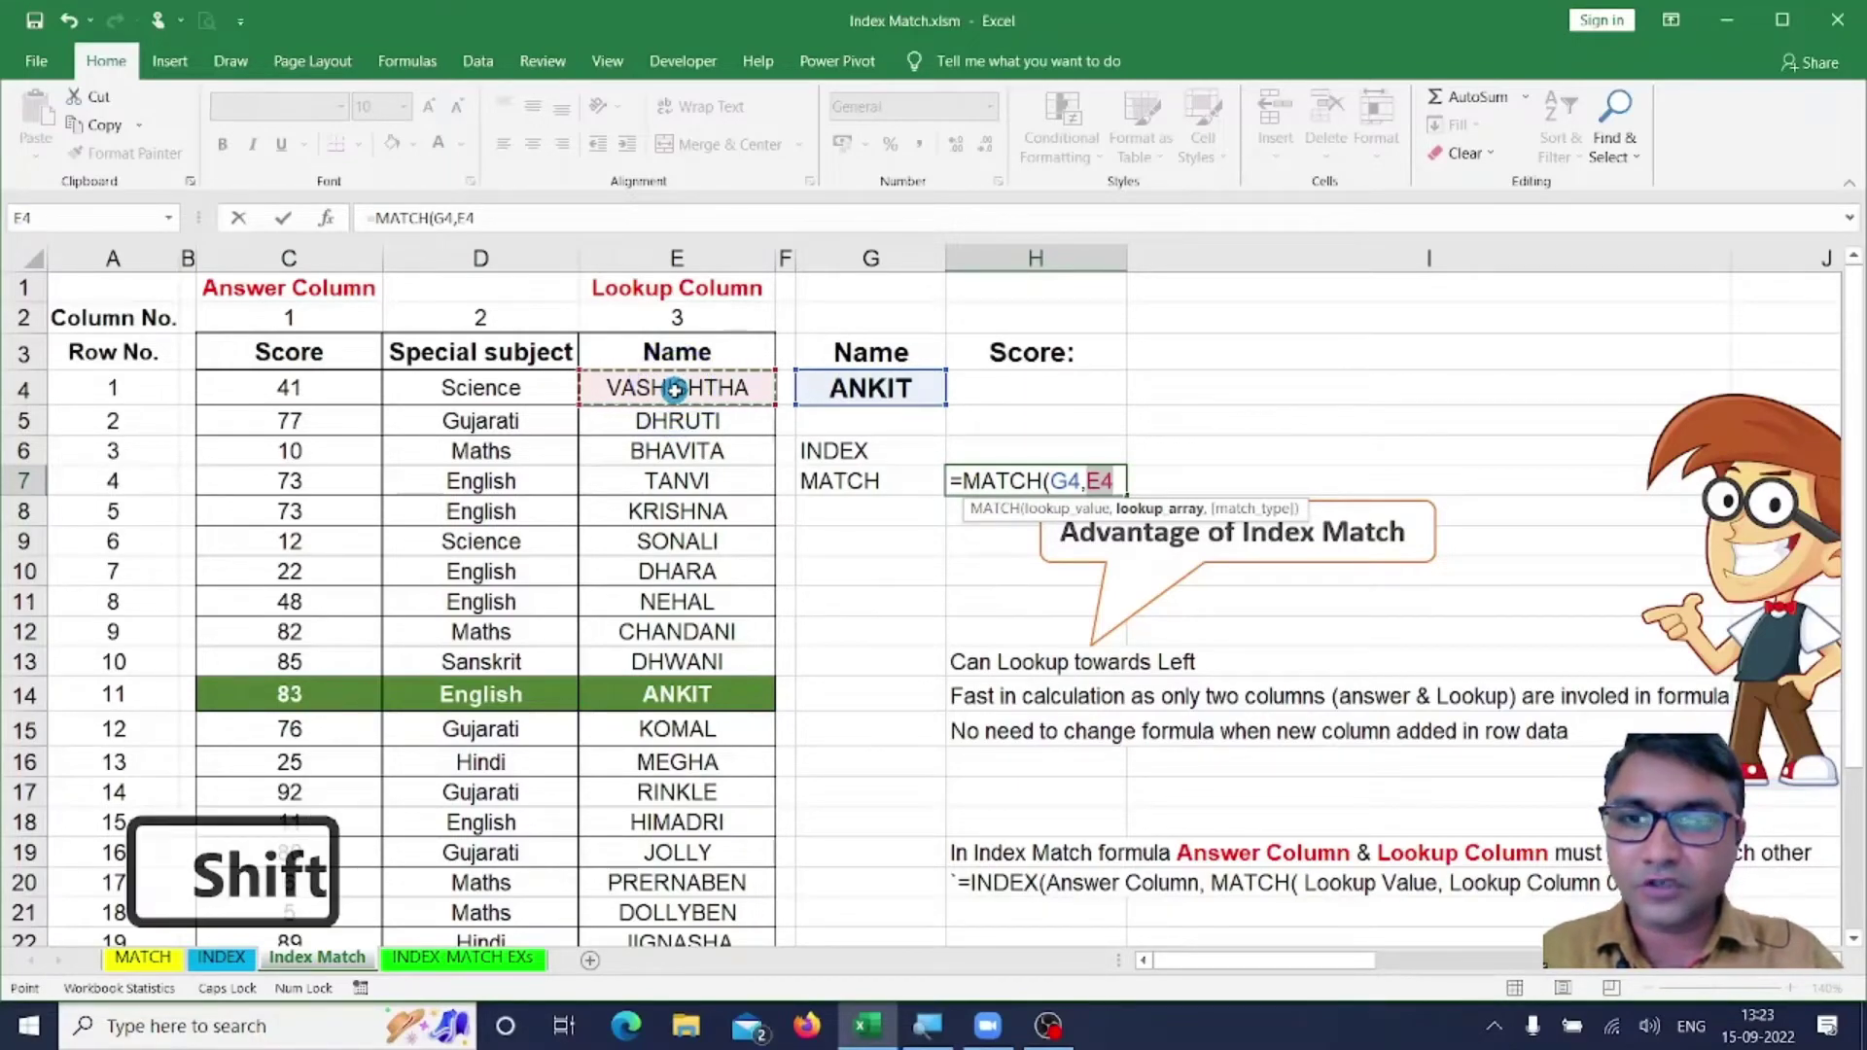
key("ctrl+shift+Down")
key("ctrl")
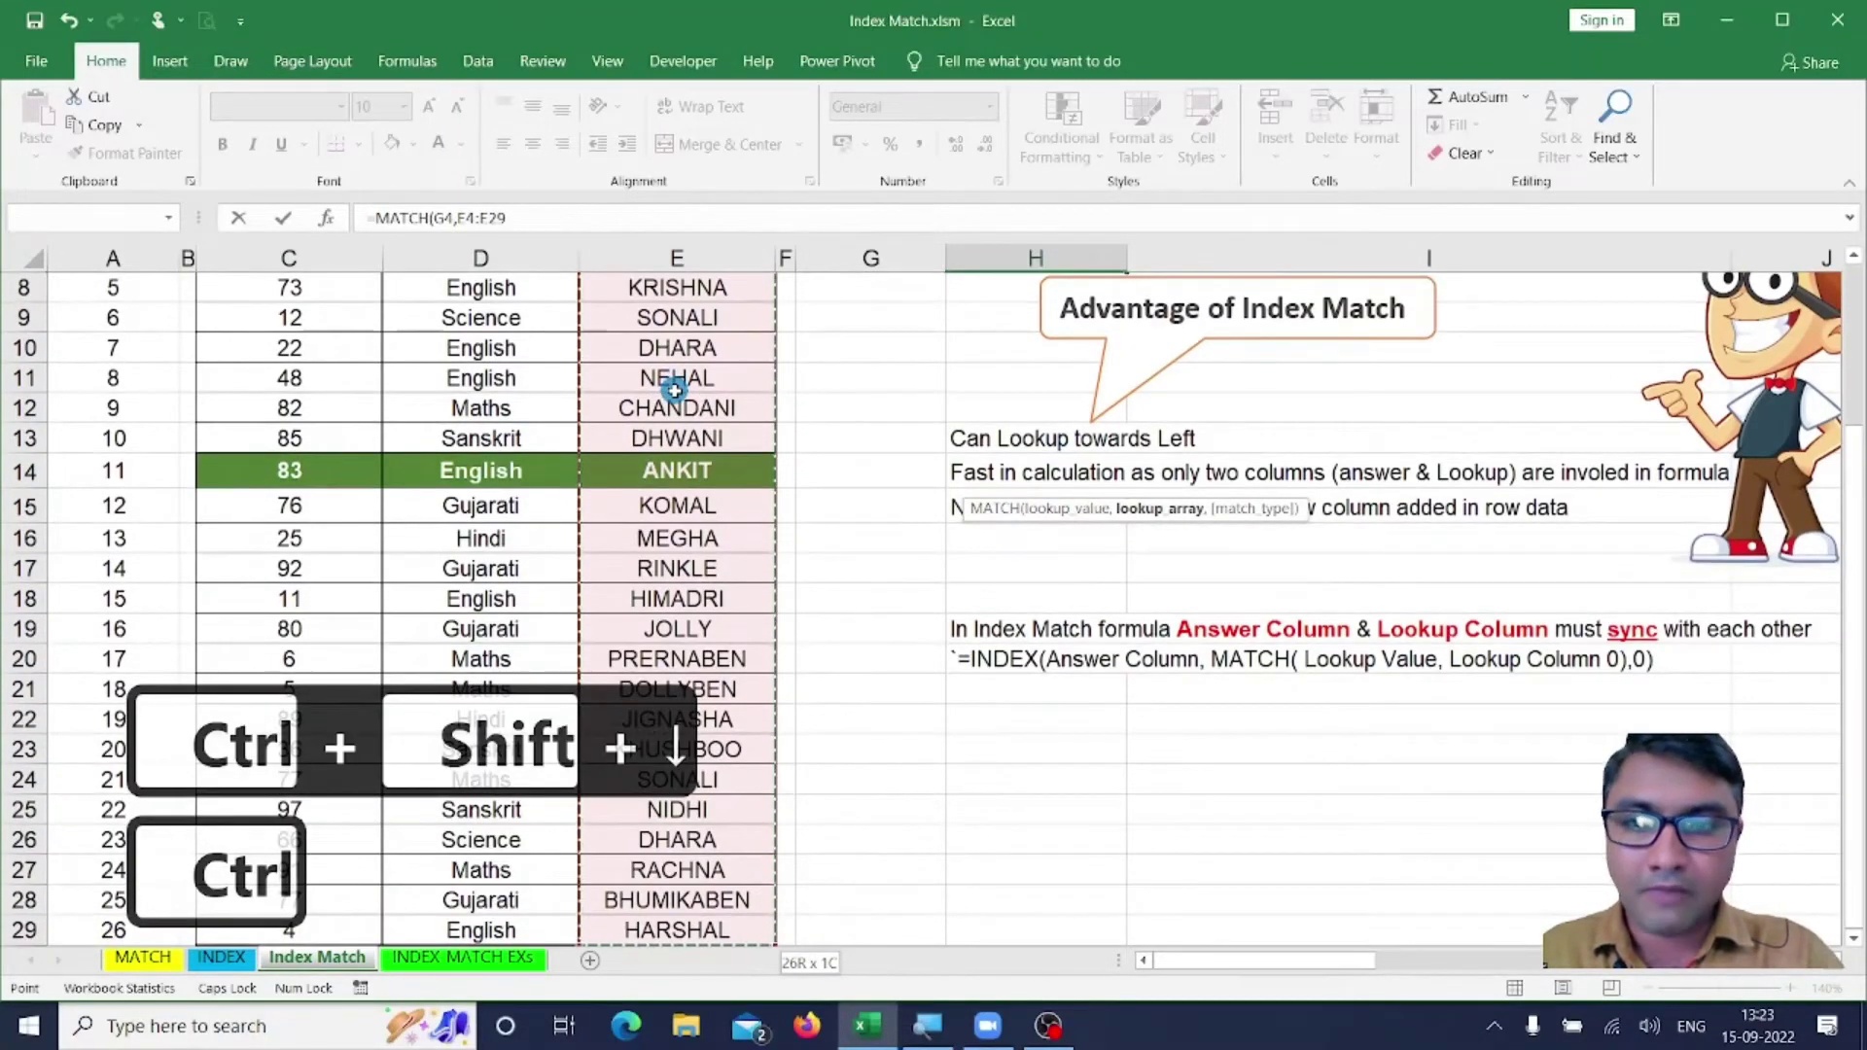
key("ctrl+BackSpace")
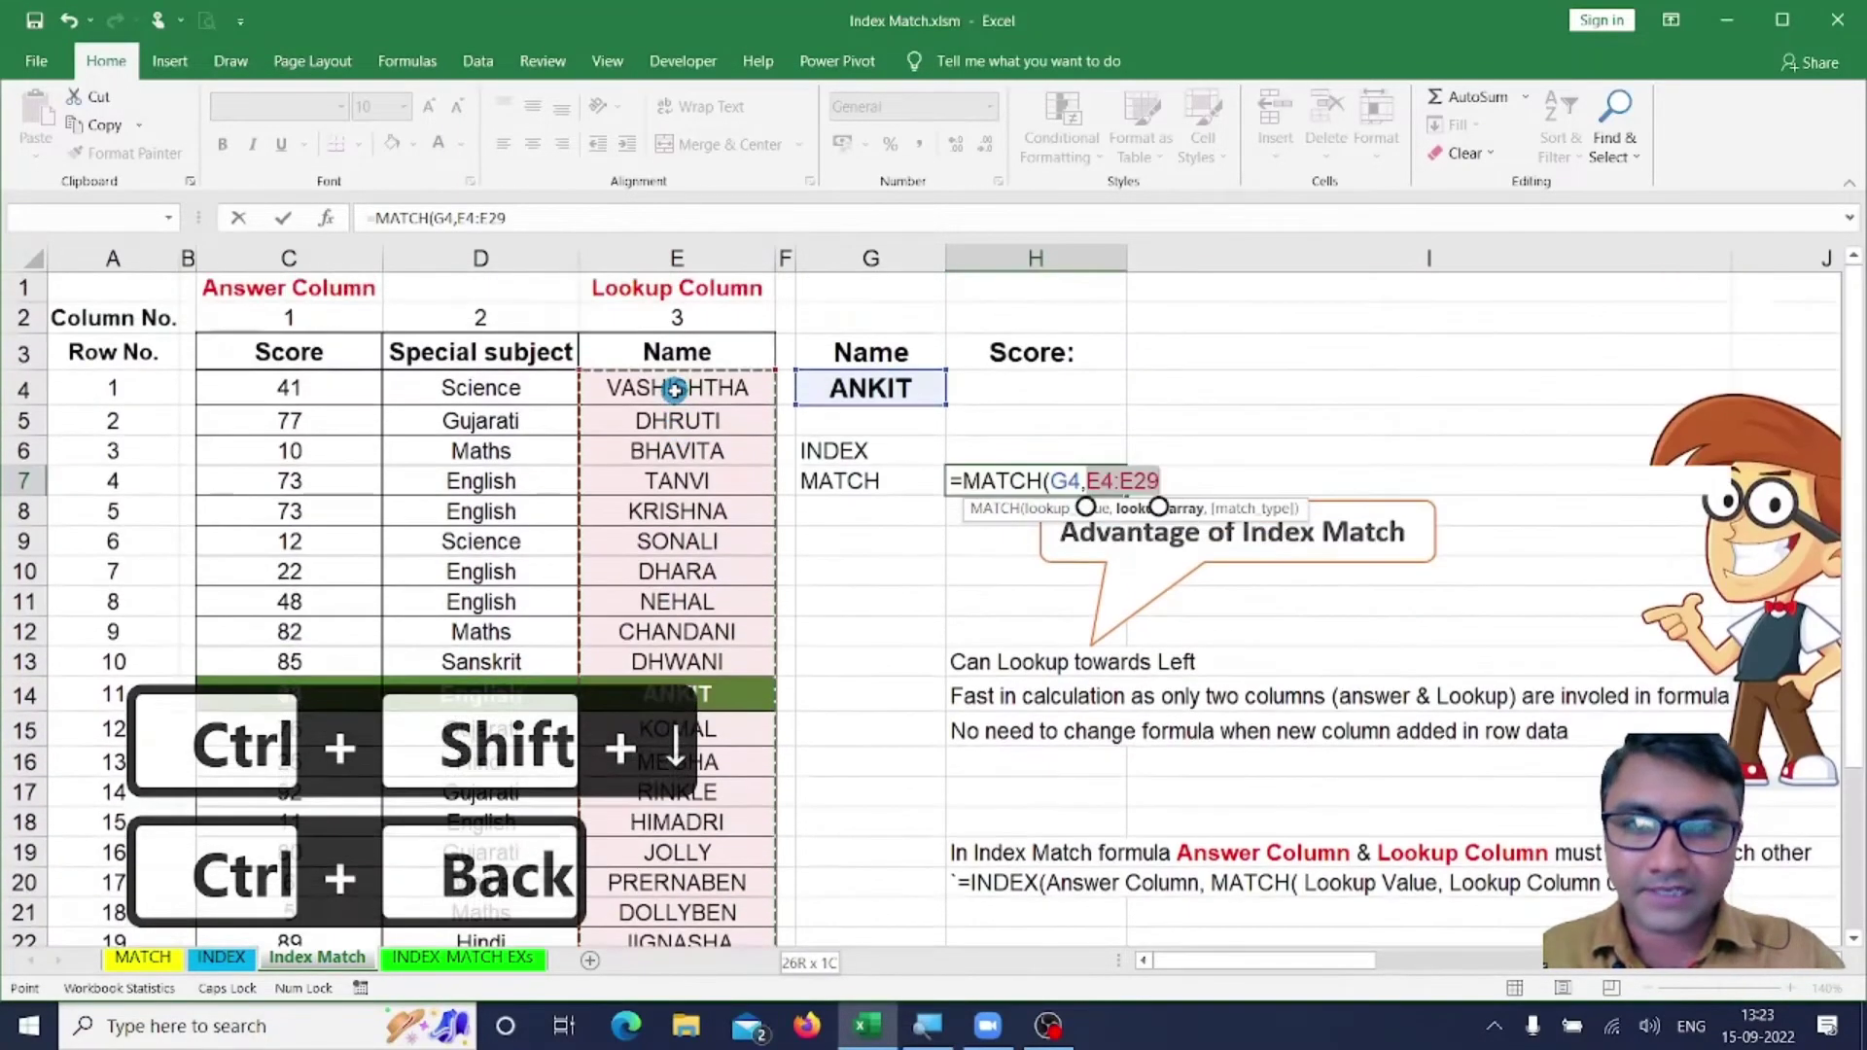
Complete the MATCH formula with match type 0 for an exact match, giving =MATCH(G4,E4:E29,0).
left_click(1179, 484)
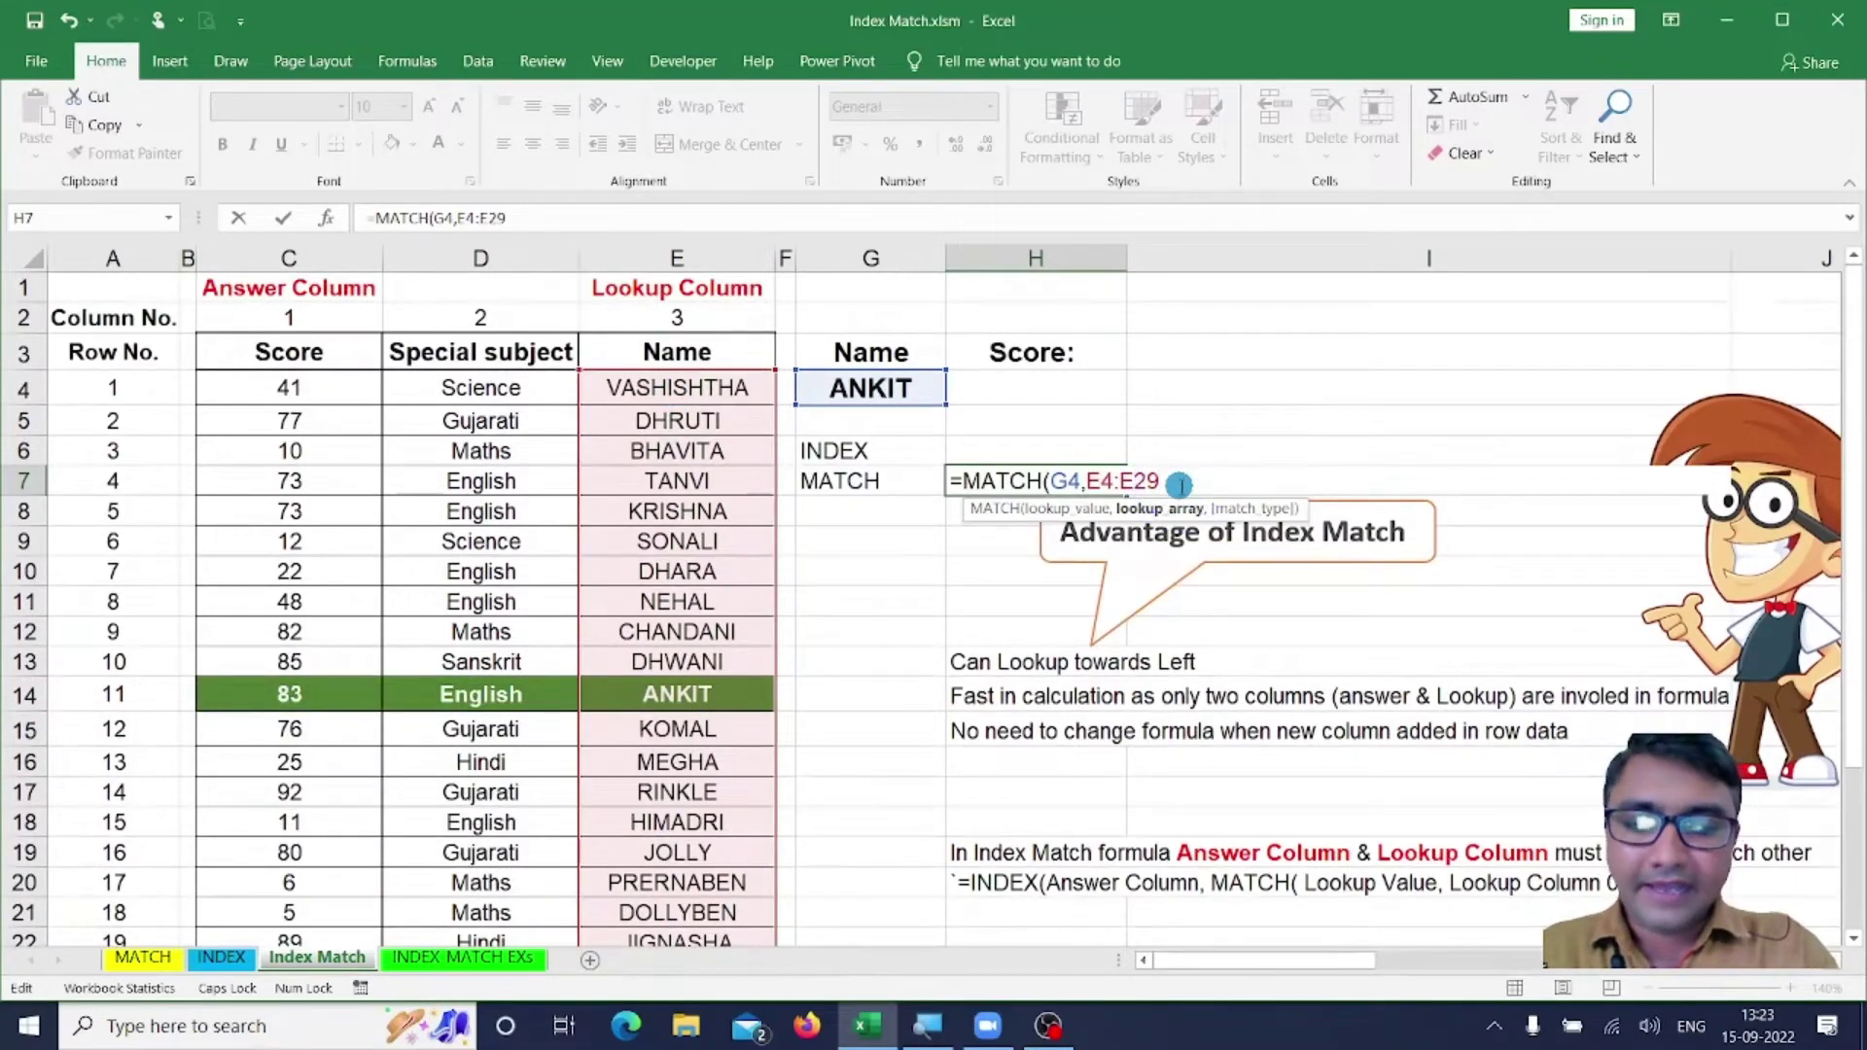
type(",")
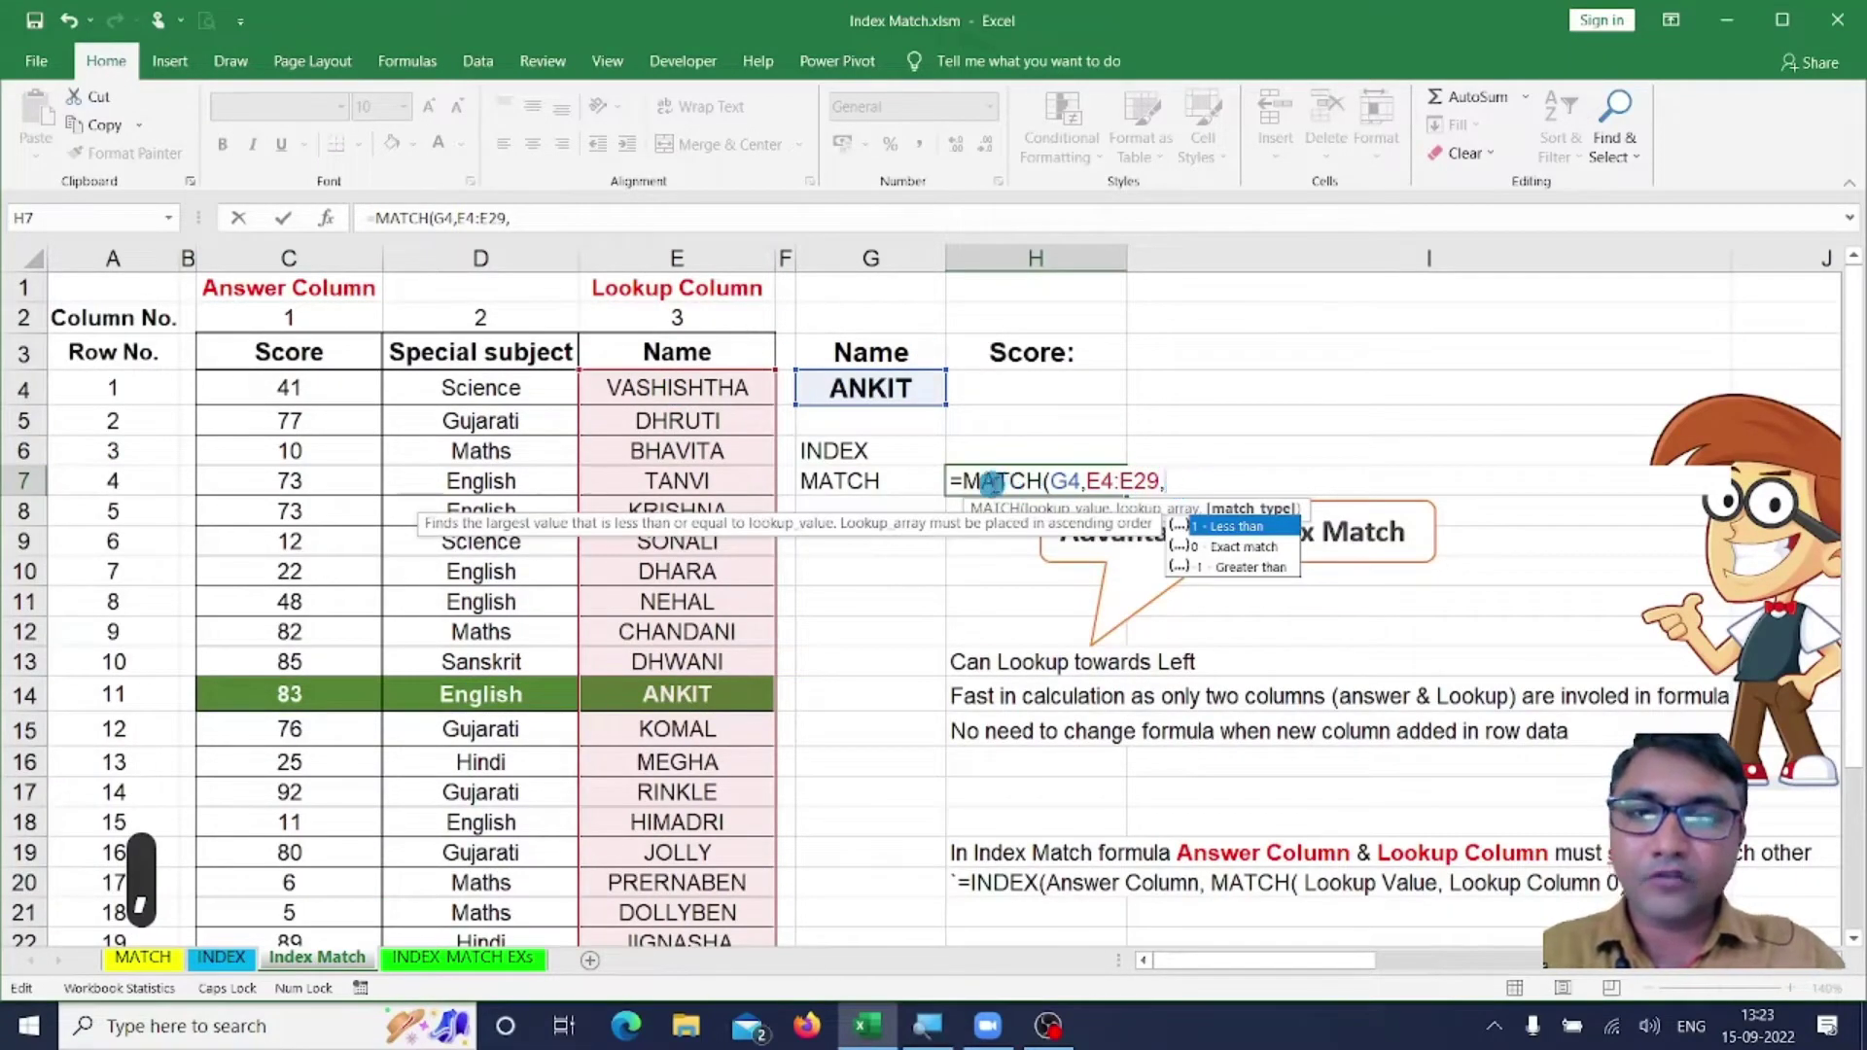
left_click(1221, 548)
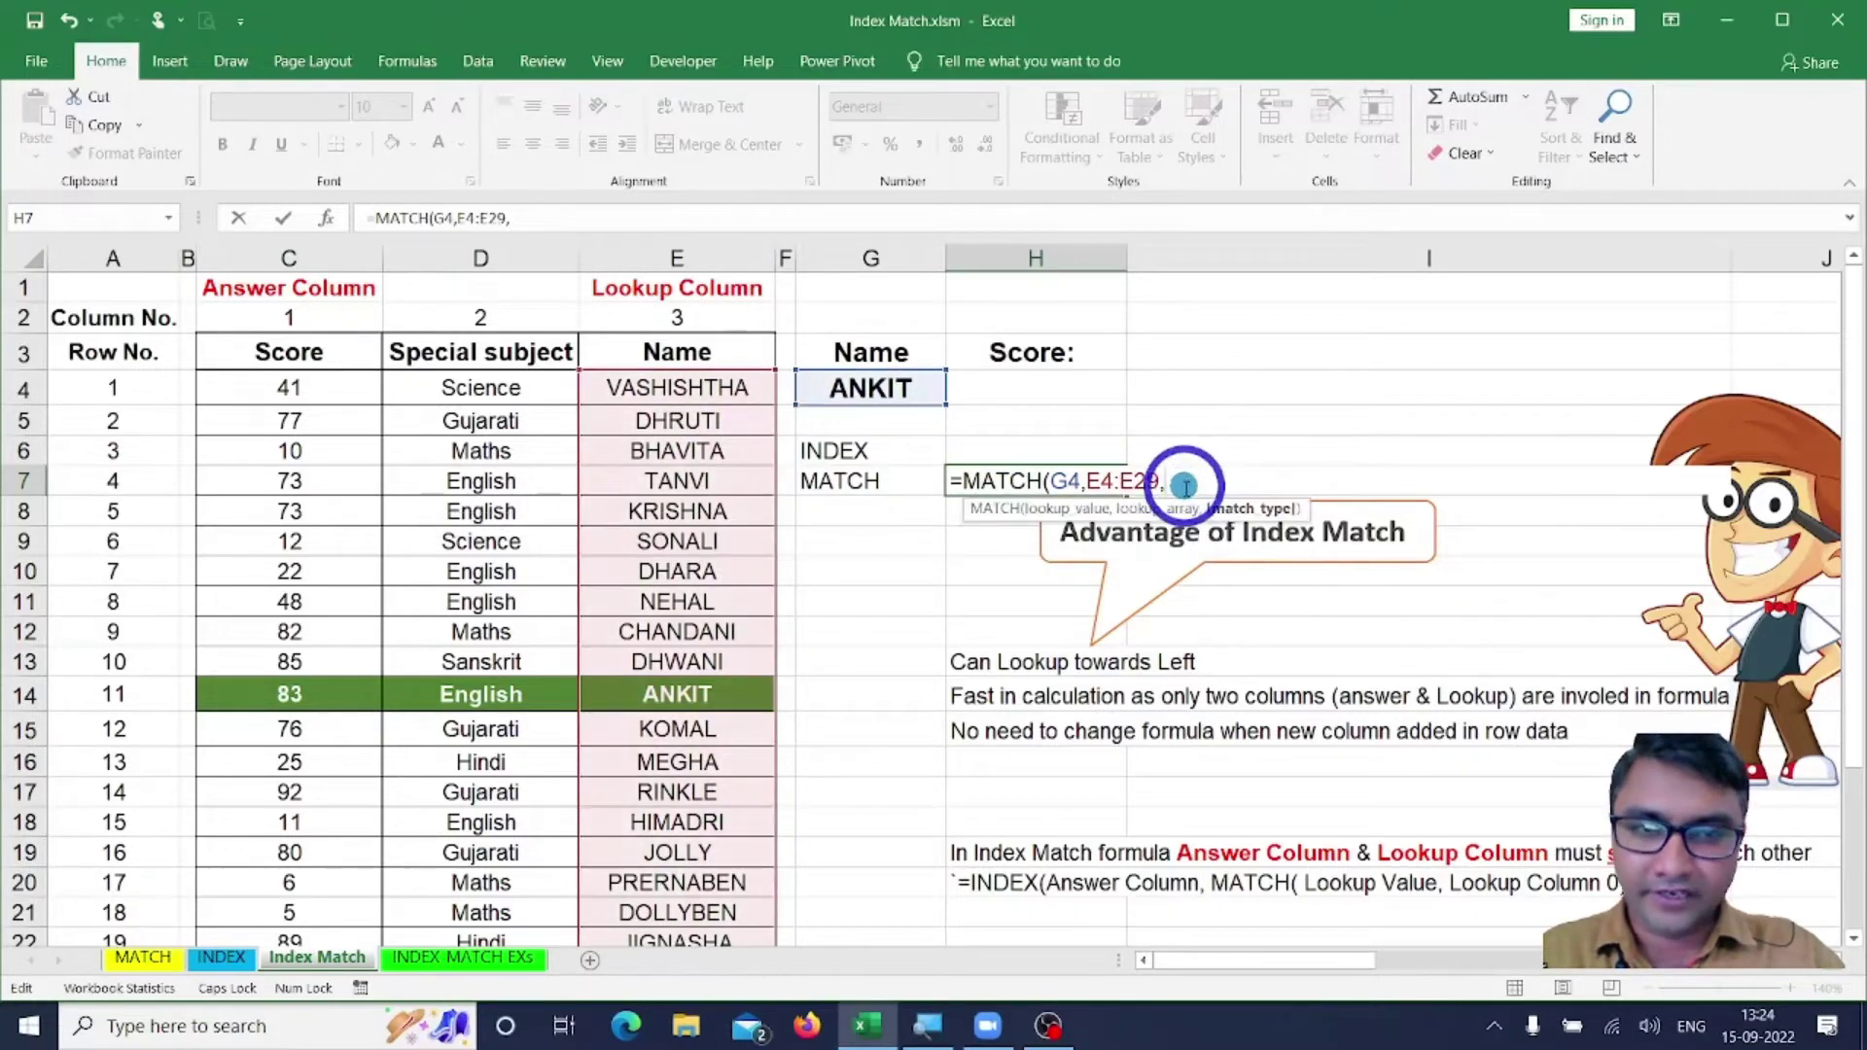
type("0")
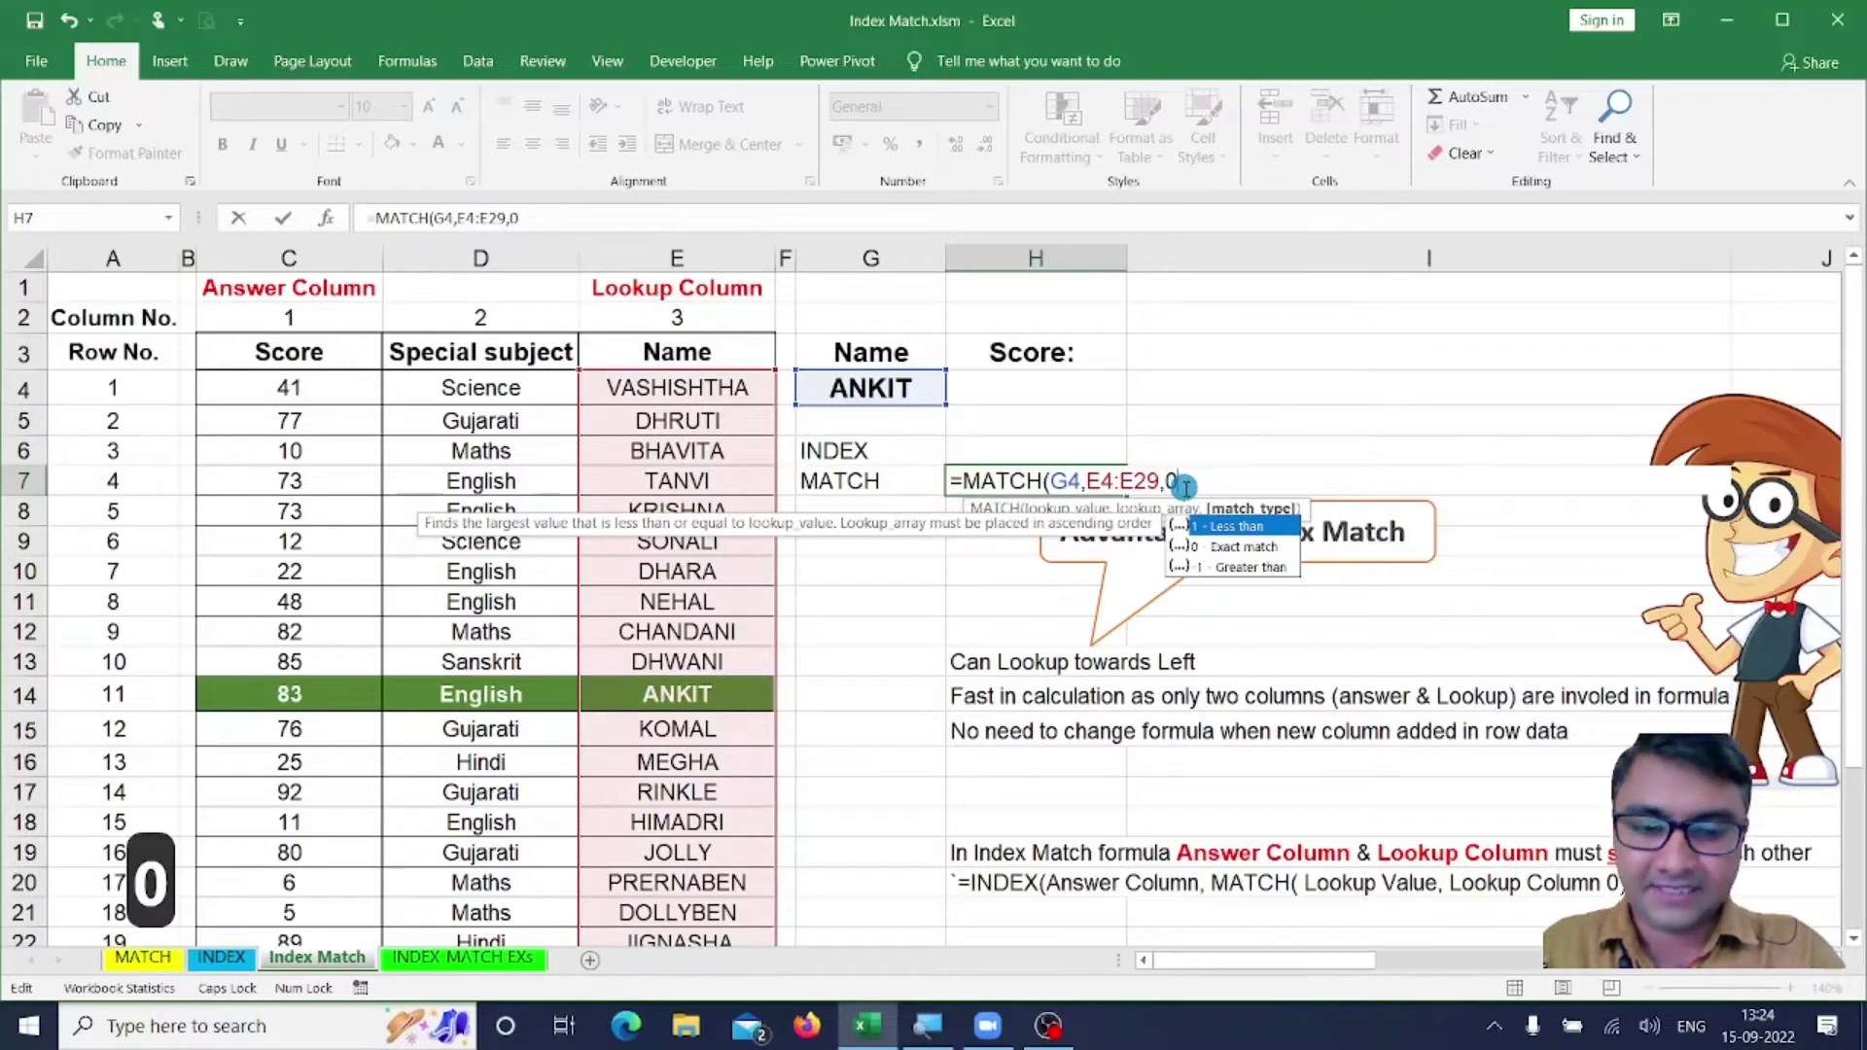
type(")")
key("Return")
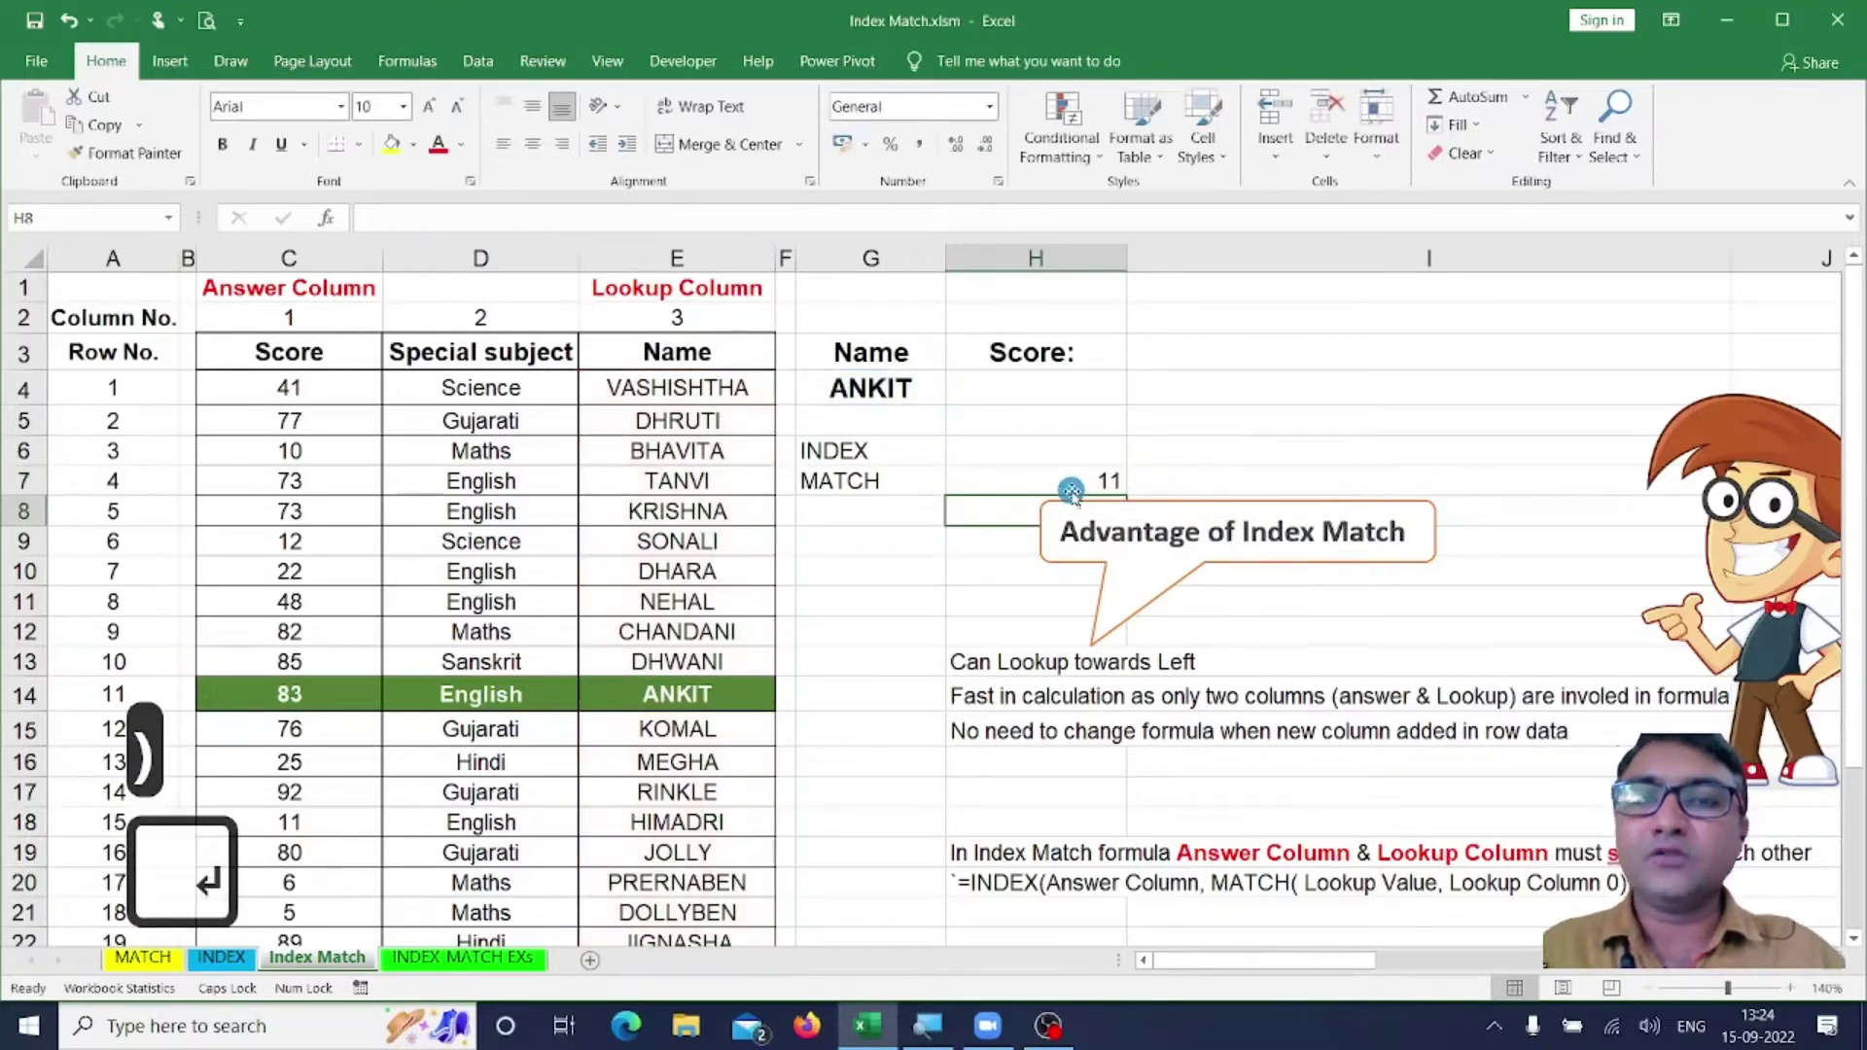
Change the lookup name in G4 to the one listed in E17 and compare the MATCH result with its row number in A17.
left_click(1071, 490)
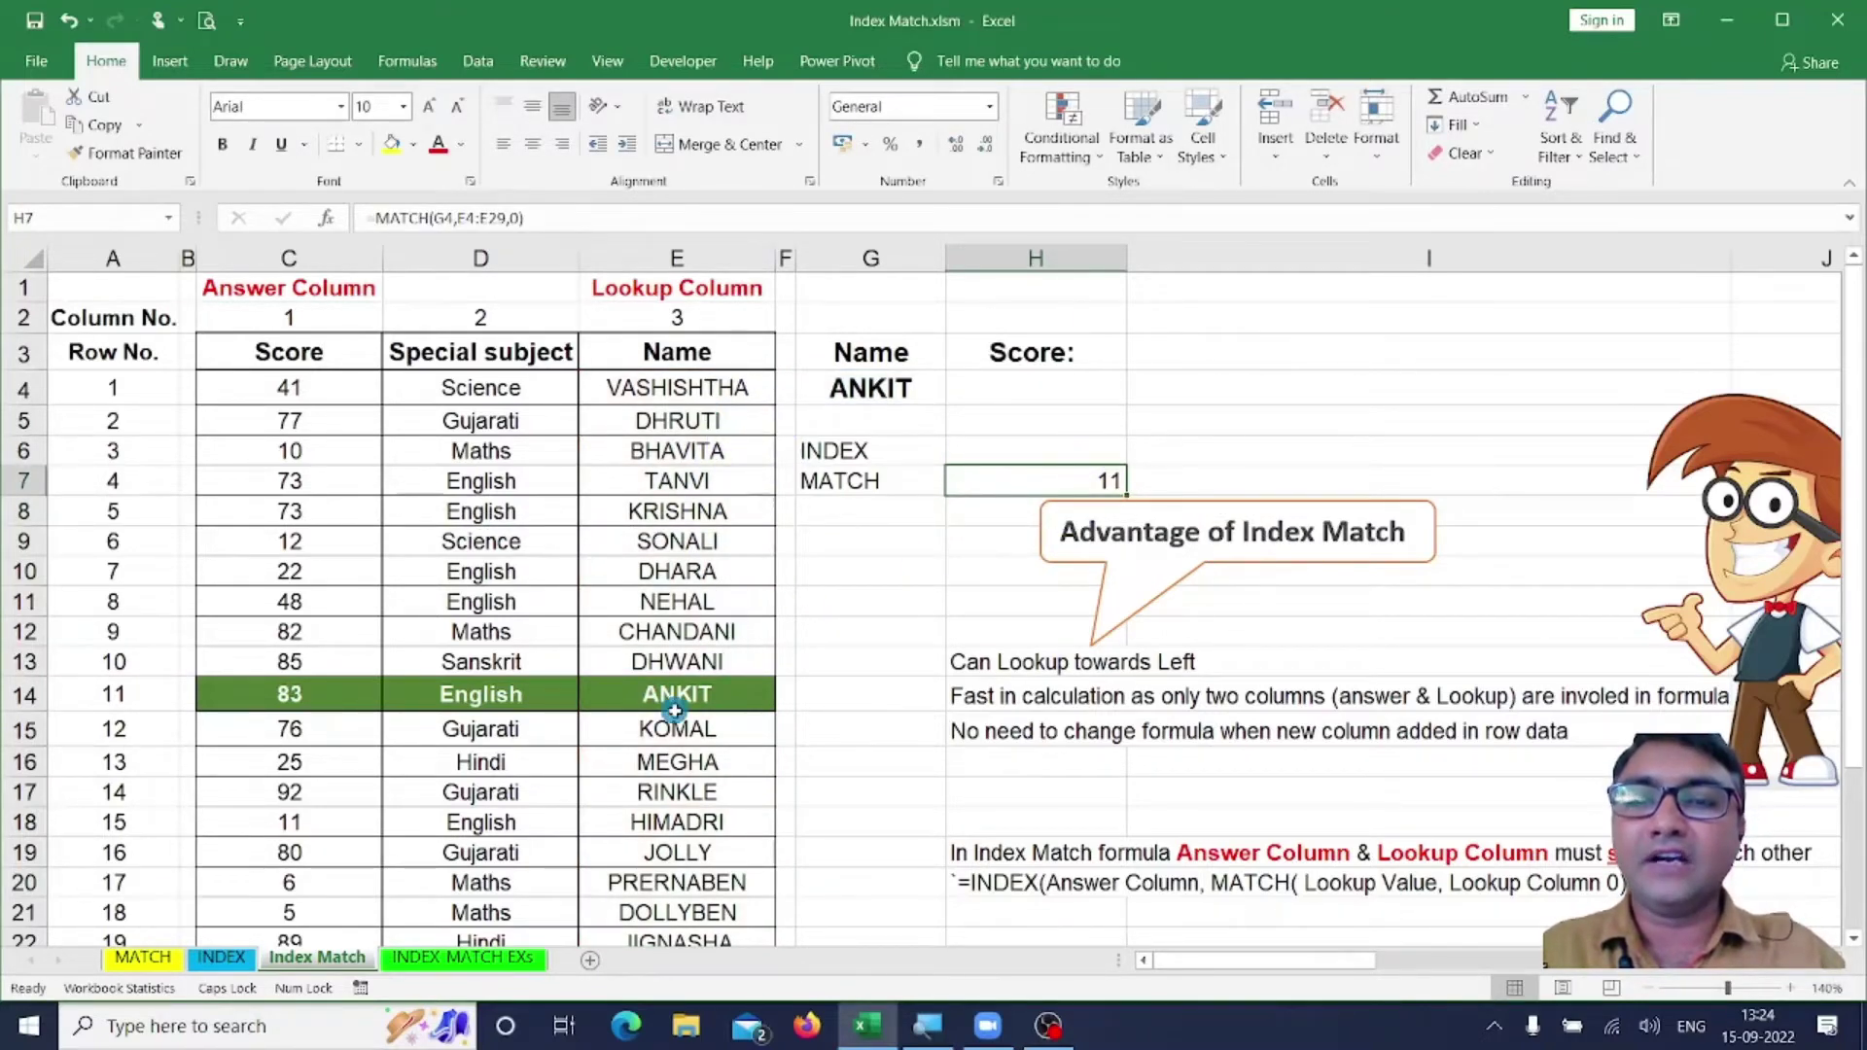
left_click(928, 391)
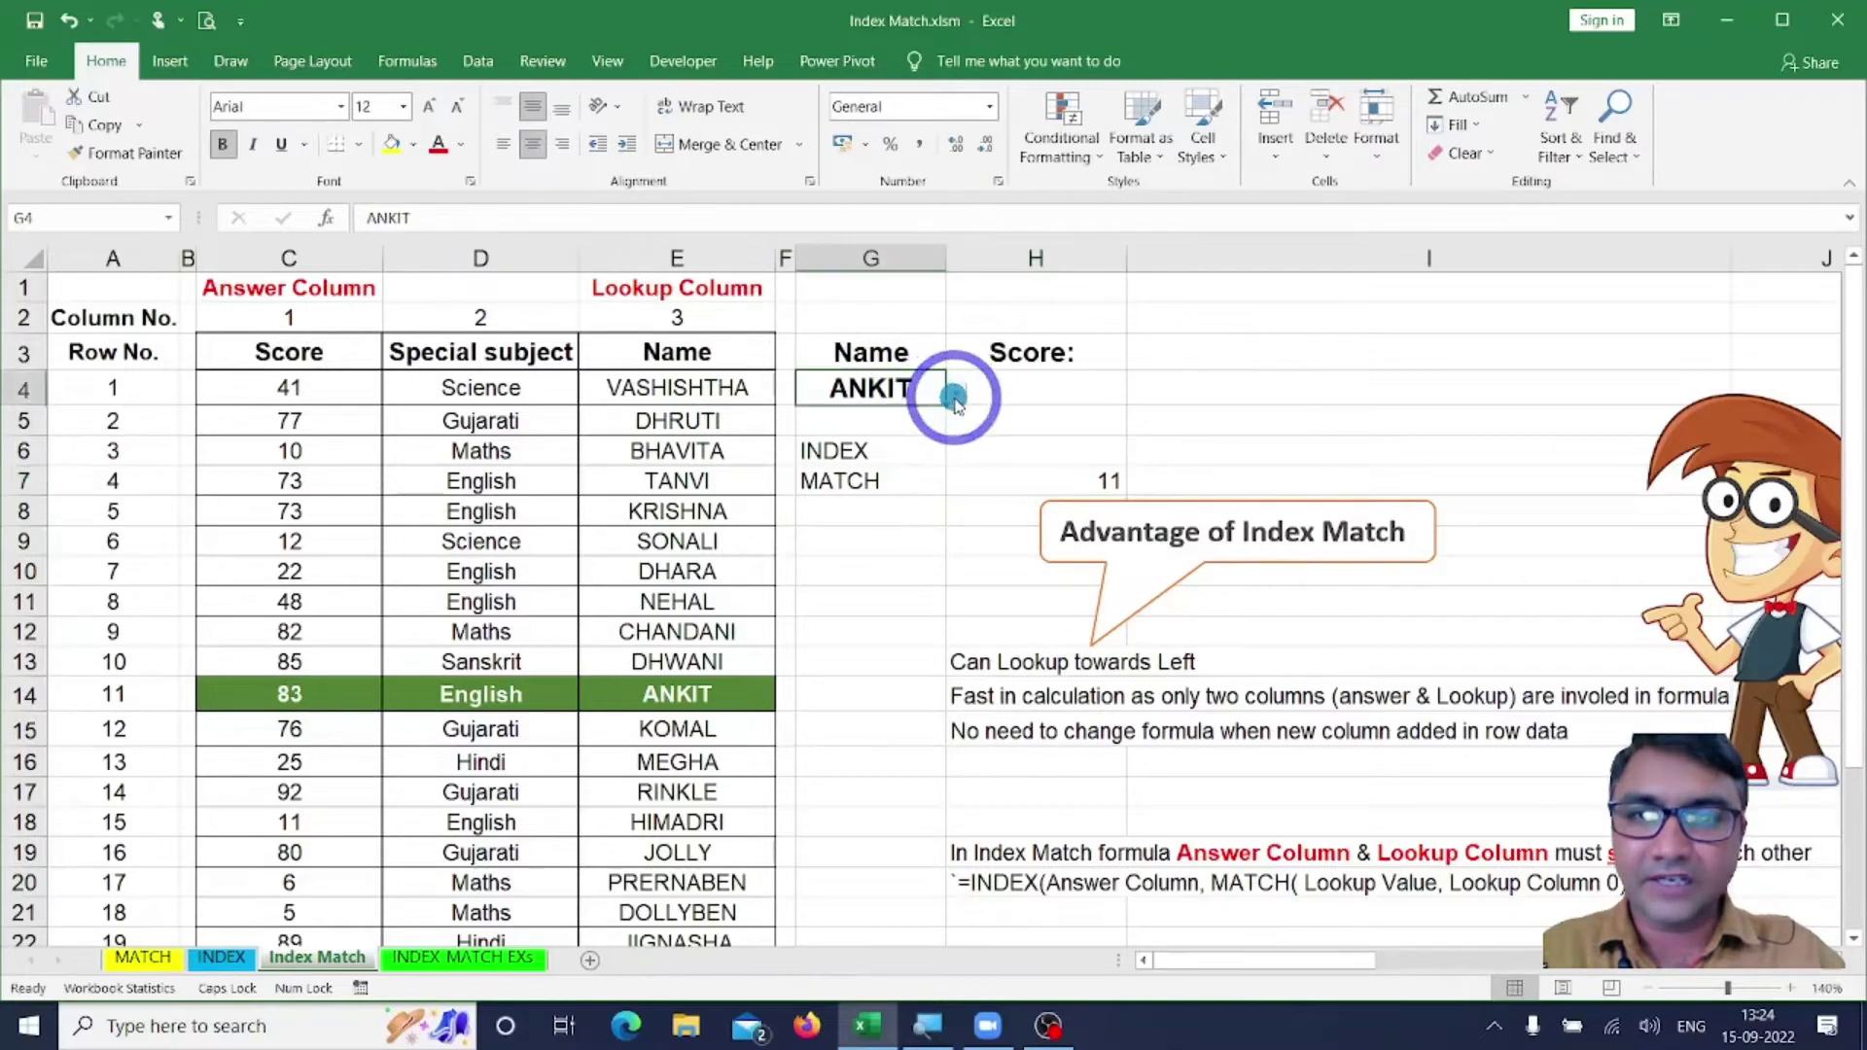
left_click(955, 393)
left_click(856, 483)
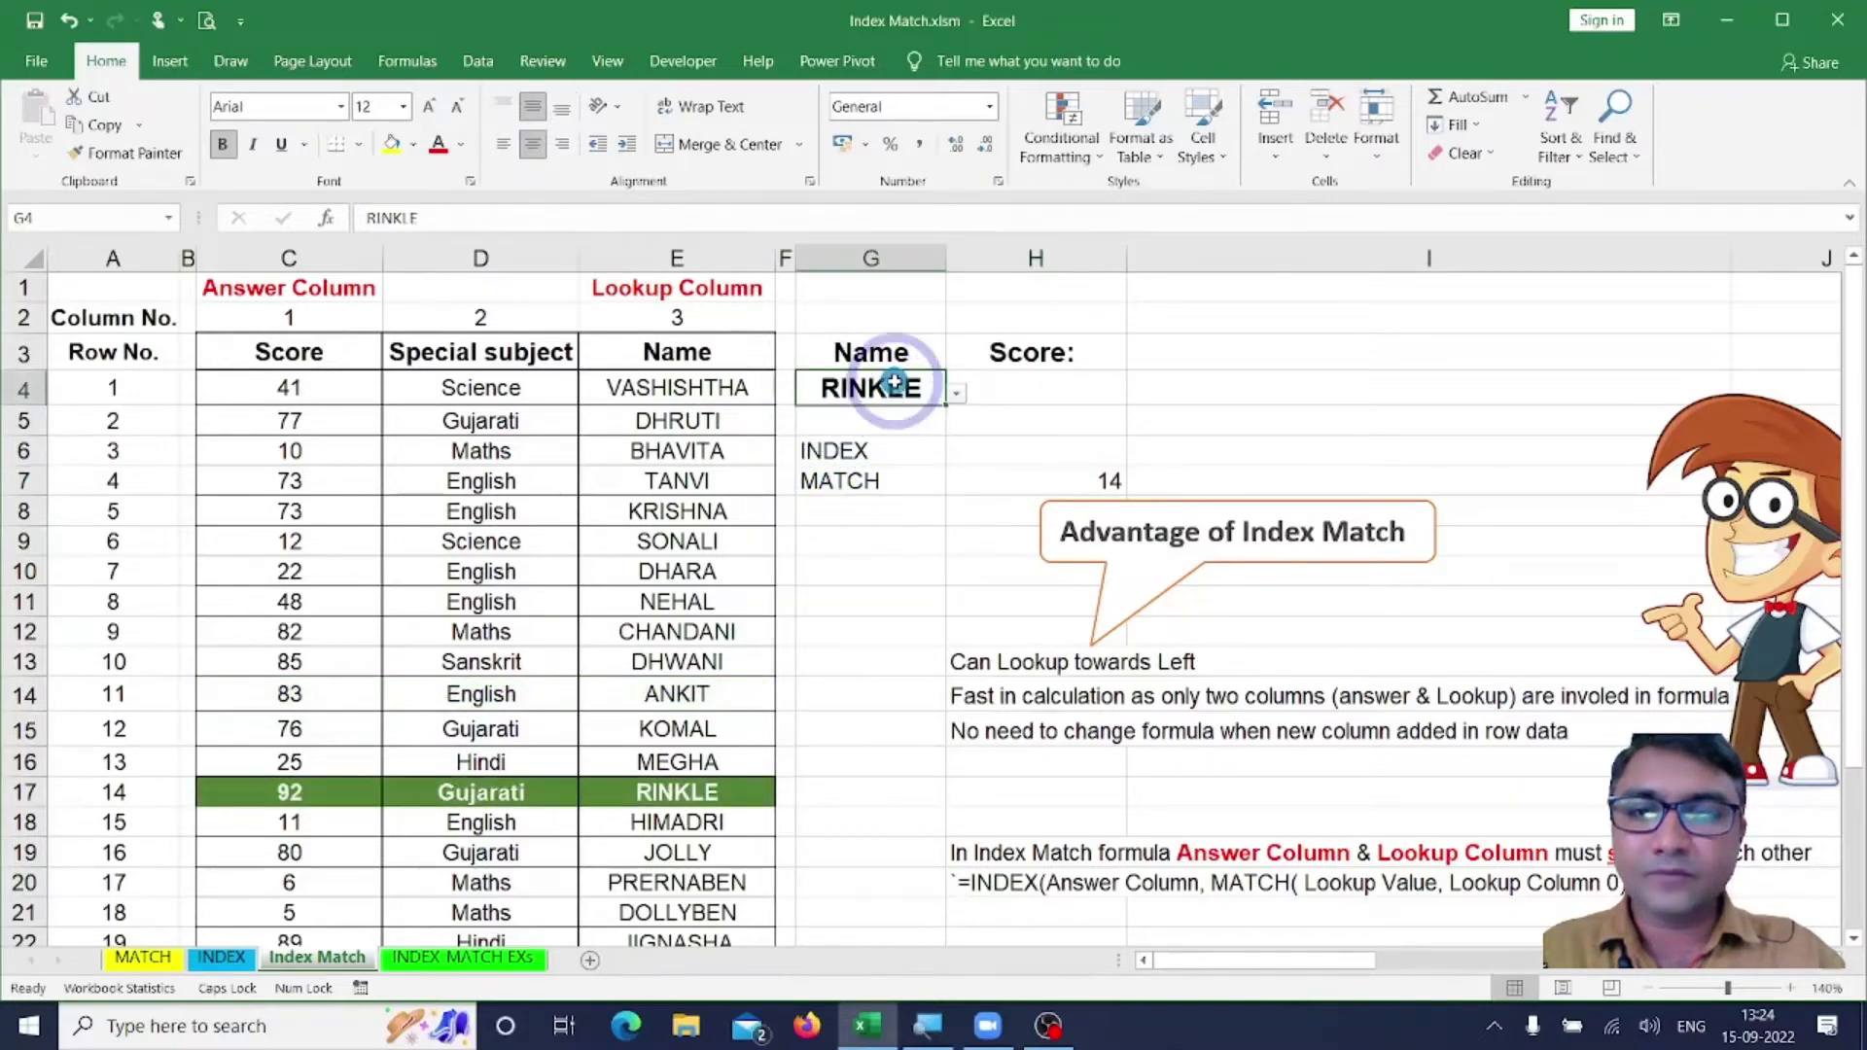
left_click(109, 793)
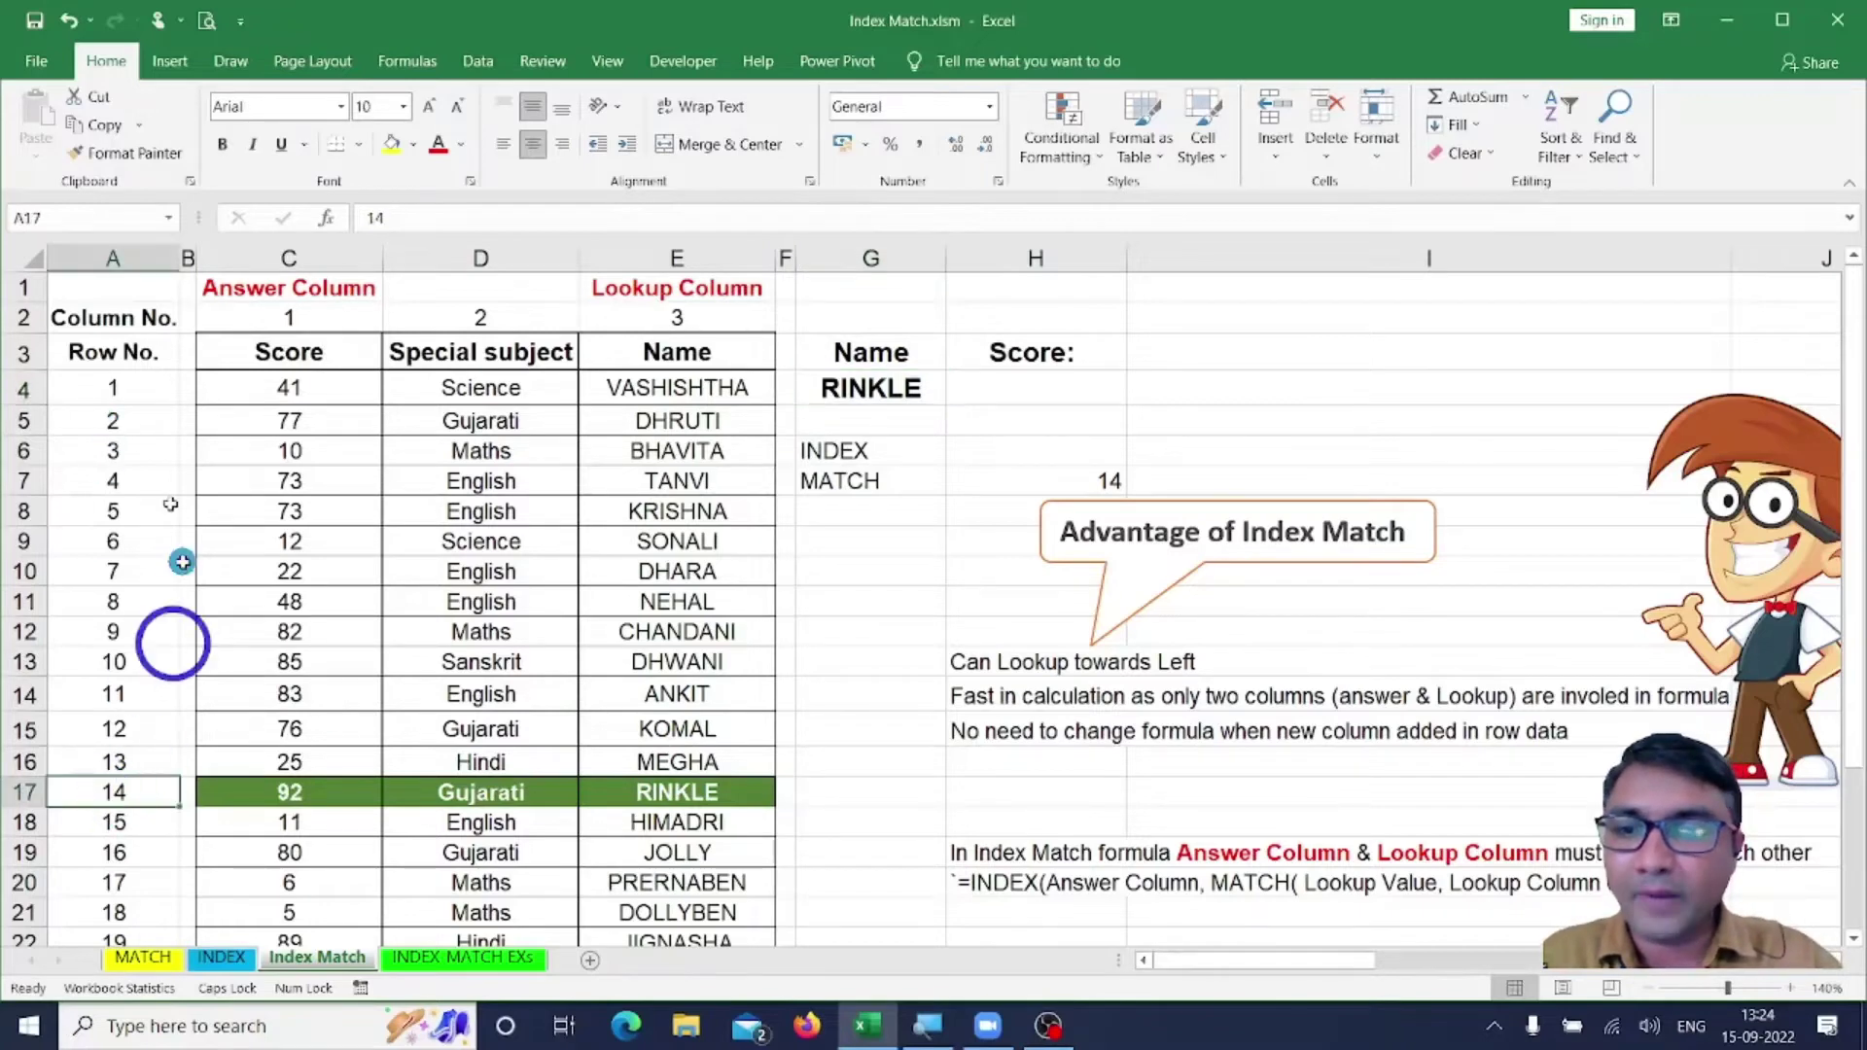
Enter =INDEX(C4:C29,14) in H6 to return the matching score, and select that cell to review its formula.
left_click(994, 445)
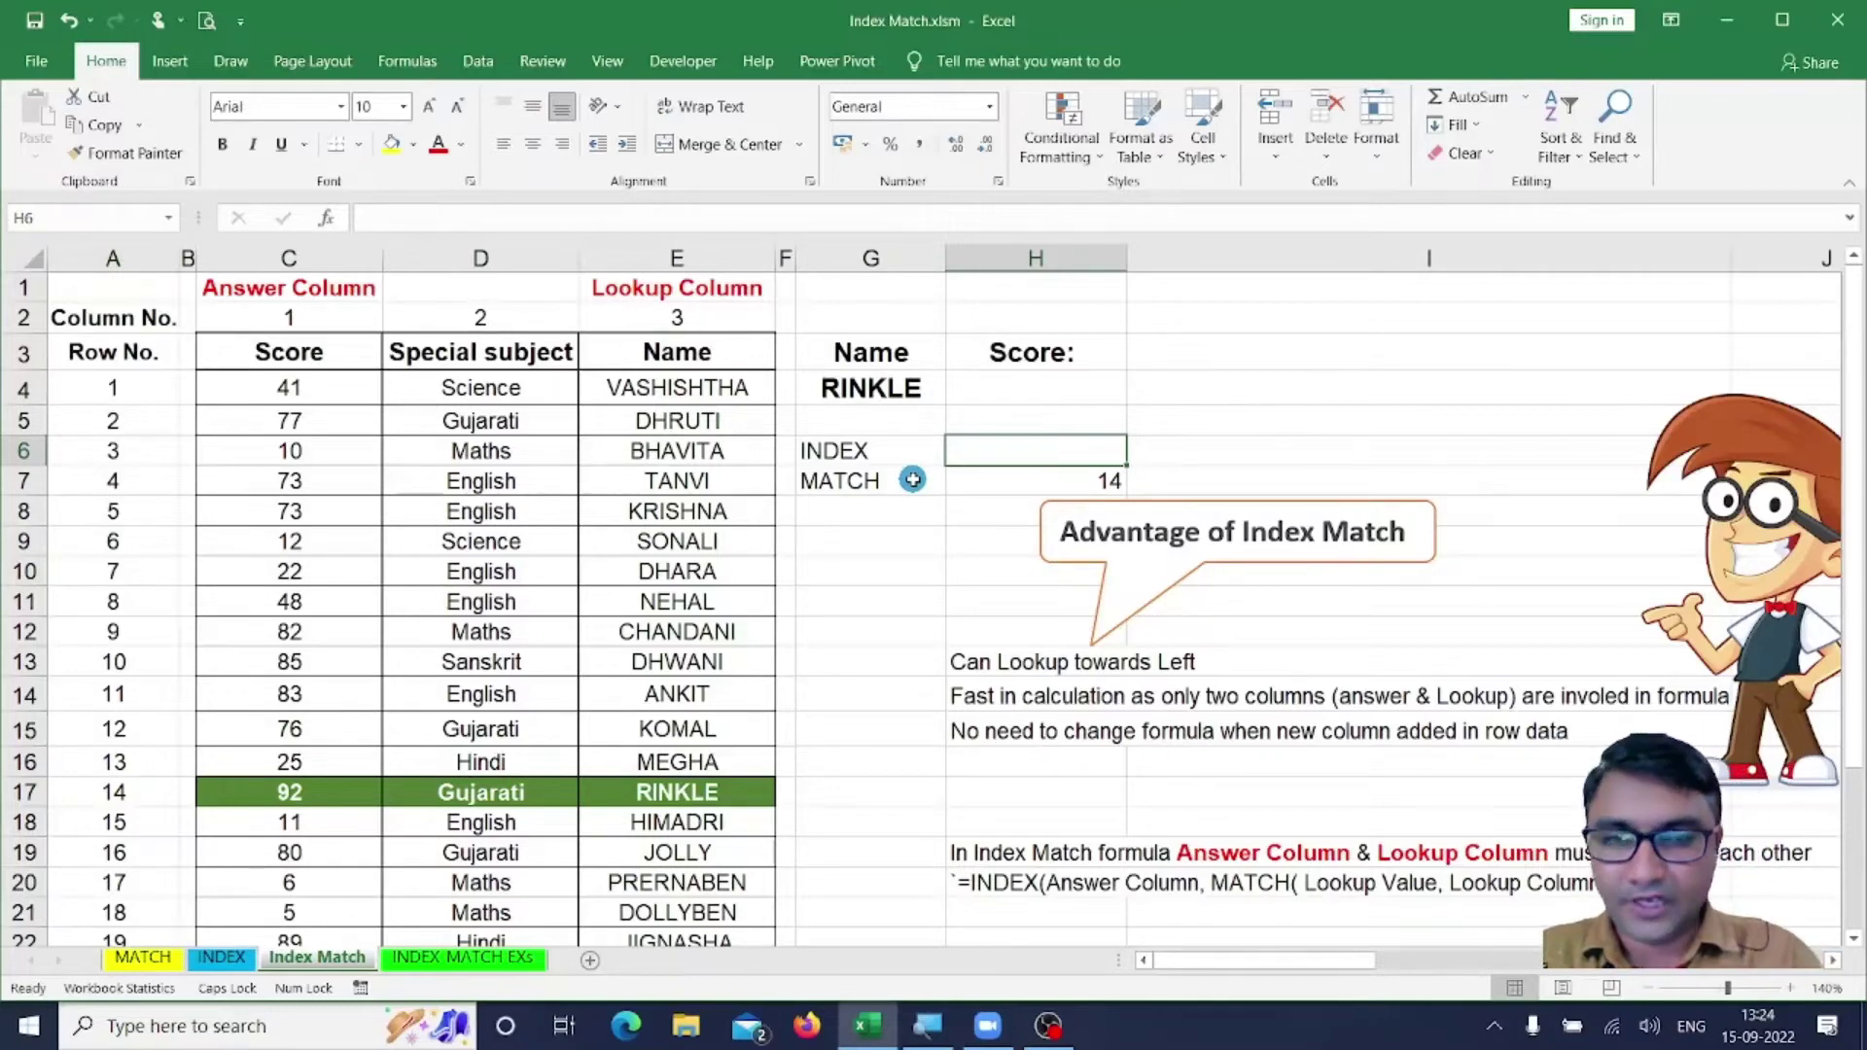
type("=INDEX")
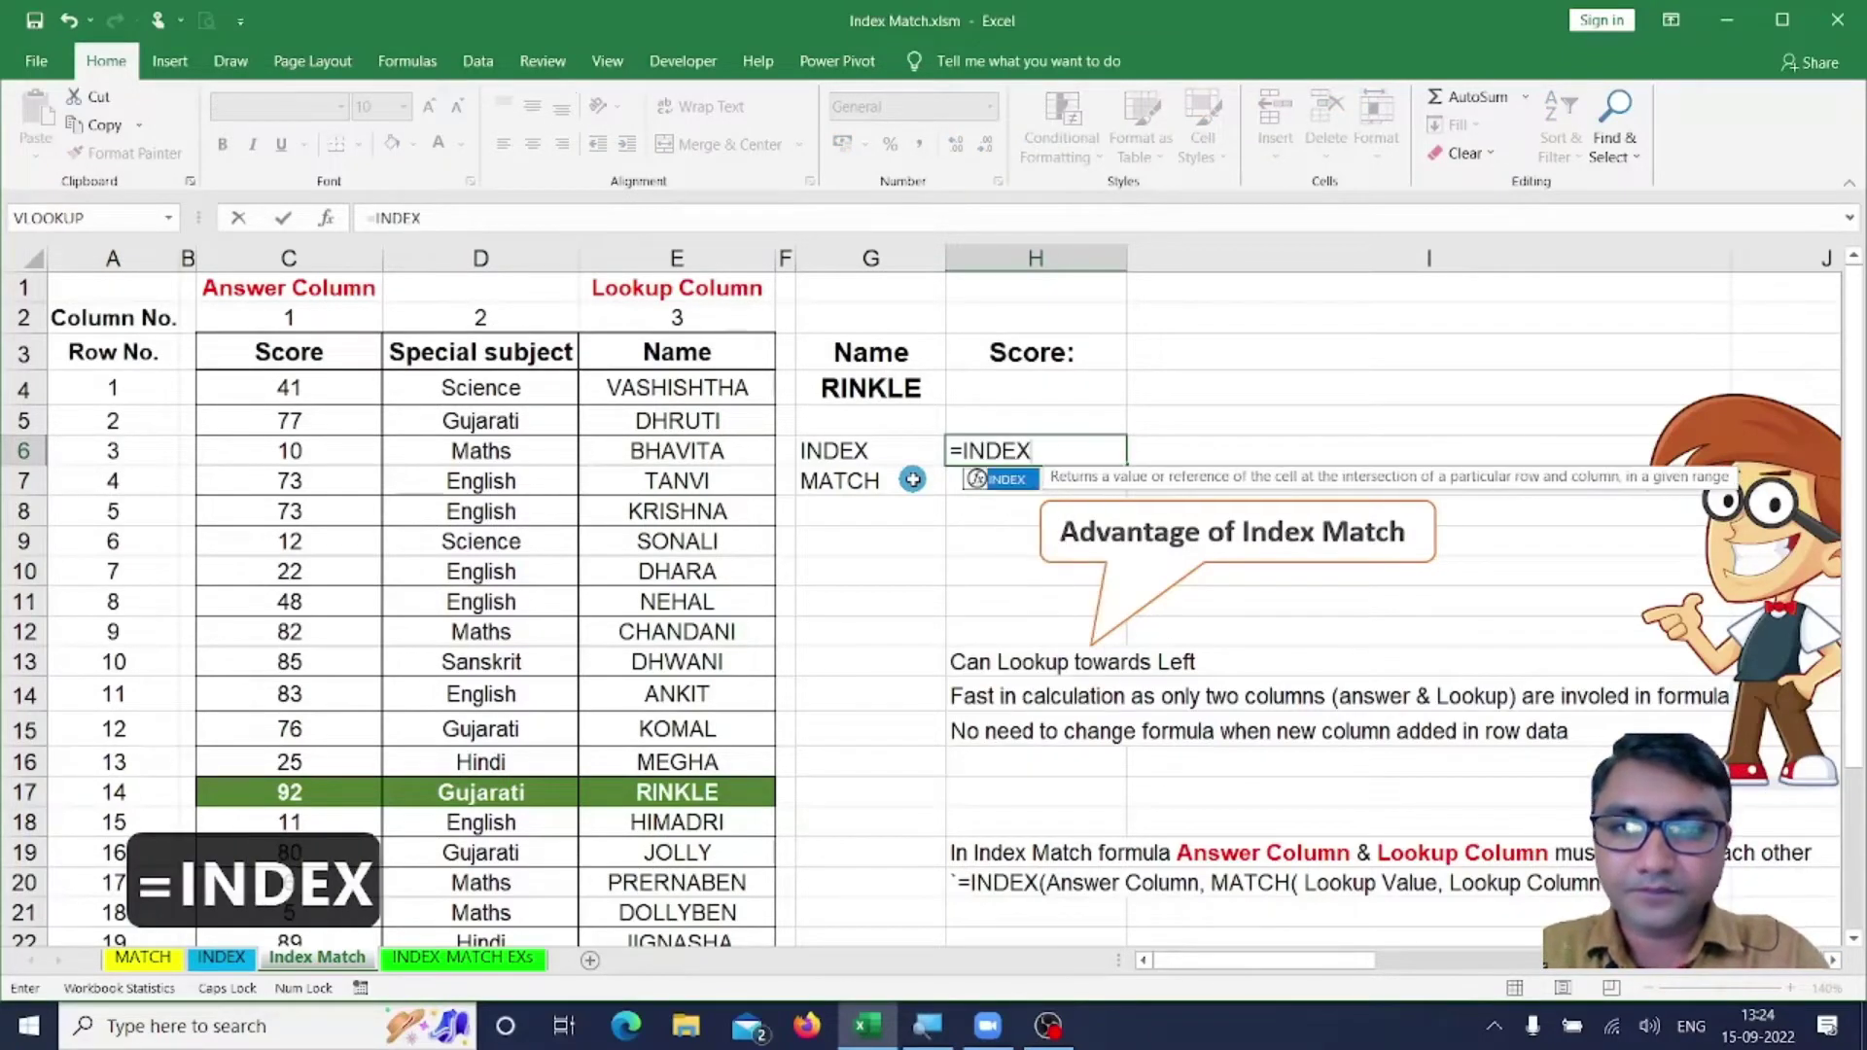
key("Tab")
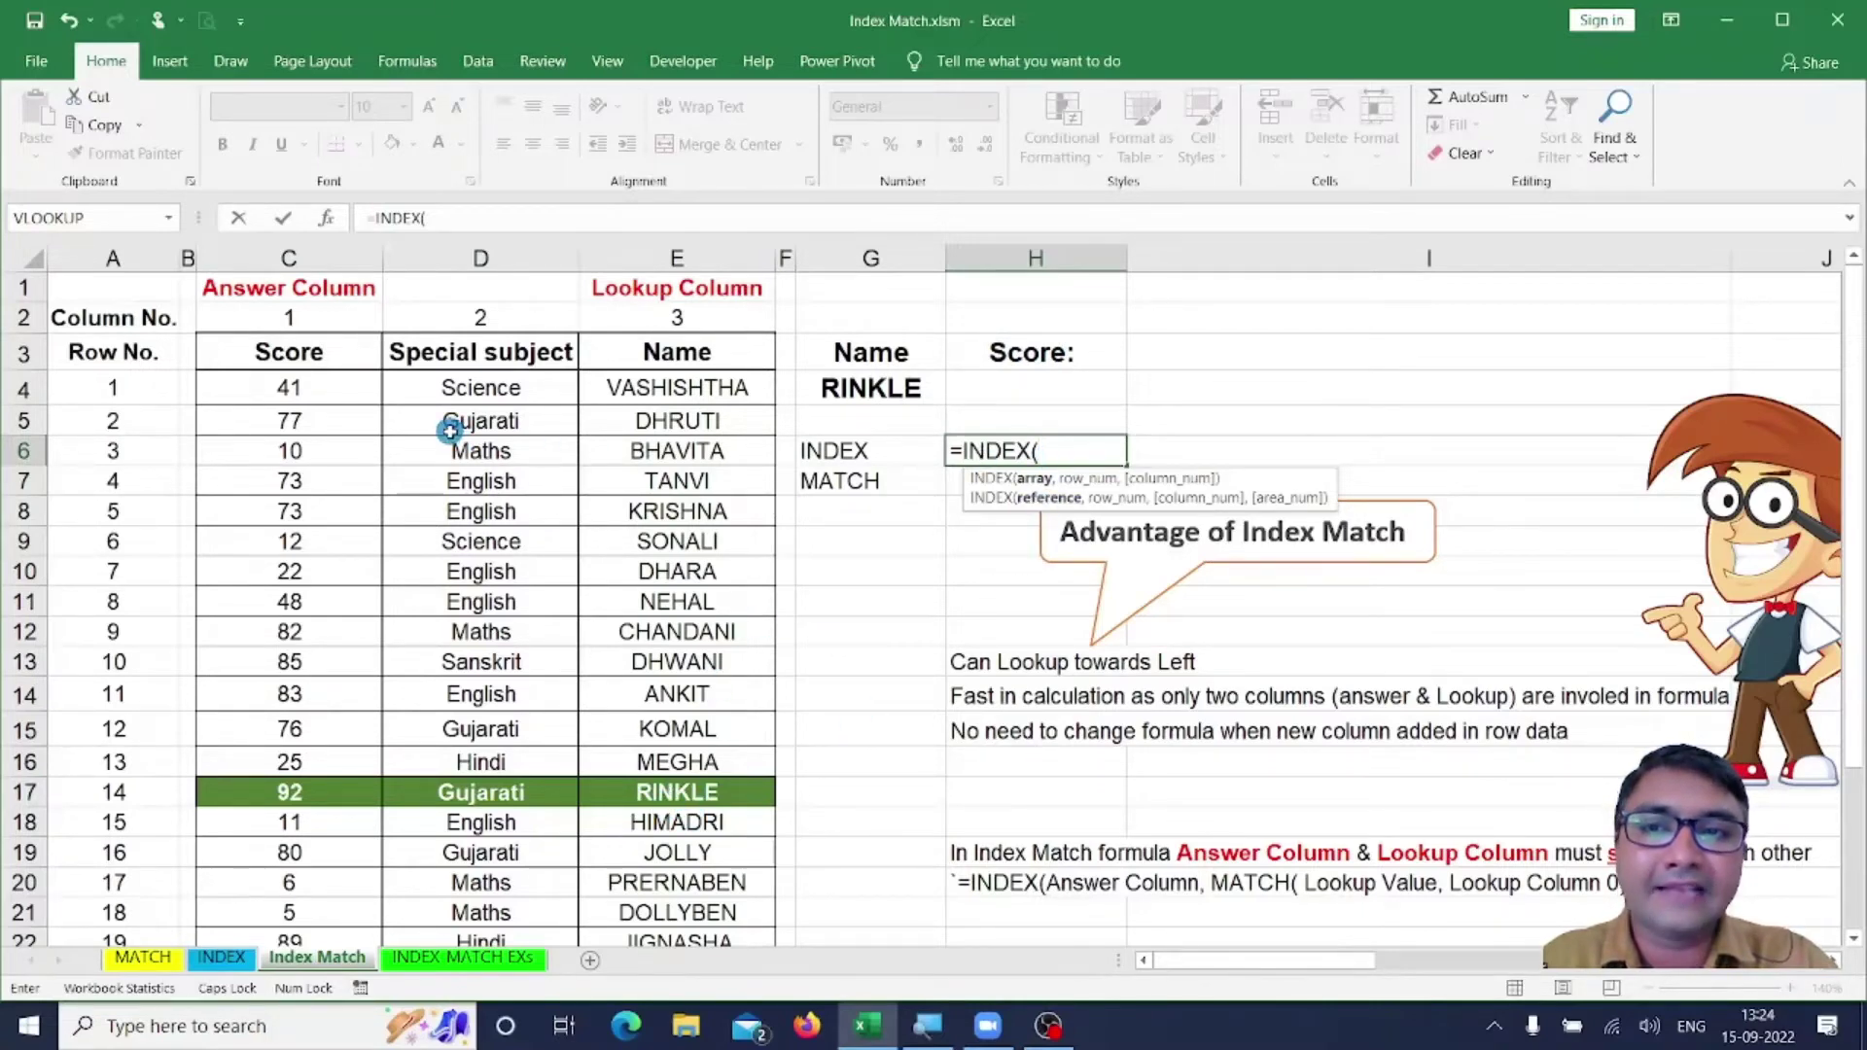
left_click(298, 382)
key("ctrl+shift+Down")
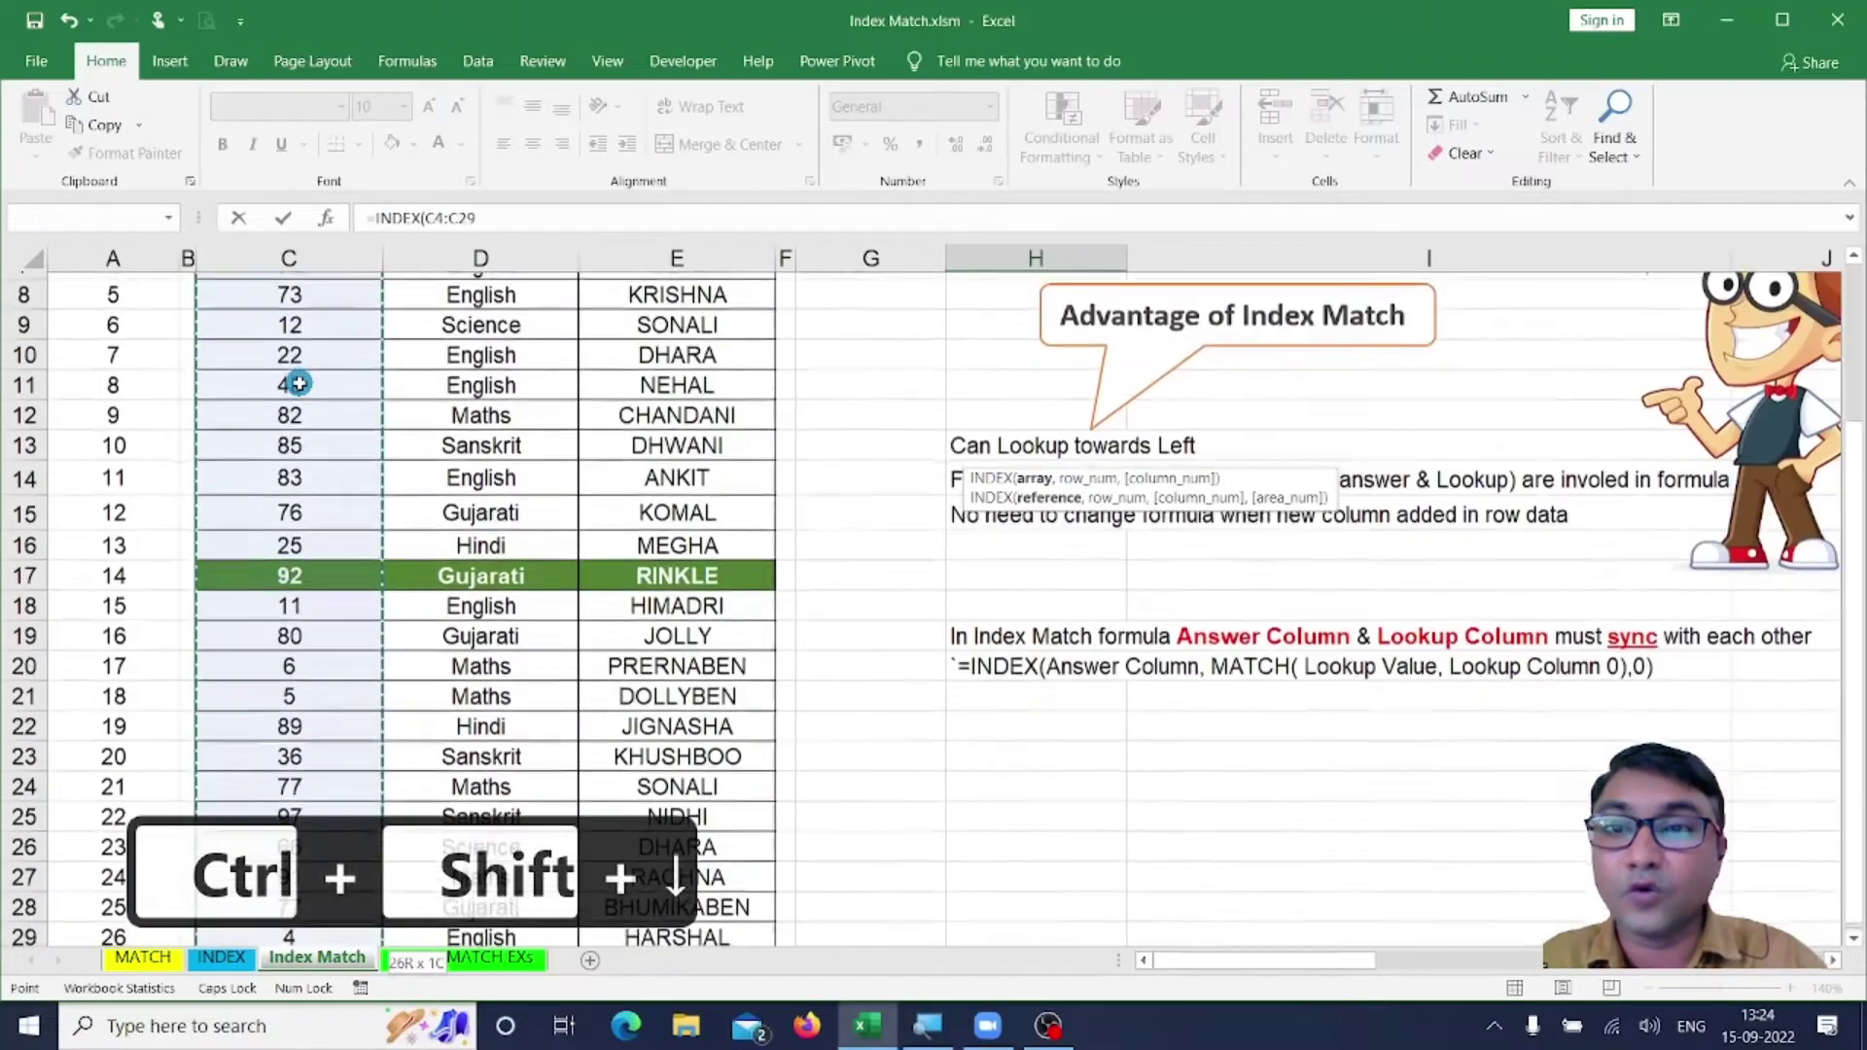
scroll(807, 389, "up", 3)
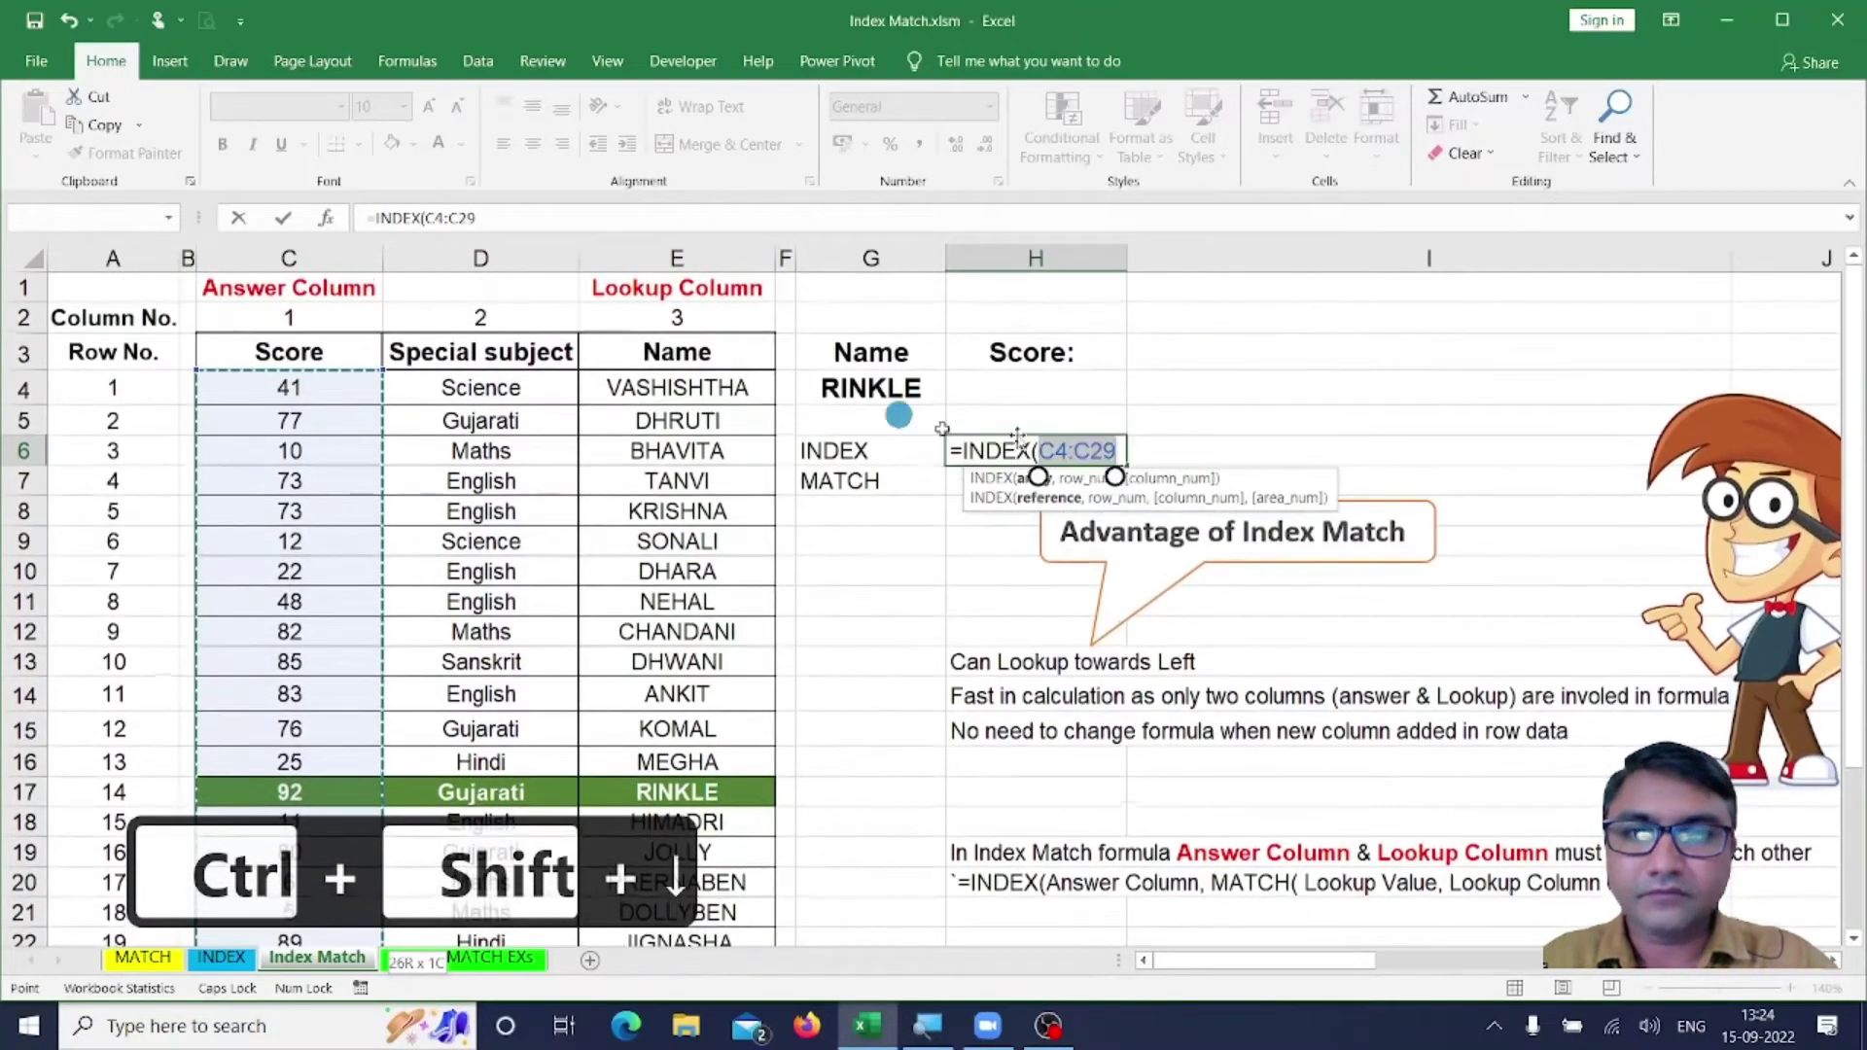
type(",")
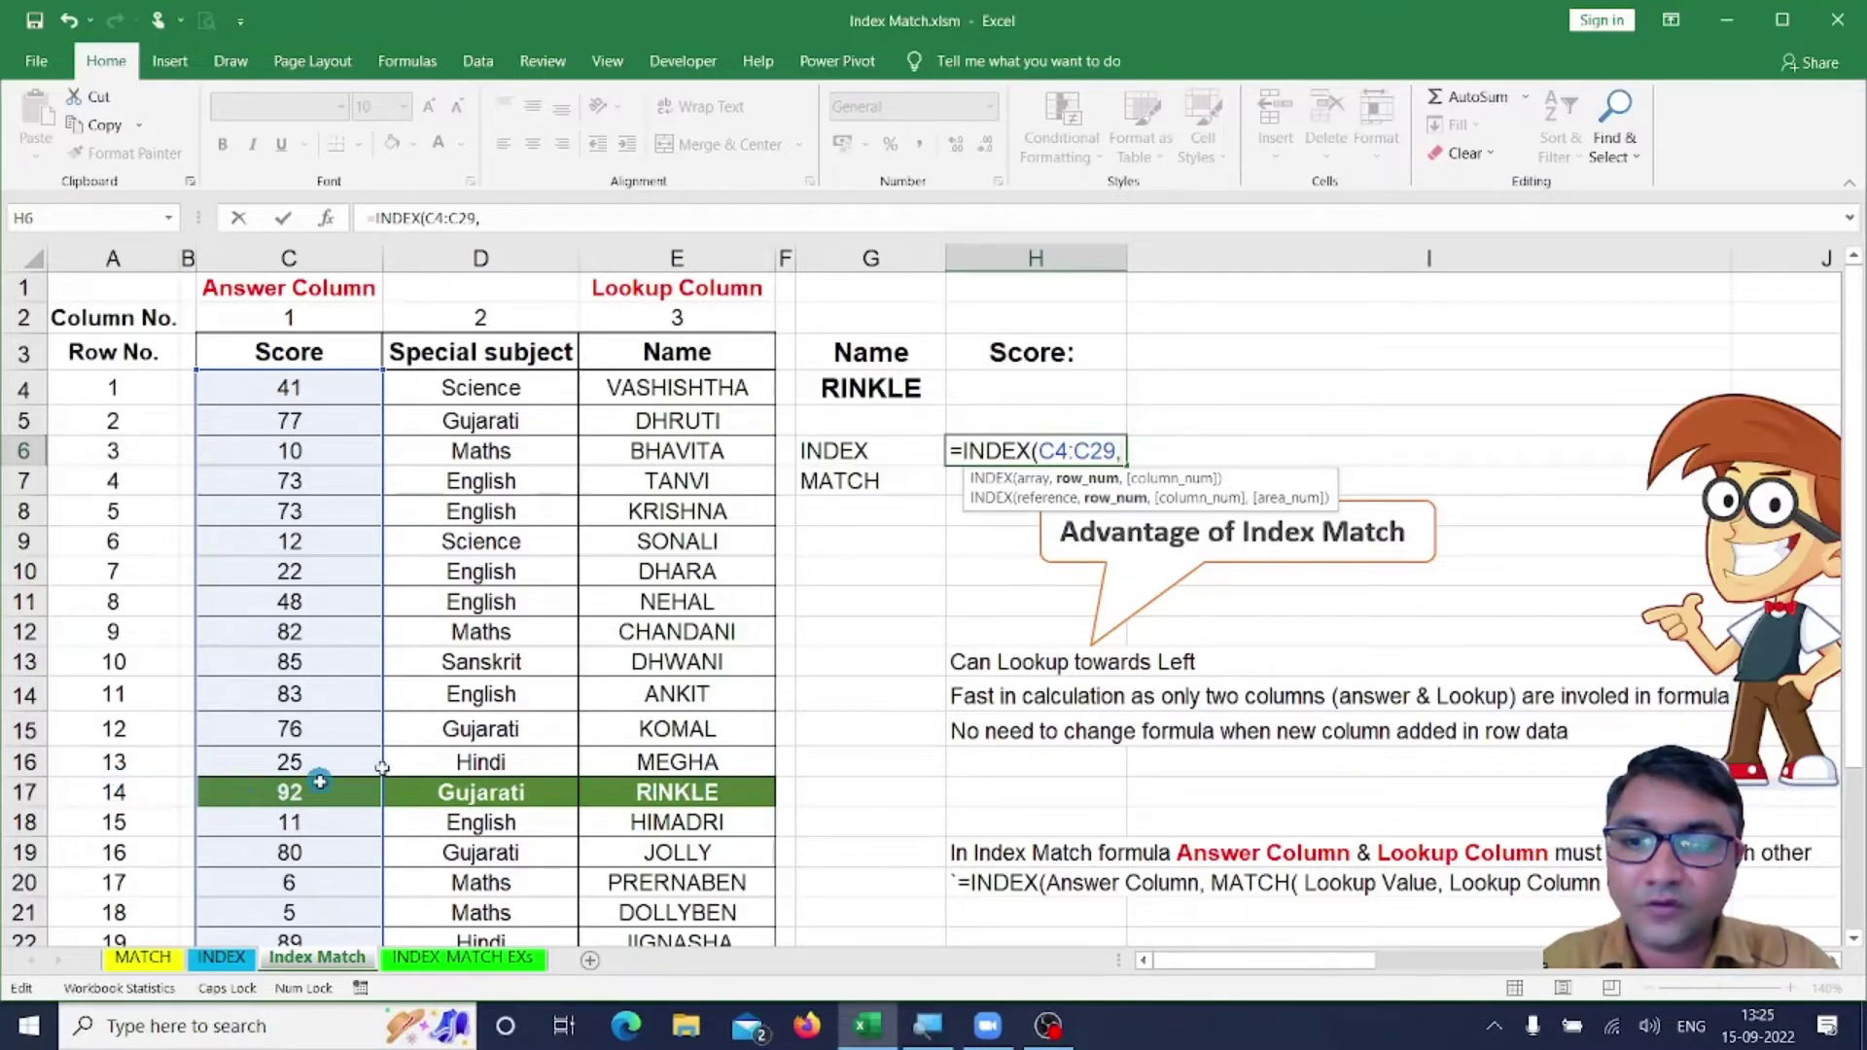
type("14")
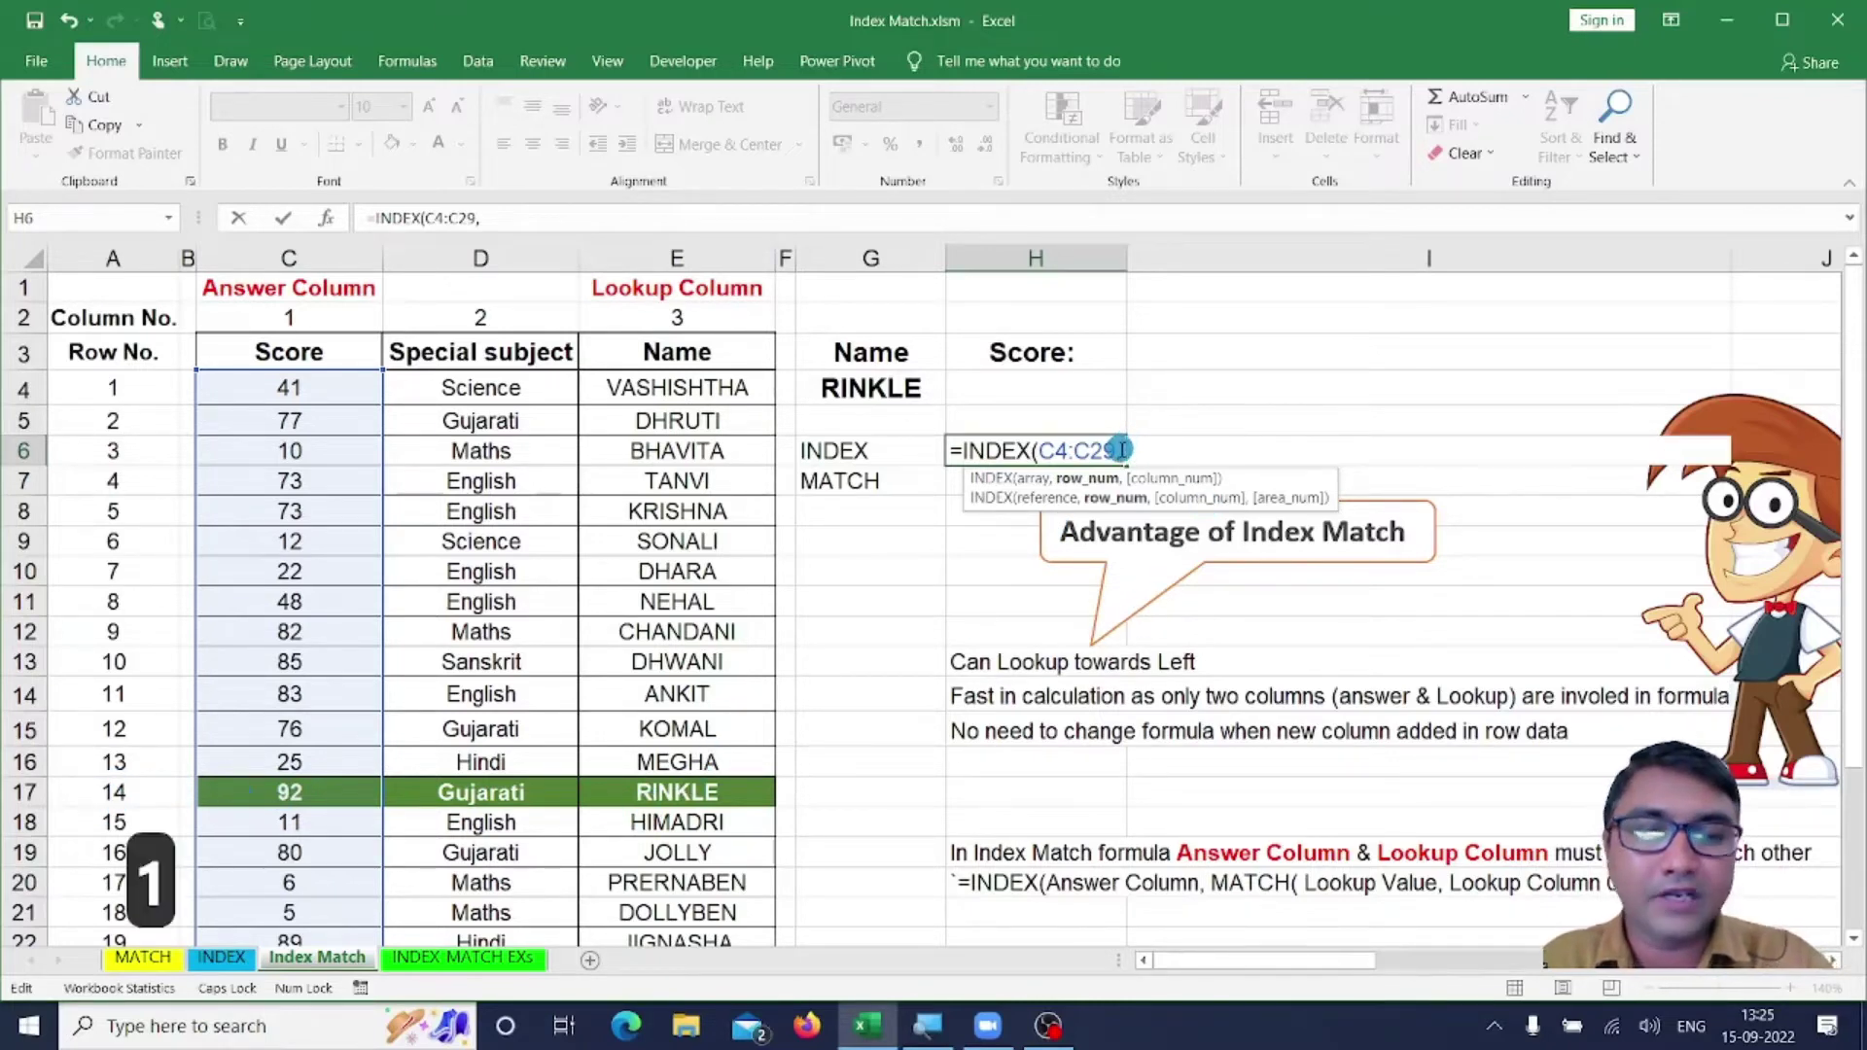
type(")")
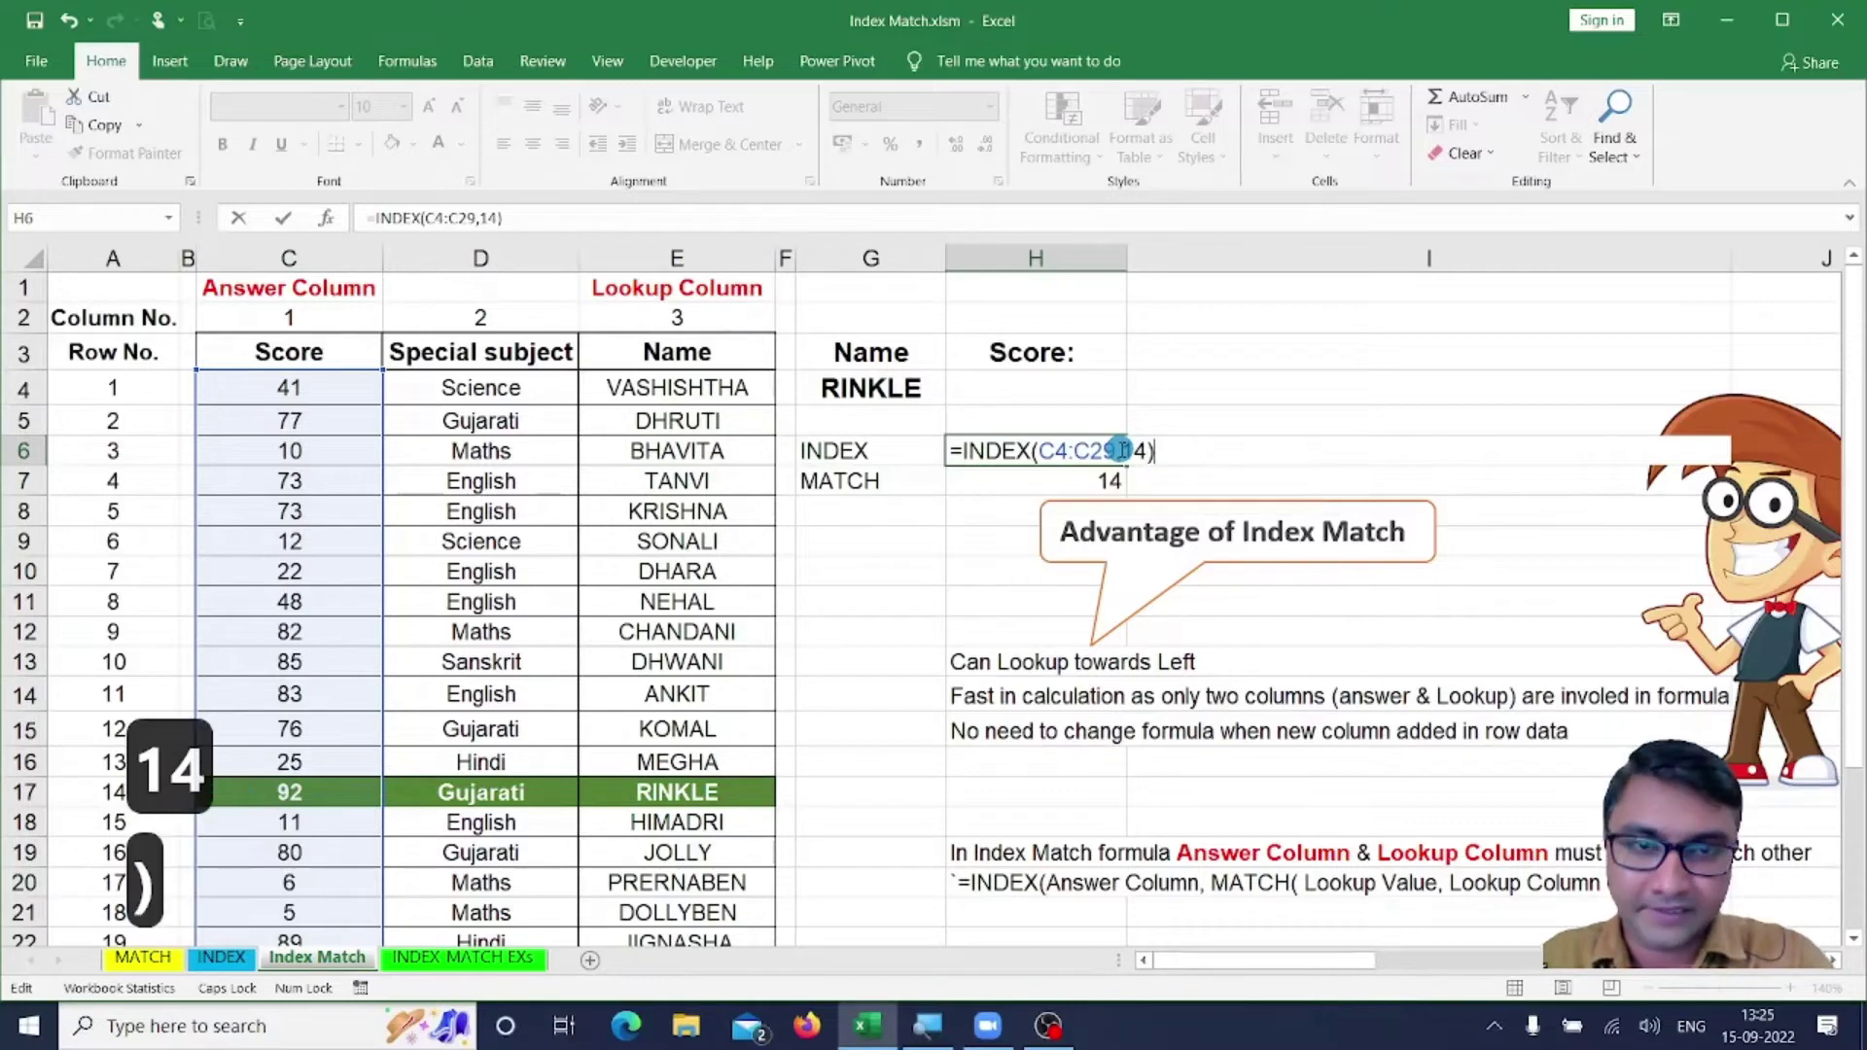
key("Return")
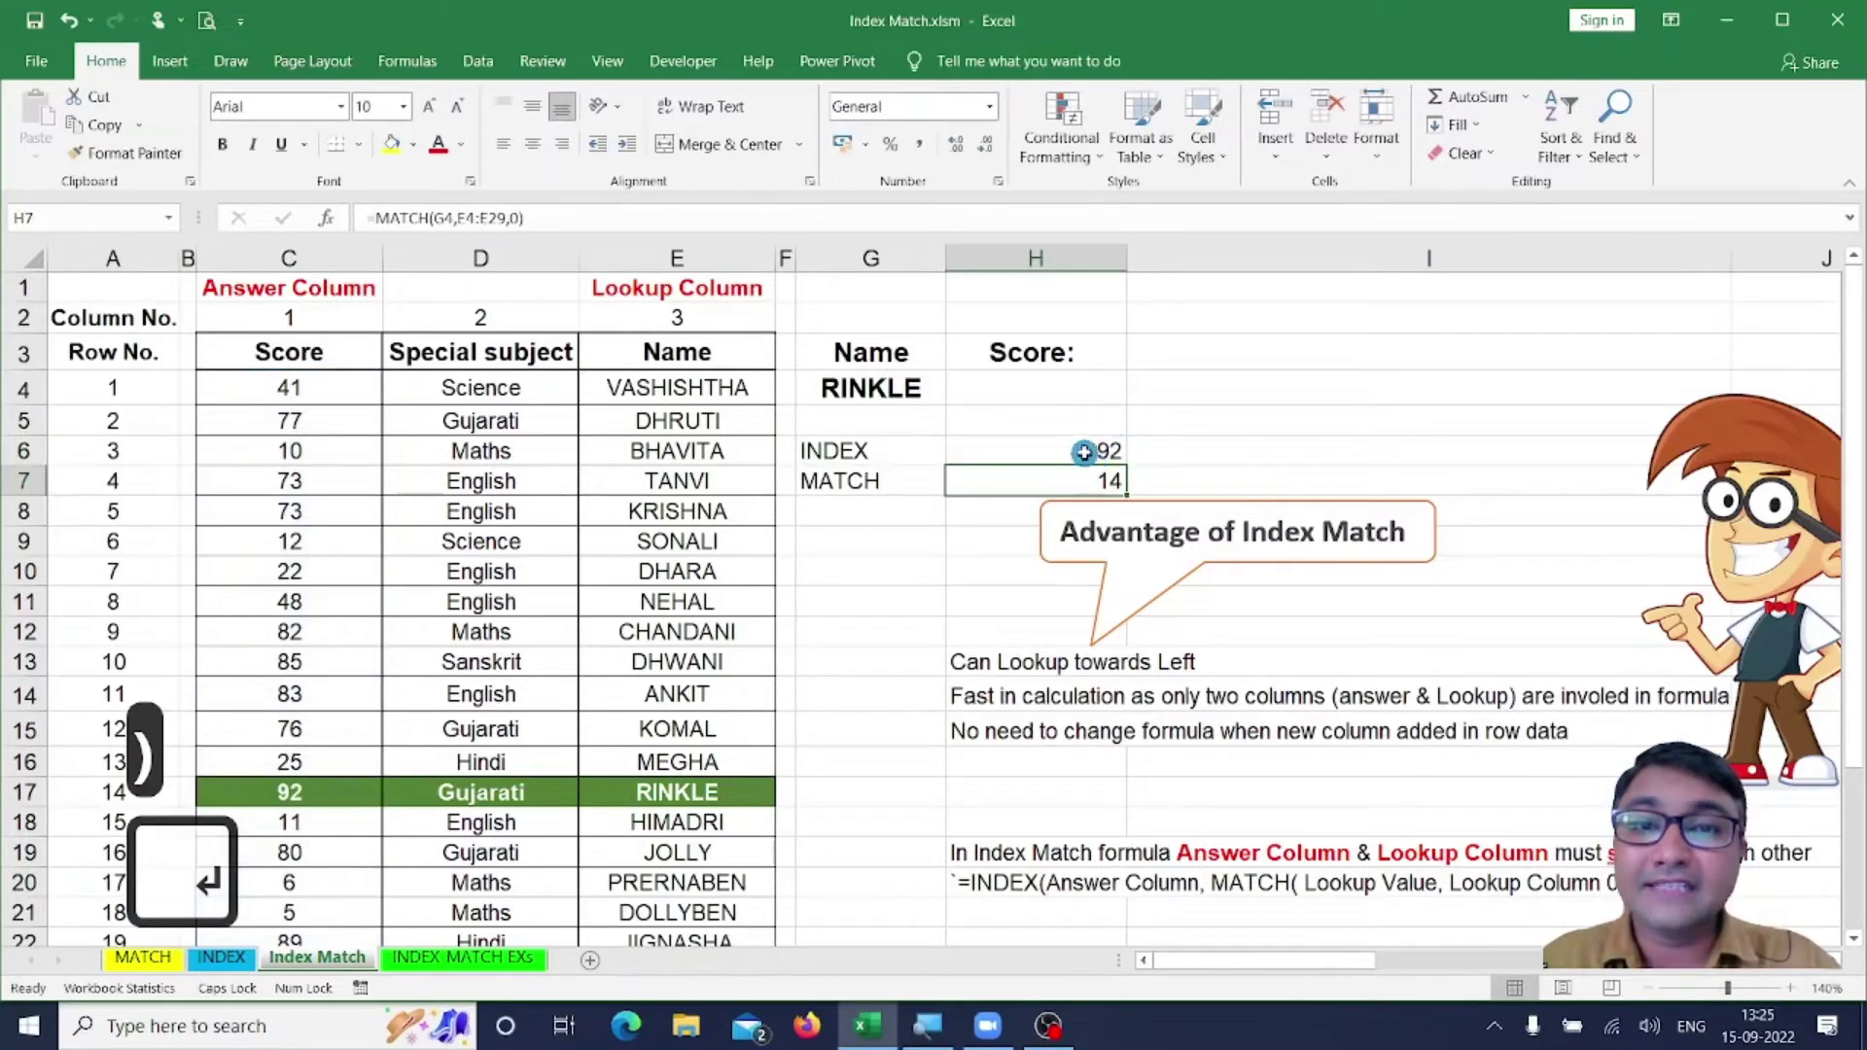
left_click(1087, 450)
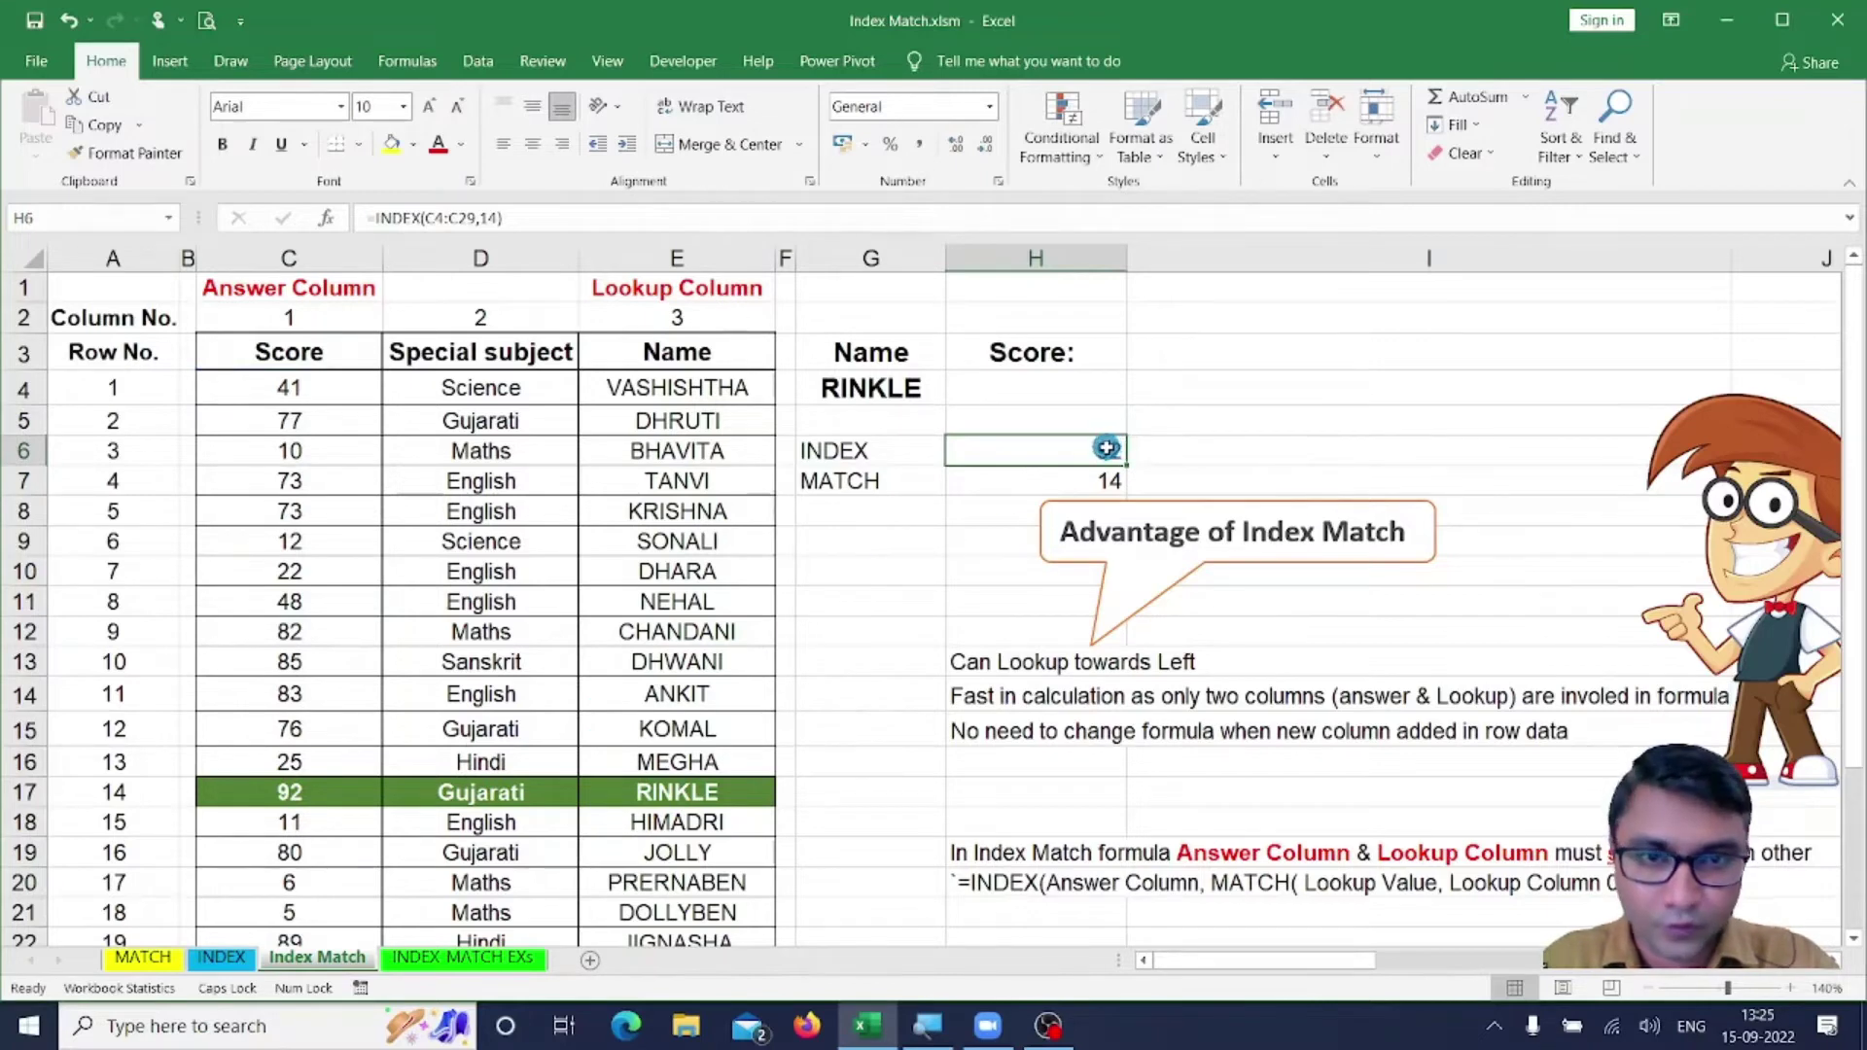
Review the formulas in H6 and H7, examining the row number argument of the INDEX formula against the MATCH cell.
left_click(1054, 384)
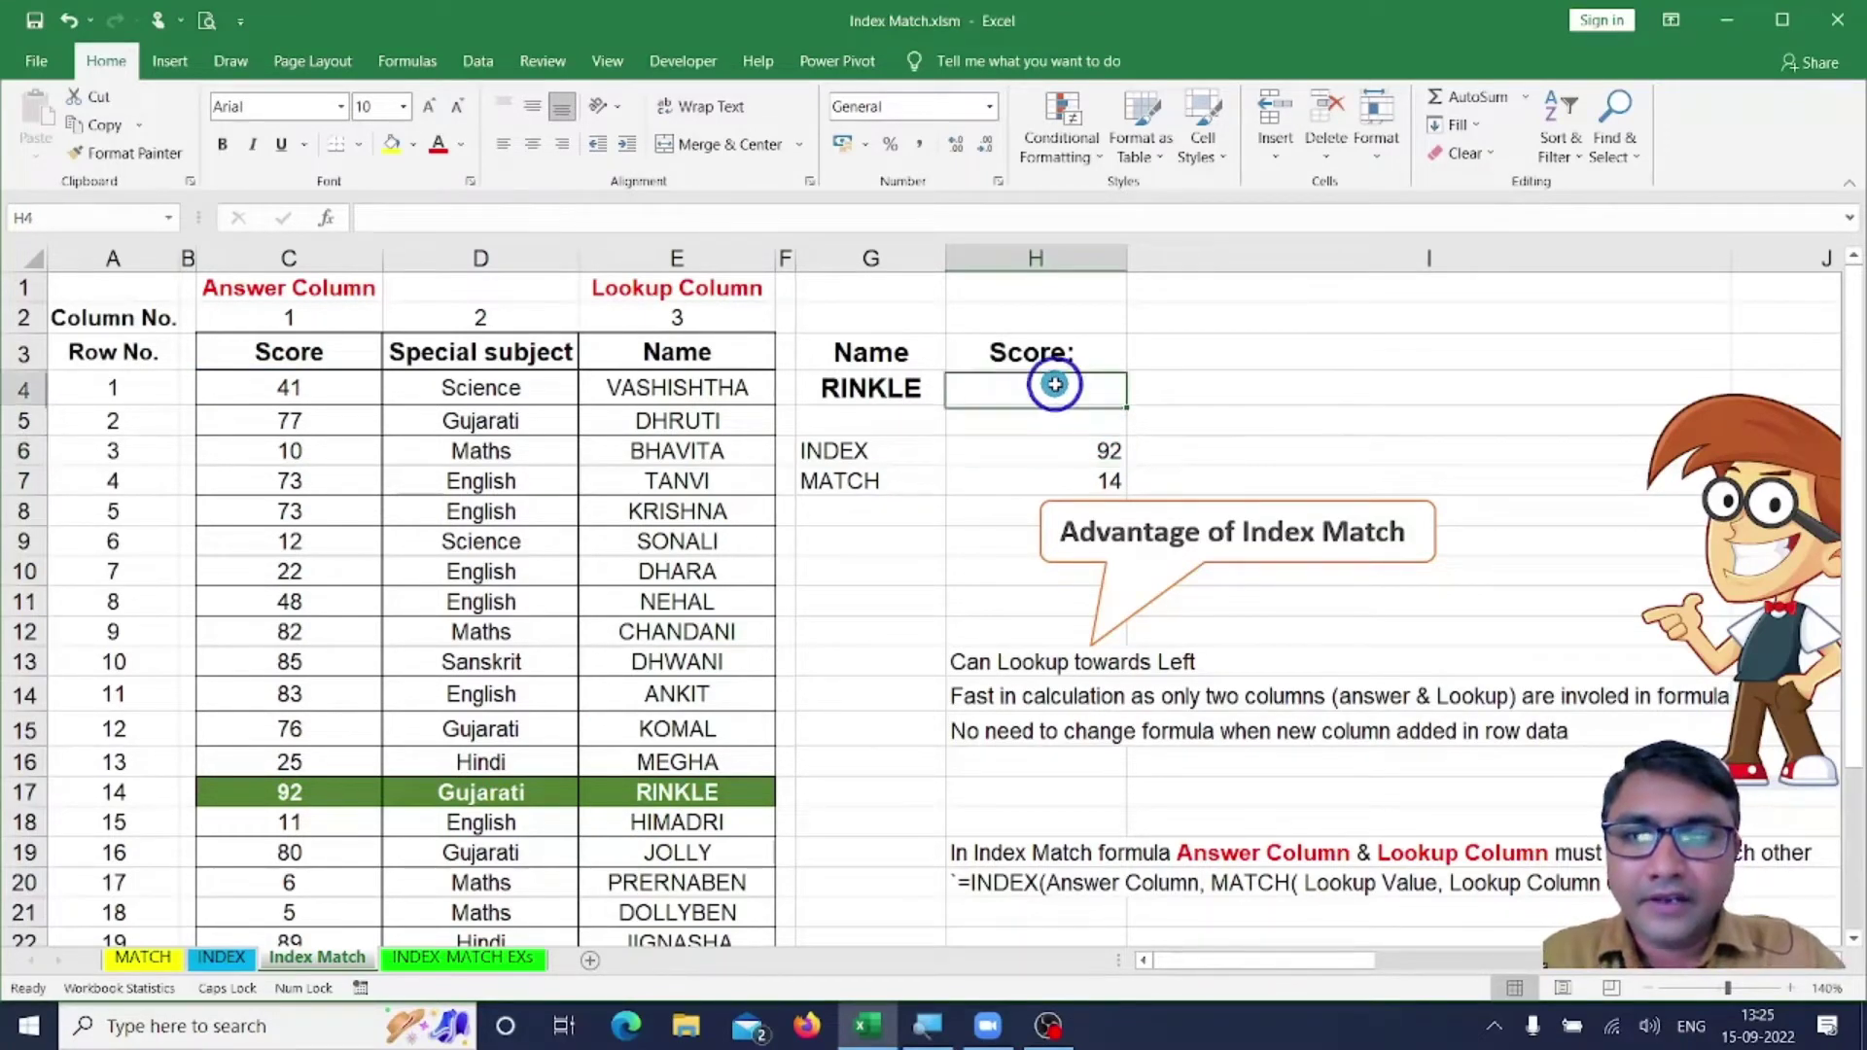
left_click(1058, 447)
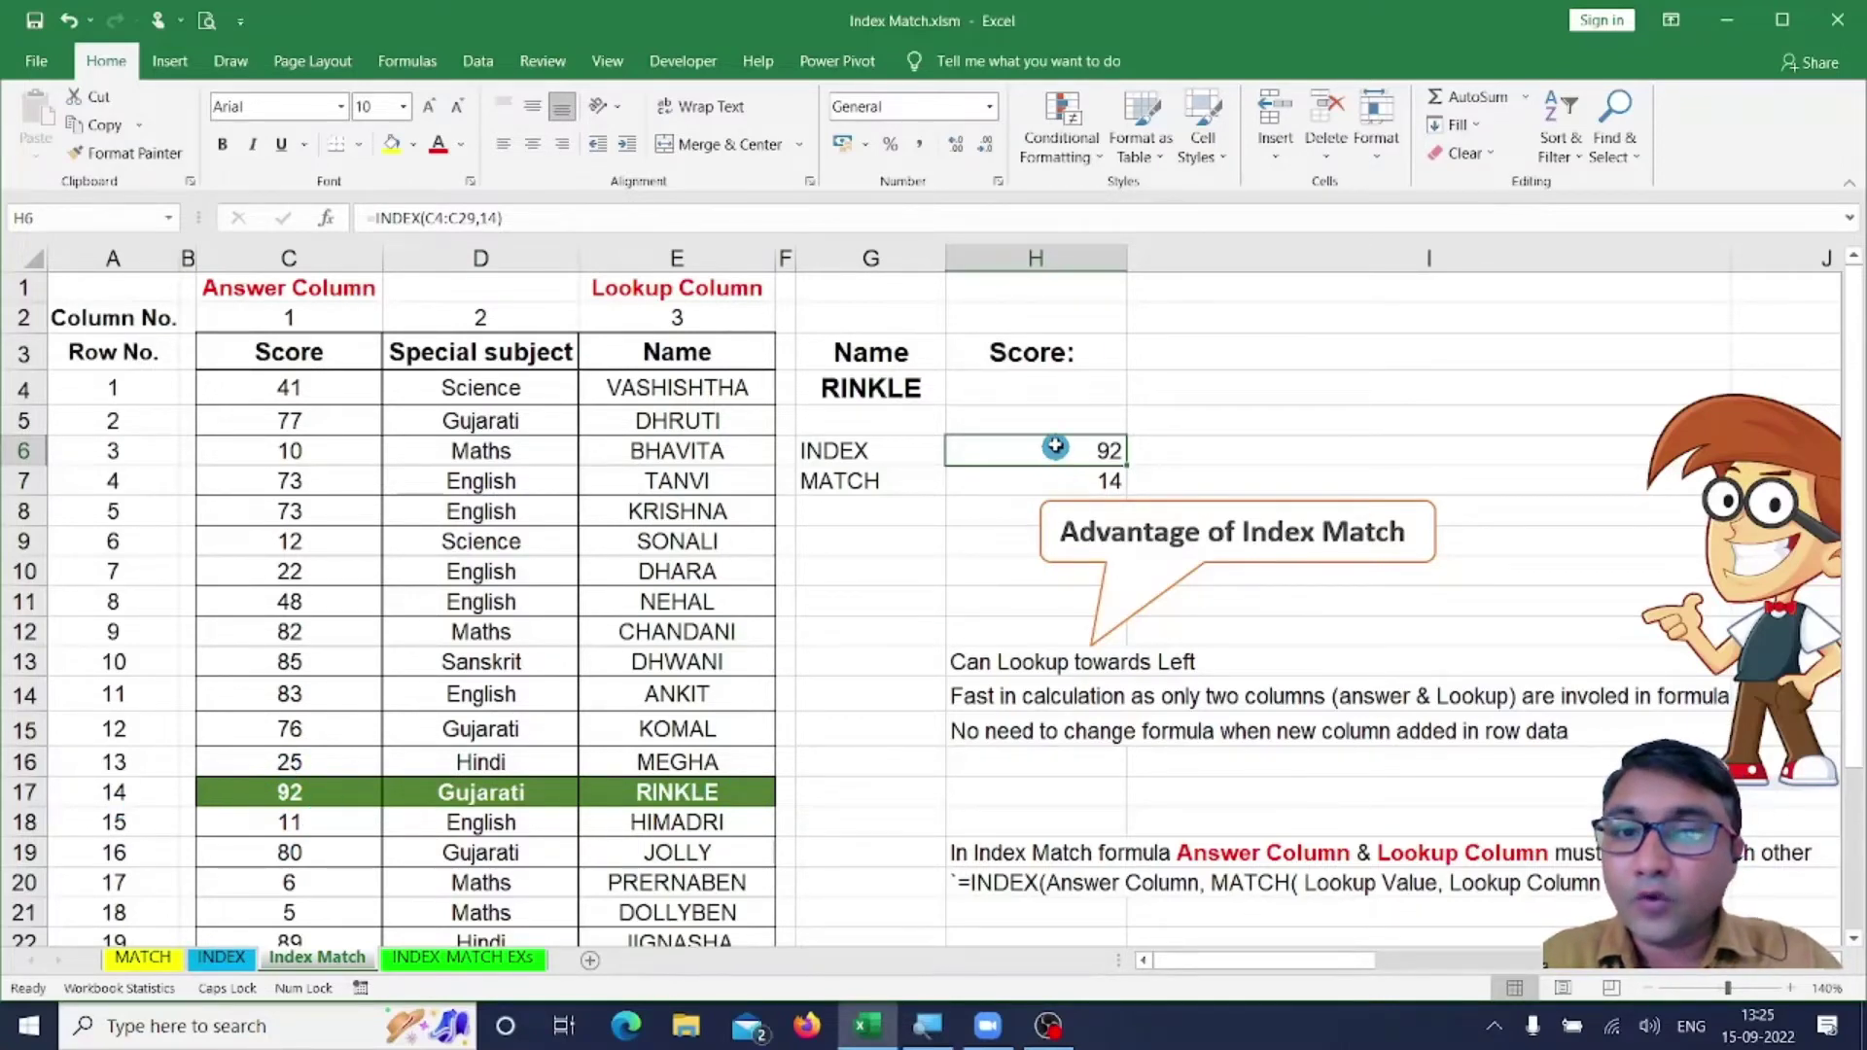
left_click(1089, 475)
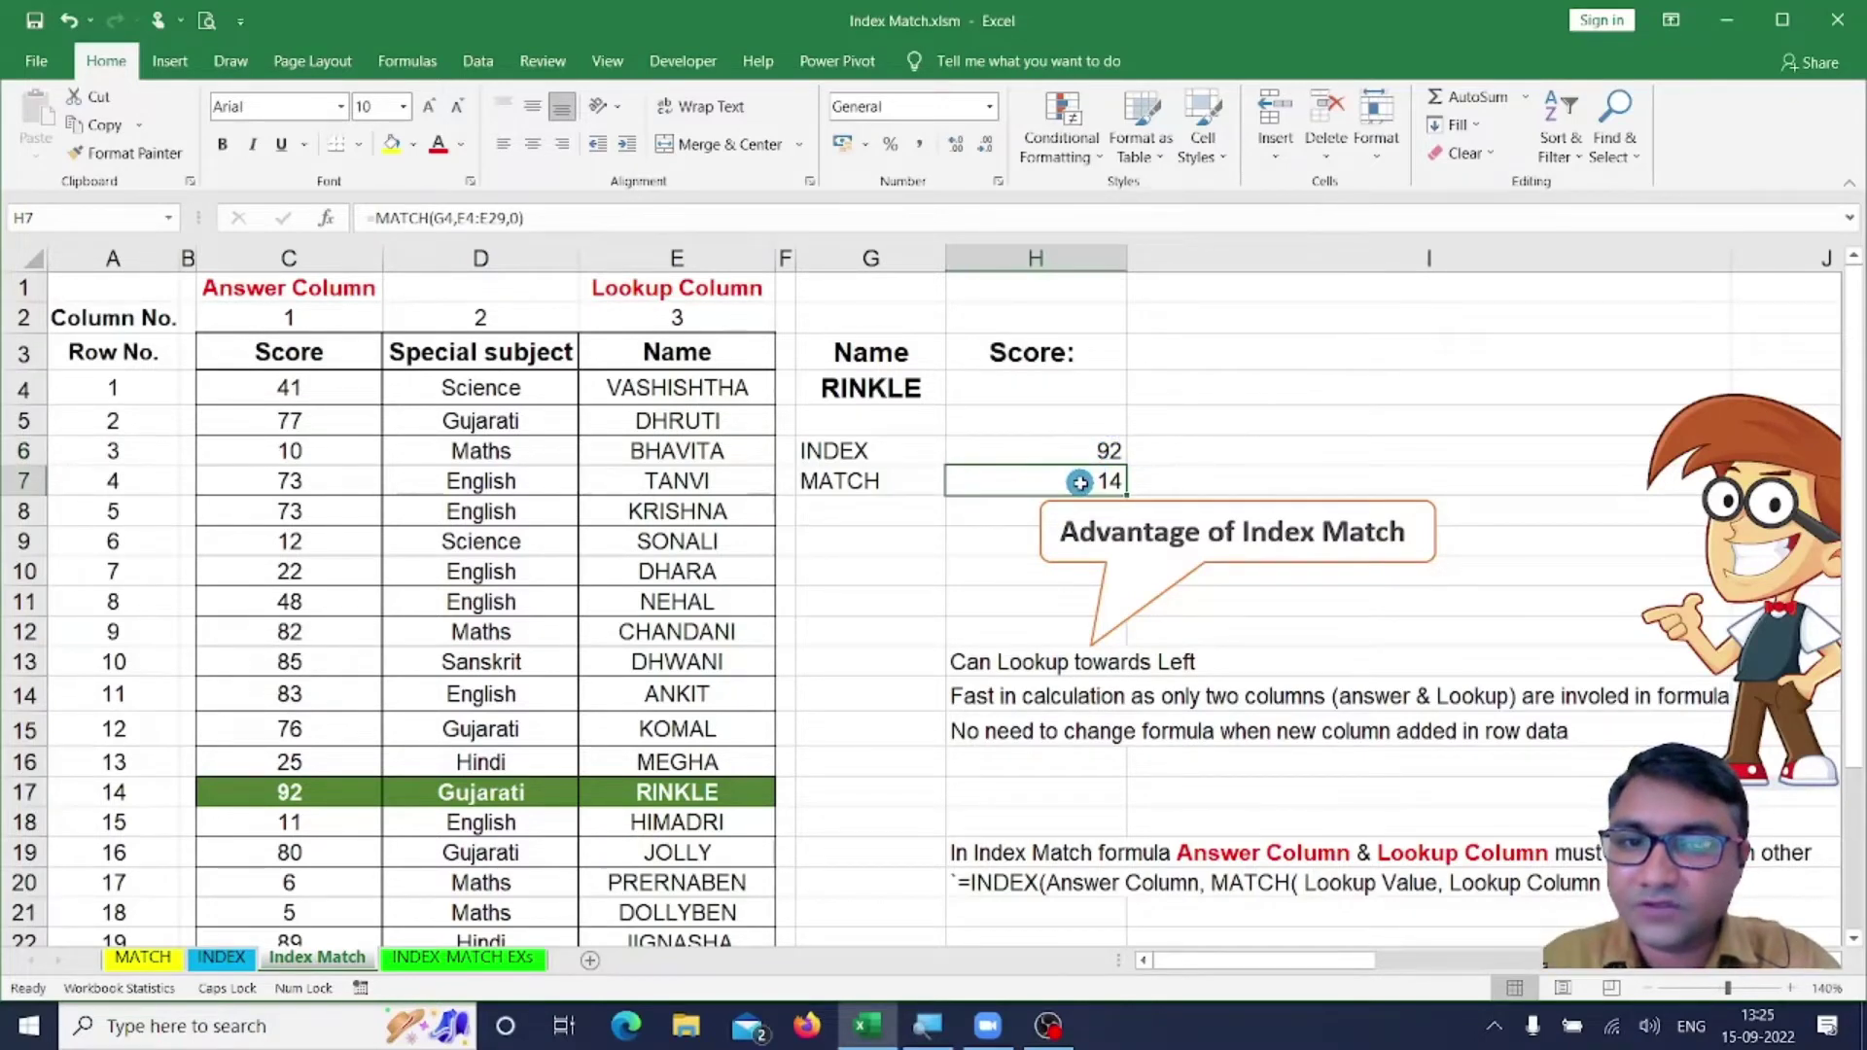
left_click(1097, 445)
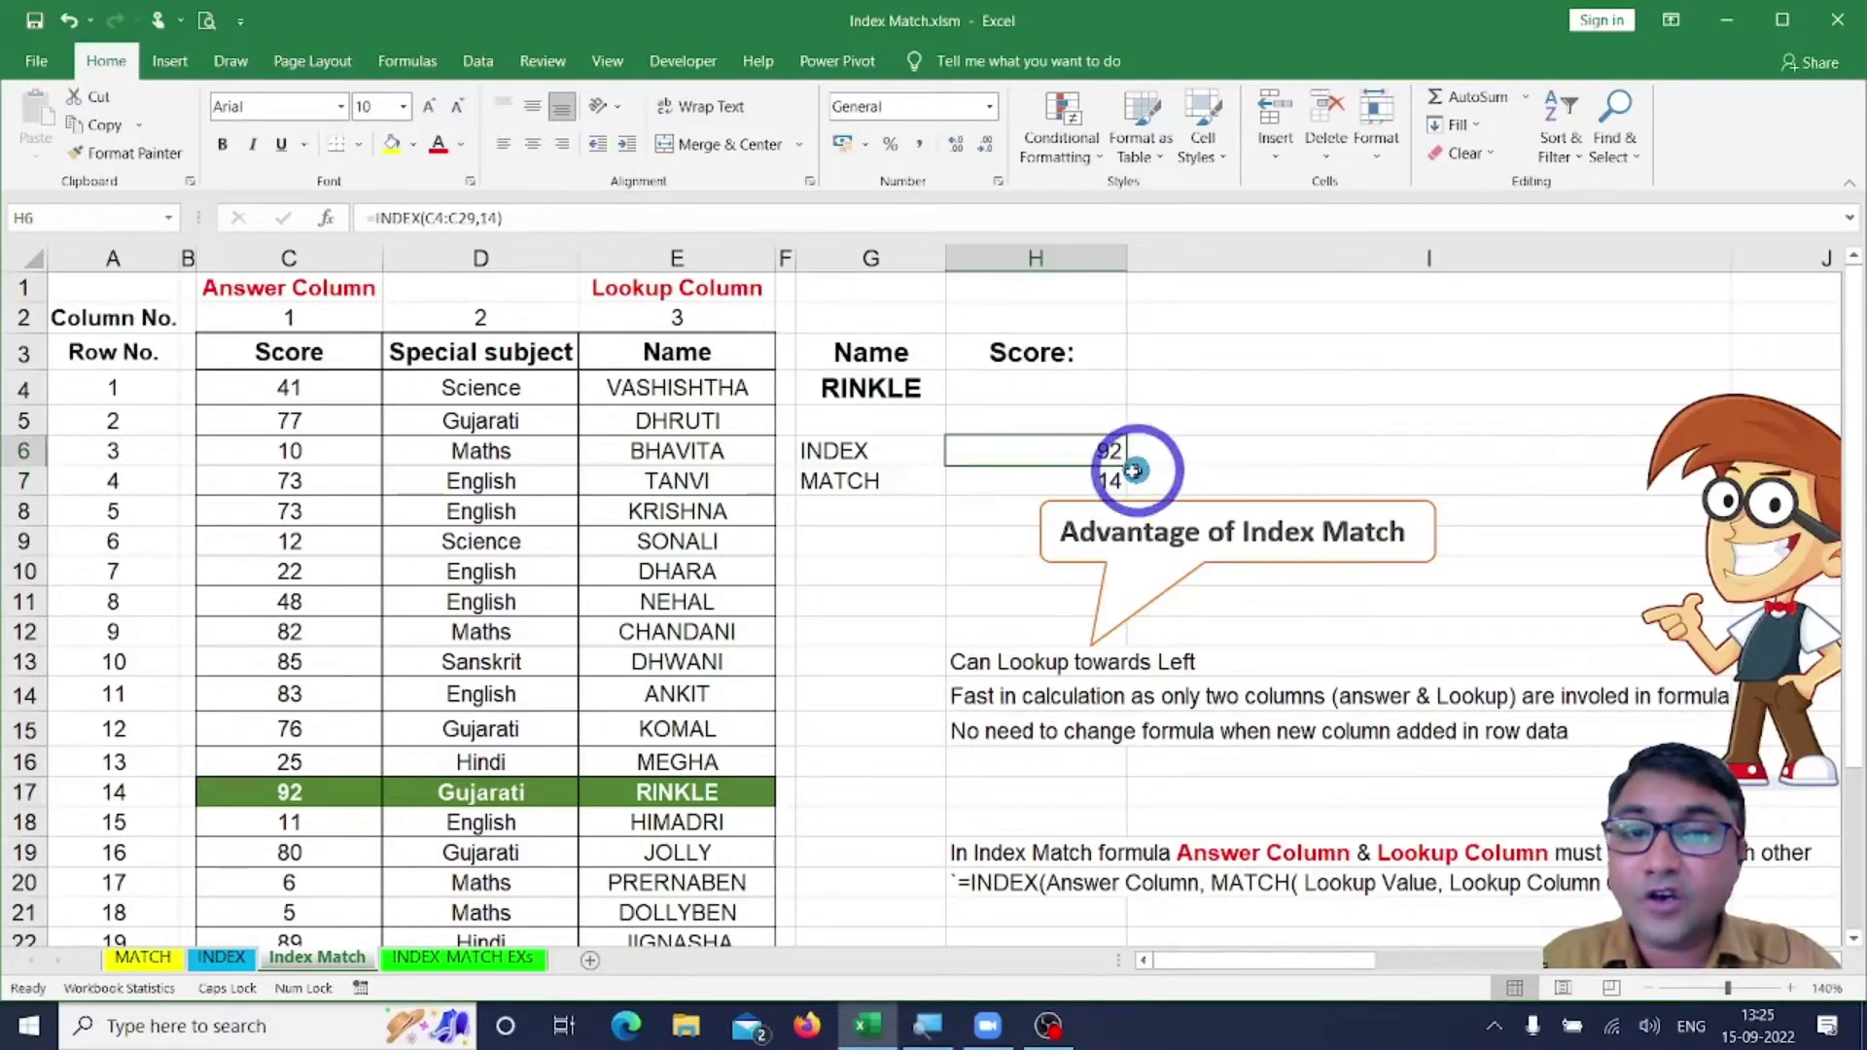
key("F2")
left_click(1138, 450)
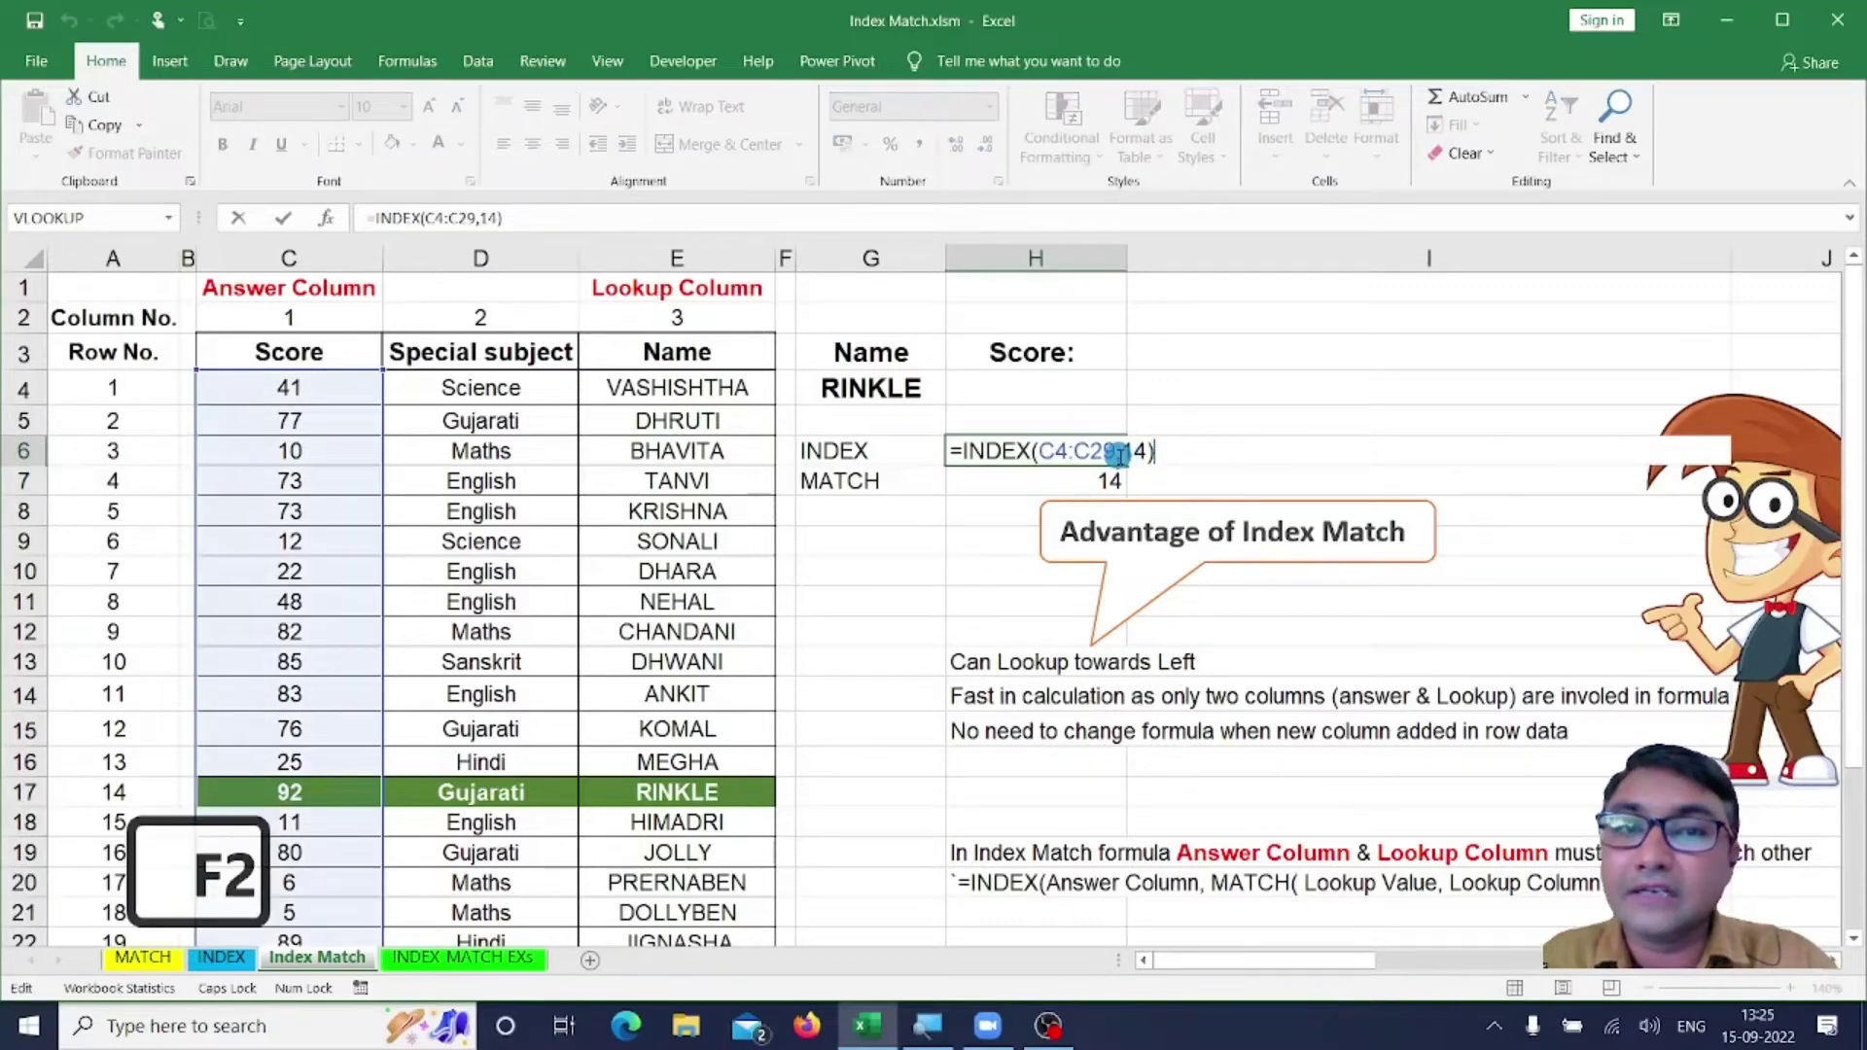
key("Escape")
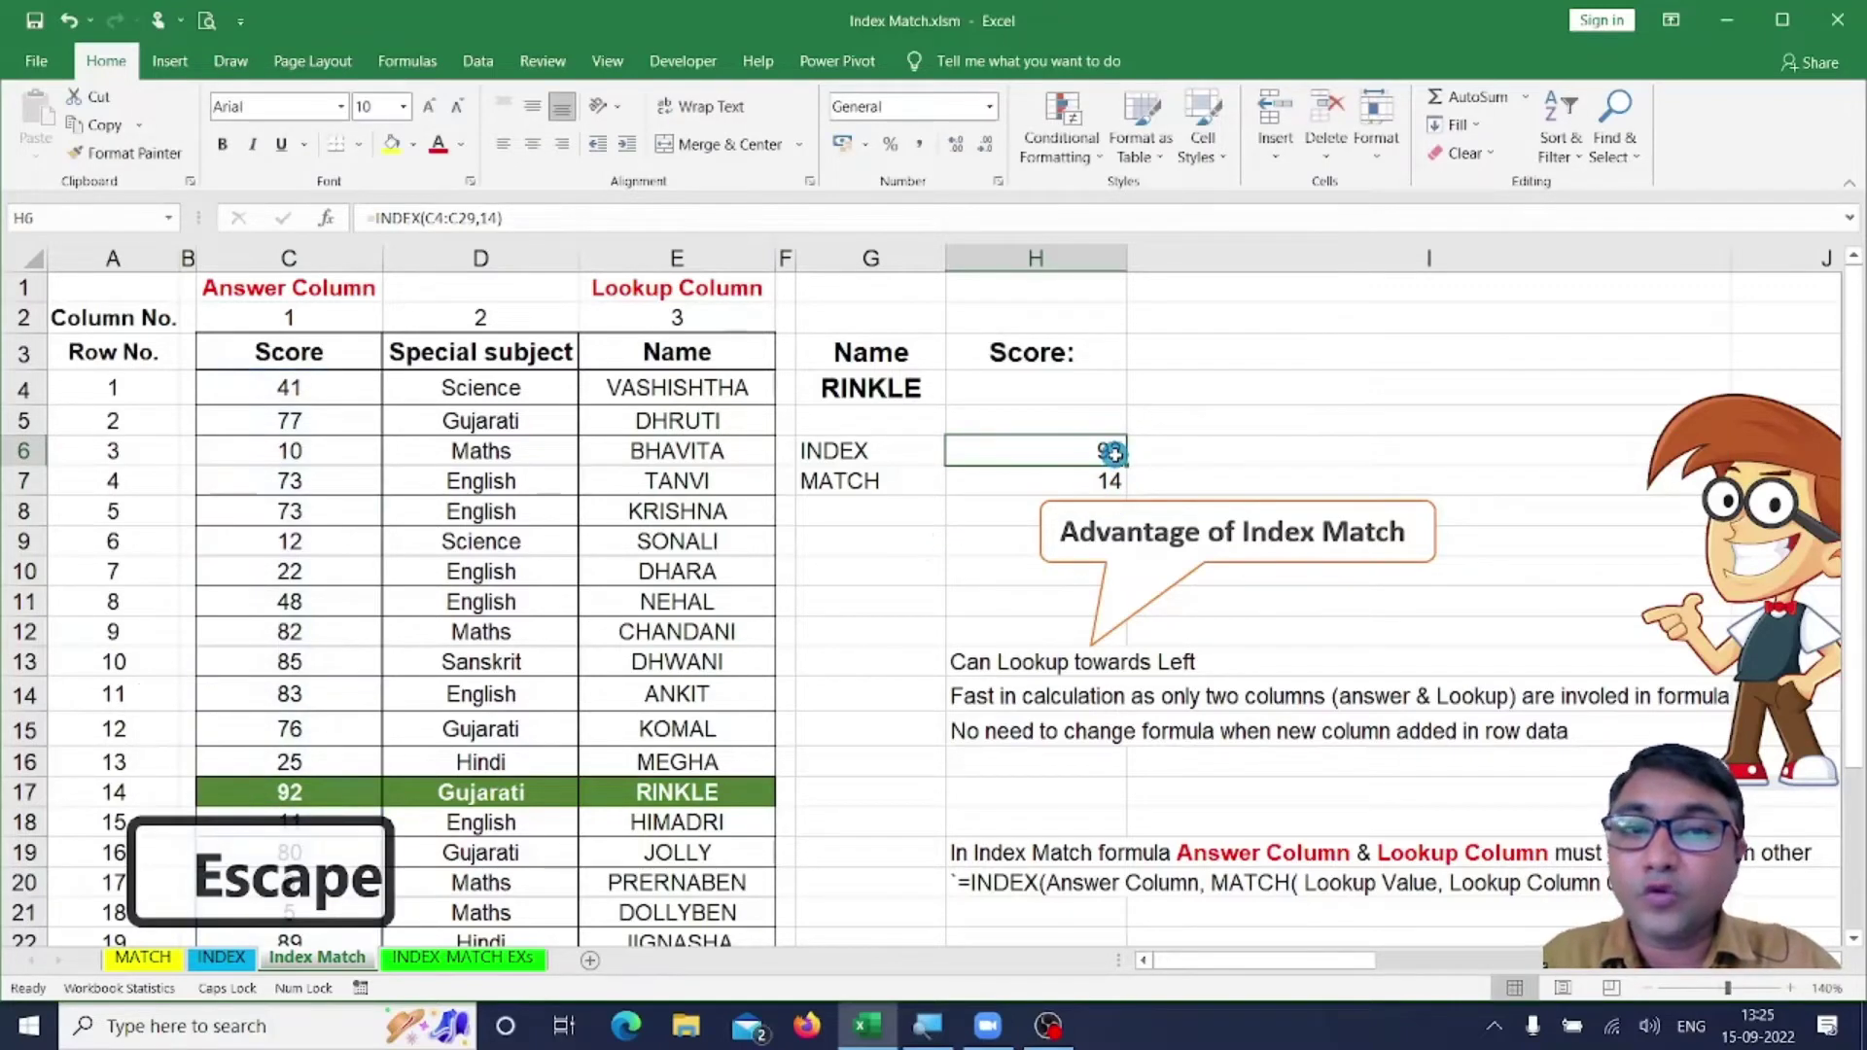
key("F2")
left_click(1130, 450)
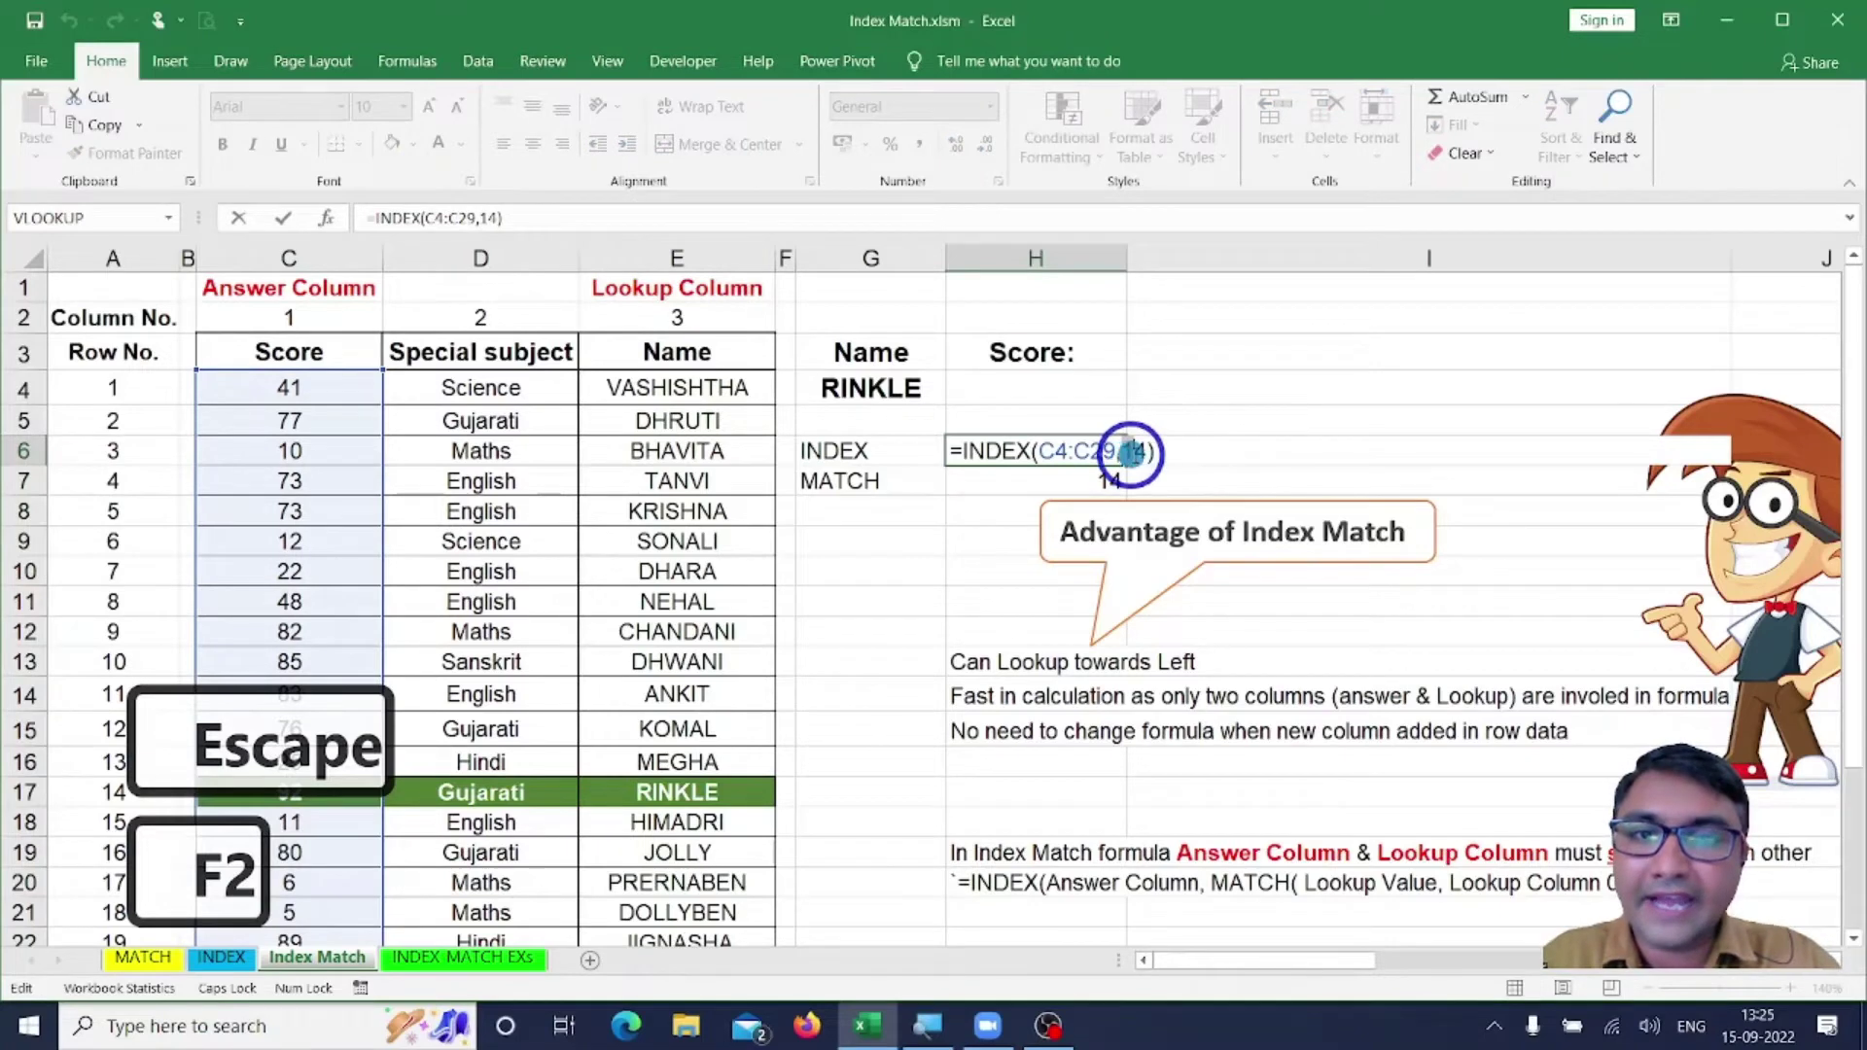
key("Escape")
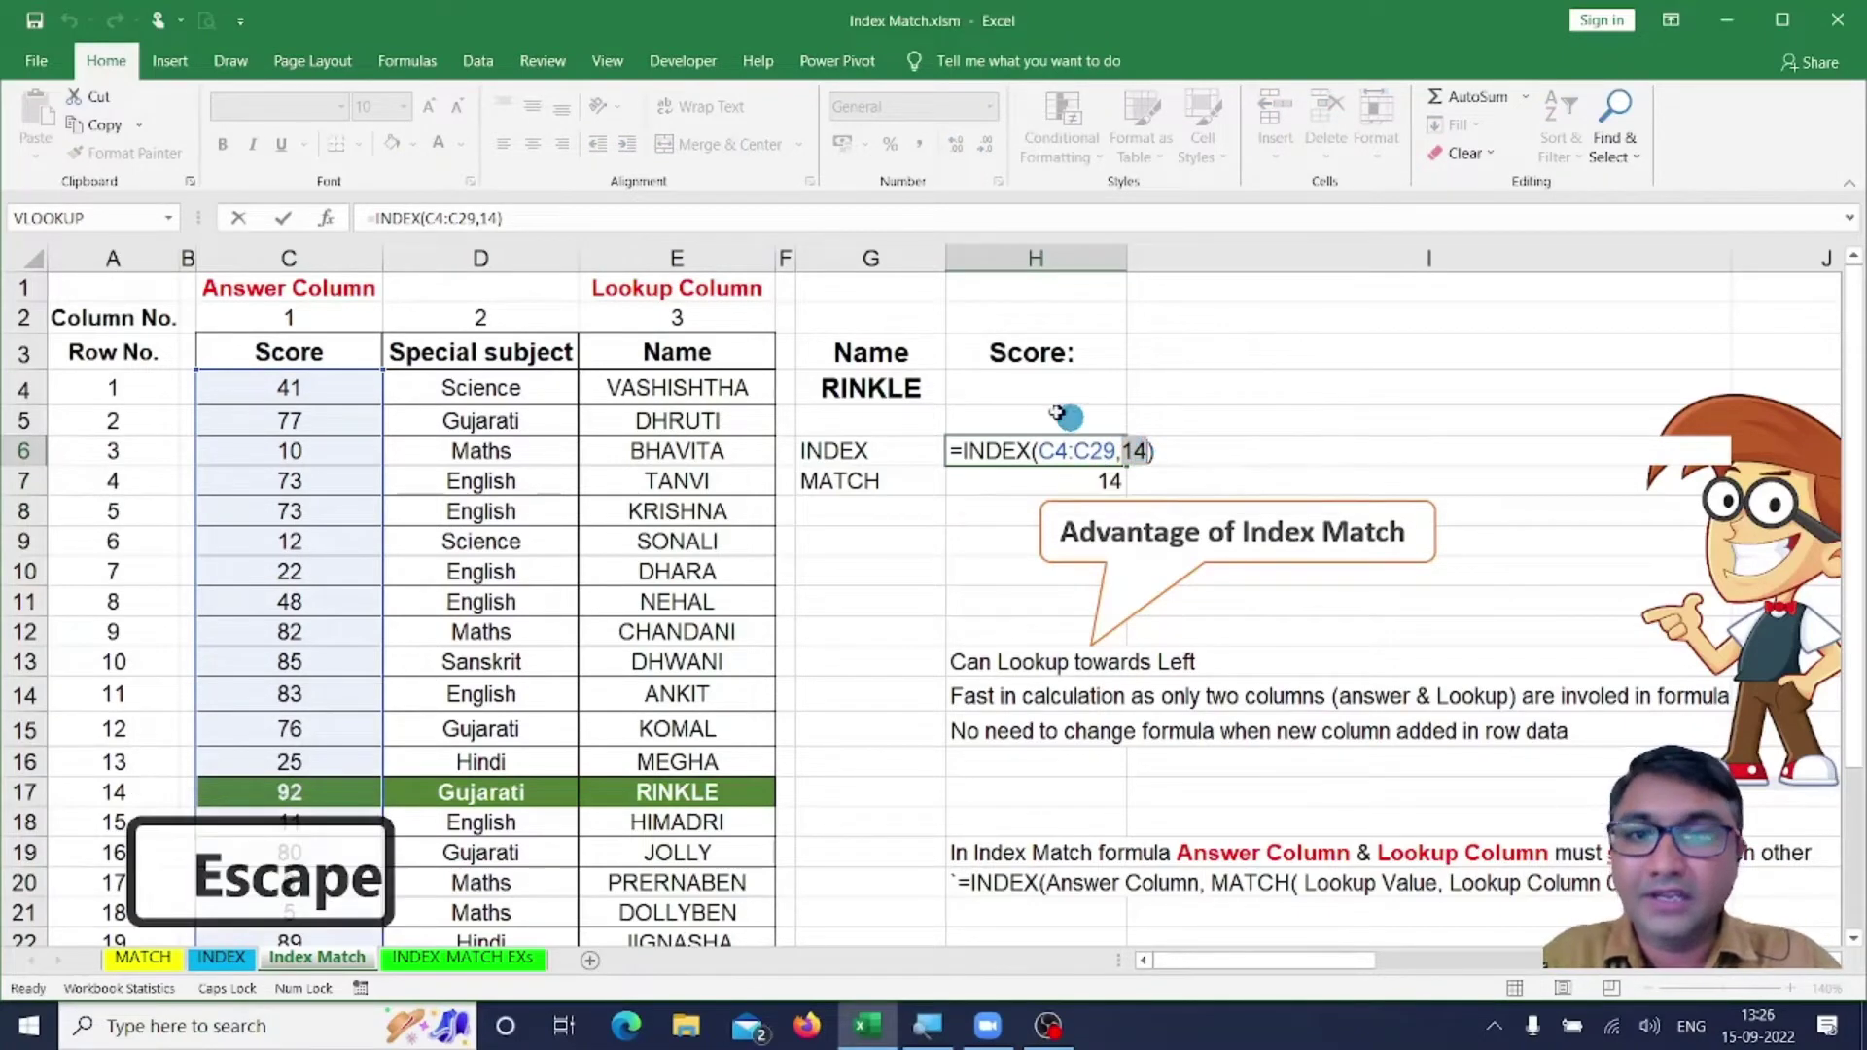
Change the lookup name in G4 to the one listed in E7 and select H7 to check the MATCH formula.
left_click(858, 380)
left_click(957, 391)
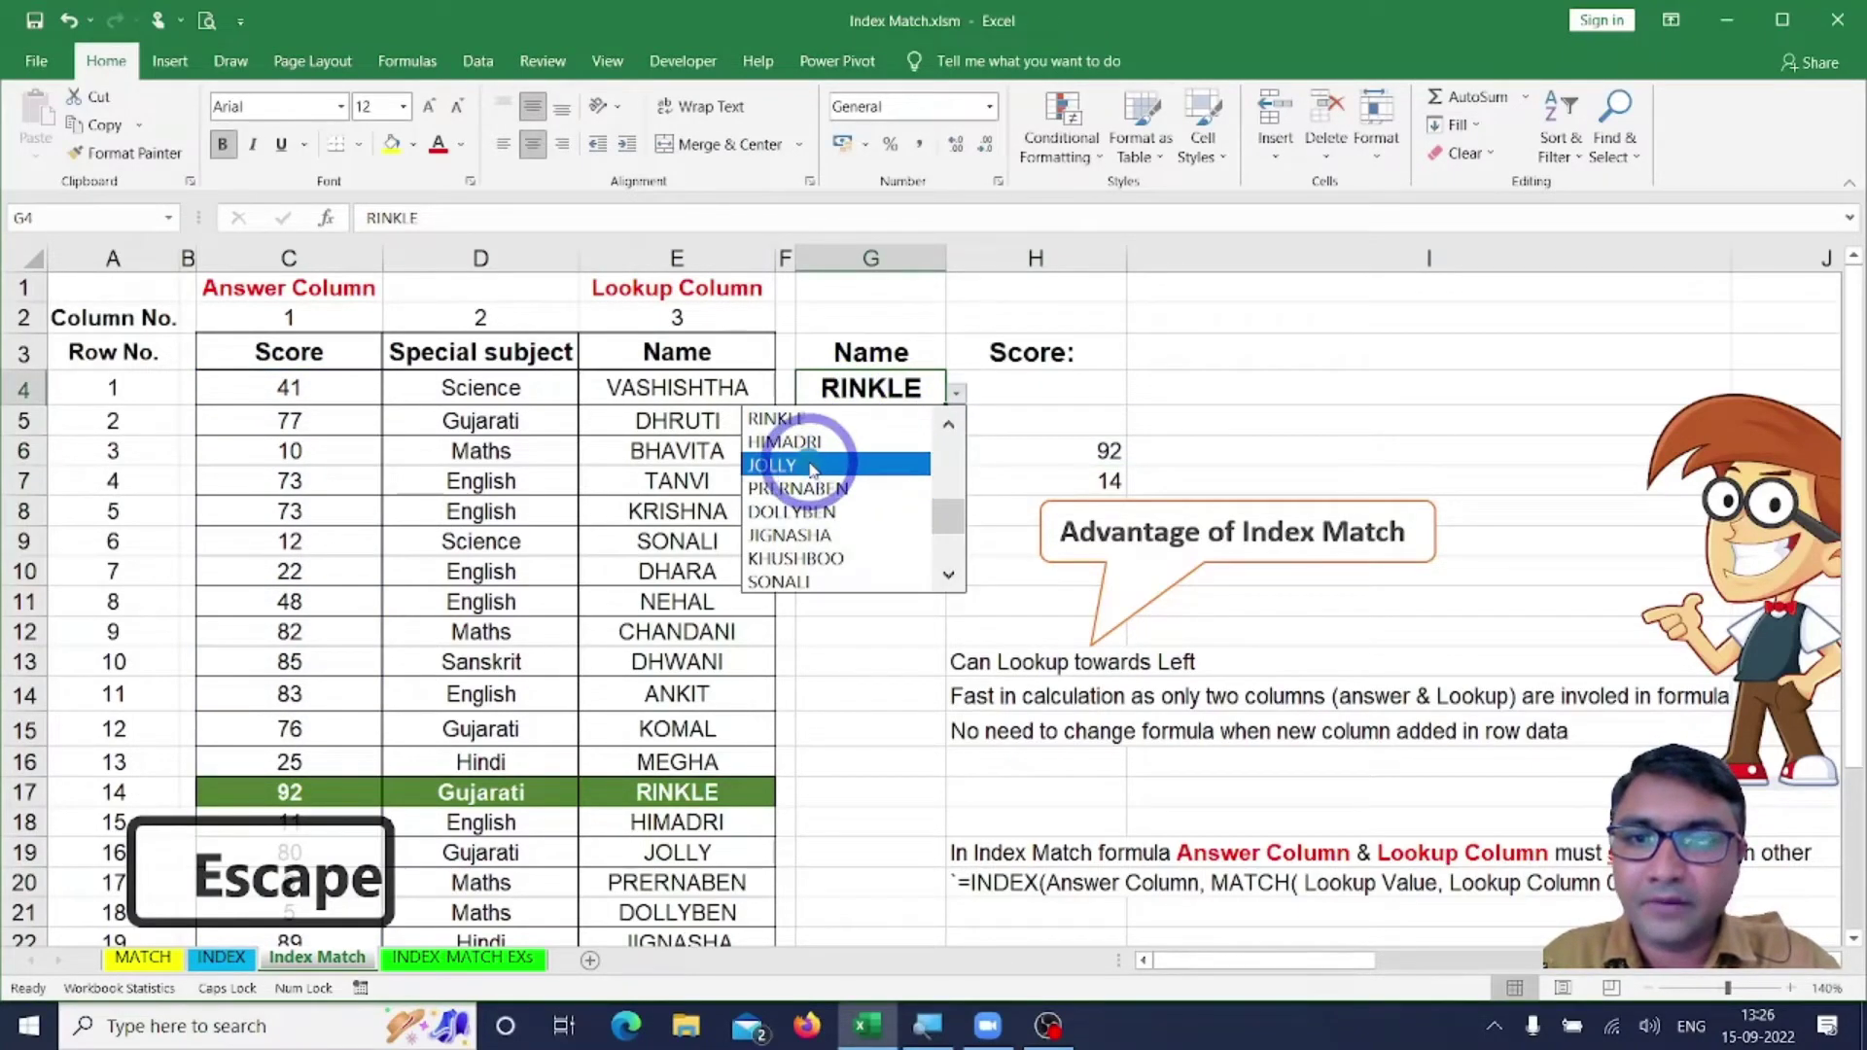
scroll(816, 471, "up", 5)
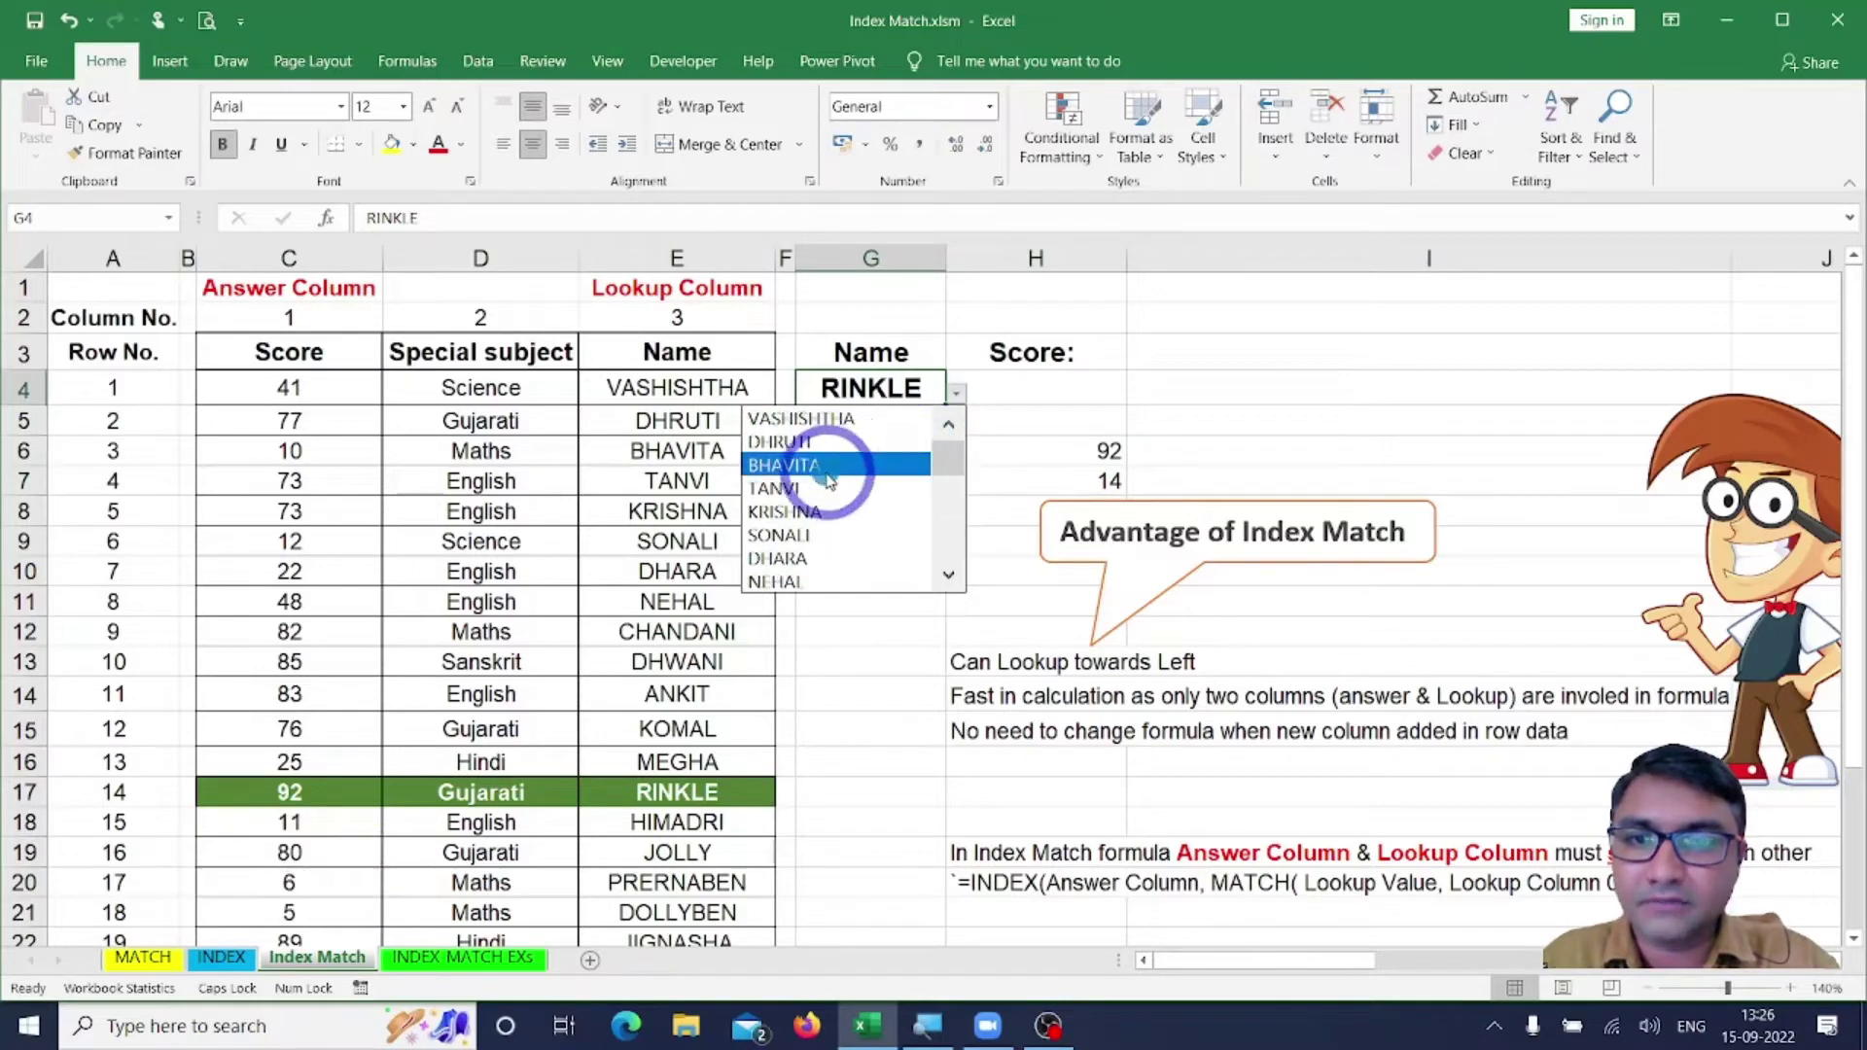
left_click(807, 486)
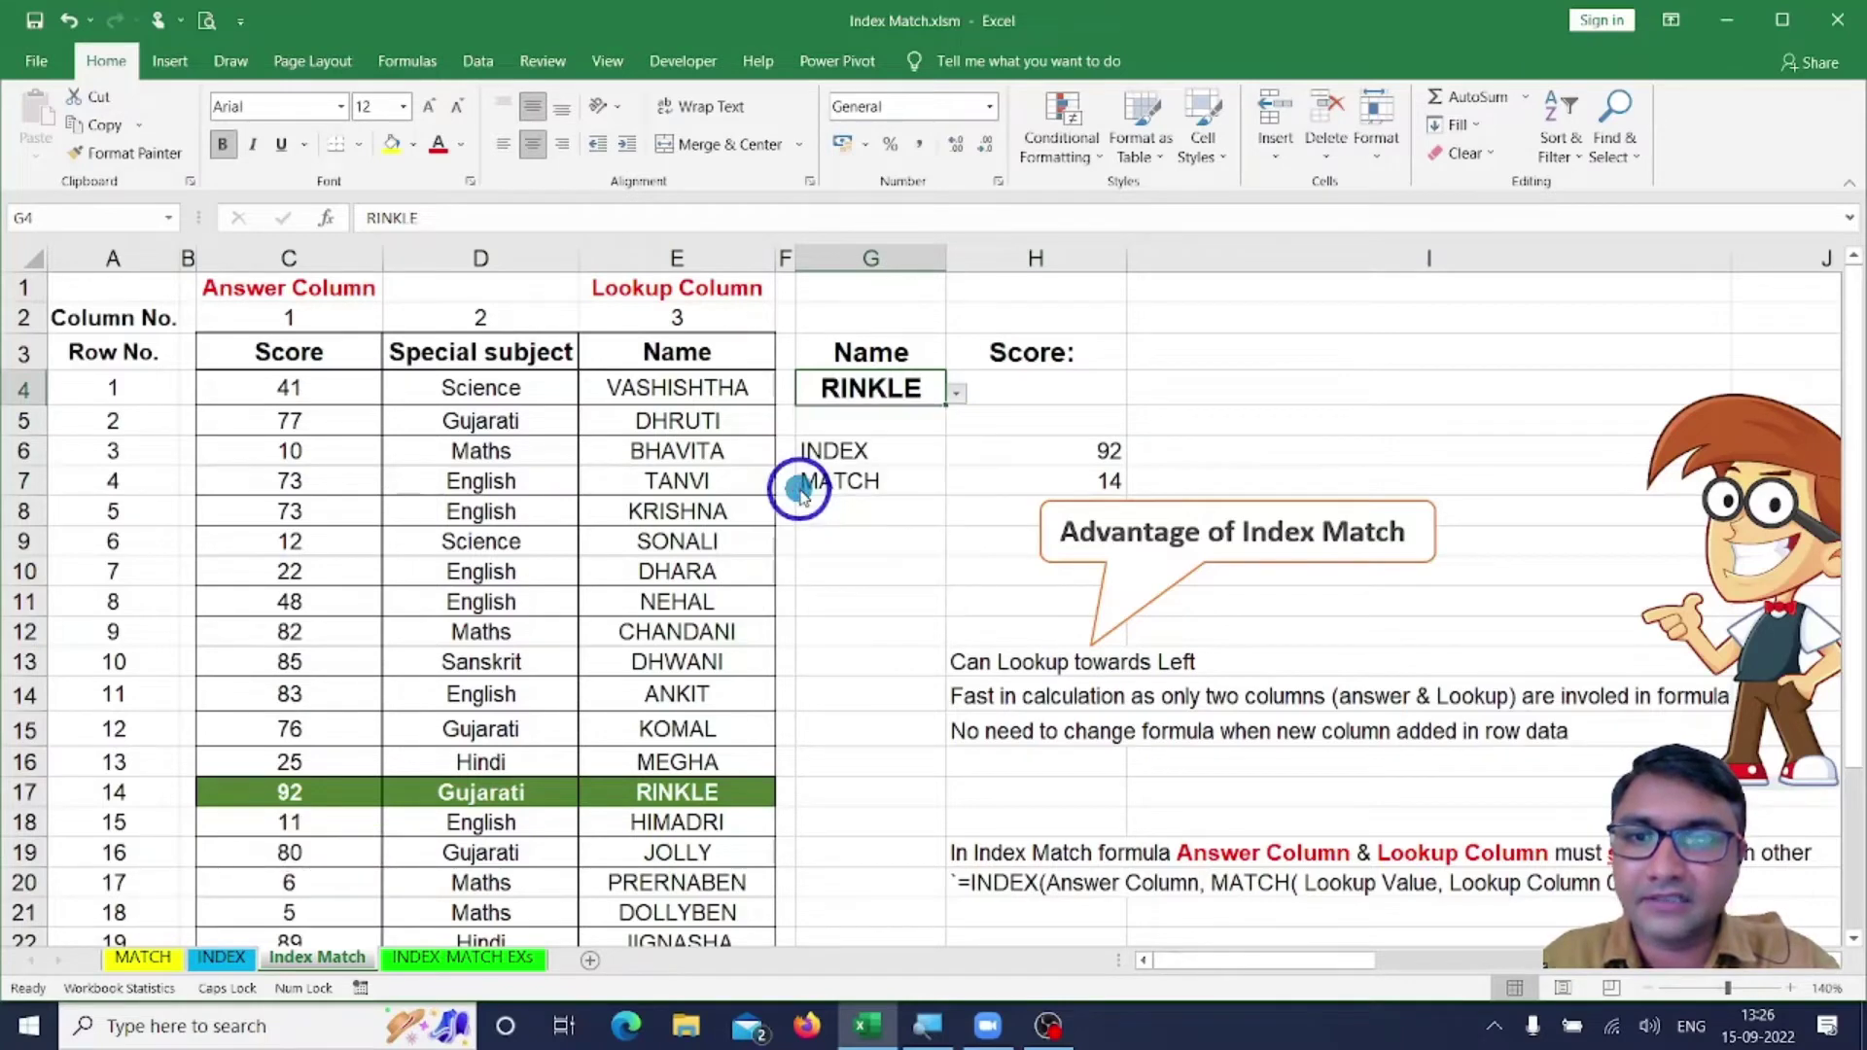
left_click(1075, 486)
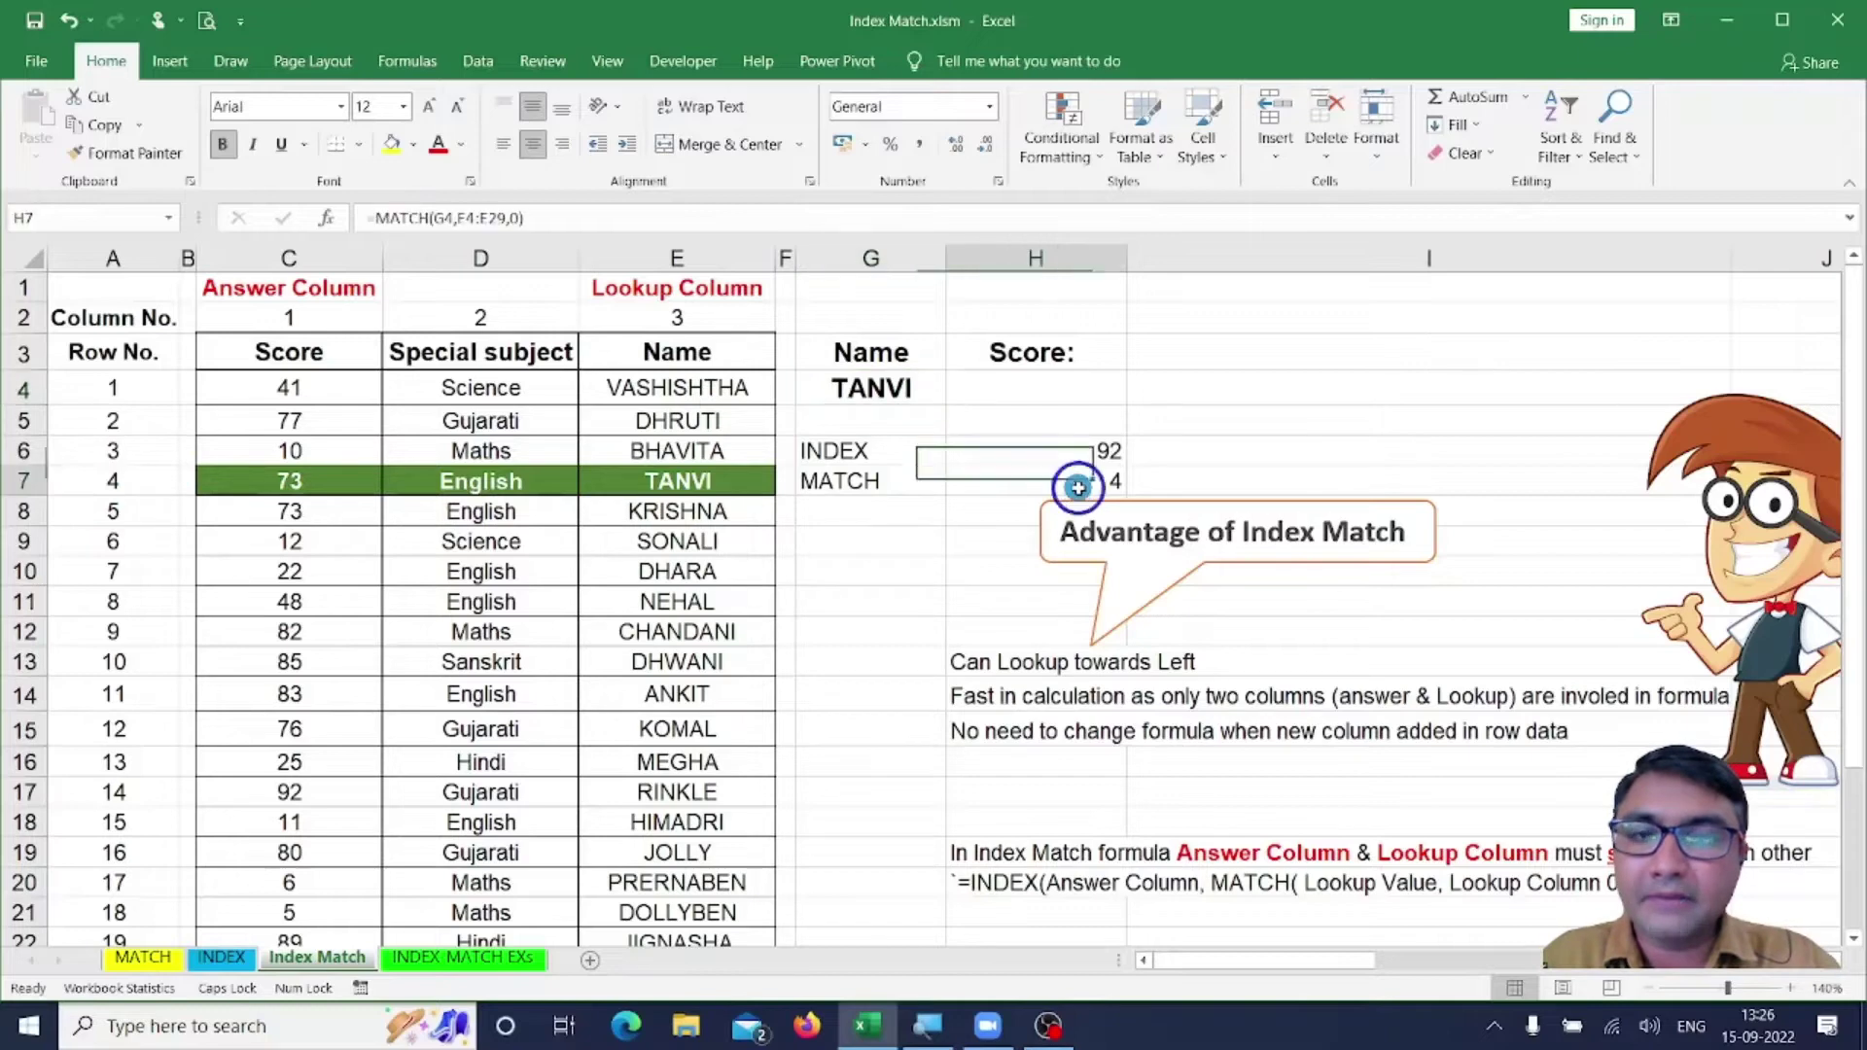
Set the row number argument of the INDEX formula in H6 to 4, giving =INDEX(C4:C29,4).
left_click(1033, 450)
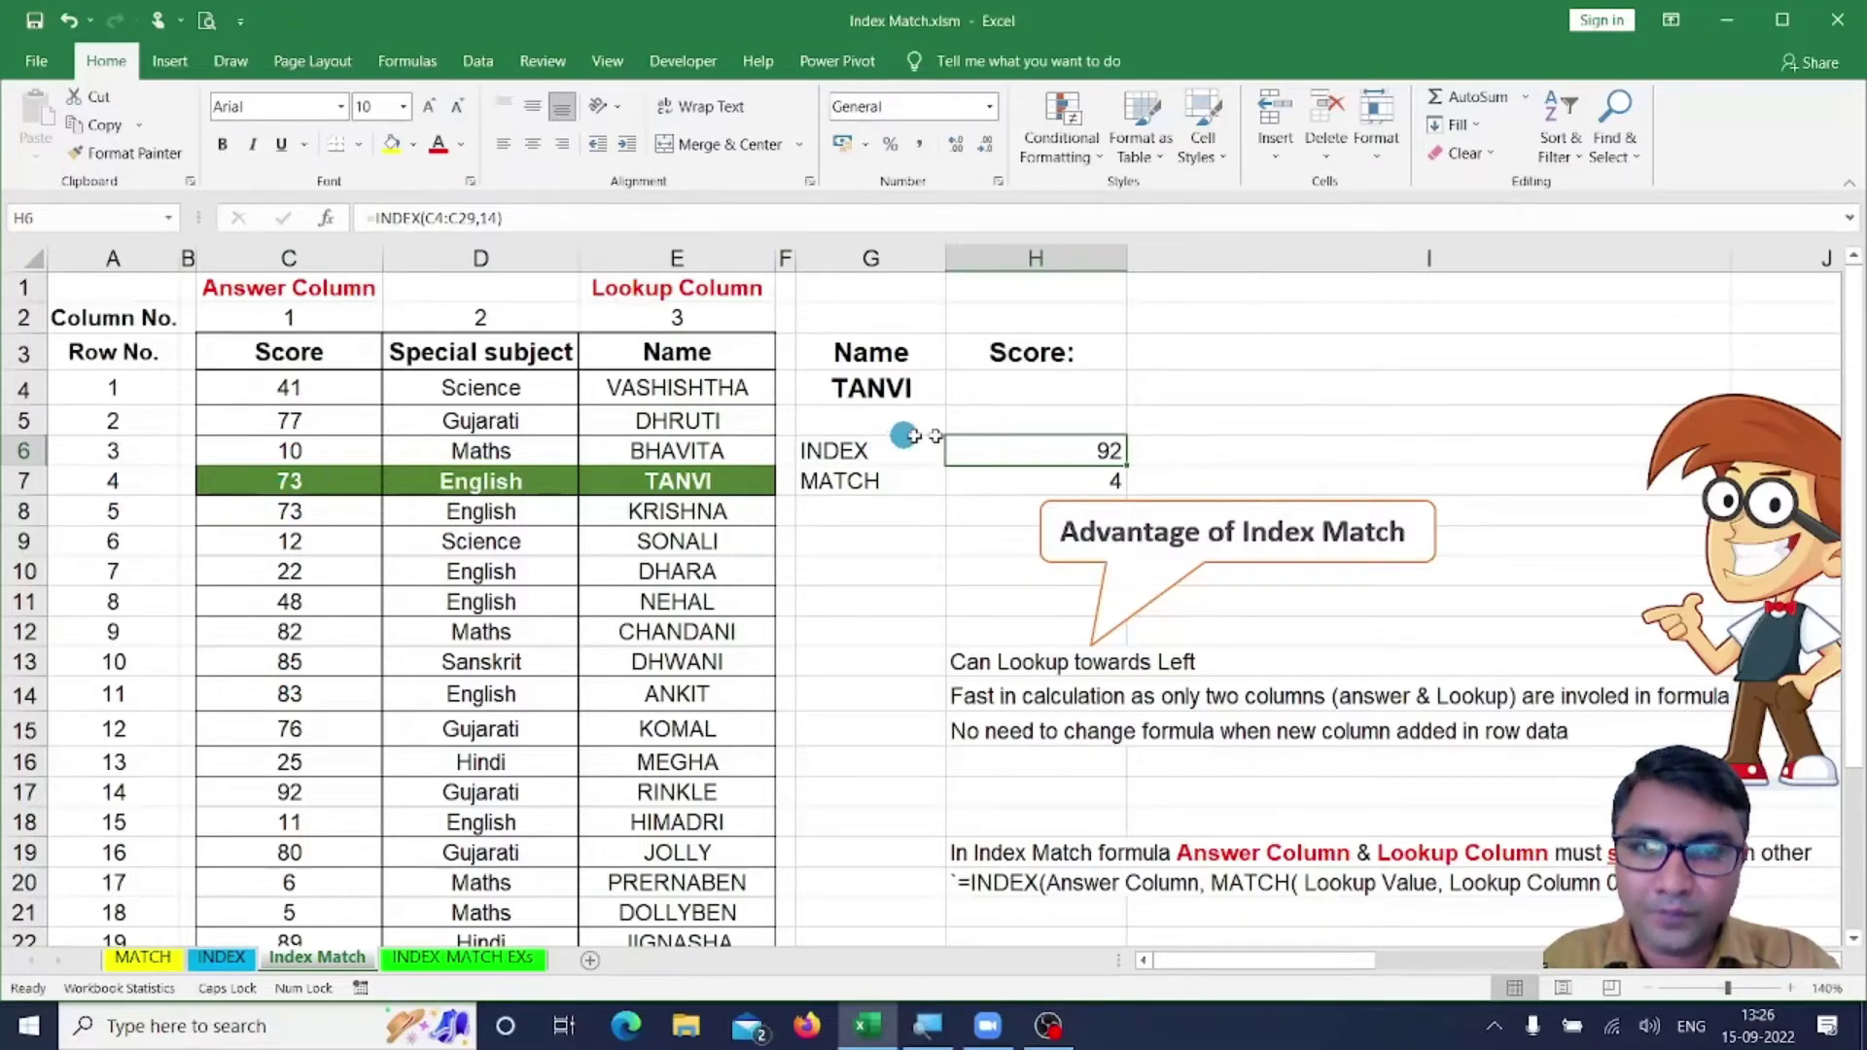
key("F2")
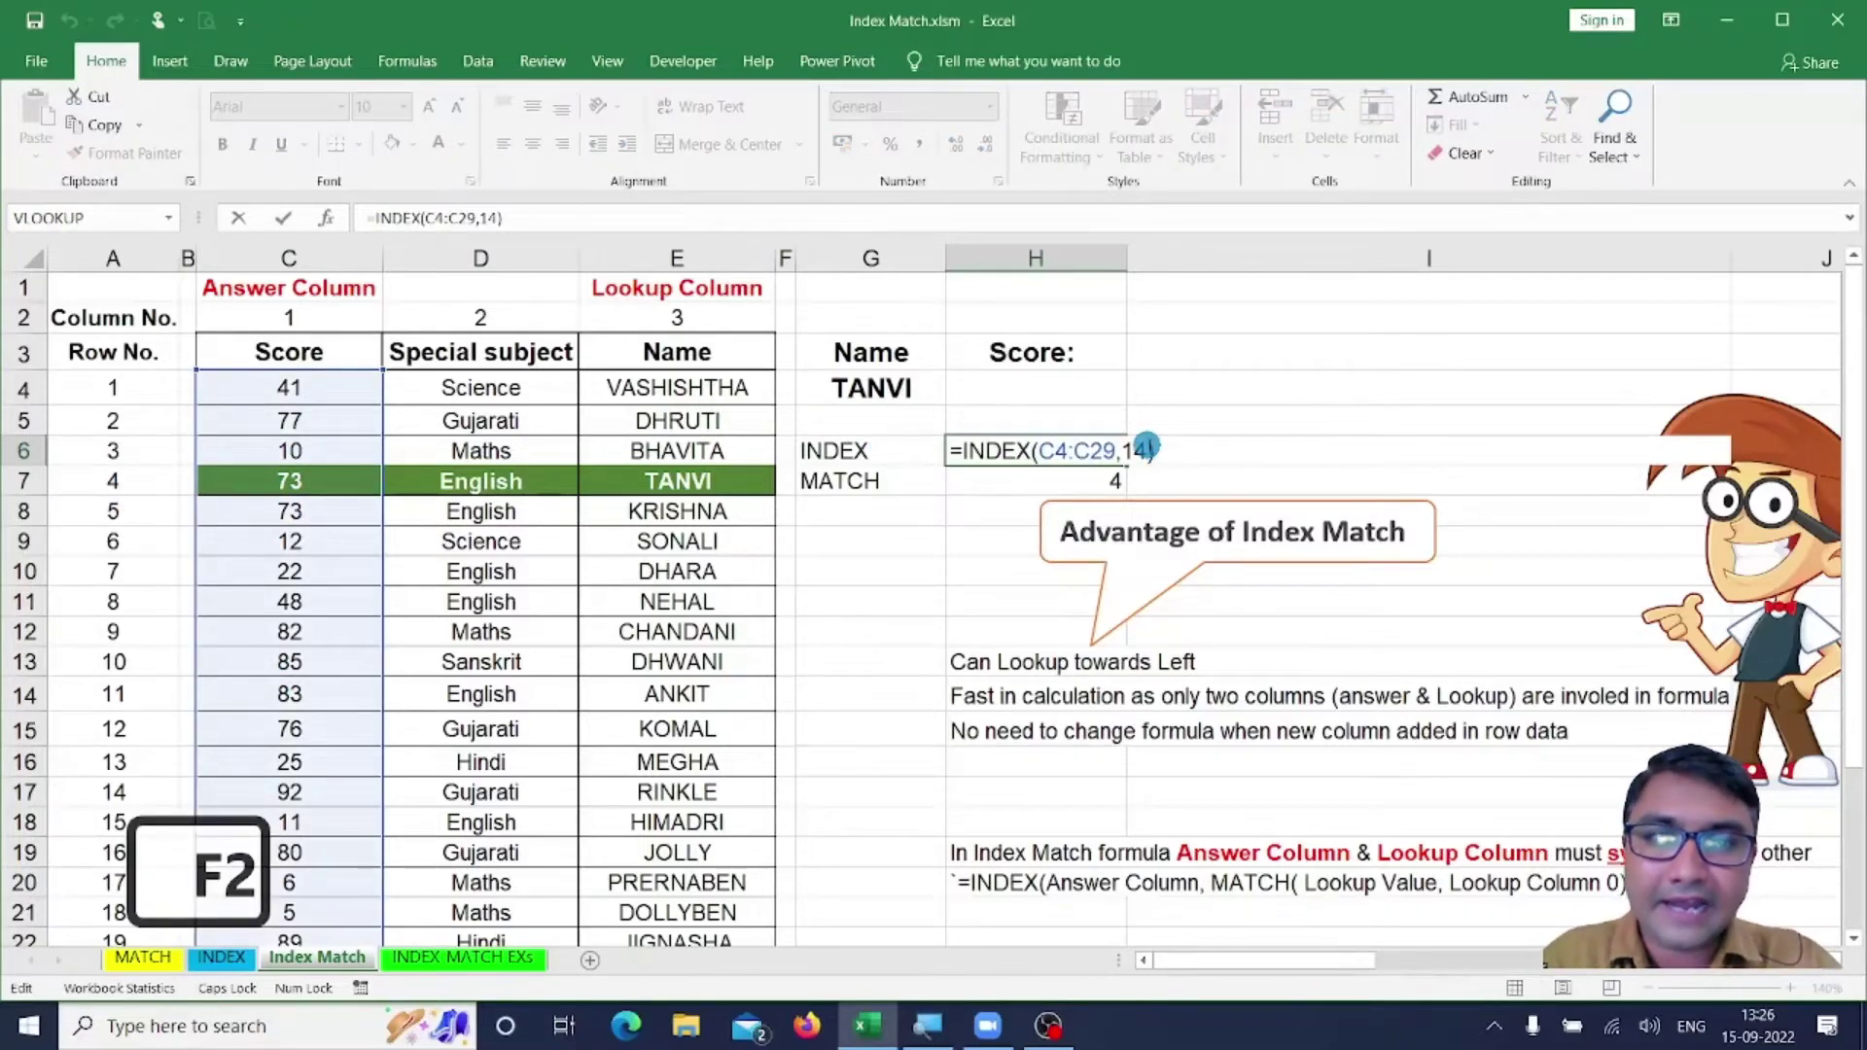
double_click(1137, 450)
type("4")
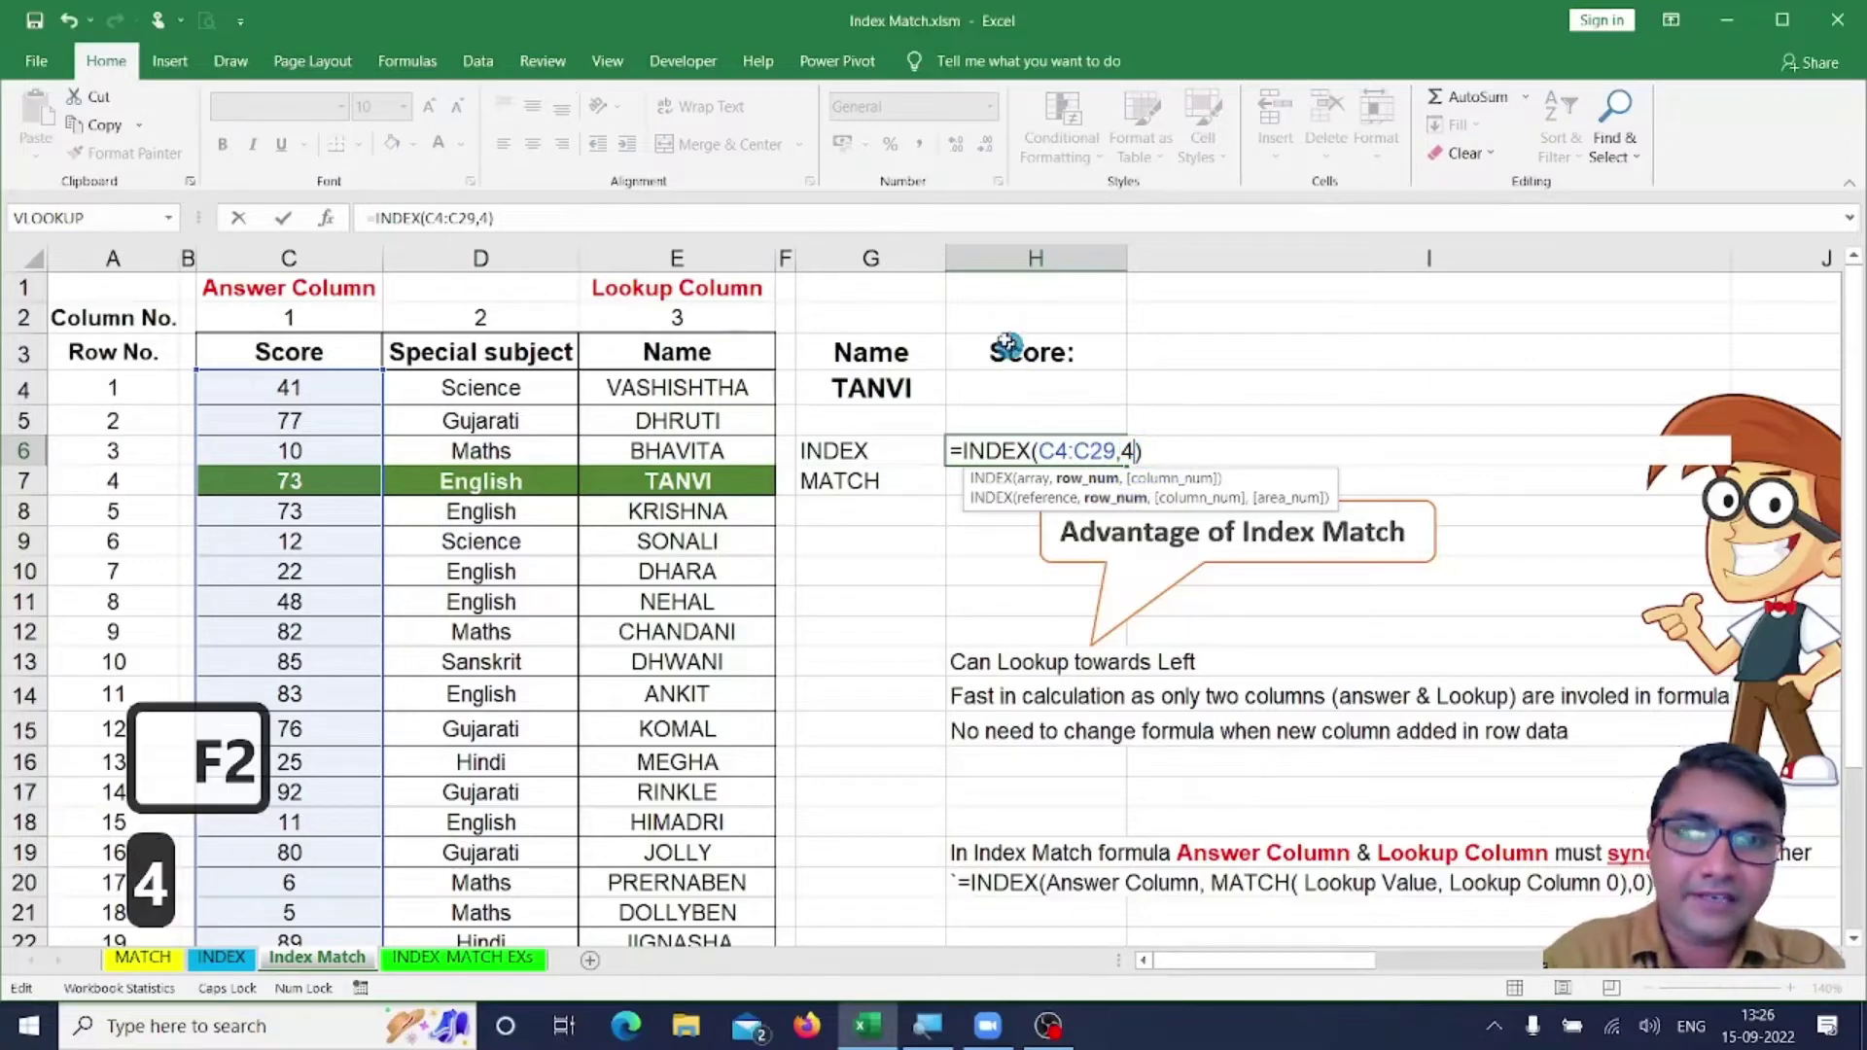
key("Return")
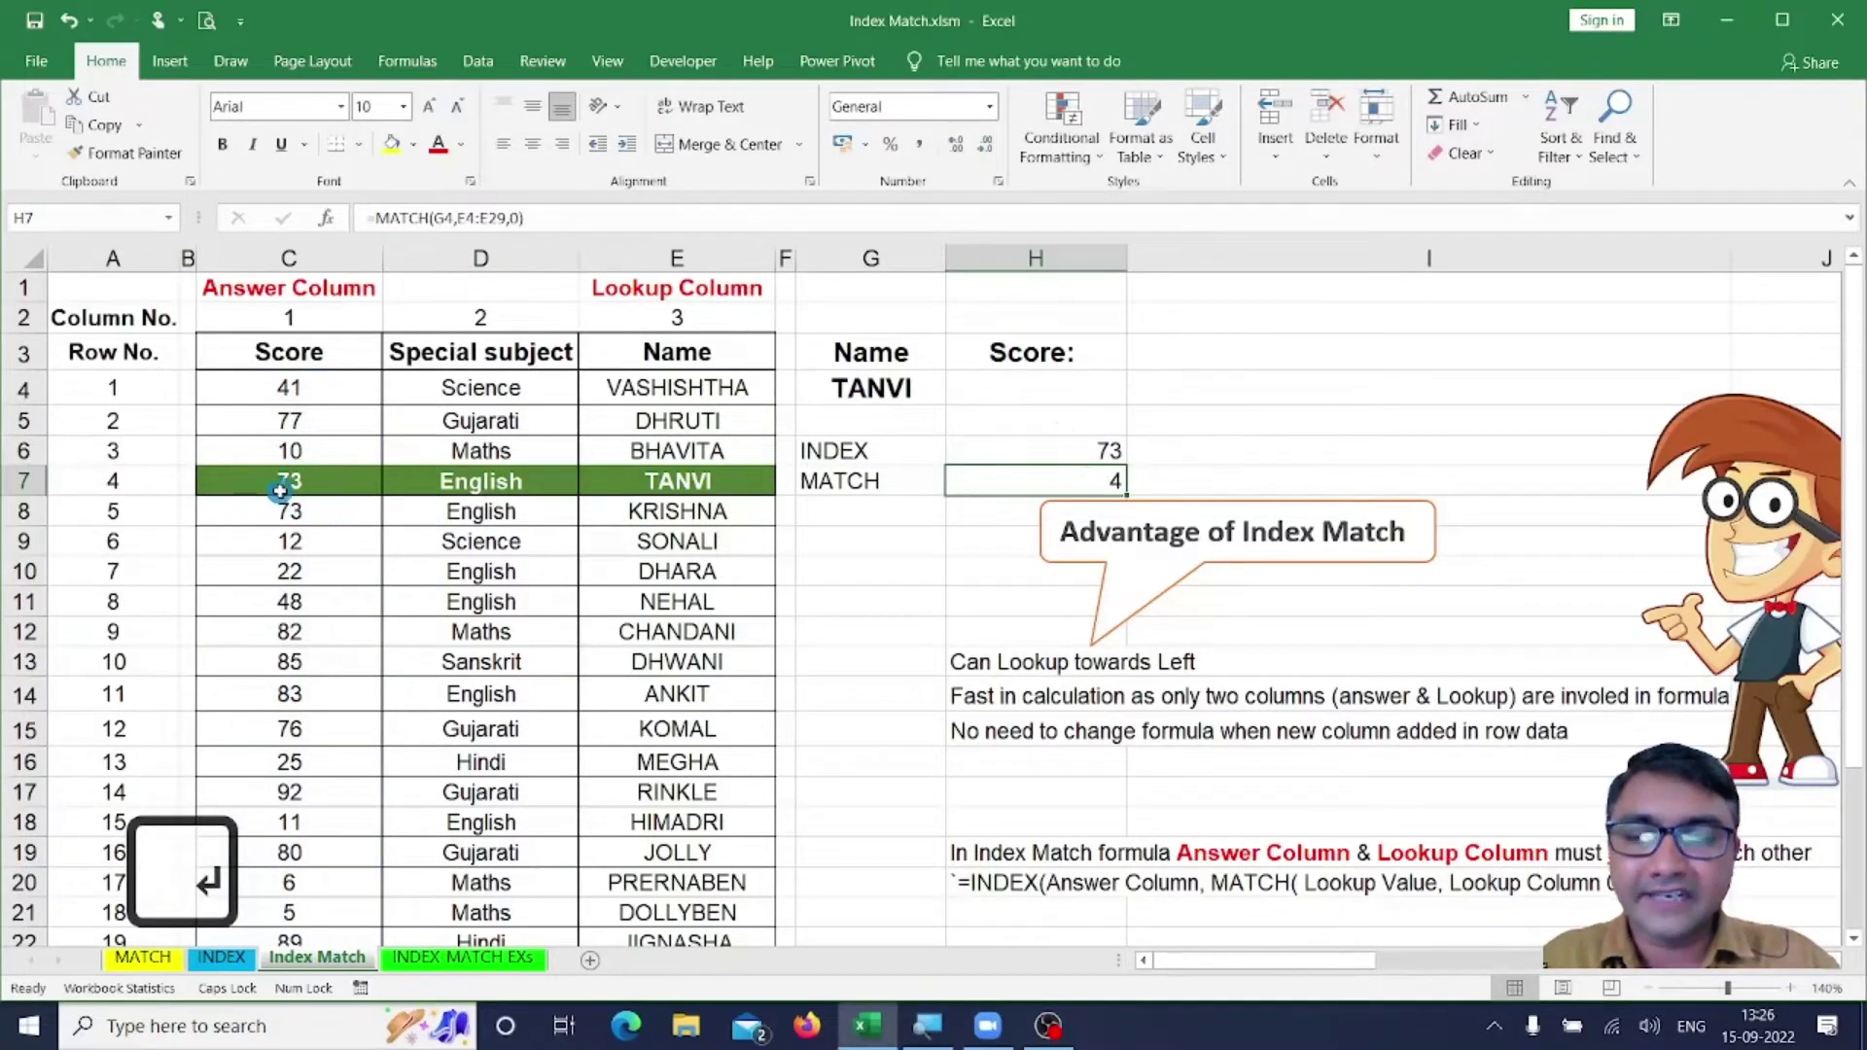
Highlight the row number argument inside the INDEX formula in H6 for inspection, leaving the formula as it is.
left_click(1075, 449)
key("F2")
left_click_drag(1134, 452, 1123, 453)
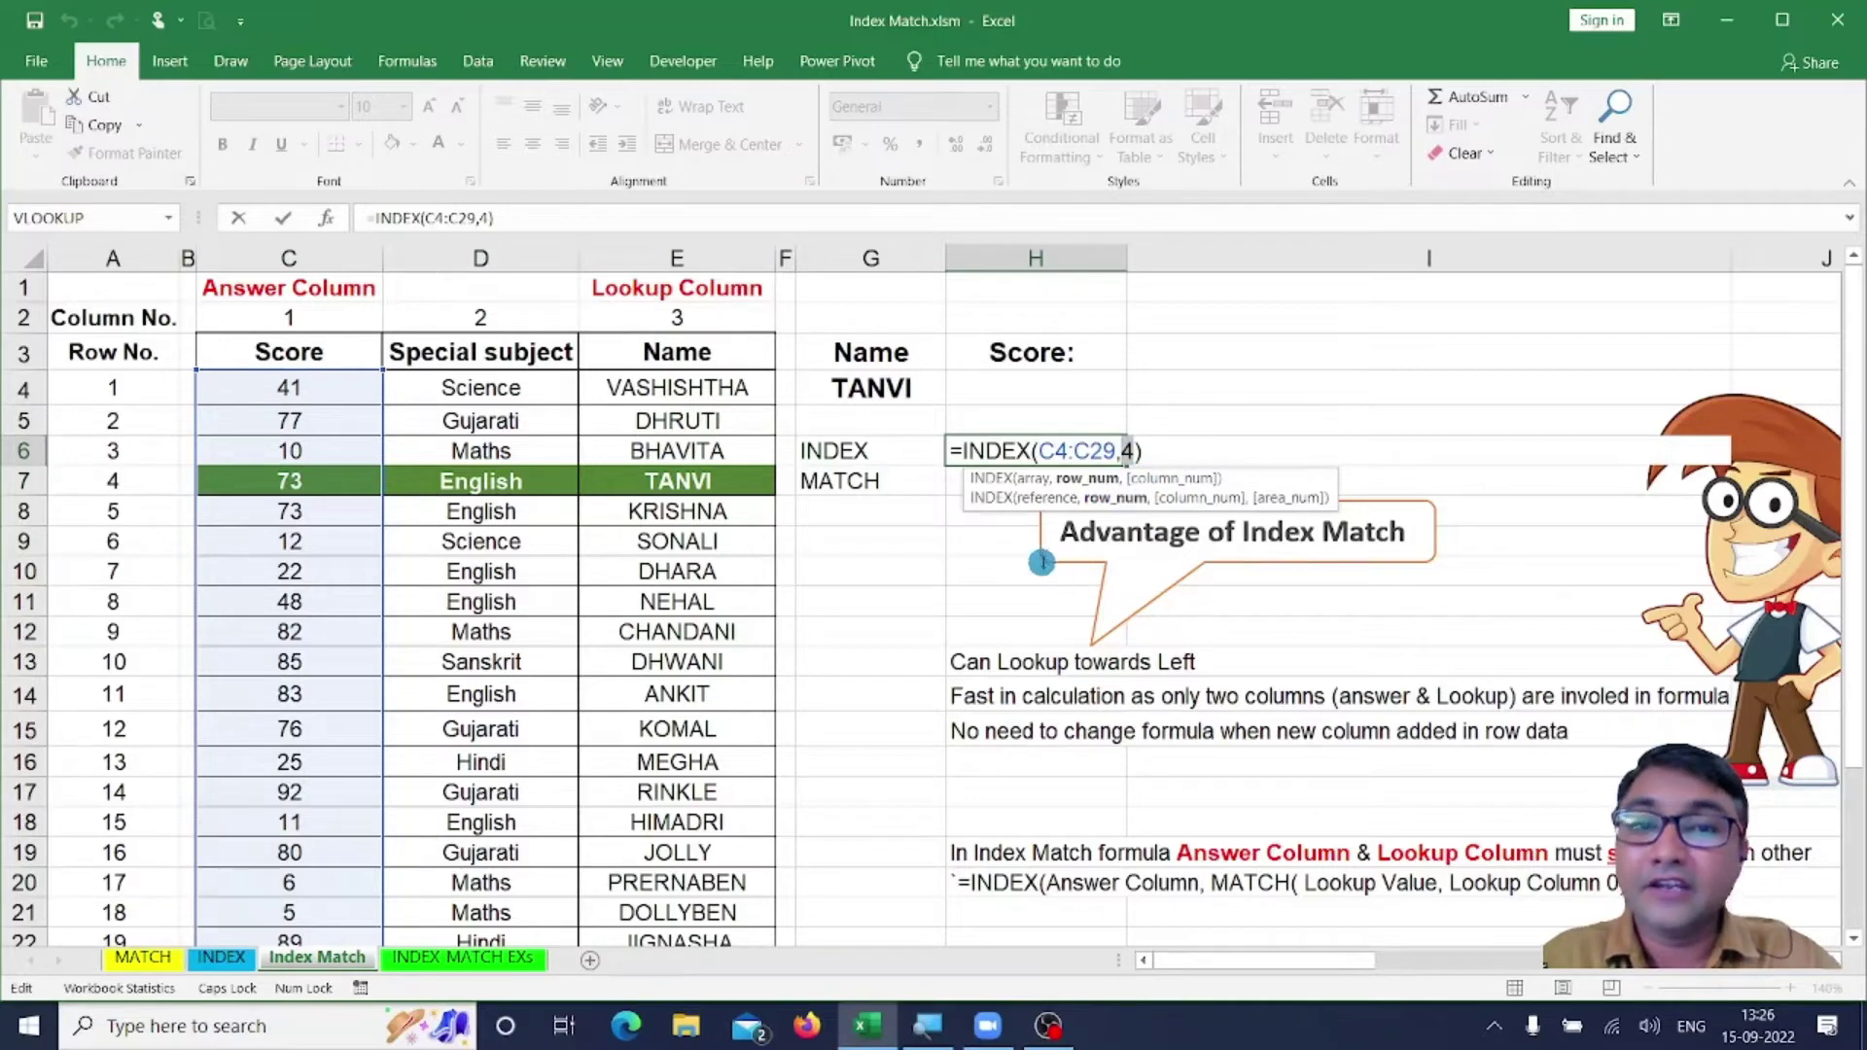
key("Escape")
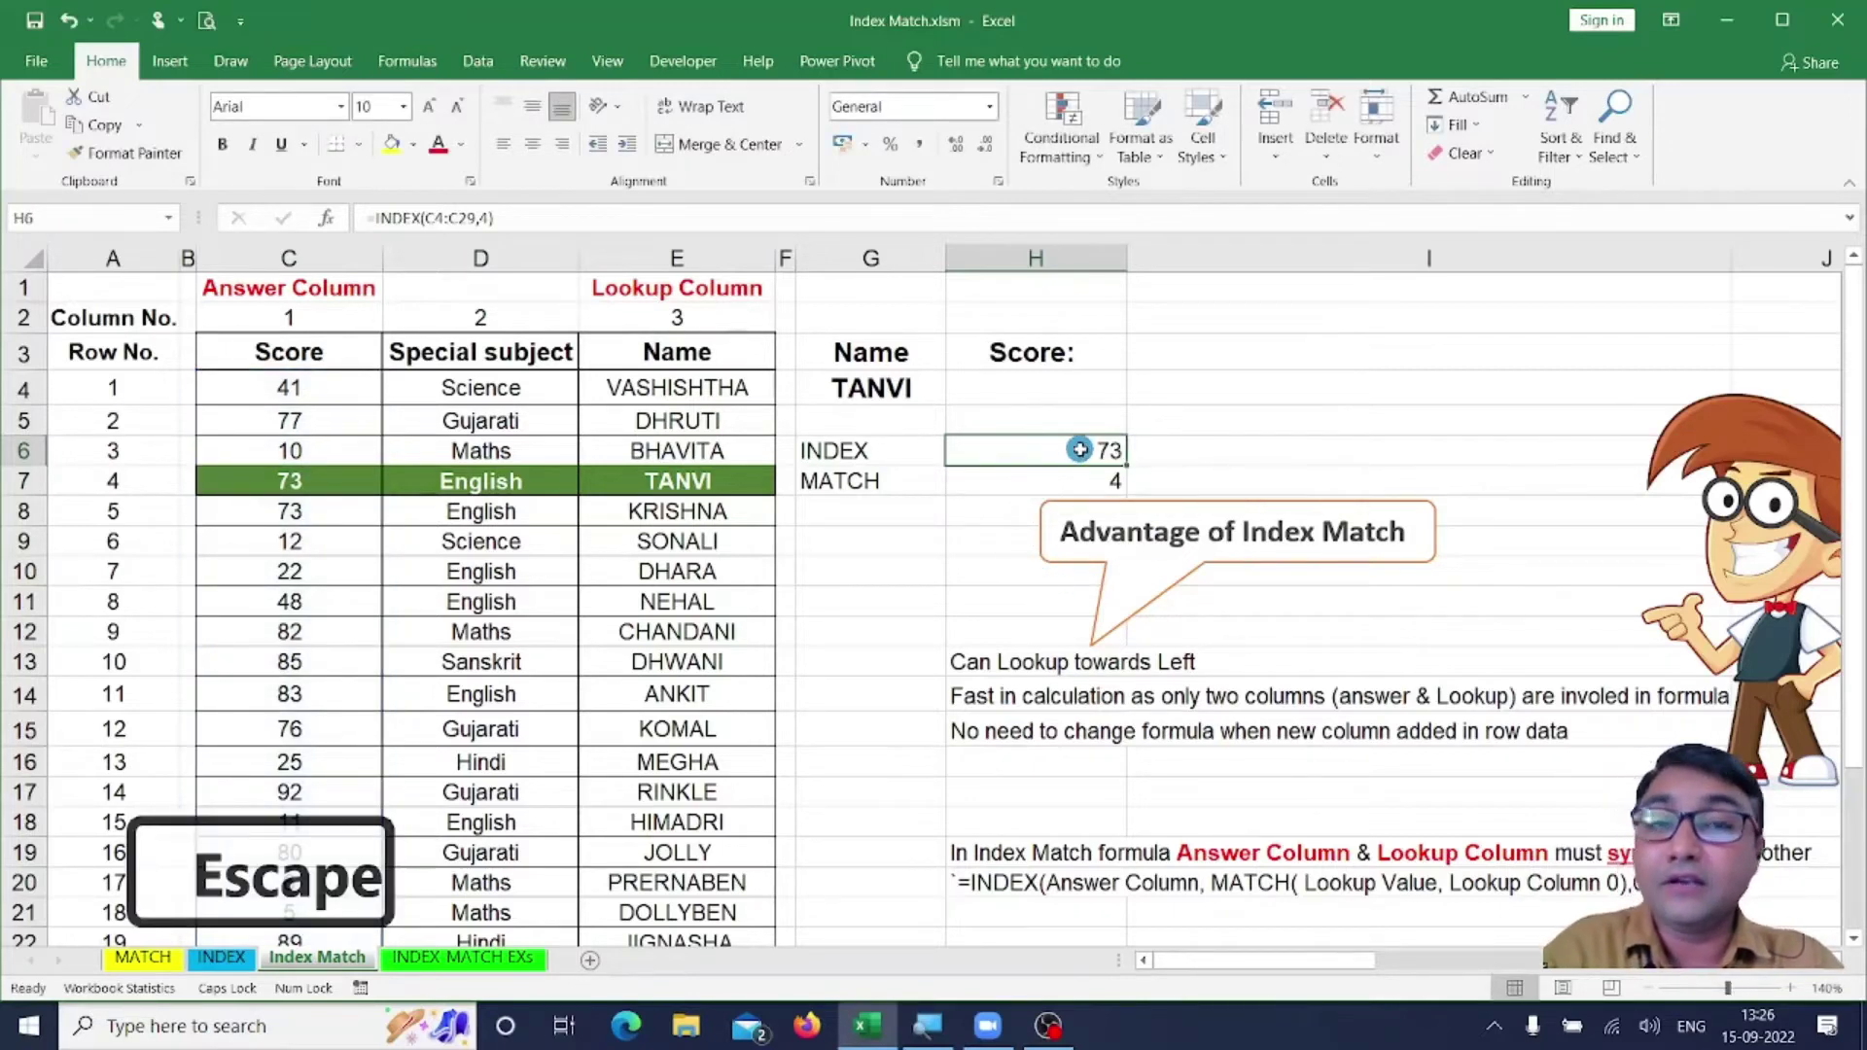
Copy the text MATCH(G4,E4:E29,0) from the formula in H7, without its equals sign.
left_click(1069, 480)
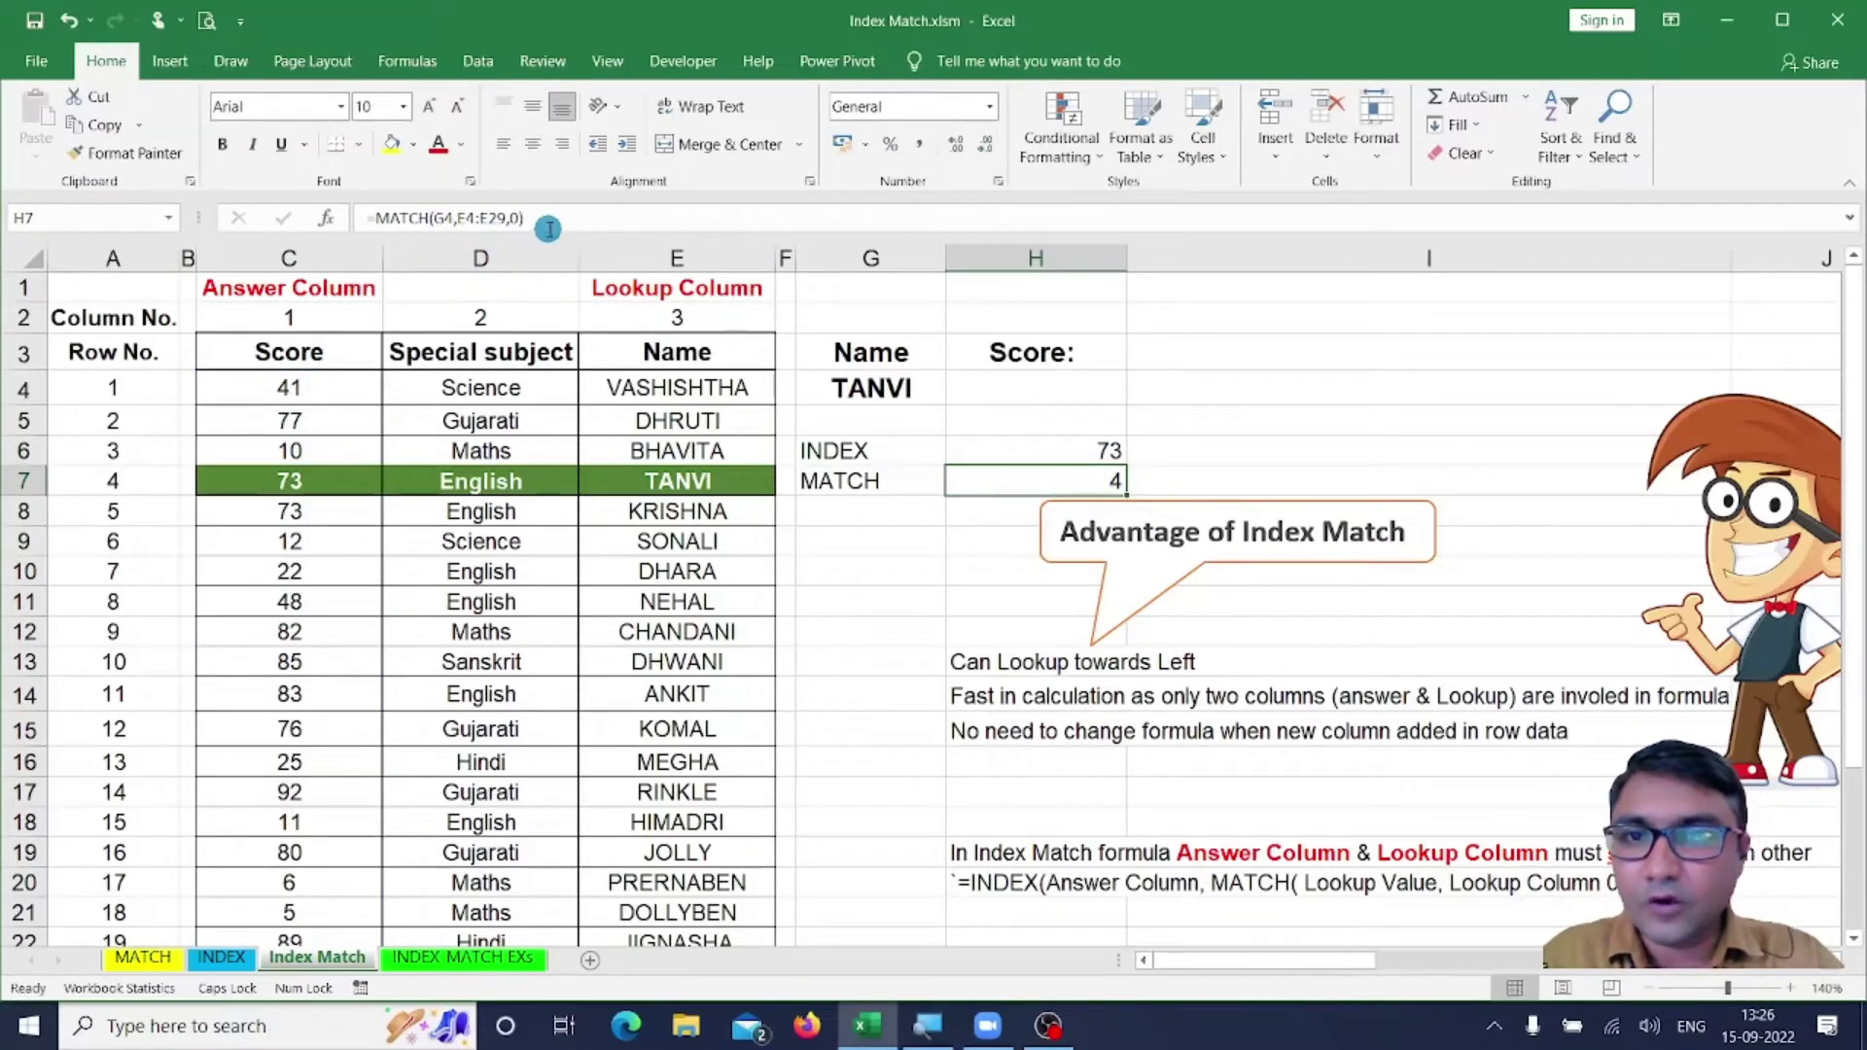
left_click(494, 218)
left_click_drag(494, 217, 358, 233)
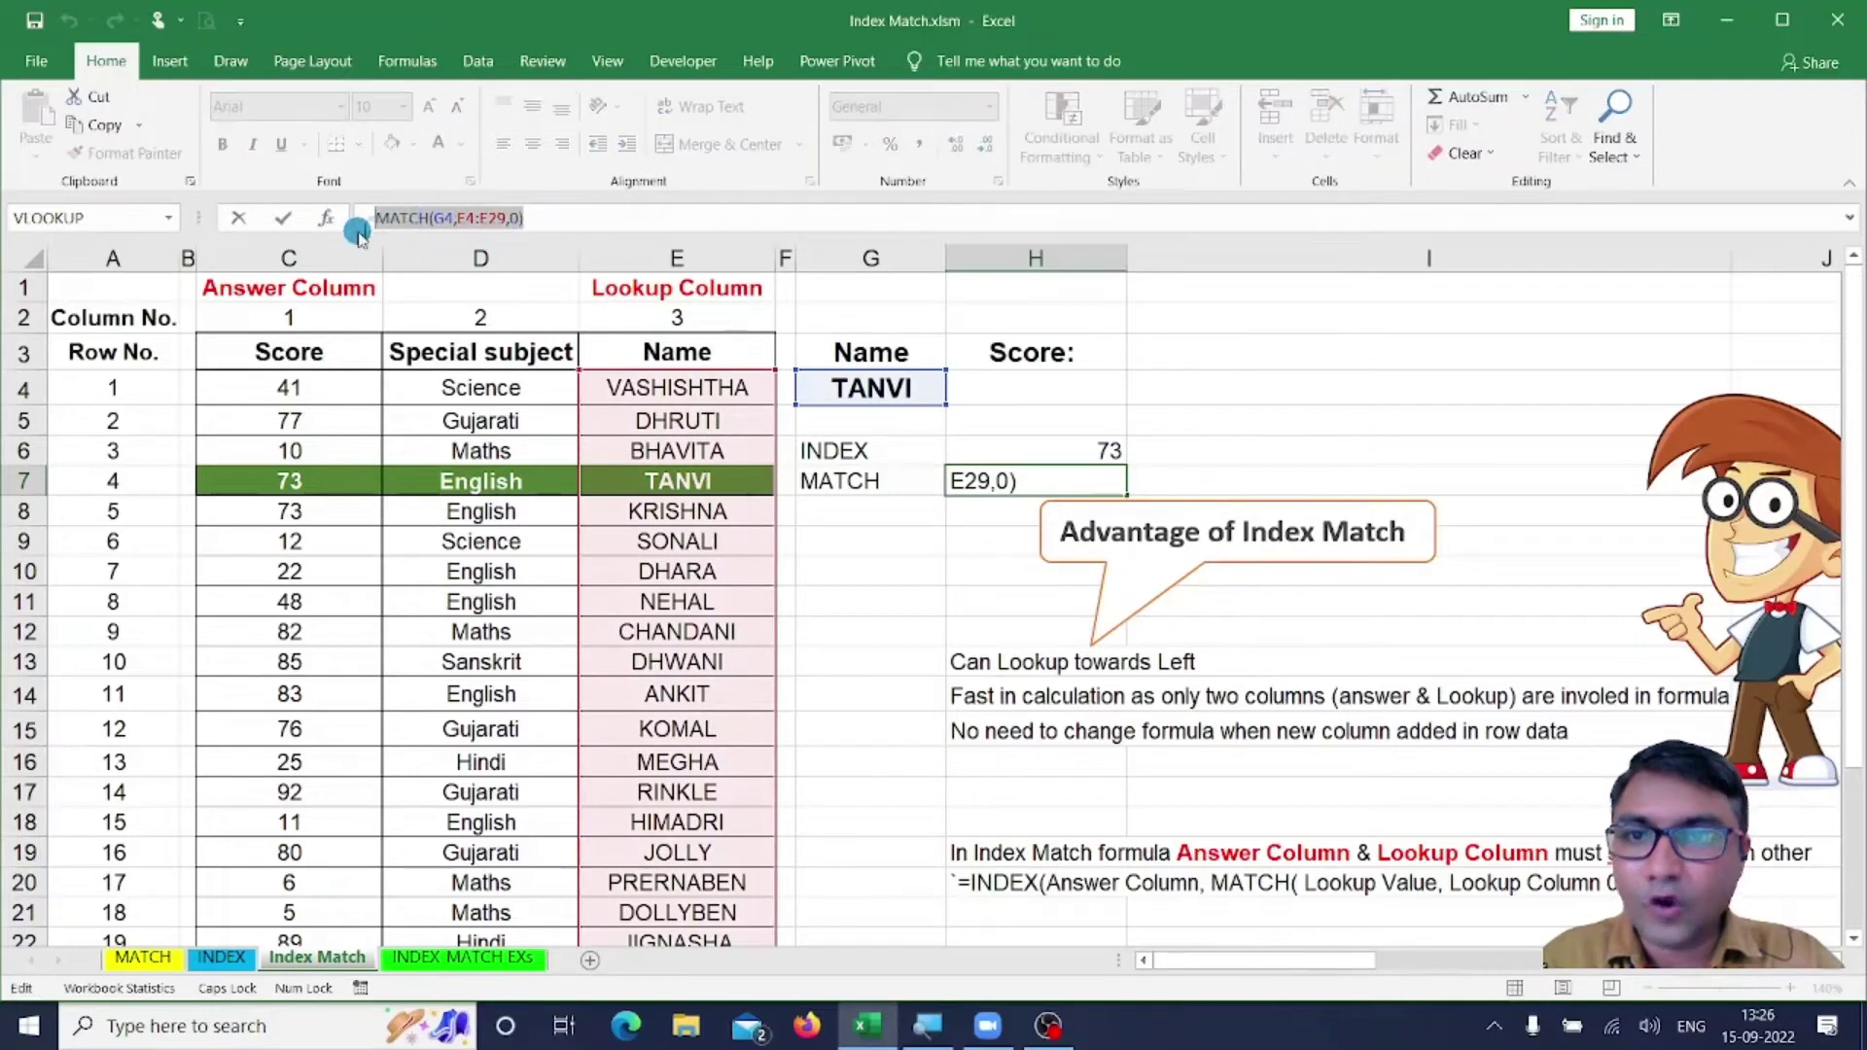
key("ctrl+c")
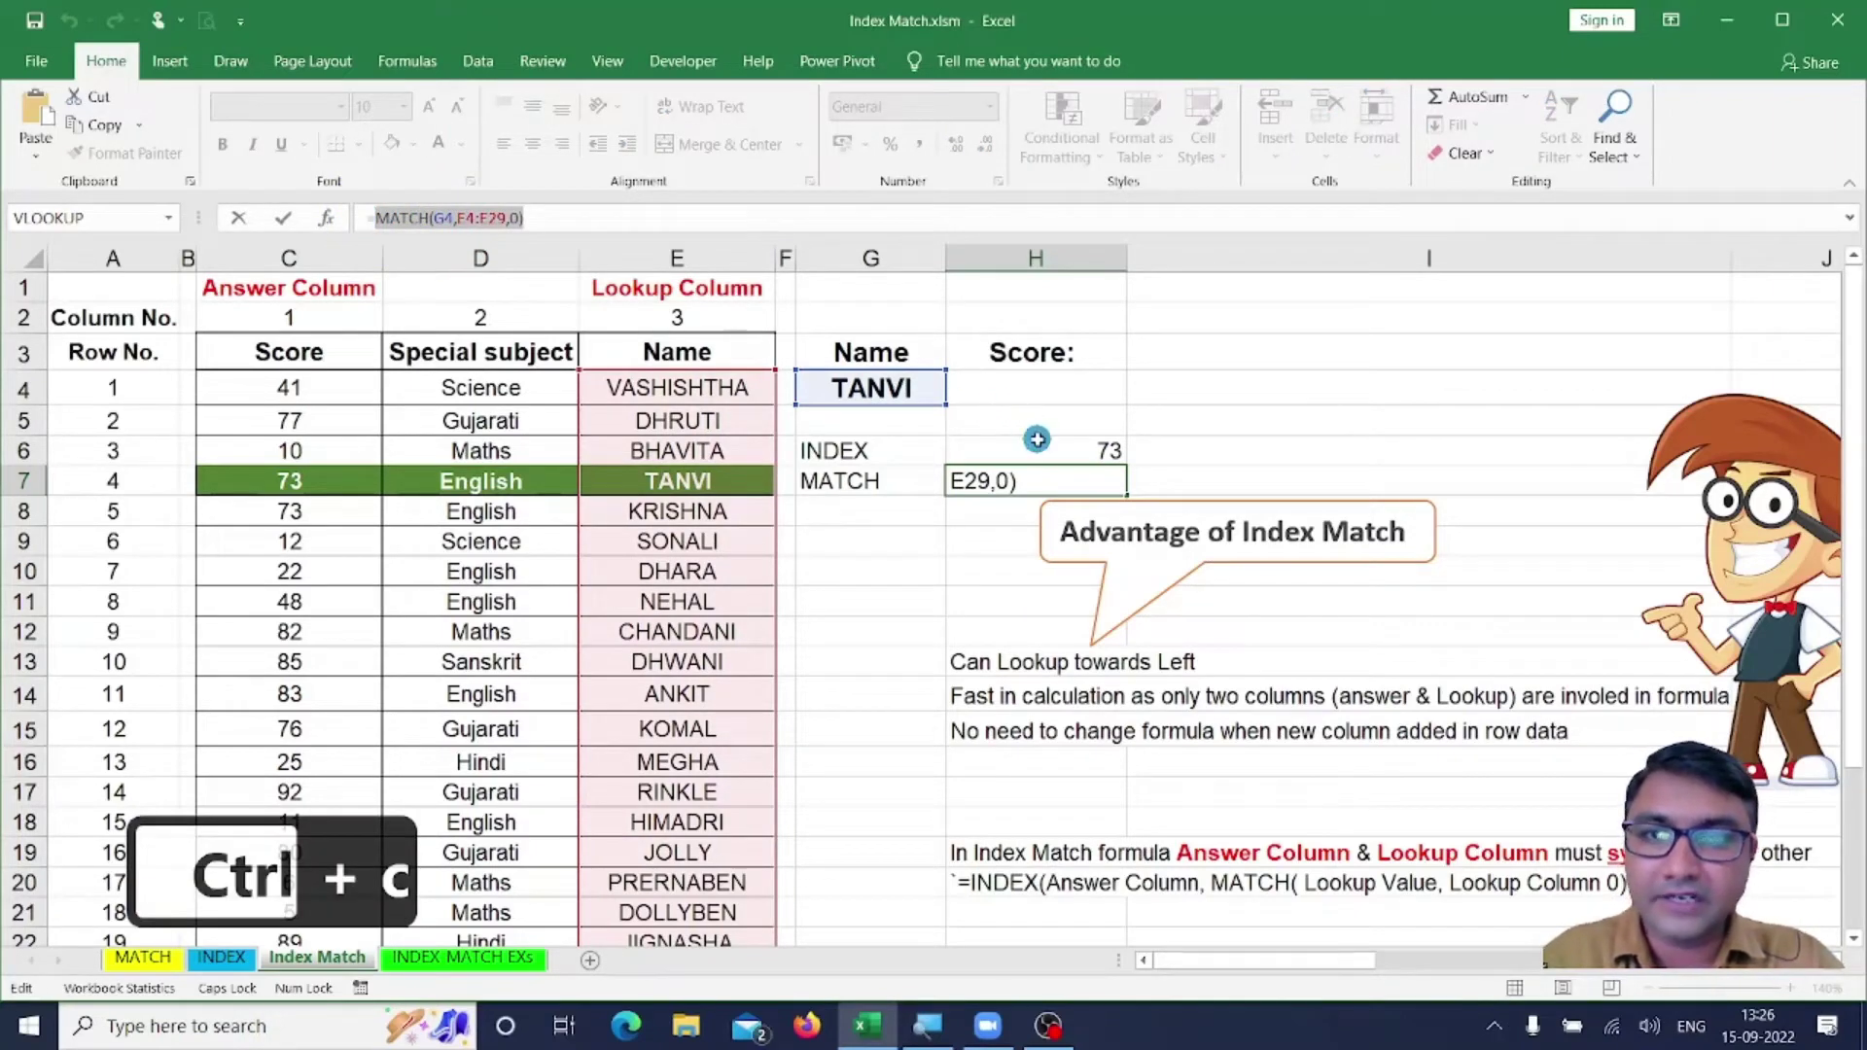
key("Escape")
Replace the row number in H6's INDEX formula with the copied MATCH function, giving =INDEX(C4:C29,MATCH(G4,E4:E29,0)).
left_click(1039, 454)
key("F2")
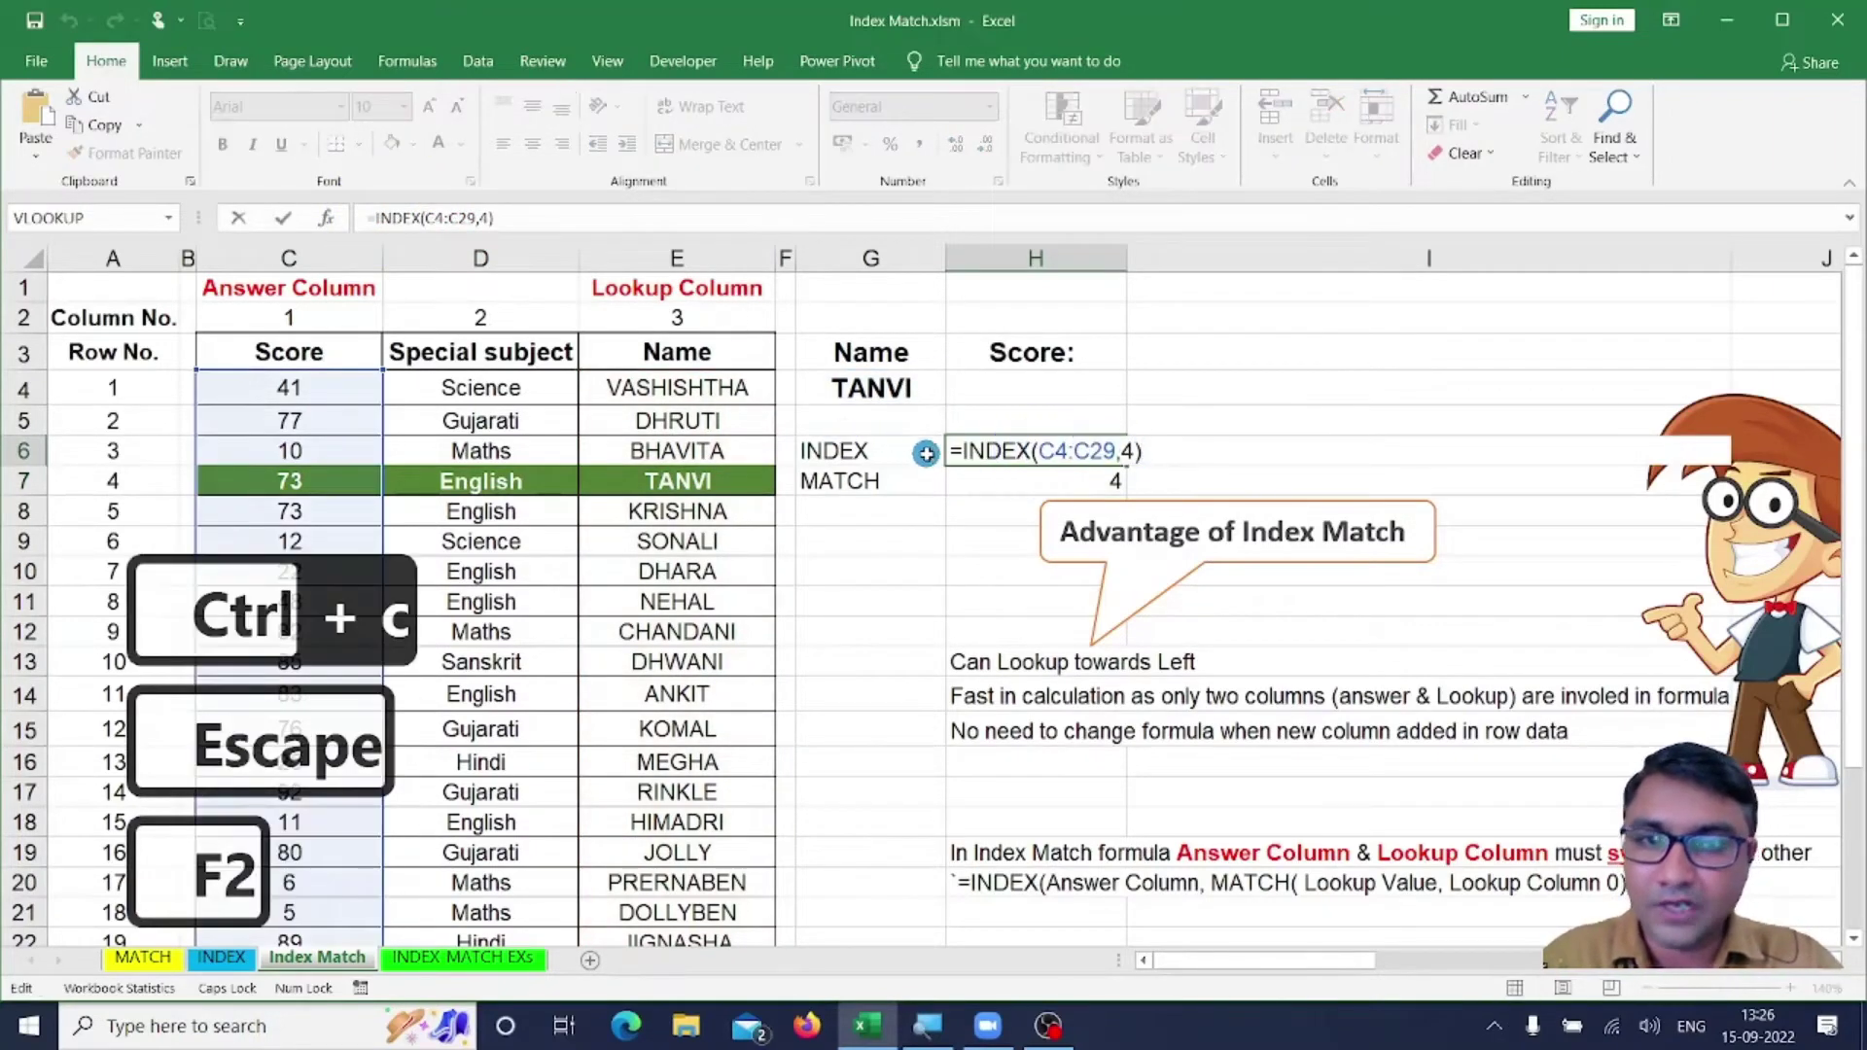
left_click(1136, 449)
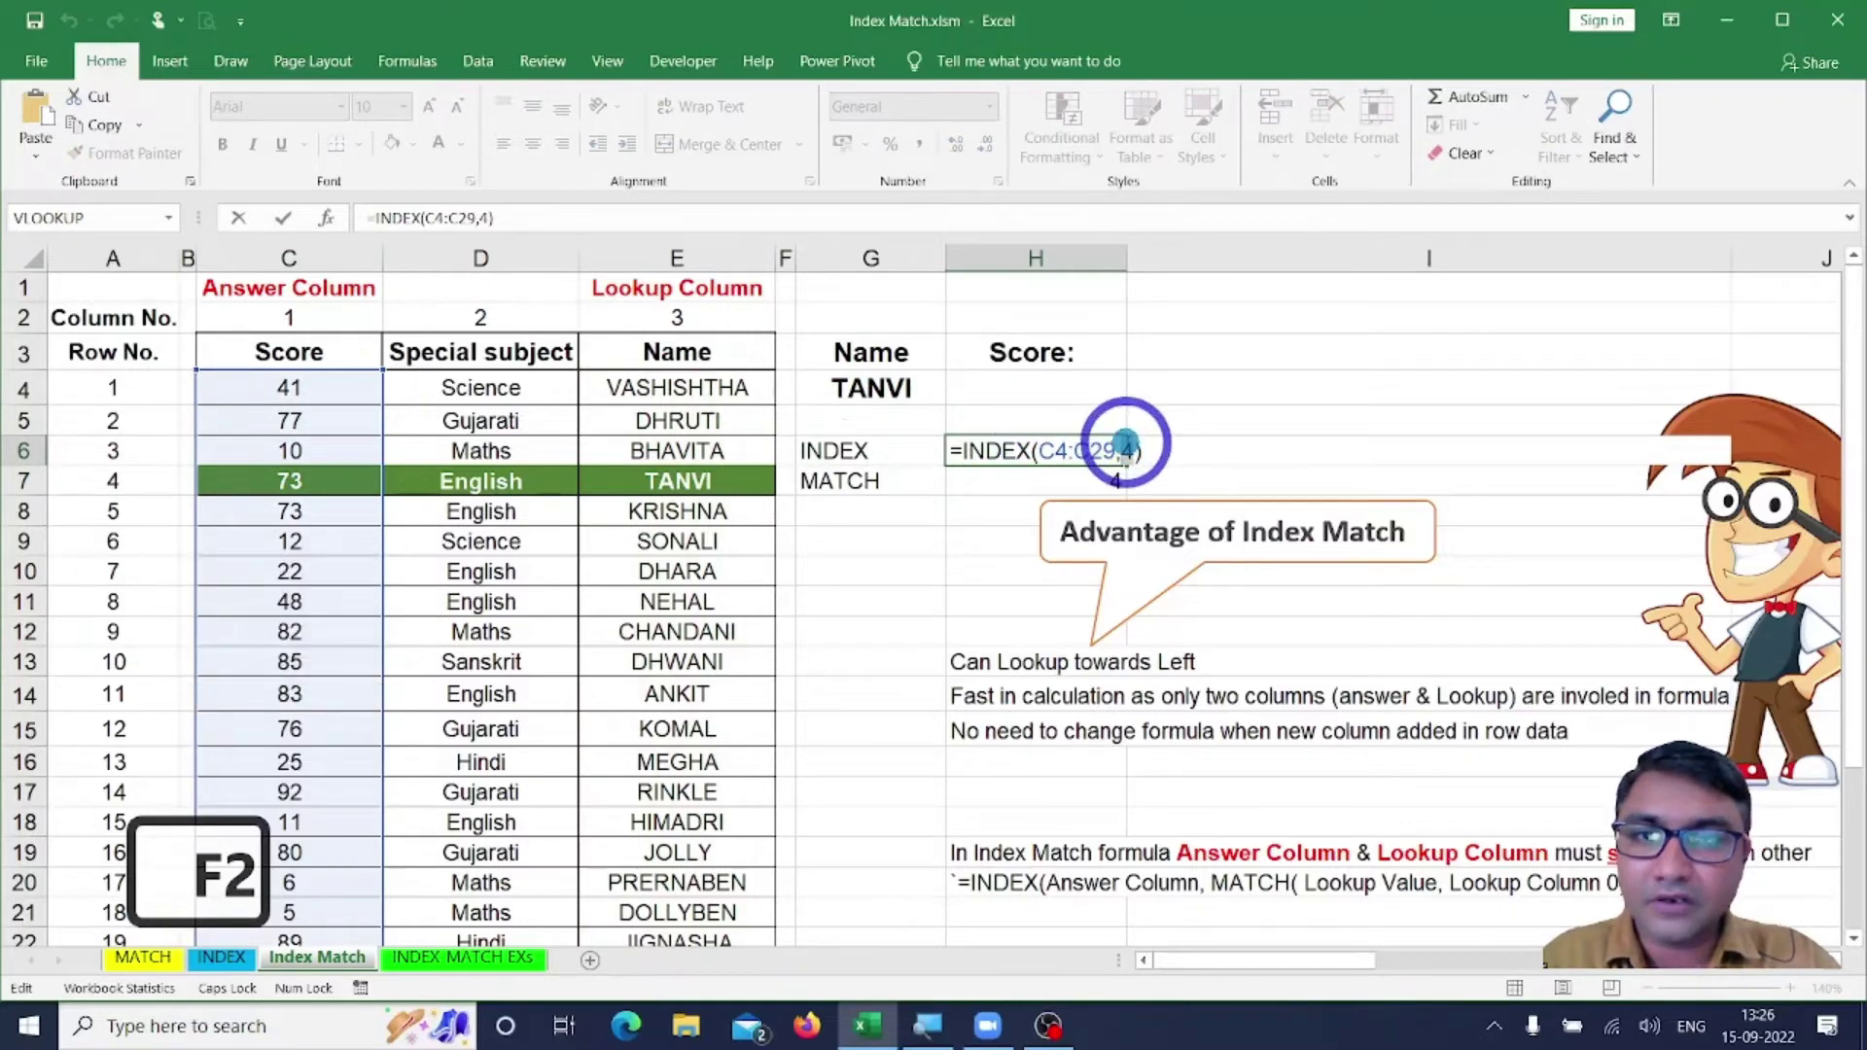
key("ctrl+v")
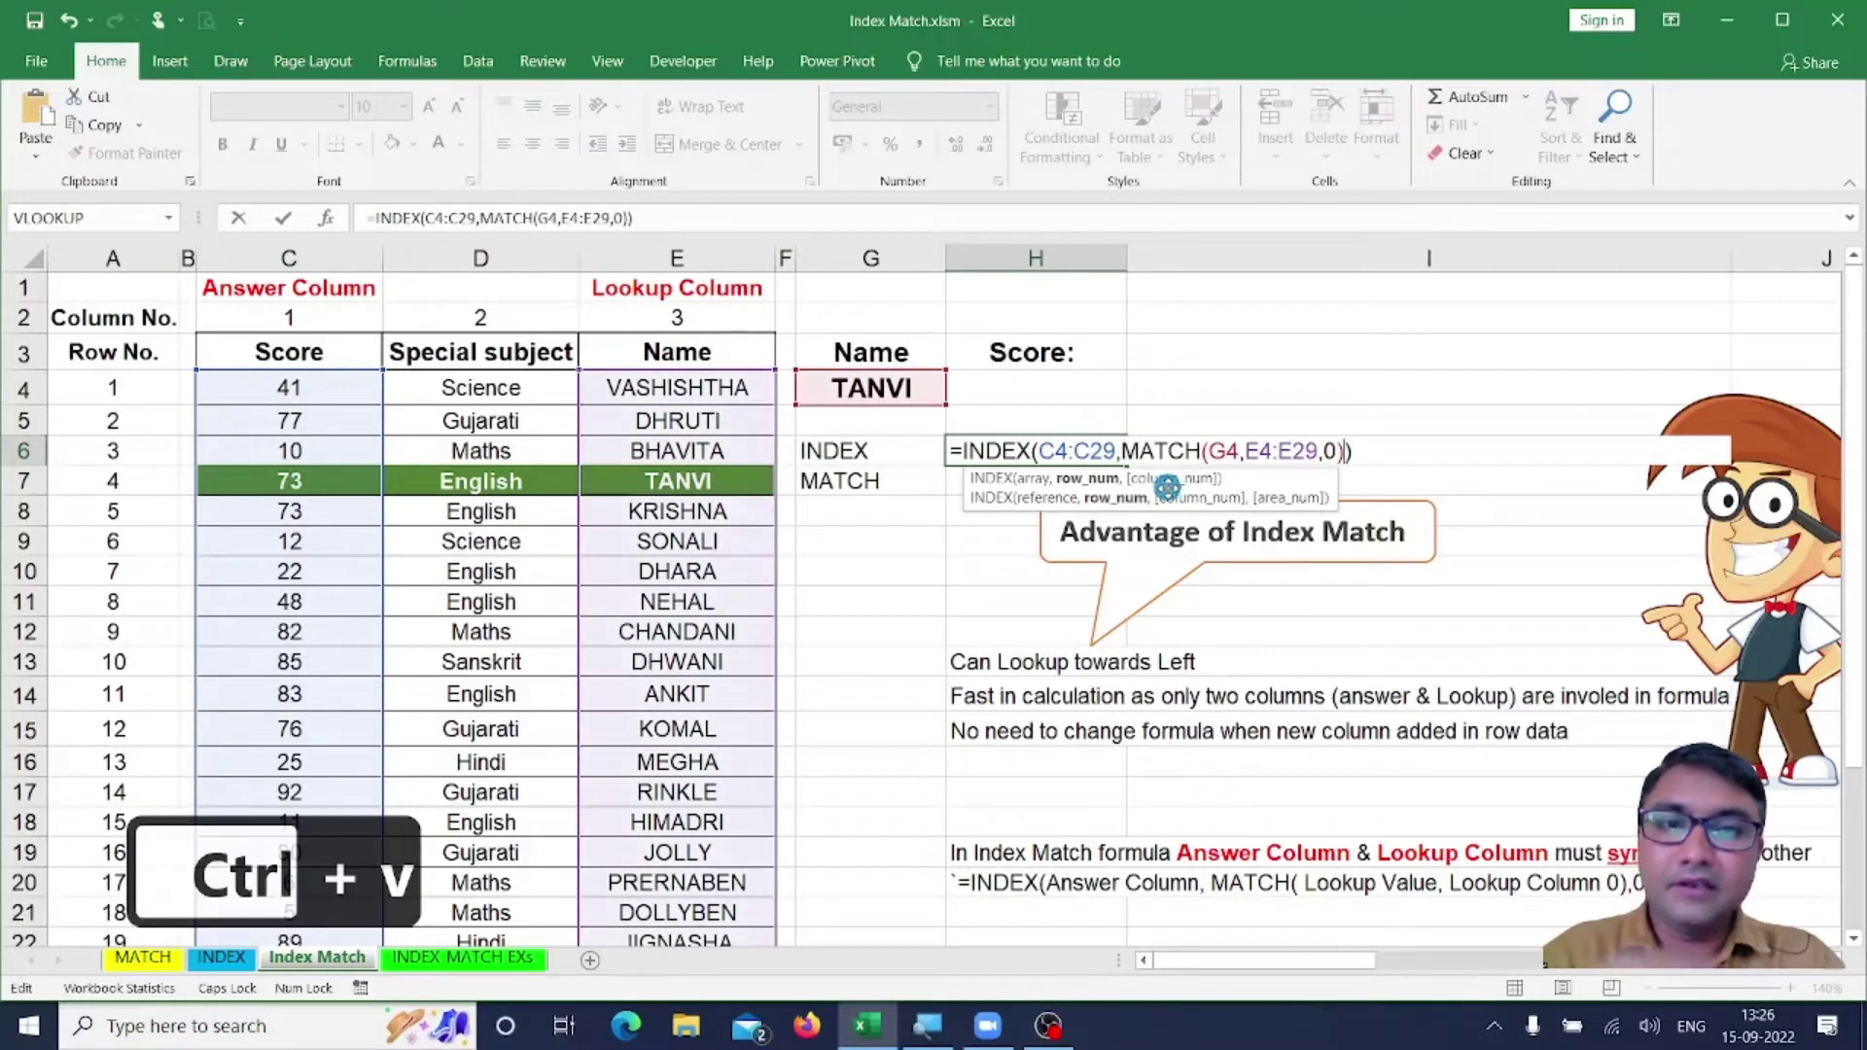
key("Return")
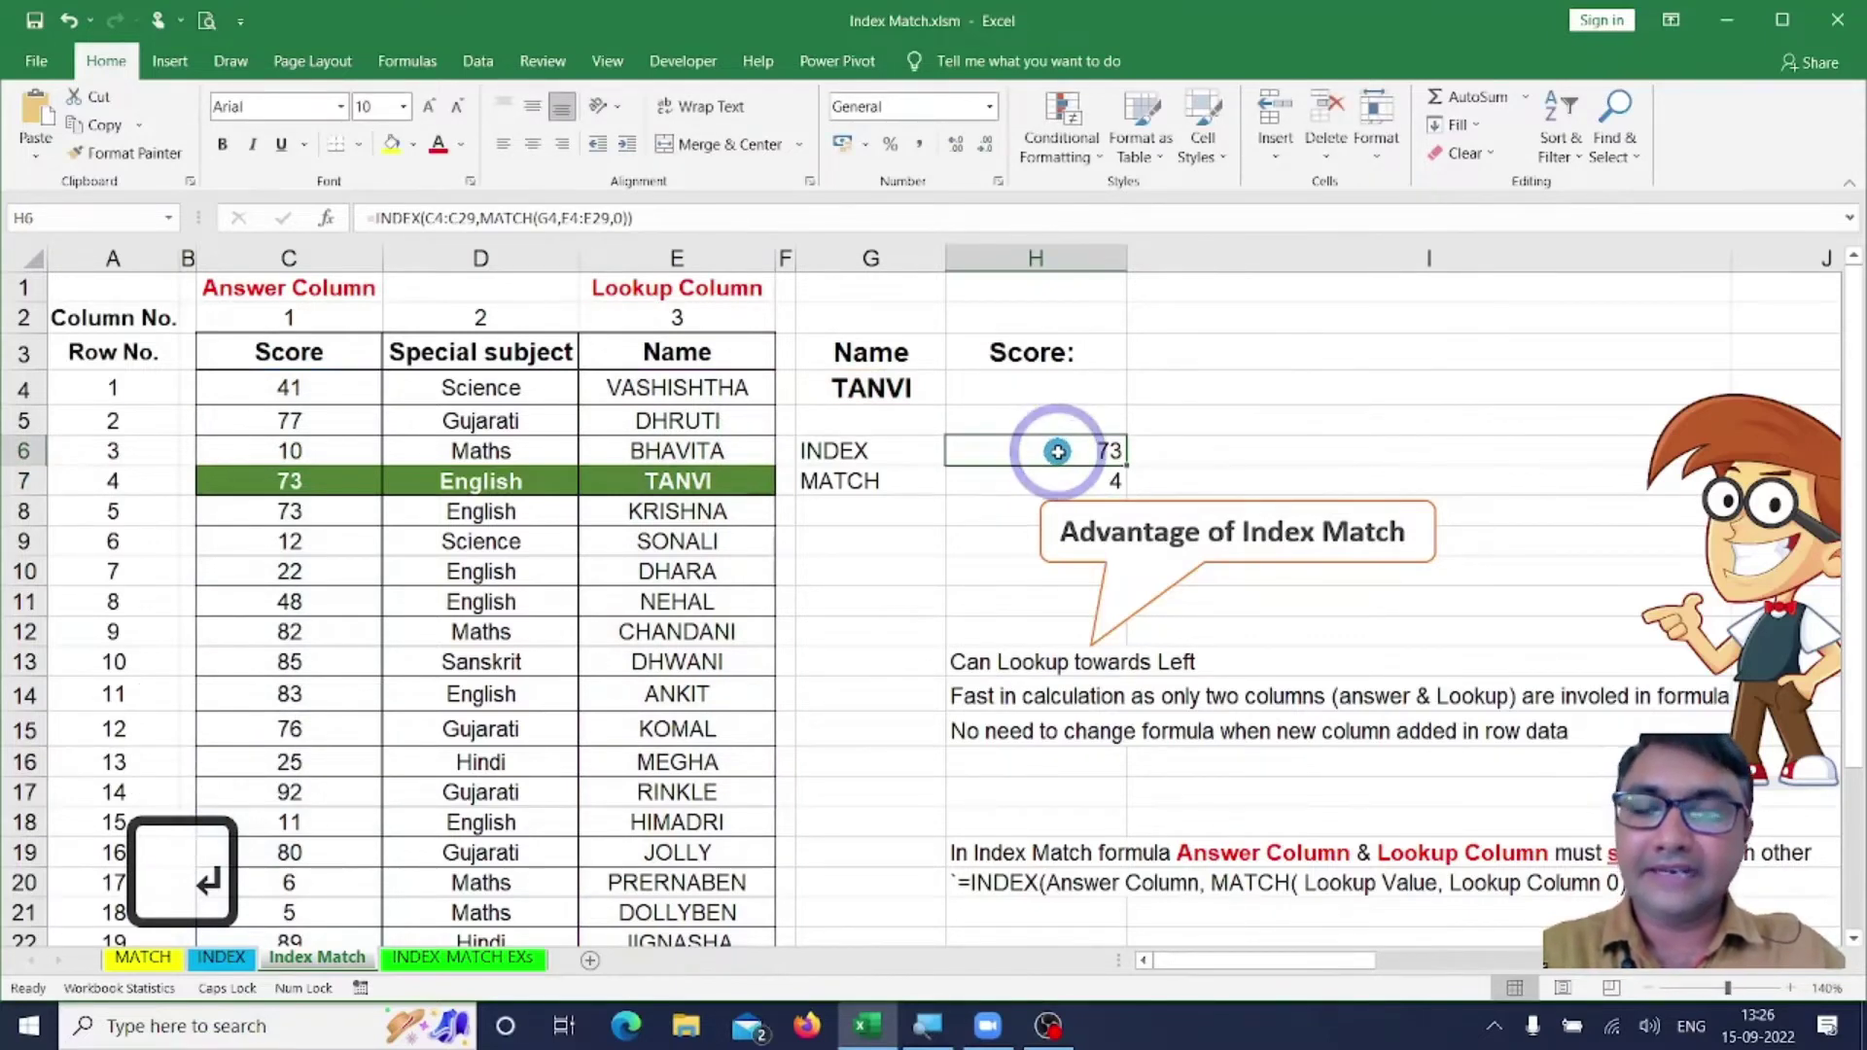
Test the combined formula in H6 by changing the lookup name in G4 to the one in E10, followed by the one in E15.
left_click(931, 396)
left_click(958, 393)
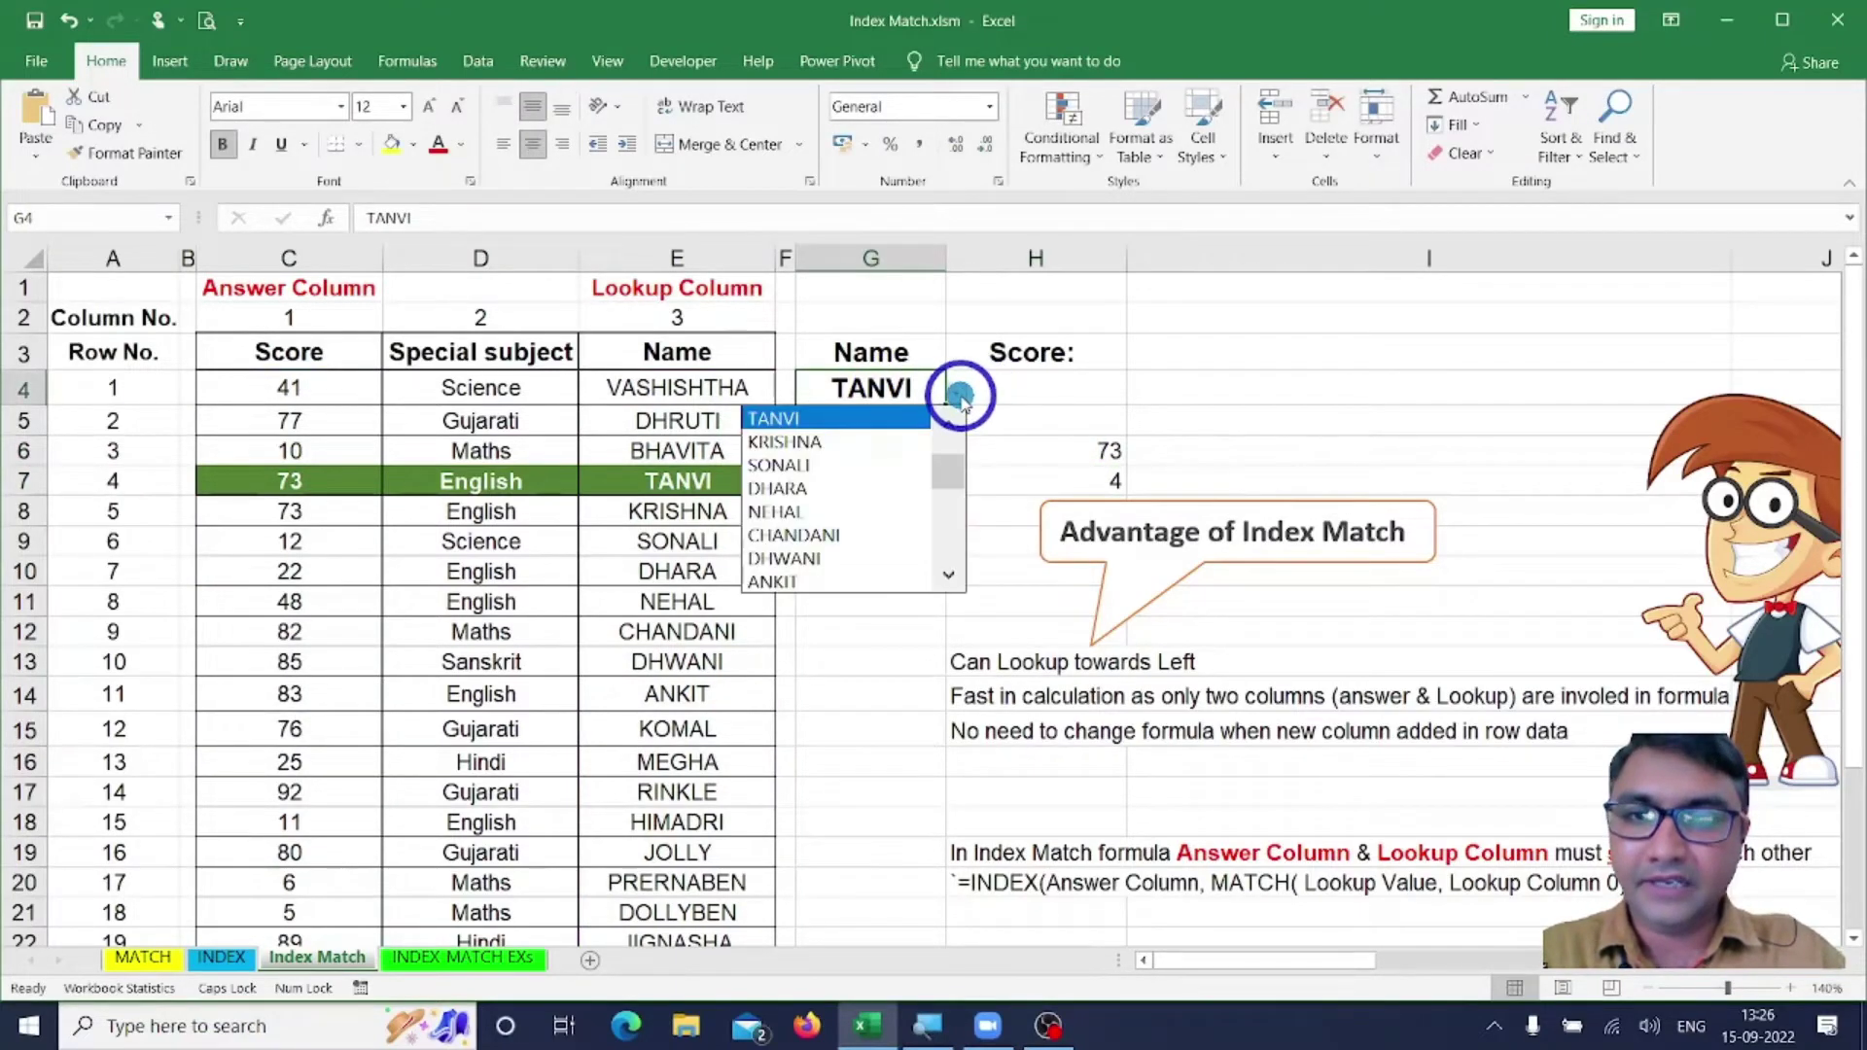
left_click(820, 491)
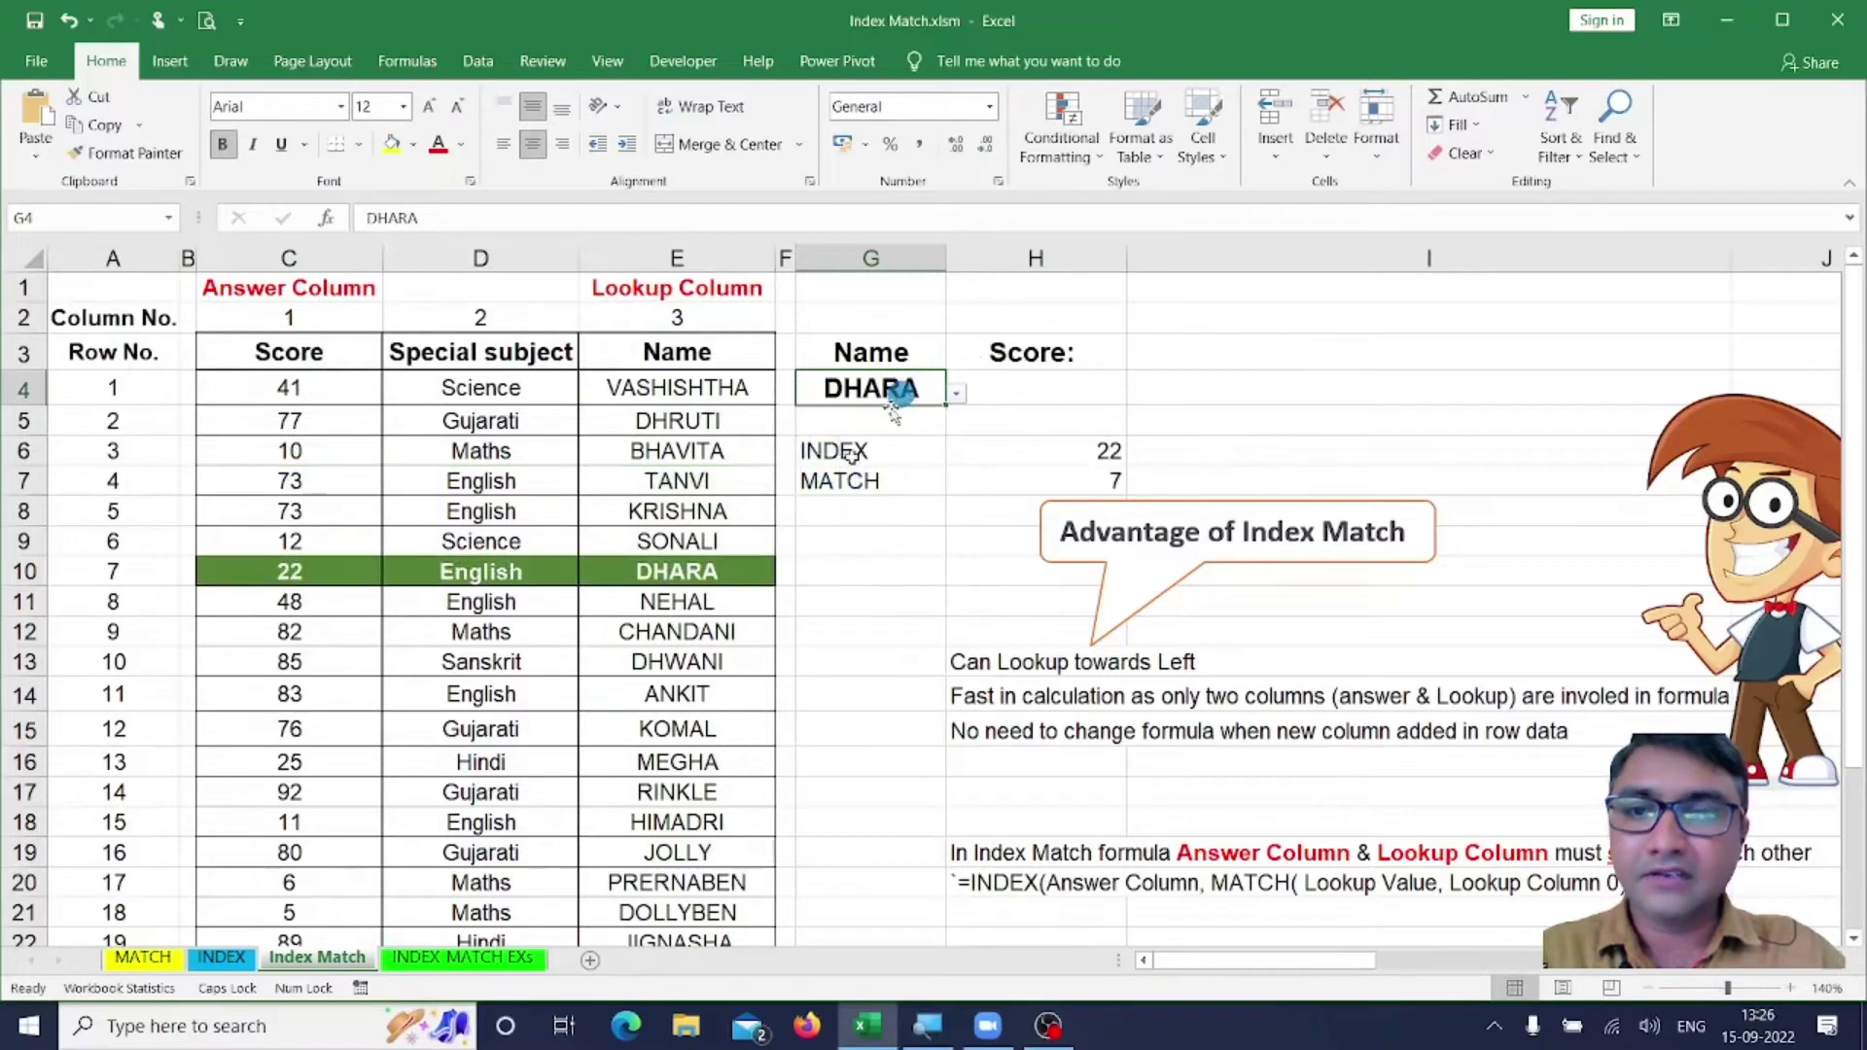
left_click(1066, 448)
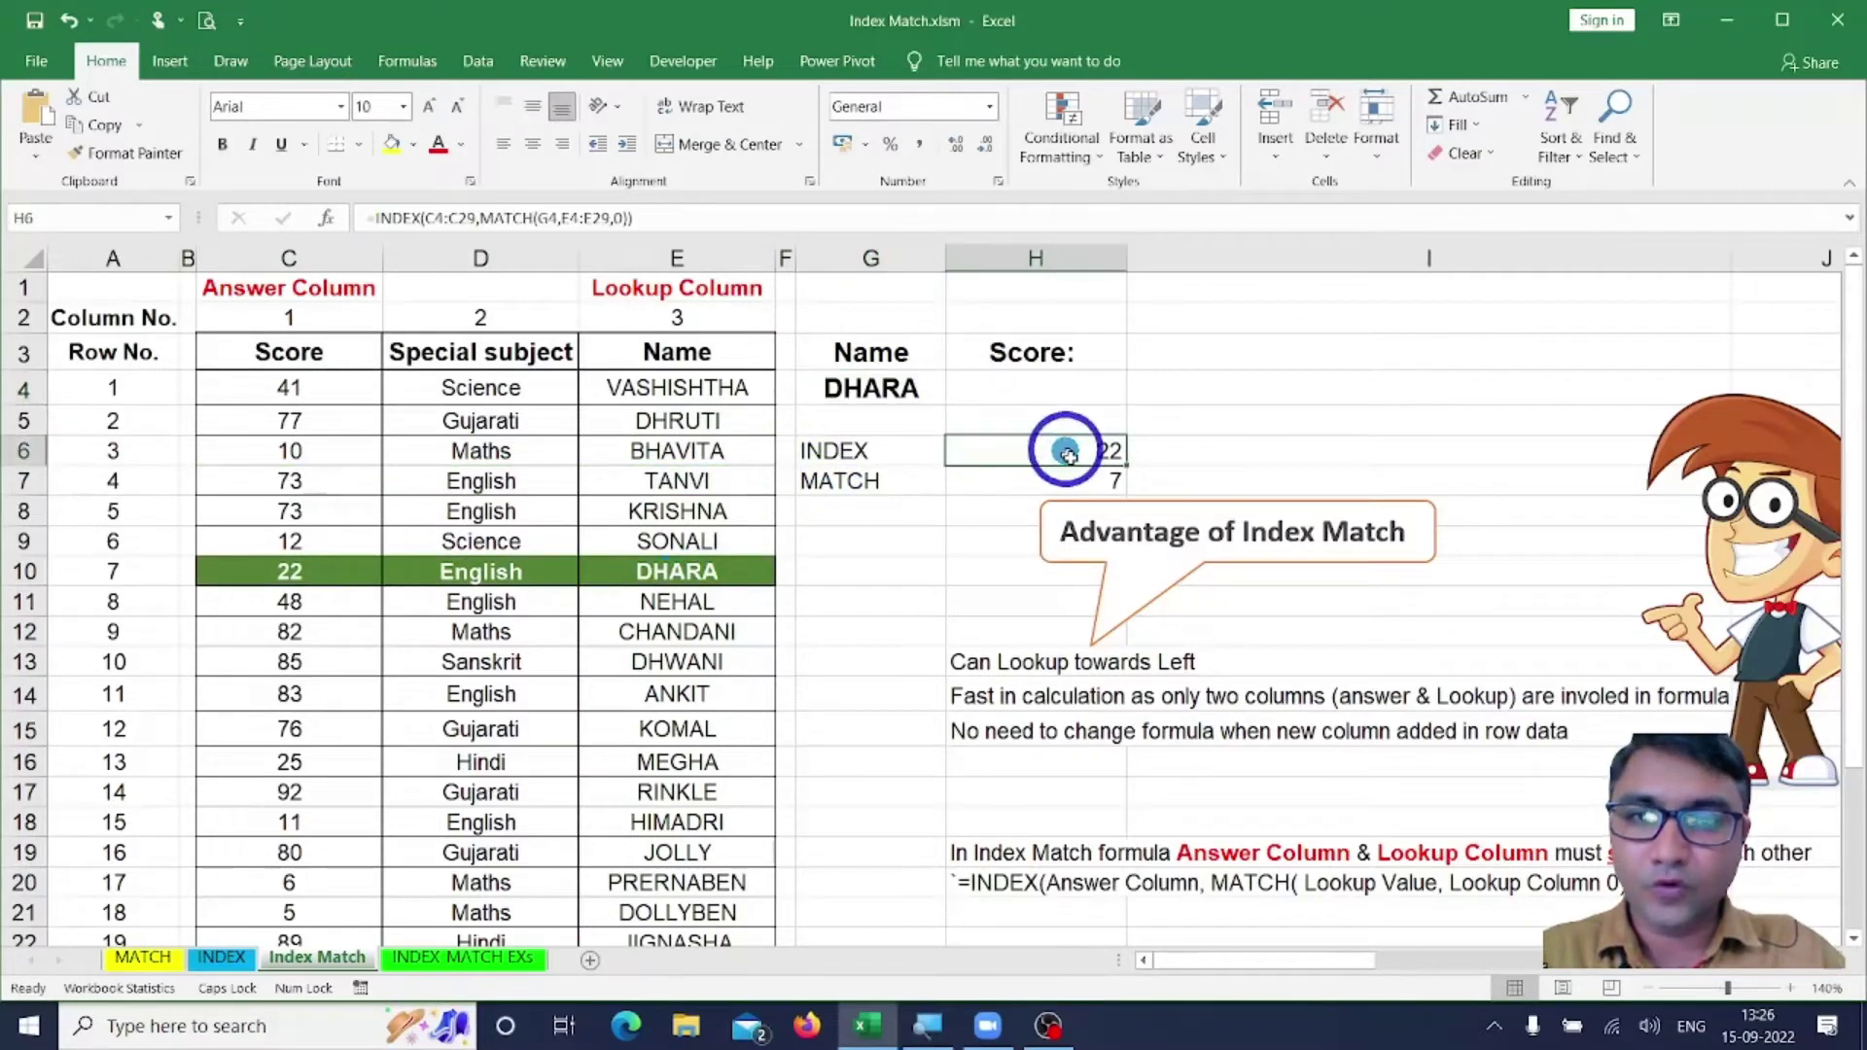
left_click(895, 388)
left_click(958, 393)
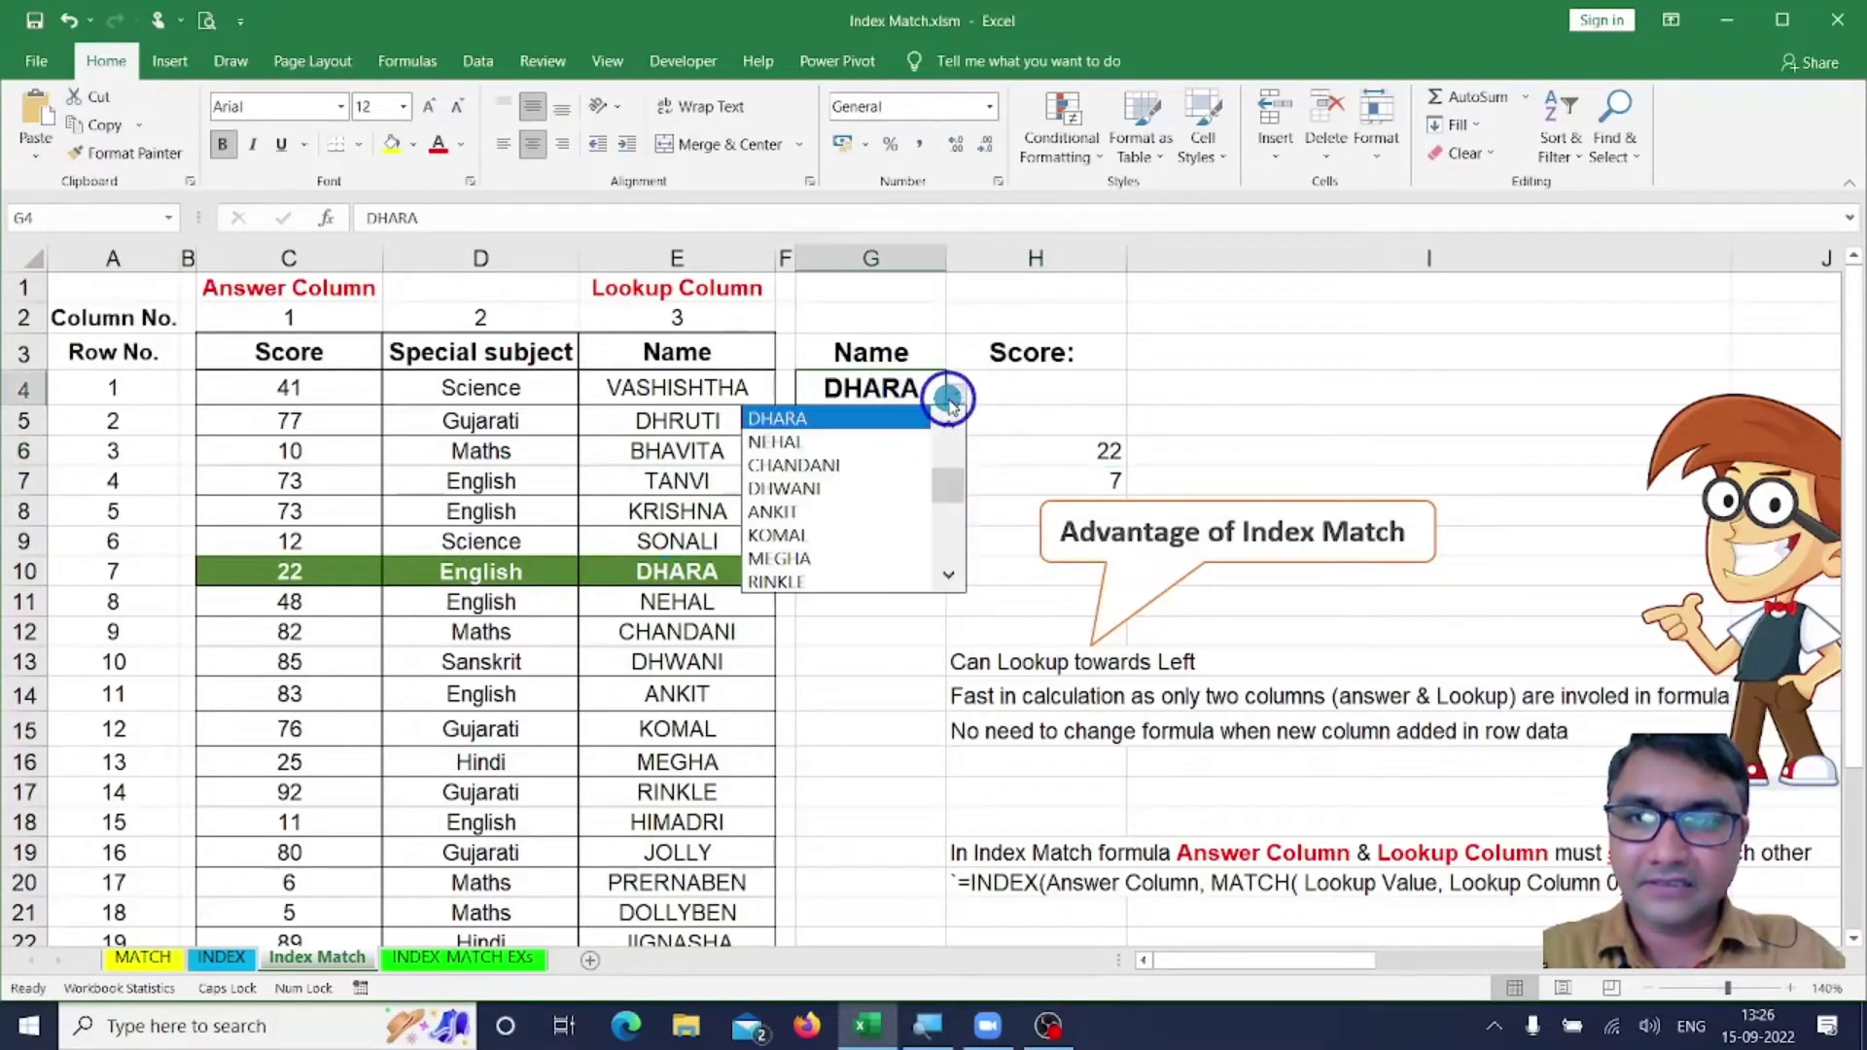
left_click(806, 536)
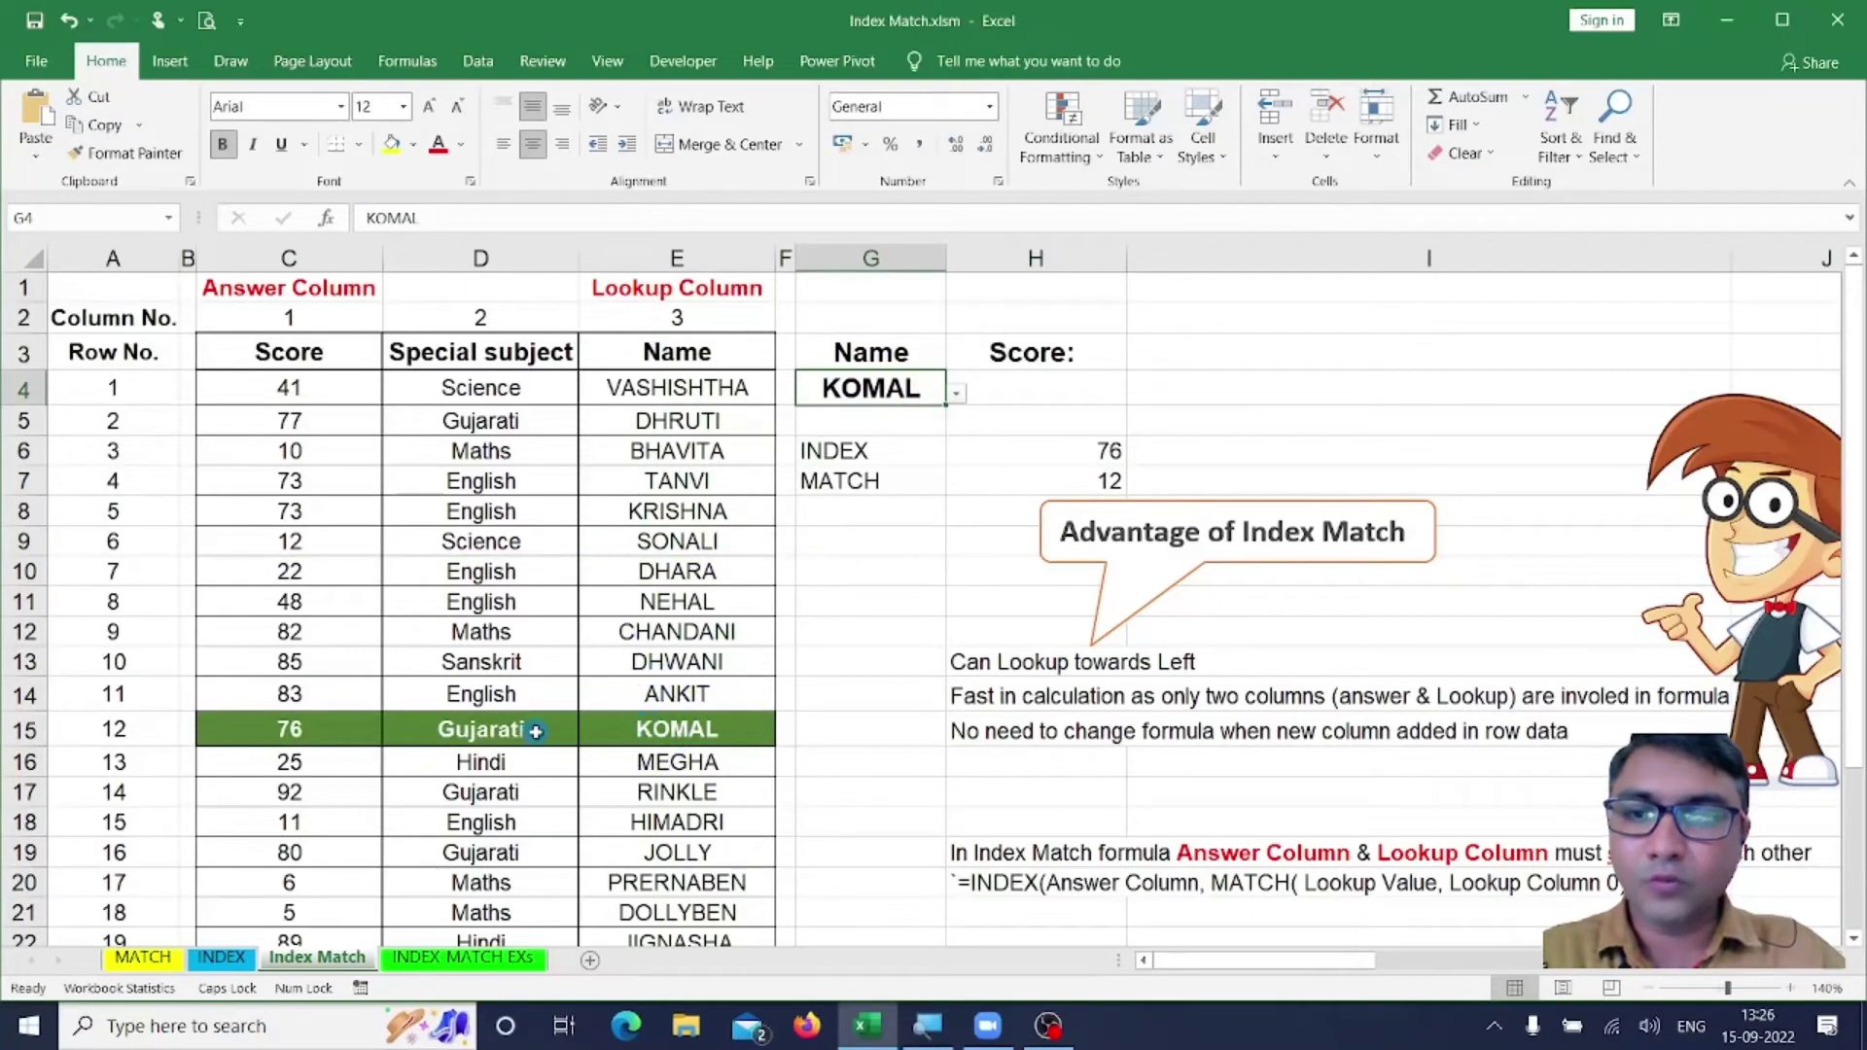
left_click(1105, 450)
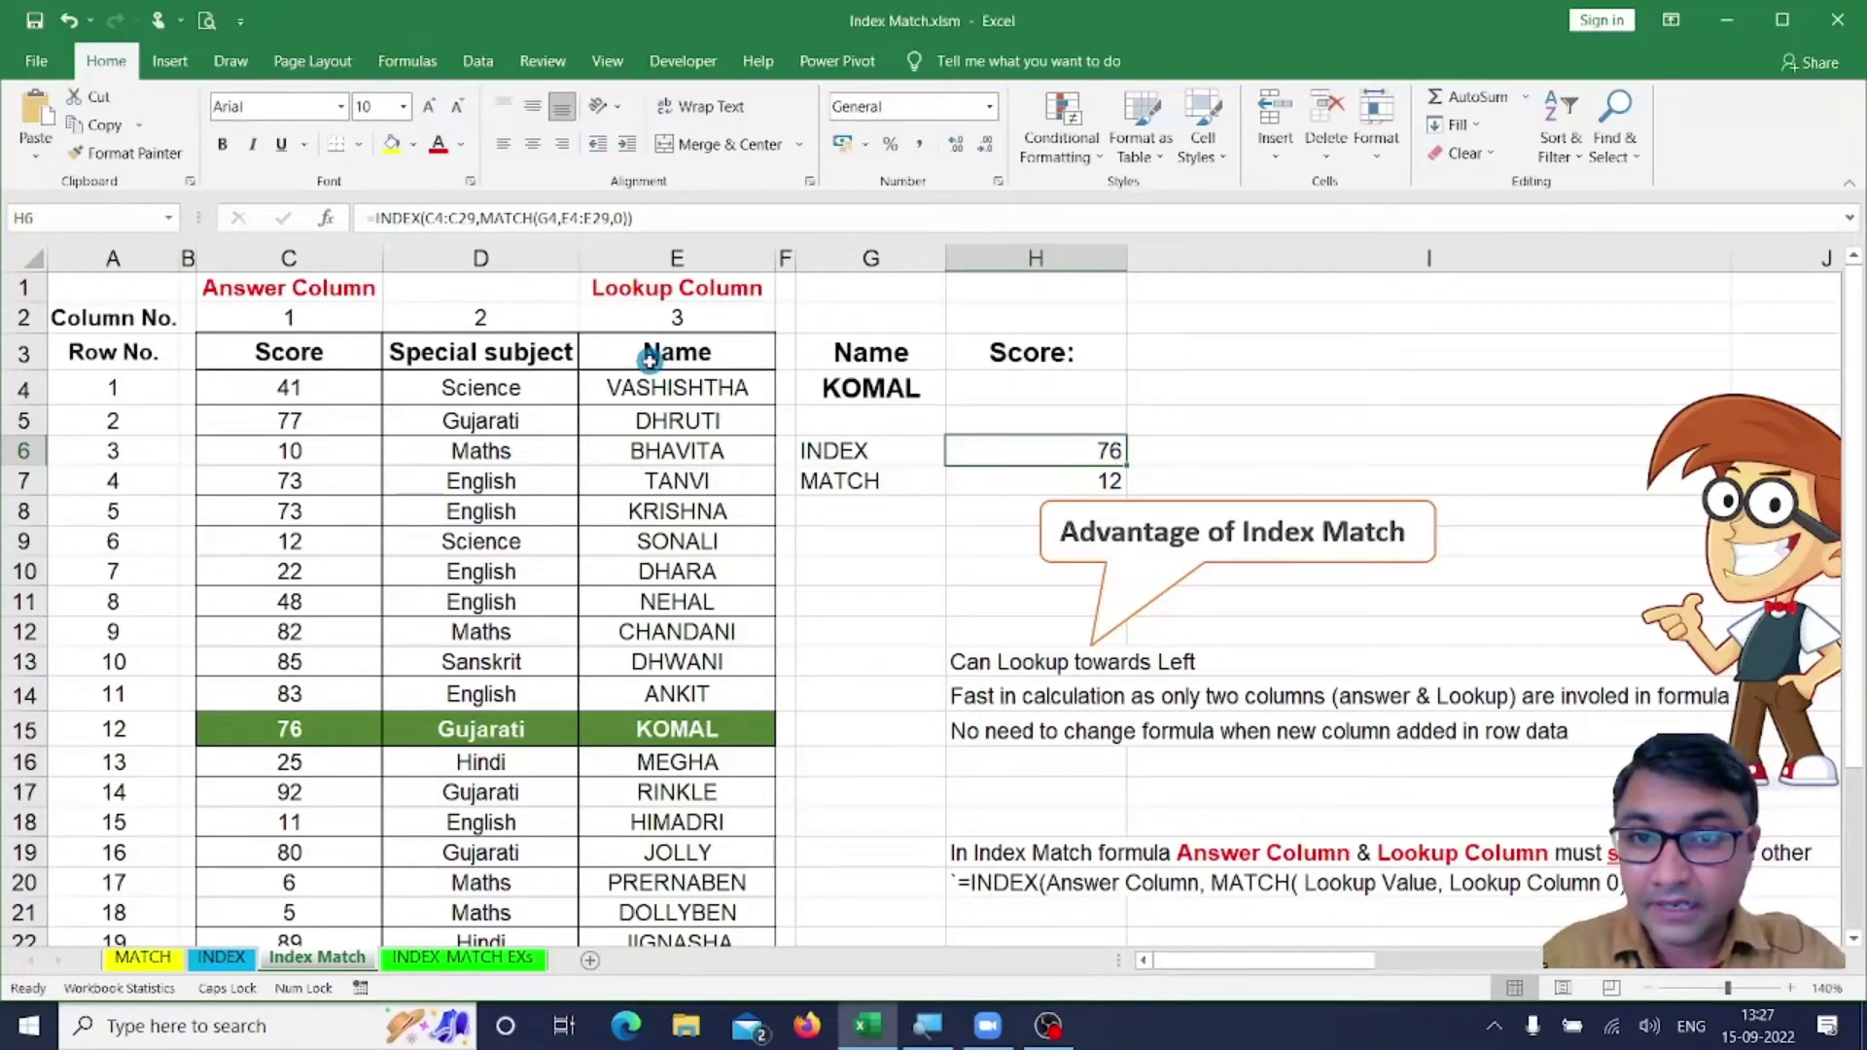
Annotate the screen with a box around the entries of the Name column and an arrow from it toward the Score column.
key("ctrl+2")
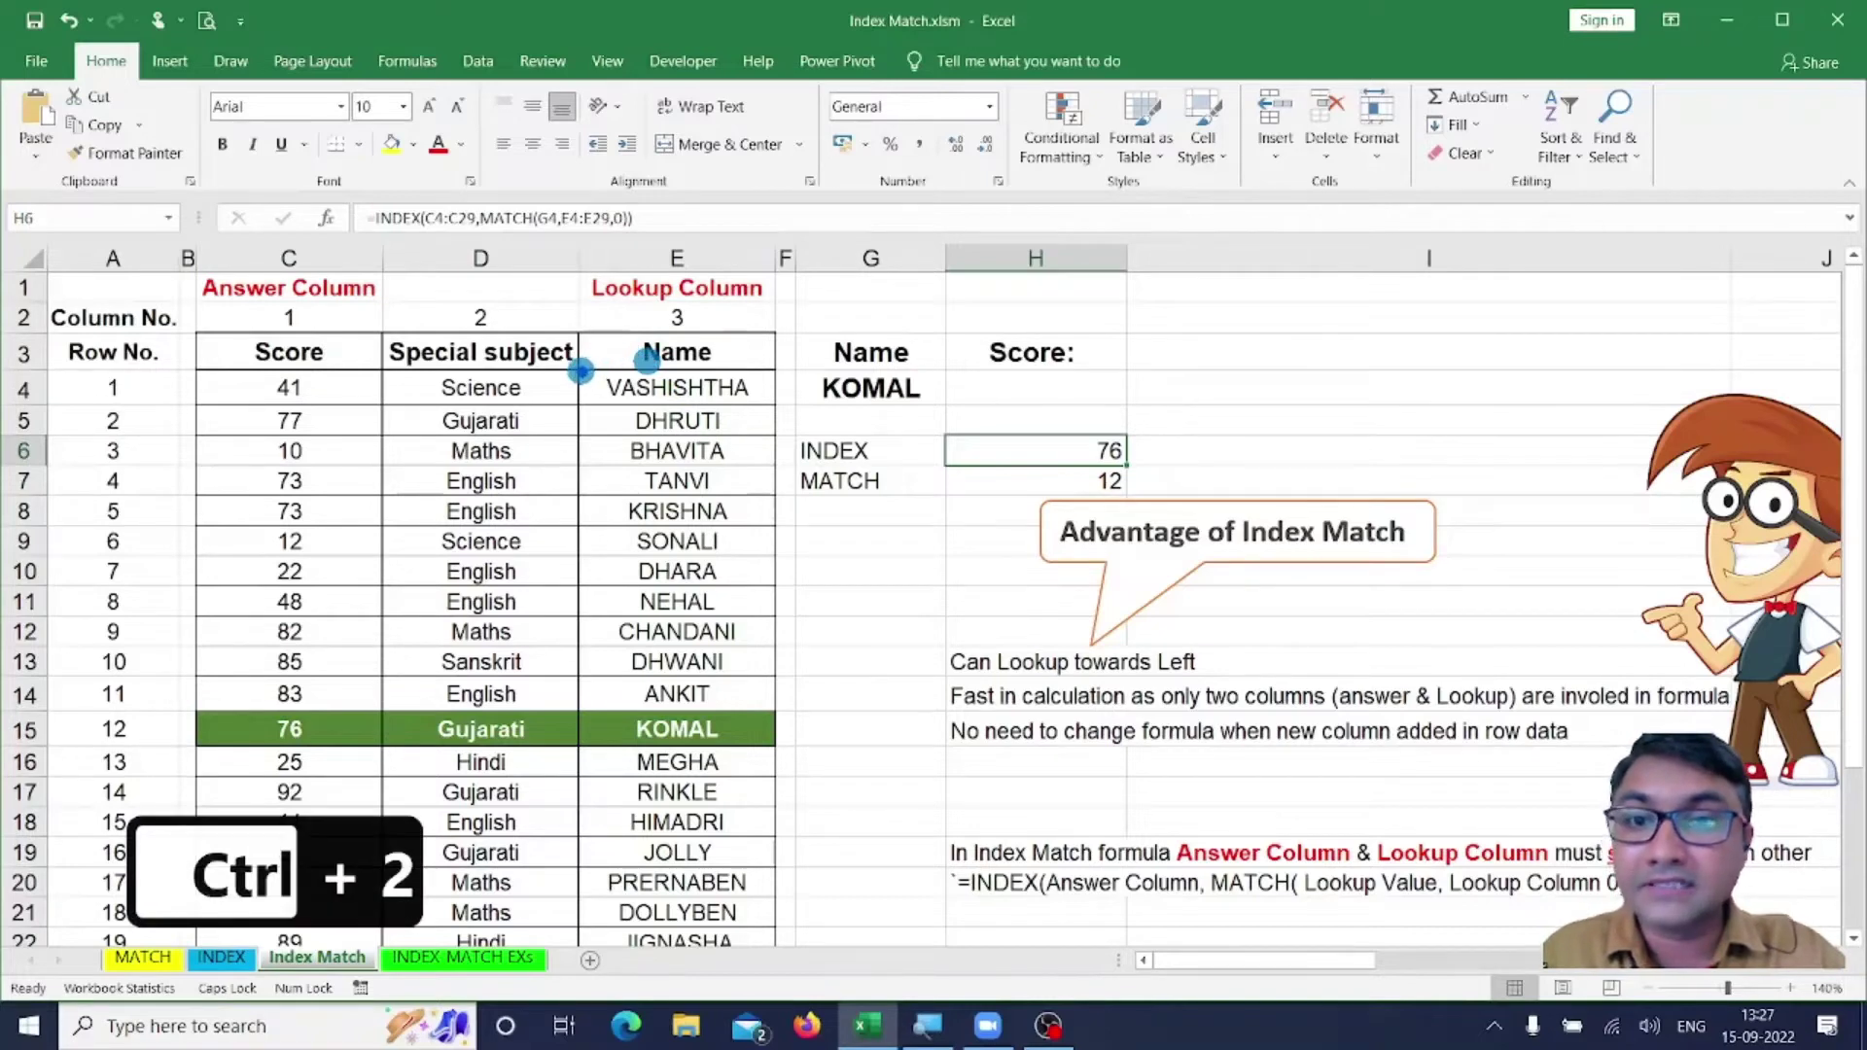
key("ctrl+2")
mouse_move(580, 371)
left_mouse_down()
mouse_move(768, 696)
mouse_move(822, 1000)
mouse_move(771, 973)
left_mouse_up()
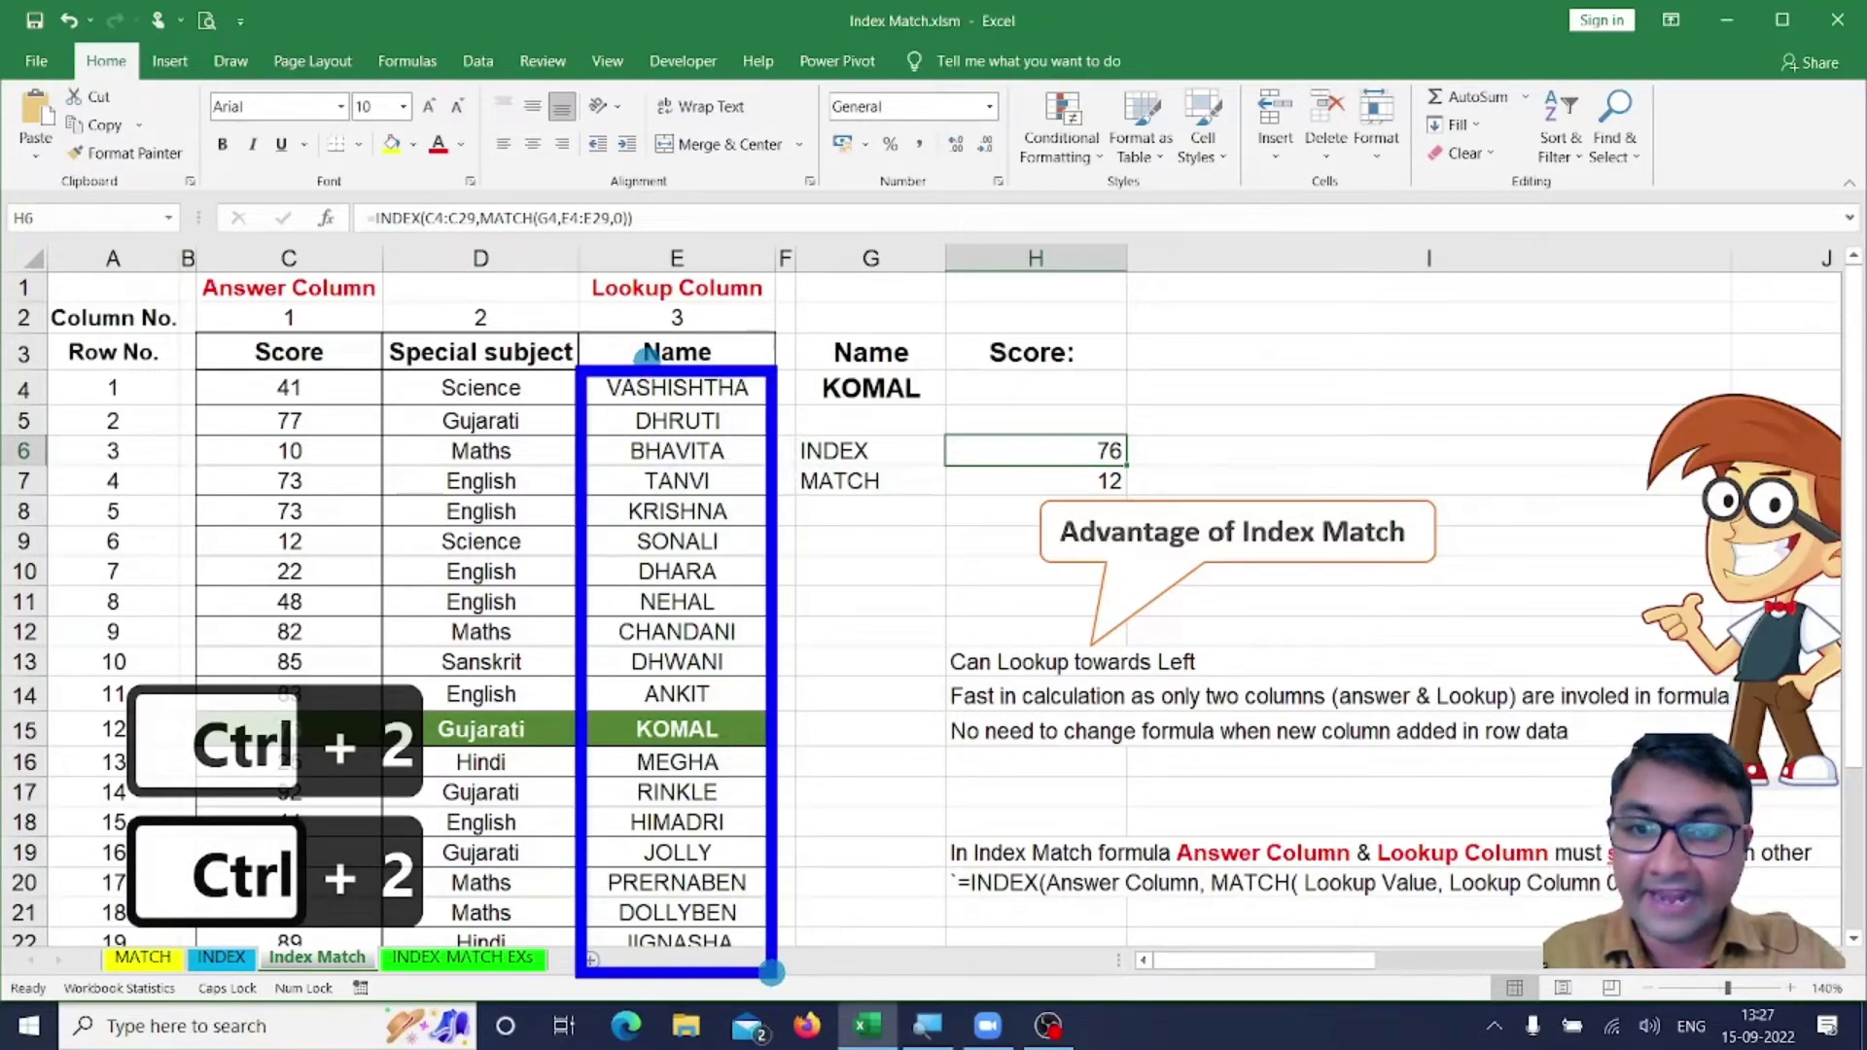
key("shift+2")
mouse_move(335, 550)
left_mouse_down()
mouse_move(654, 571)
mouse_move(671, 554)
left_mouse_up()
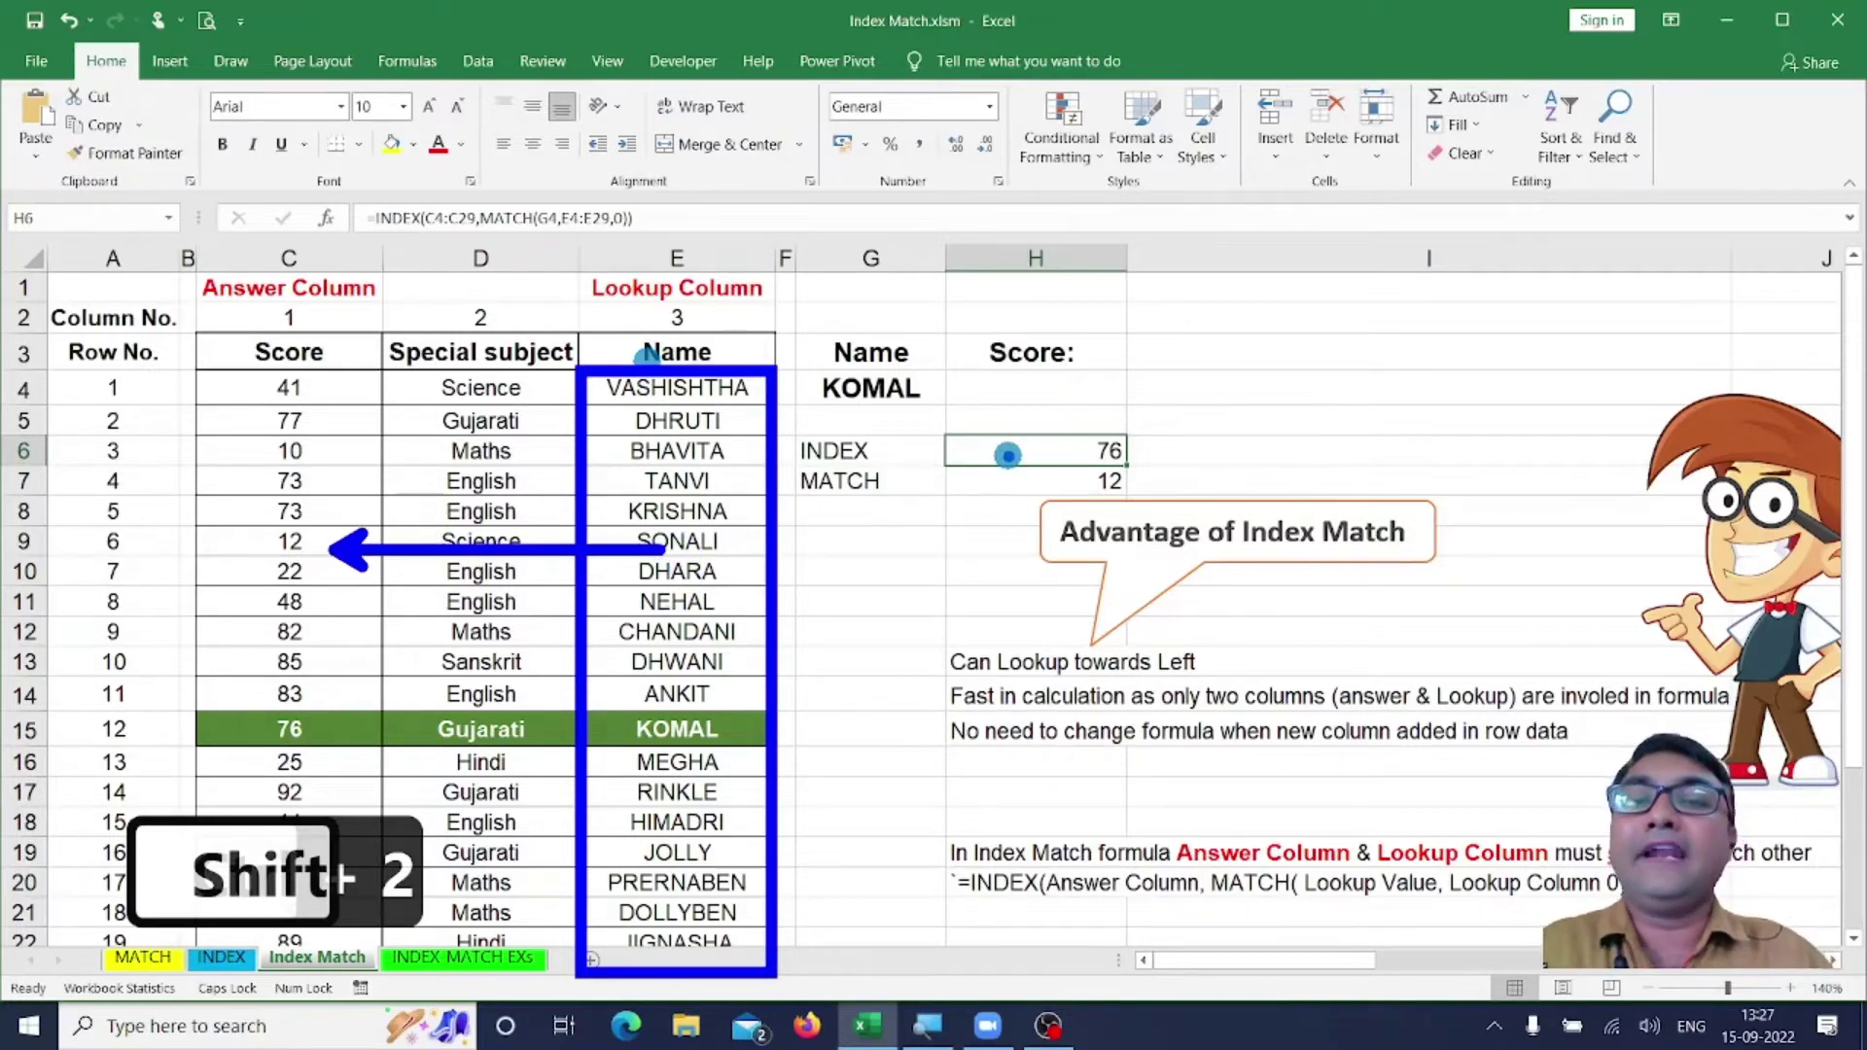
key("ctrl+2")
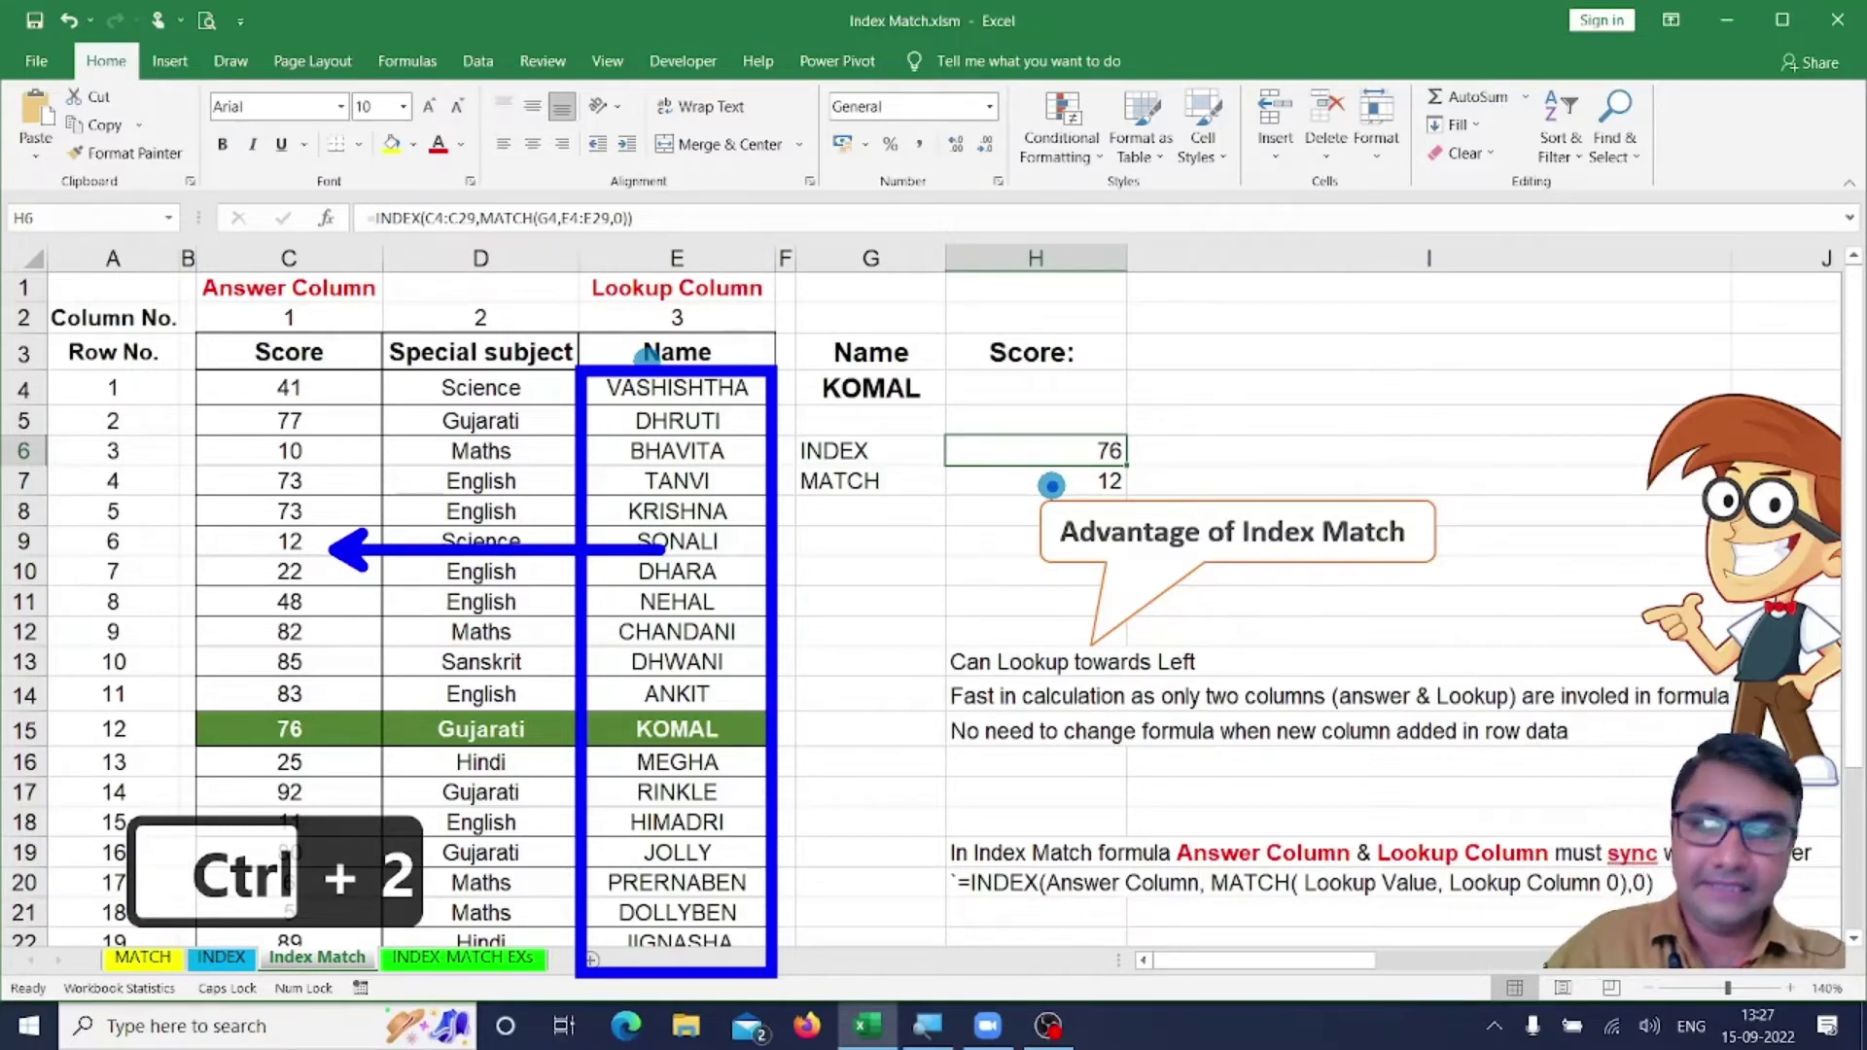
Clear the screen annotations and start an INDEX formula in H4 with the Score range C4:C29 as its array.
key("Escape")
left_click(1061, 446)
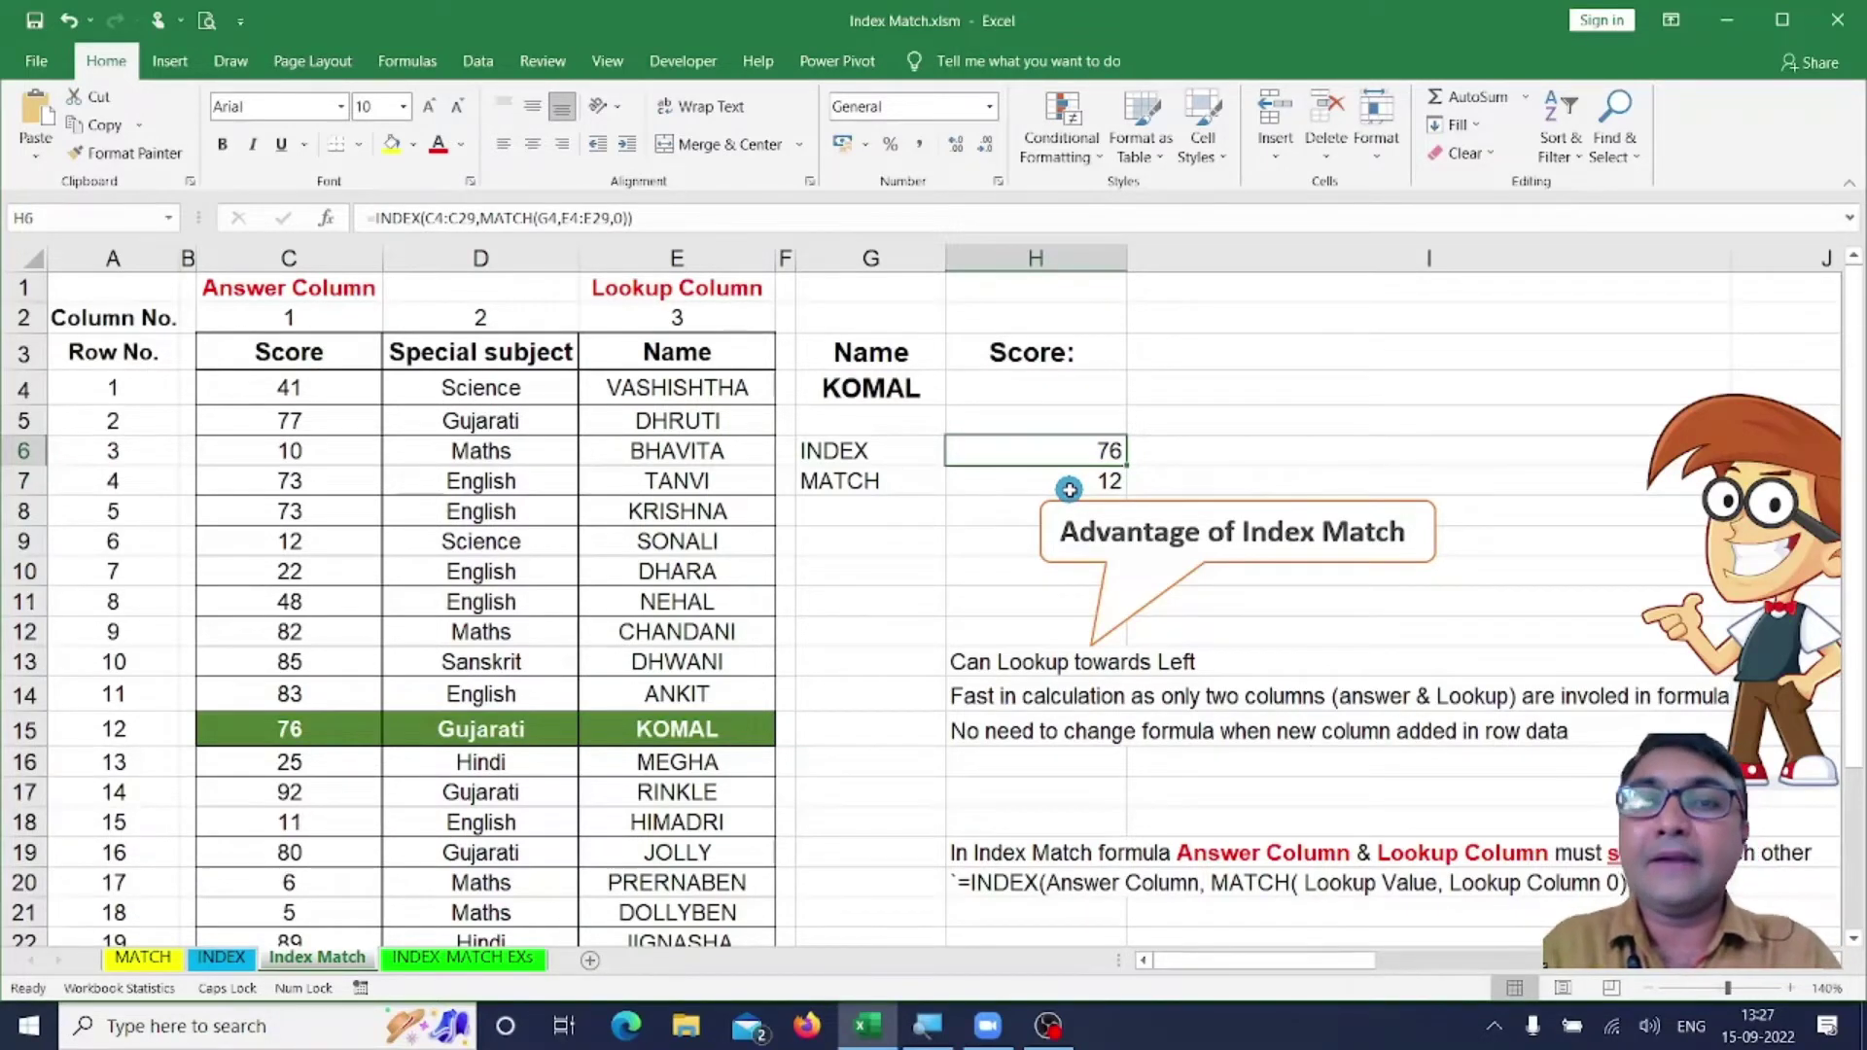
left_click(1050, 390)
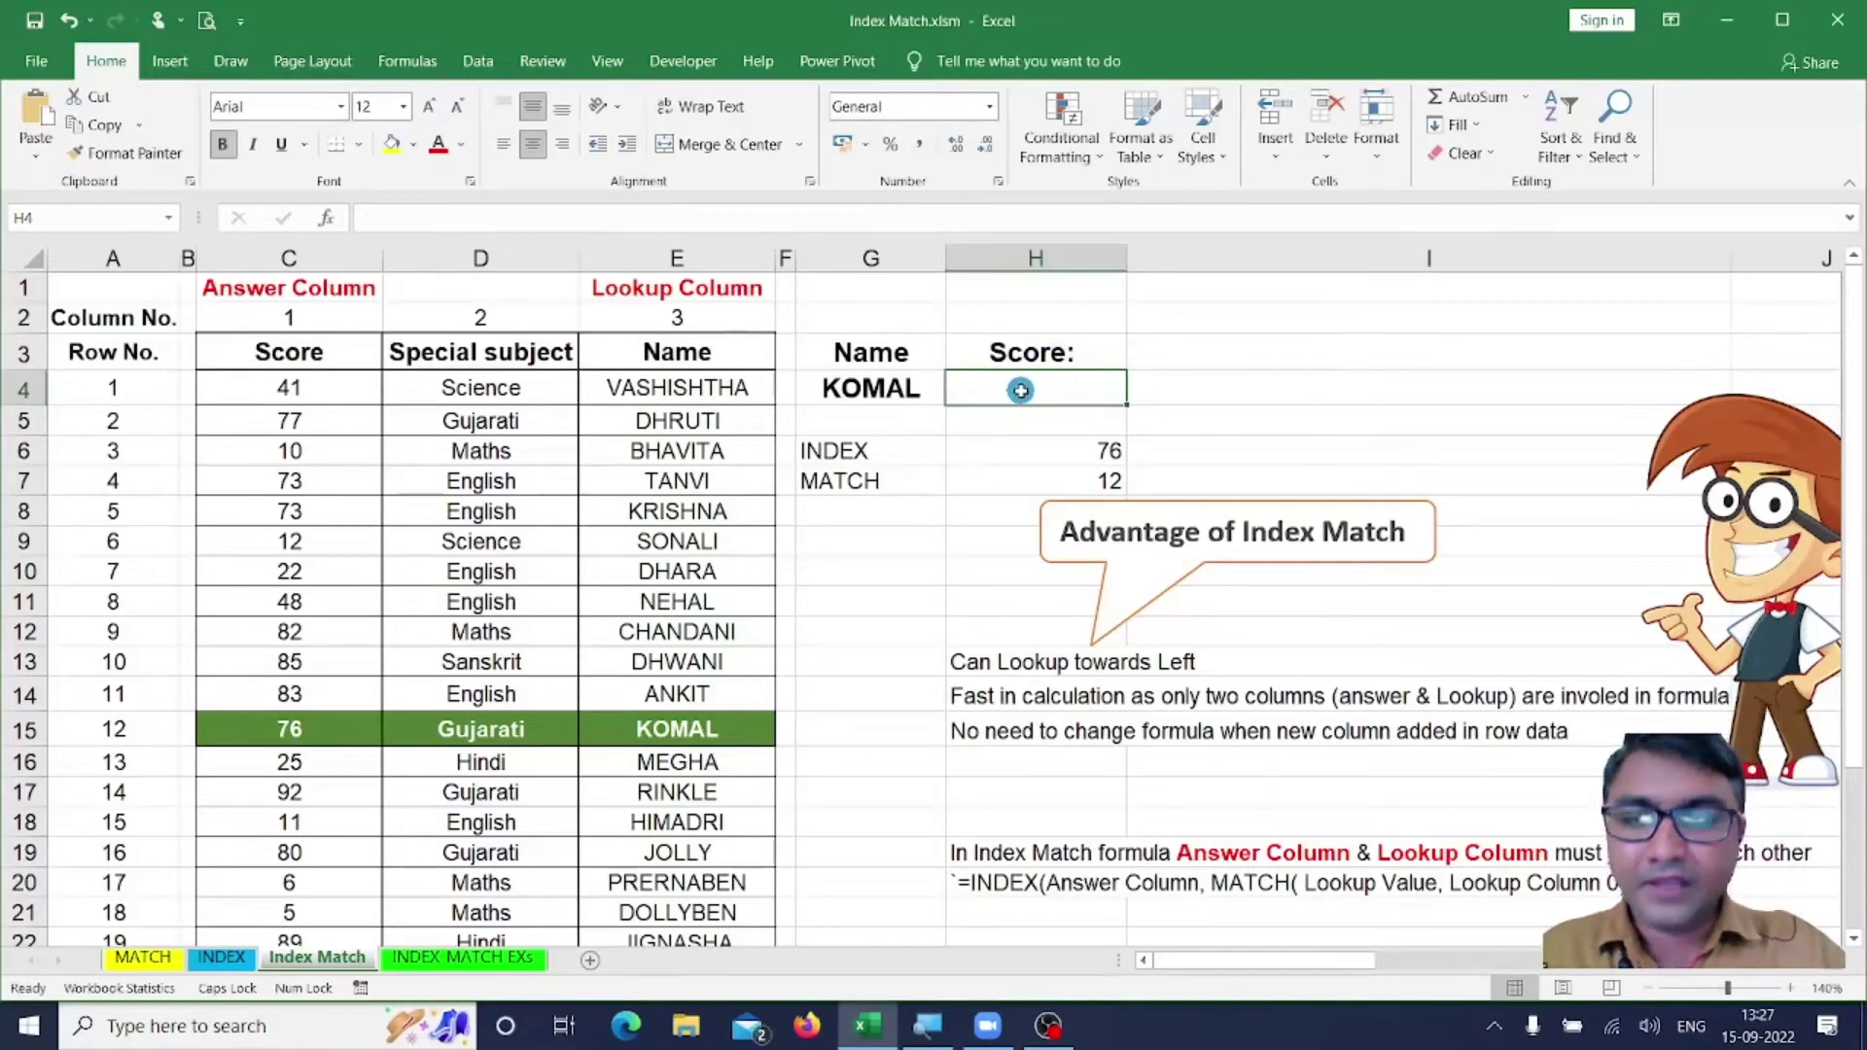
type("=INDEX")
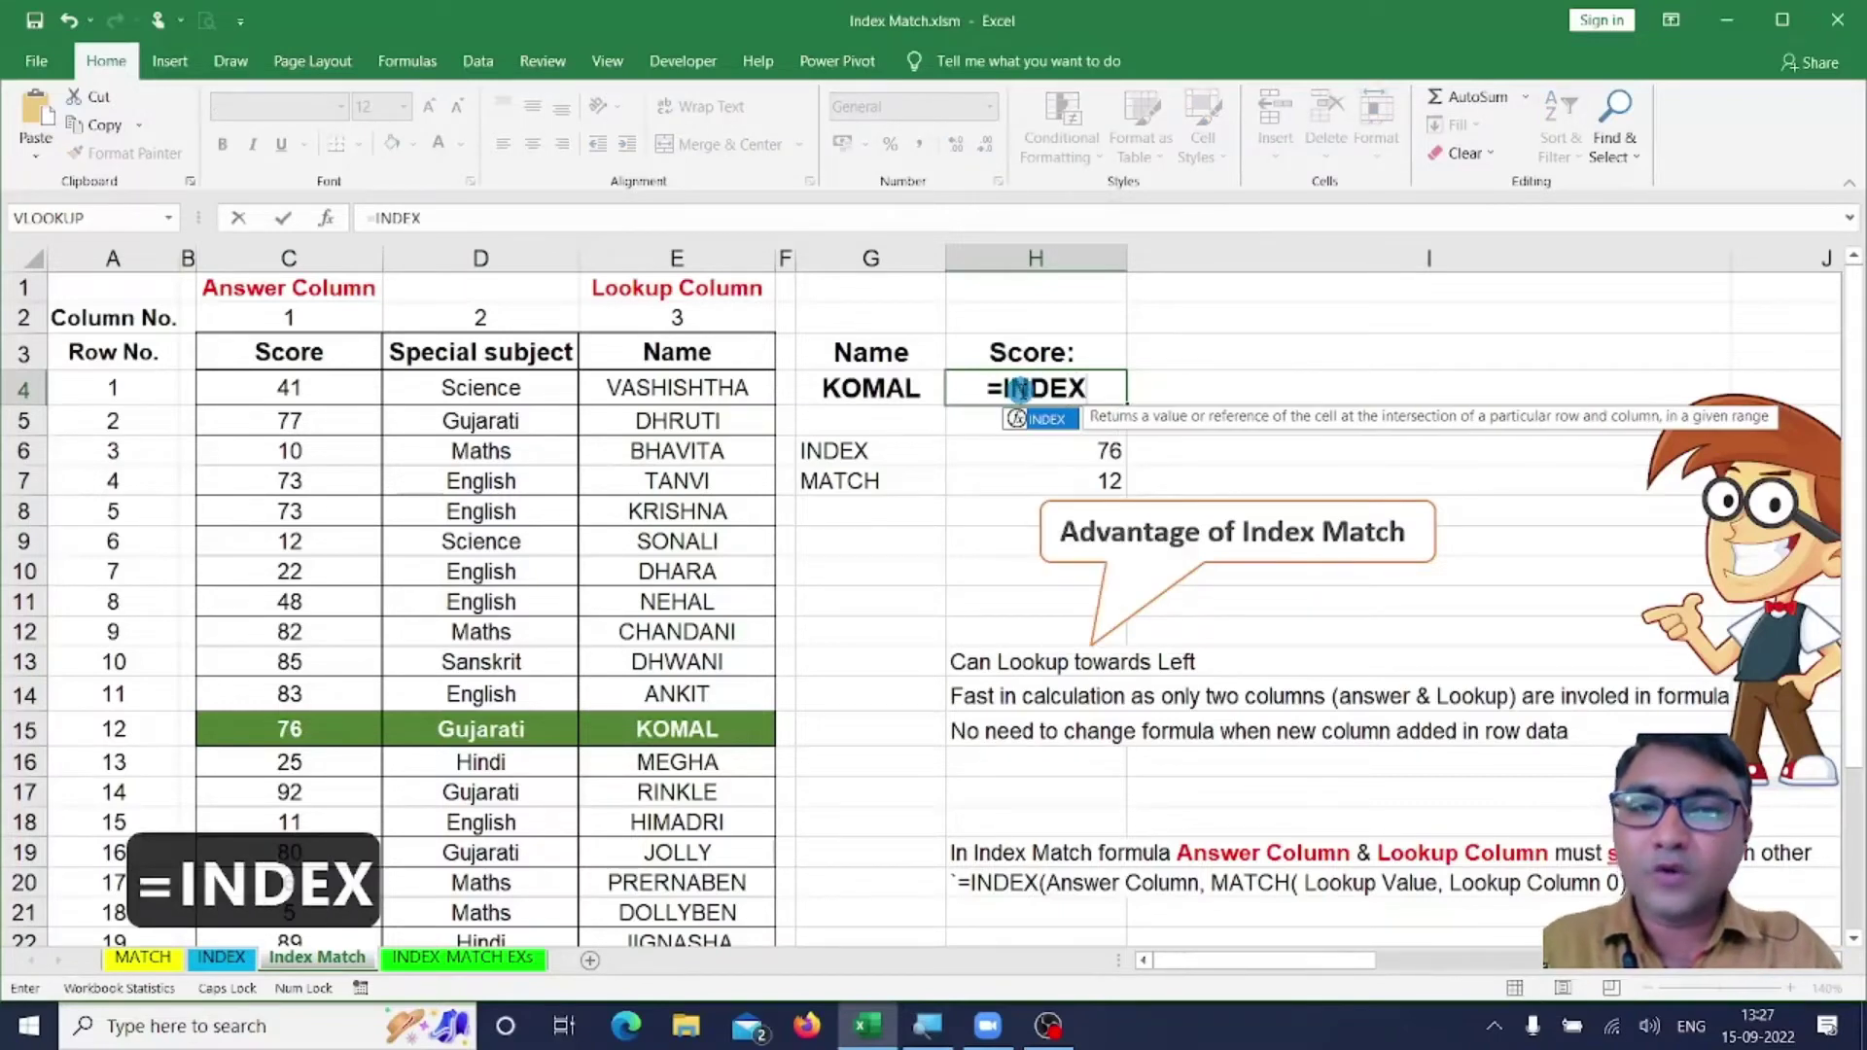
key("Tab")
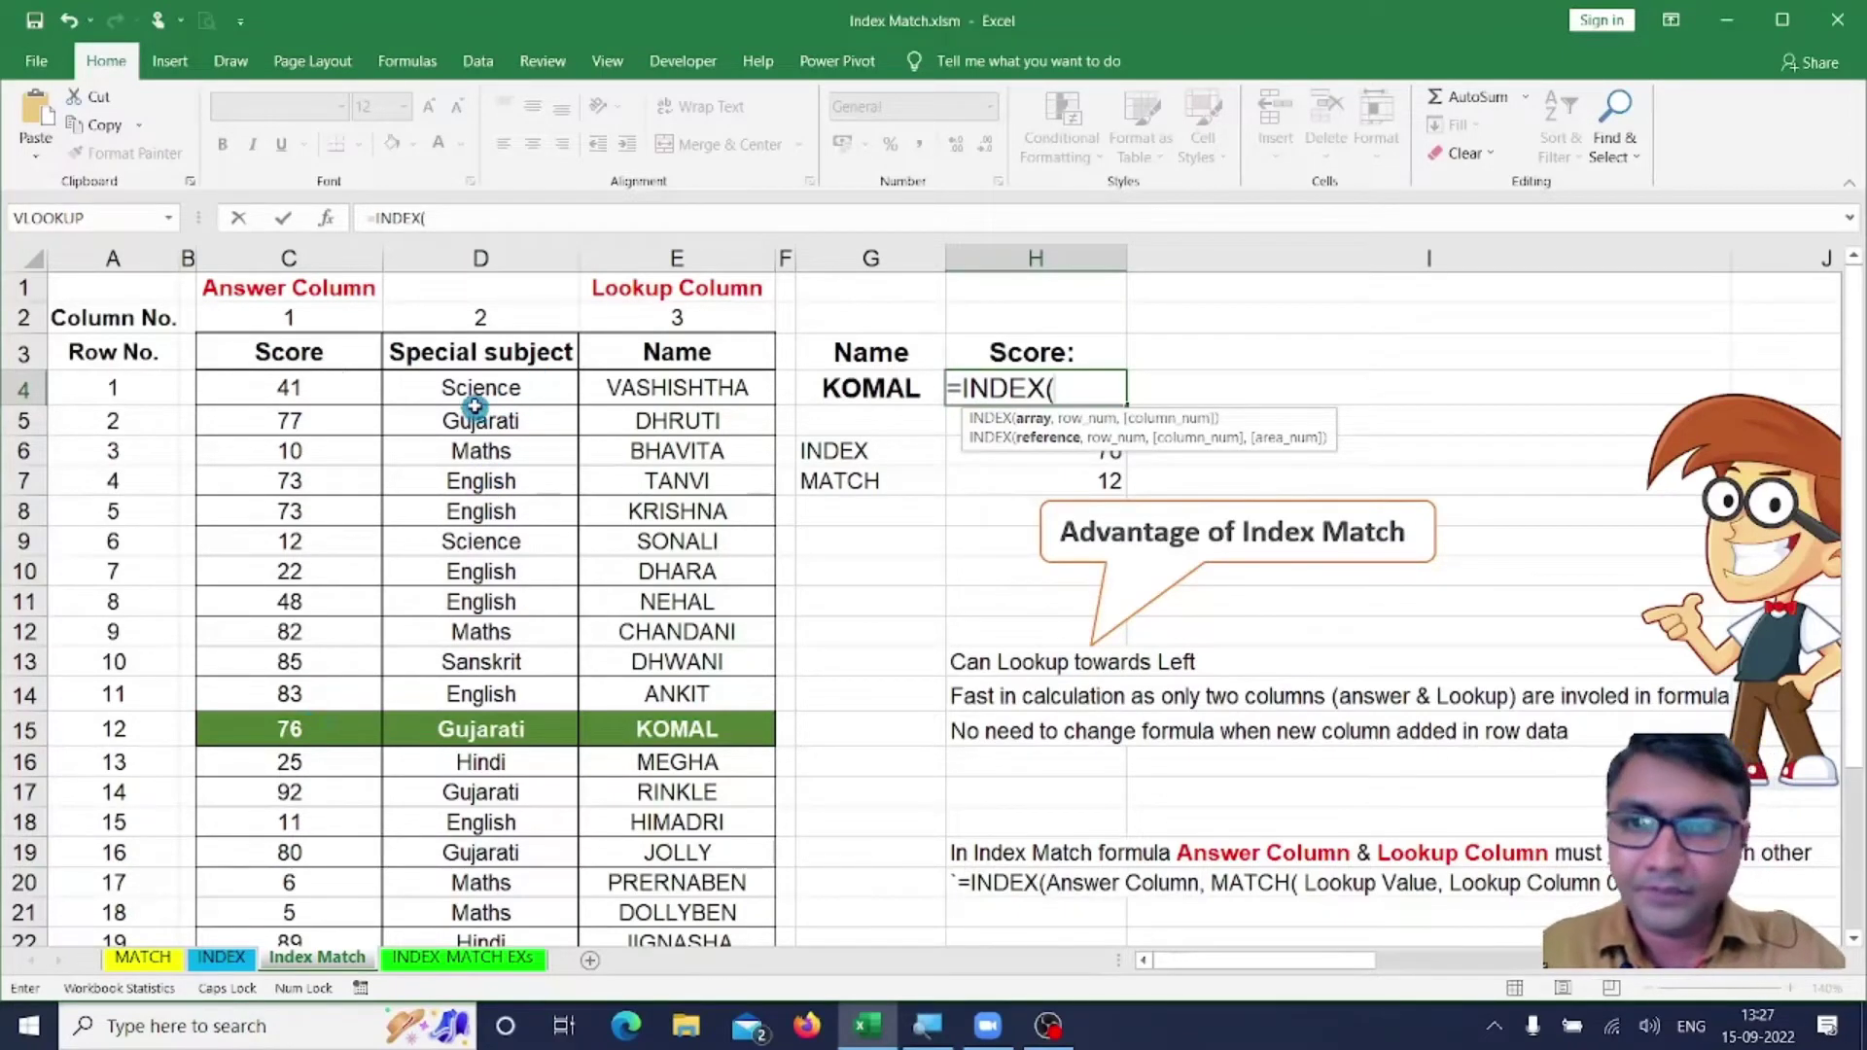
left_click(310, 390)
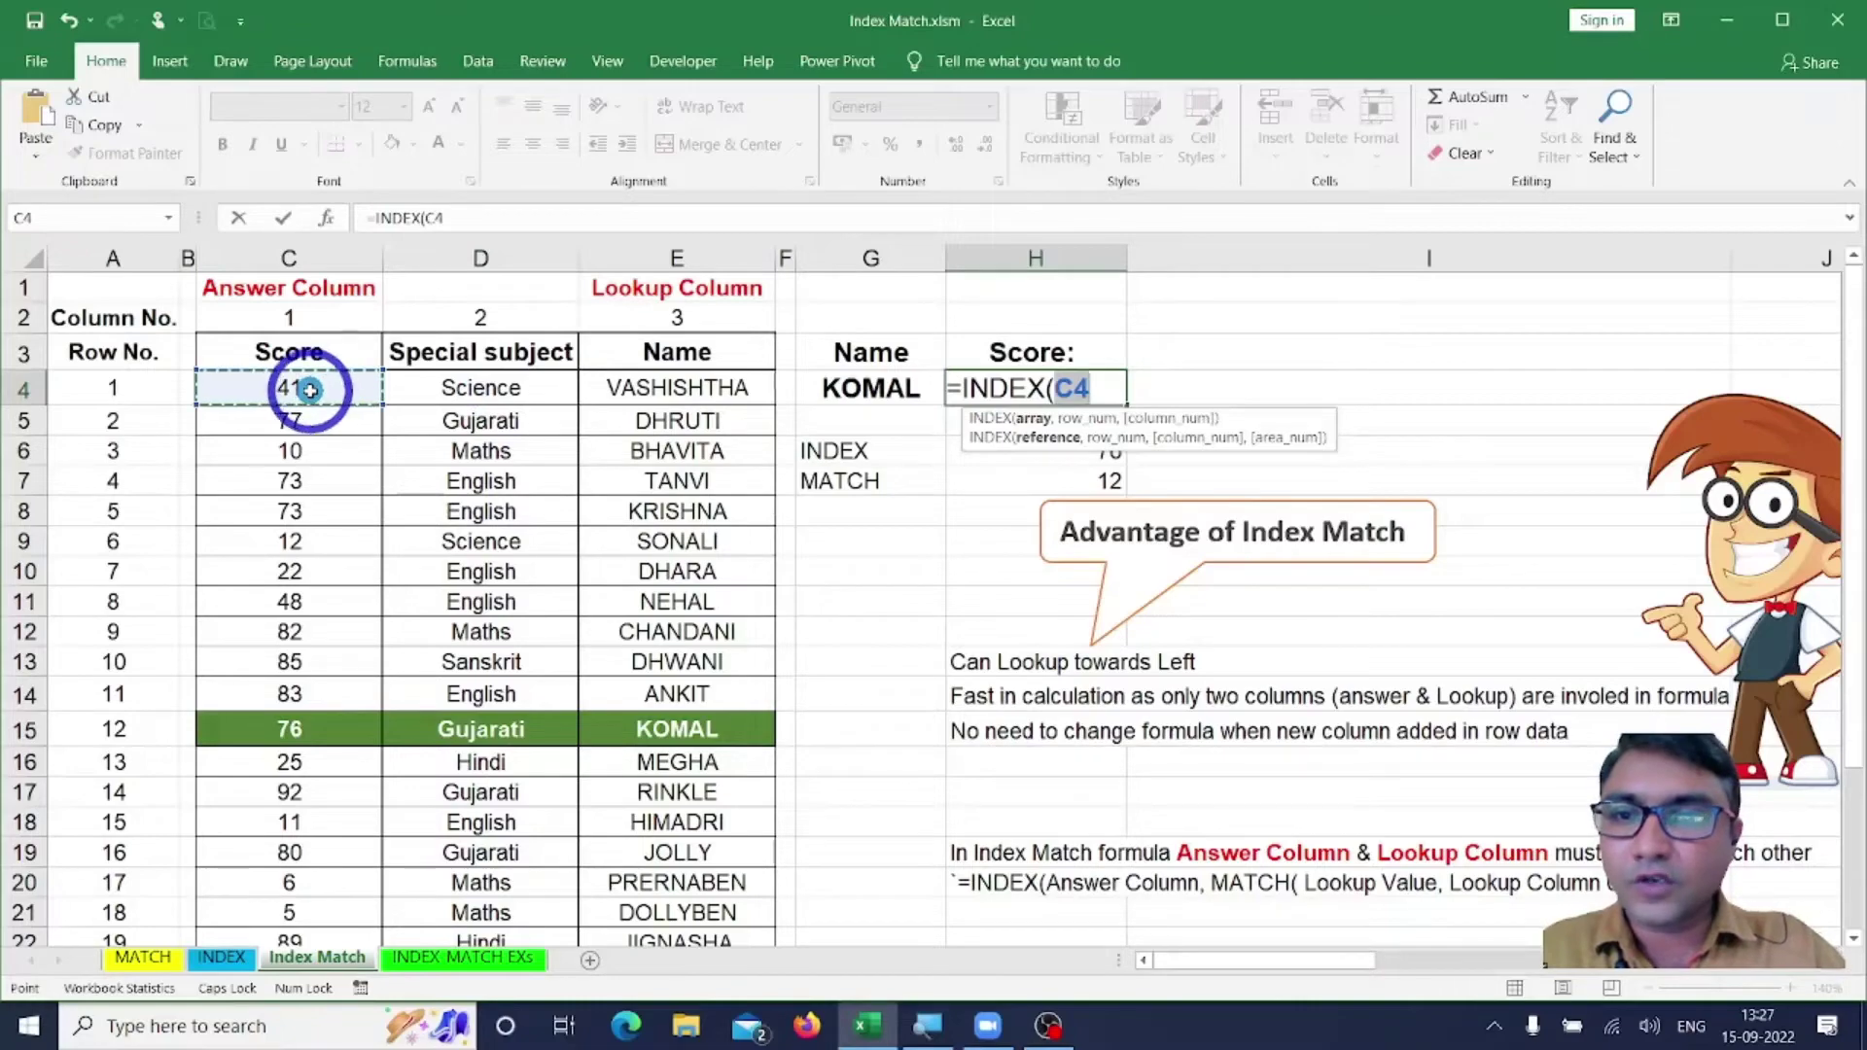
key("ctrl+shift+Down")
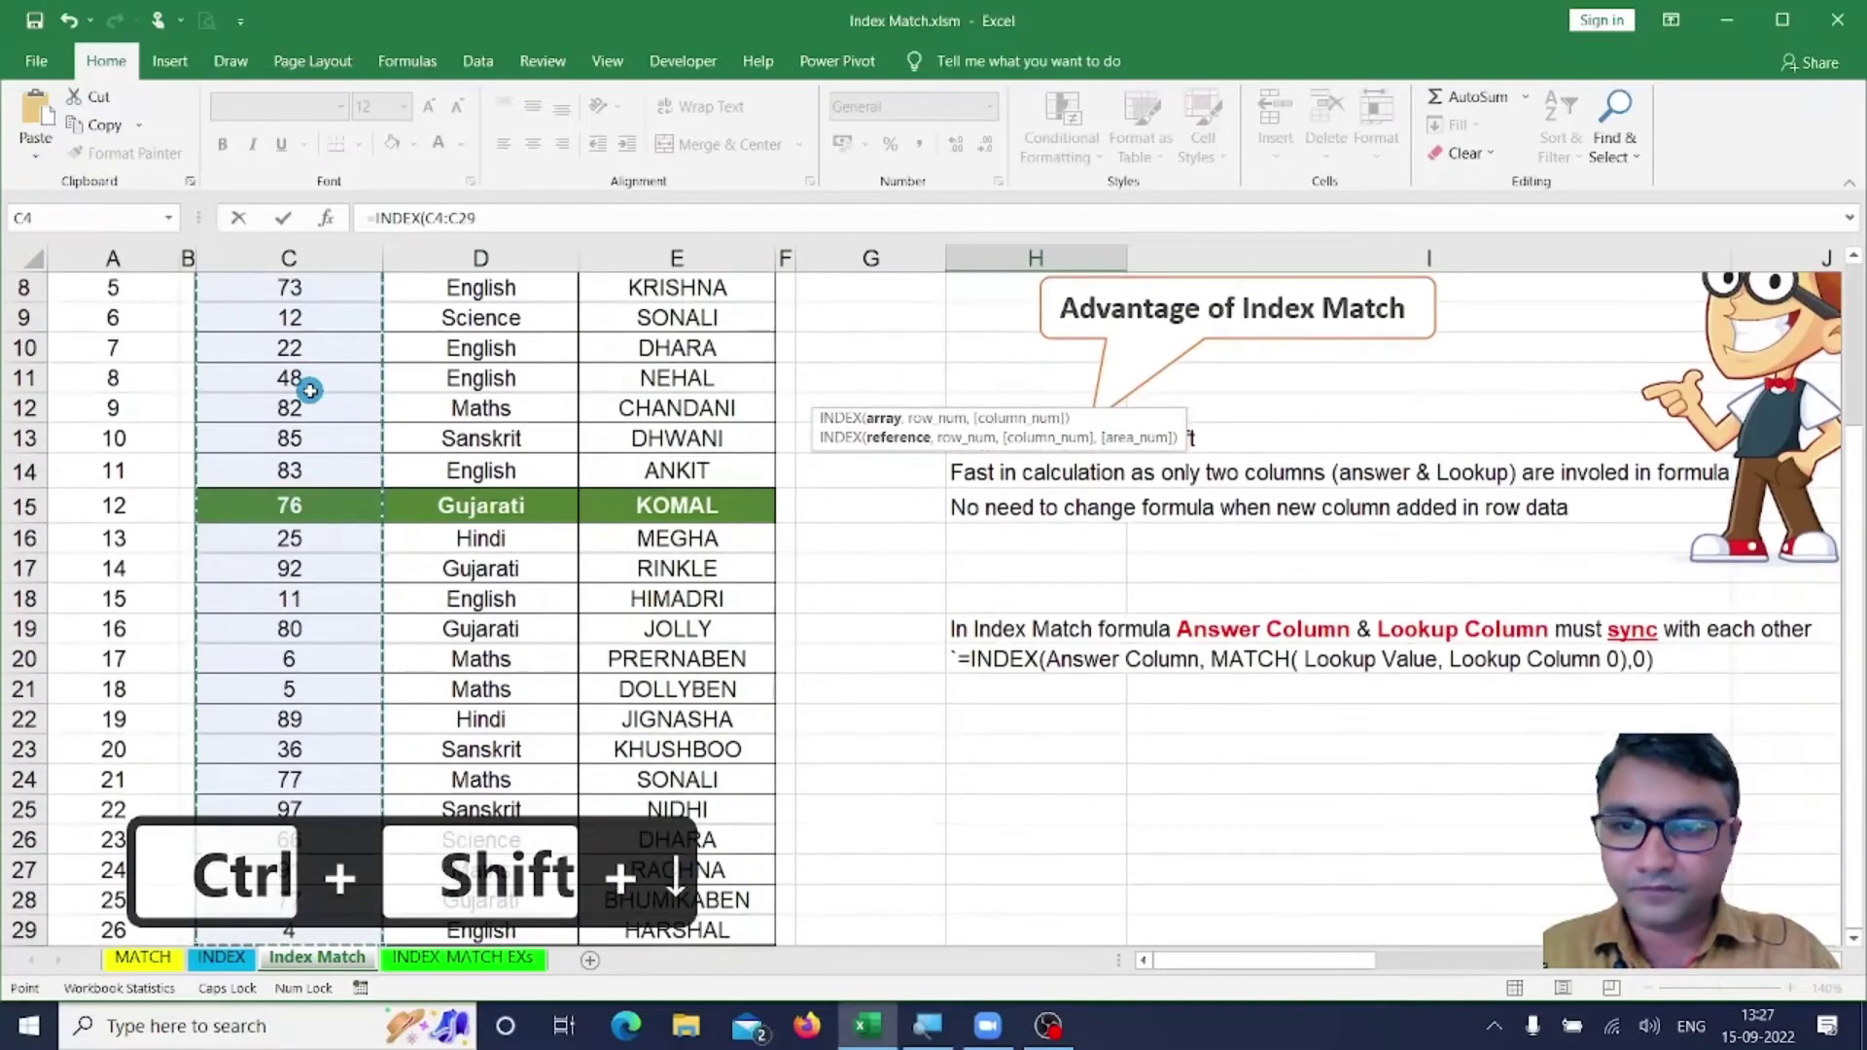
key("ctrl+BackSpace")
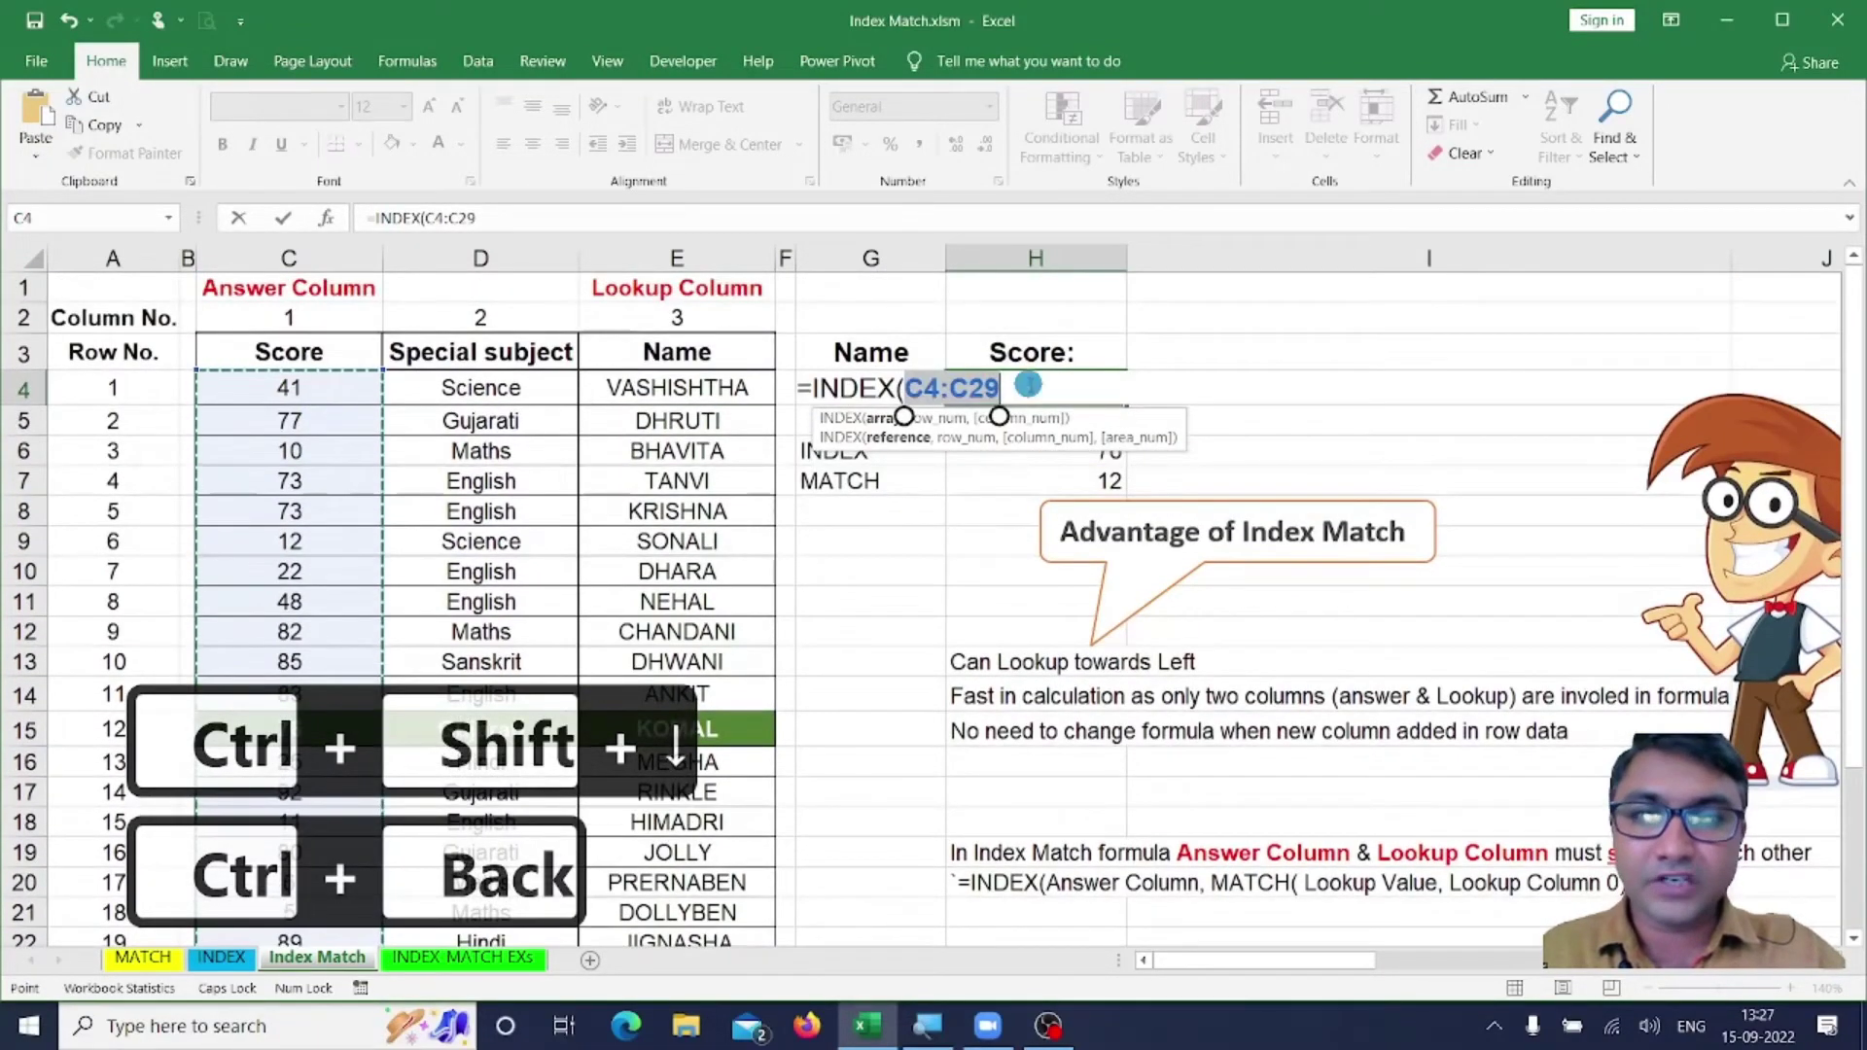
left_click(1024, 389)
Nest a MATCH function as the INDEX row number in H4, using G4 as the lookup value.
type(",MATCH")
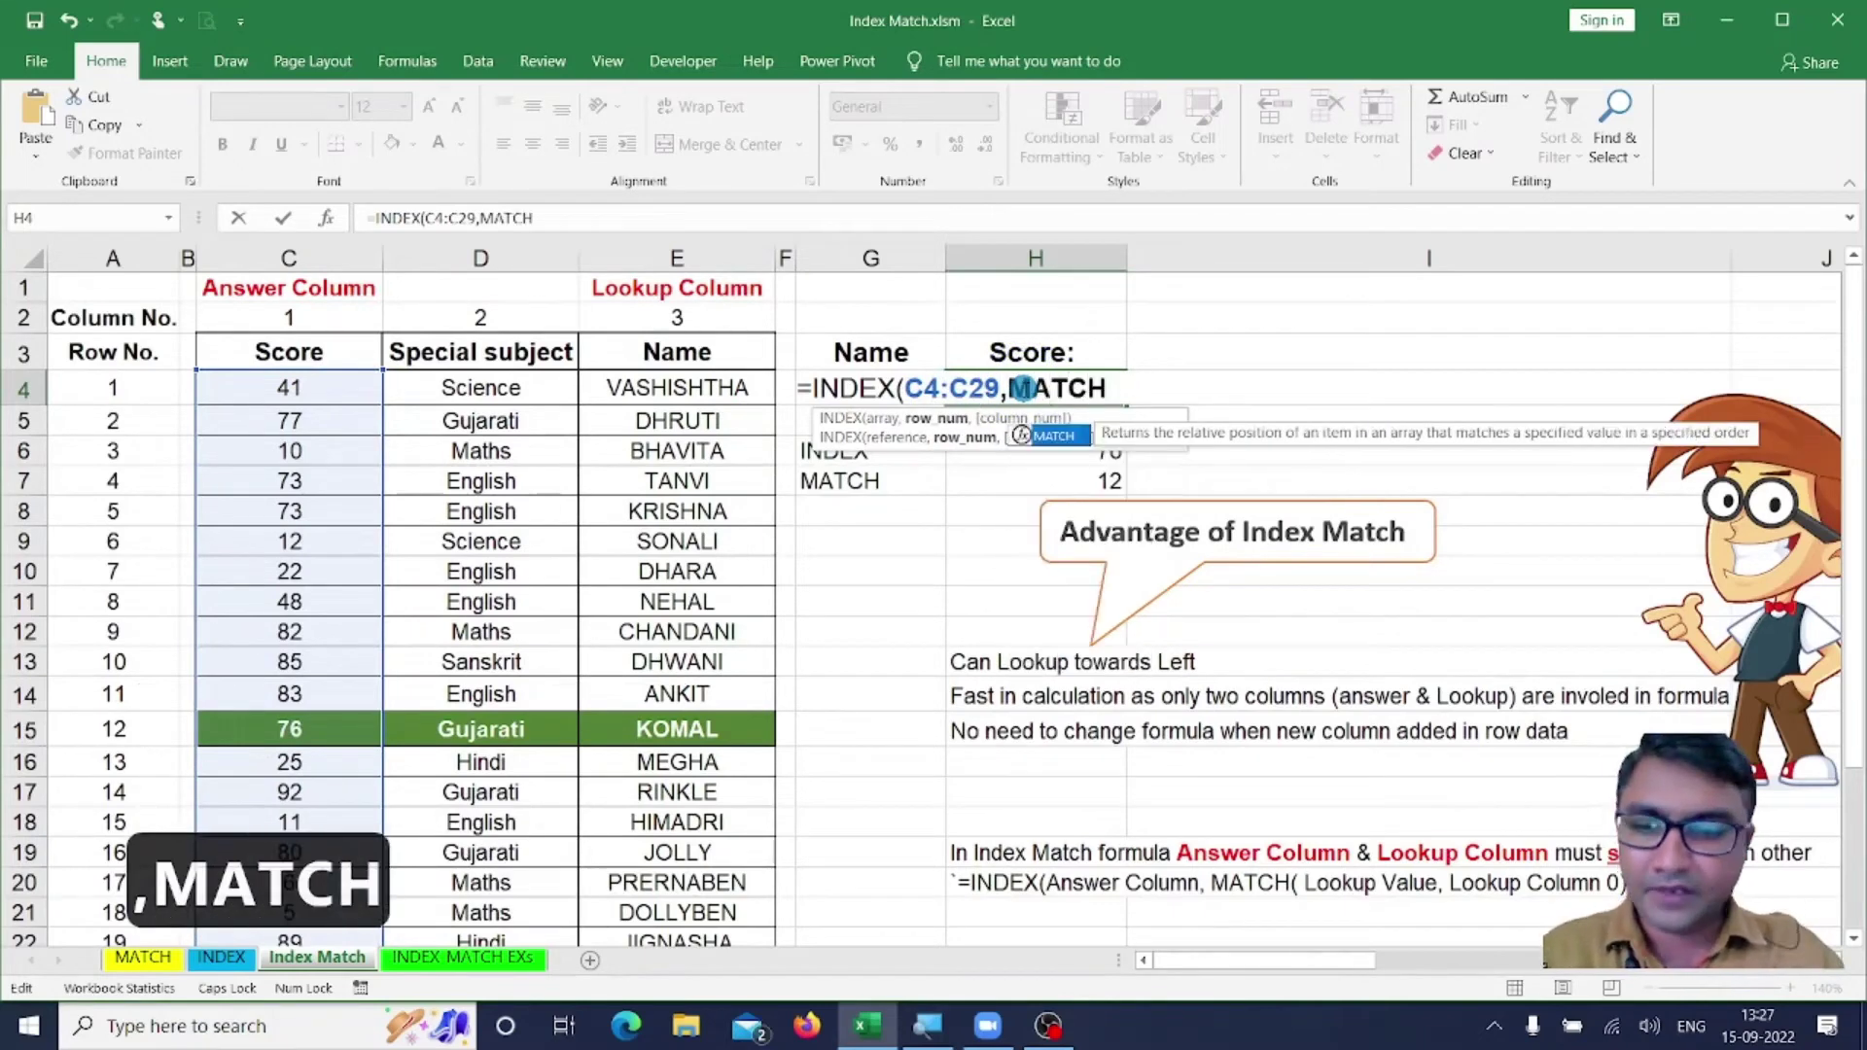
key("Tab")
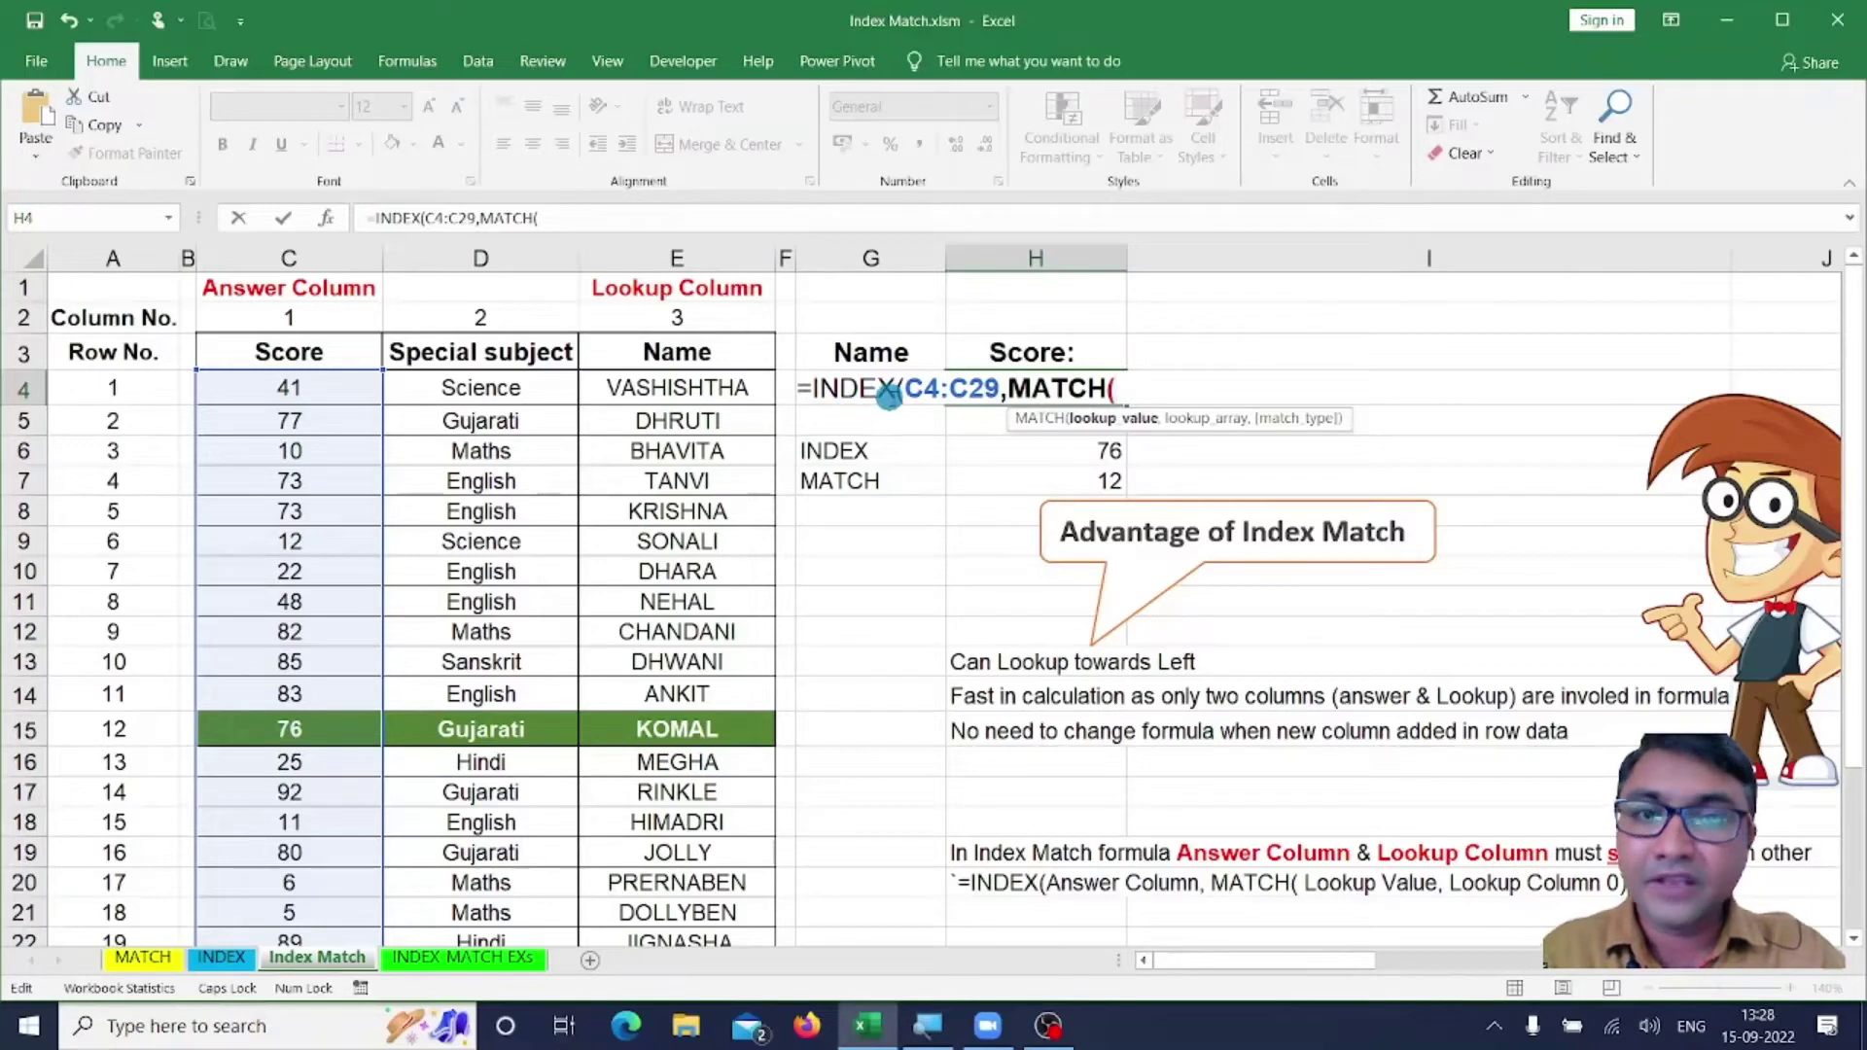
left_click(876, 415)
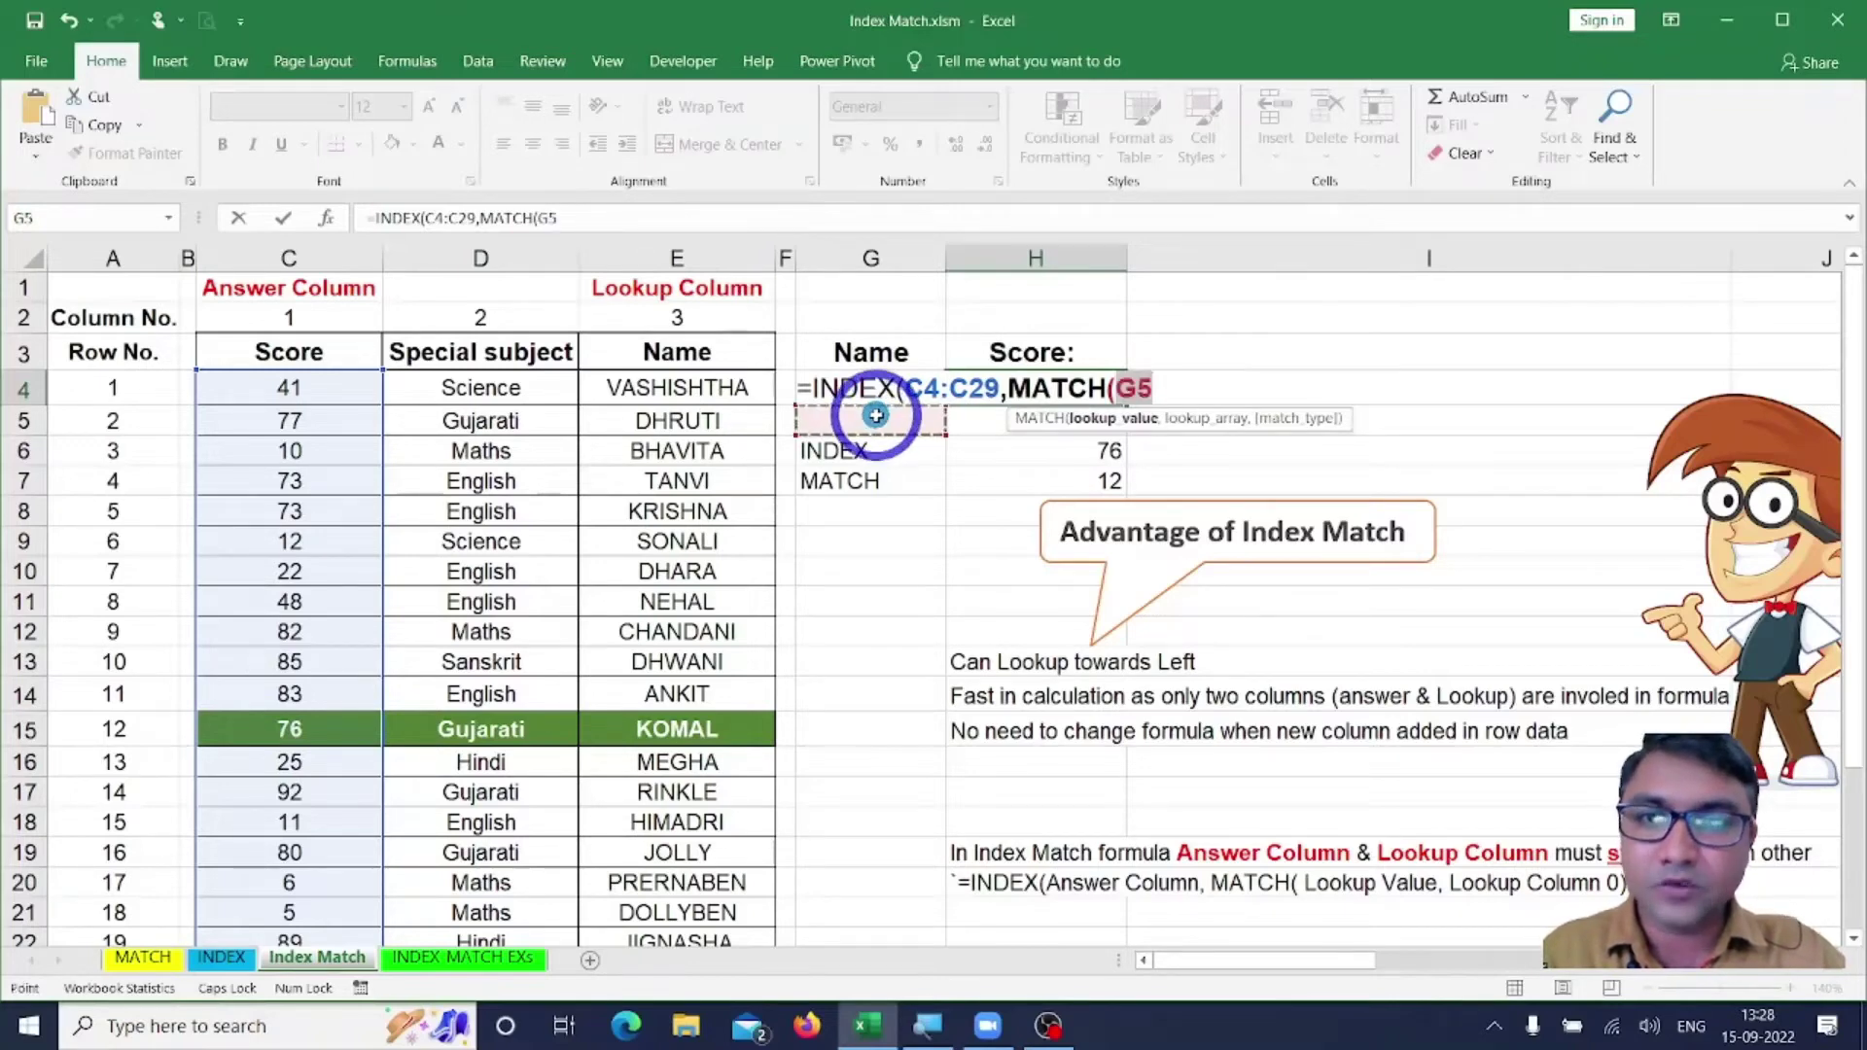
key("Up")
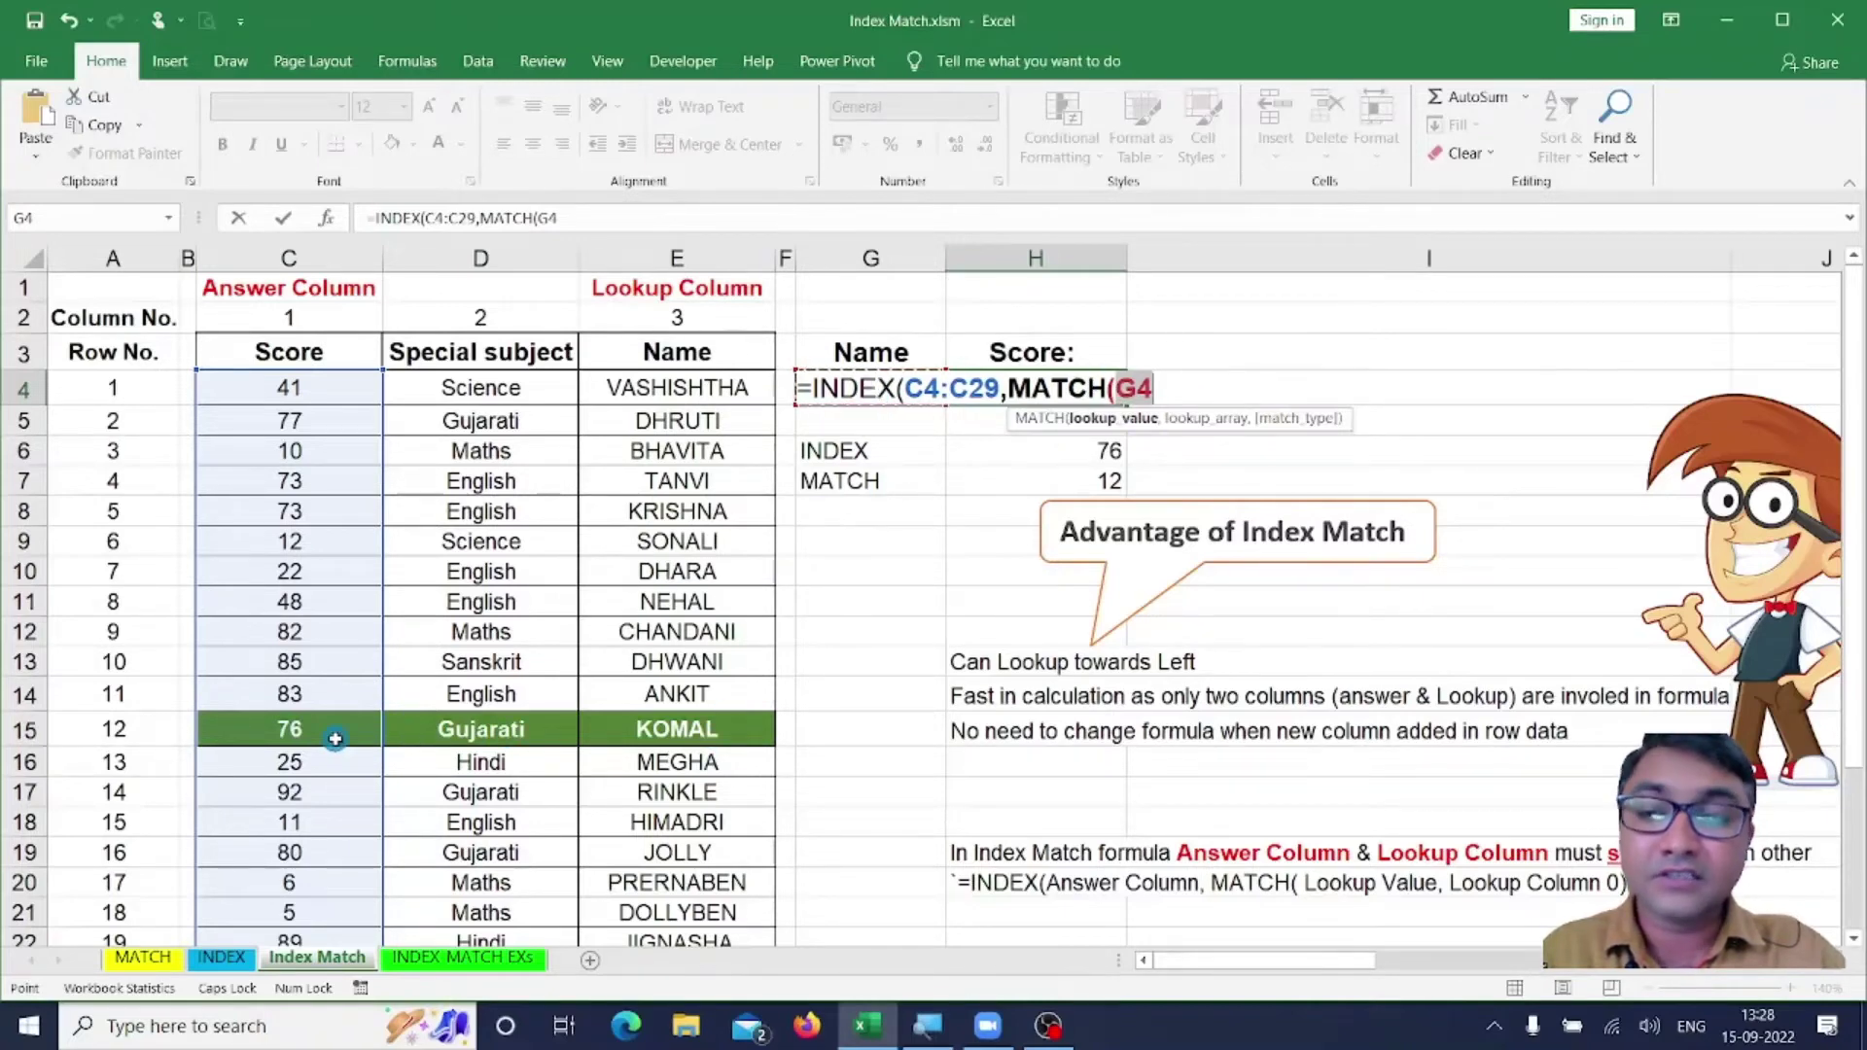
left_click(1160, 392)
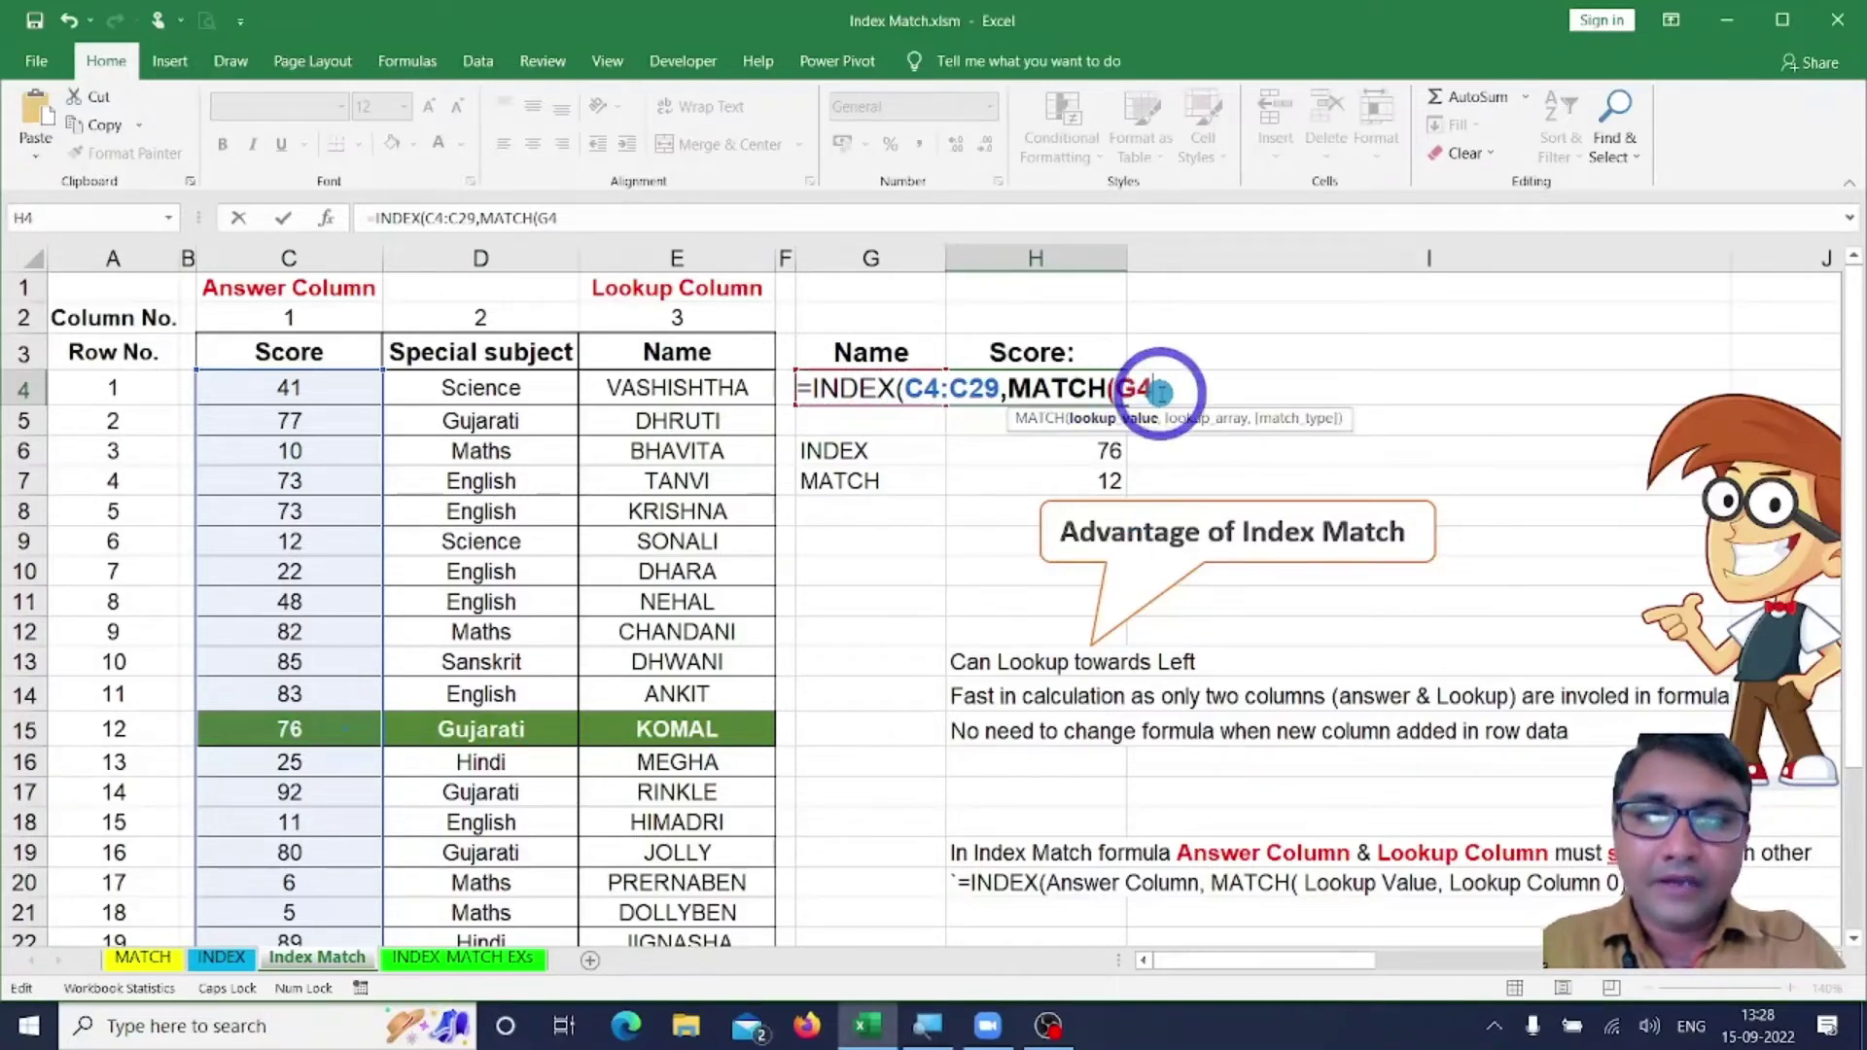
type(",")
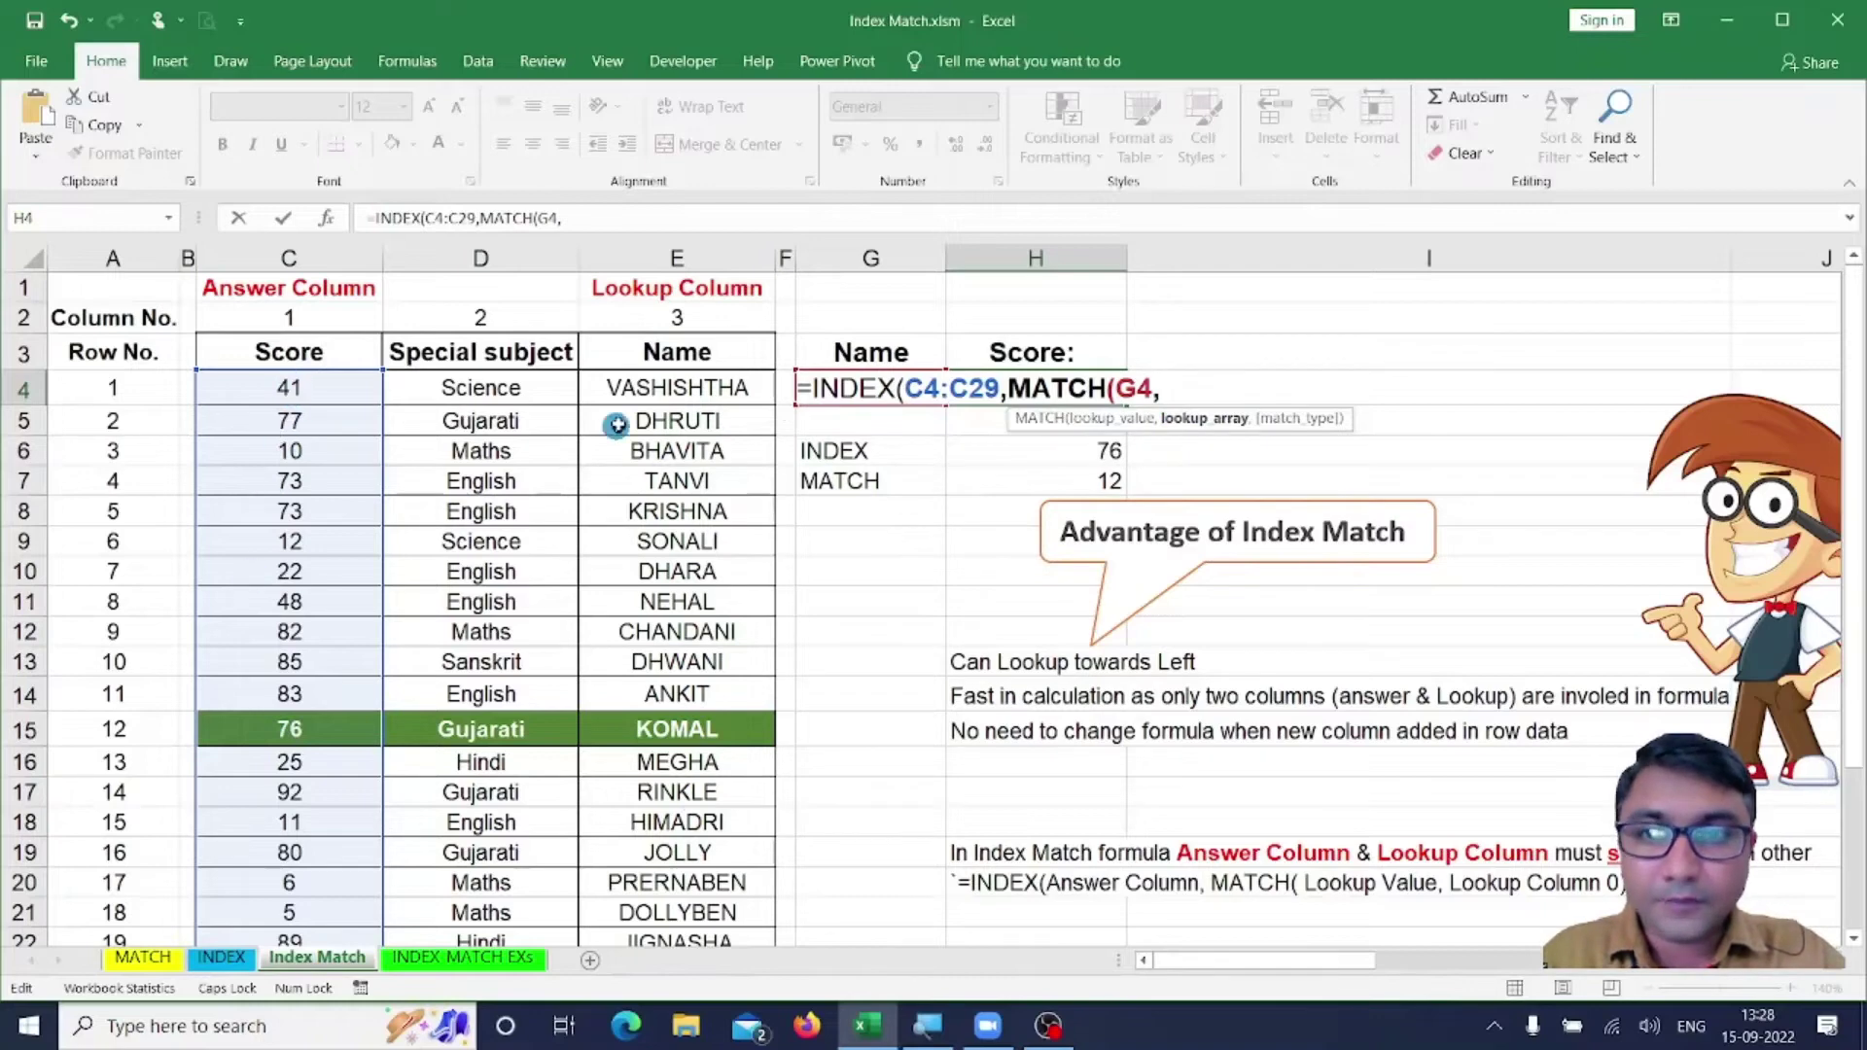
Add E4:E29 as MATCH's lookup array with match type 0, and close both functions, giving =INDEX(C4:C29,MATCH(G4,E4:E29,0)).
left_click(678, 390)
key("ctrl+shift+Down")
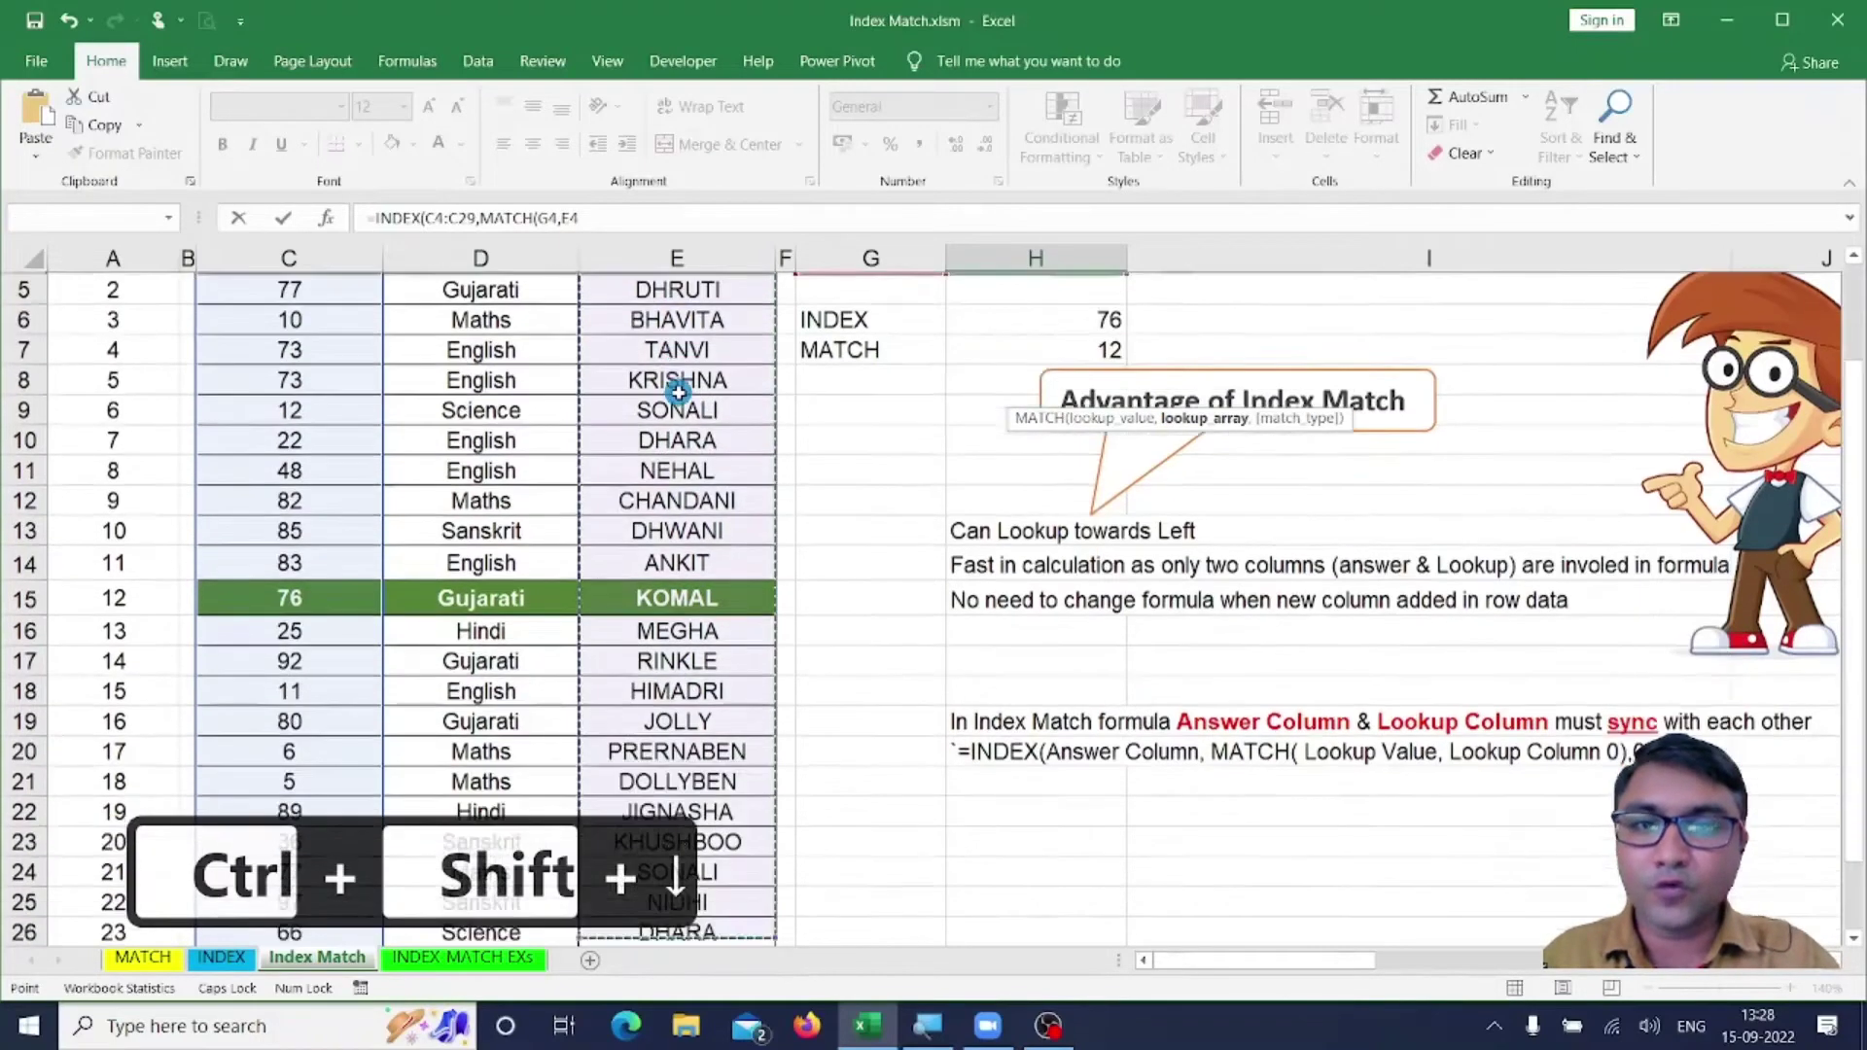
key("ctrl+BackSpace")
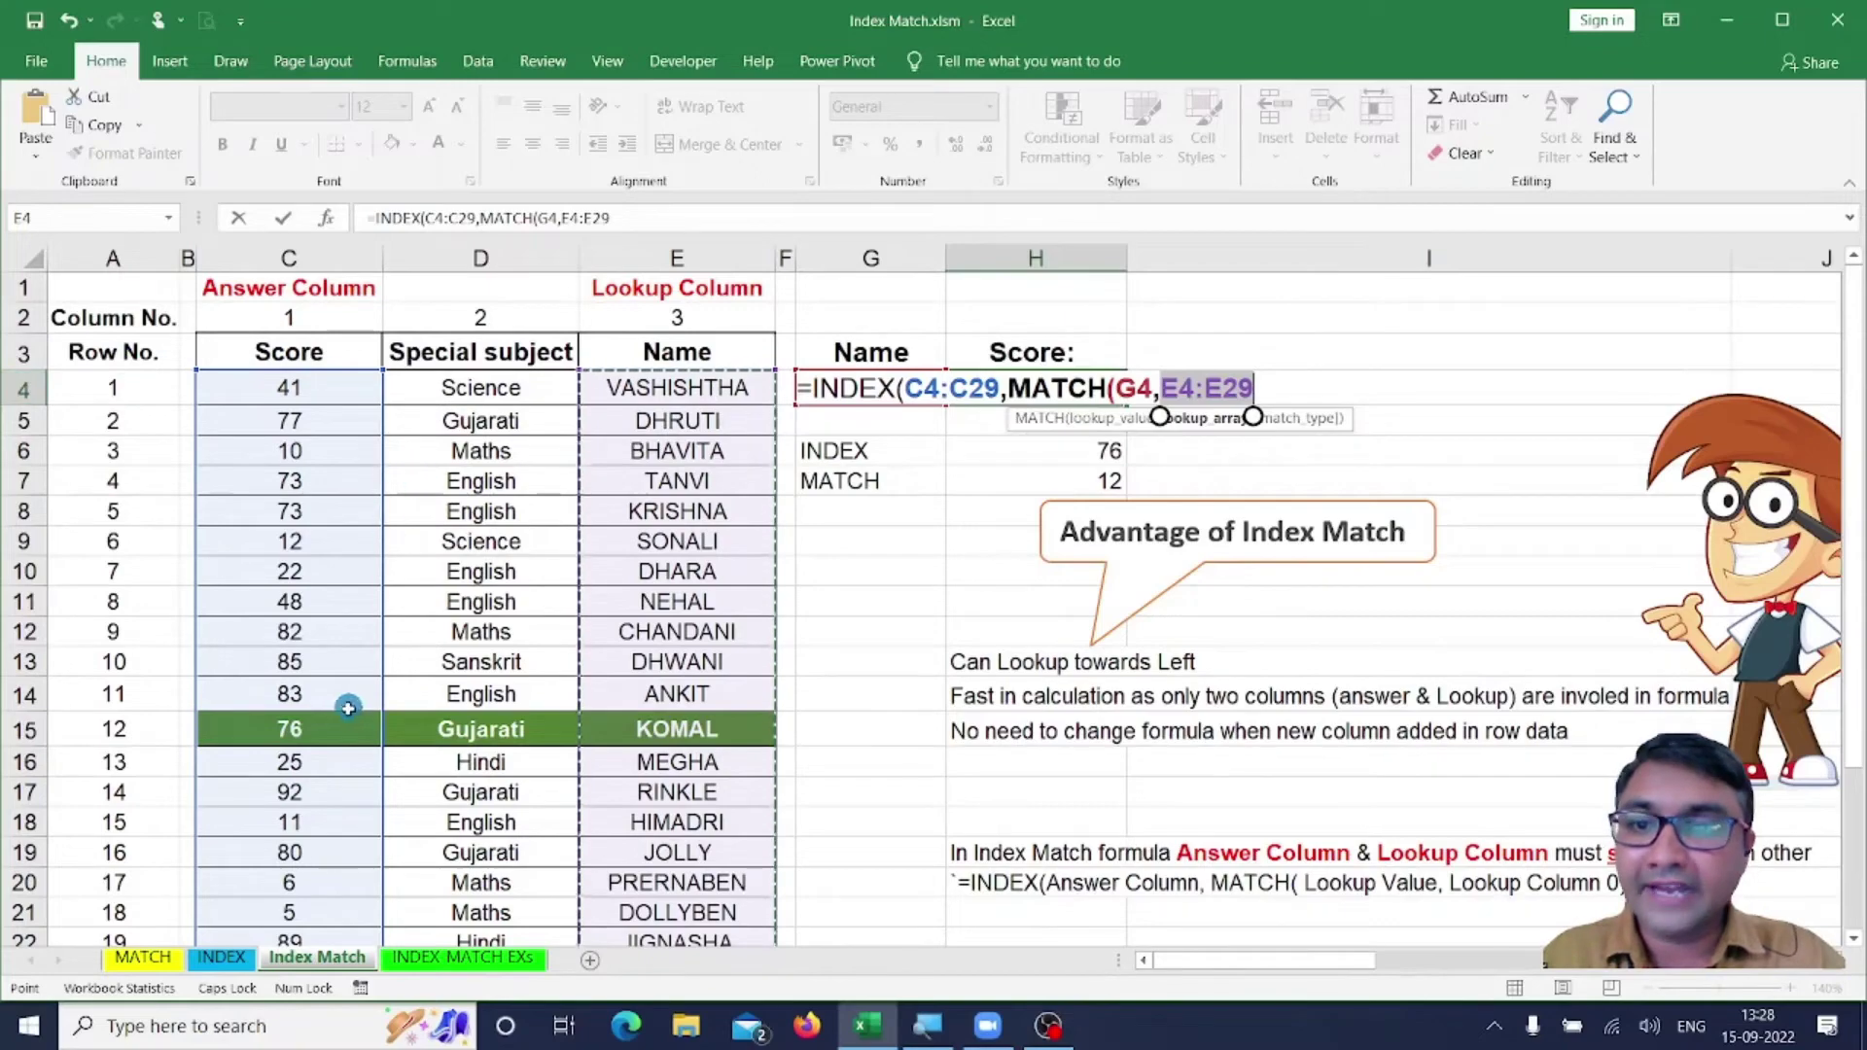
scroll(317, 720, "down", 4)
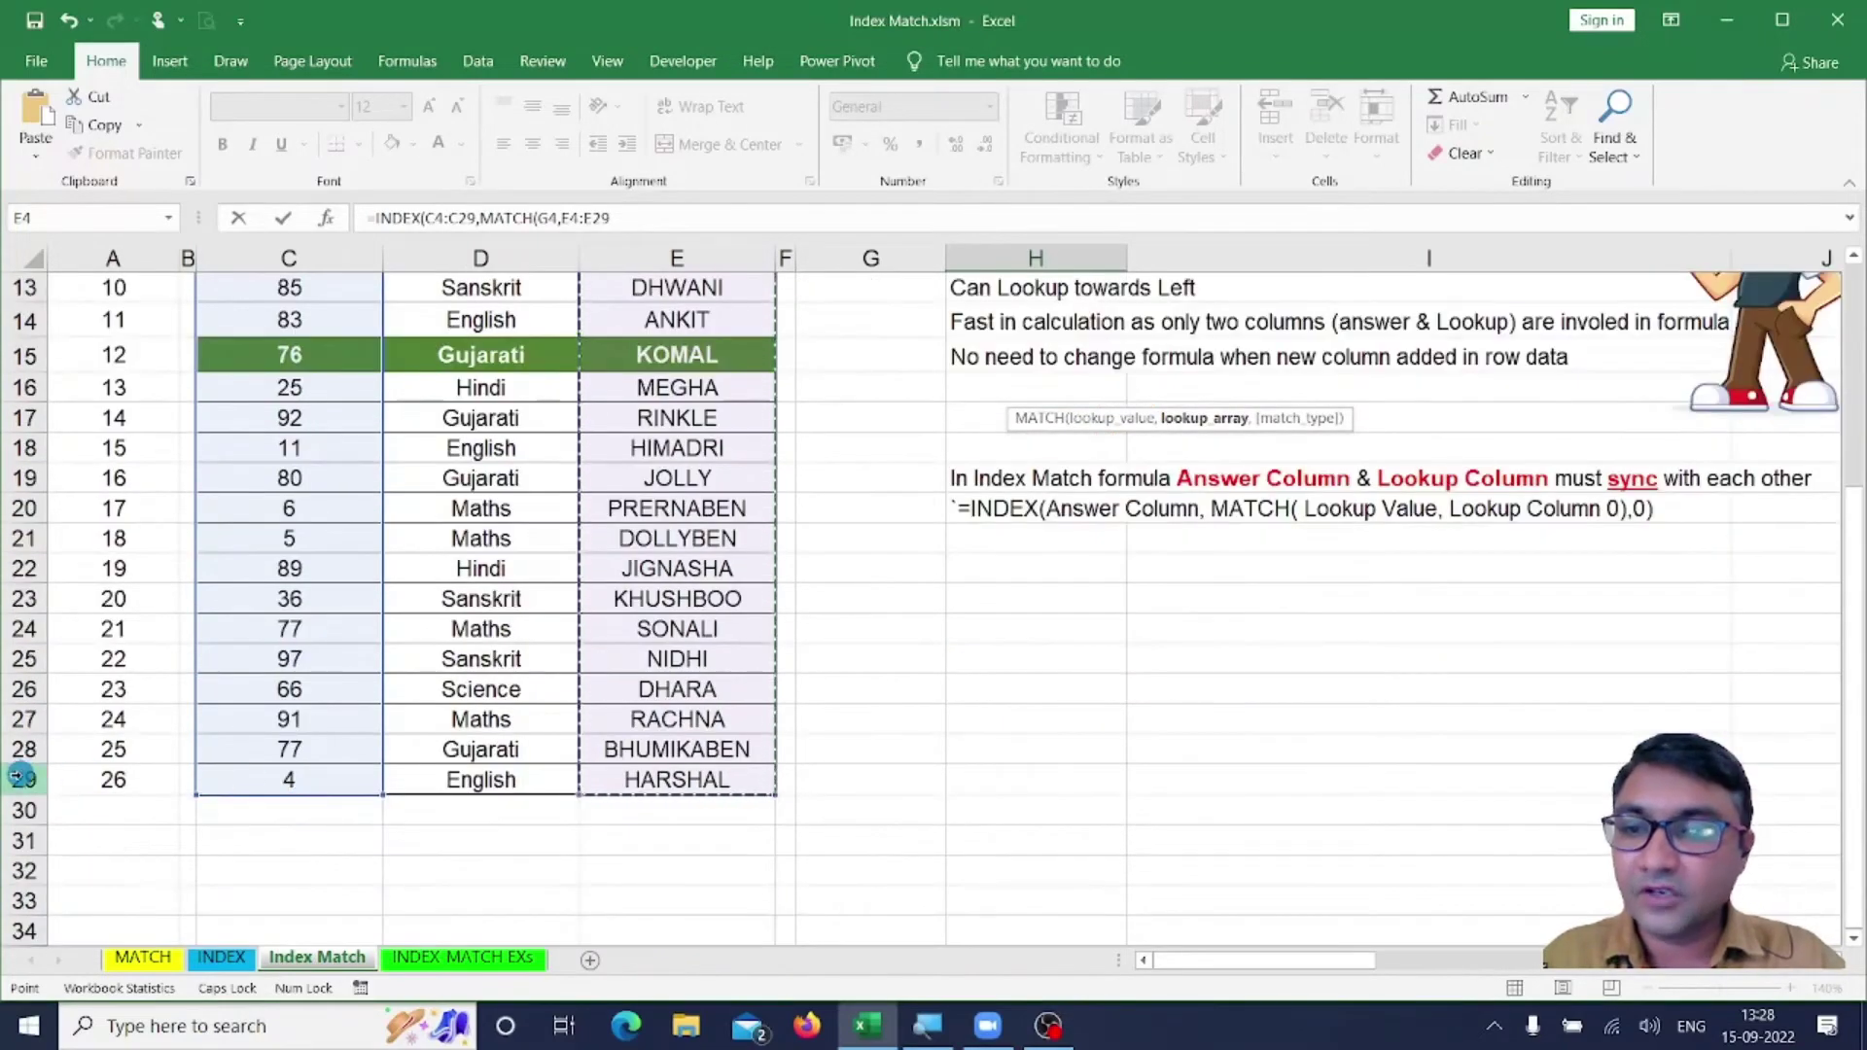
scroll(583, 600, "up", 4)
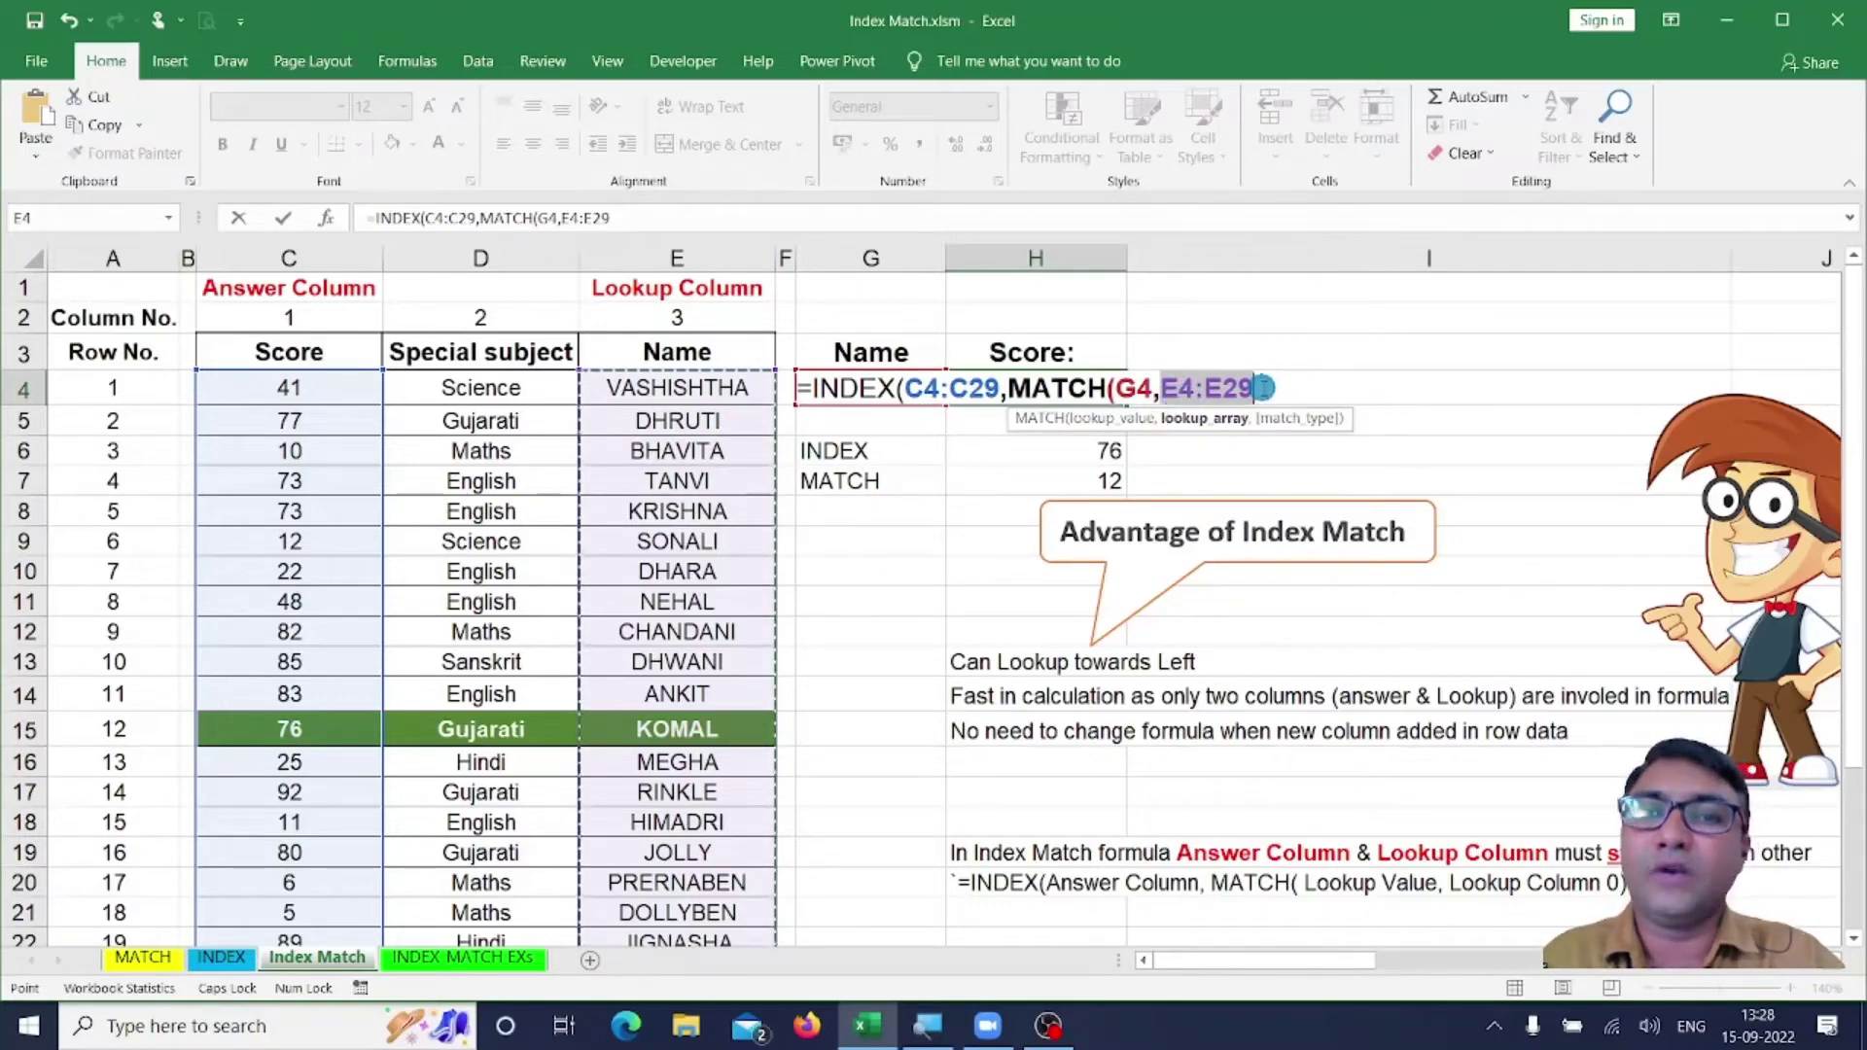
type(",")
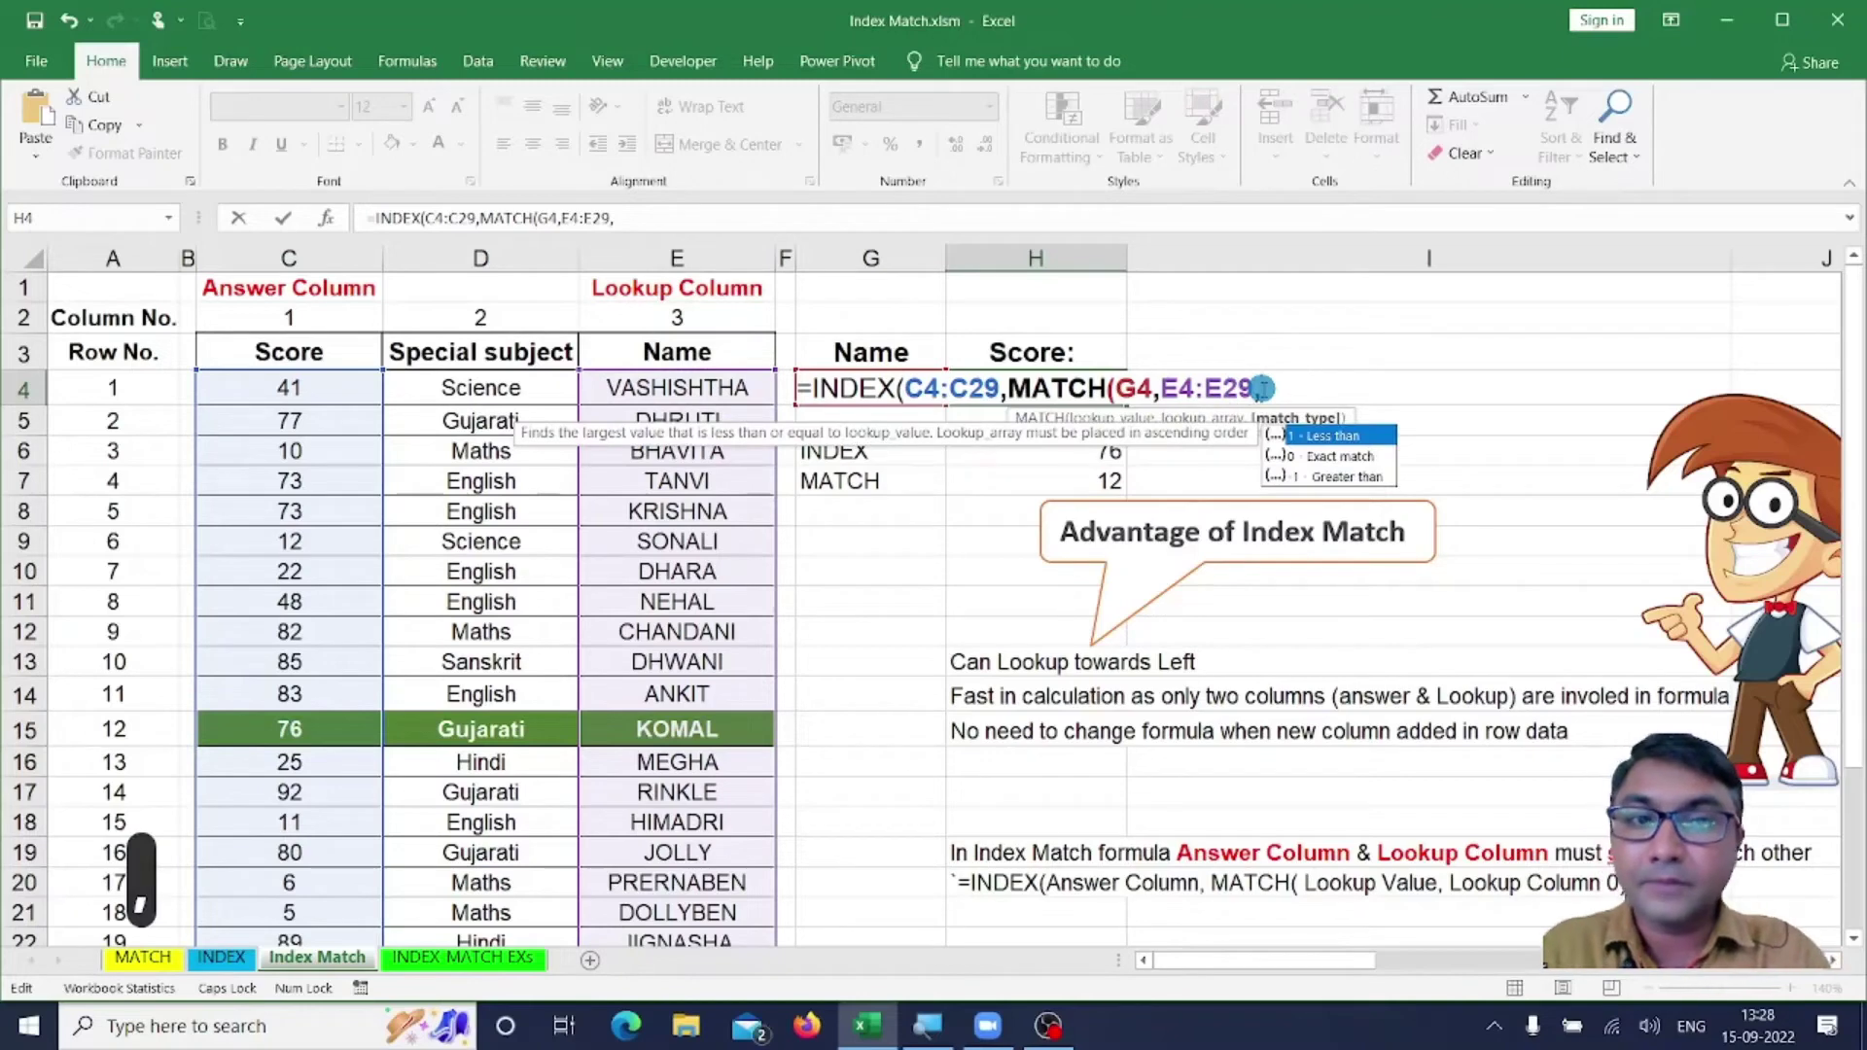
type("0")
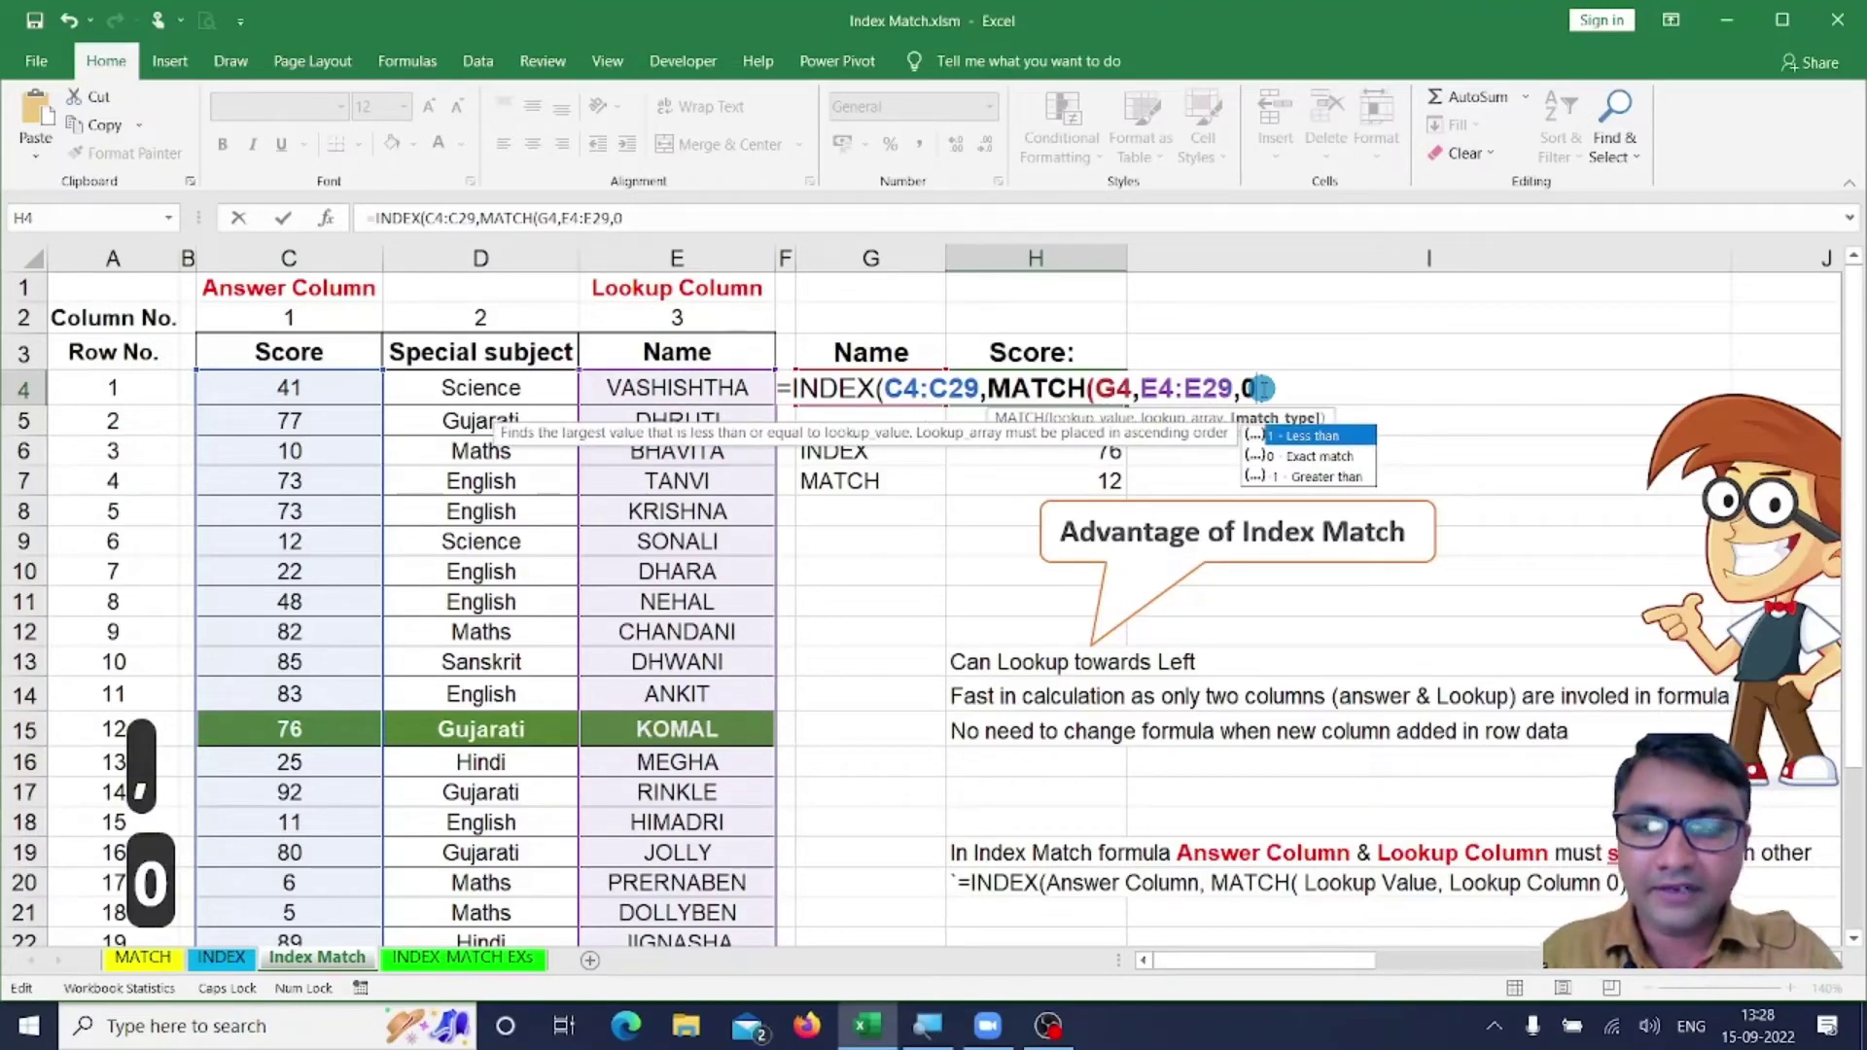
type(")")
key("shift")
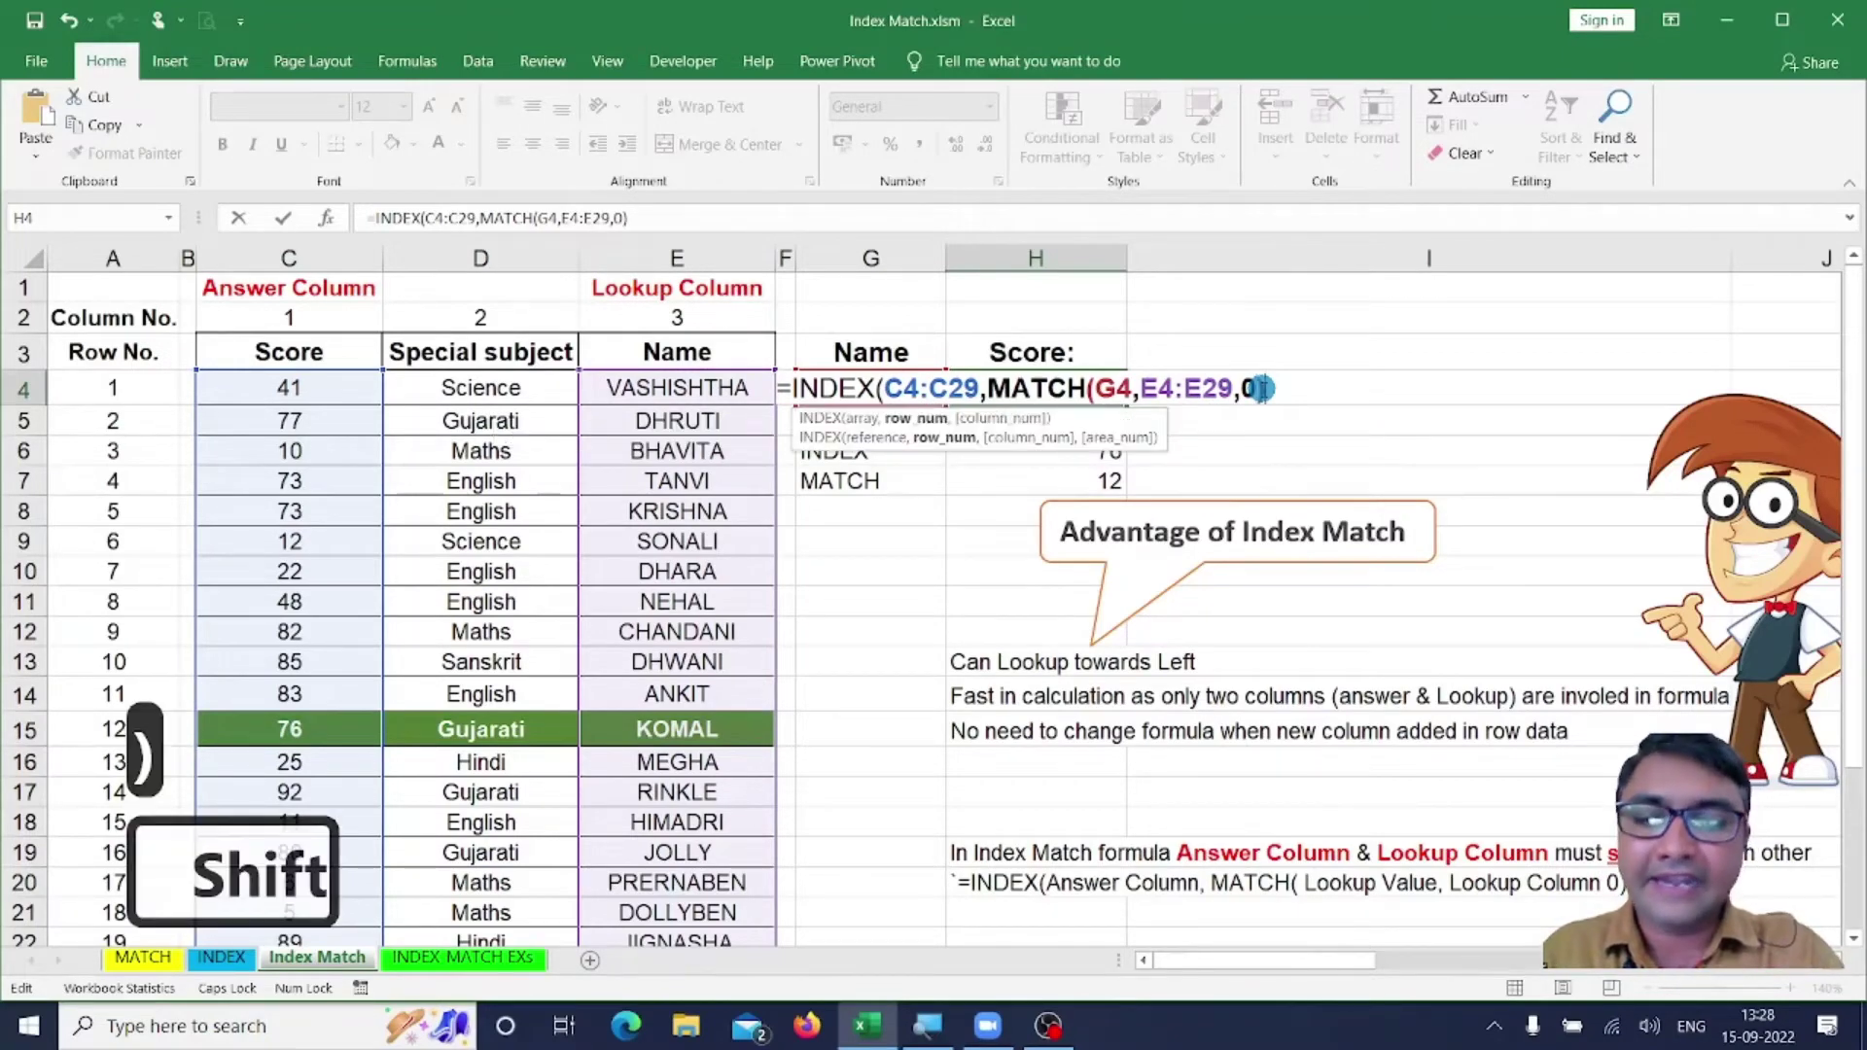
type(")")
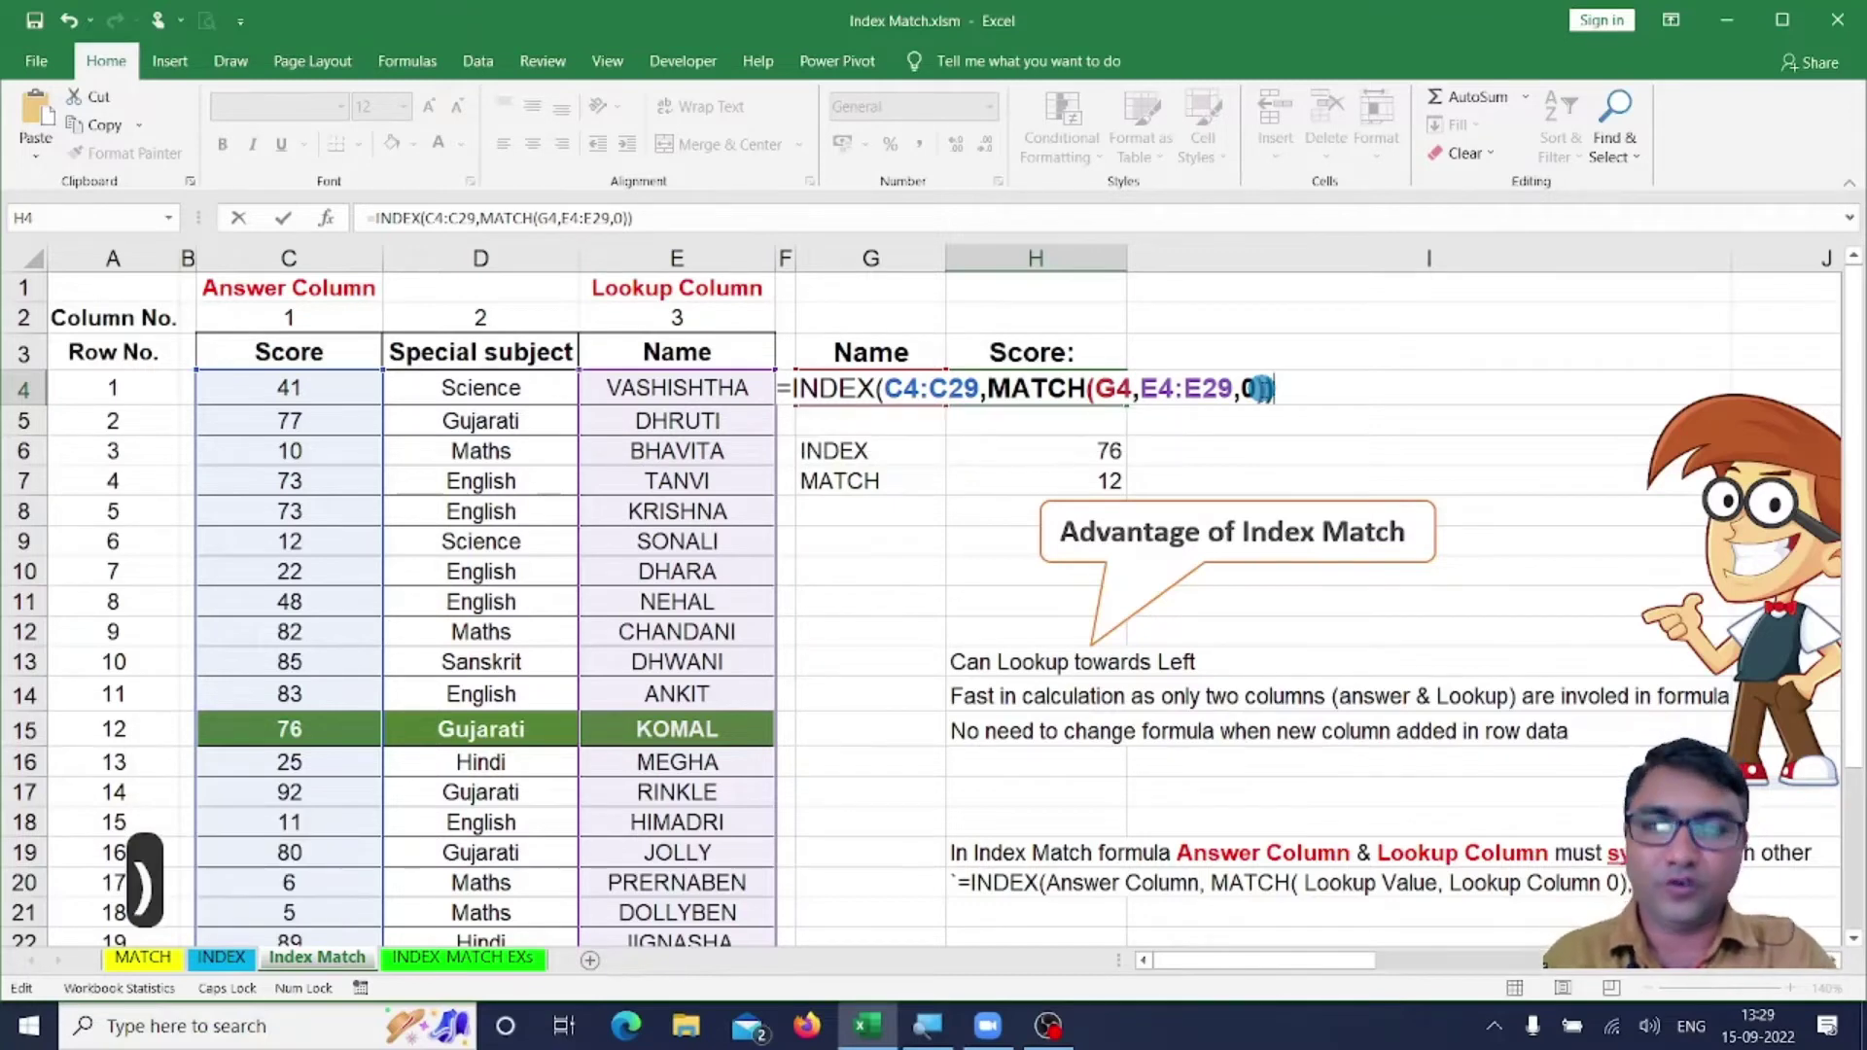
Underline the C4:C29 argument, row number 12 in column A and the MATCH part of the formula, and clear the annotations.
key("ctrl+2")
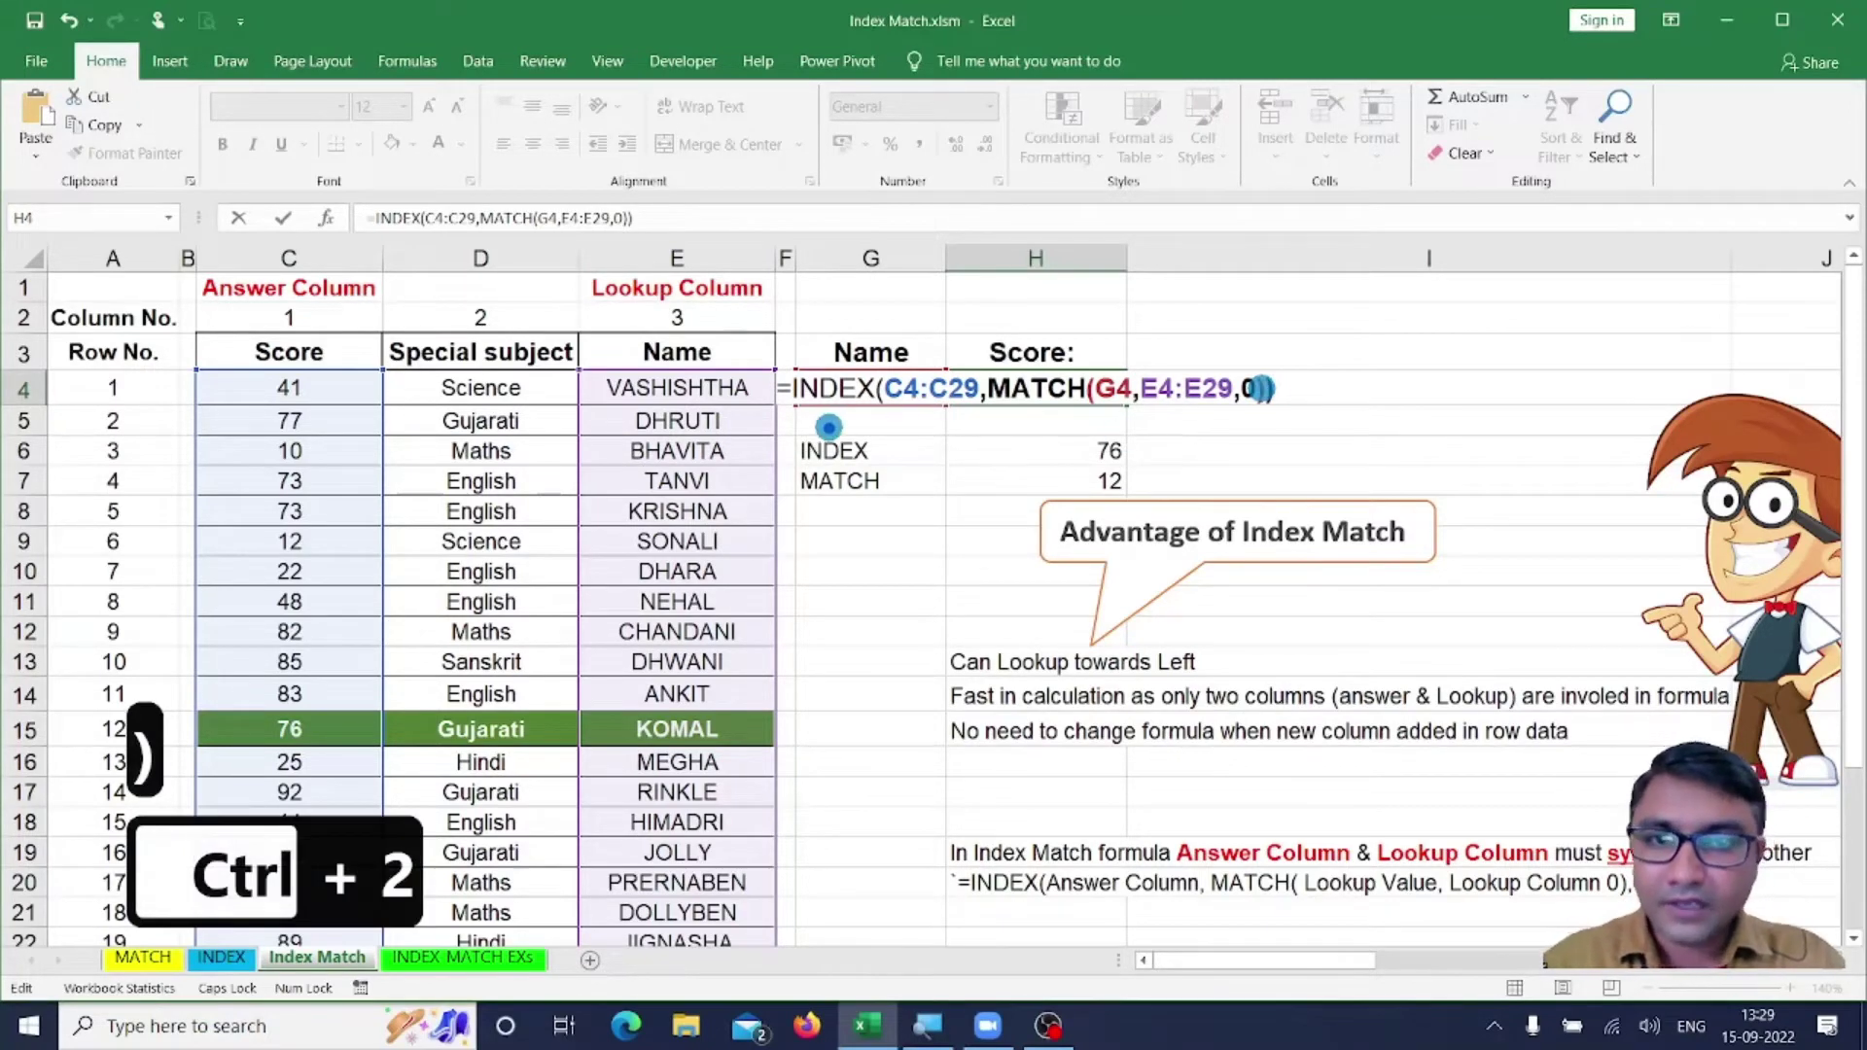
left_click_drag(893, 418, 958, 416)
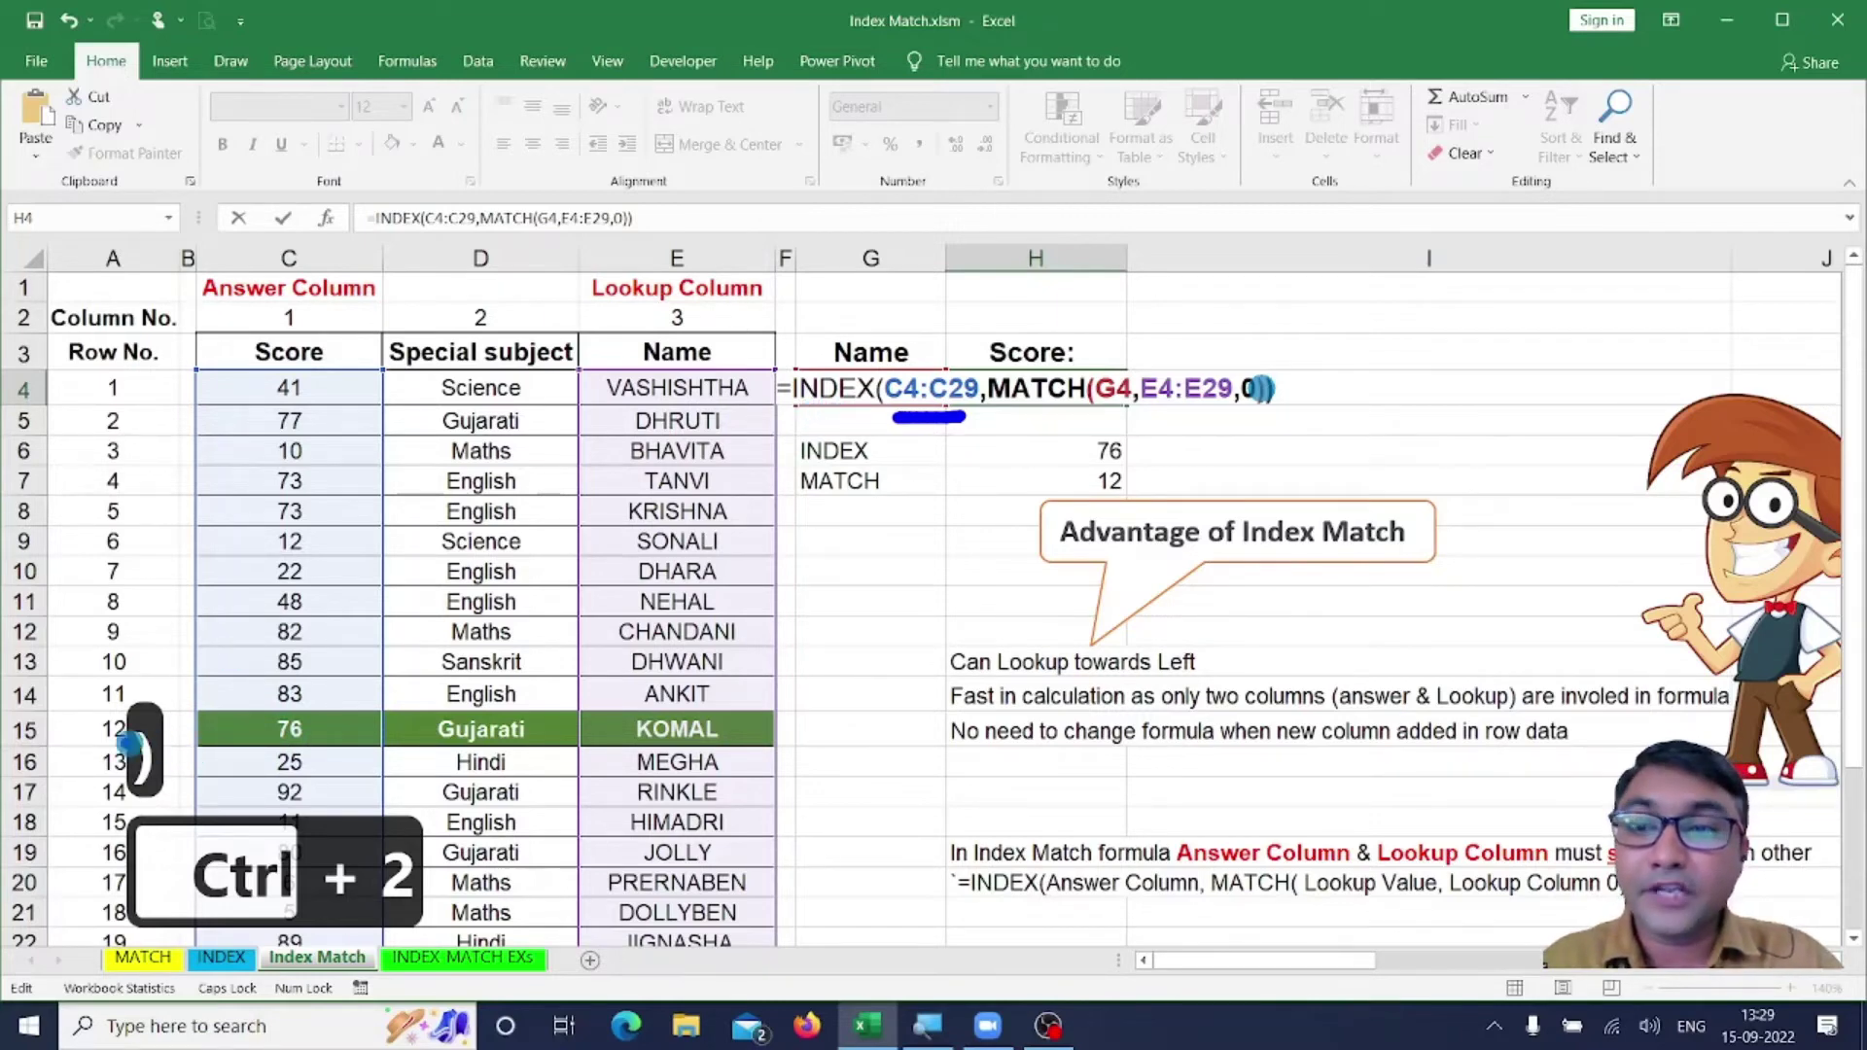
left_click_drag(96, 741, 130, 741)
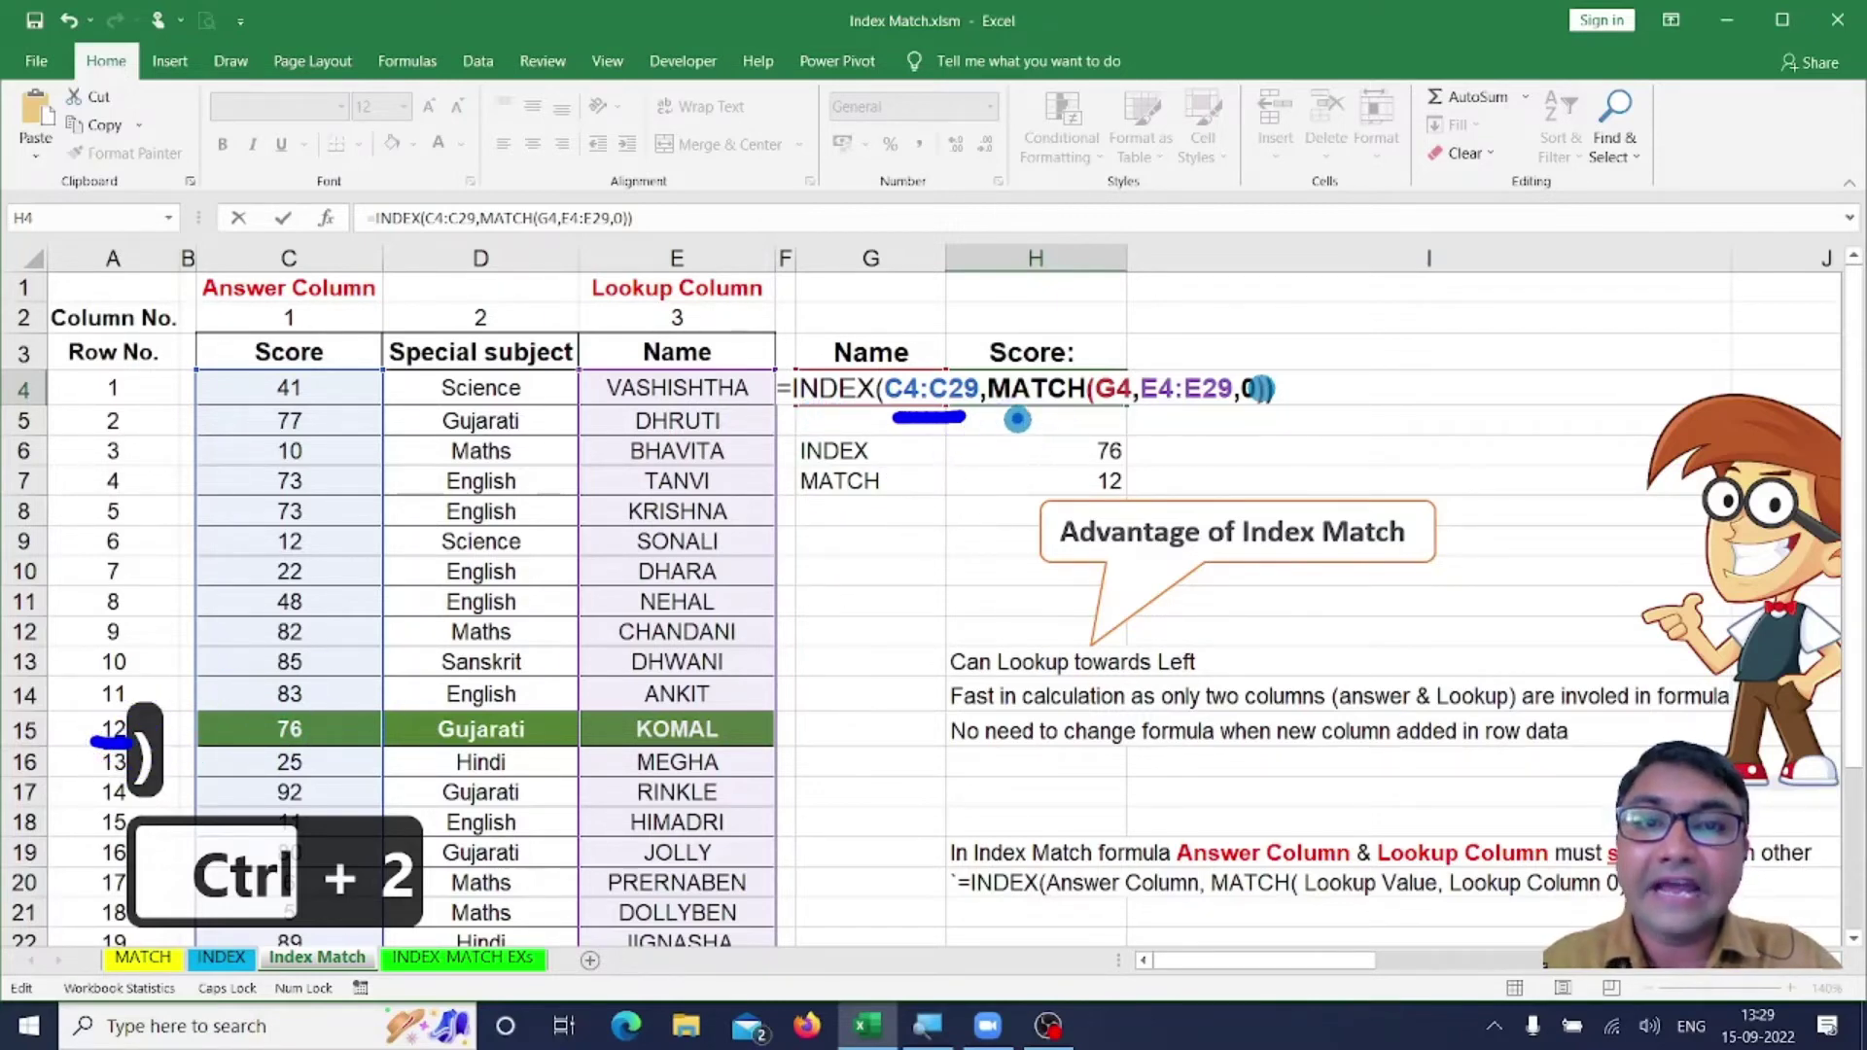
left_click_drag(1014, 414, 1226, 425)
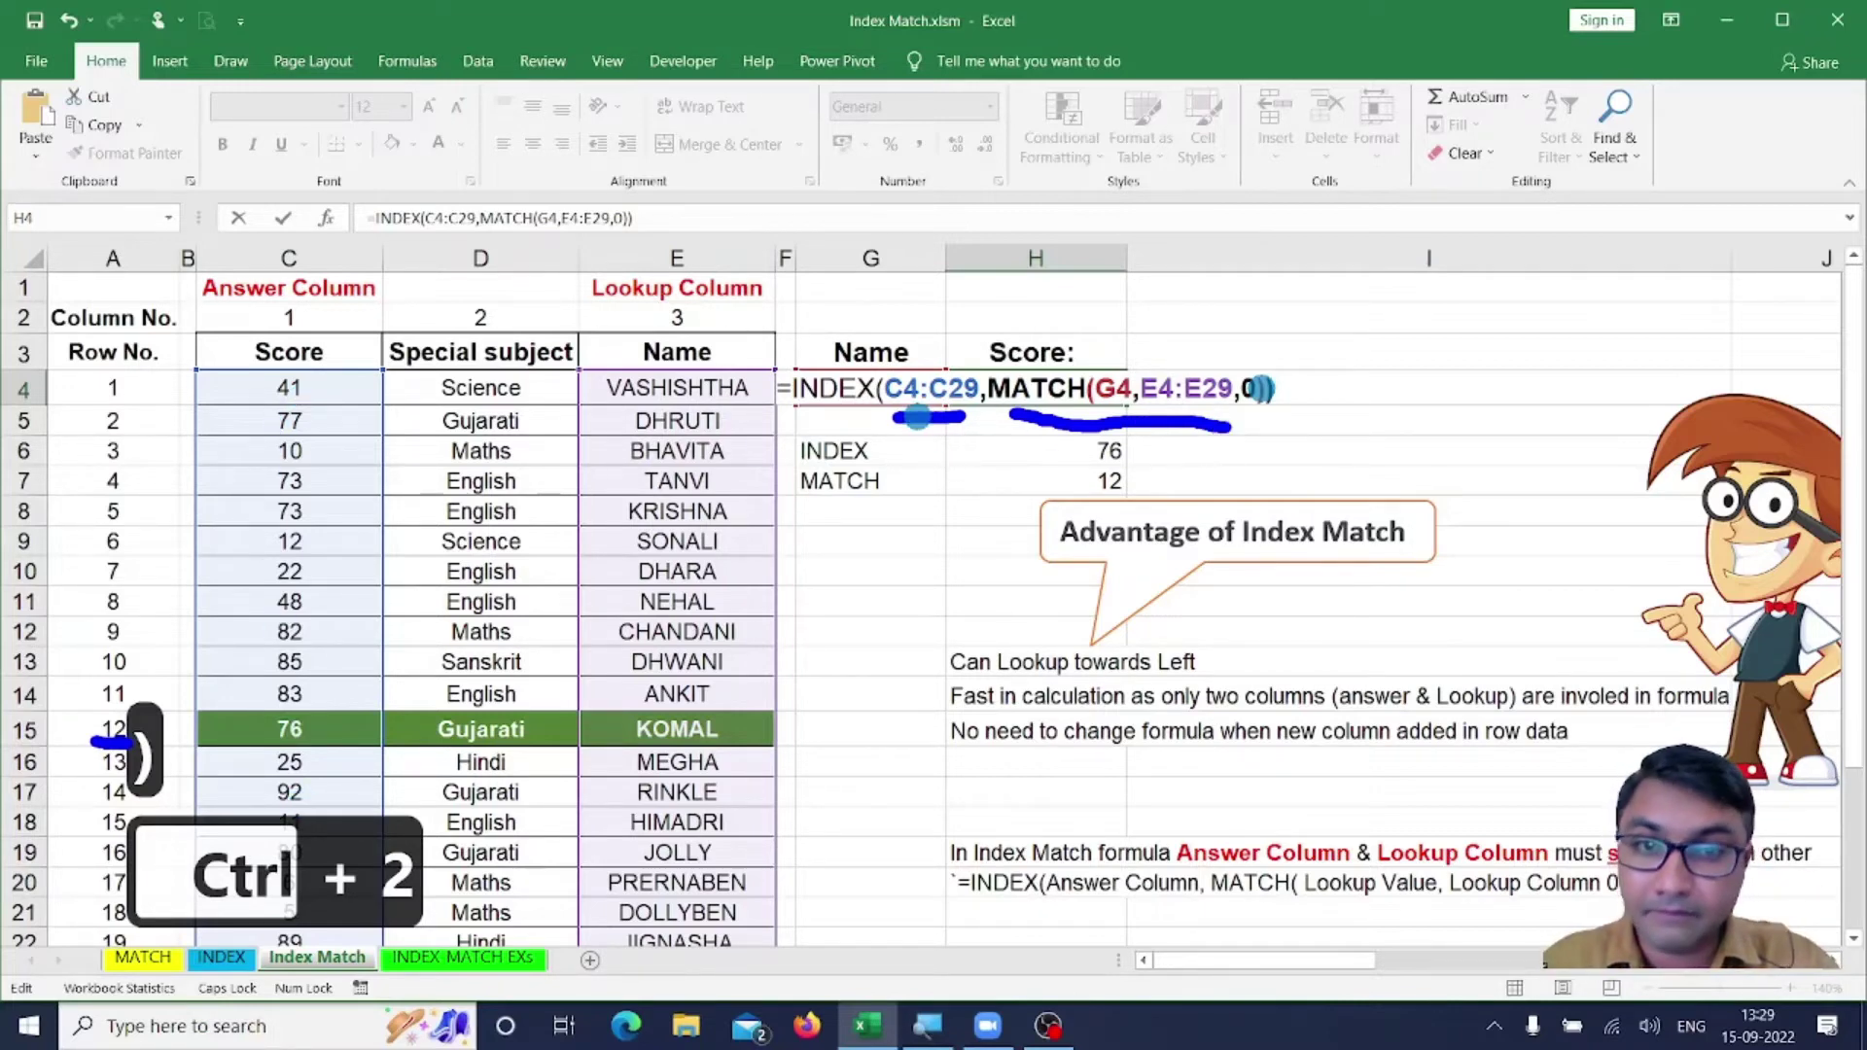
left_click(988, 390)
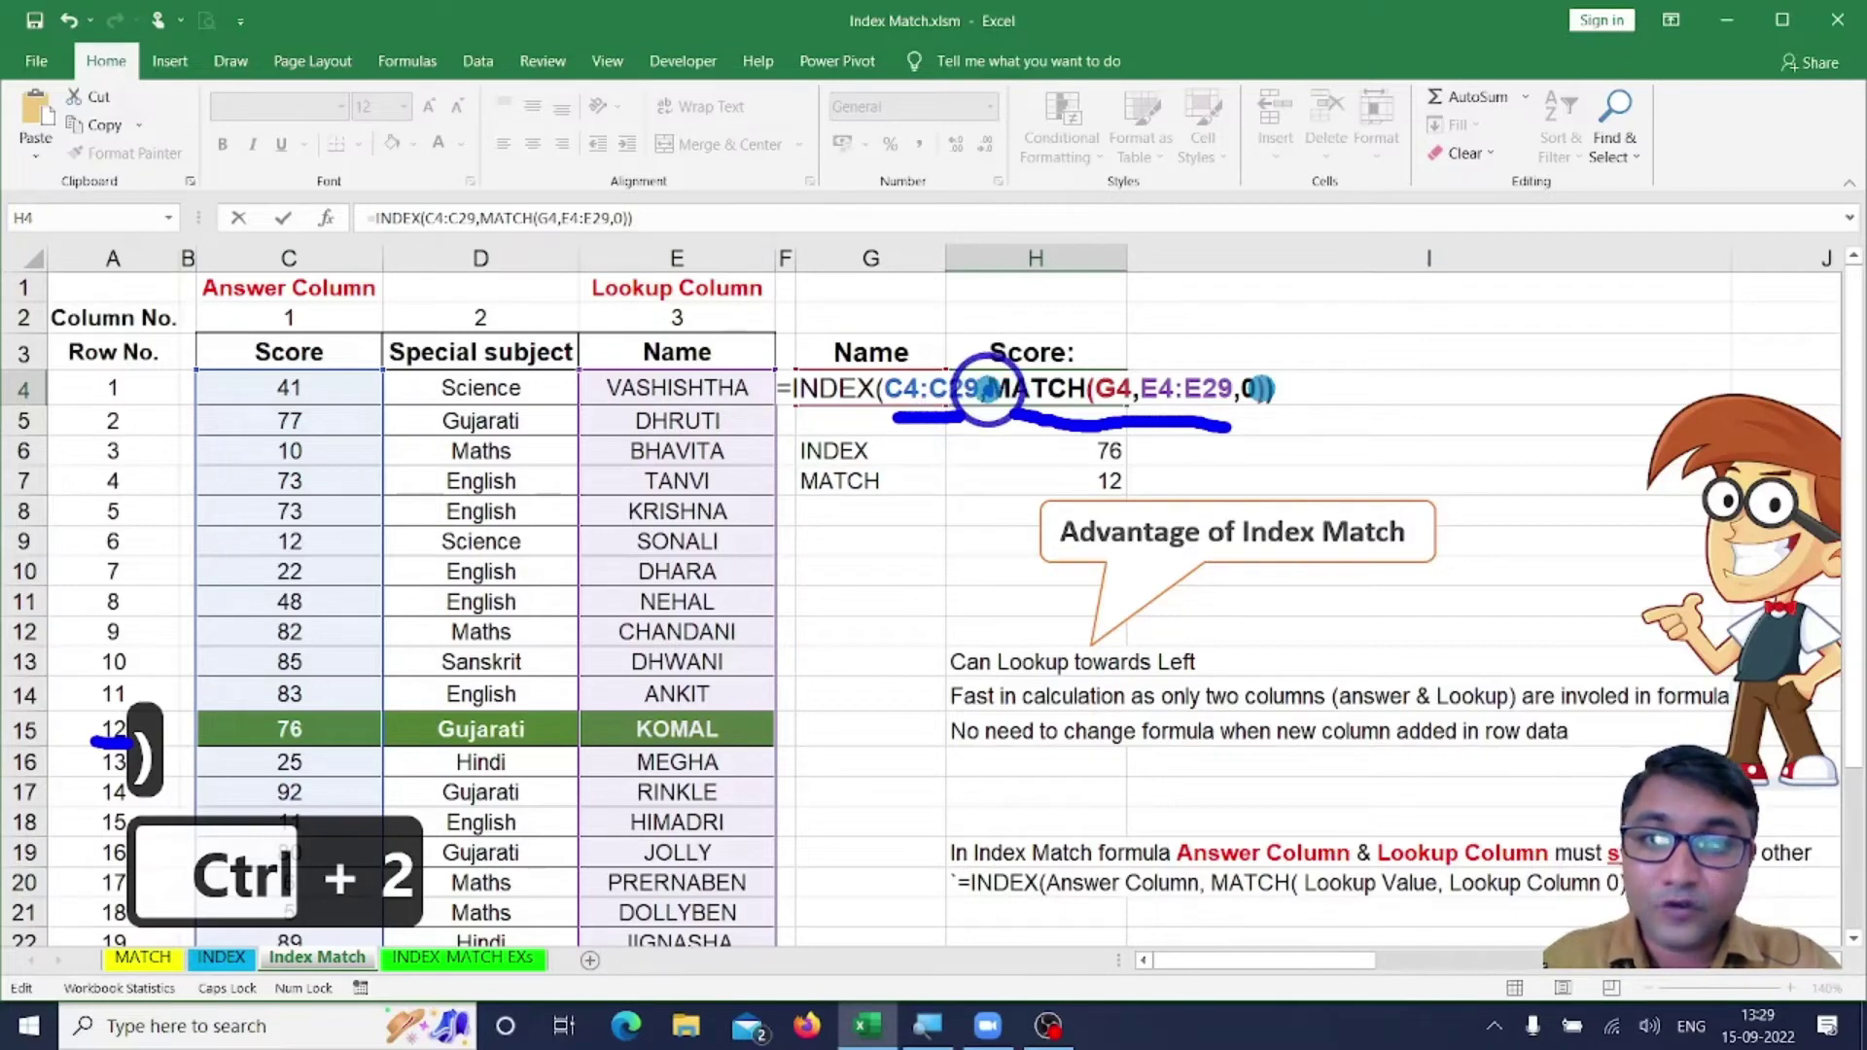
key("Escape")
Commit the INDEX-MATCH formula in H4 and test it by changing the lookup name in G4 to the one in E13.
left_click(988, 392)
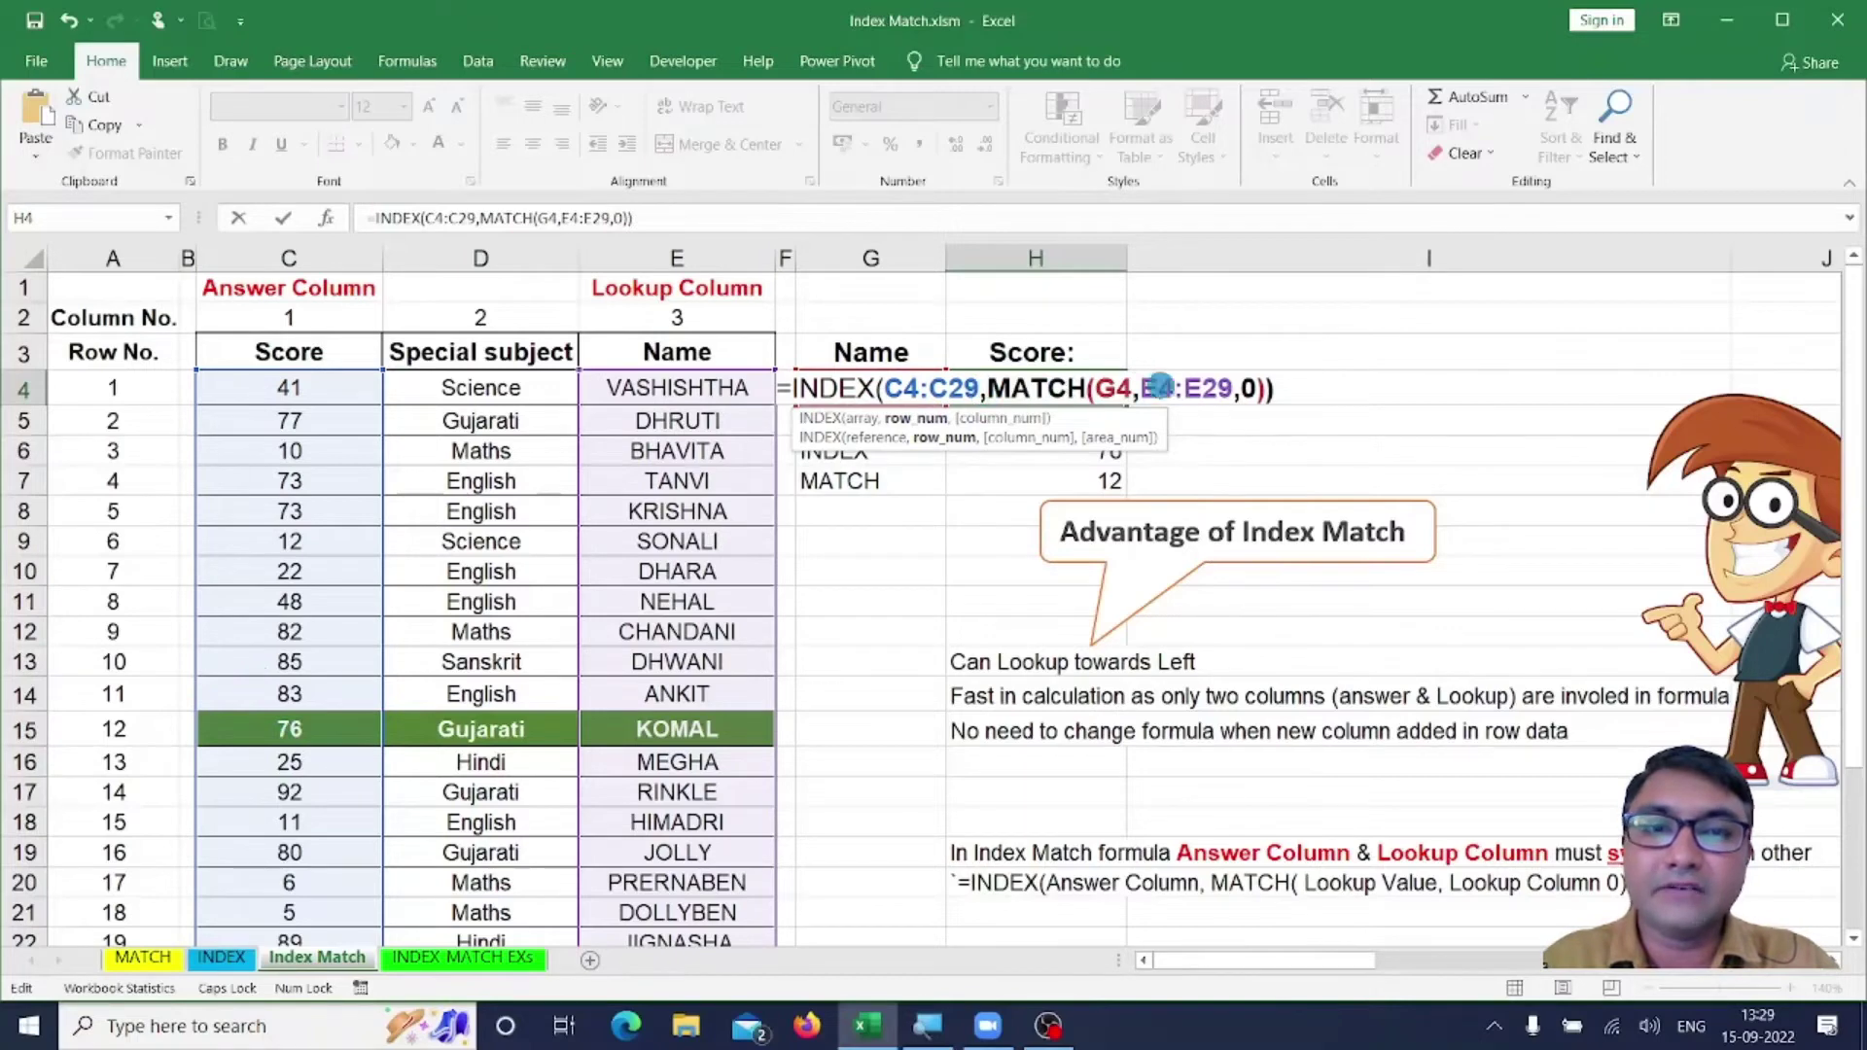
key("Return")
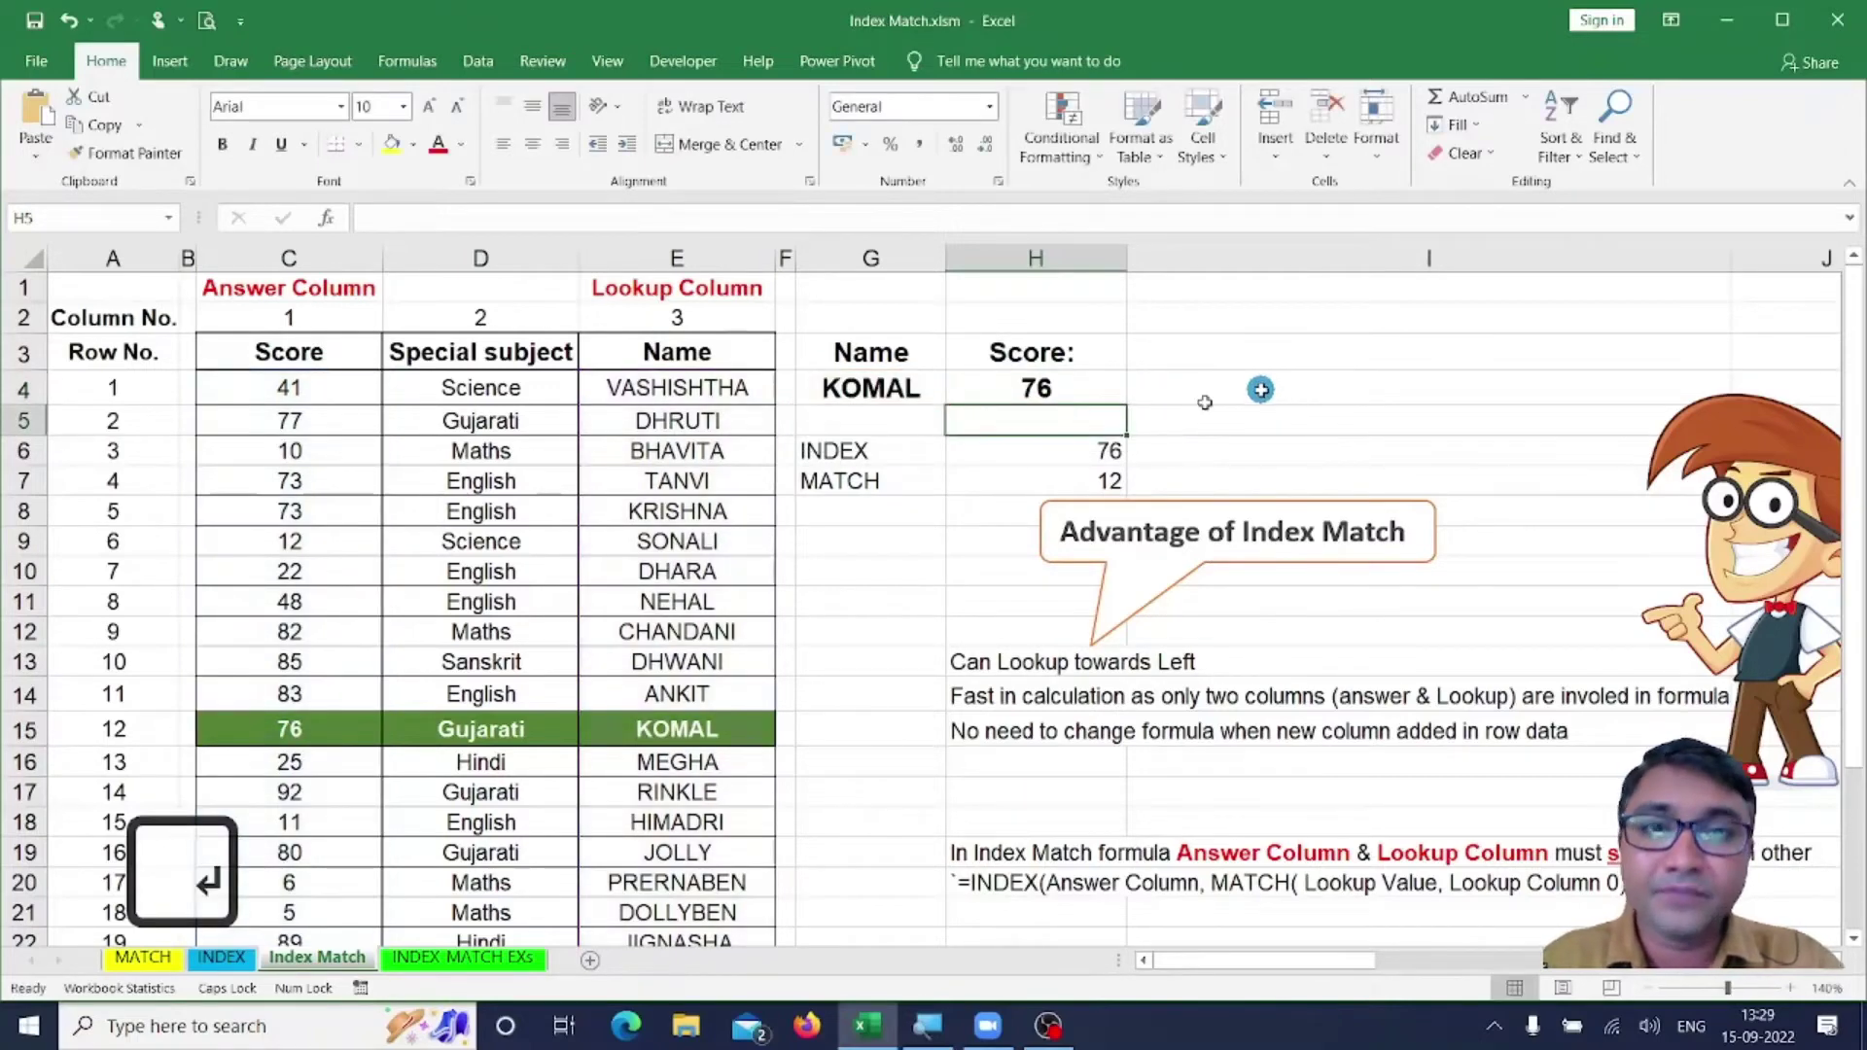
left_click(1011, 404)
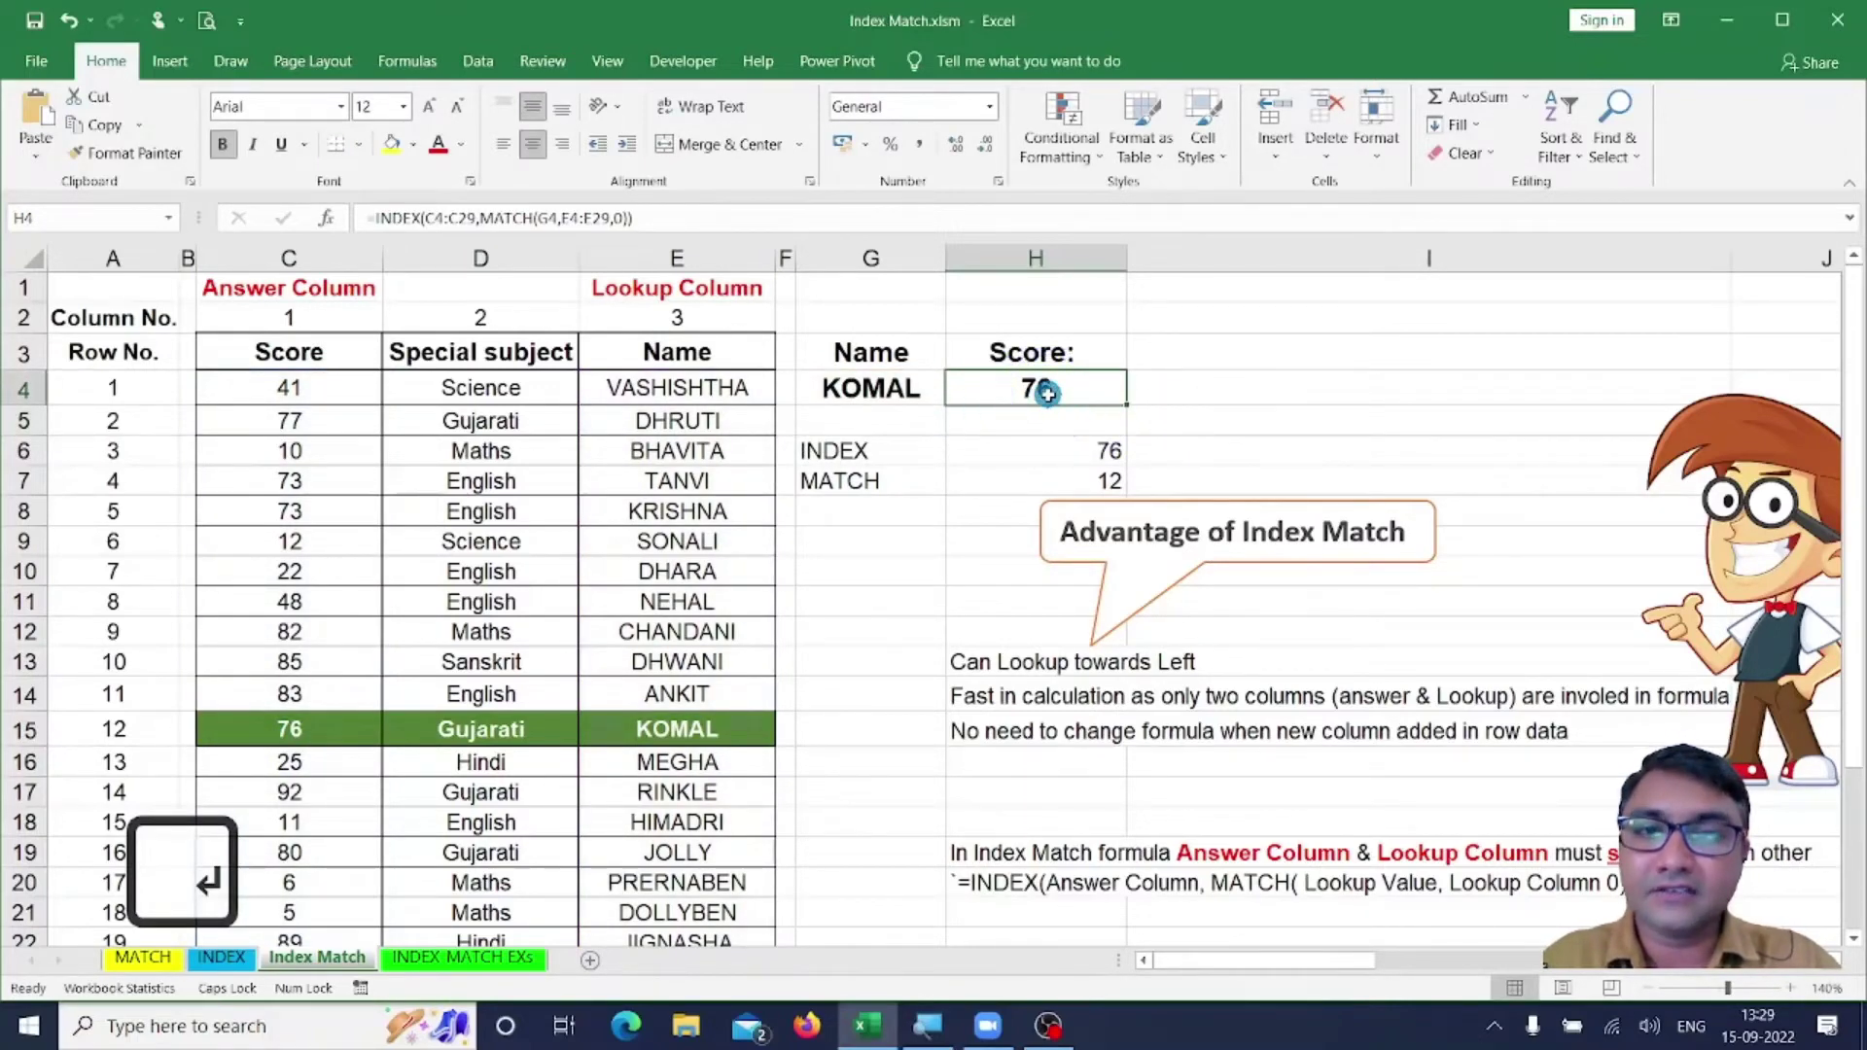
left_click(941, 397)
left_click(955, 394)
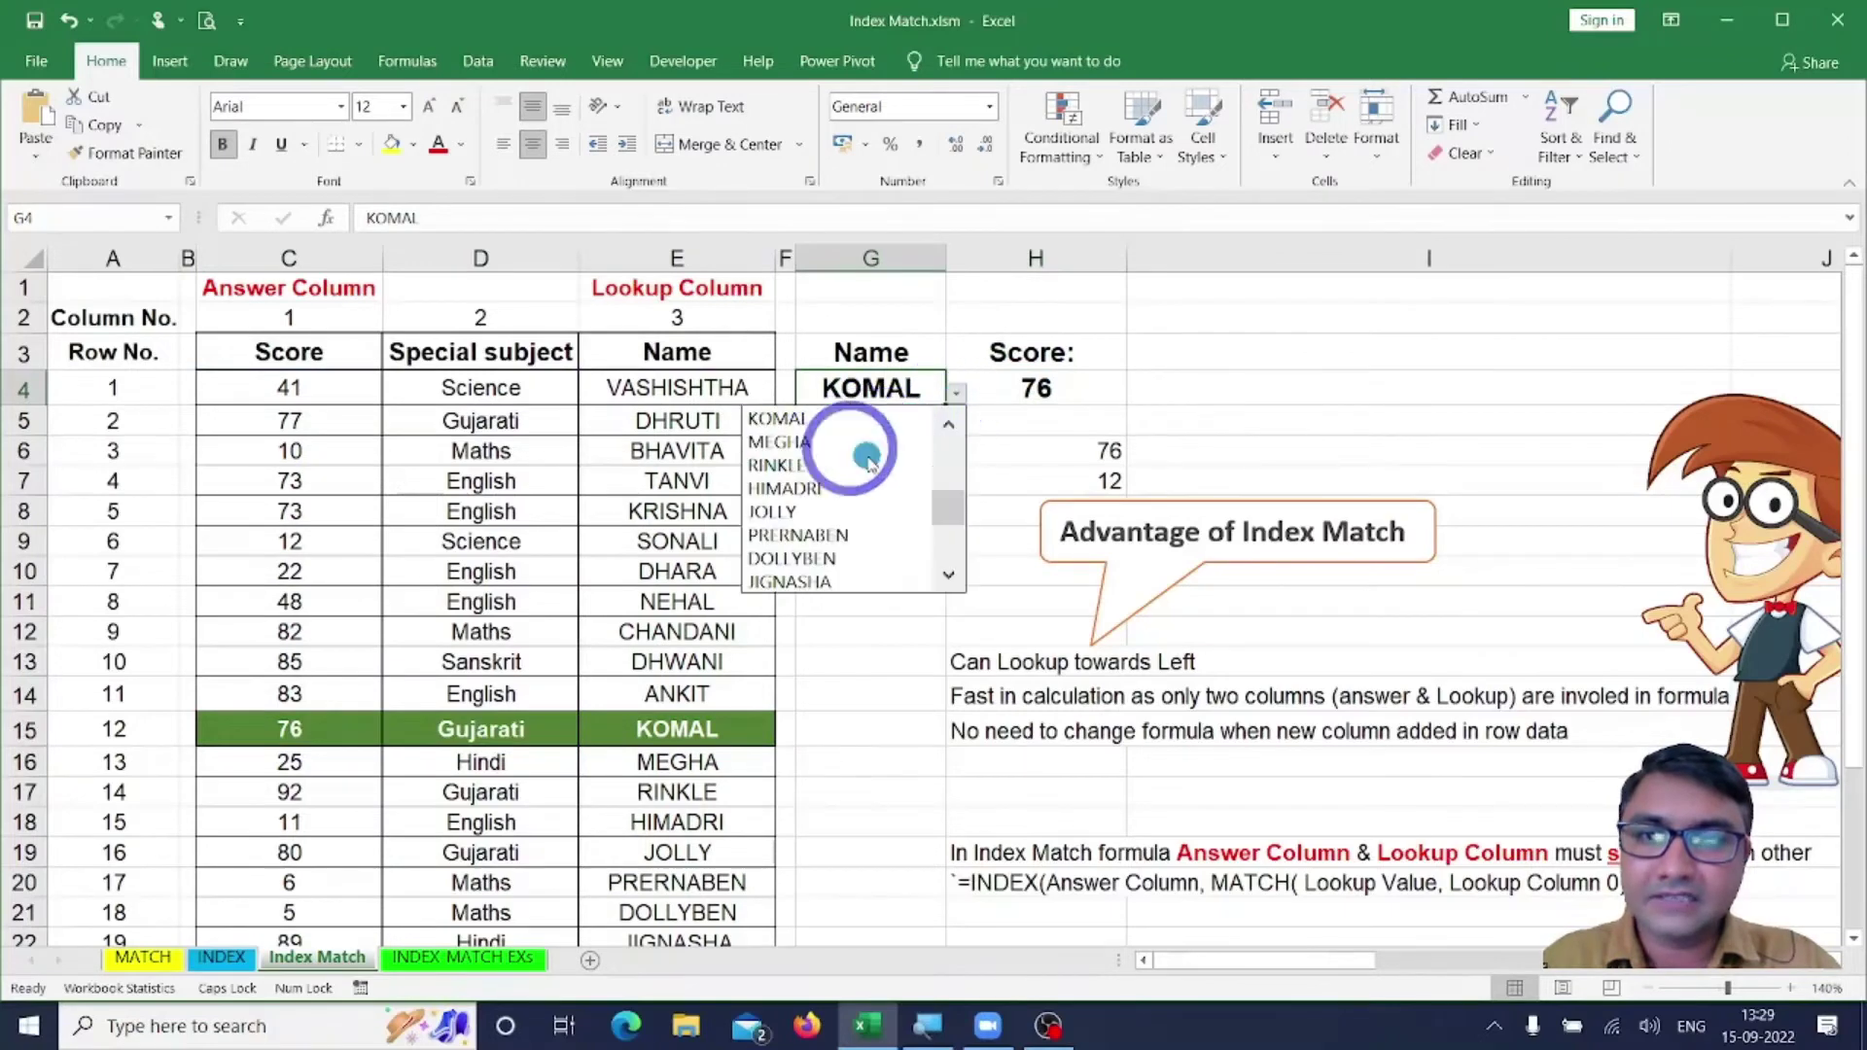
left_click(952, 424)
left_click(875, 443)
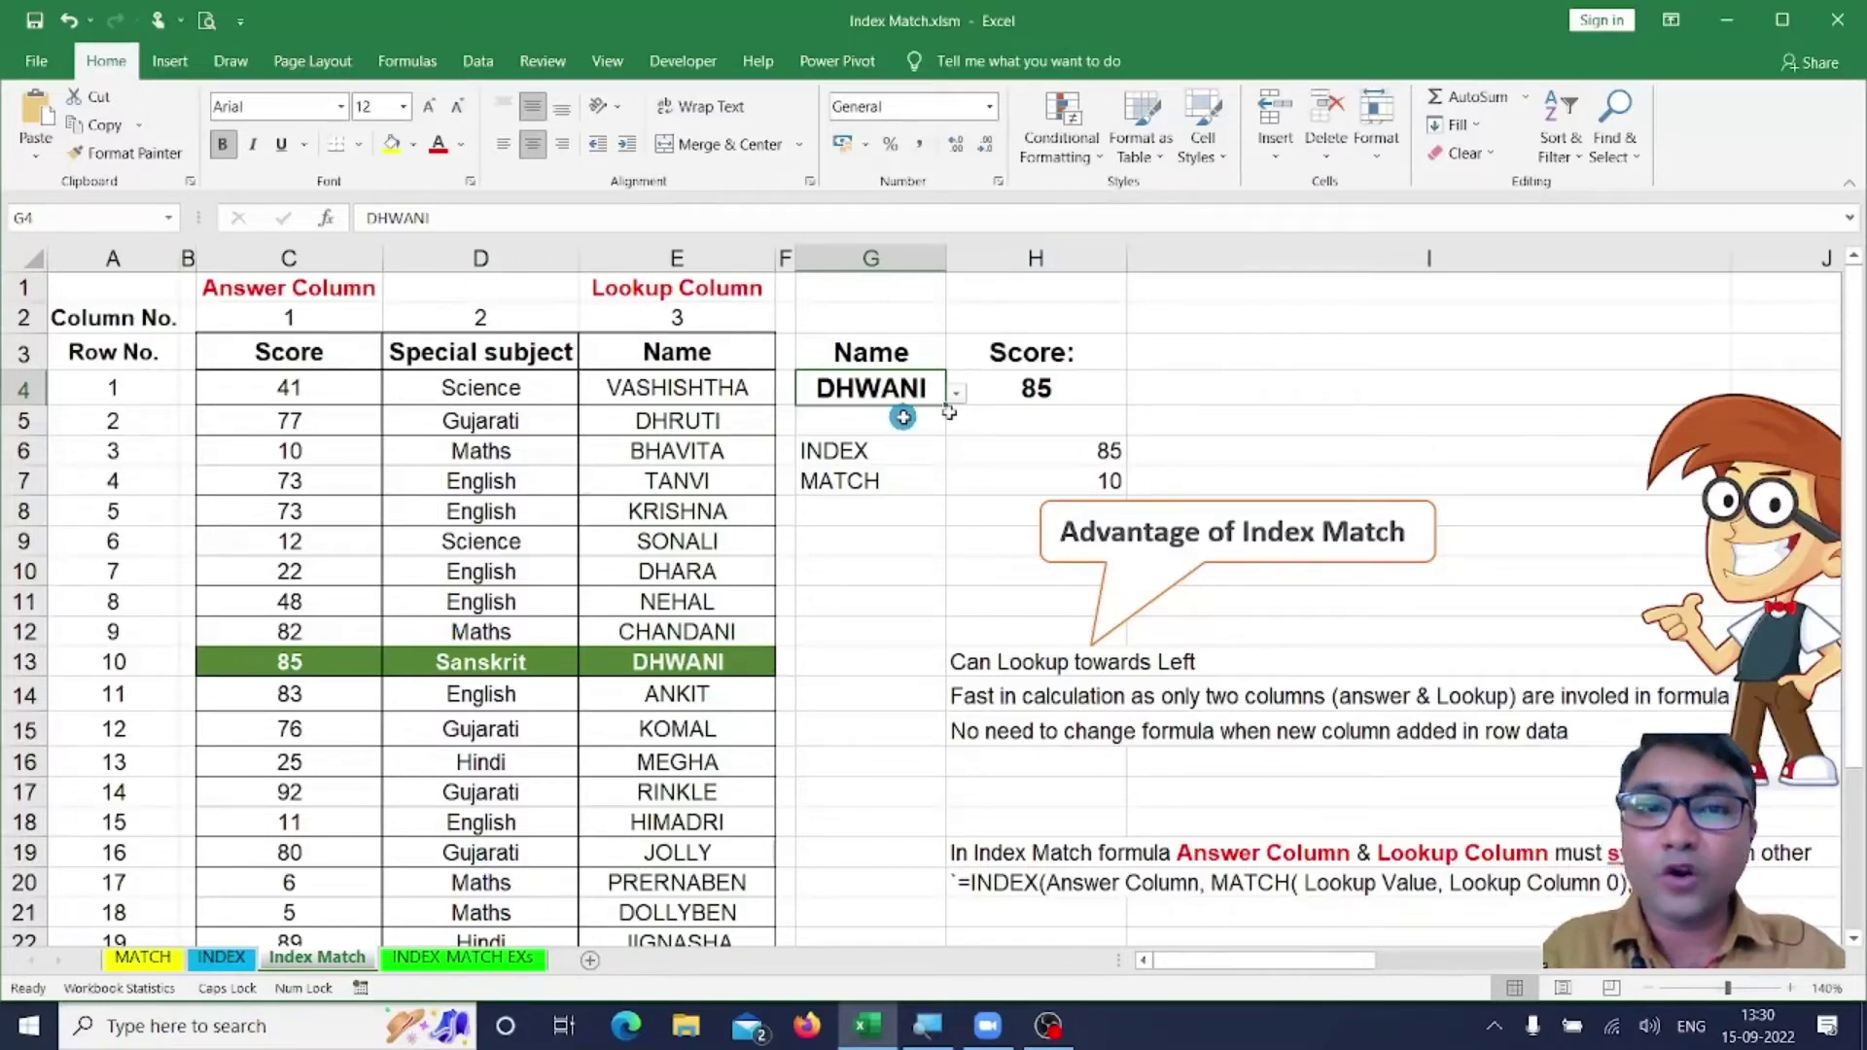
Open the INDEX-MATCH formula in H4 for editing and place the annotation "lOOKUP" over the Name column.
left_click(1060, 389)
key("F2")
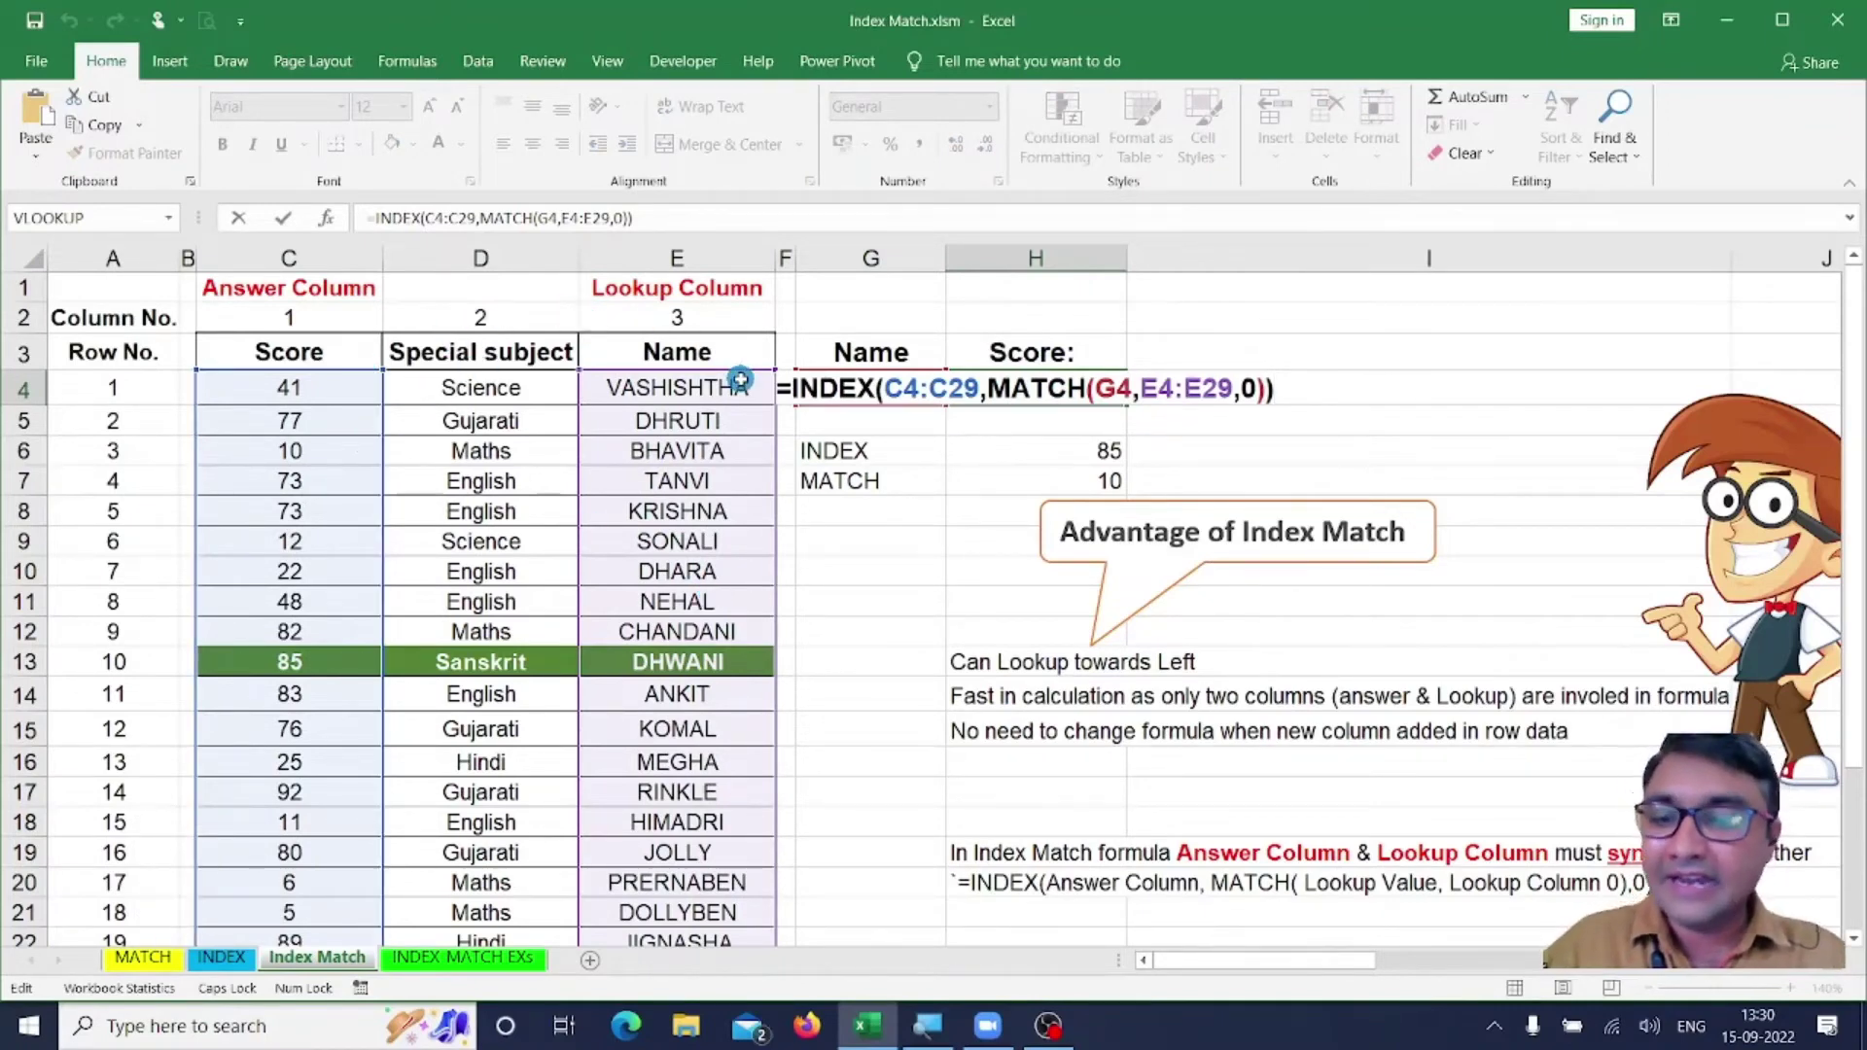
key("ctrl+2")
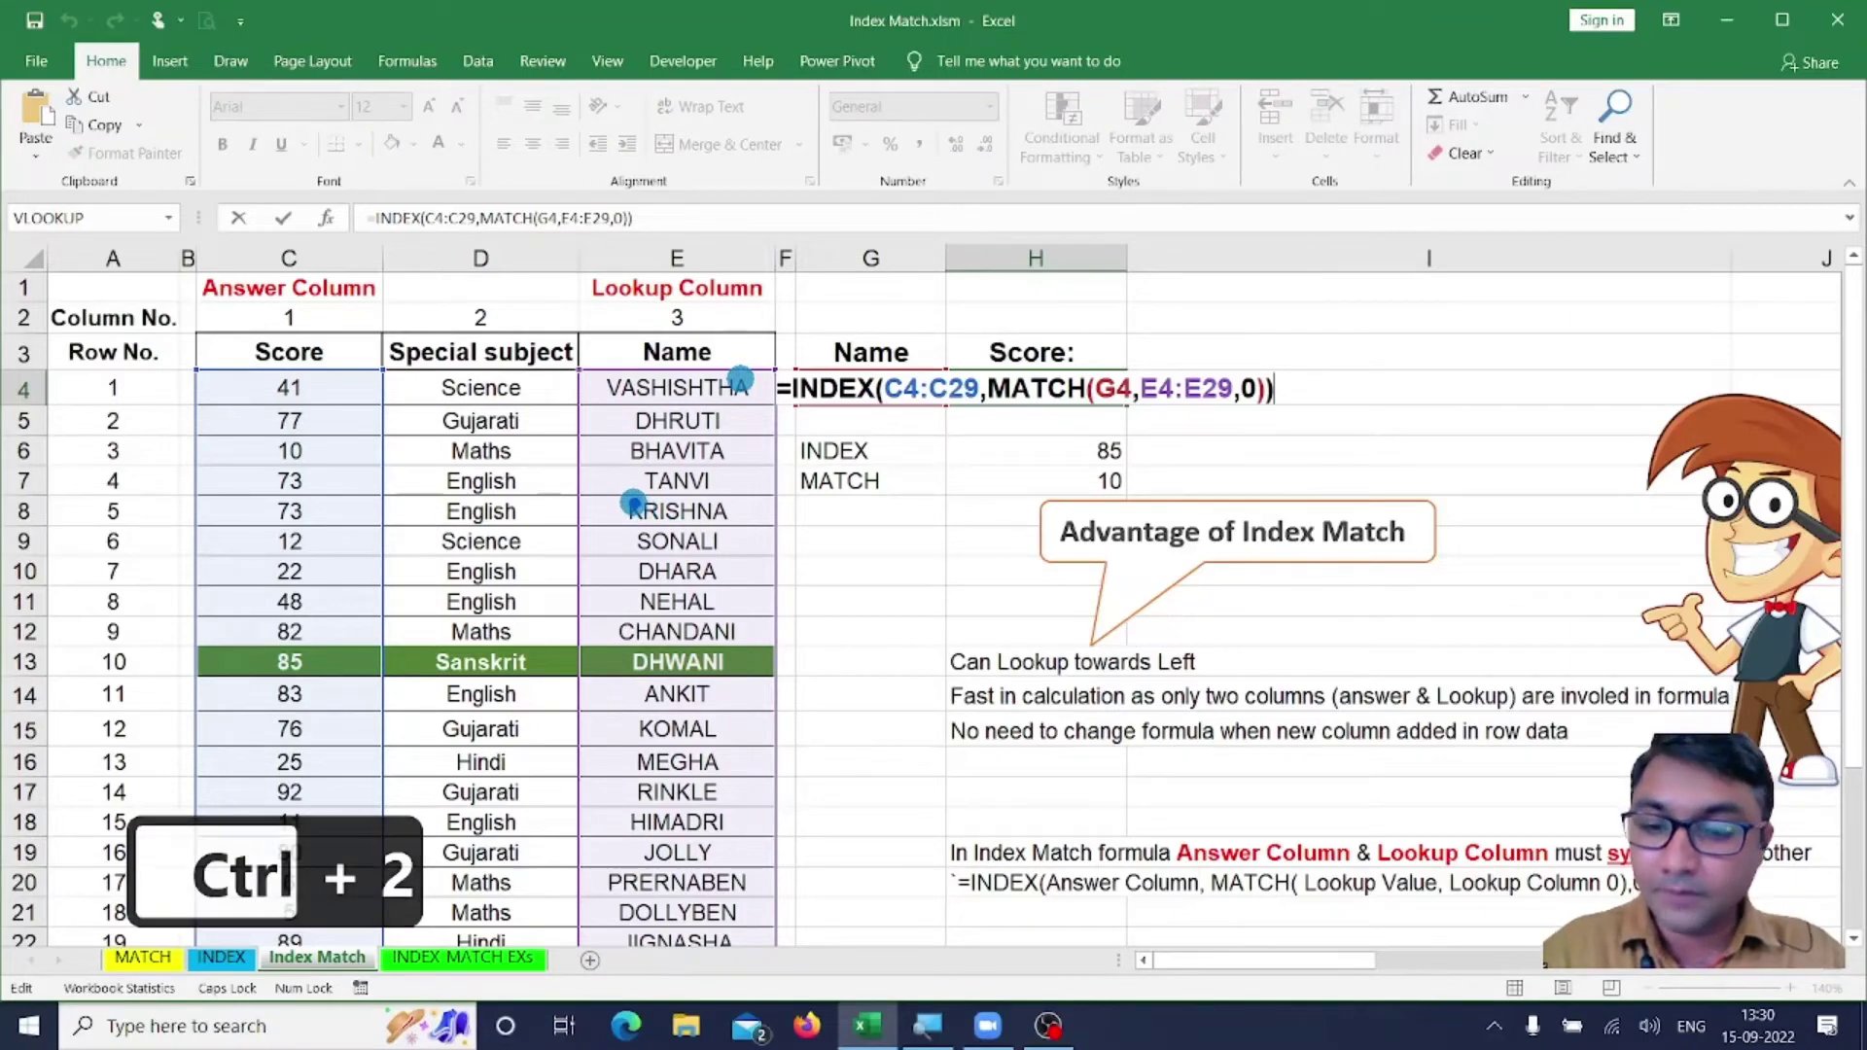
key("t")
left_click_drag(635, 511, 634, 598)
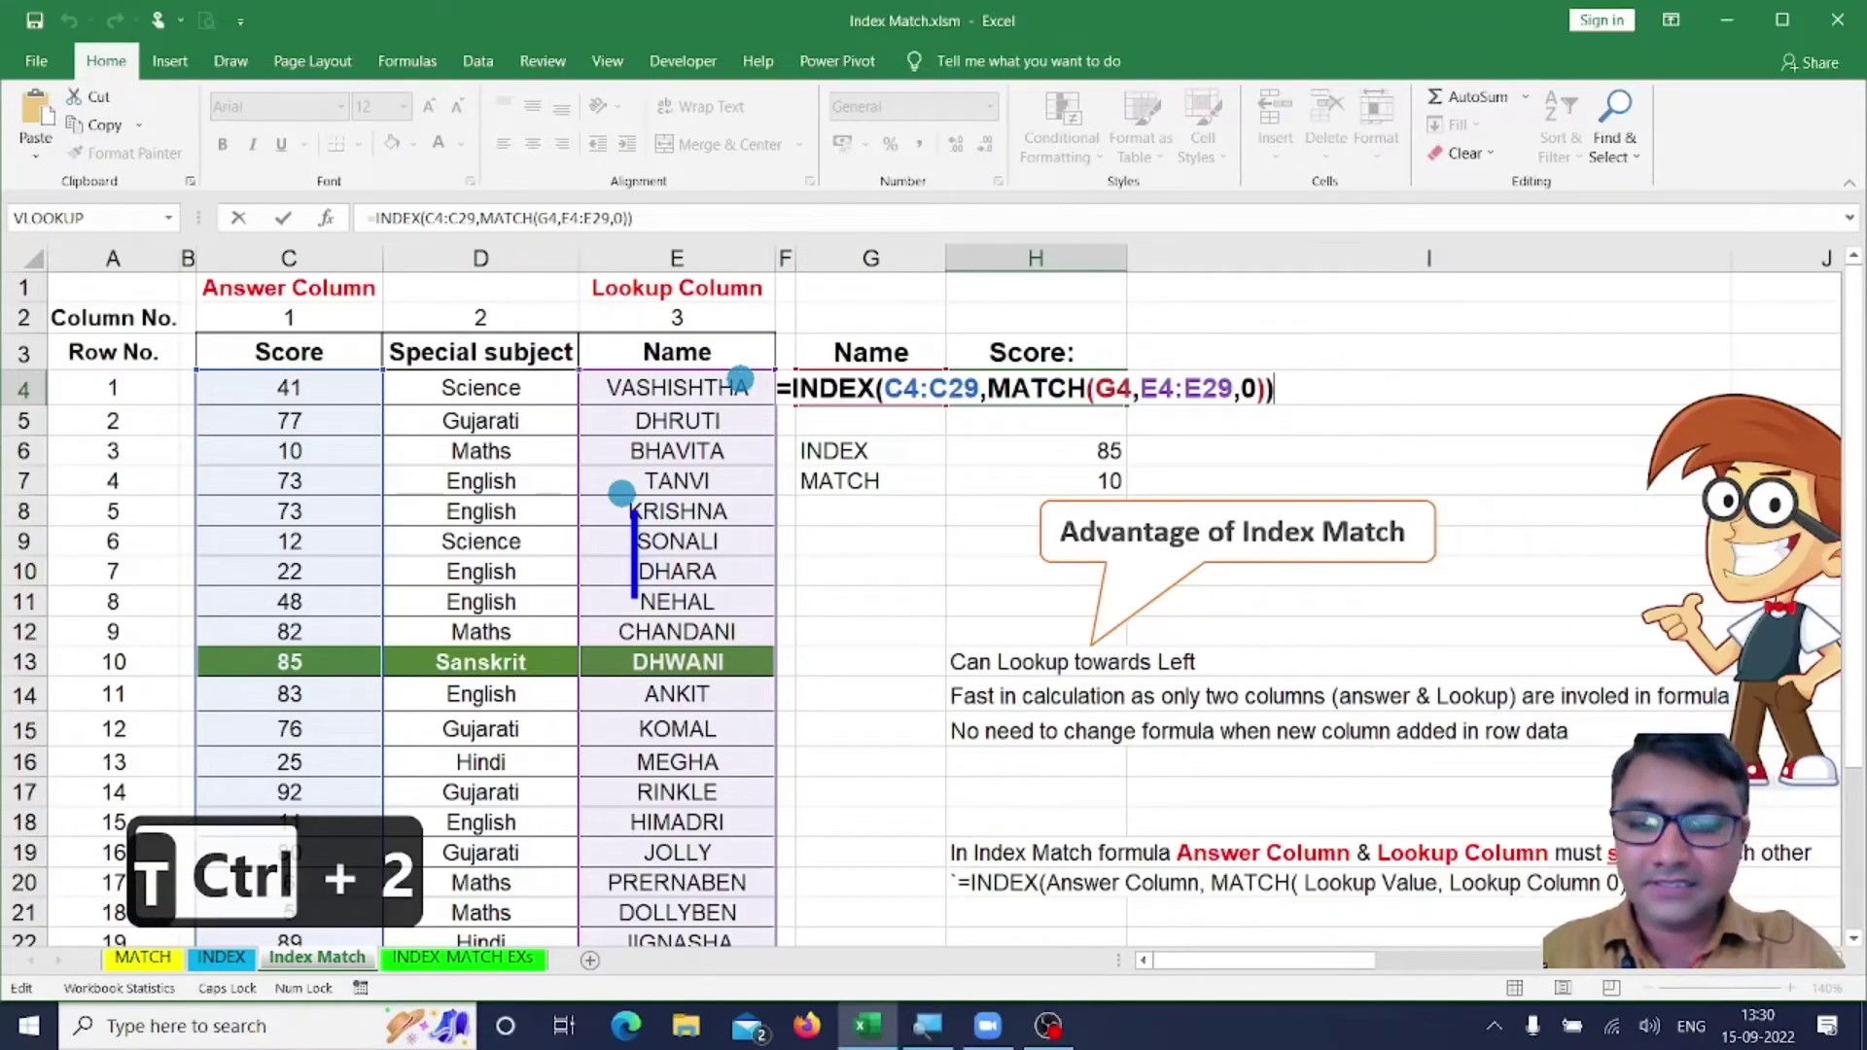
type("OOKUP")
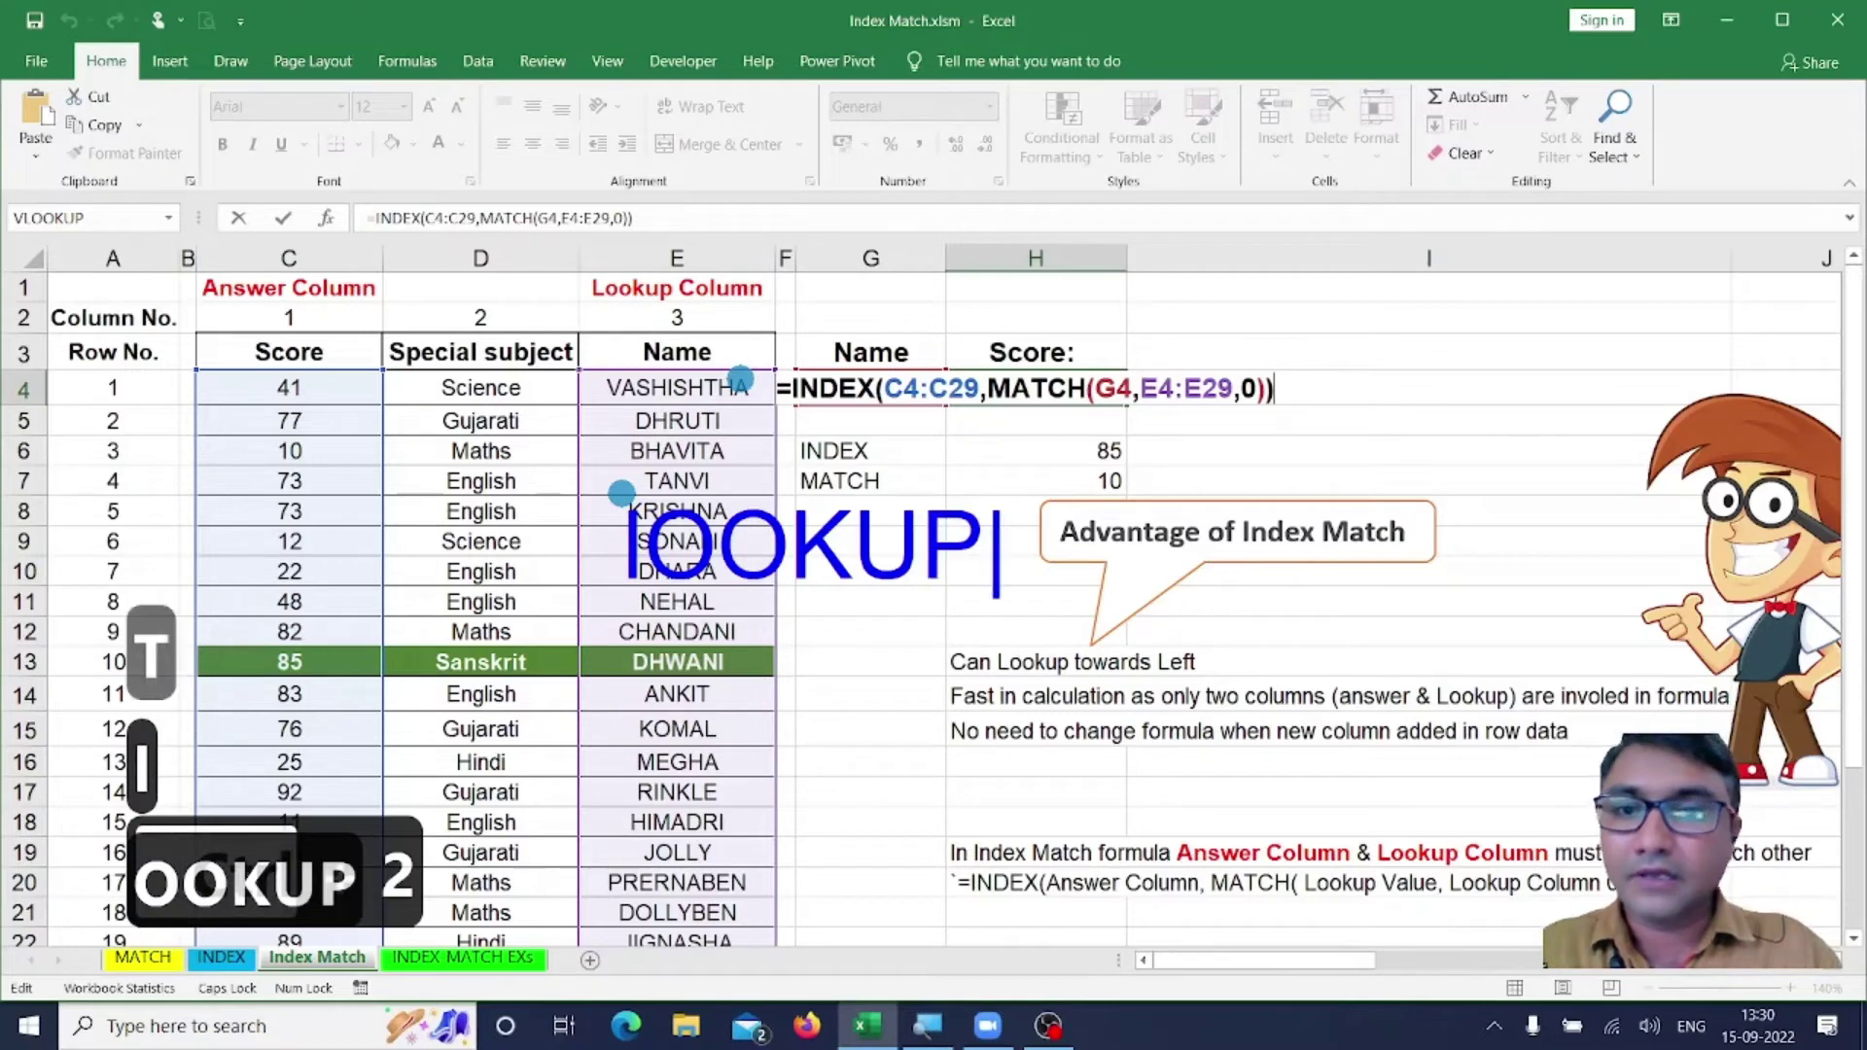
left_click(873, 496)
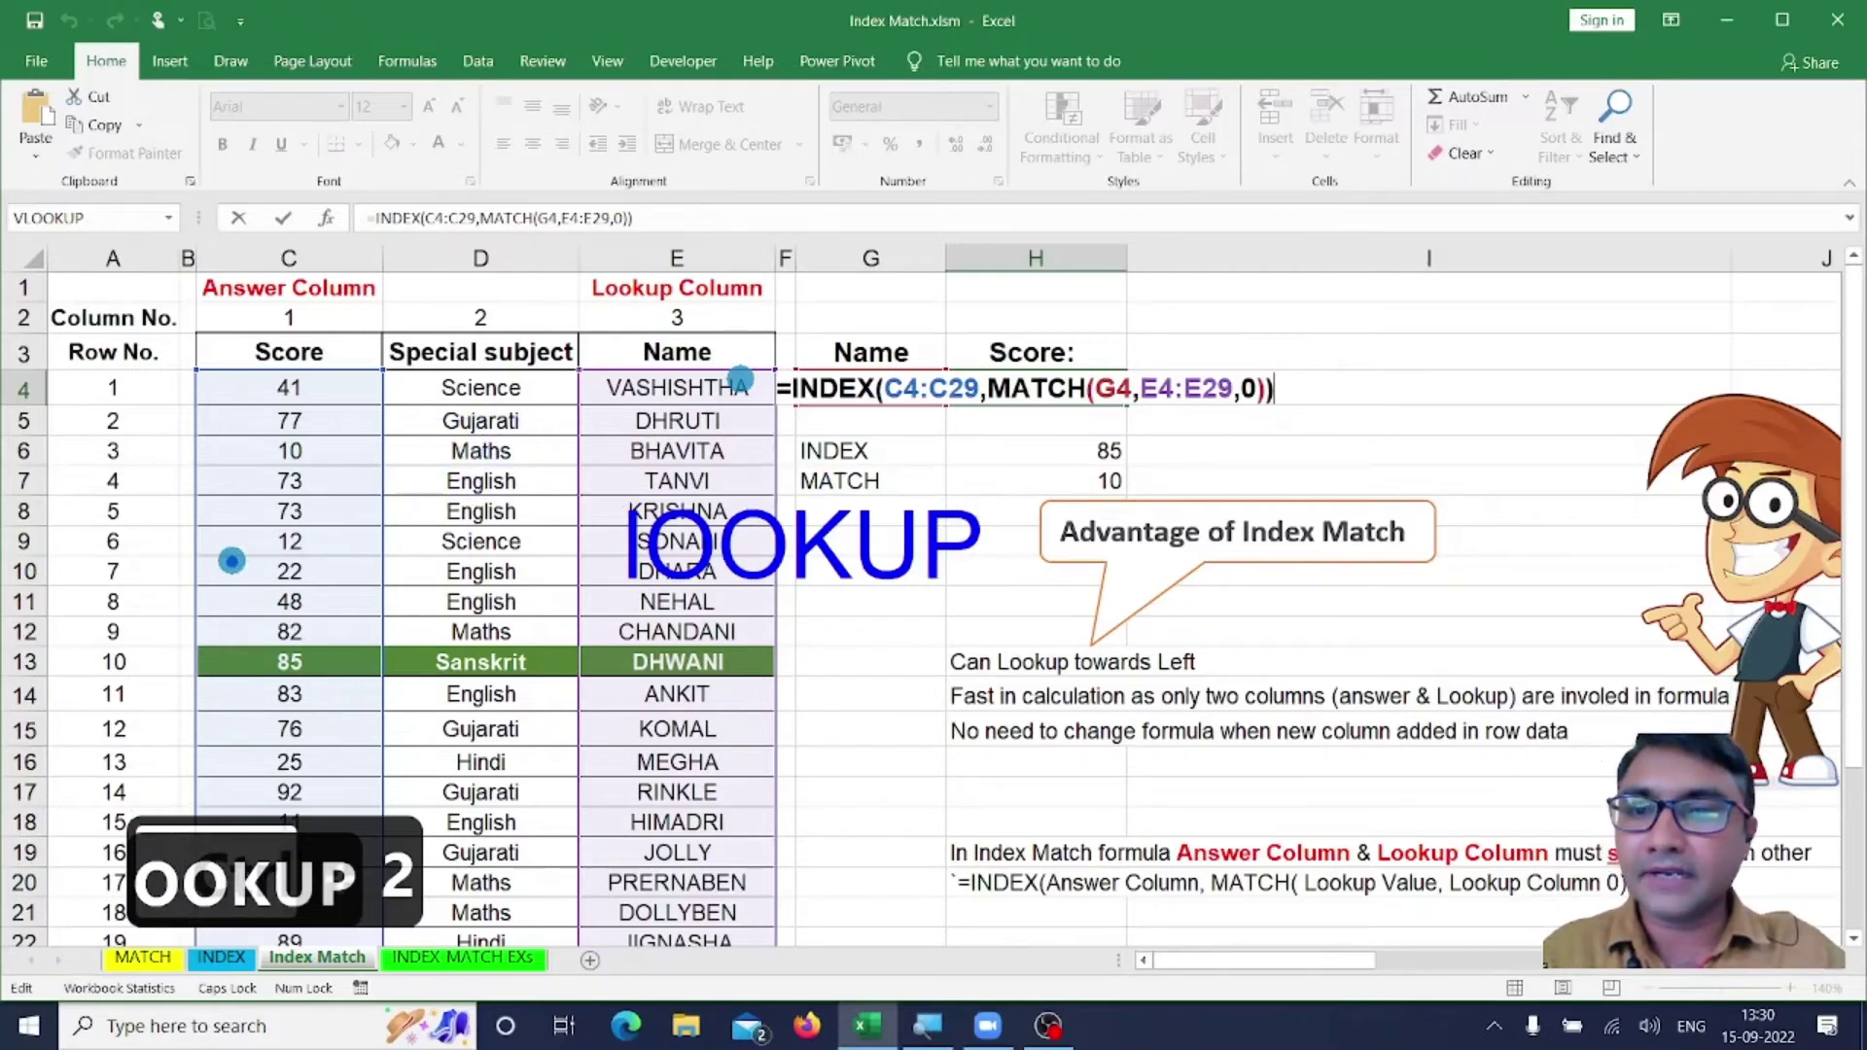
Annotate the Score column with "ANS", clear the annotations and close the H4 formula without changing it.
key("ctrl+2")
type("t")
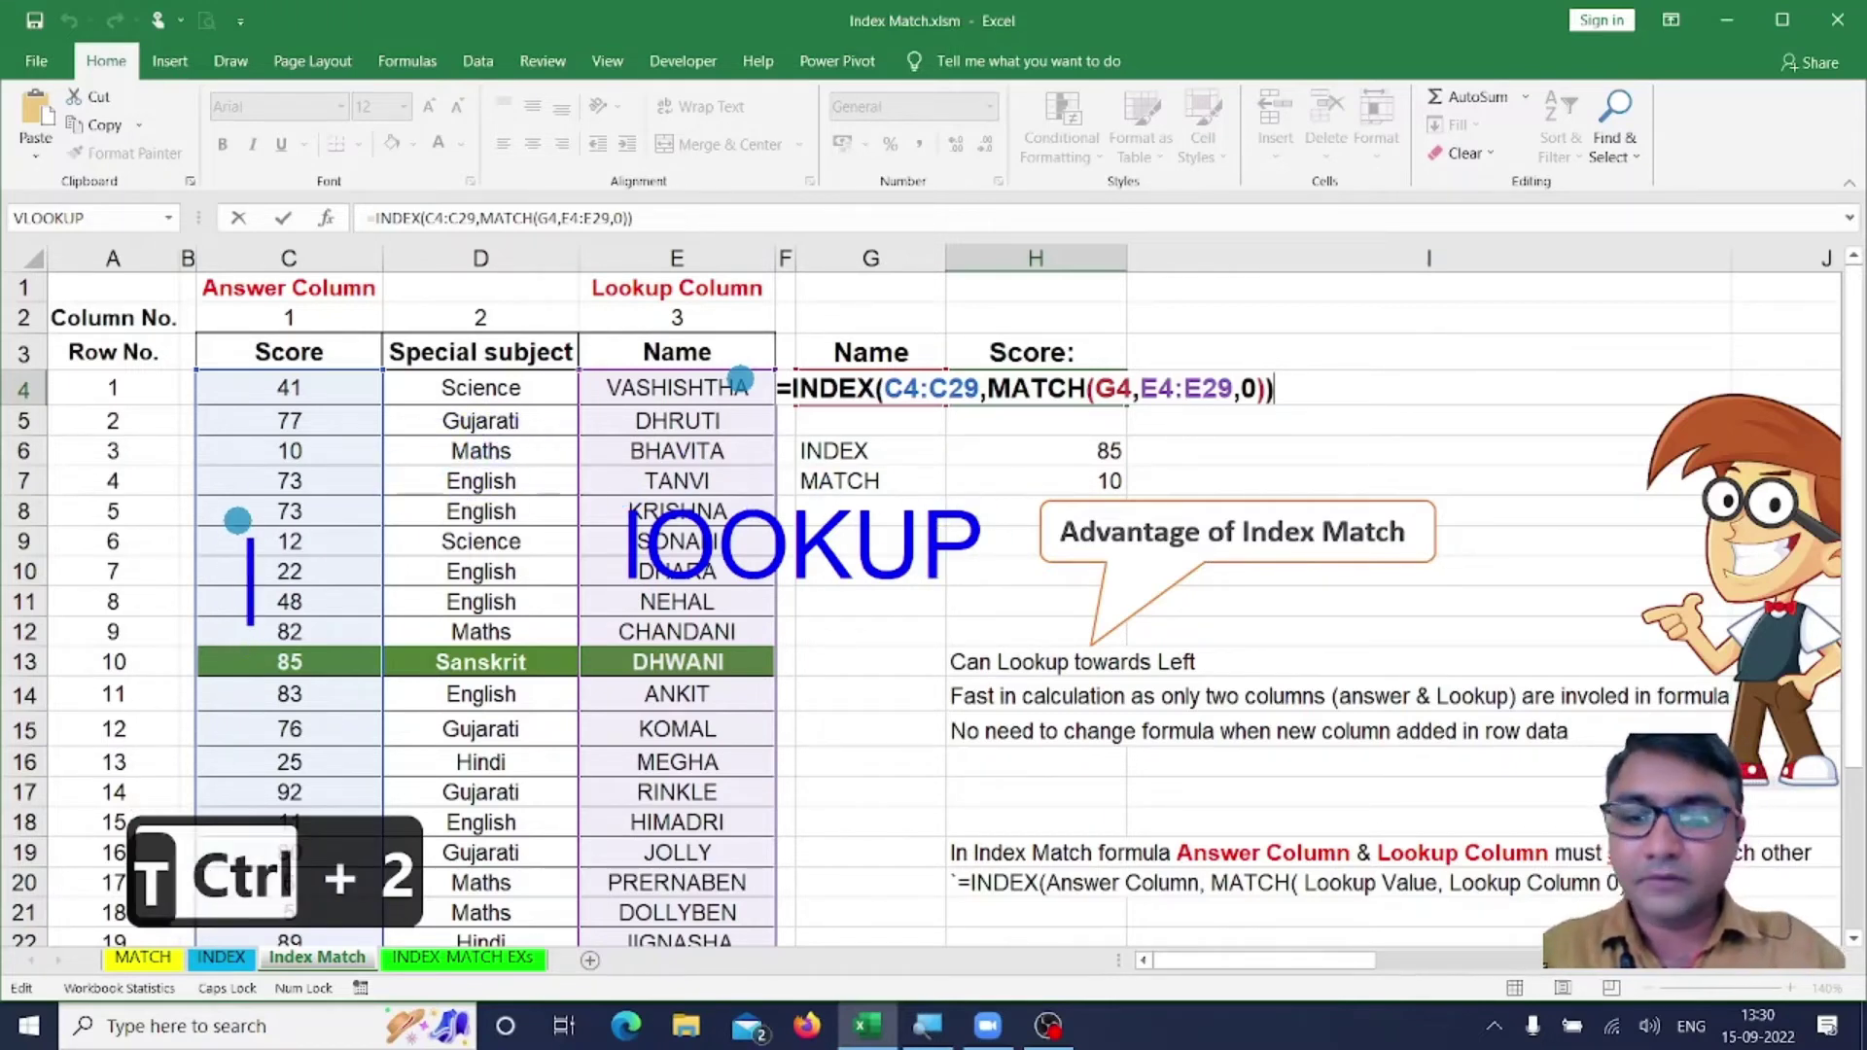
type("ANS")
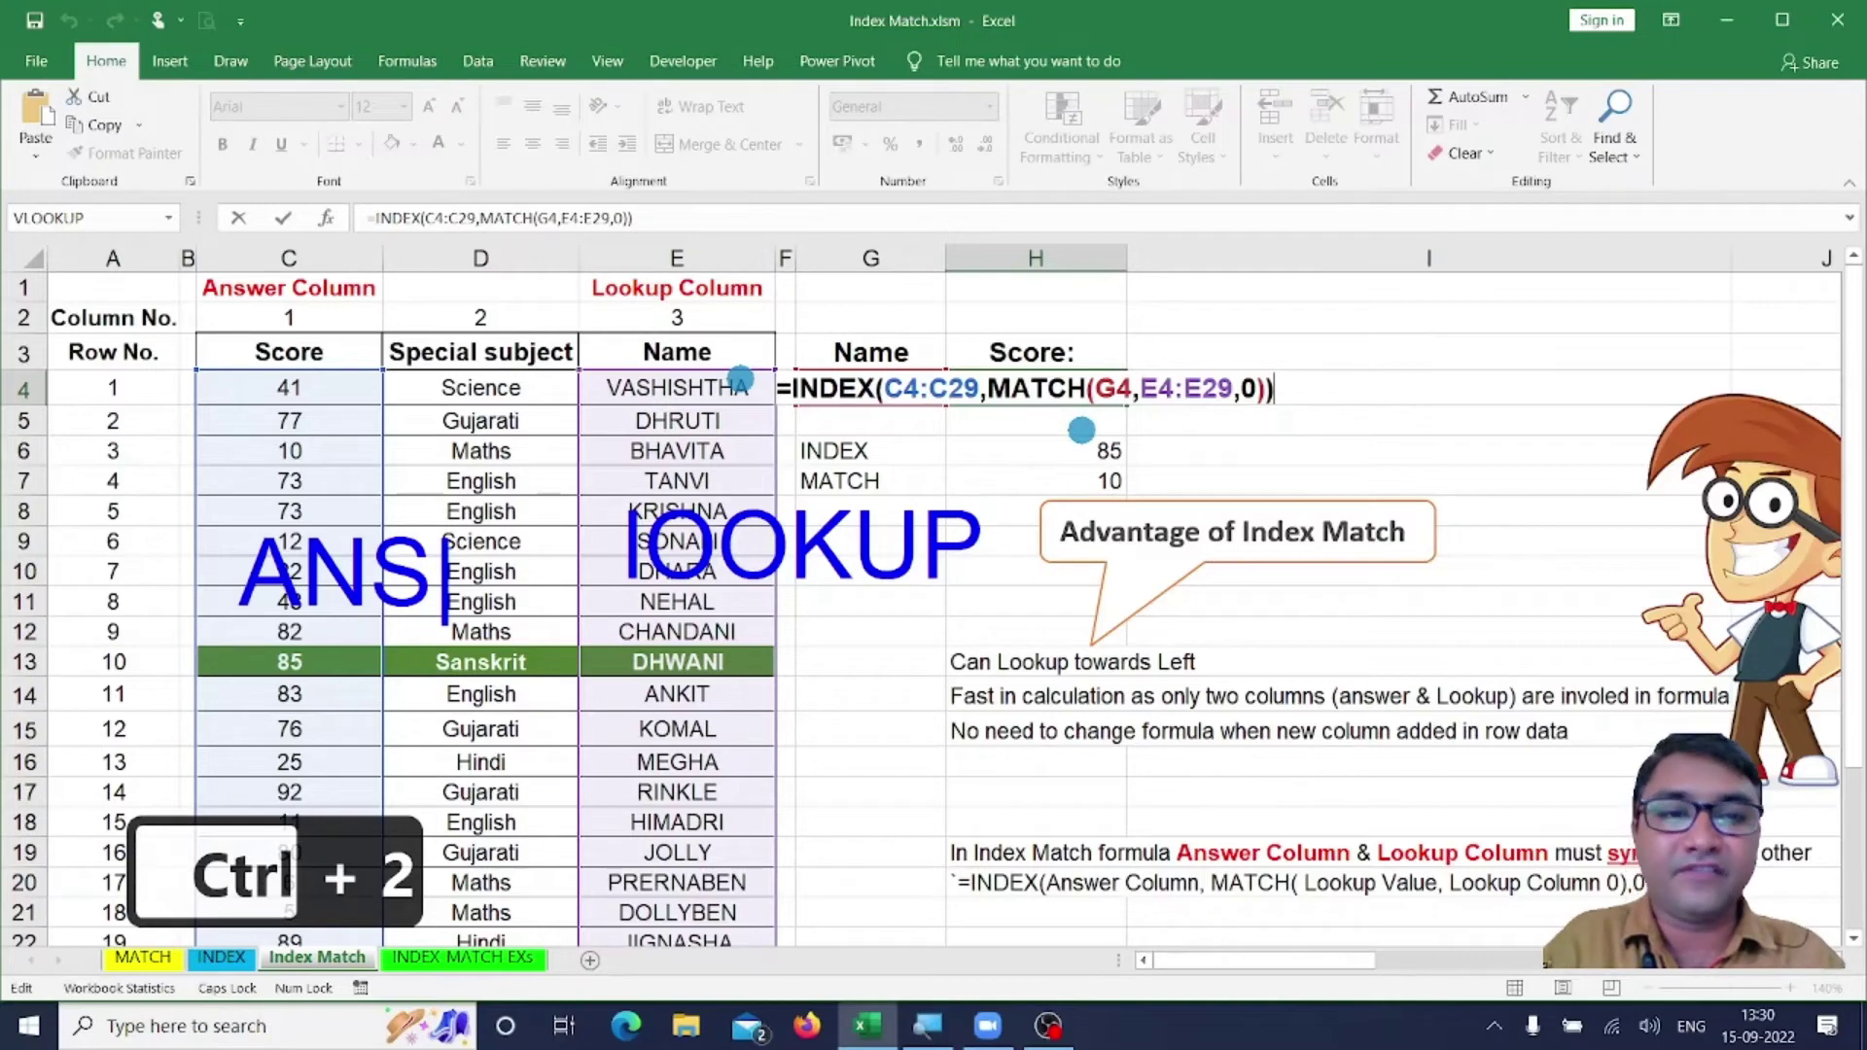
key("Escape")
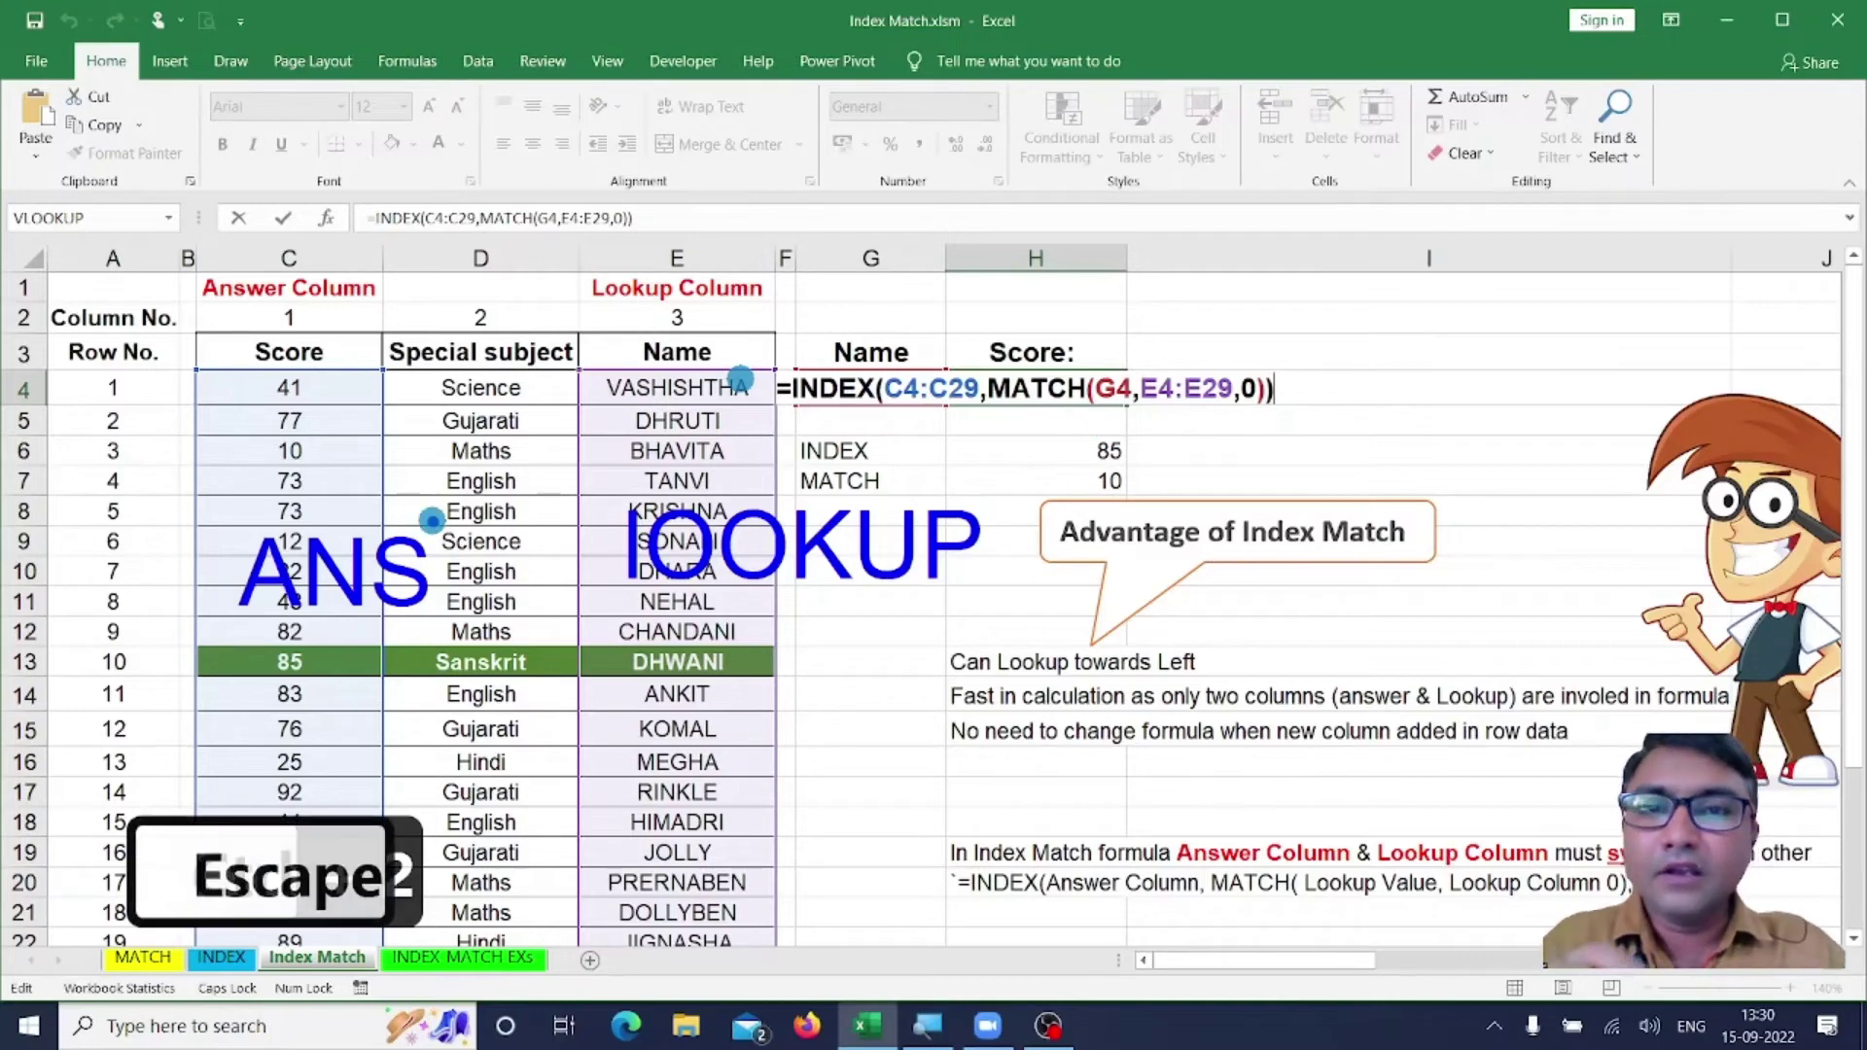
key("Escape")
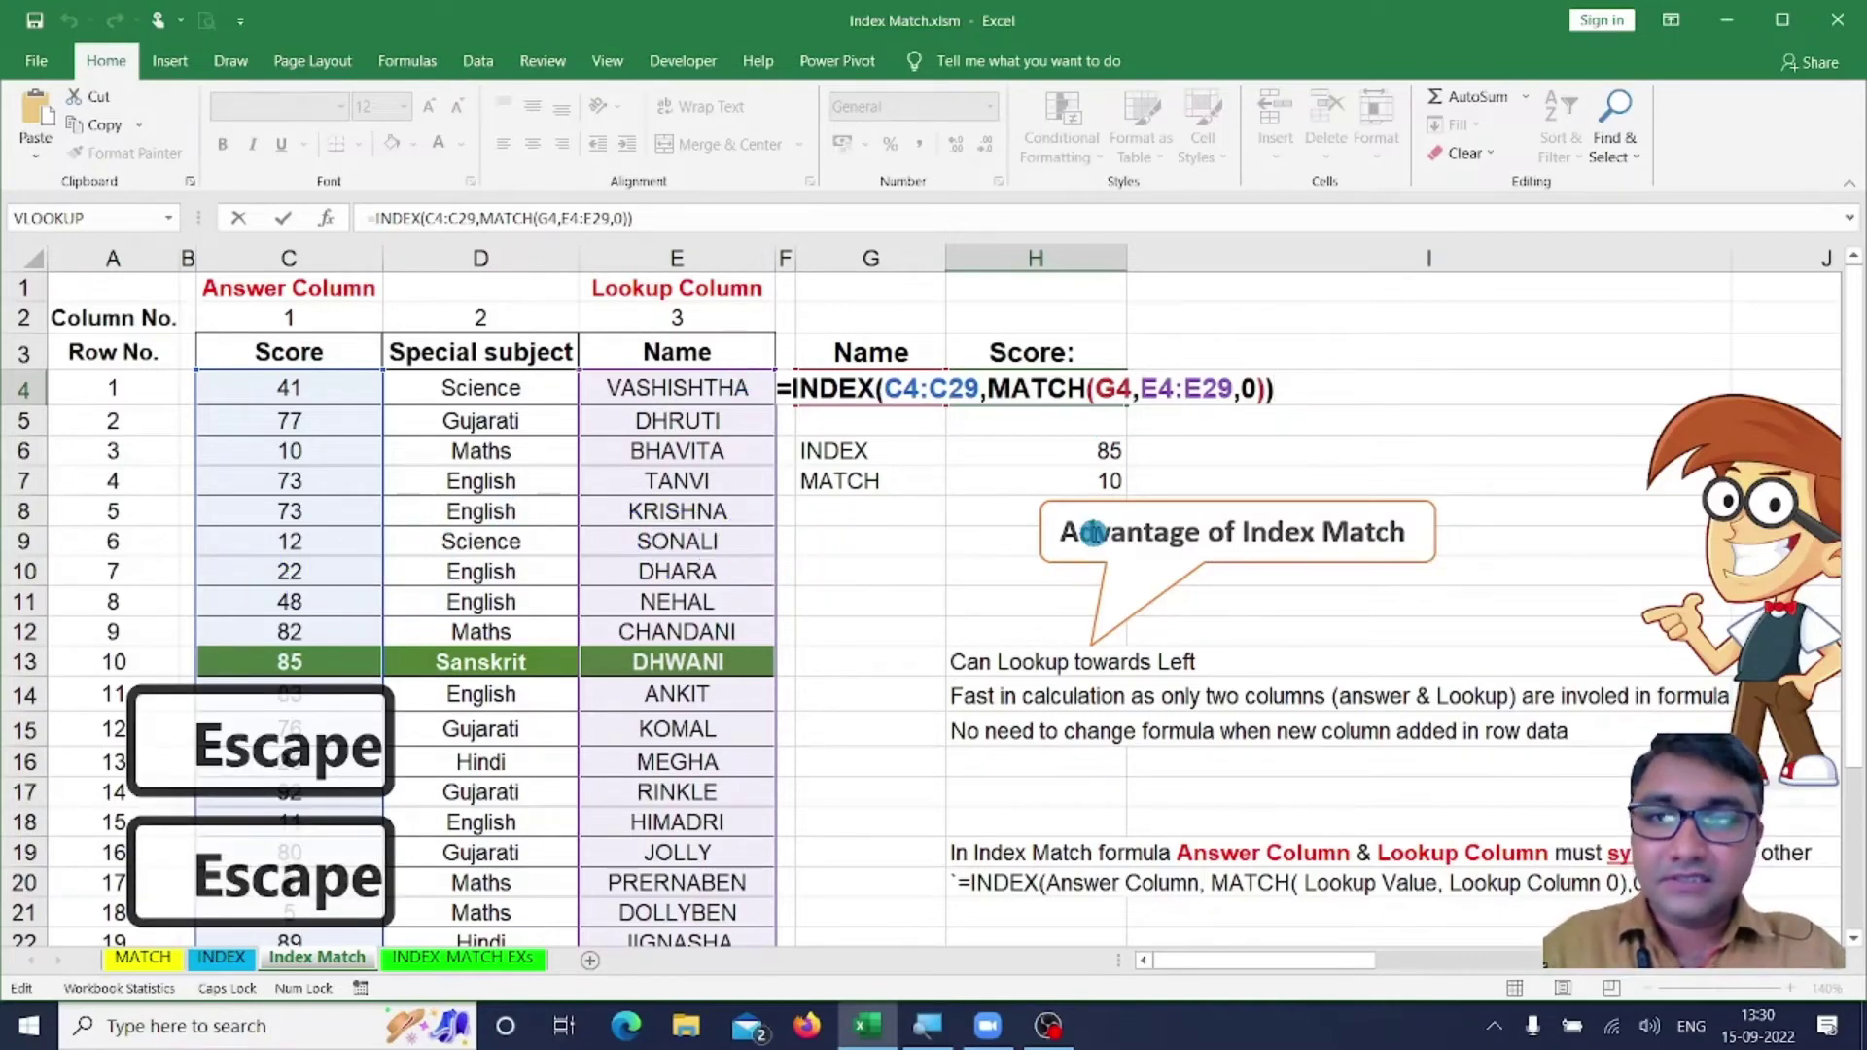
key("Return")
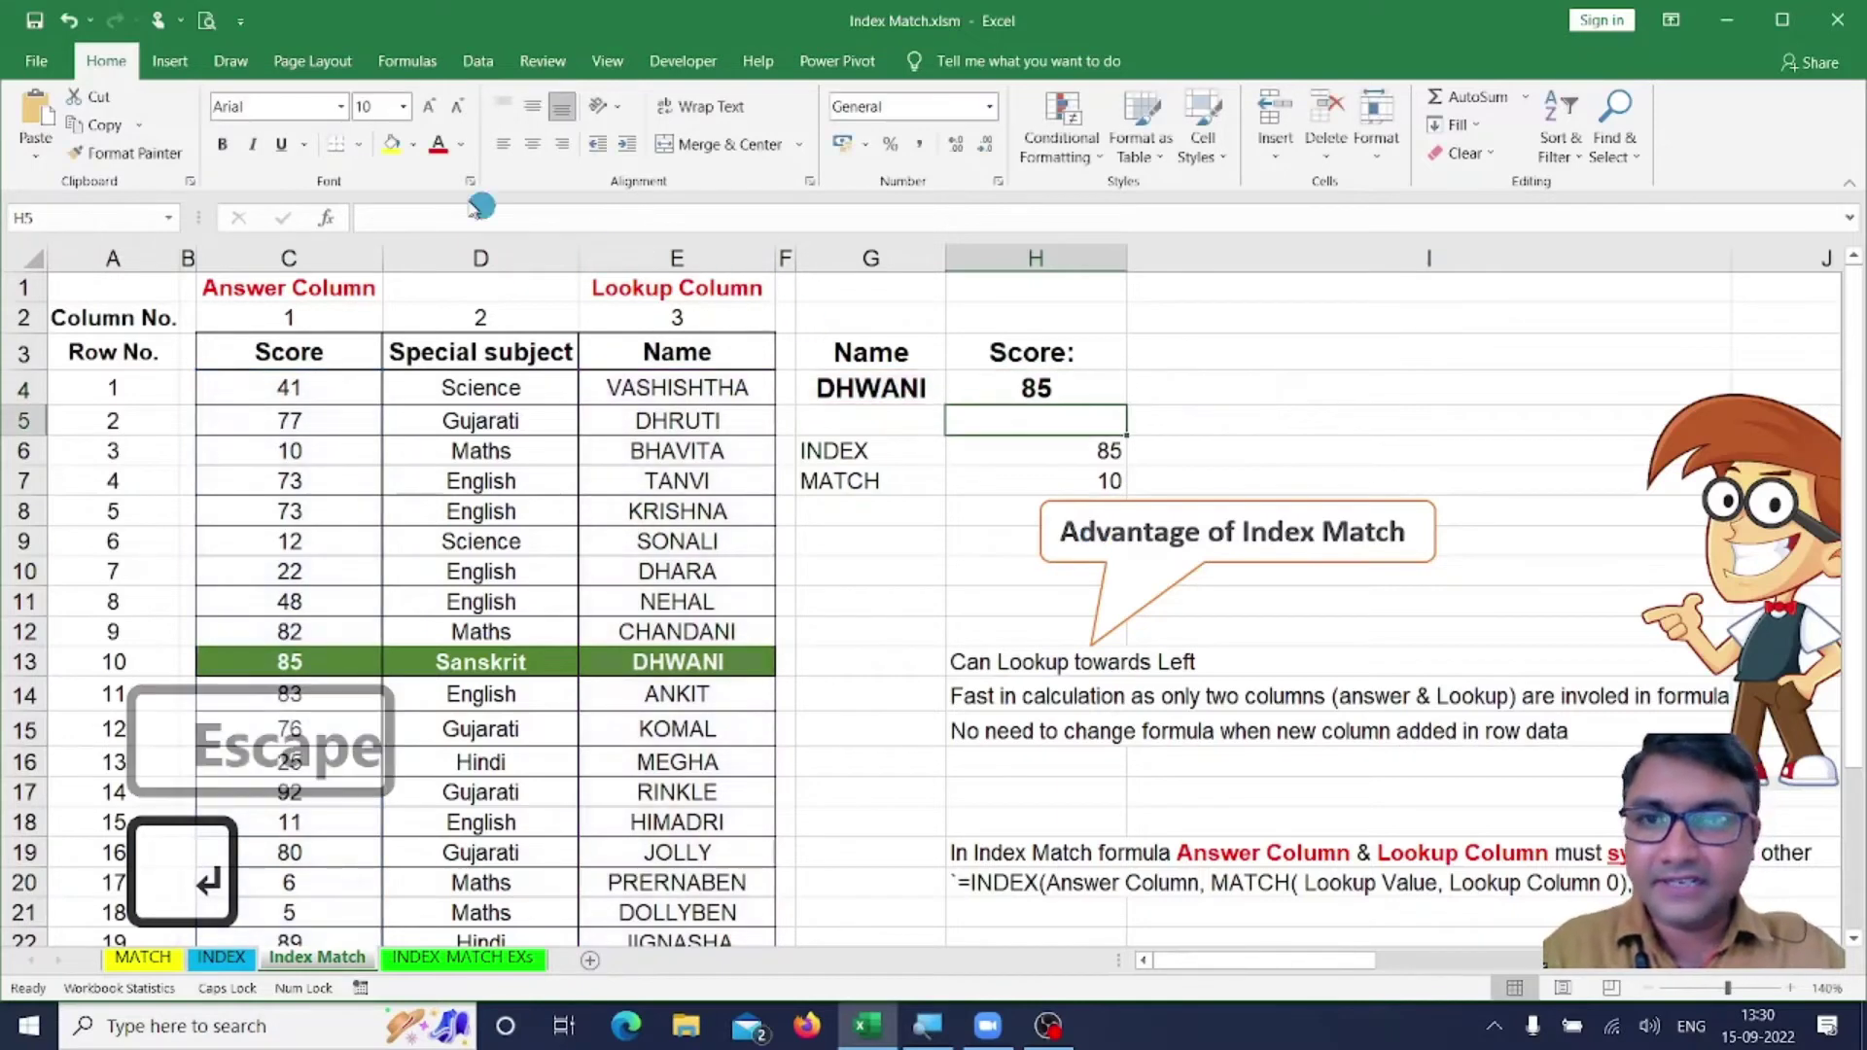
Insert a blank column before the Special subject column and select the shifted INDEX-MATCH formula cell I4.
right_click(455, 258)
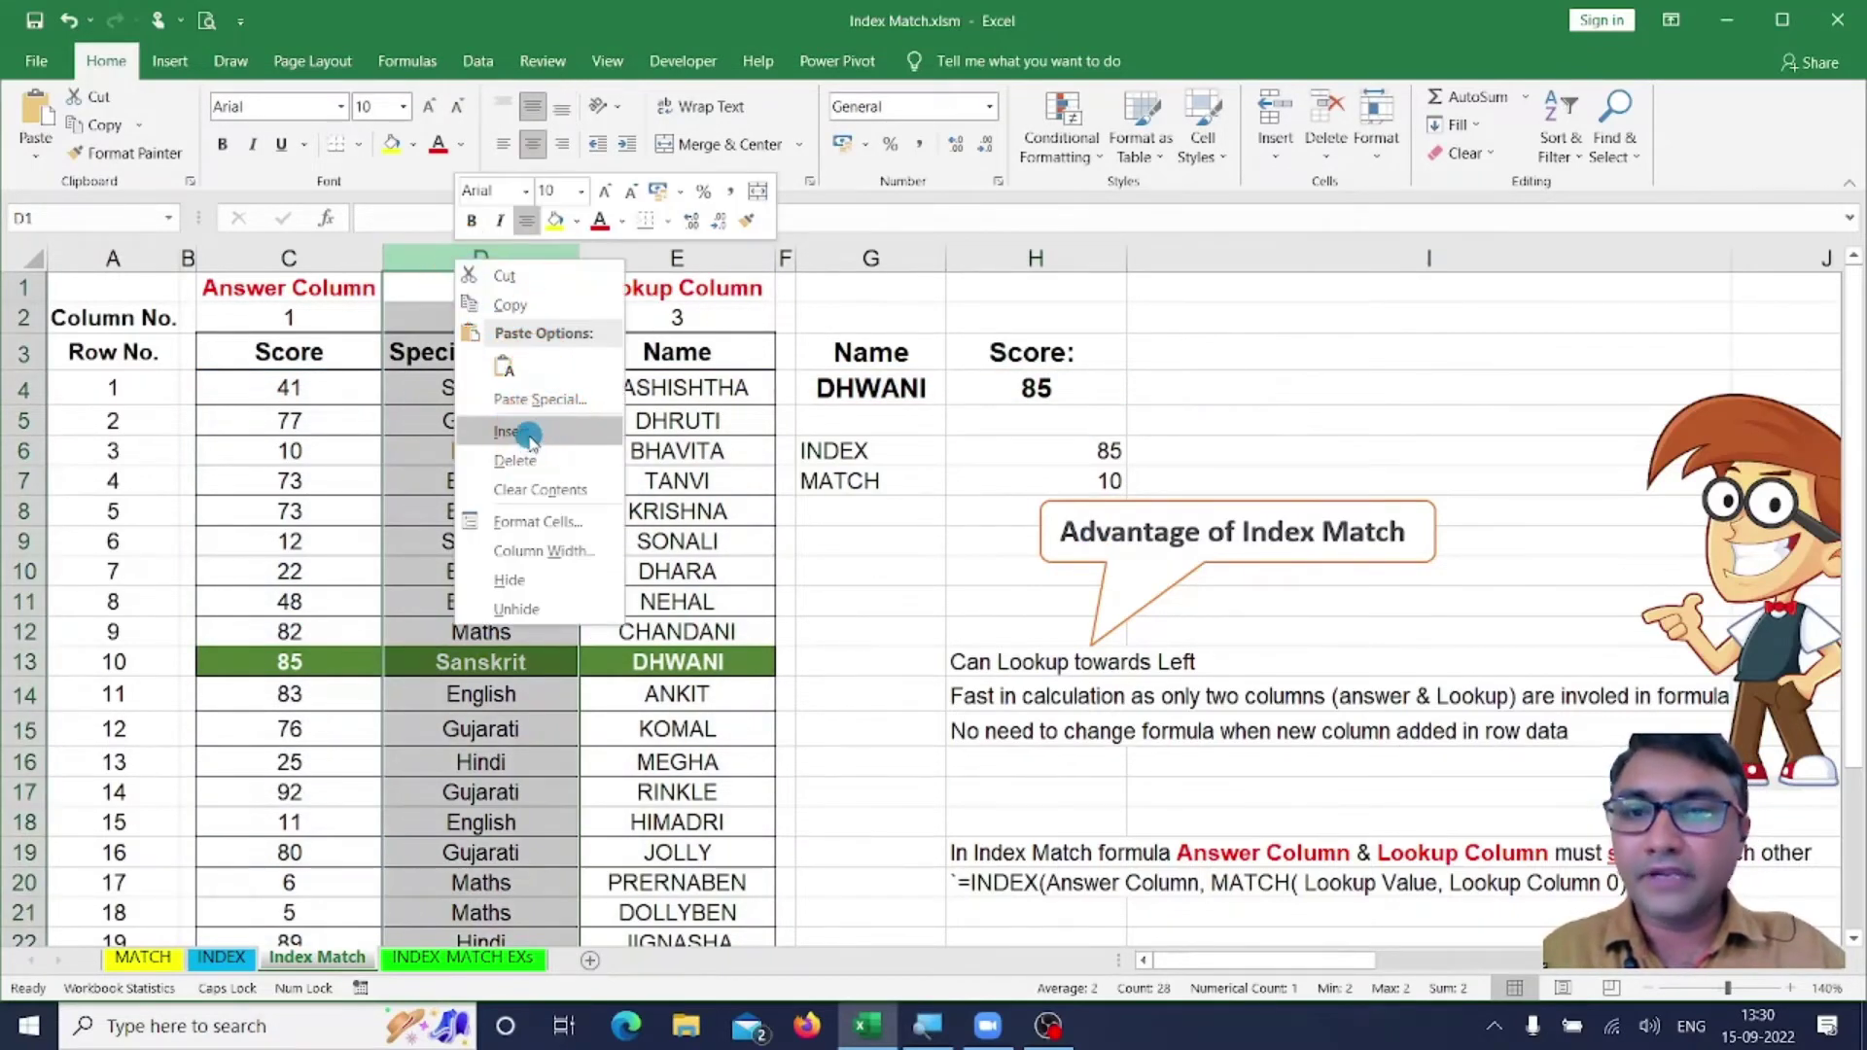
left_click(527, 434)
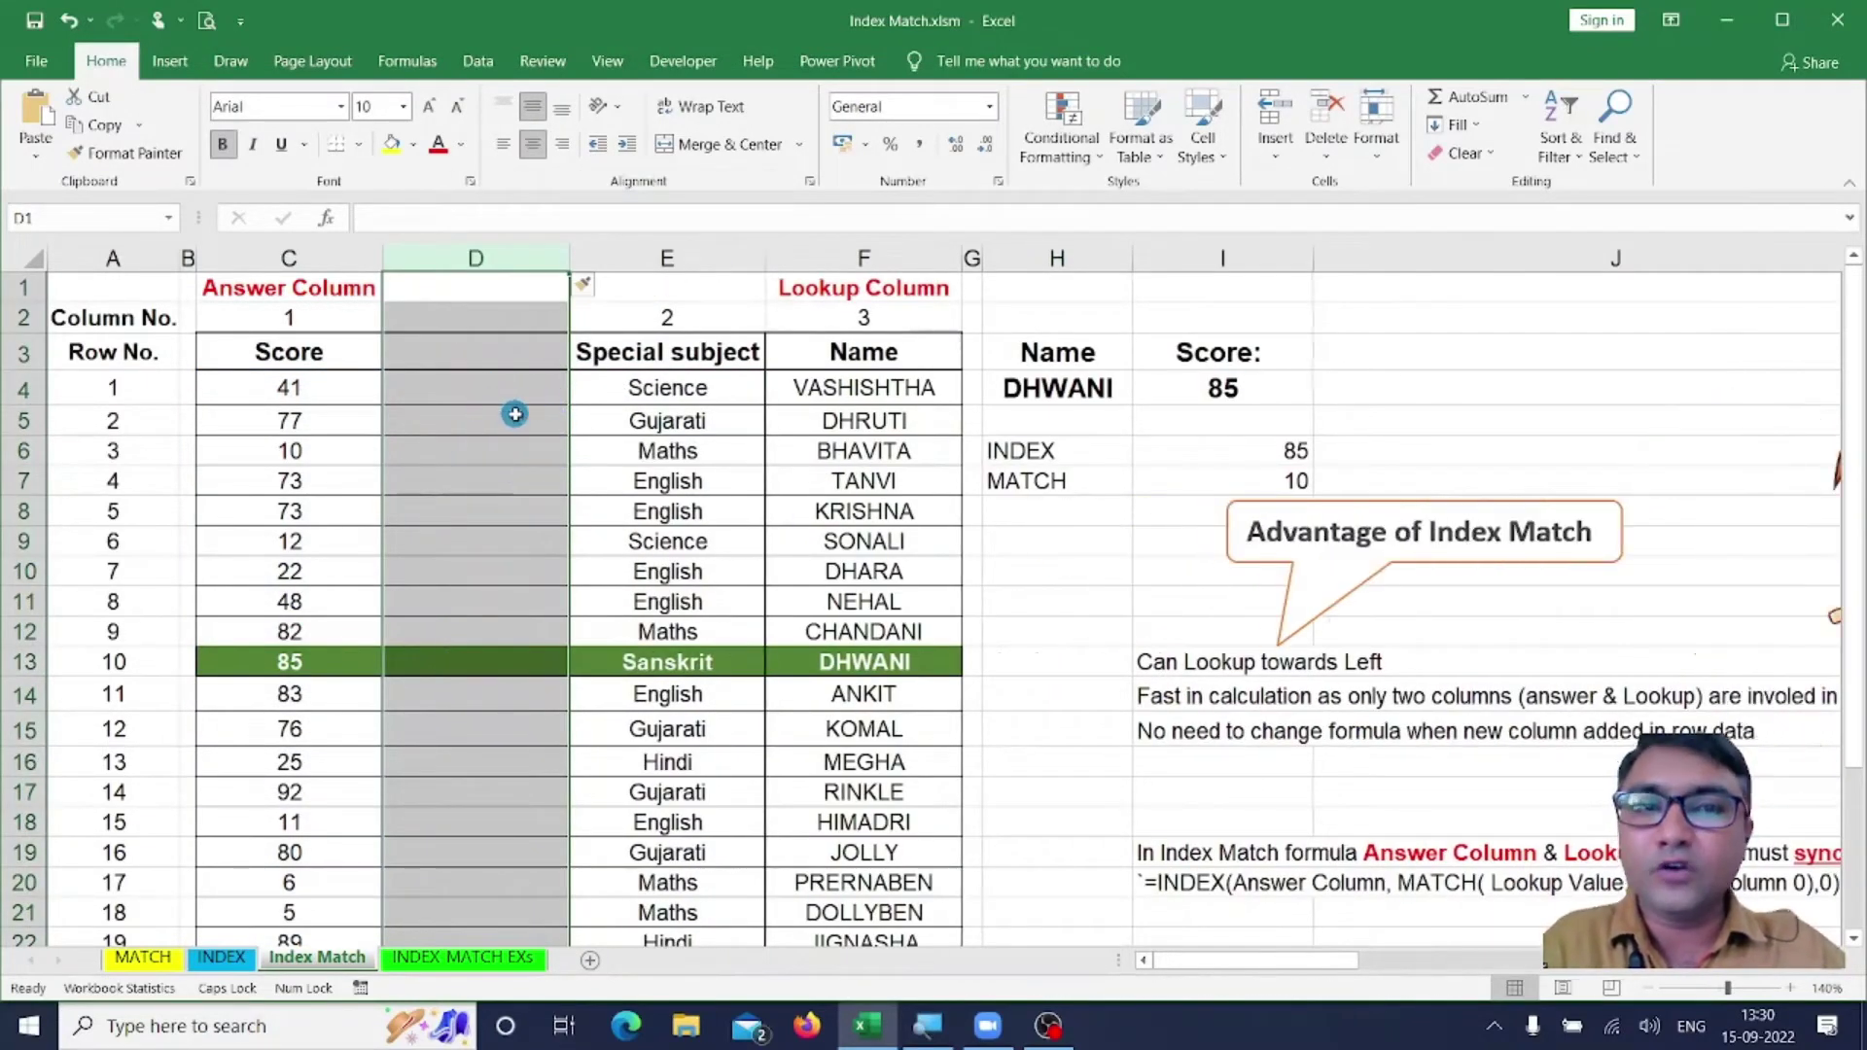
left_click(1216, 389)
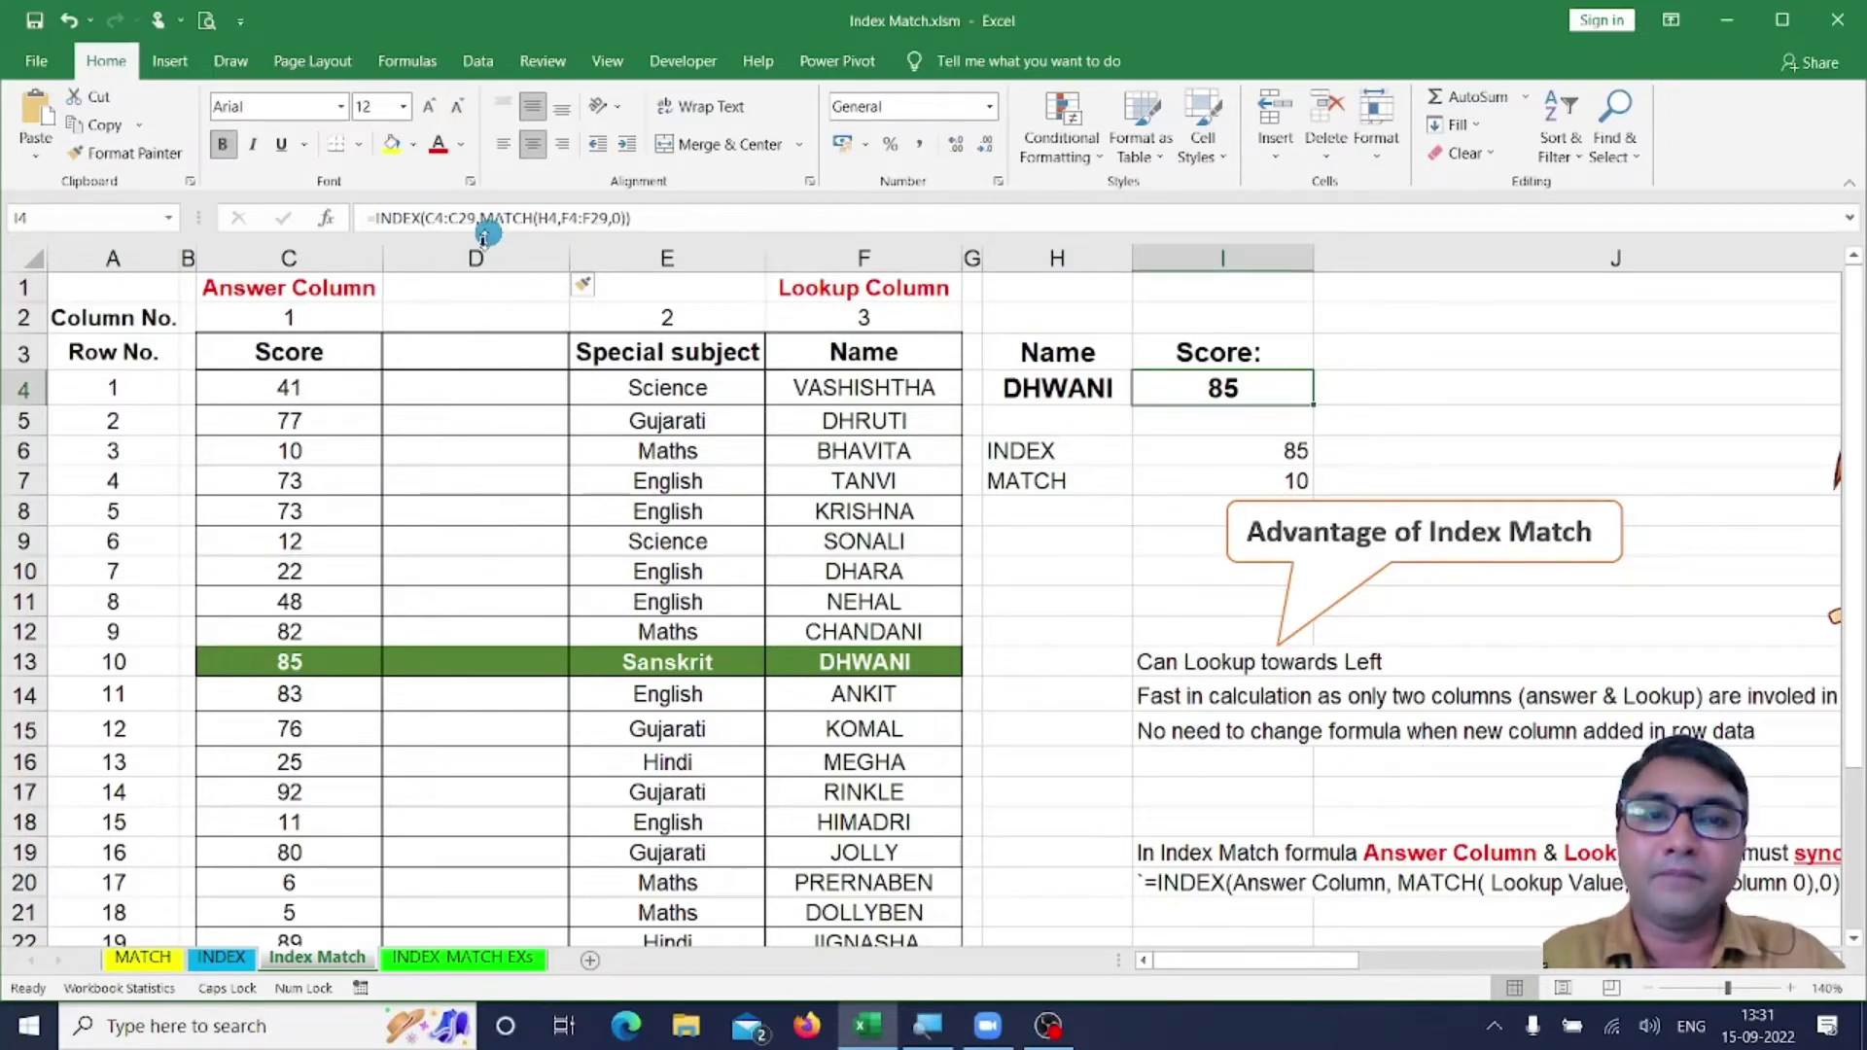
Test the shifted formula by changing the lookup name in H4 to the one in F16.
left_click(1059, 390)
left_click(1144, 393)
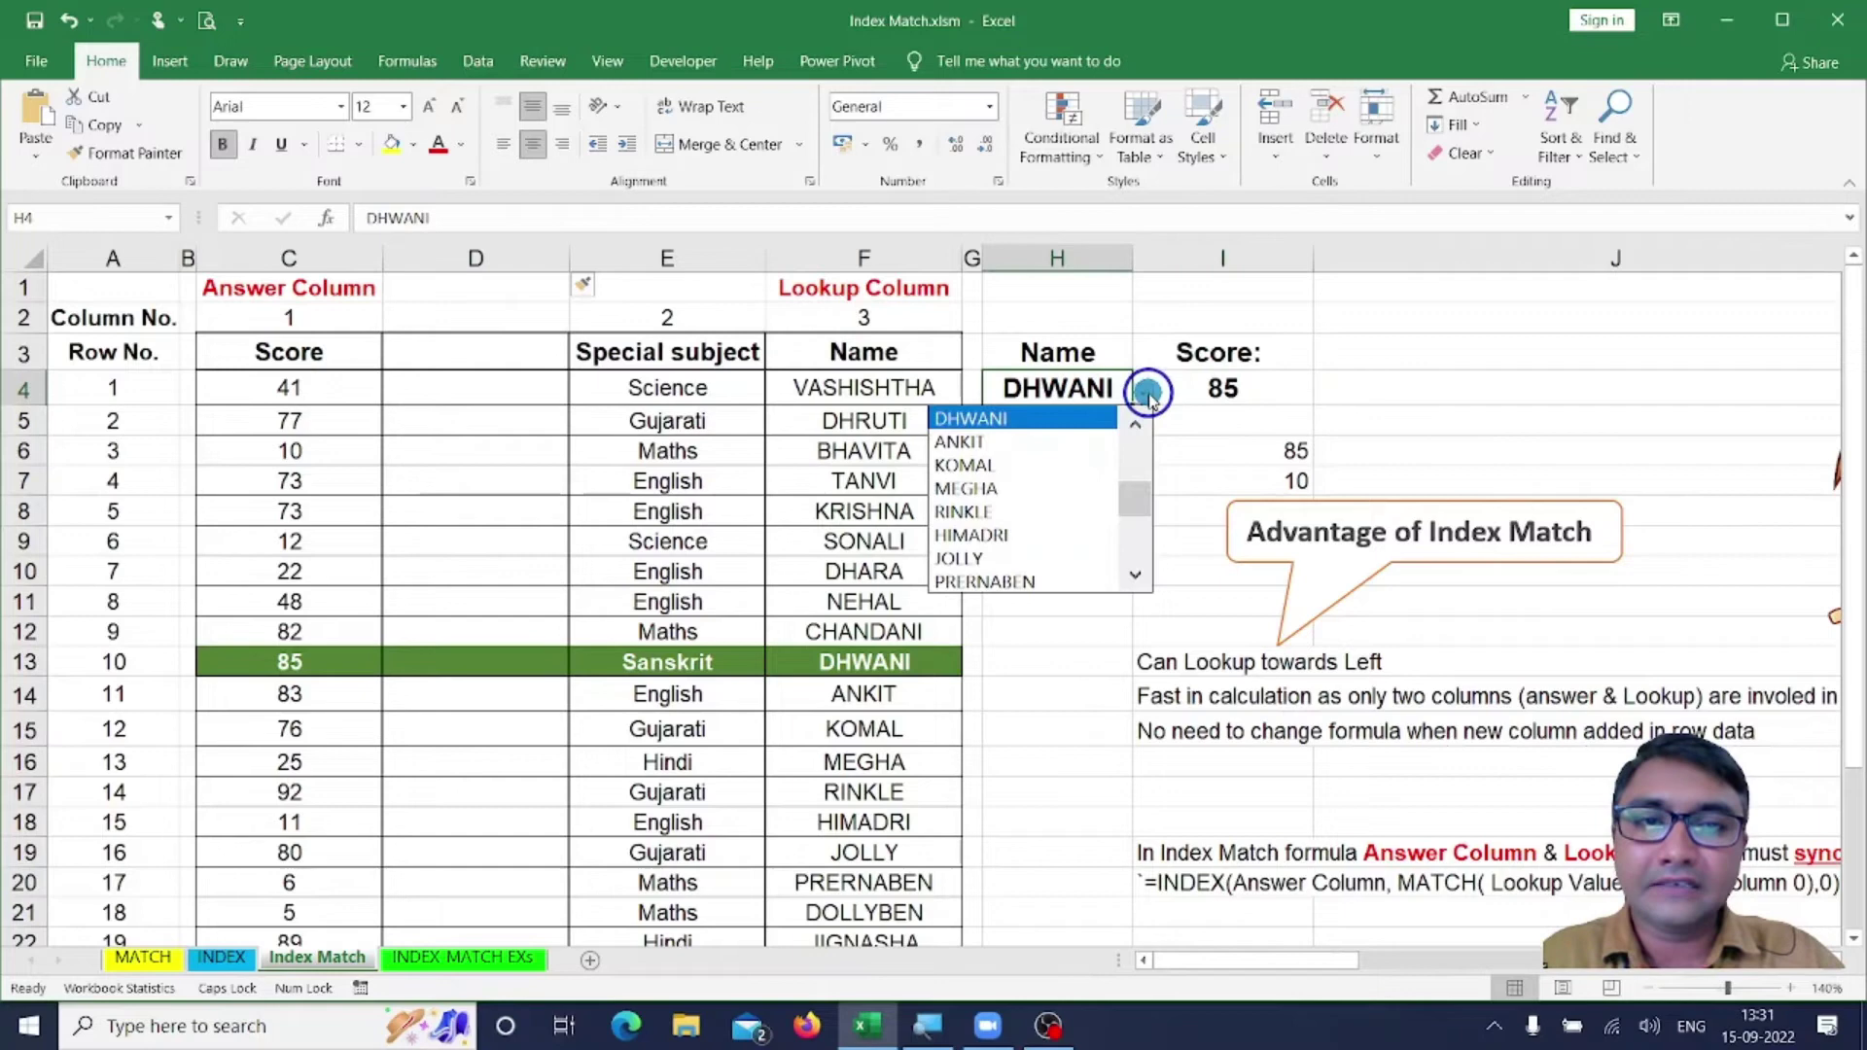
left_click(1033, 490)
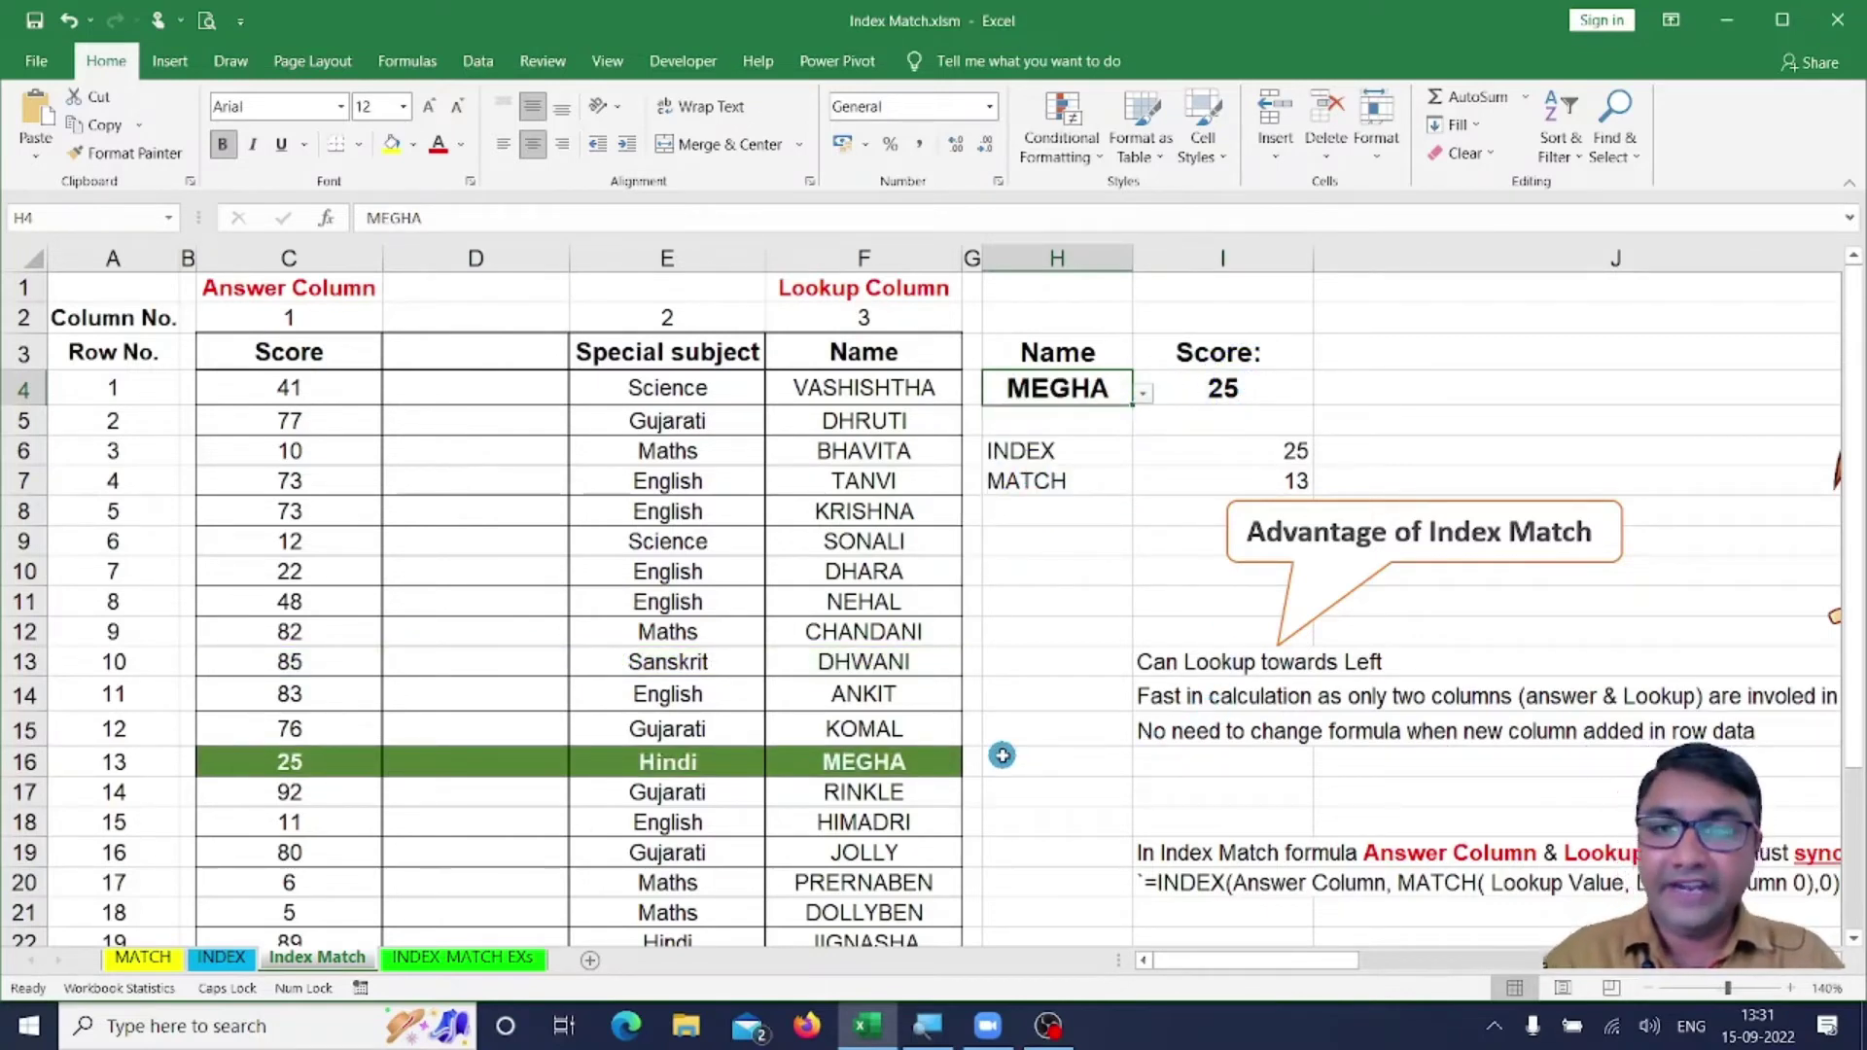
Switch to the INDEX-MATCH EXs sheet, select the data range B10:F22 and outline it with a temporary rectangle.
left_click(443, 959)
scroll(662, 716, "up", 1)
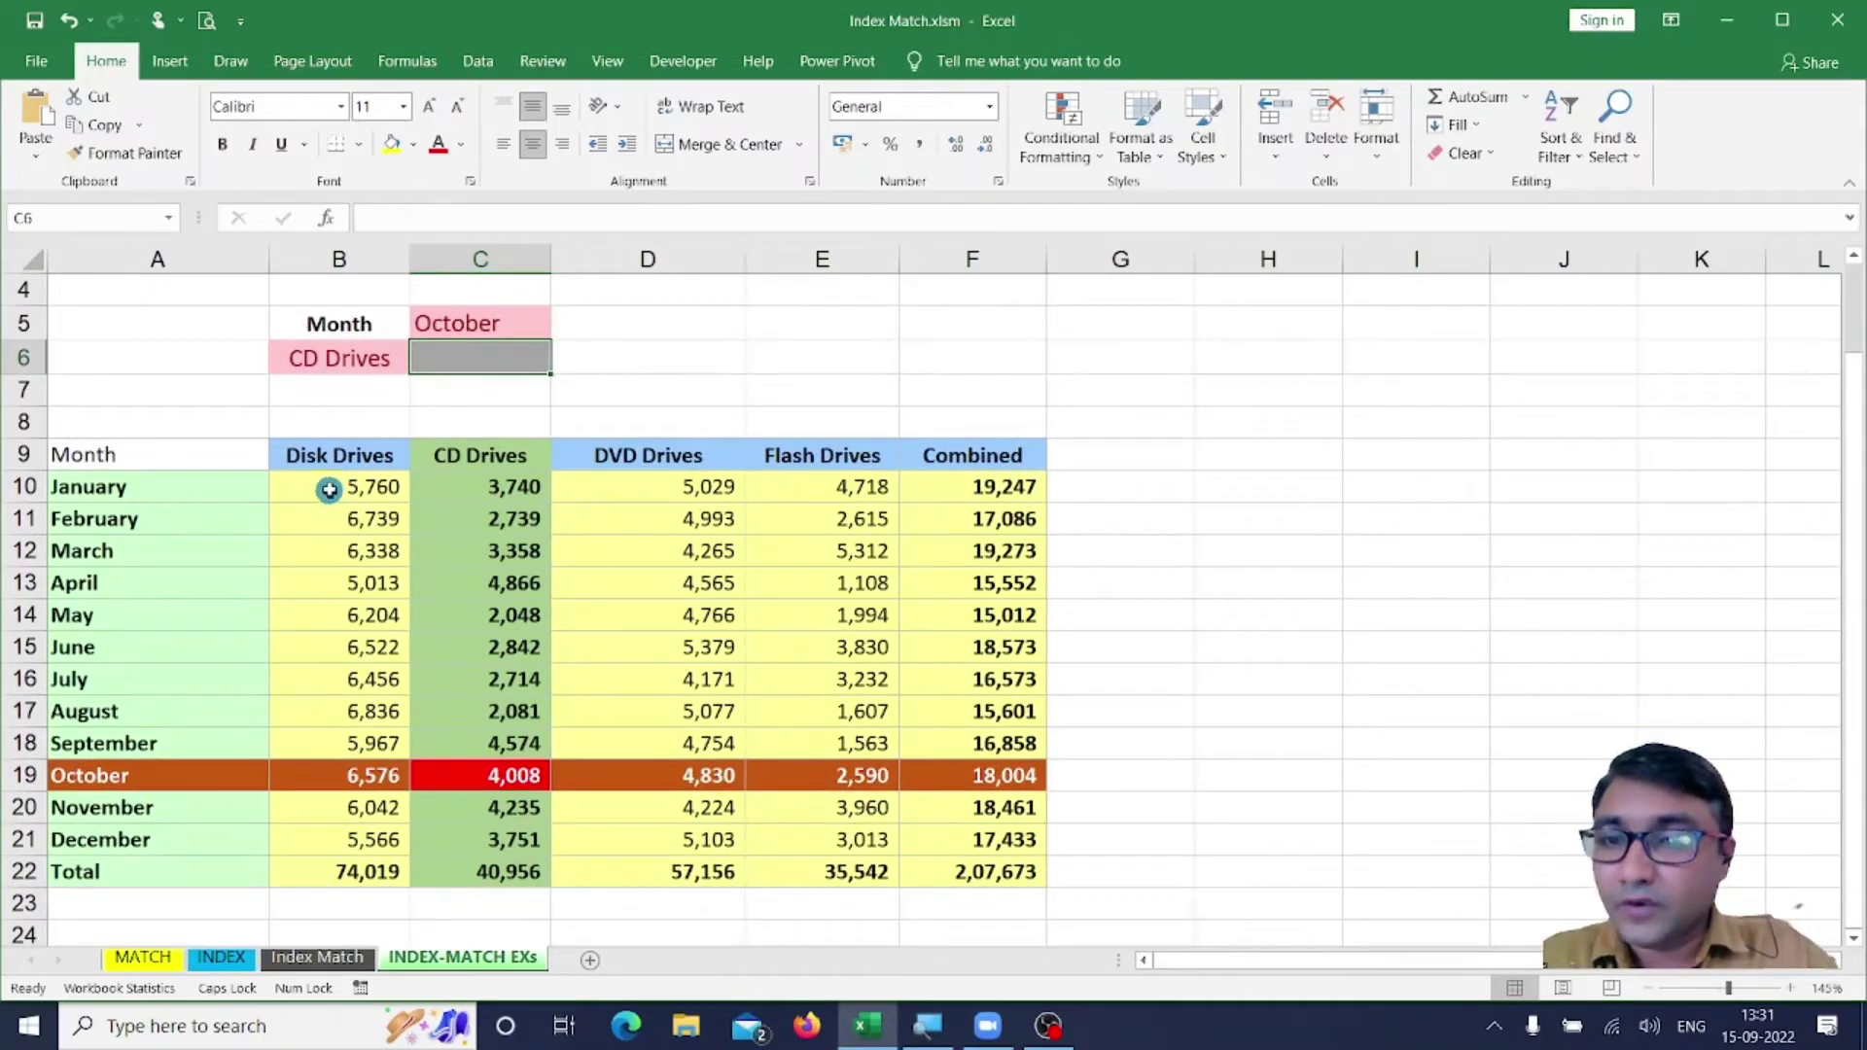
left_click_drag(329, 489, 1004, 873)
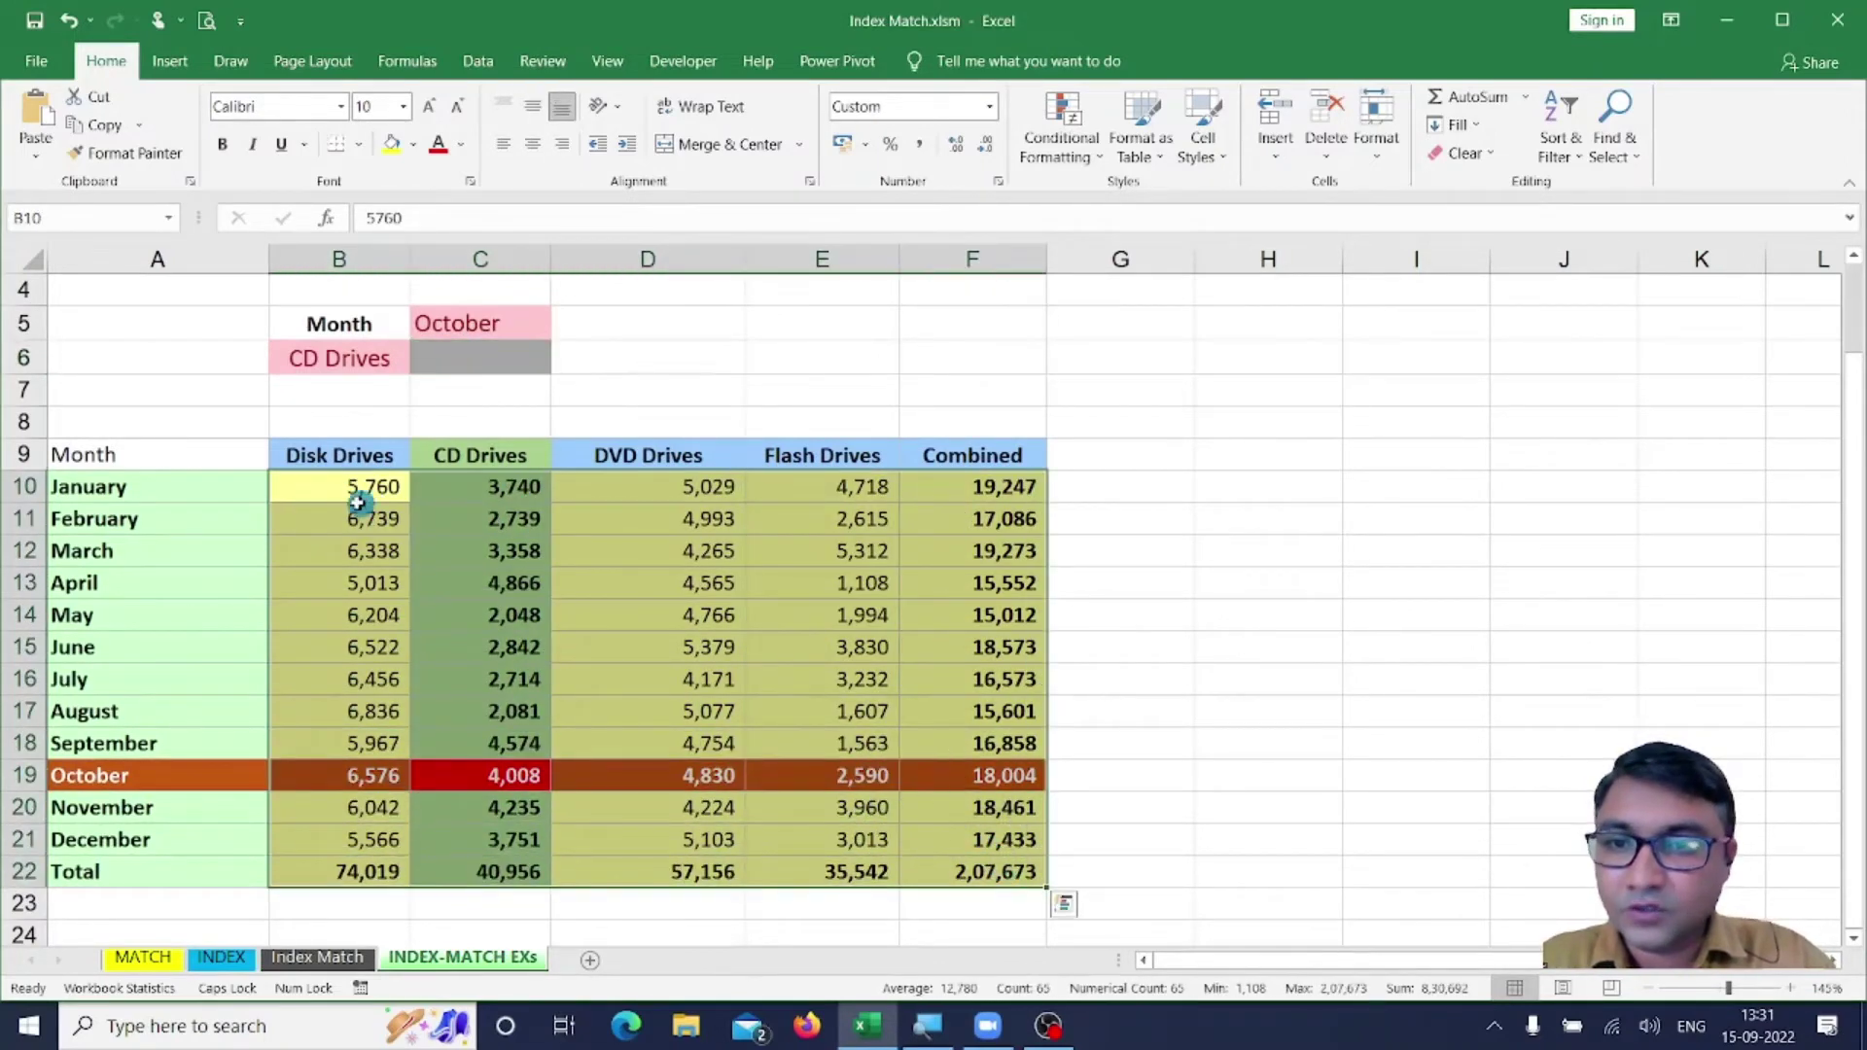
left_click(1365, 692)
key("ctrl+2")
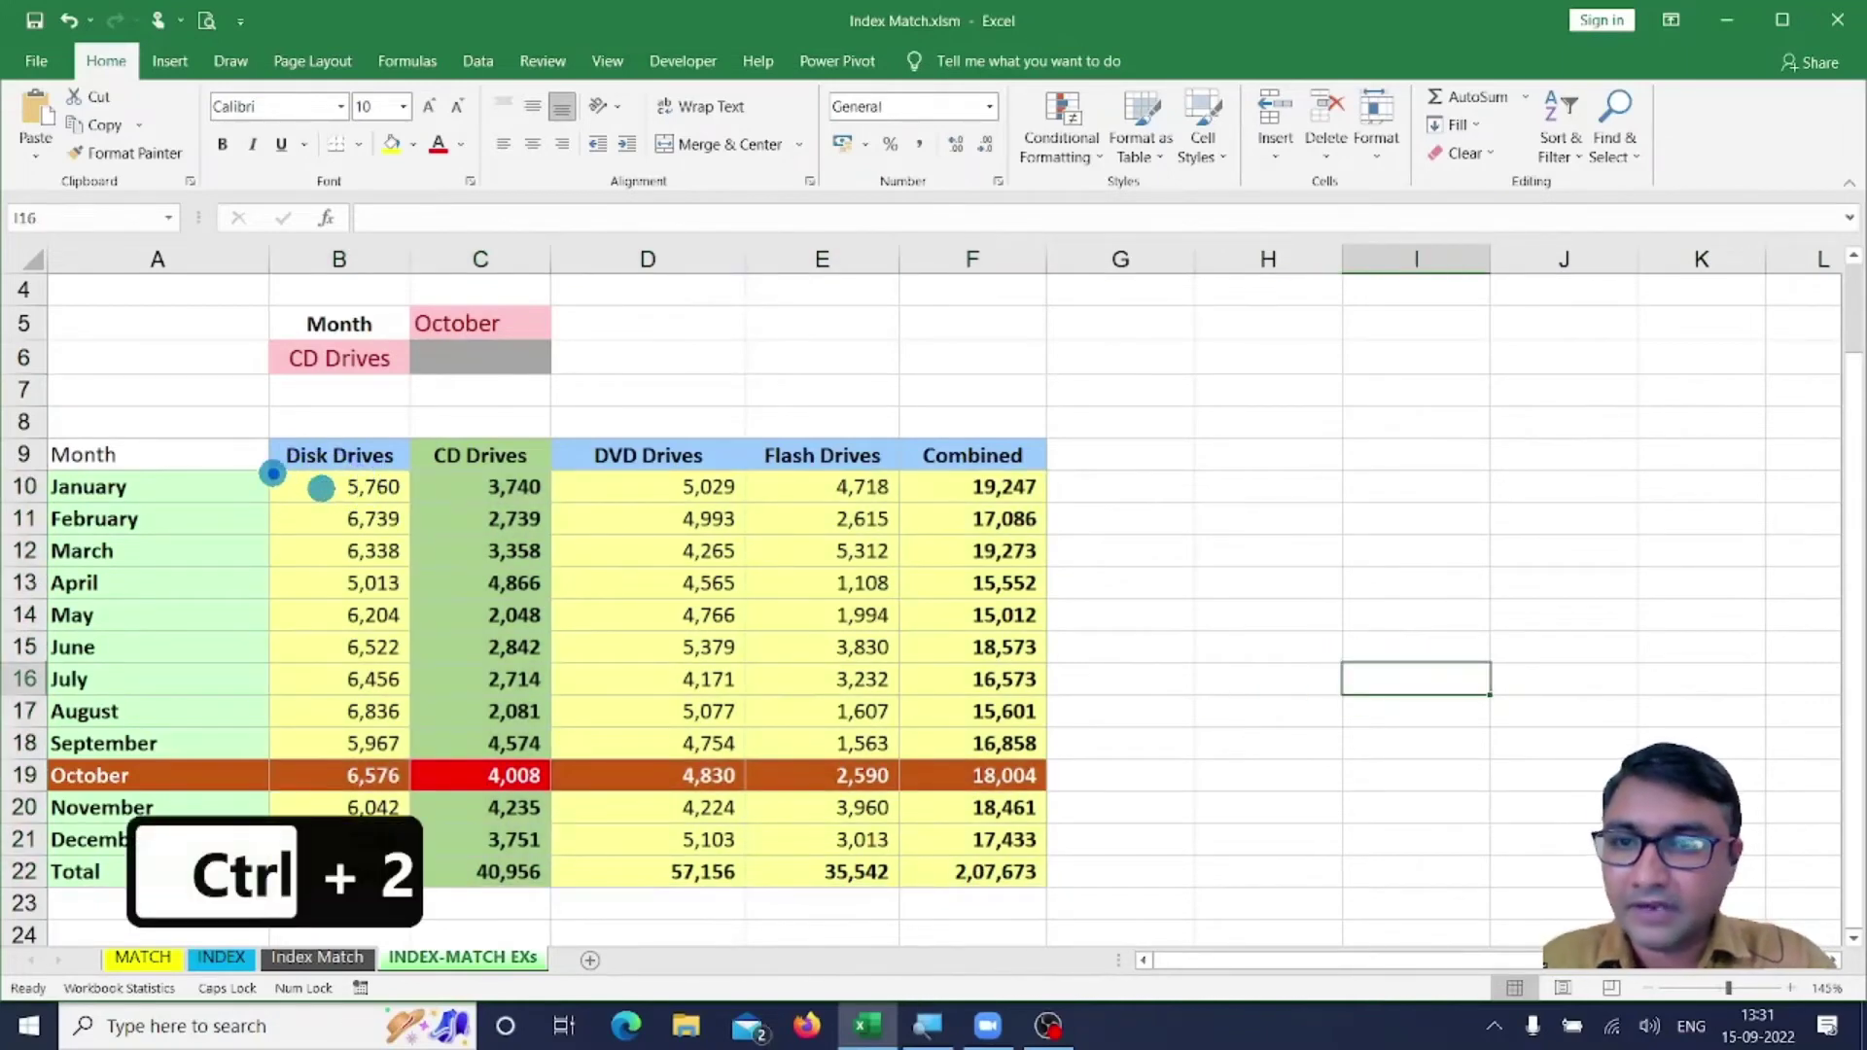
mouse_move(272, 473)
left_mouse_down()
mouse_move(1021, 834)
mouse_move(1043, 884)
left_mouse_up()
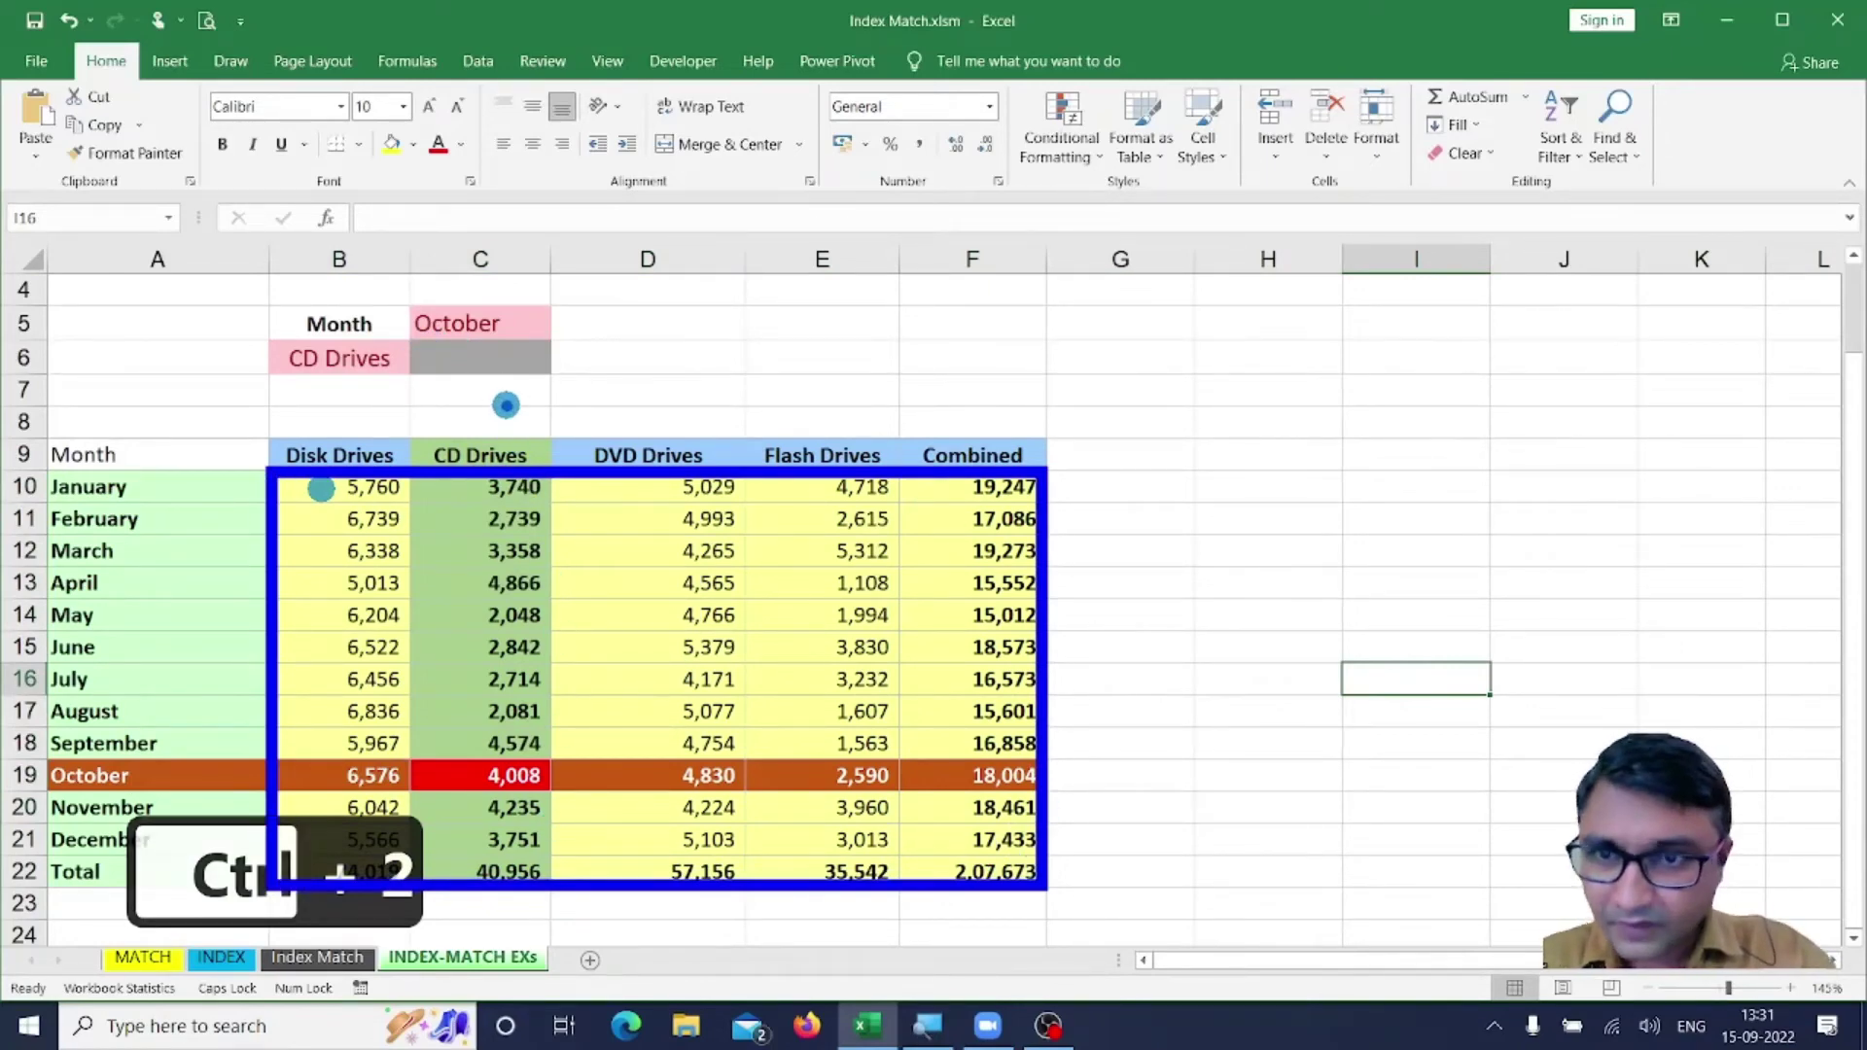
key("Escape")
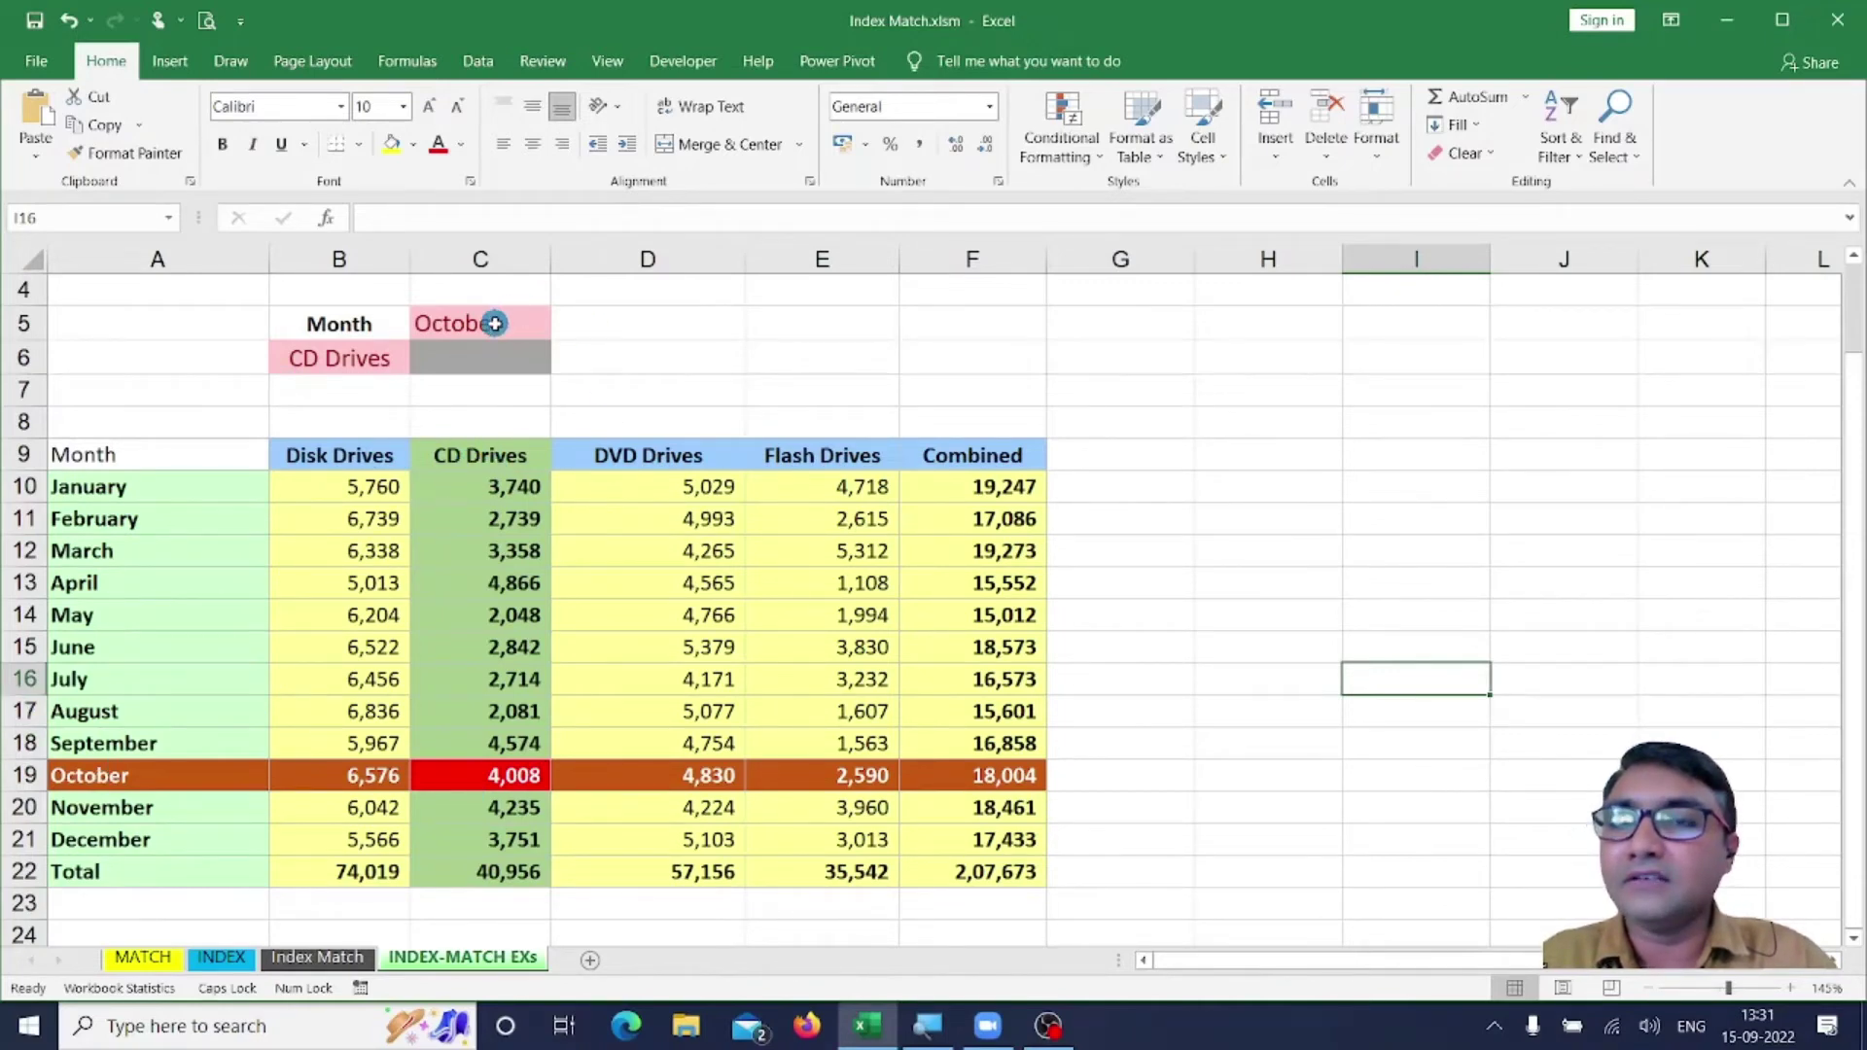
Enter the labels INDEX in E5 and MATCH in E6.
left_click(780, 324)
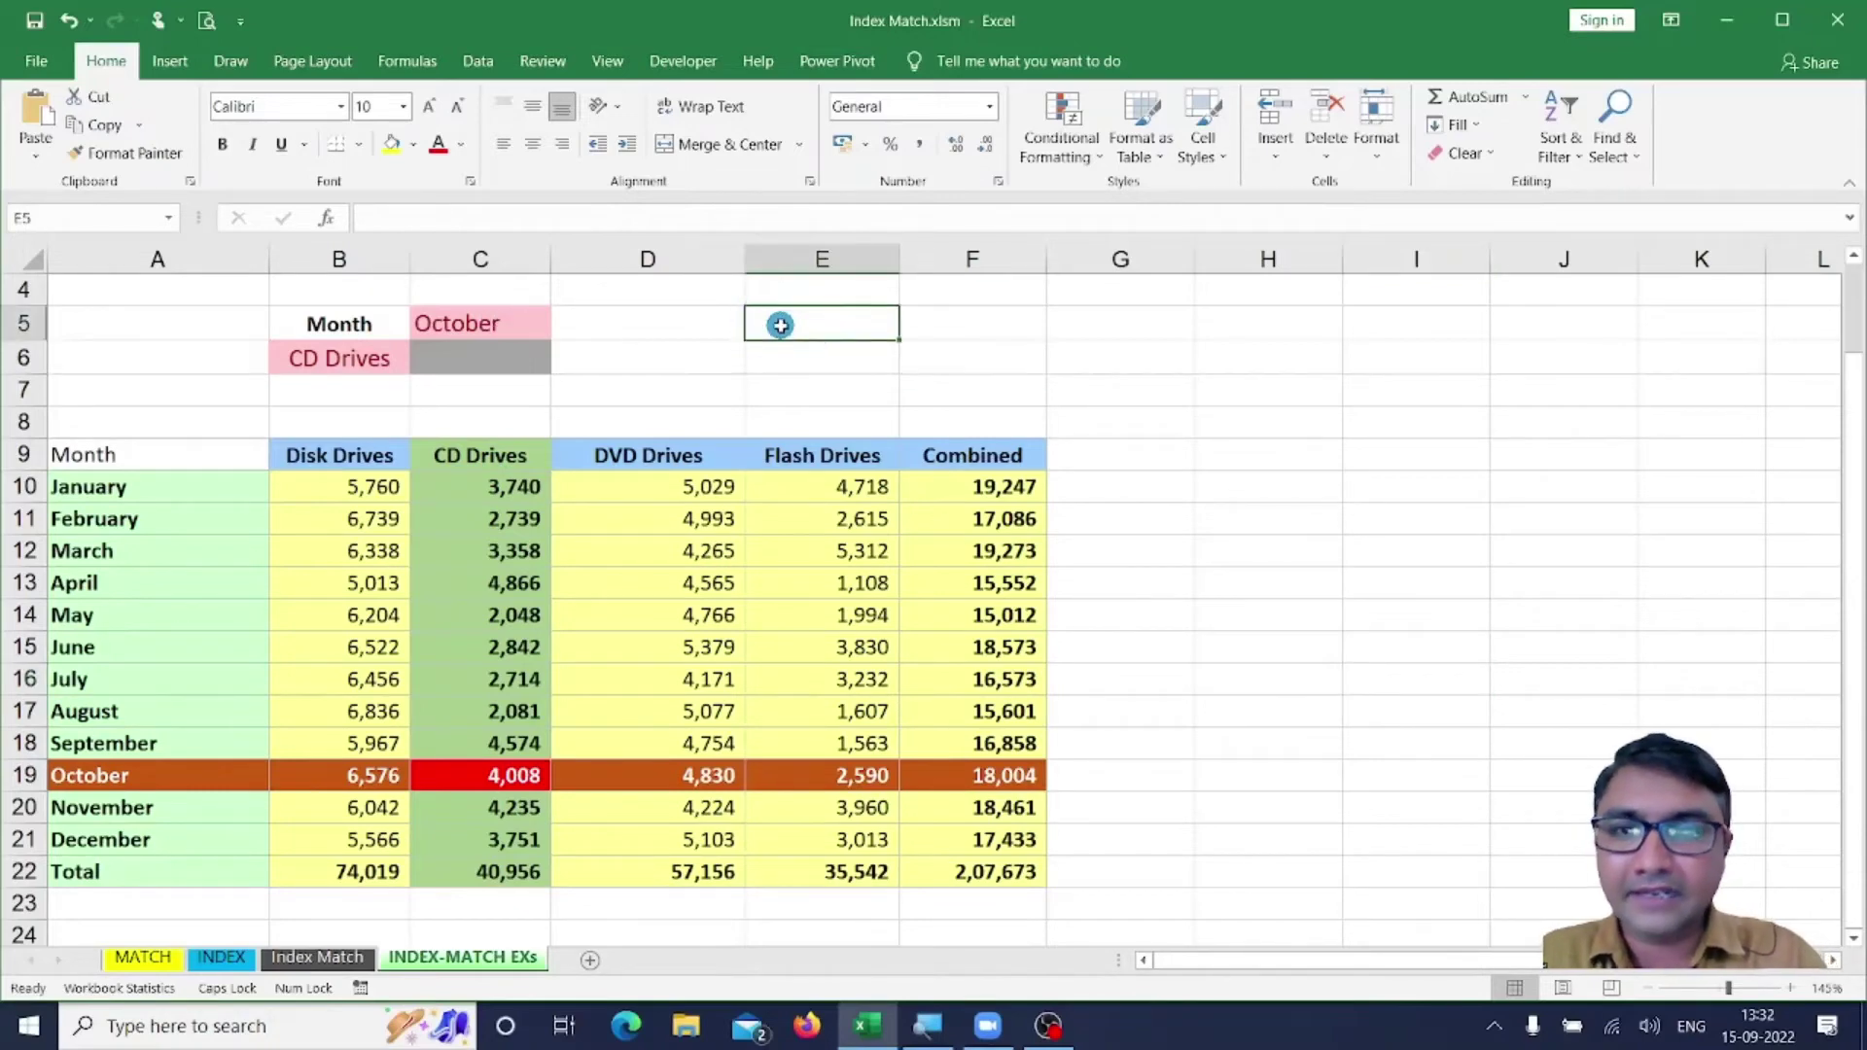
key("Left")
key("Right")
type("INCE")
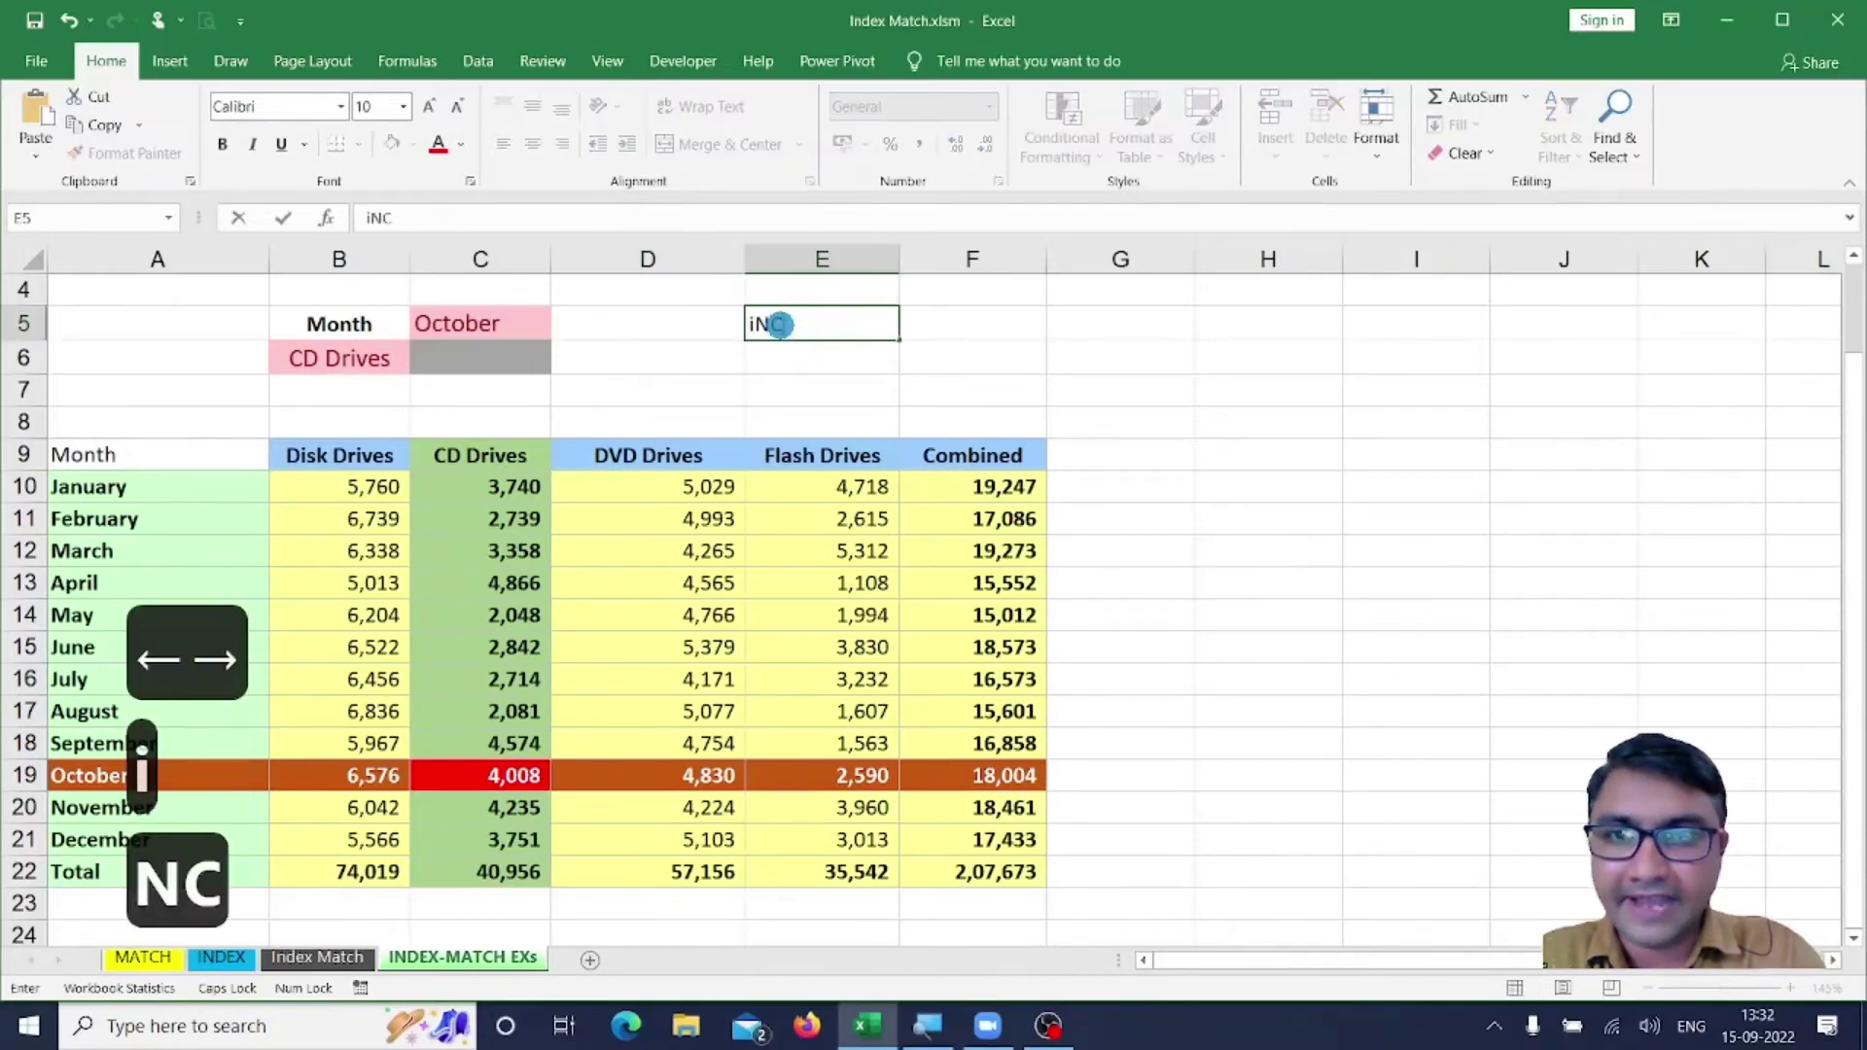
key("BackSpace")
key("BackSpace")
key("BackSpace")
key("BackSpace")
type("INDEX")
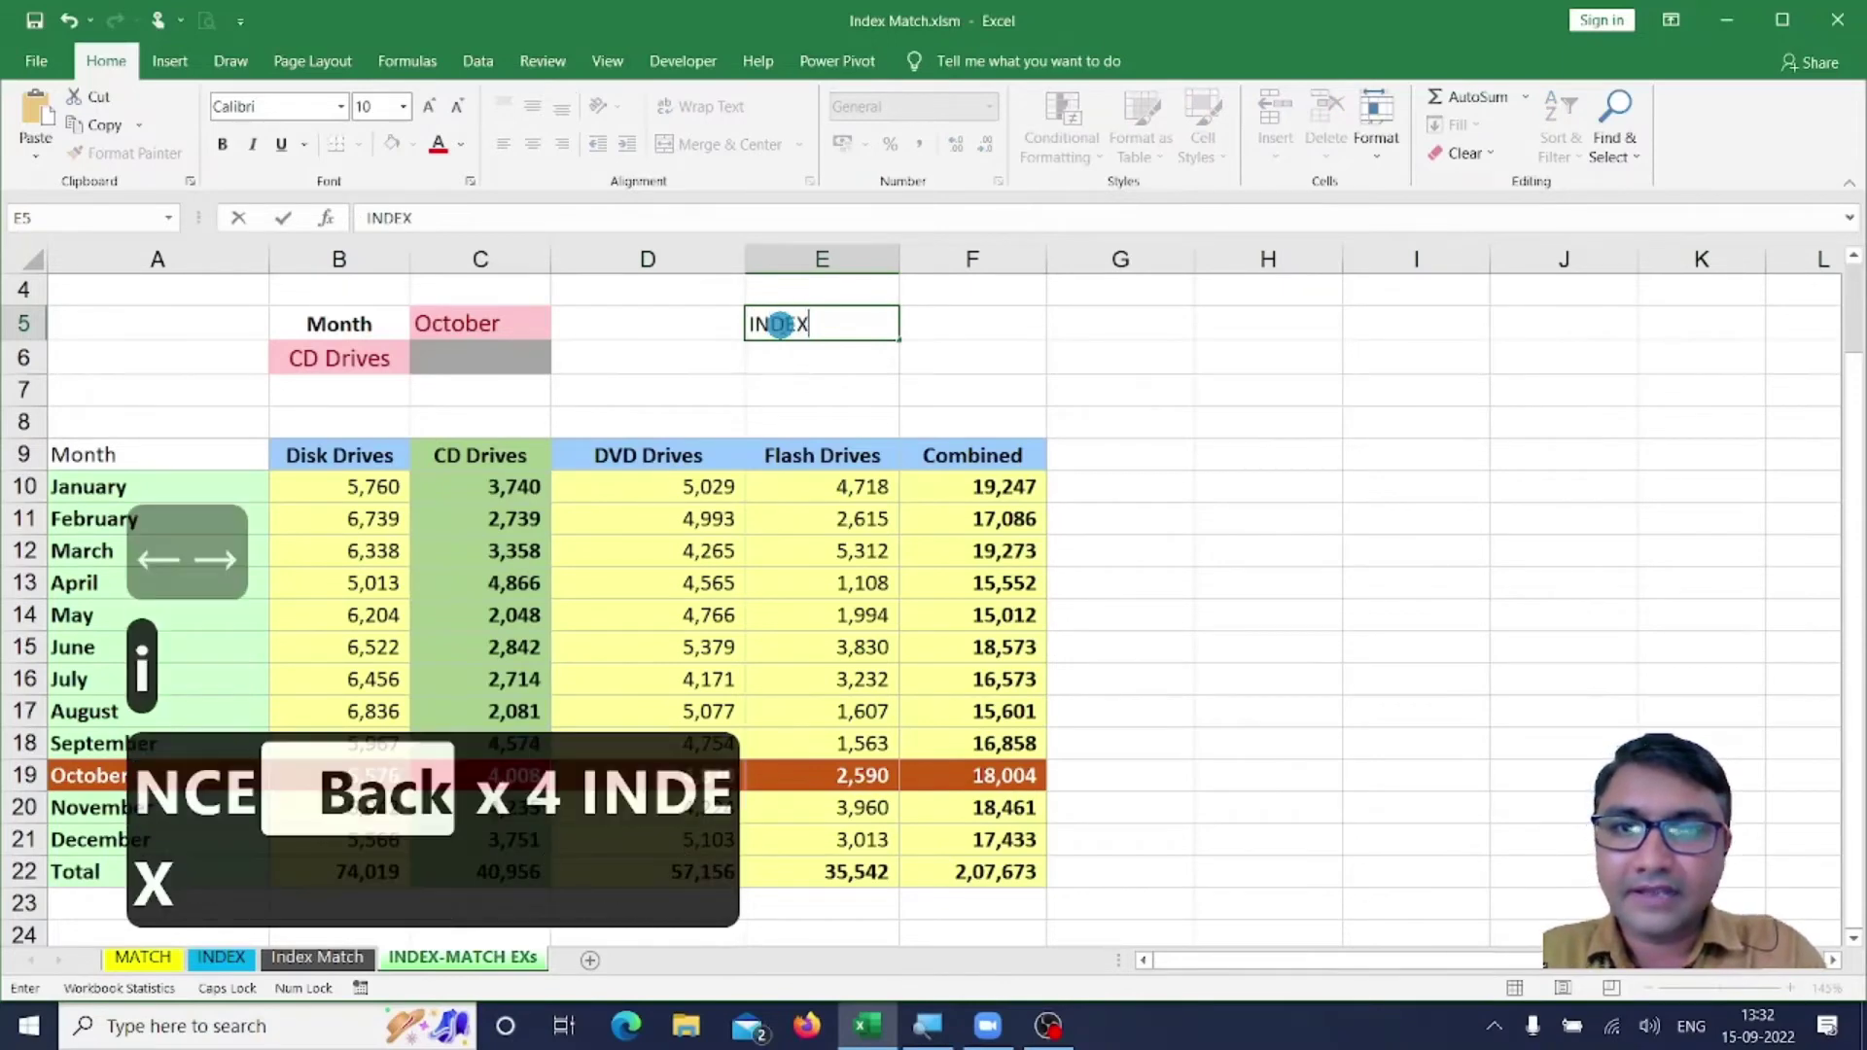
key("Return")
type("MATCH")
key("Tab")
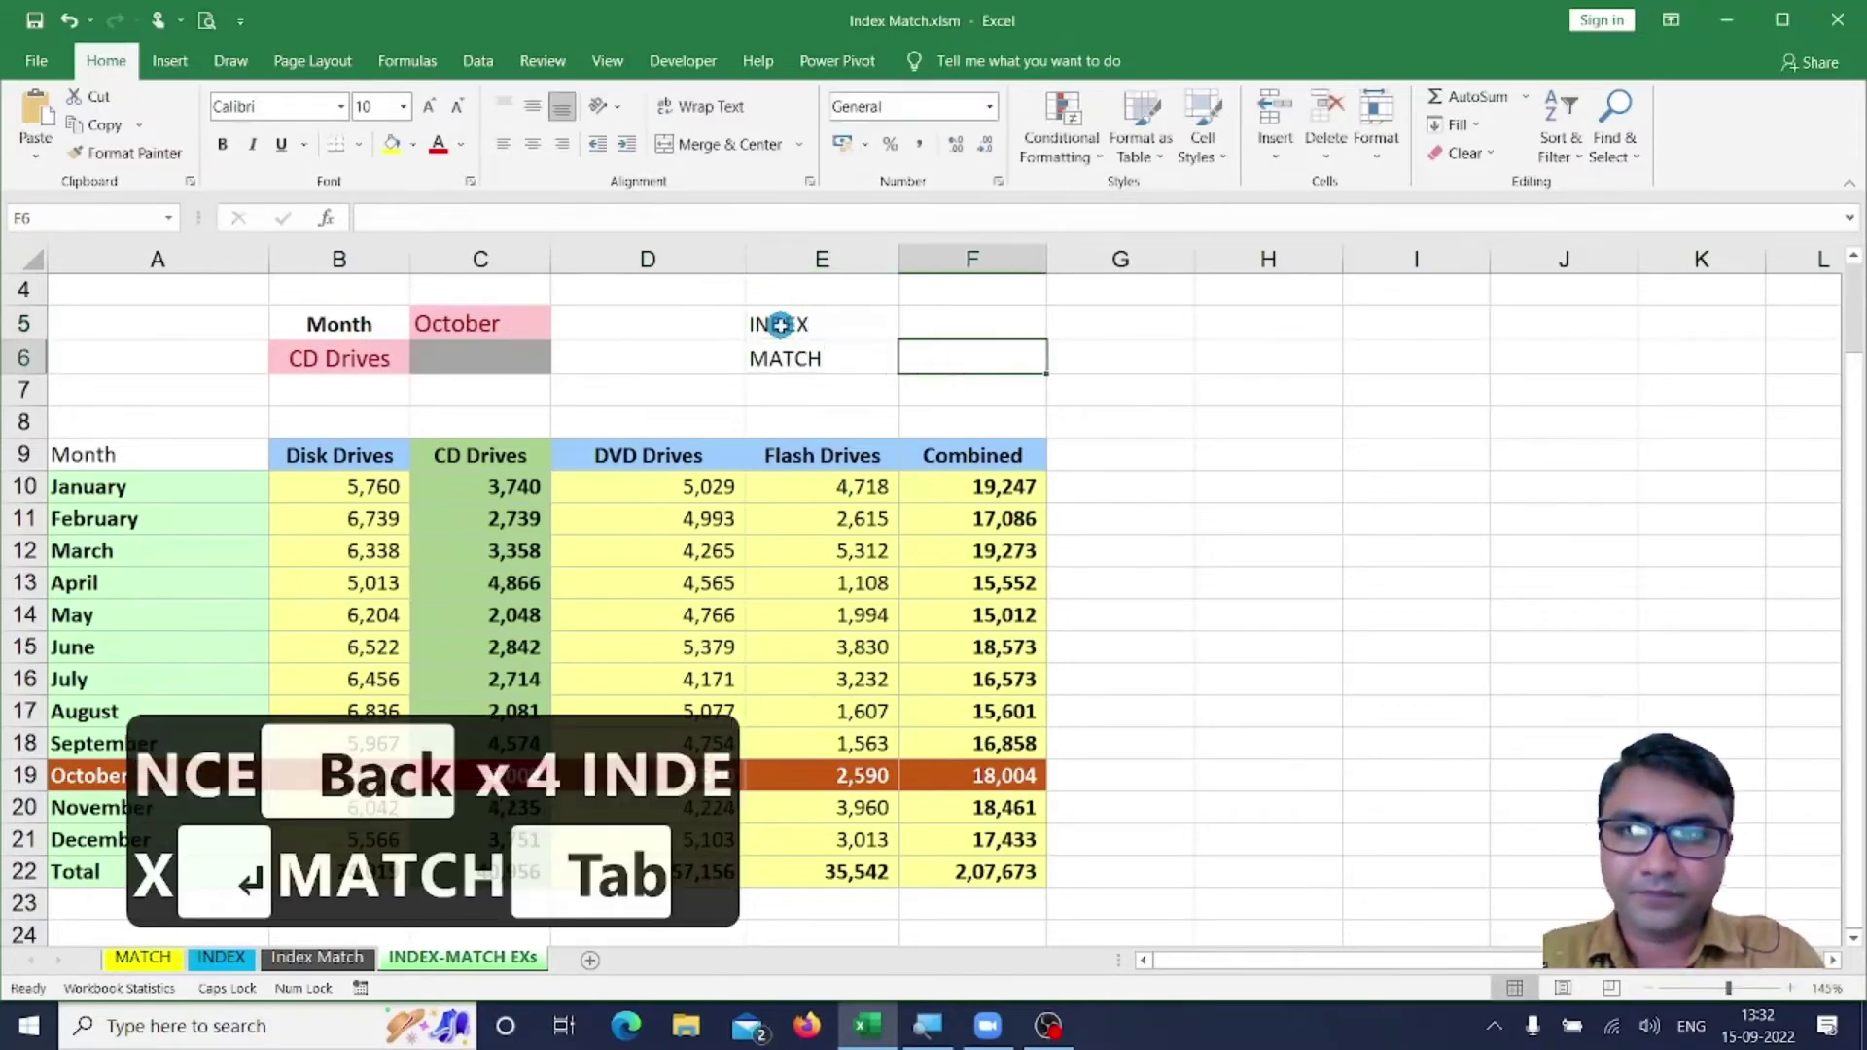
Enter the labels ROW in D6 and COLUMN in D7.
key("shift+Tab")
key("shift+Tab")
type("ROW")
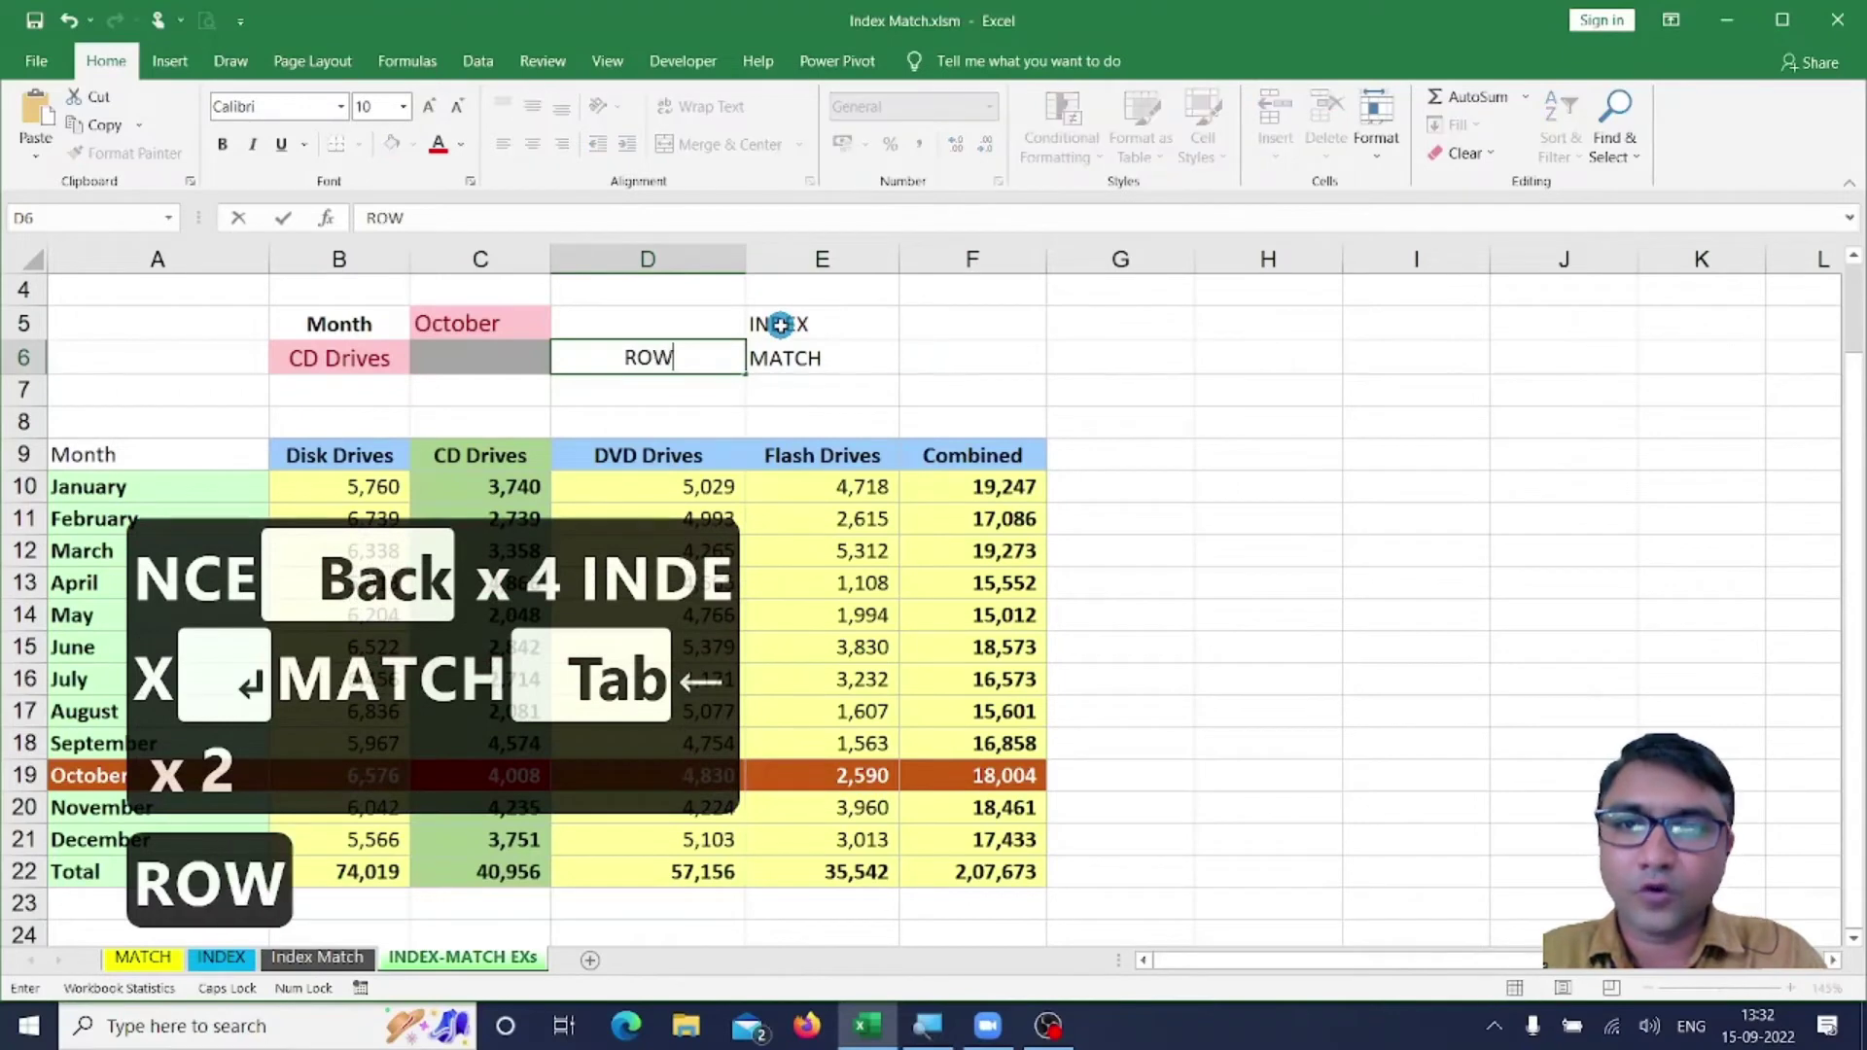
key("Return")
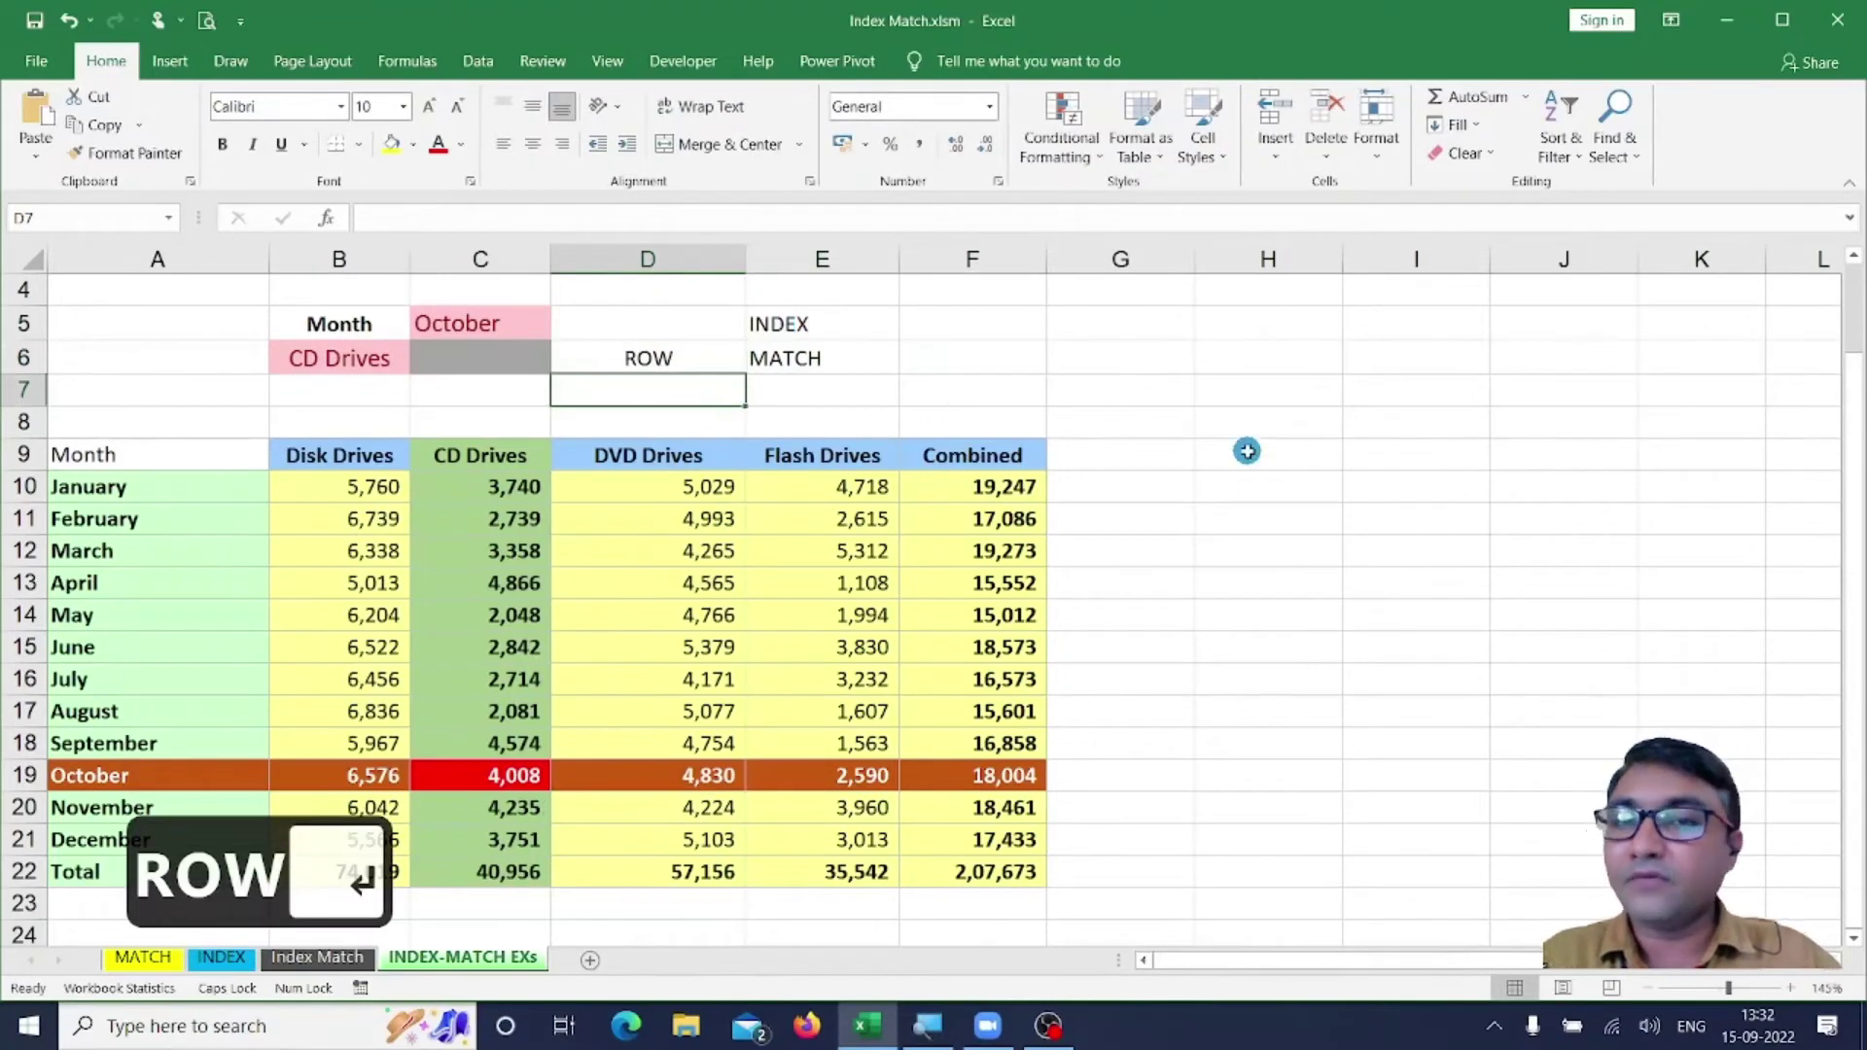
left_click_drag(470, 486, 482, 866)
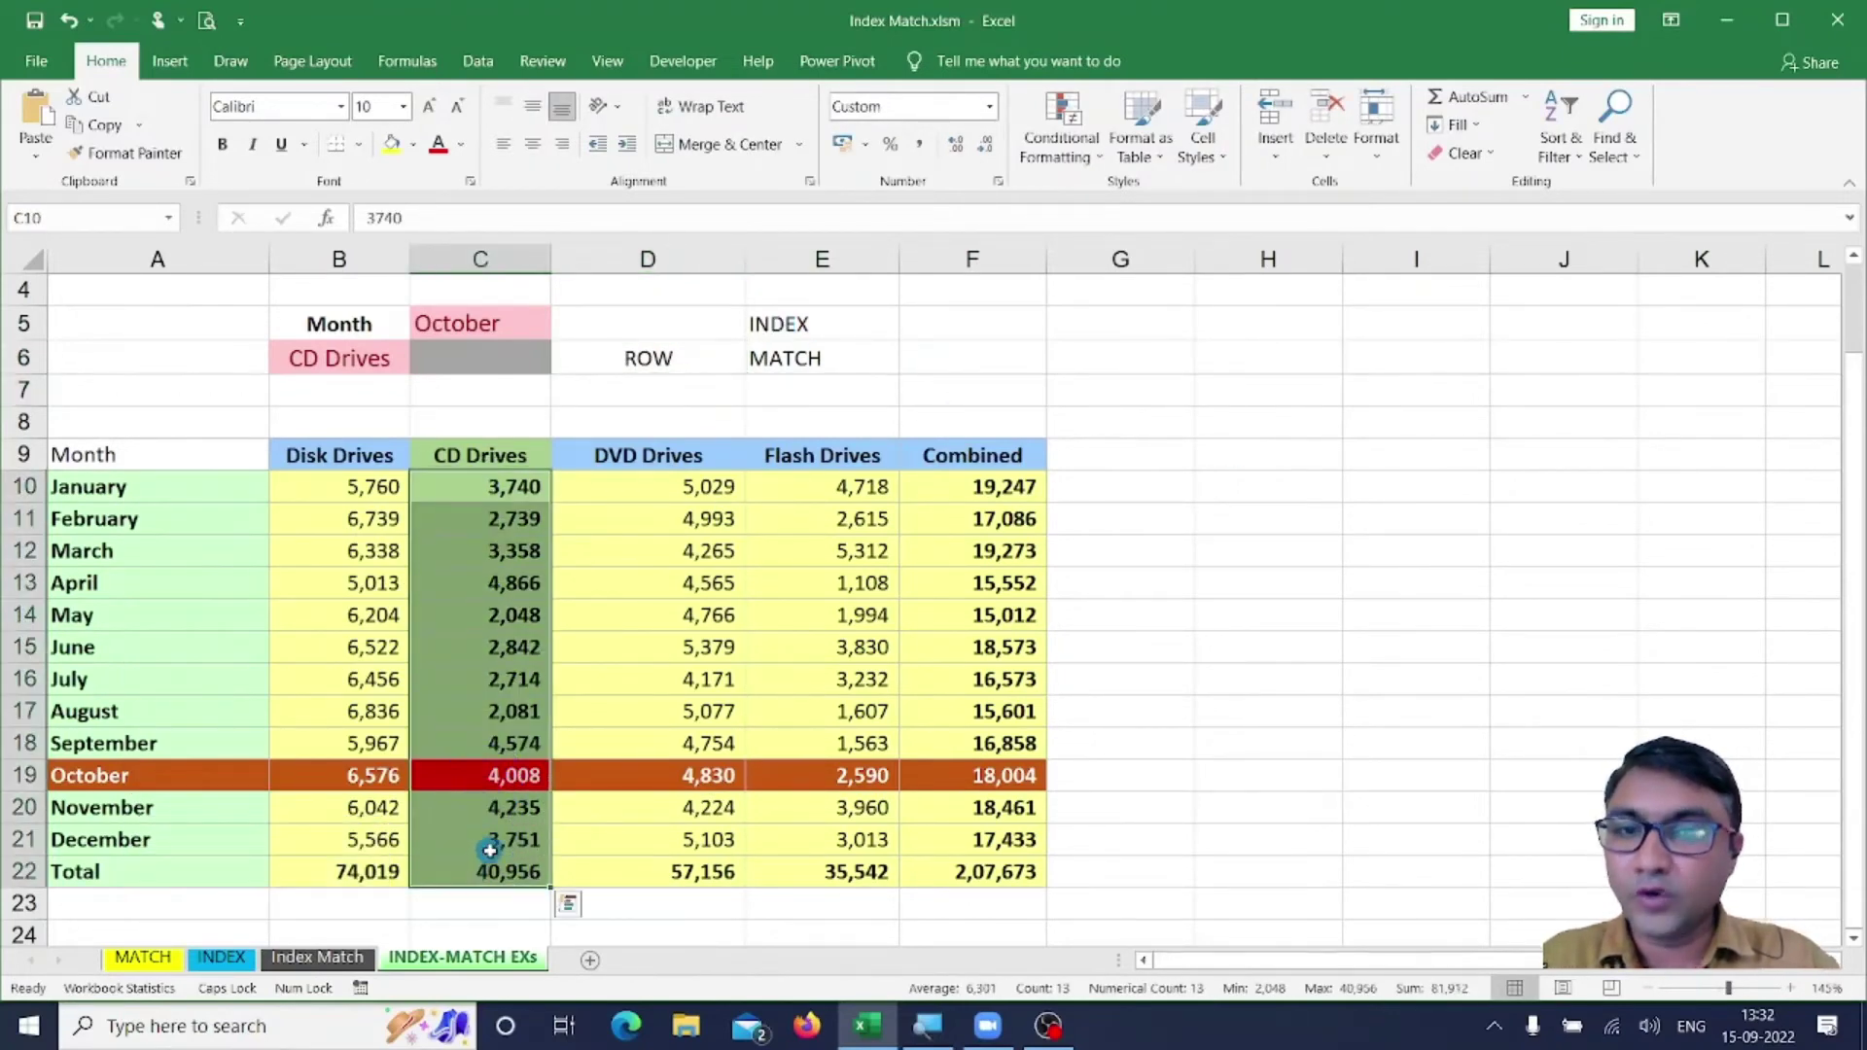
left_click(662, 392)
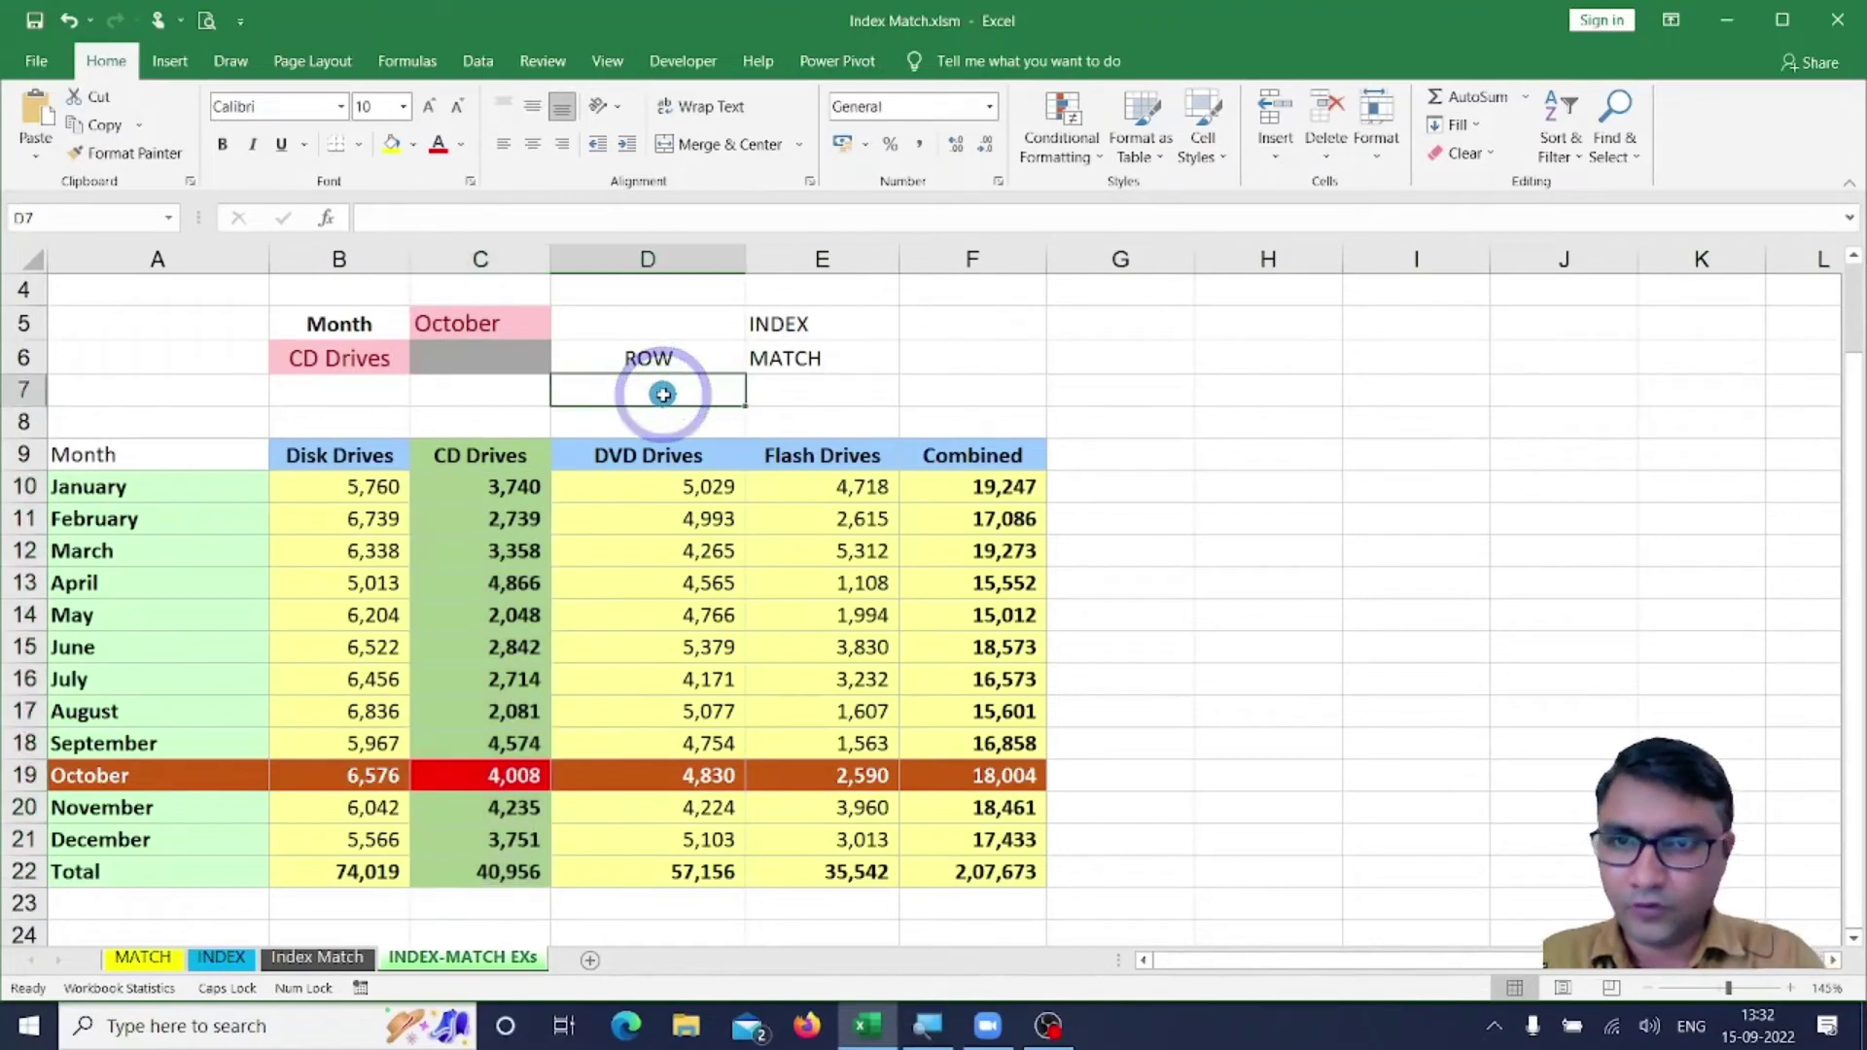
type("COLUMN")
key("Return")
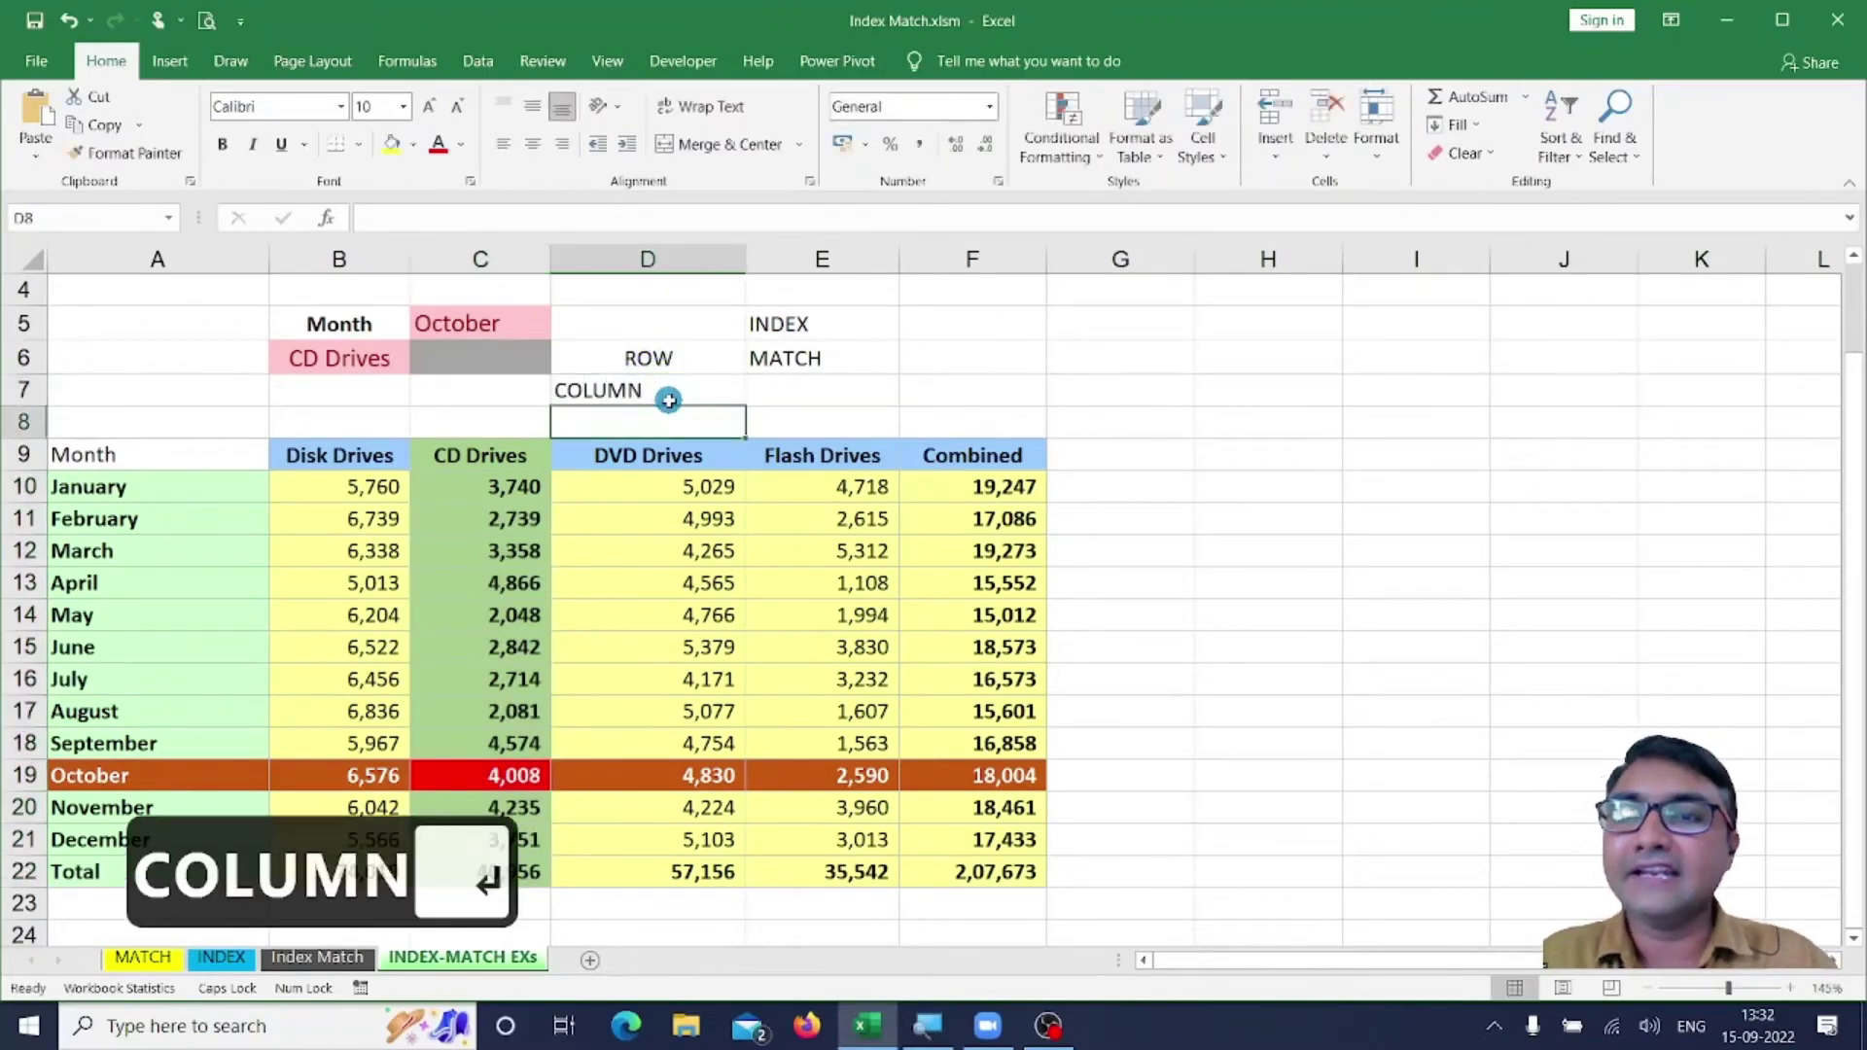
Enter =MATCH(C5,A10:A22,0) in F6 to find the chosen month's row position.
left_click(934, 354)
left_click(510, 326)
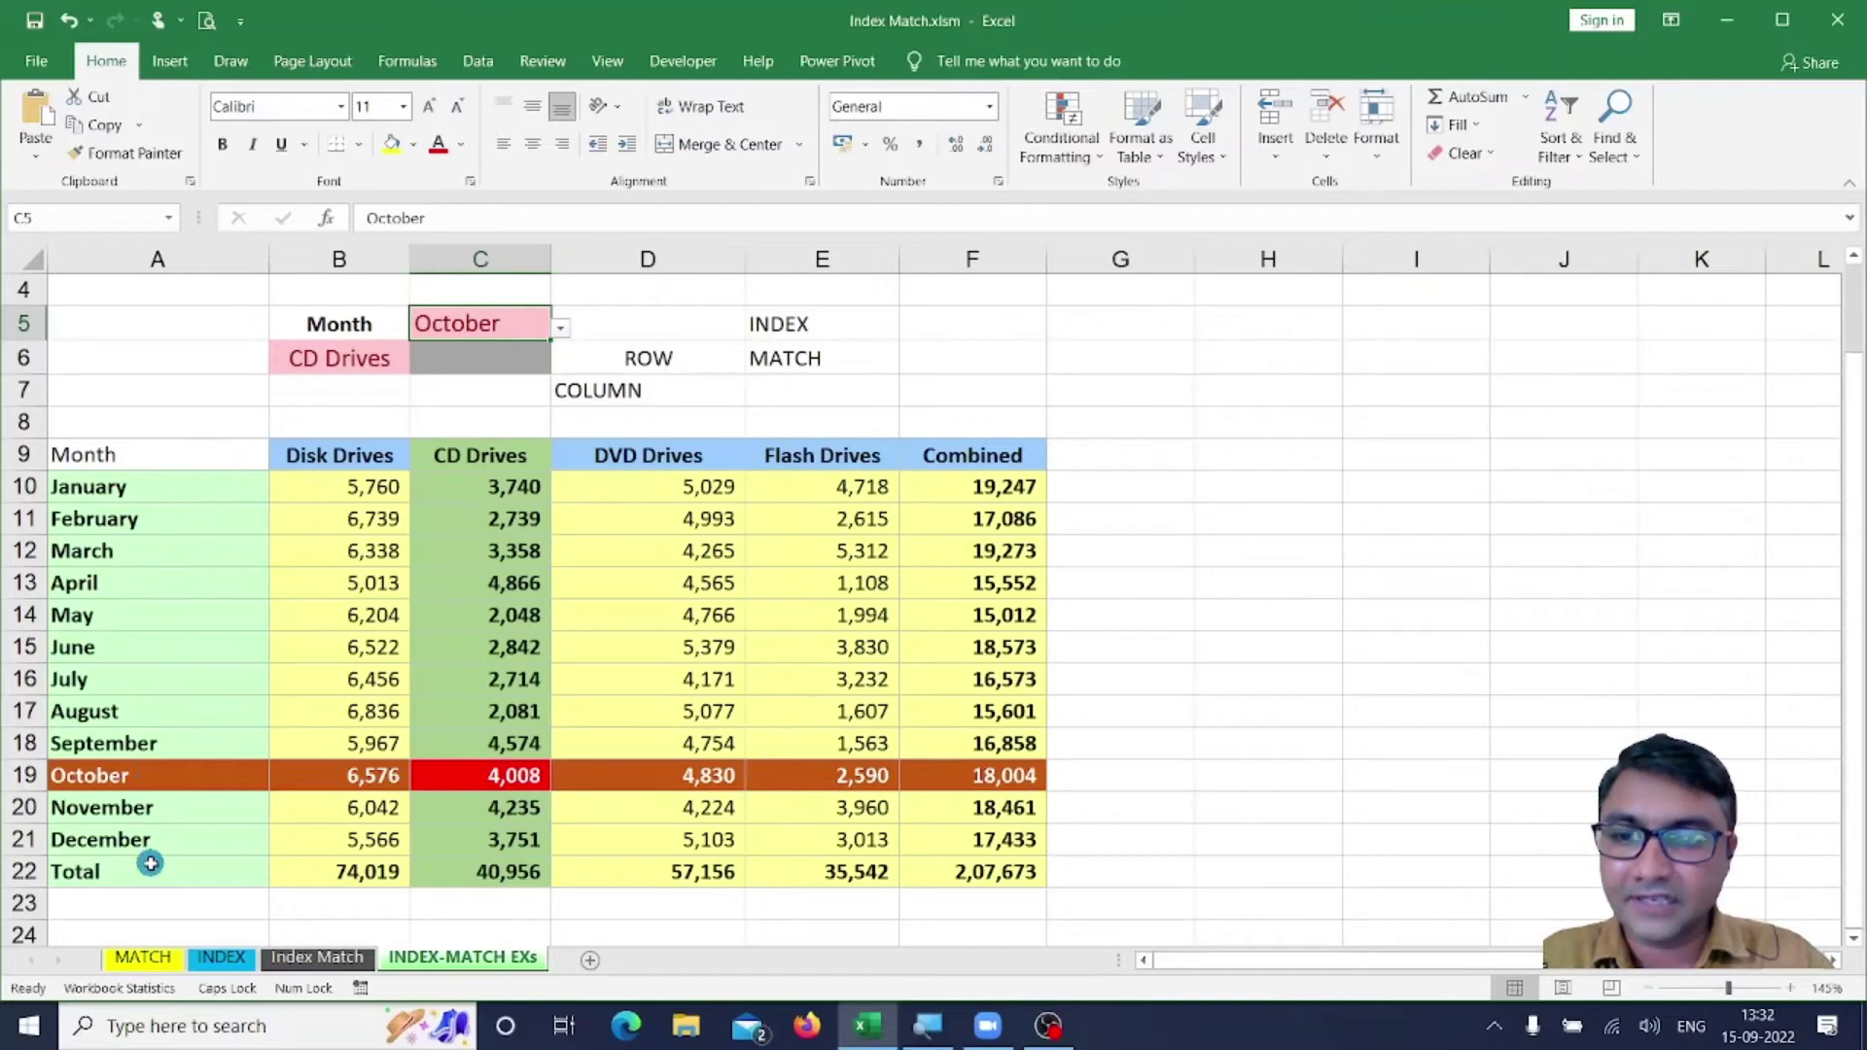
left_click(934, 355)
type("=")
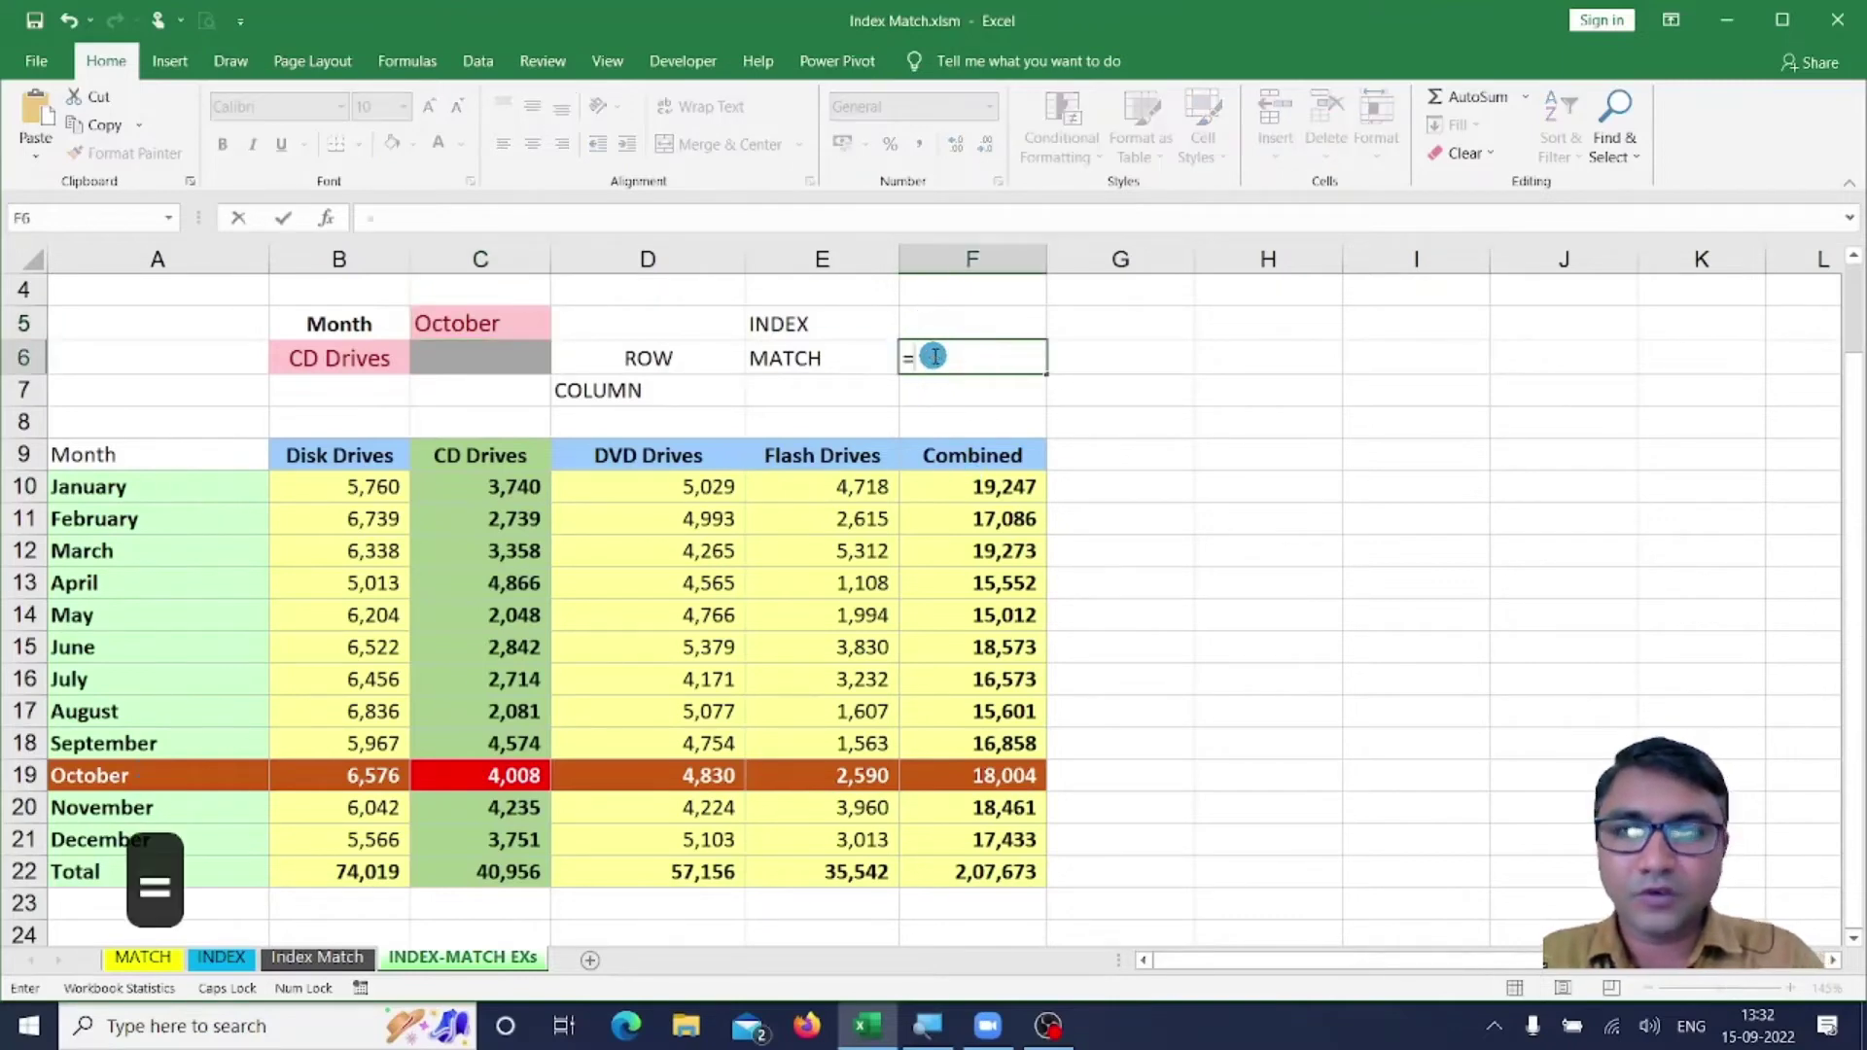
type("MA")
key("Tab")
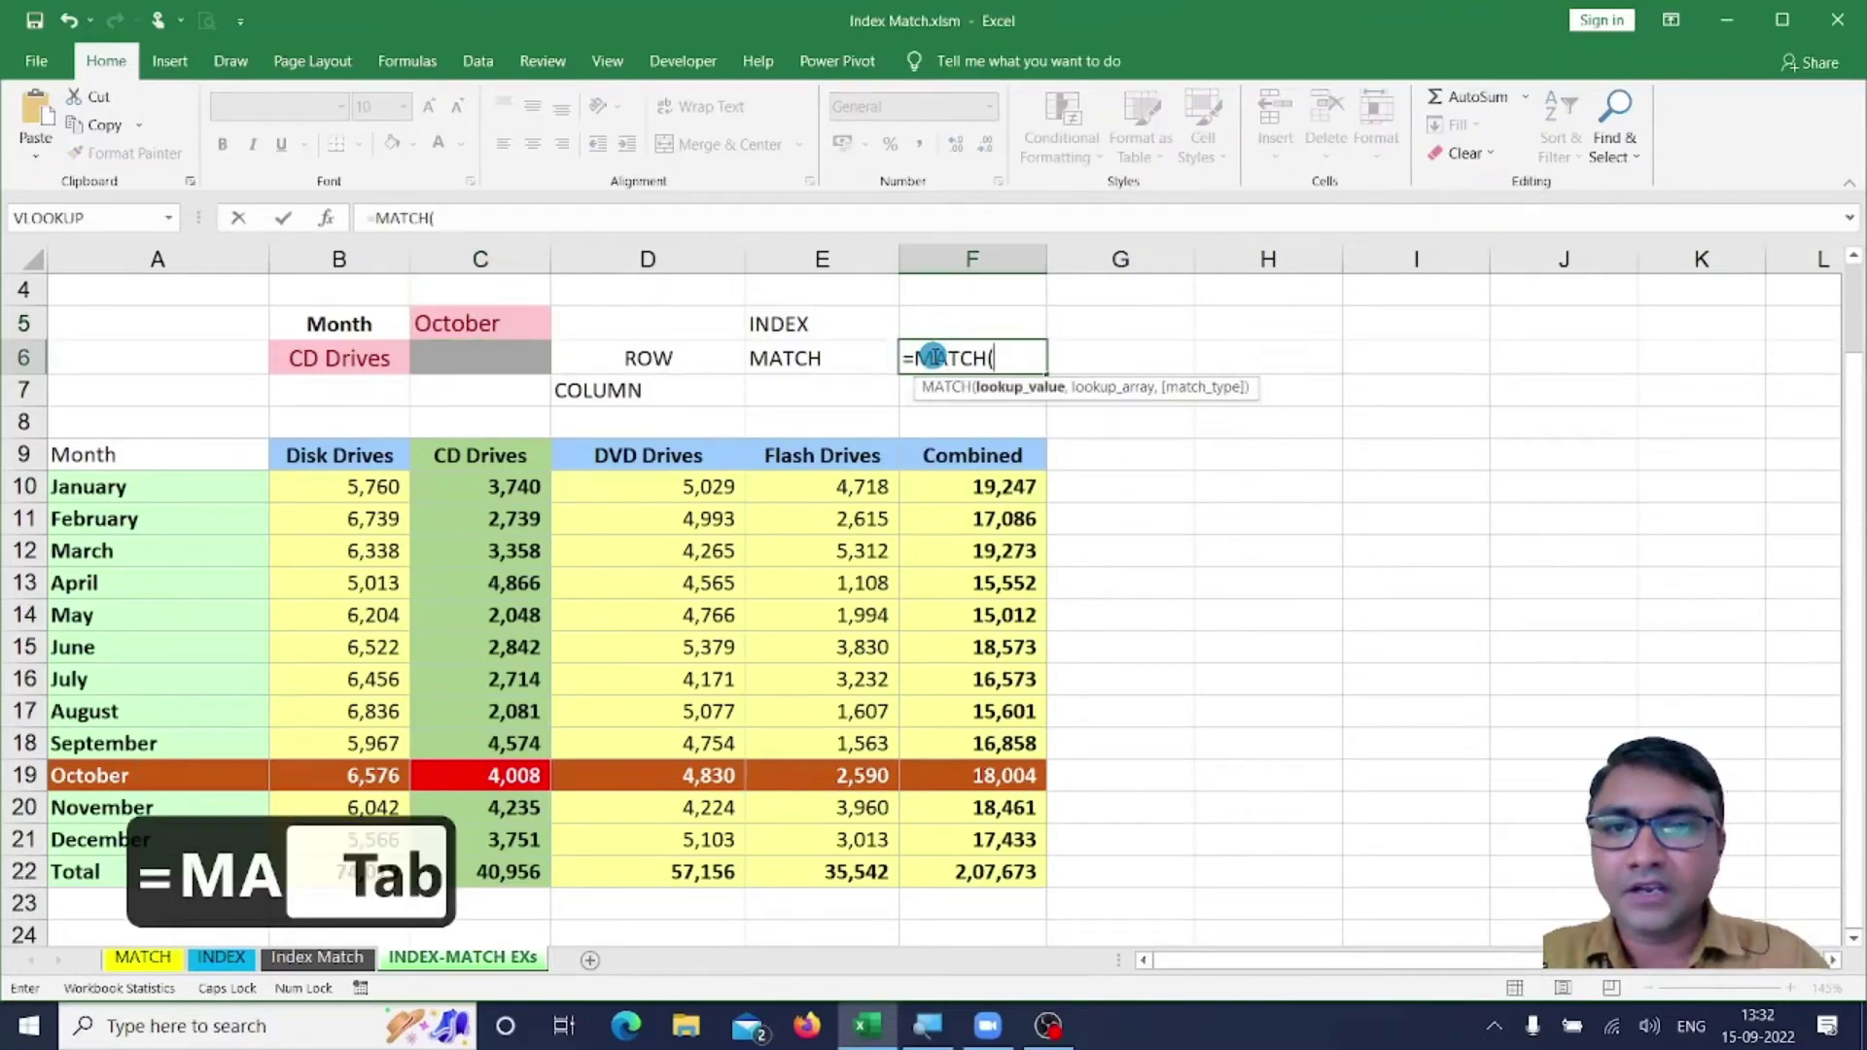
left_click(479, 322)
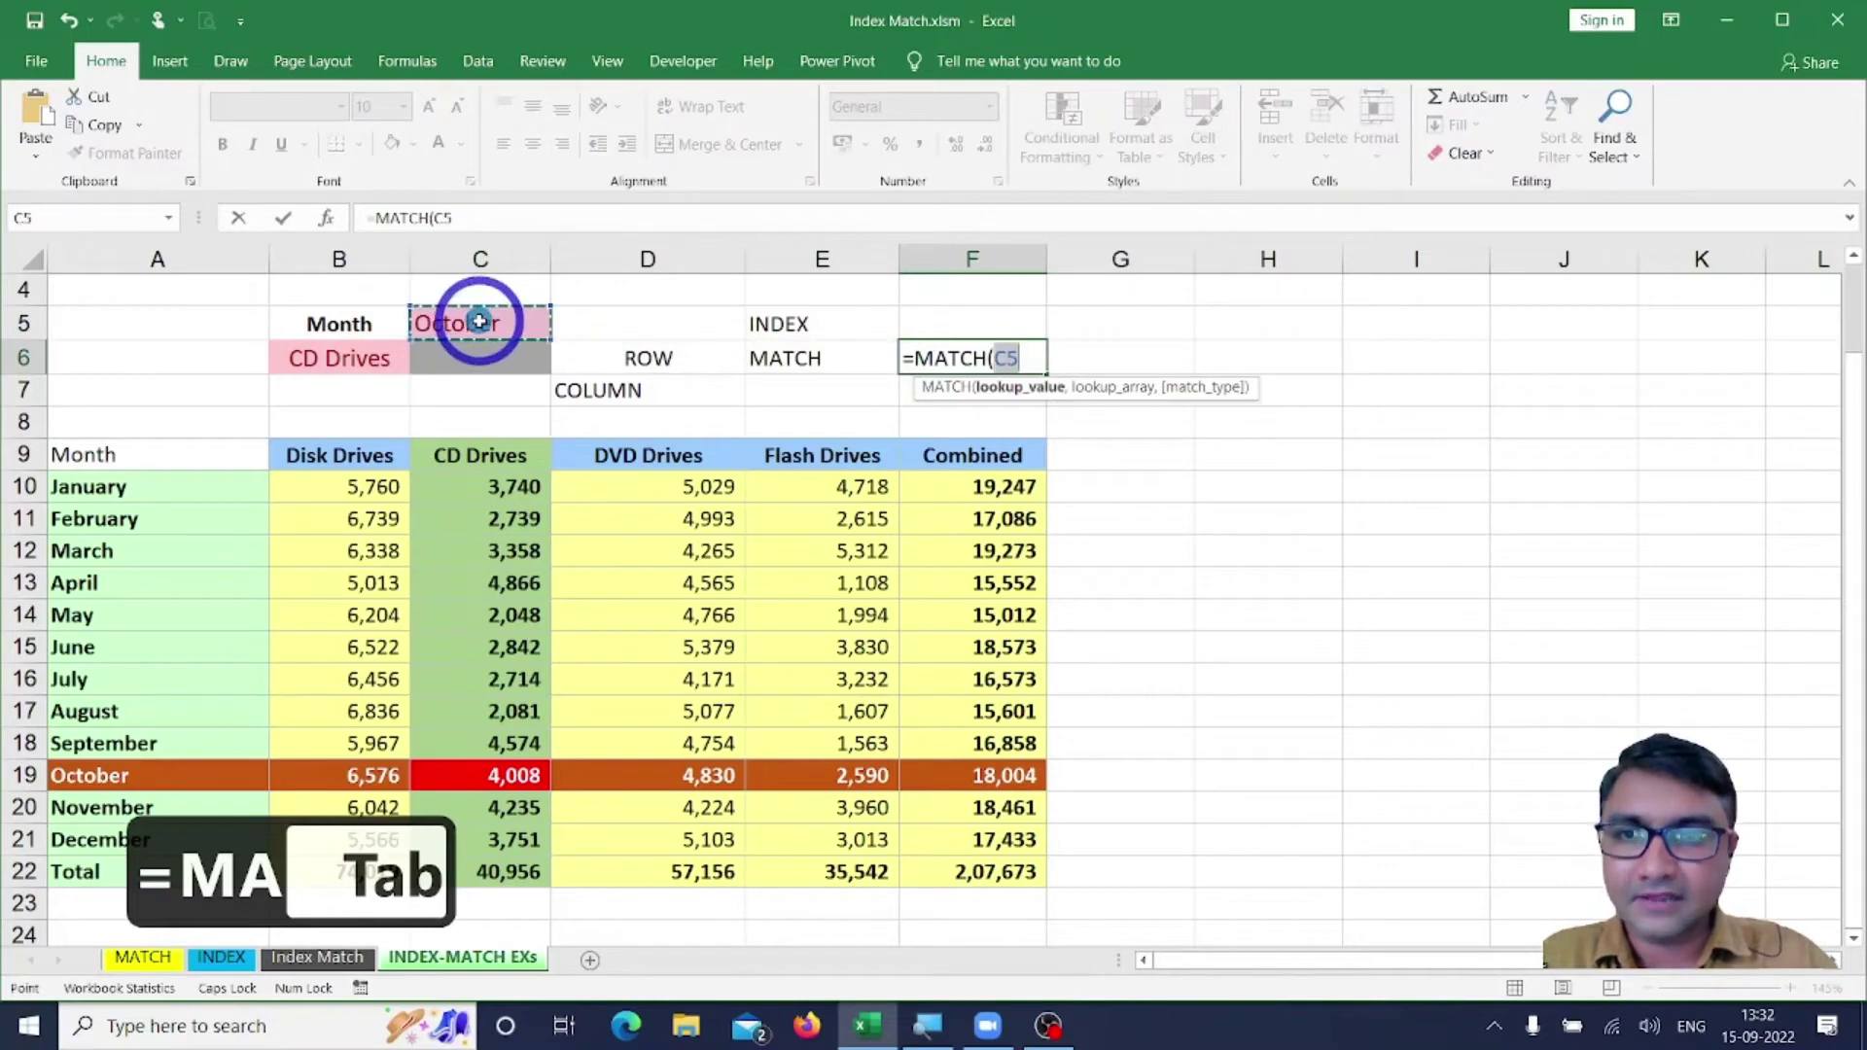
type(",")
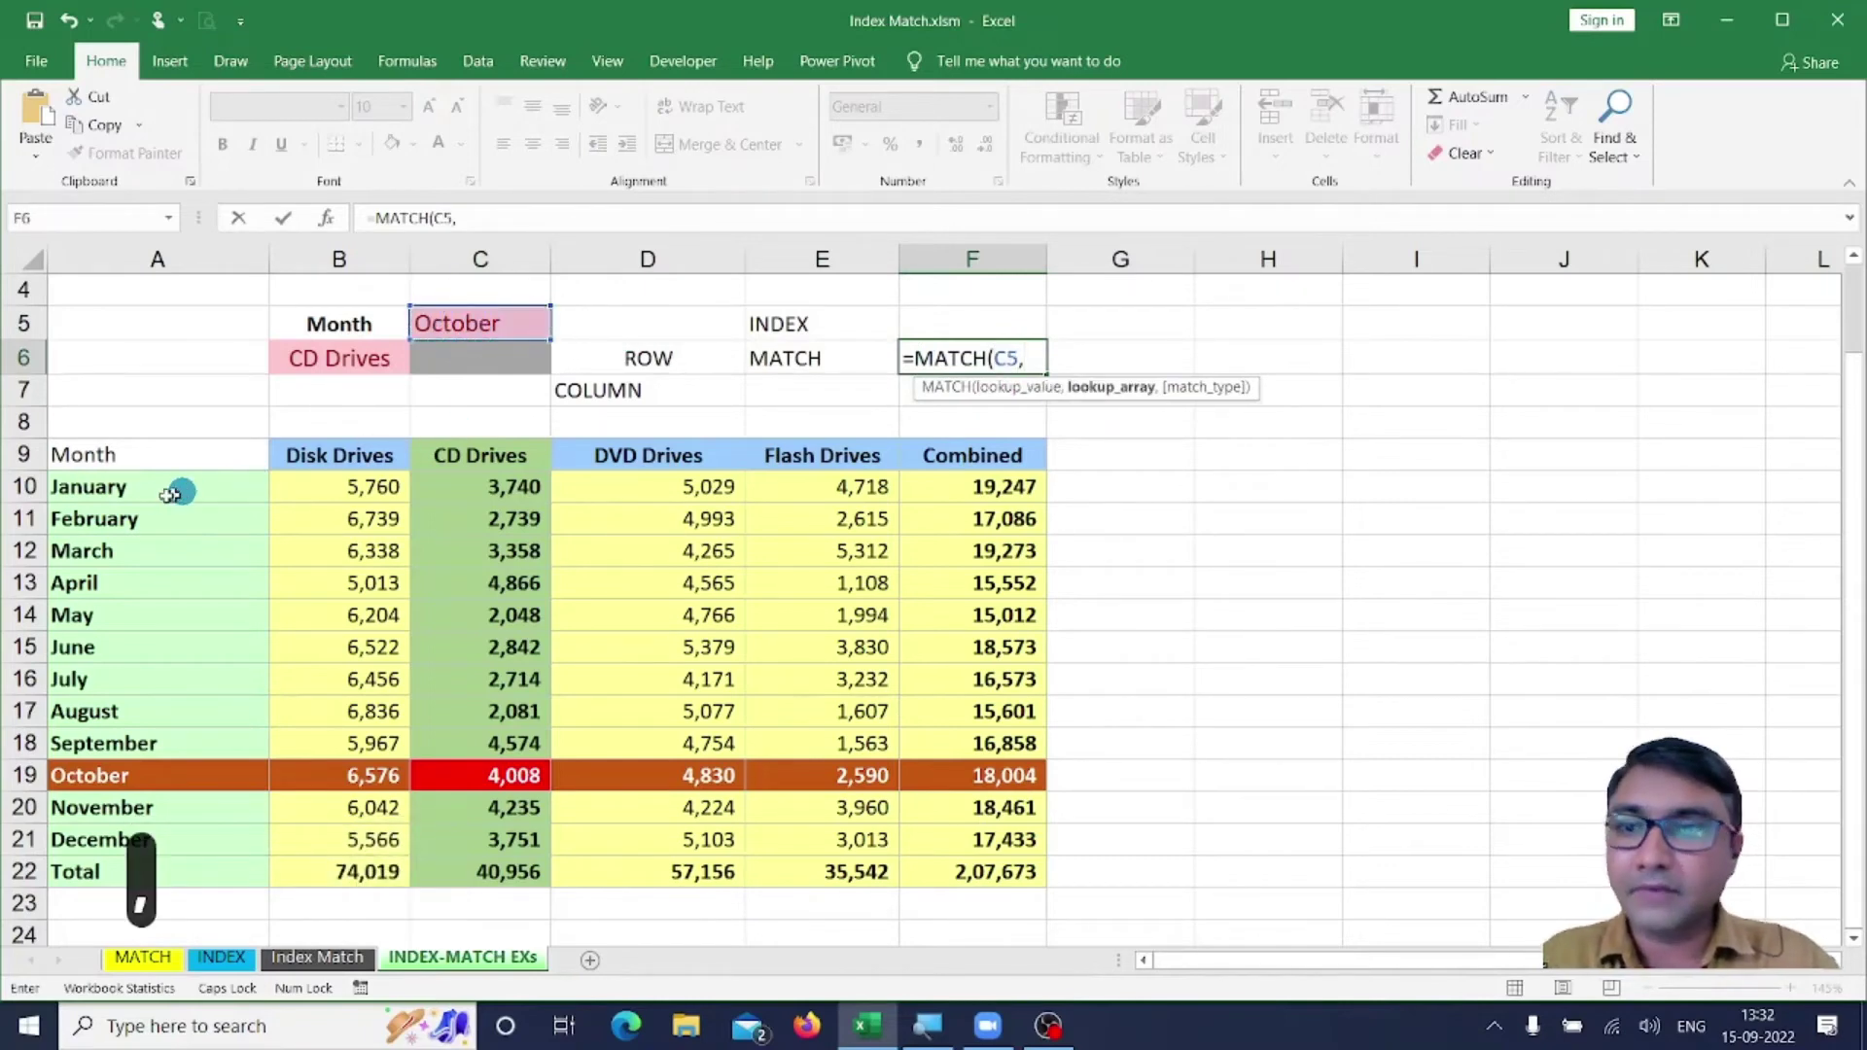
left_click(129, 486)
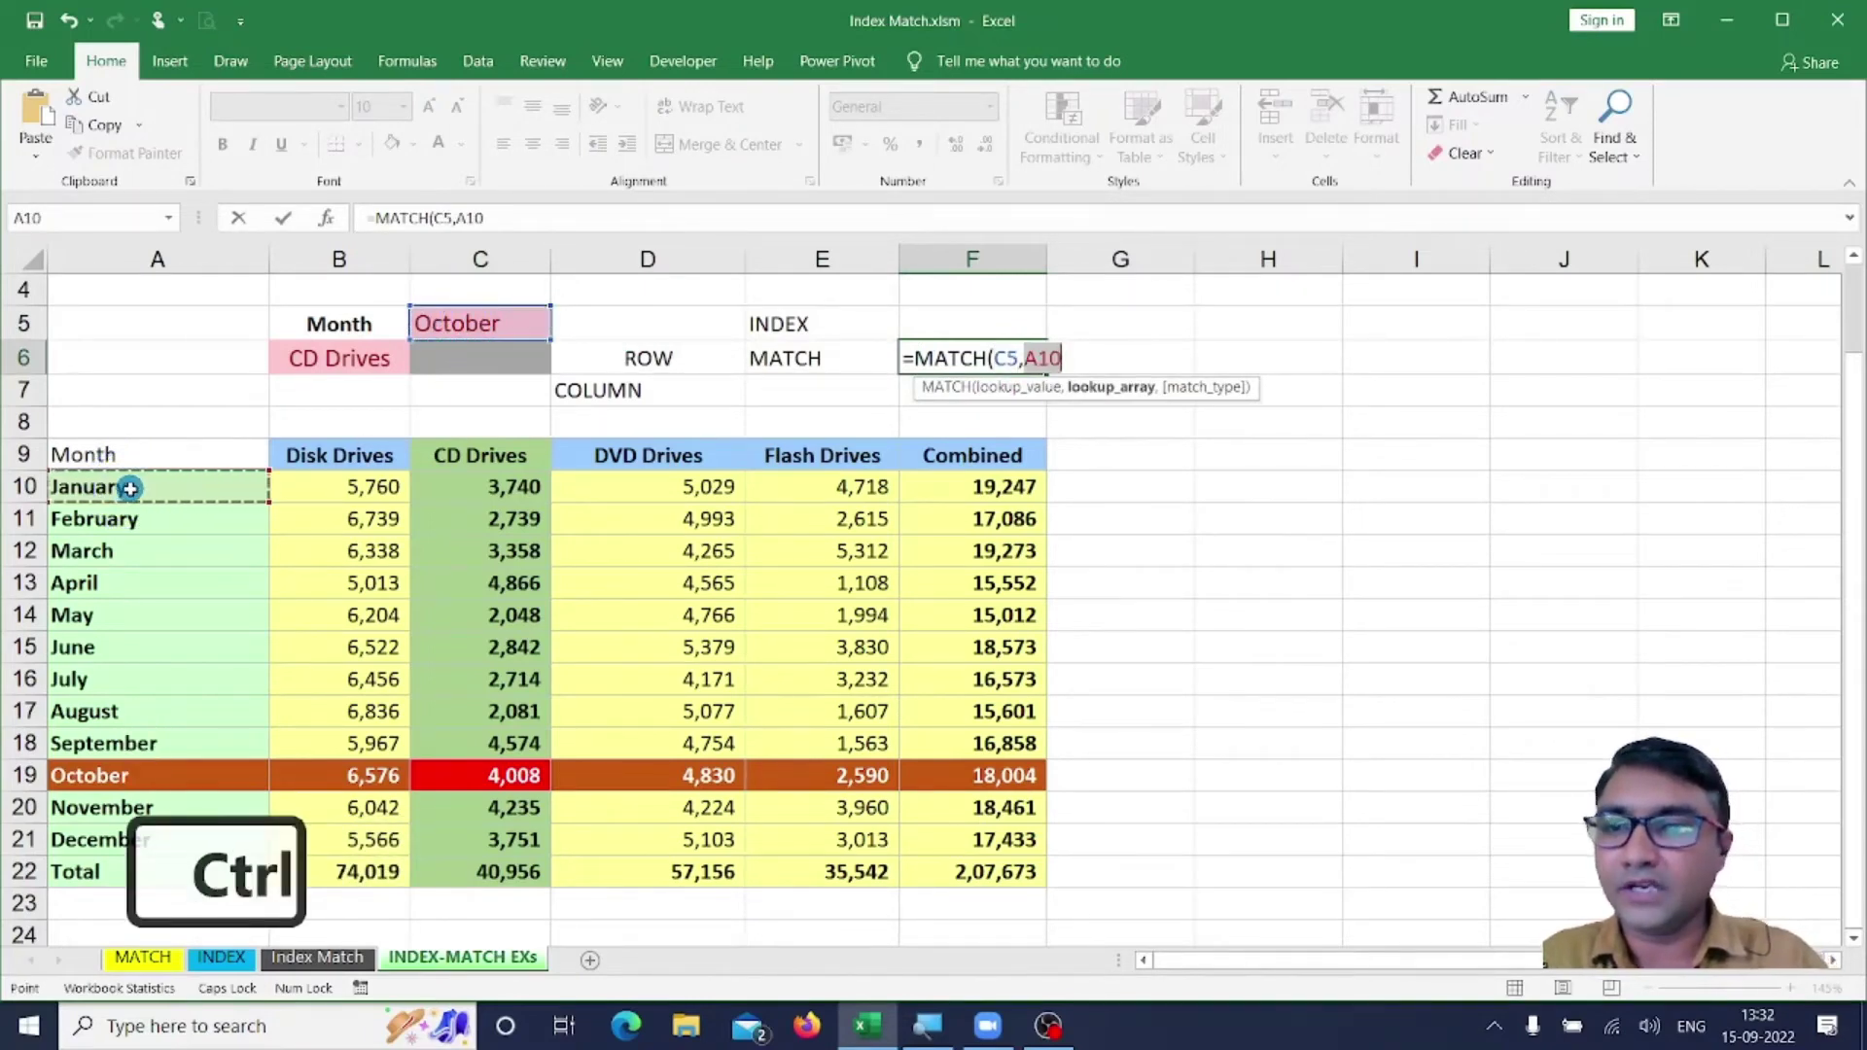
key("ctrl+shift+Down")
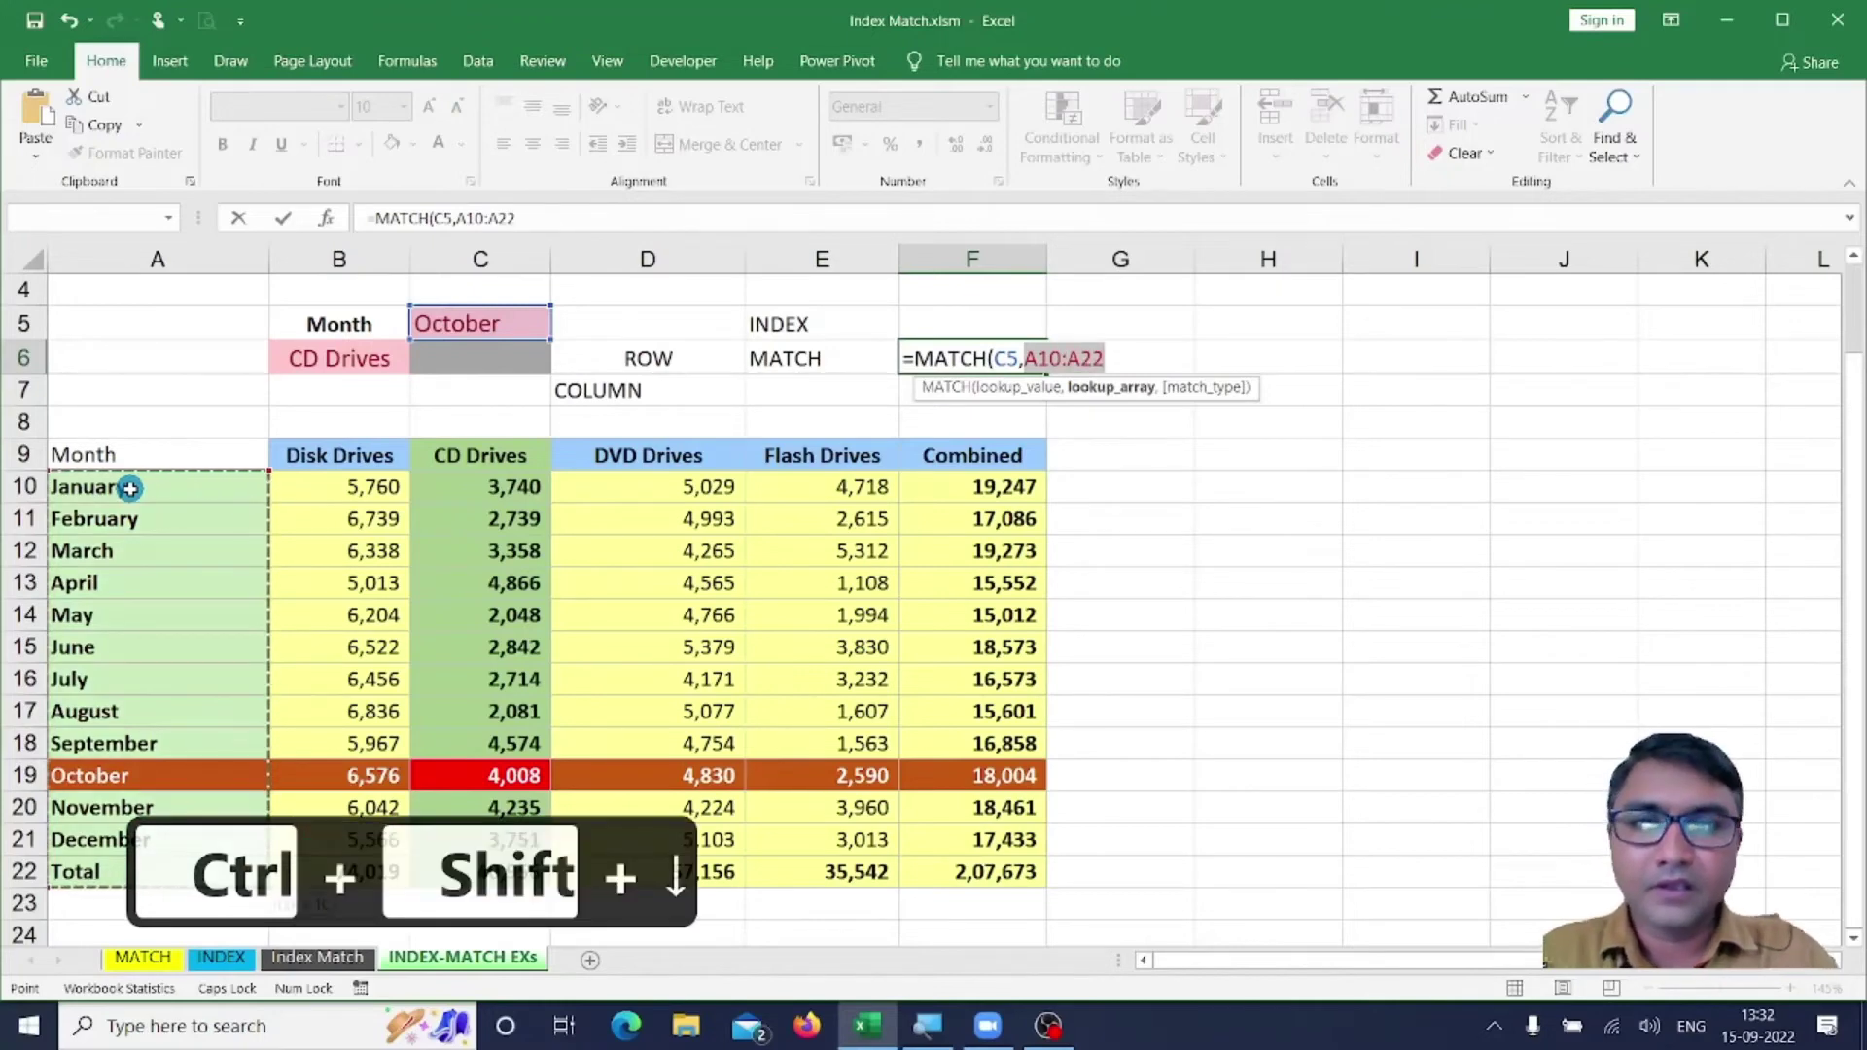
type(",")
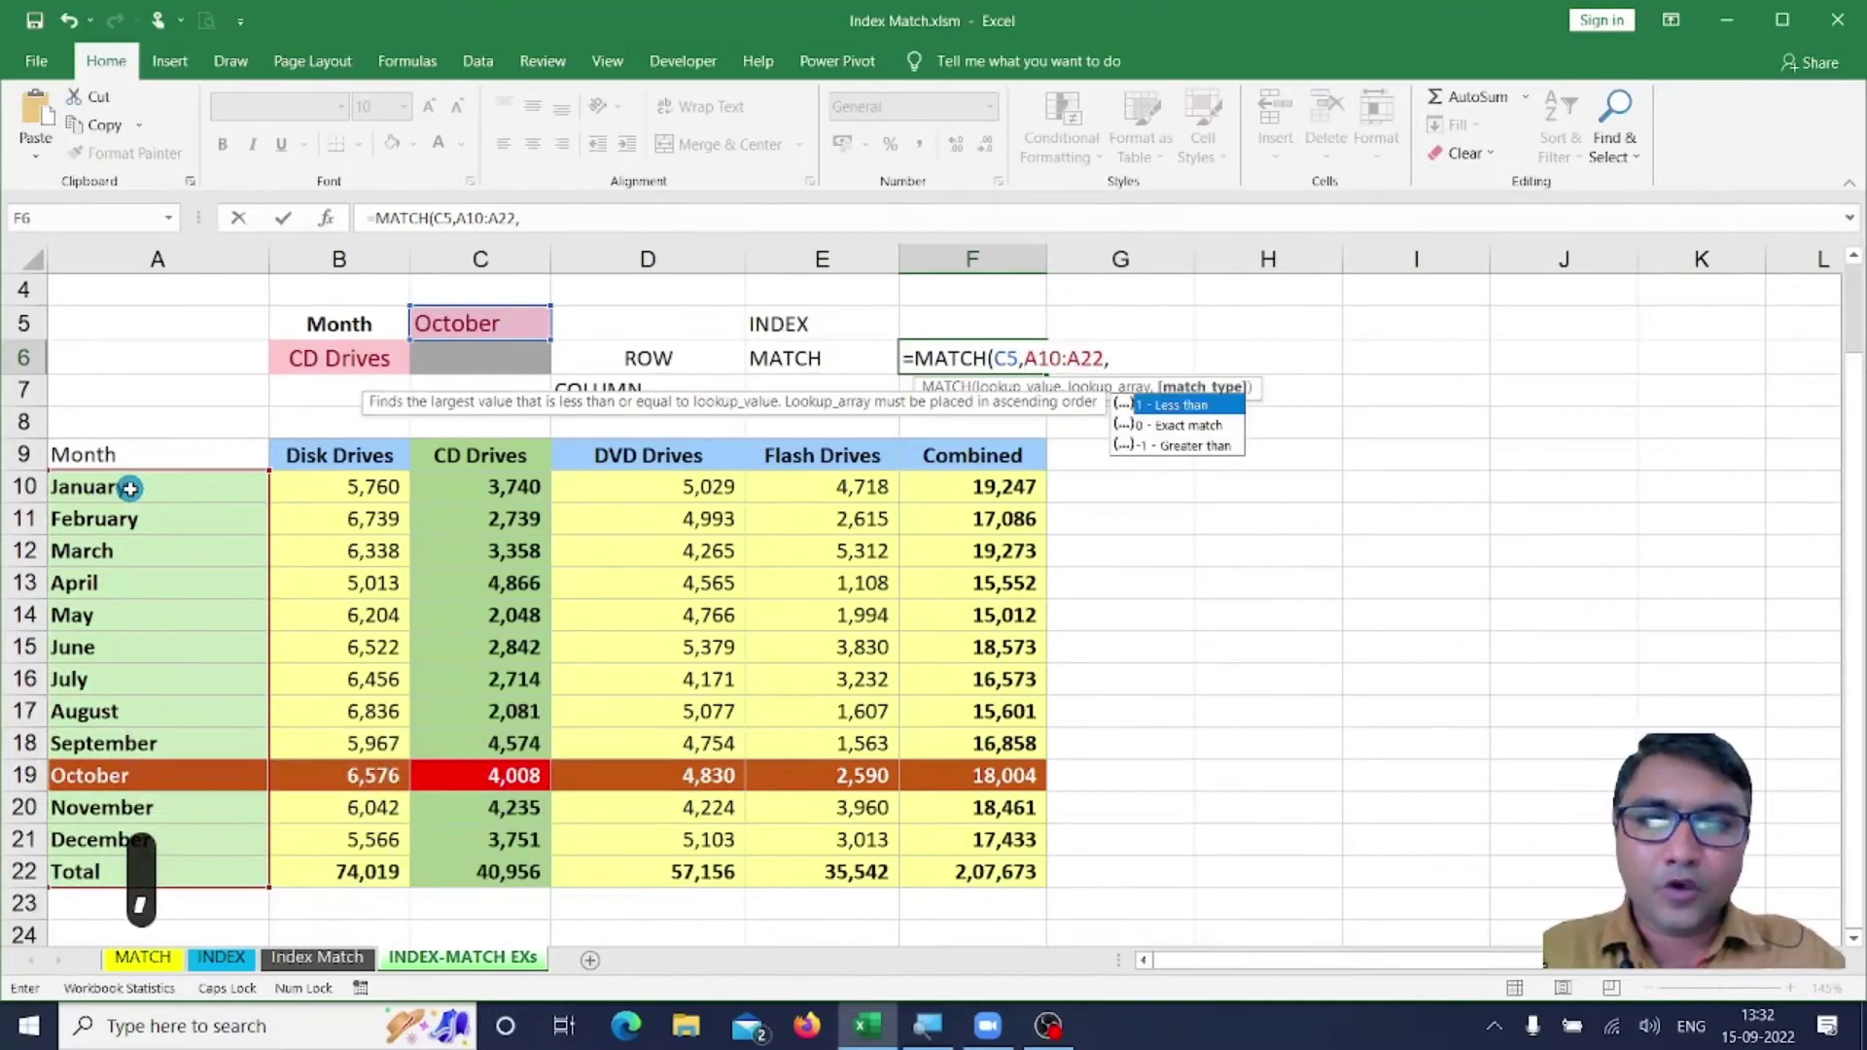
type("0")
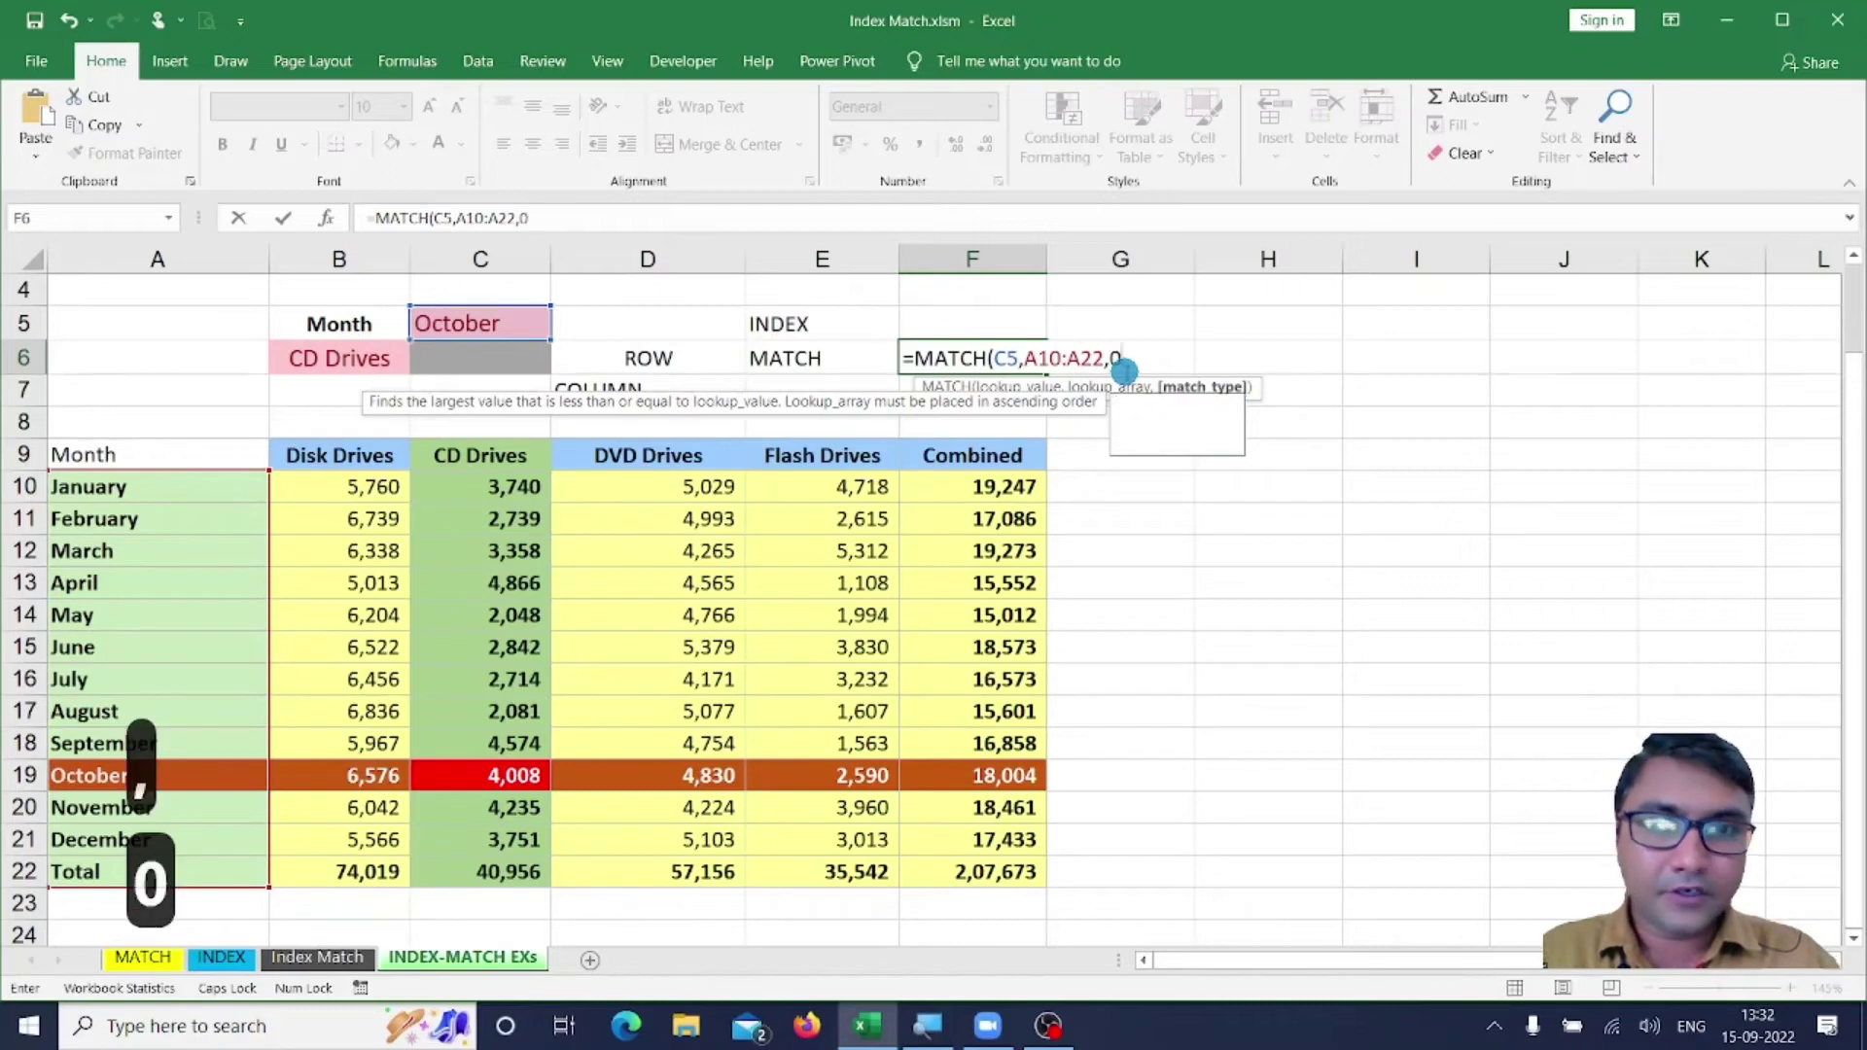
type(")")
key("Return")
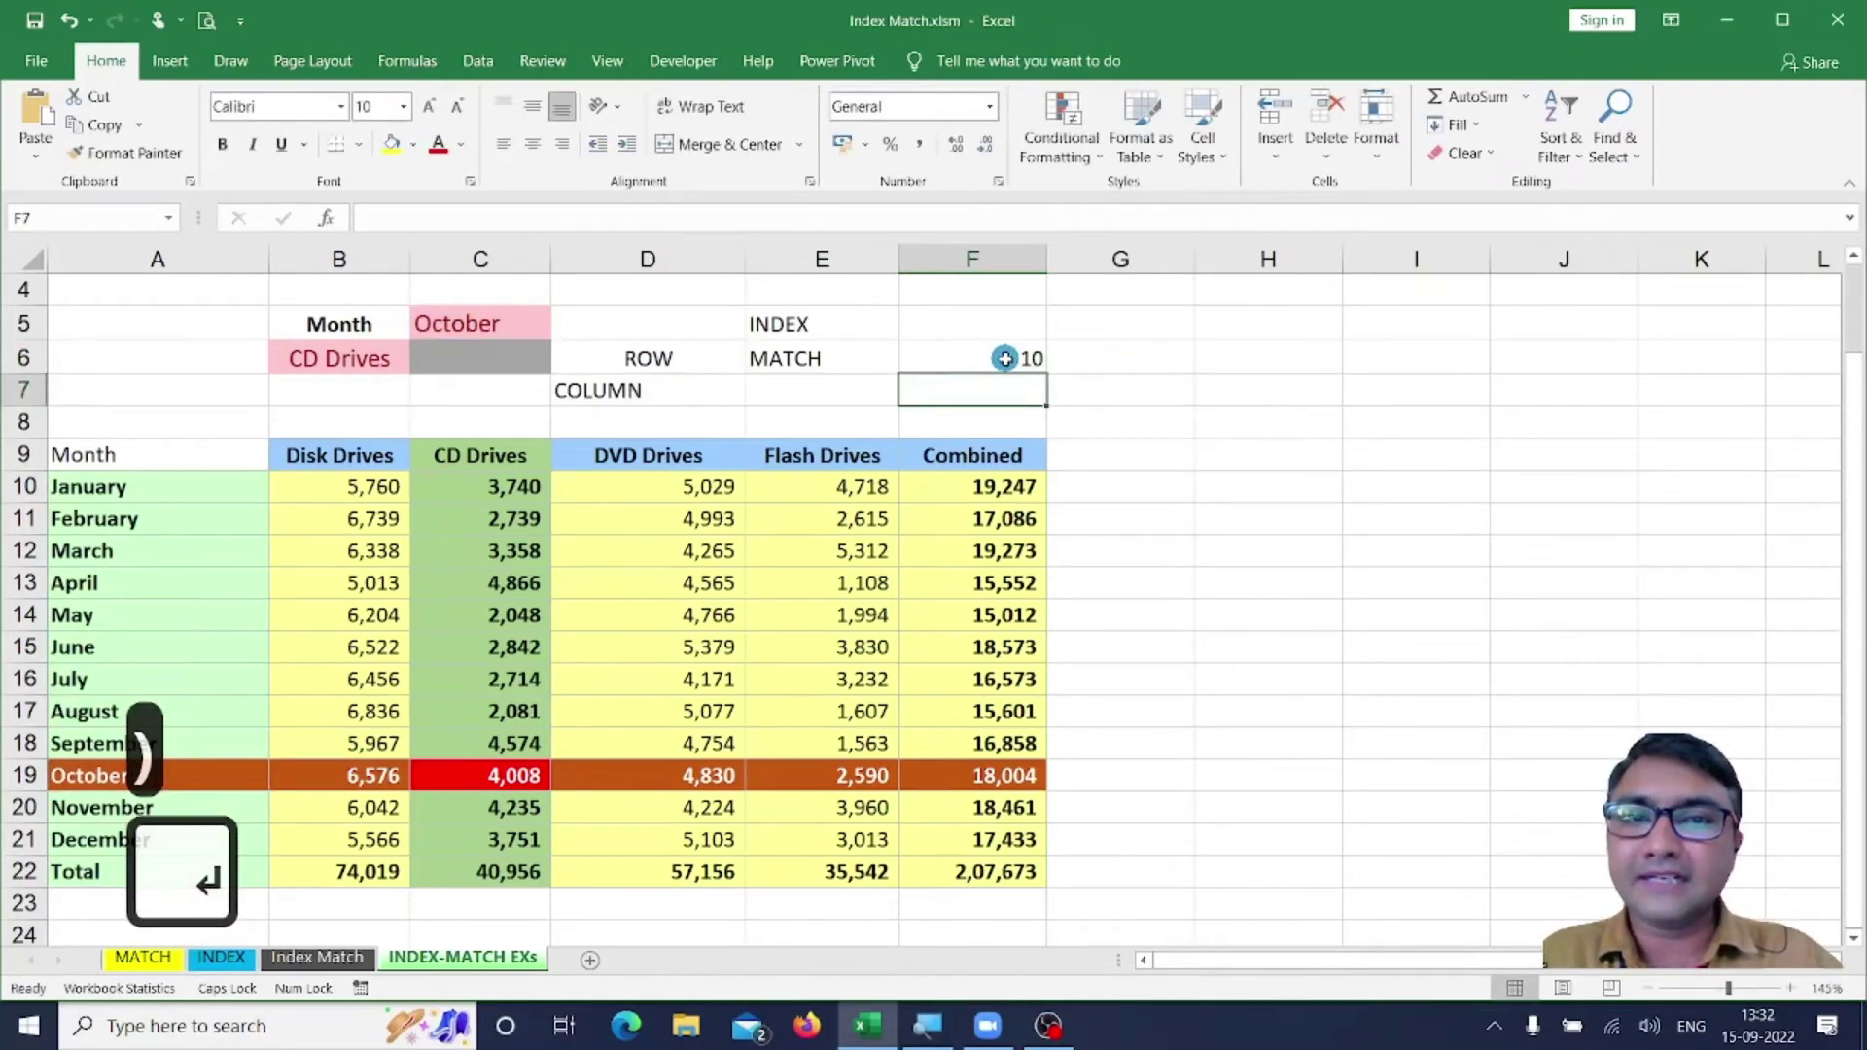
Test the MATCH formula by changing the month in C5 to July, and check F6.
left_click(467, 323)
left_click(561, 328)
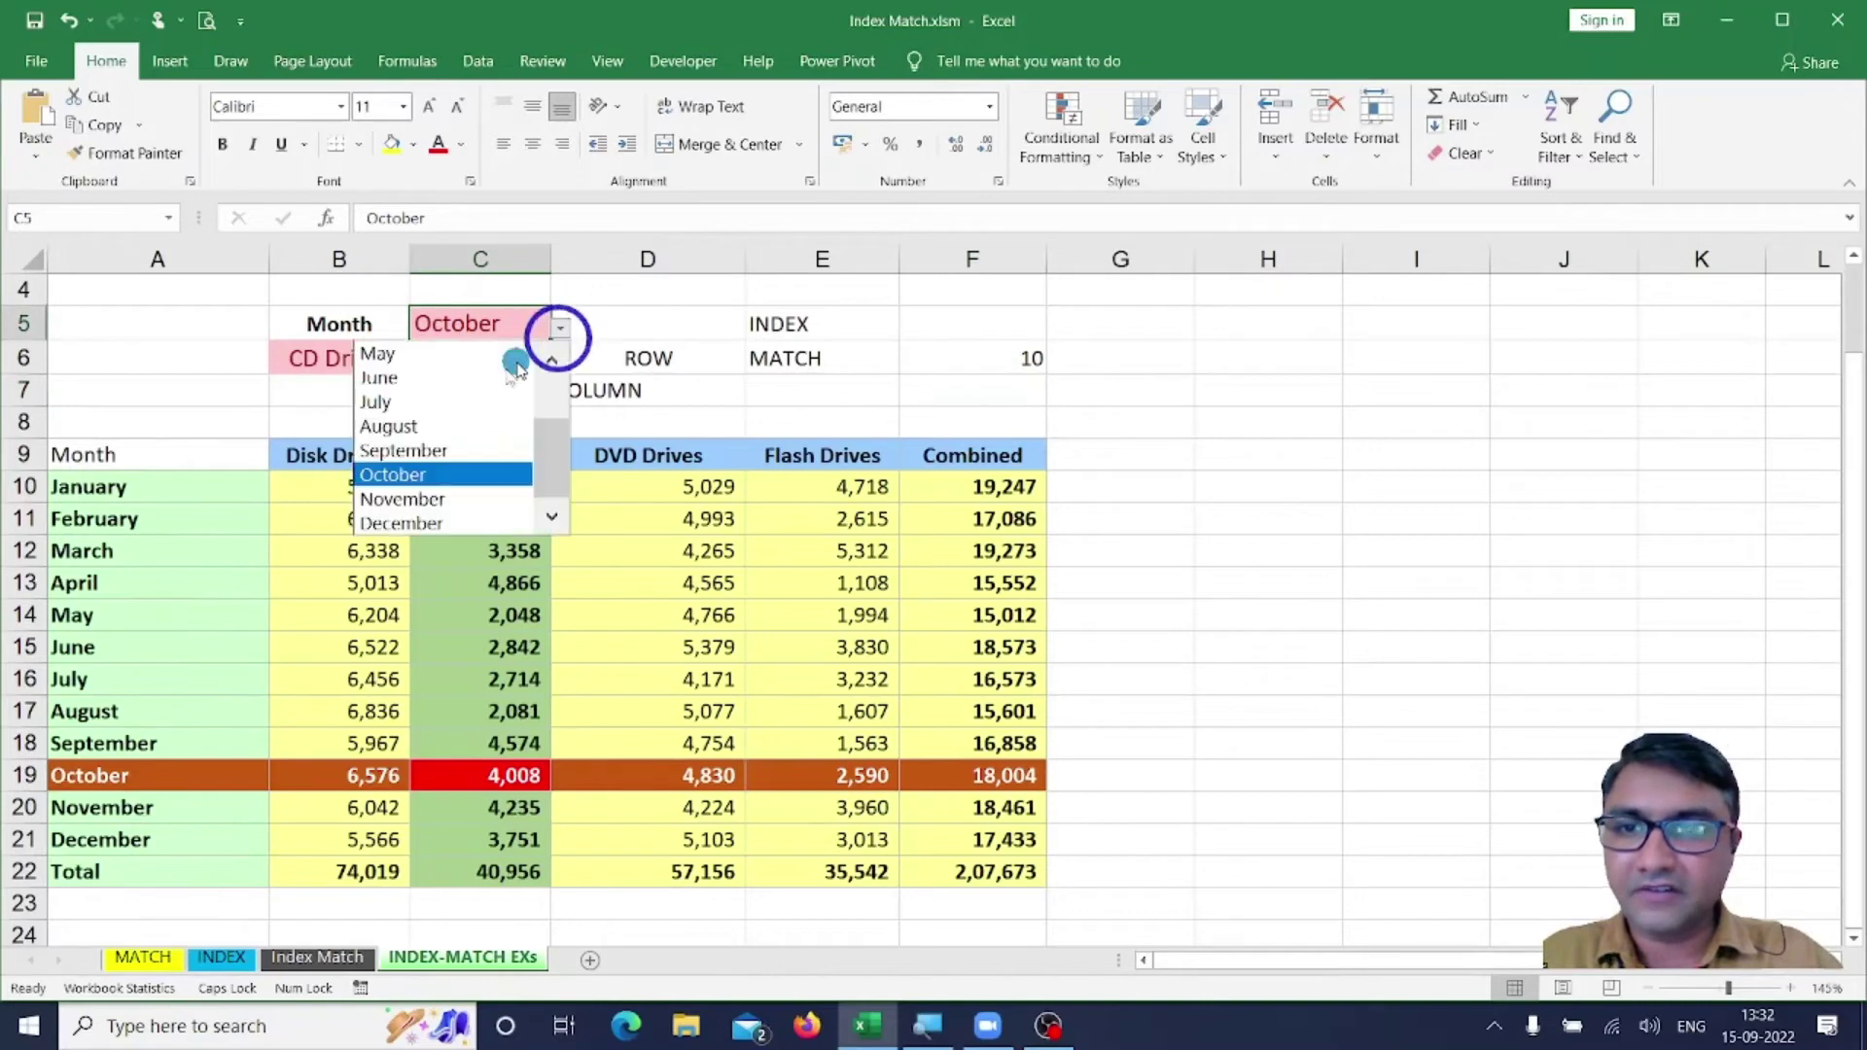
left_click(429, 404)
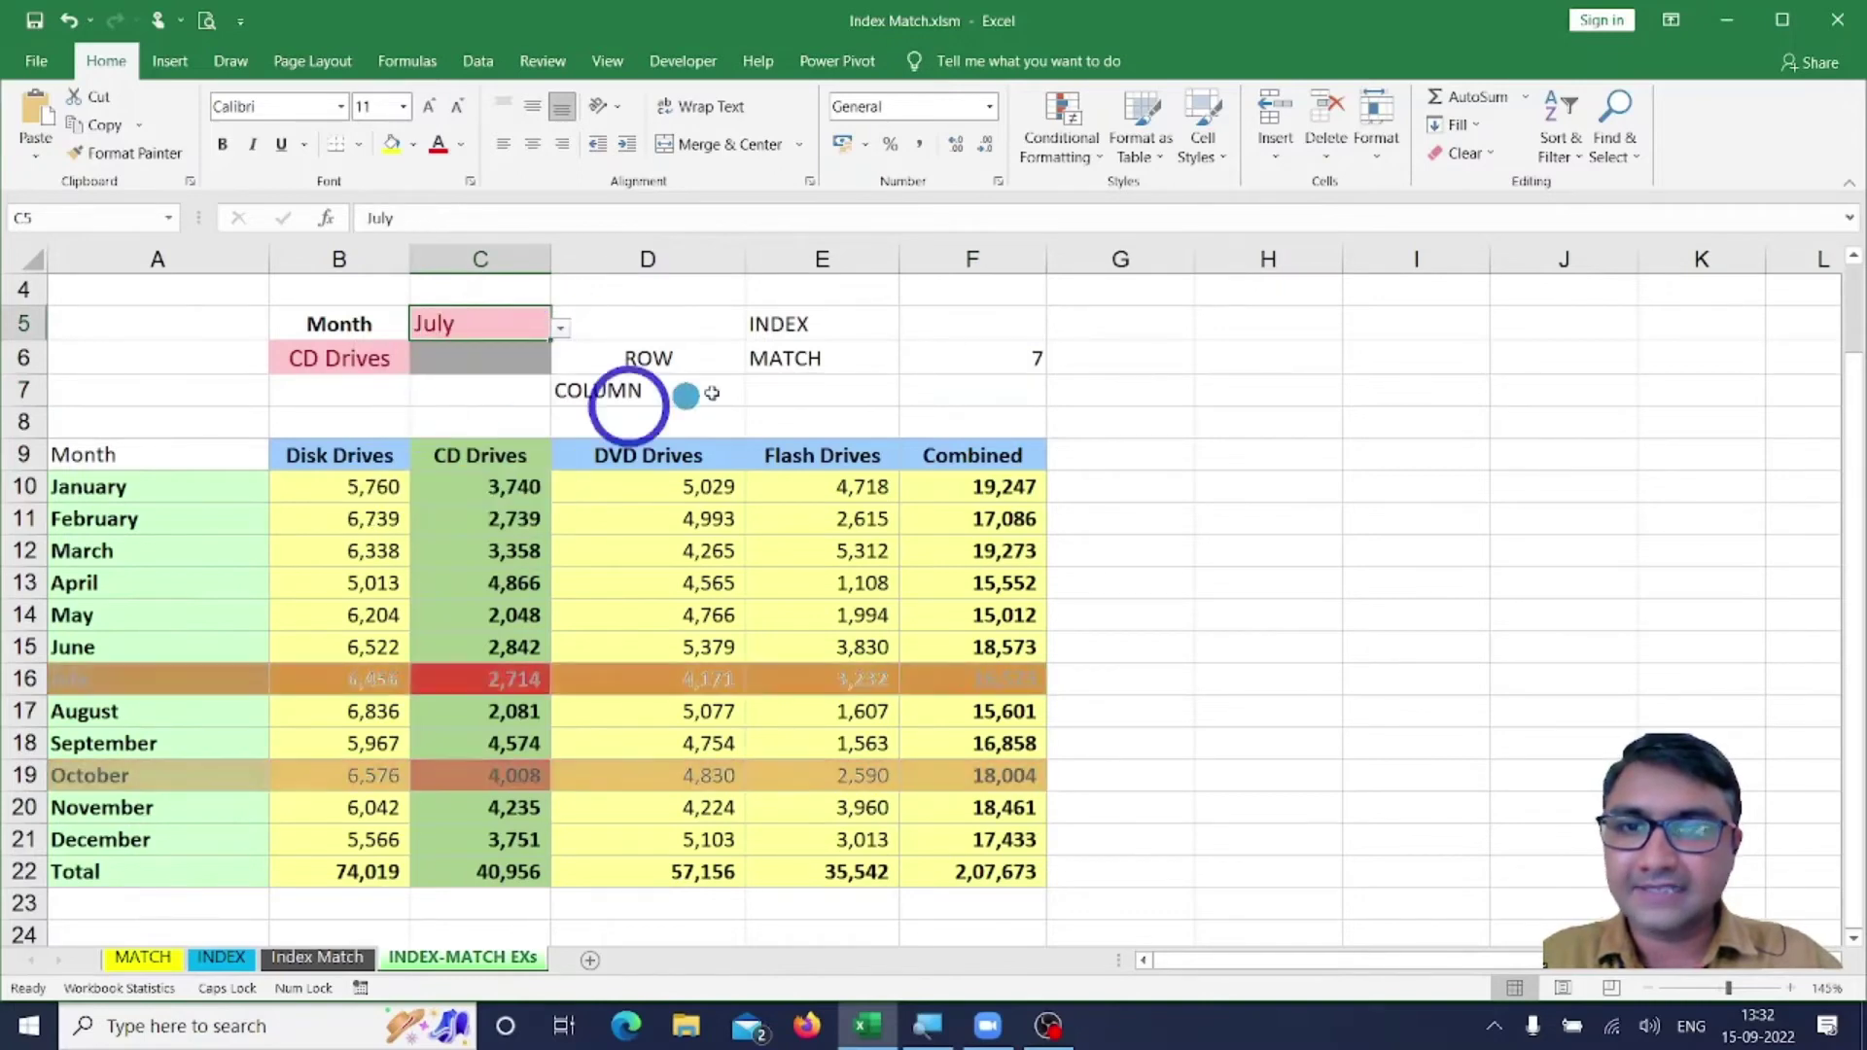
left_click(1035, 355)
Enter =INDEX(C10:C22,7) in F5 to return the CD Drives sales from the seventh row.
left_click(976, 313)
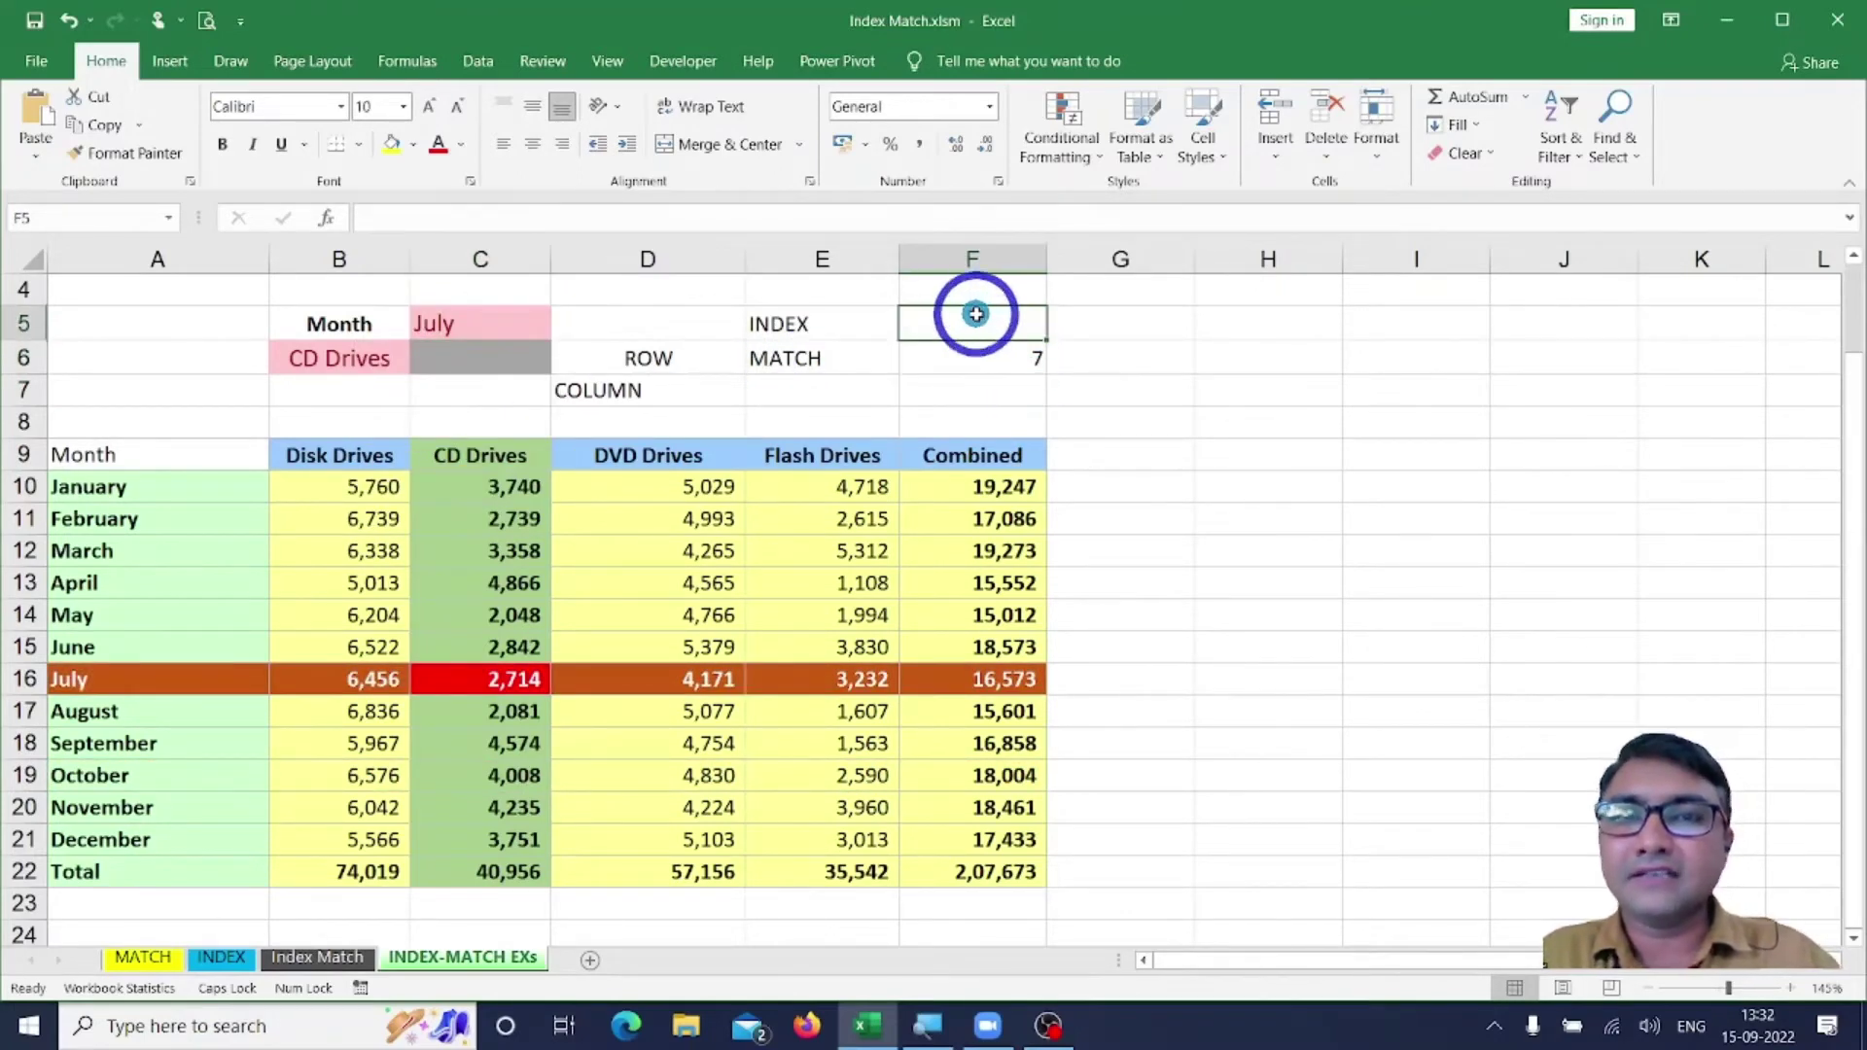
type("=INDE")
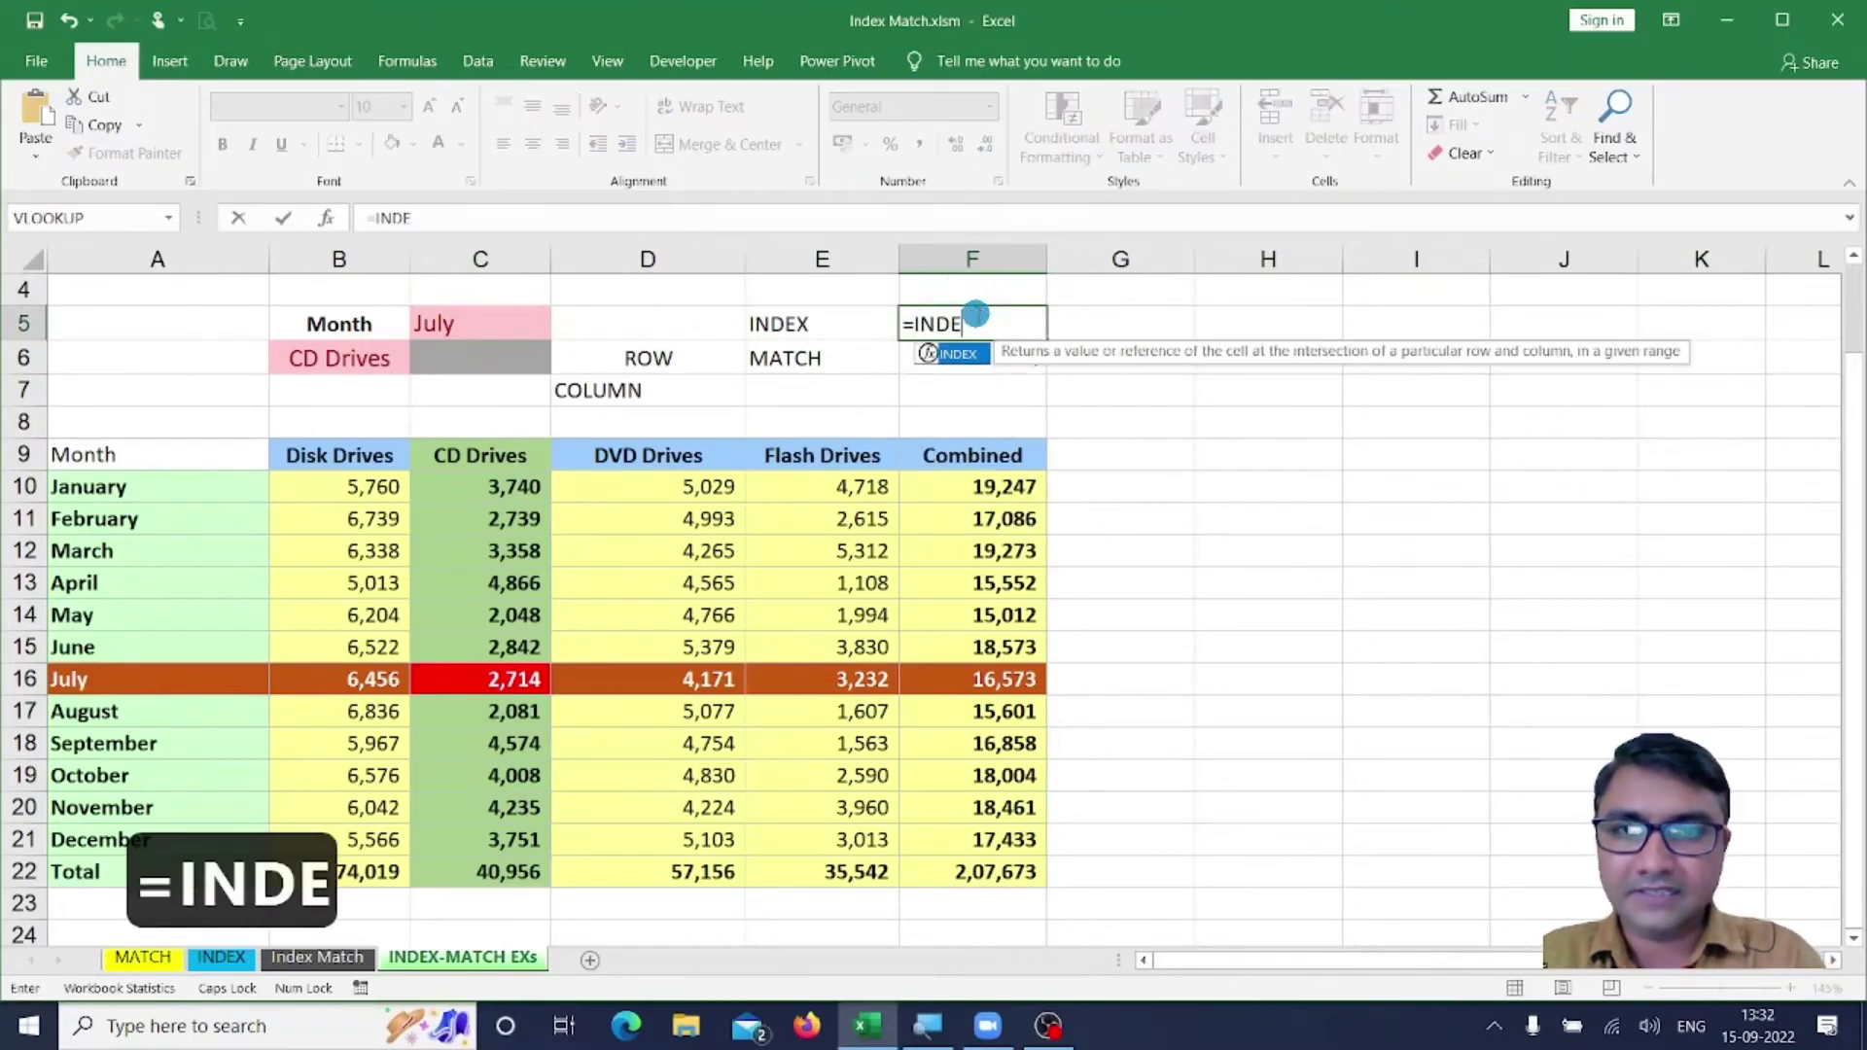
type("X")
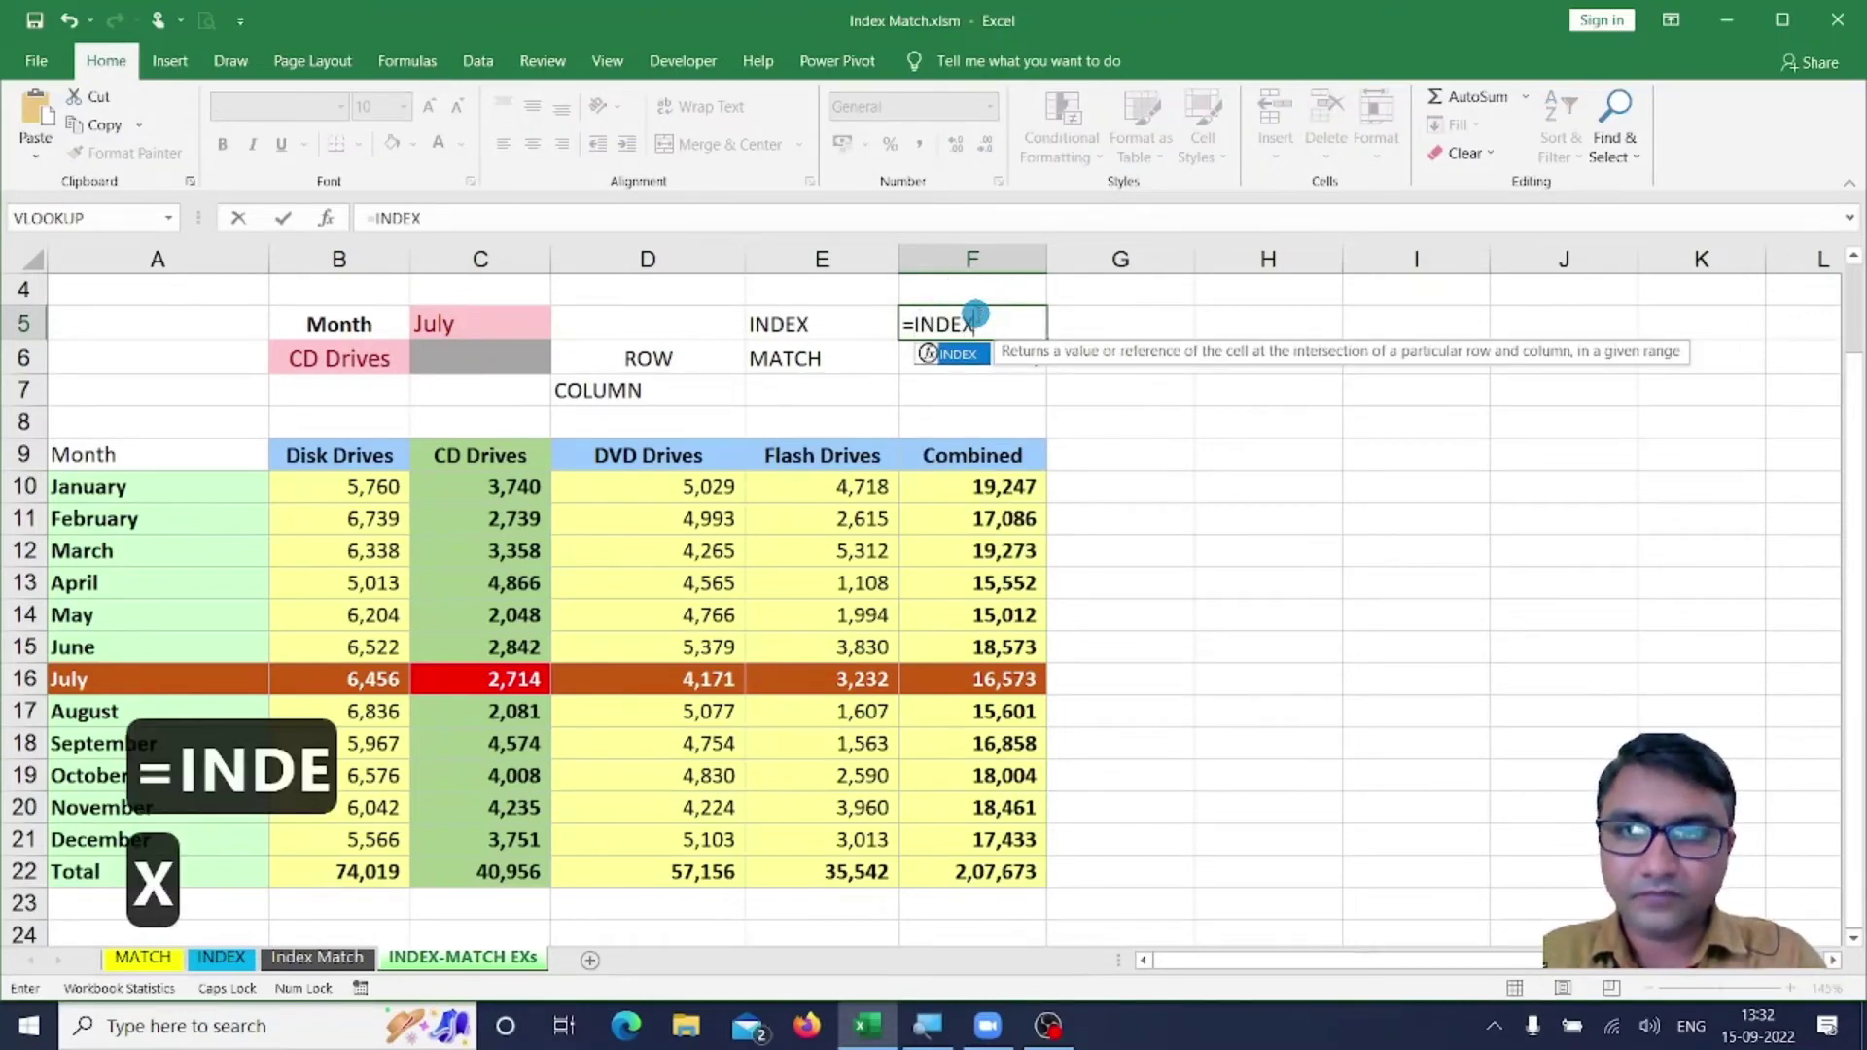
key("Tab")
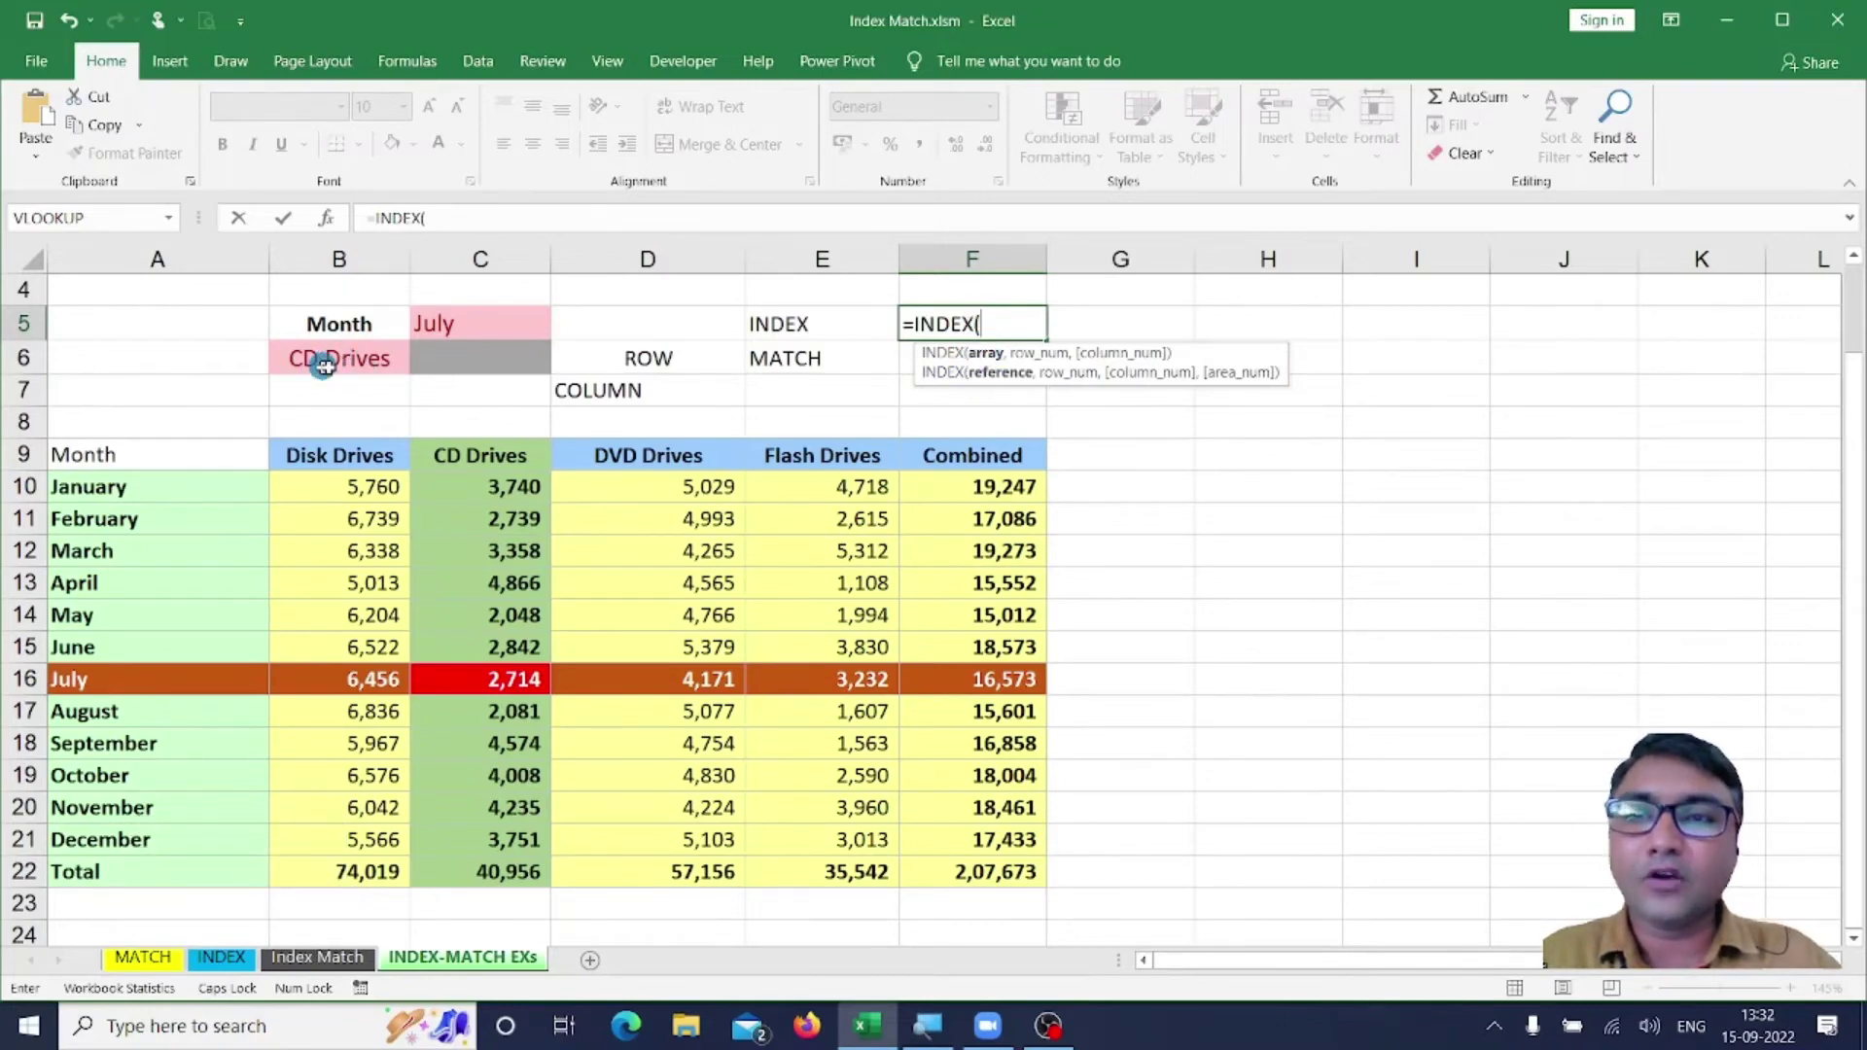
left_click(468, 488)
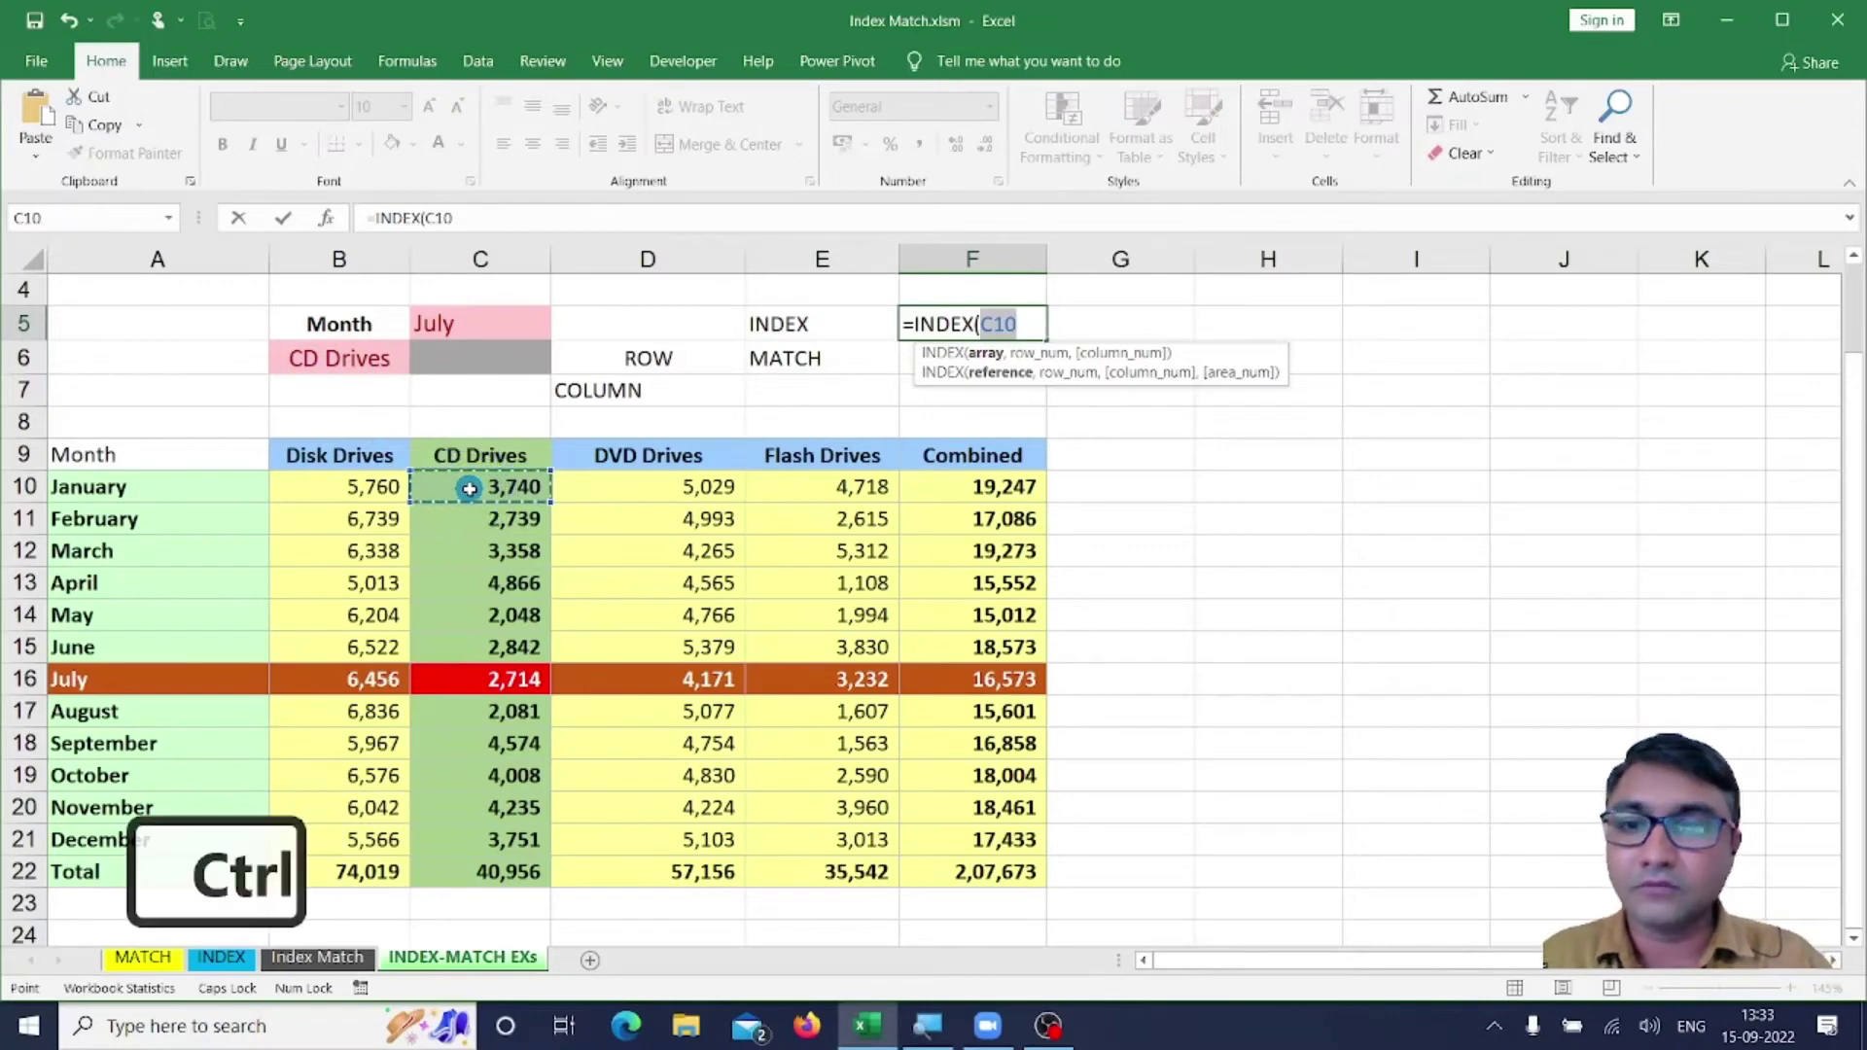
key("ctrl+shift+Down")
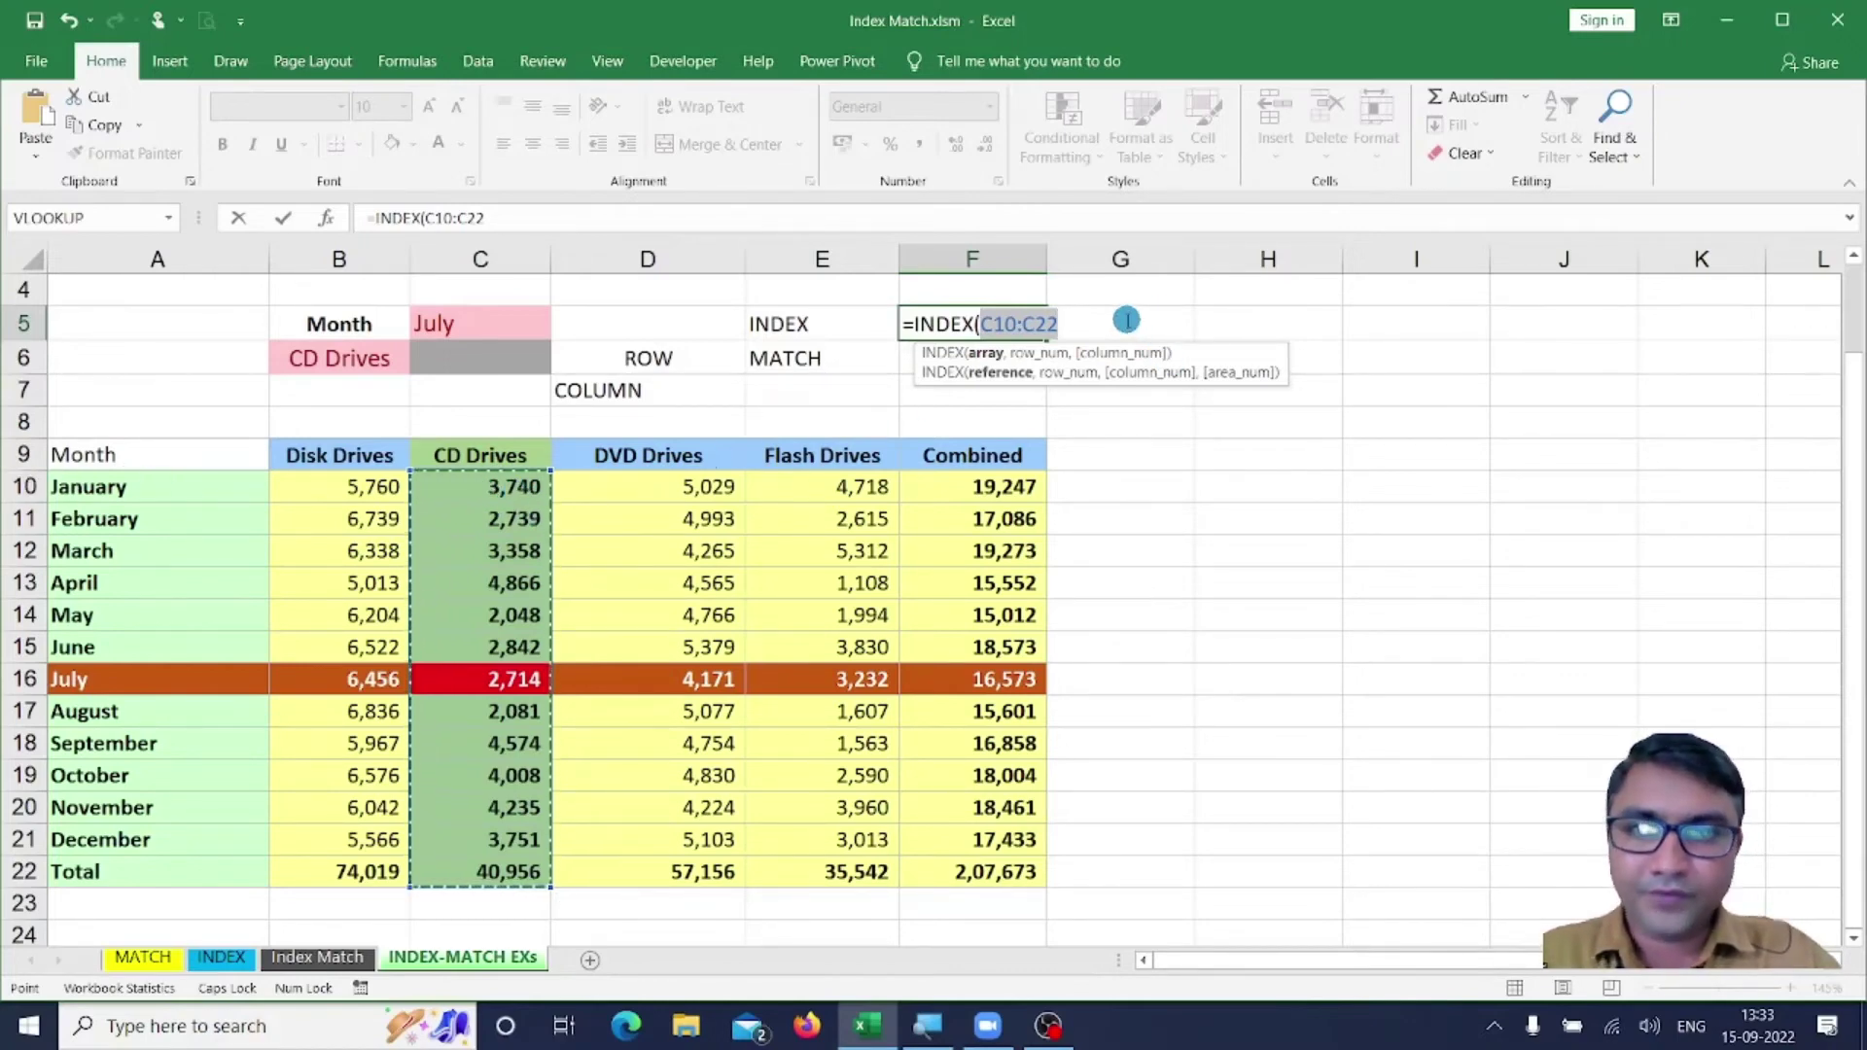
type(",7")
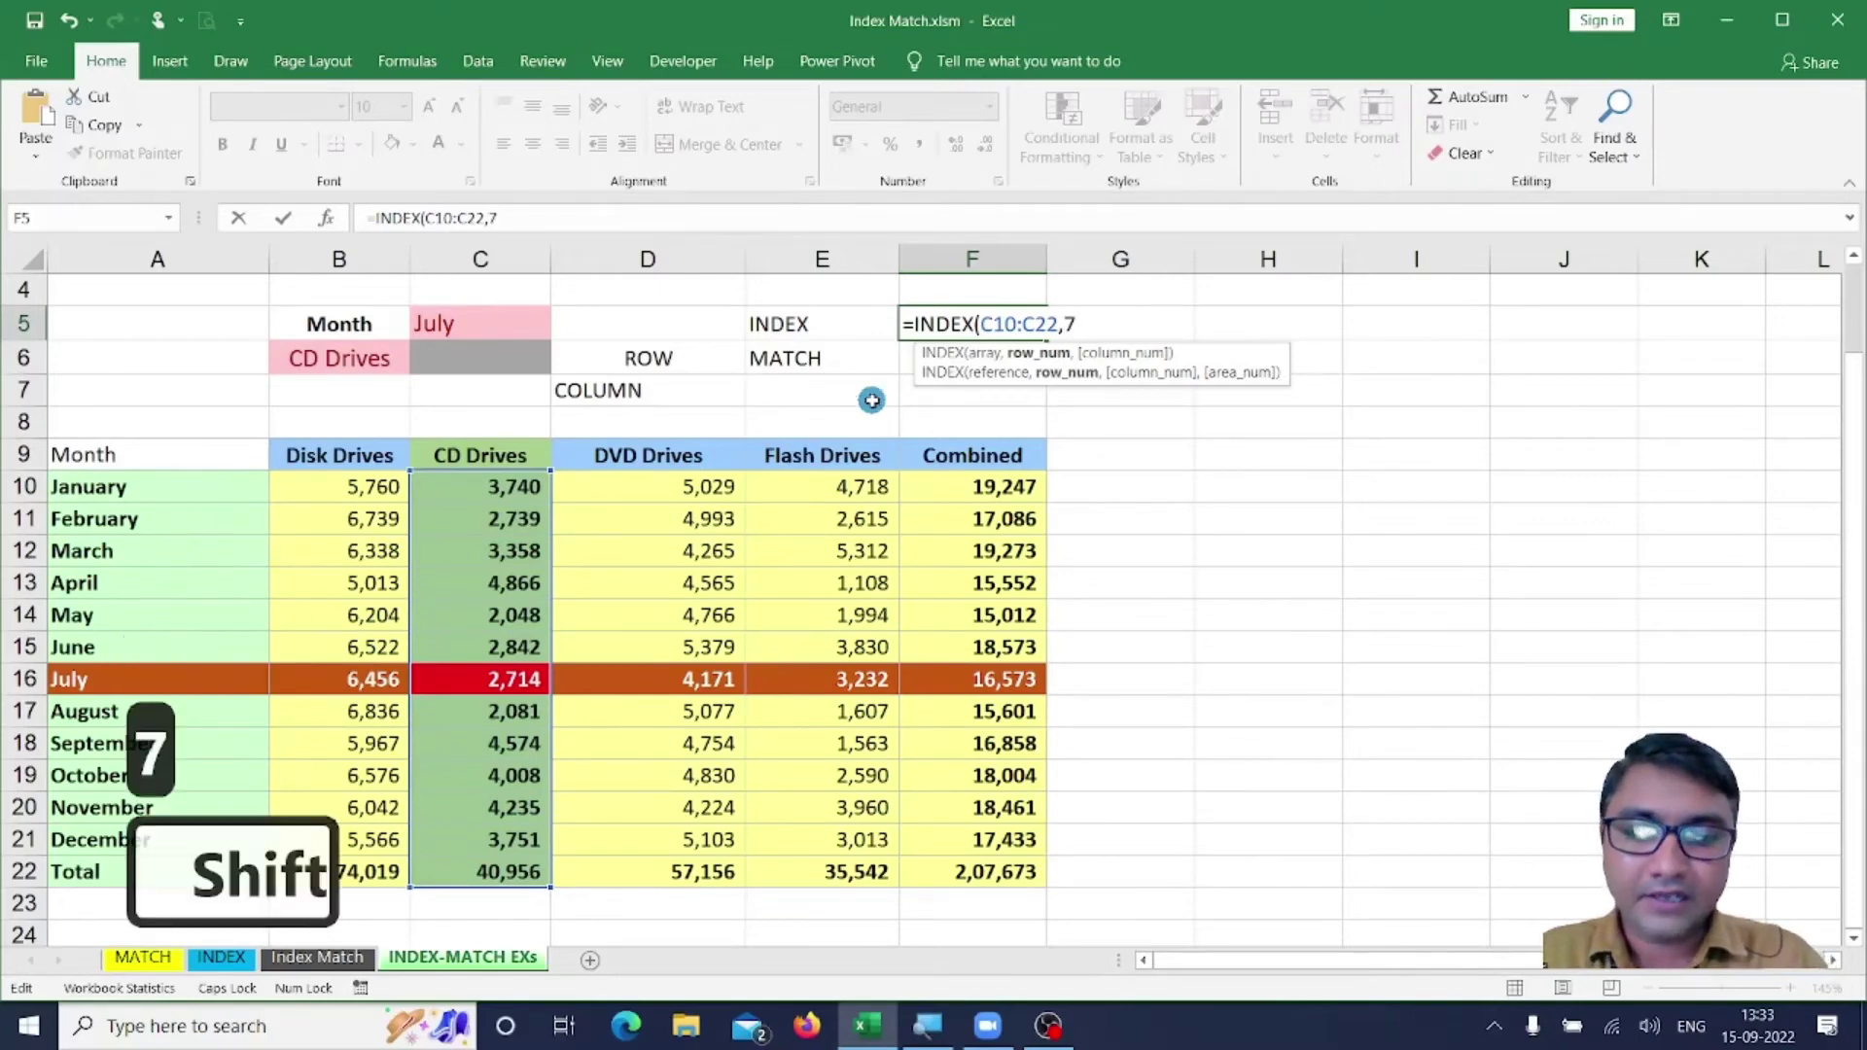
type(")")
key("Return")
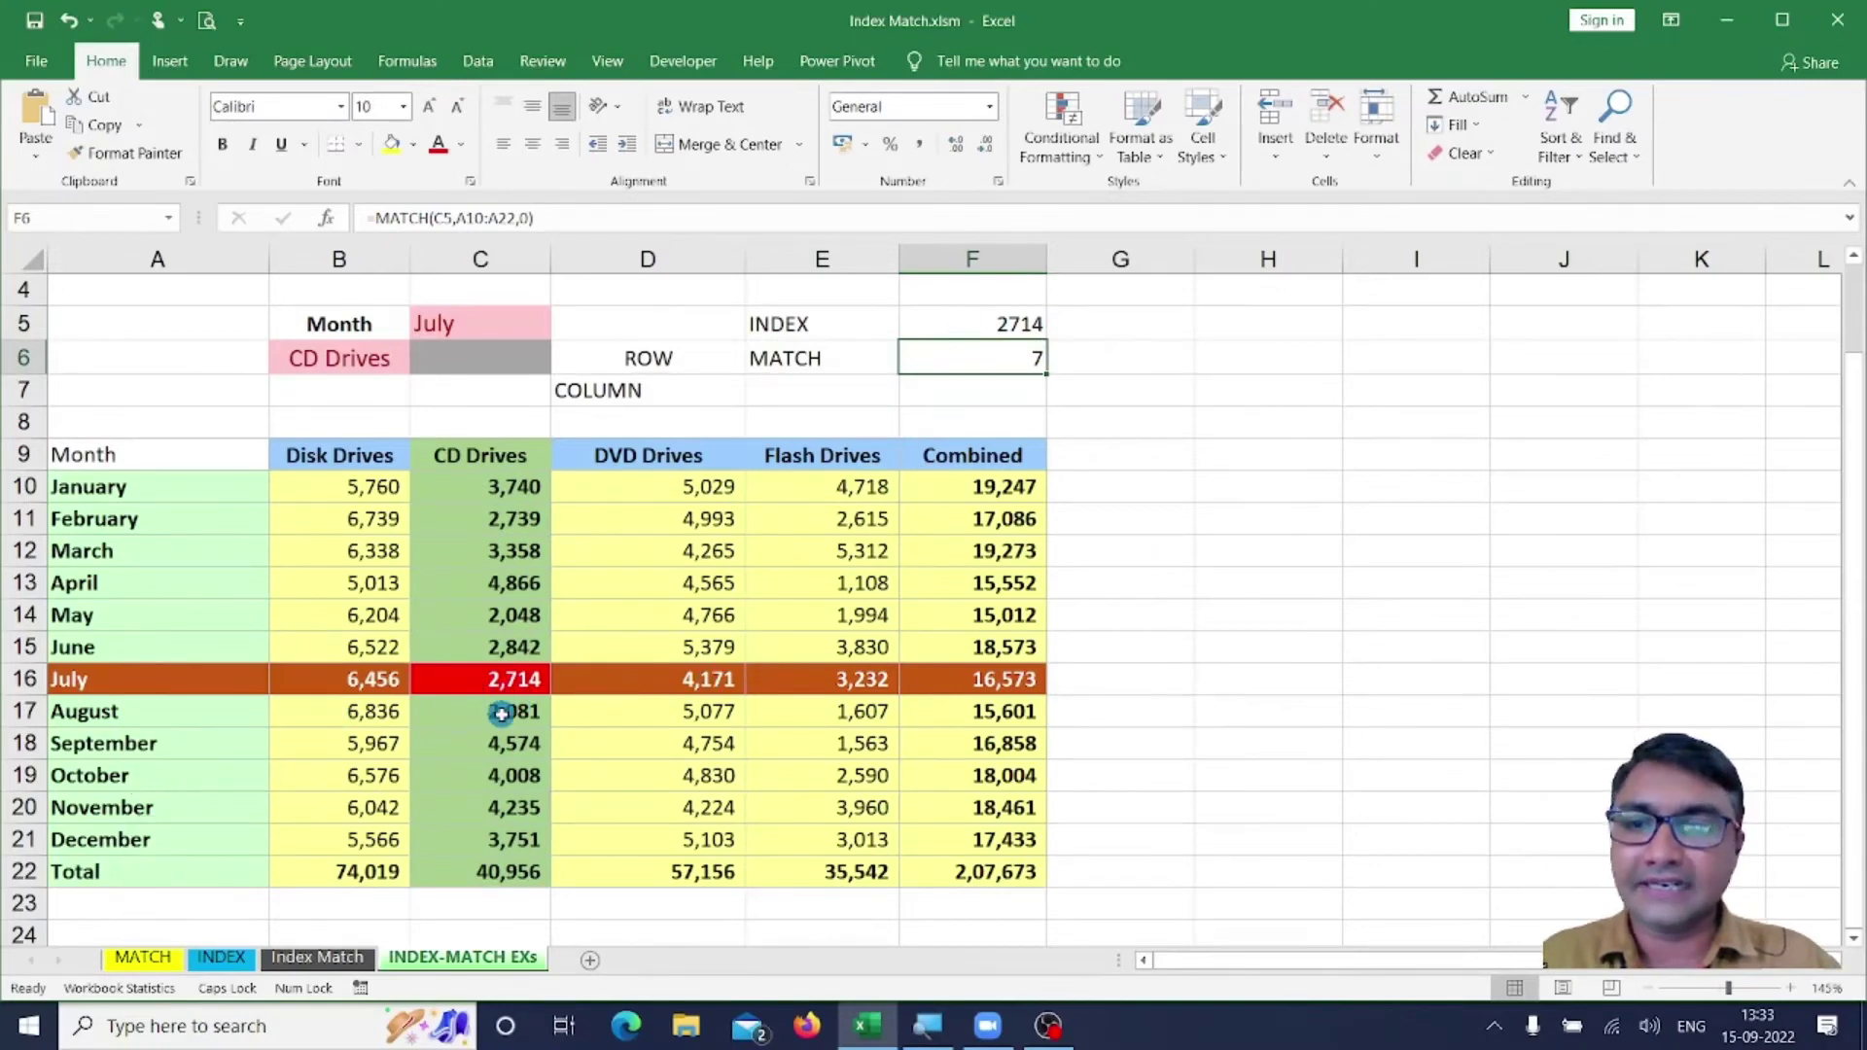
Review the INDEX formula in F5 and copy the expression MATCH(C5,A10:A22,0) from F6 without its equals sign.
left_click(967, 316)
key("F2")
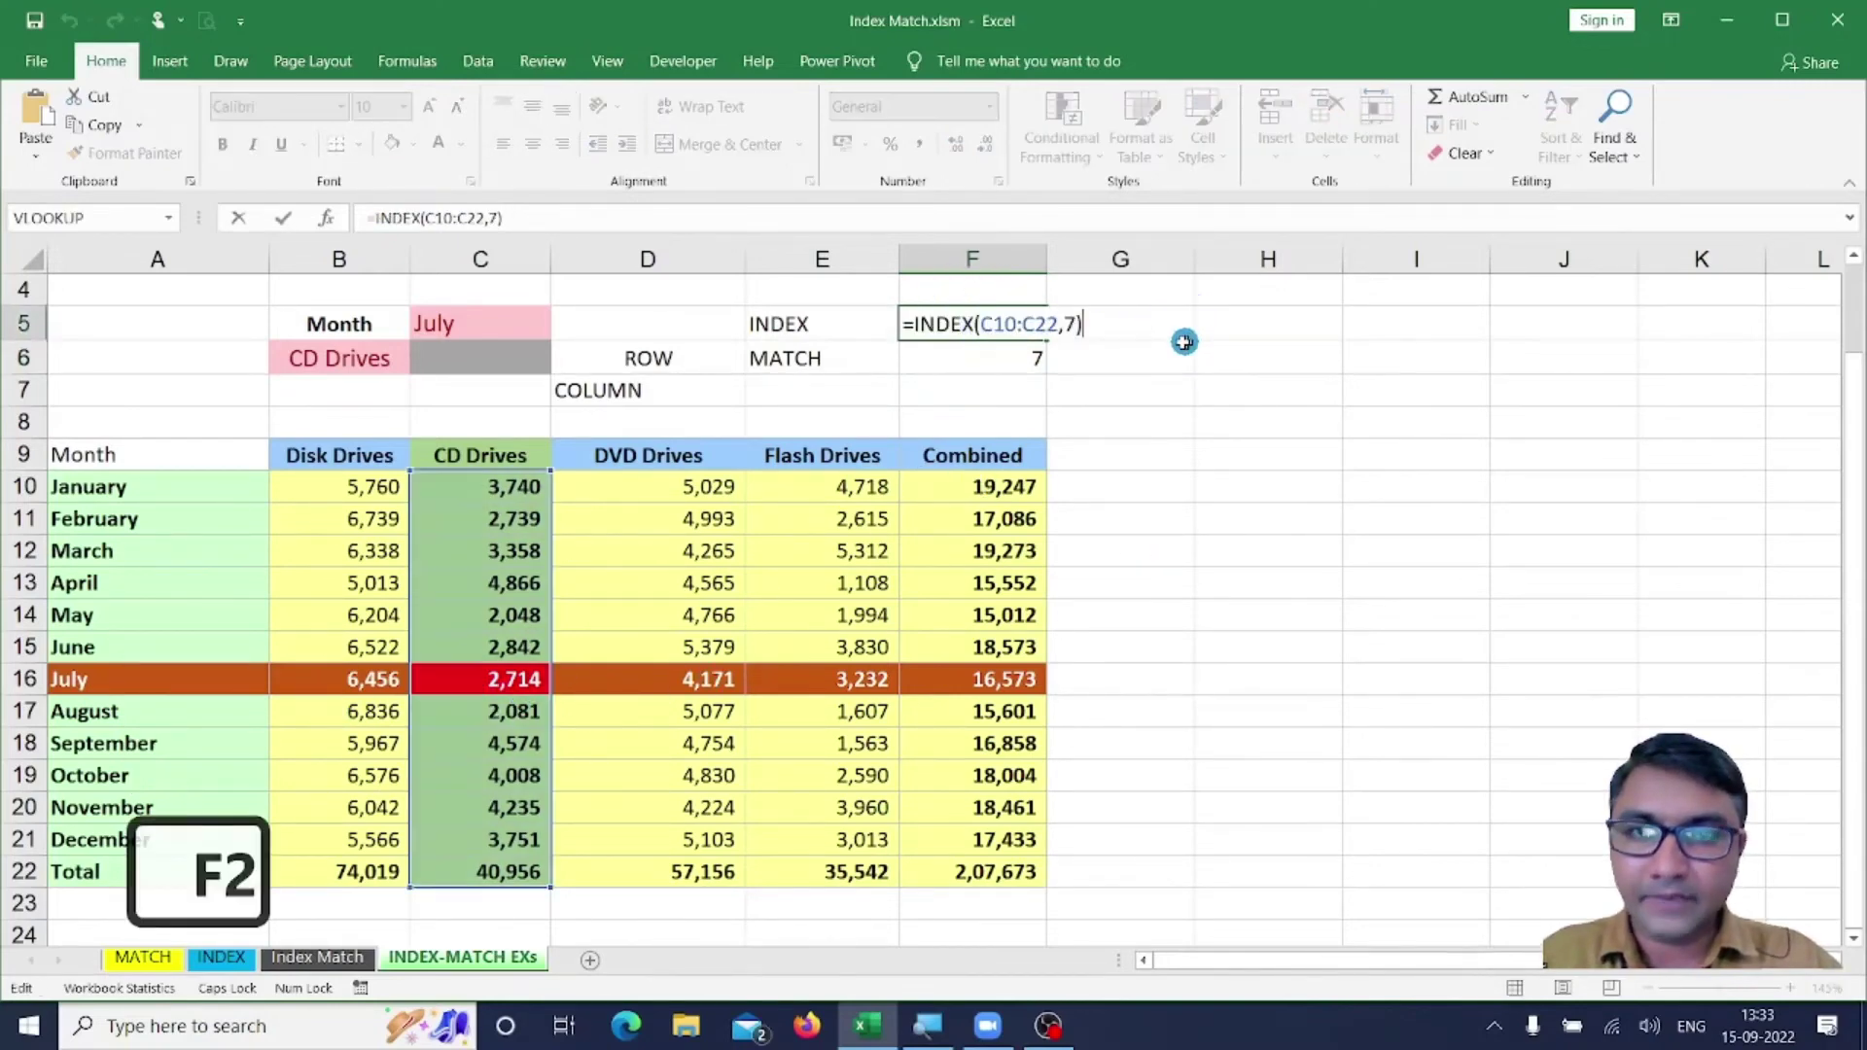
key("Escape")
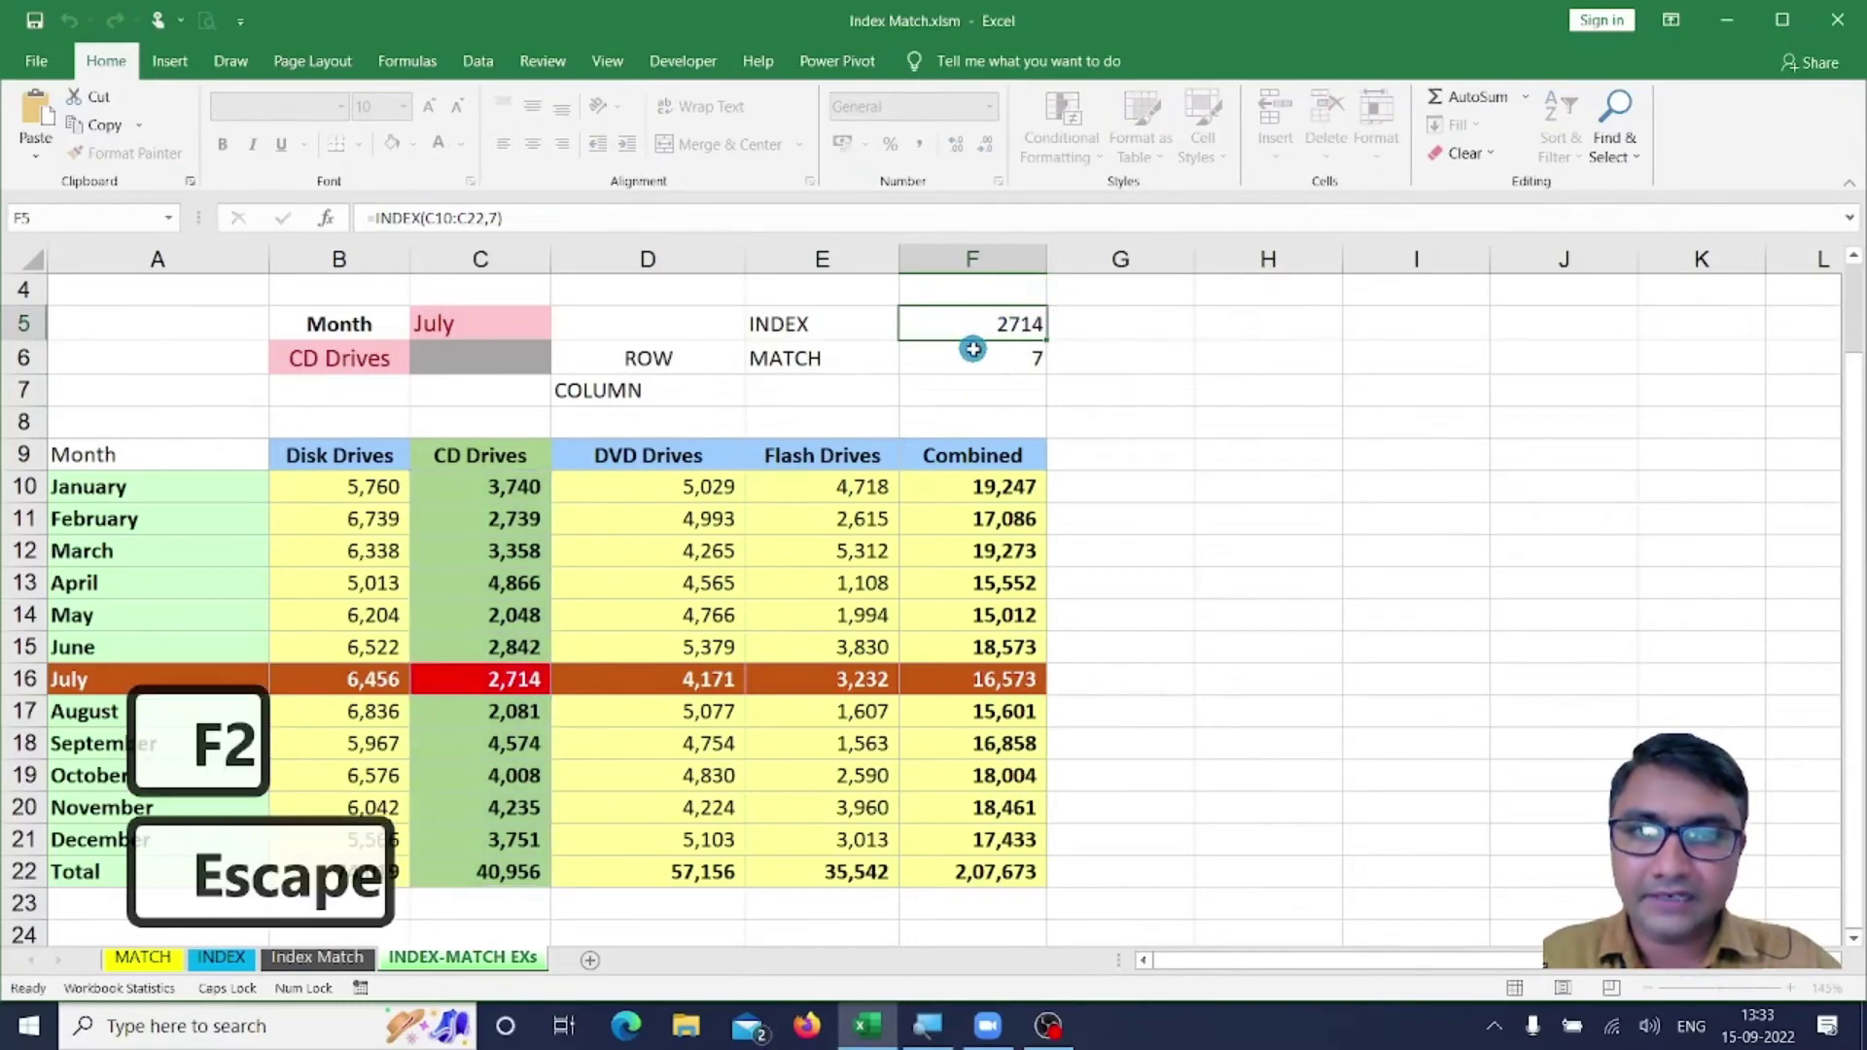
left_click(971, 352)
key("F2")
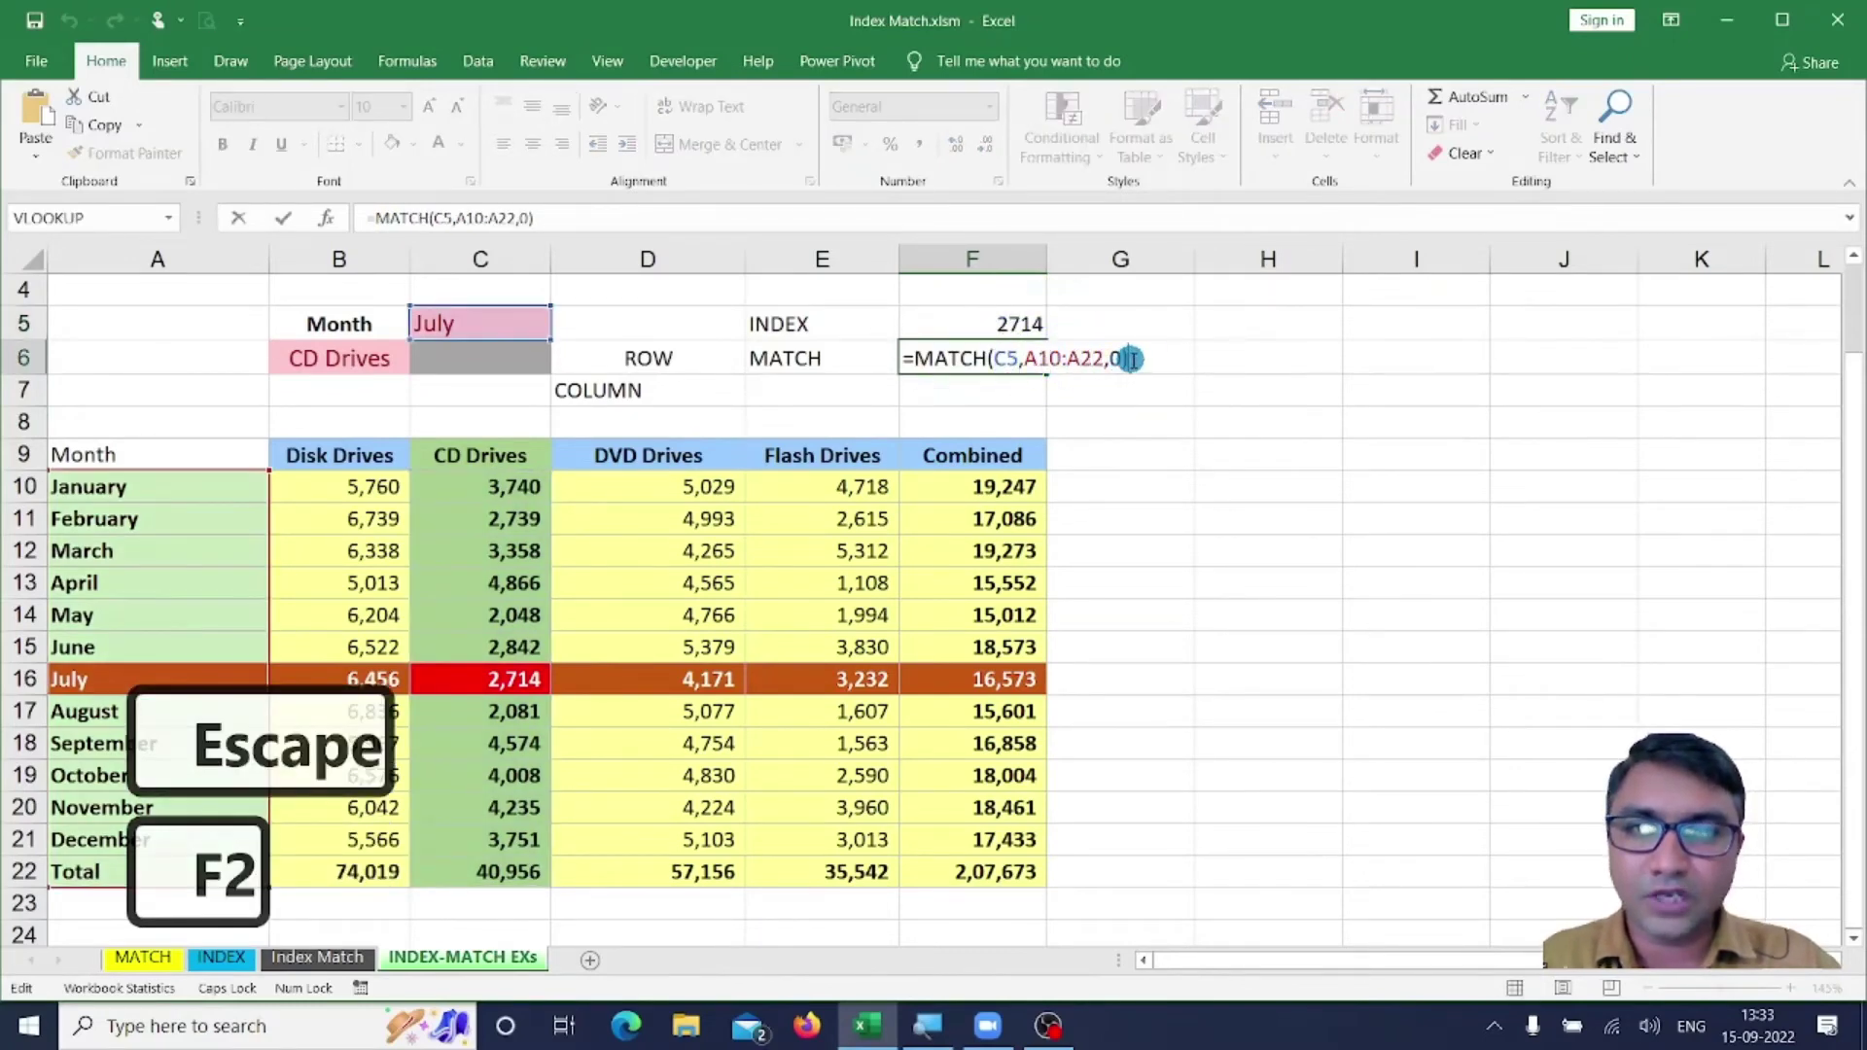
left_click_drag(1131, 359, 914, 359)
key("ctrl+c")
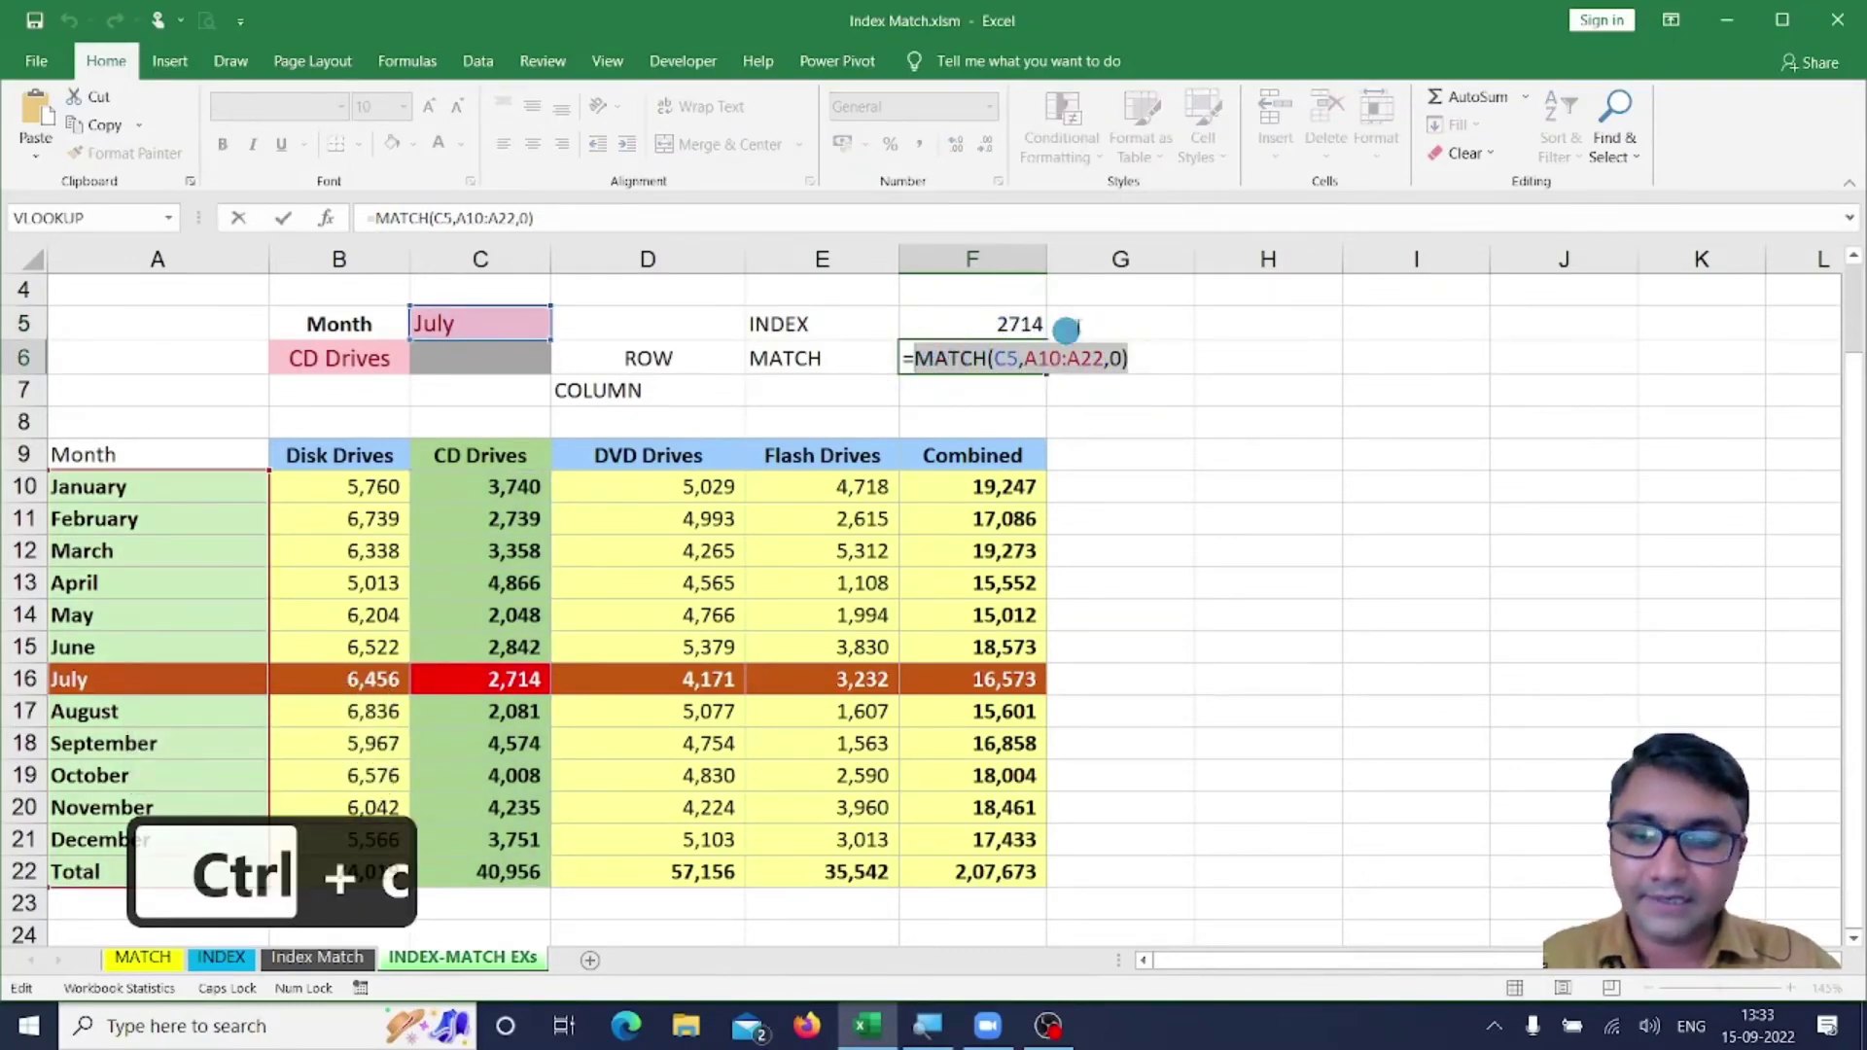
key("Escape")
Replace the row number 7 in F5's INDEX formula with the copied MATCH expression.
left_click(1016, 324)
key("F2")
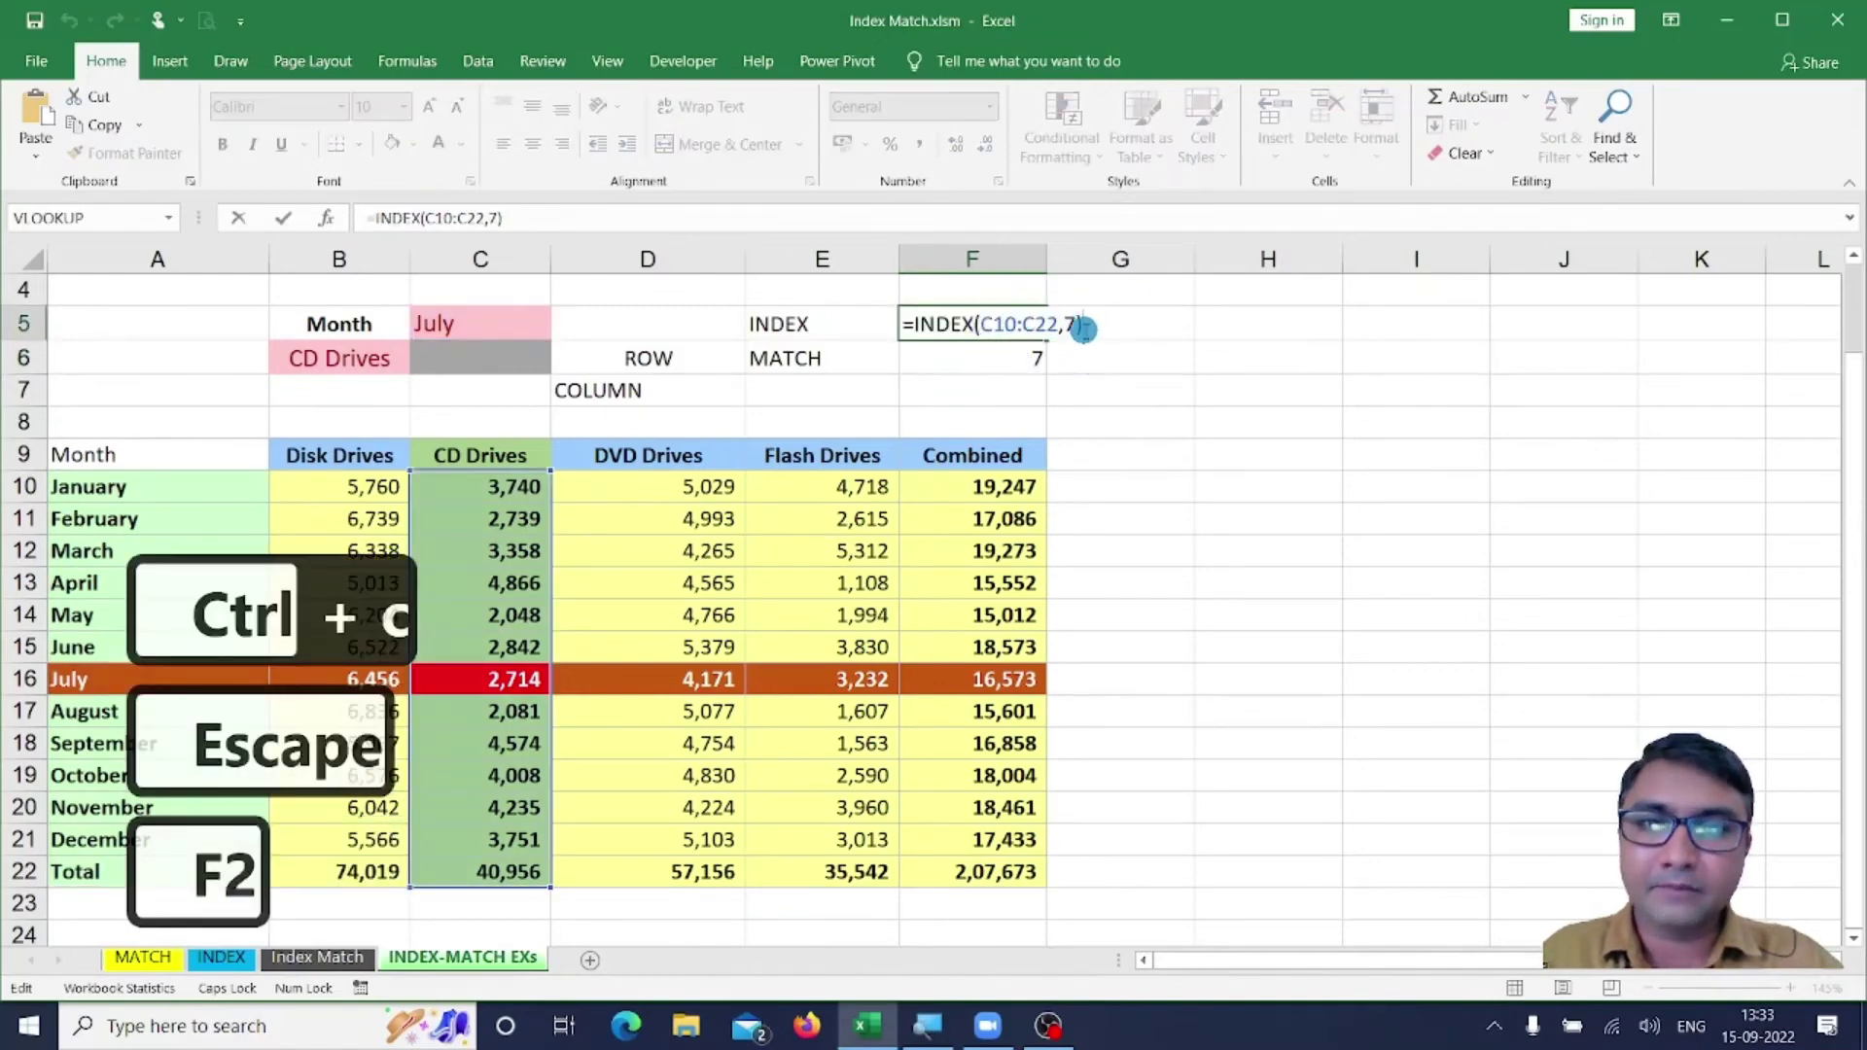
double_click(1072, 321)
key("ctrl+v")
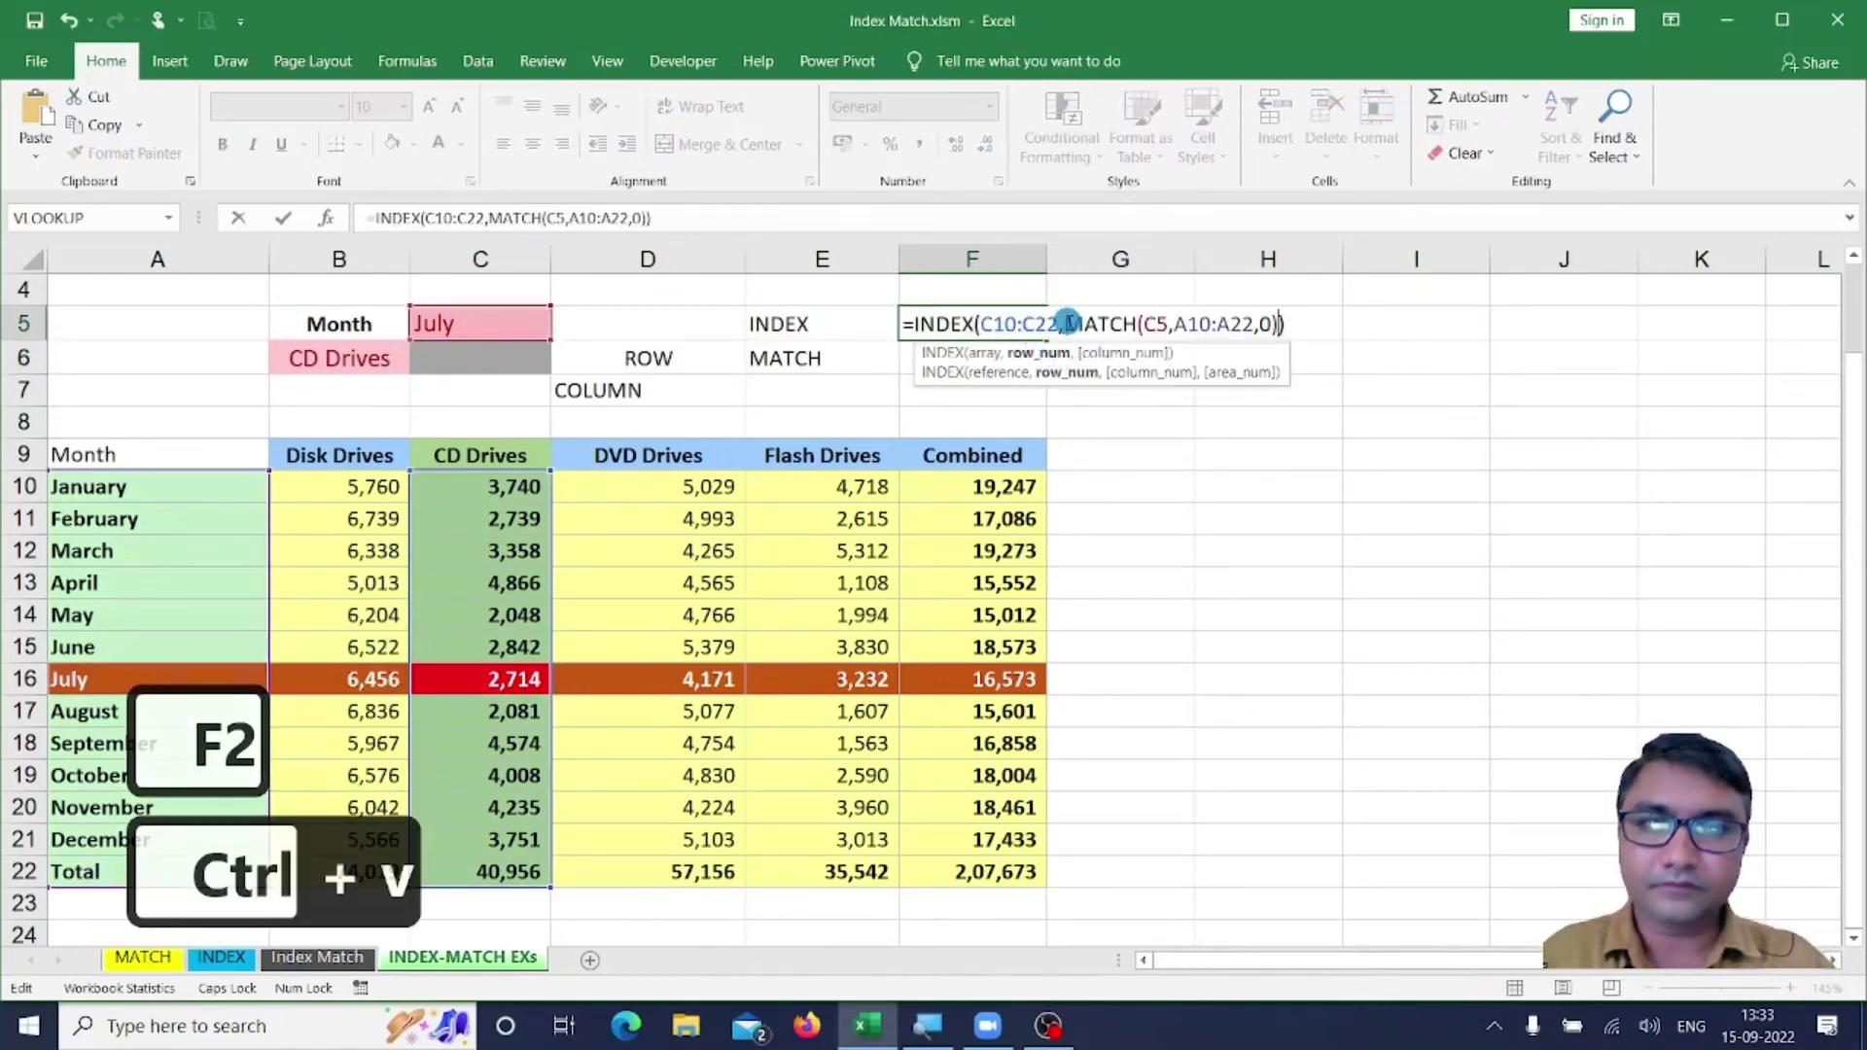
key("Return")
left_click(1021, 325)
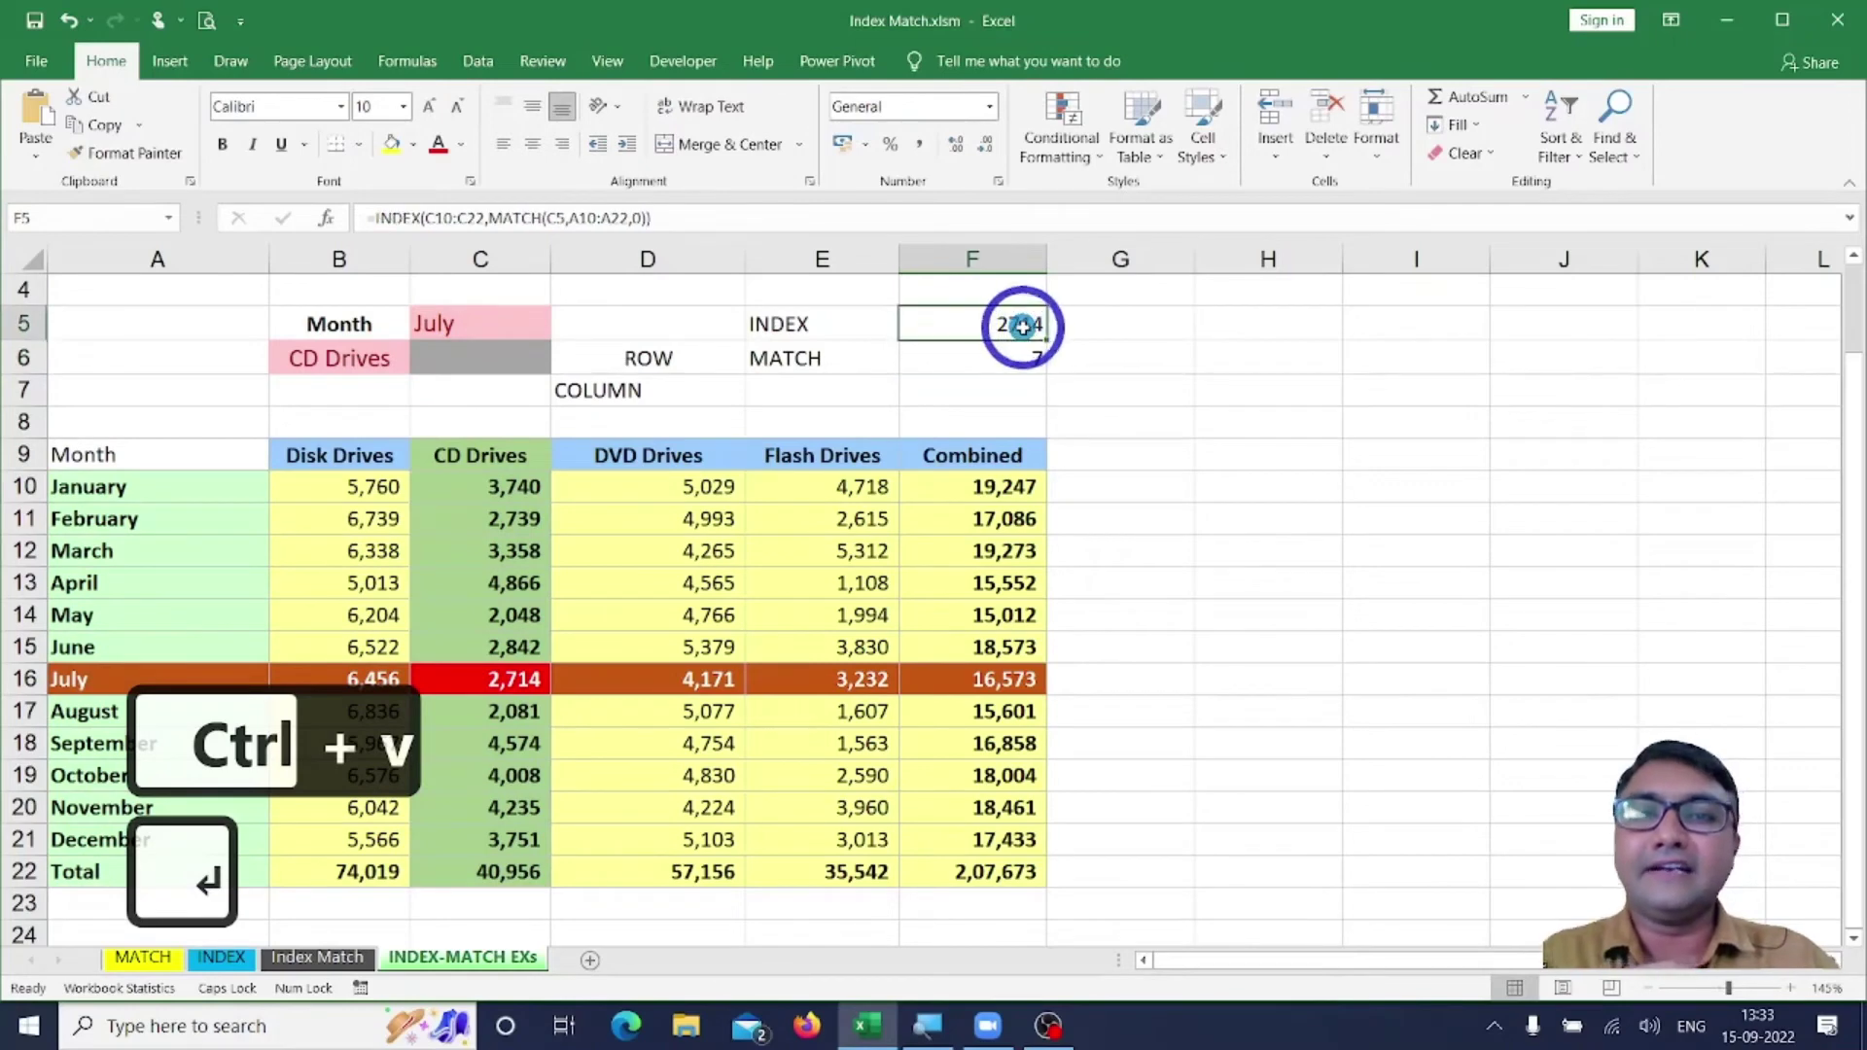
Test the combined formula by setting the month in C5 to September and the drive type in B6 to DVD Drives.
left_click(543, 327)
left_click(558, 328)
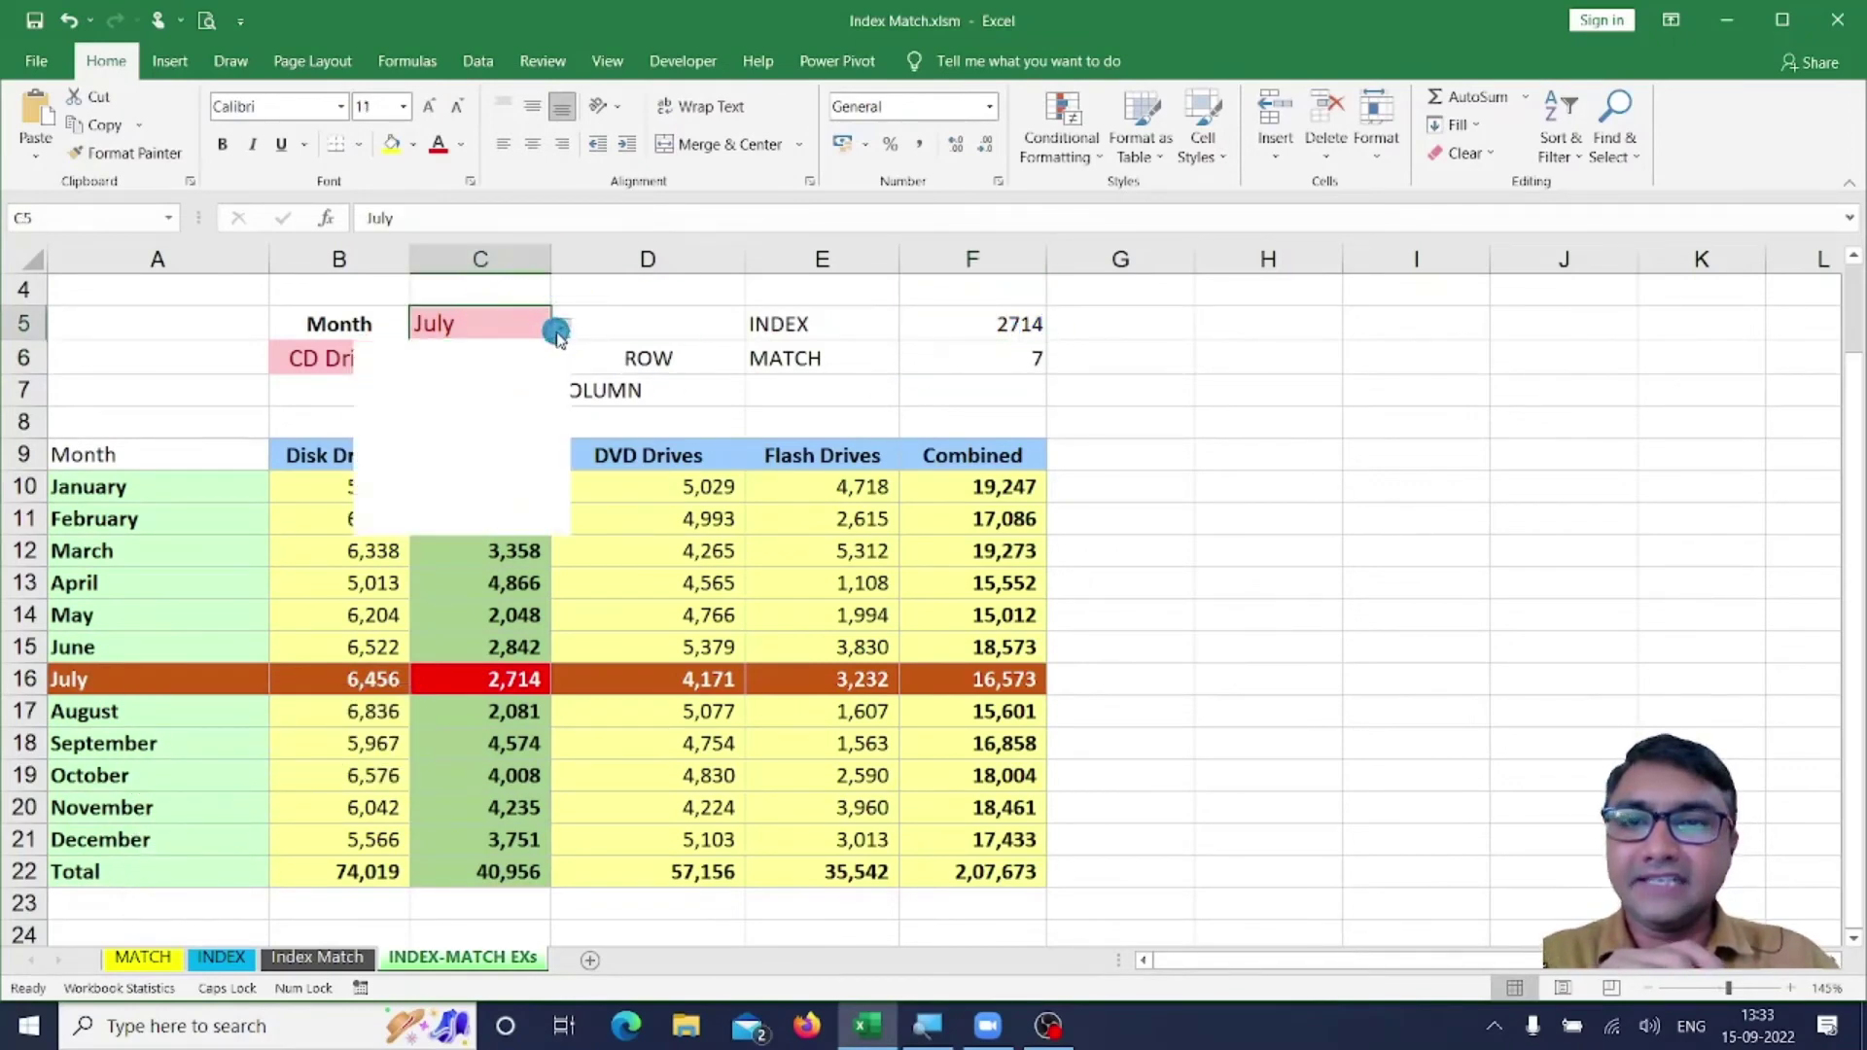
left_click(471, 407)
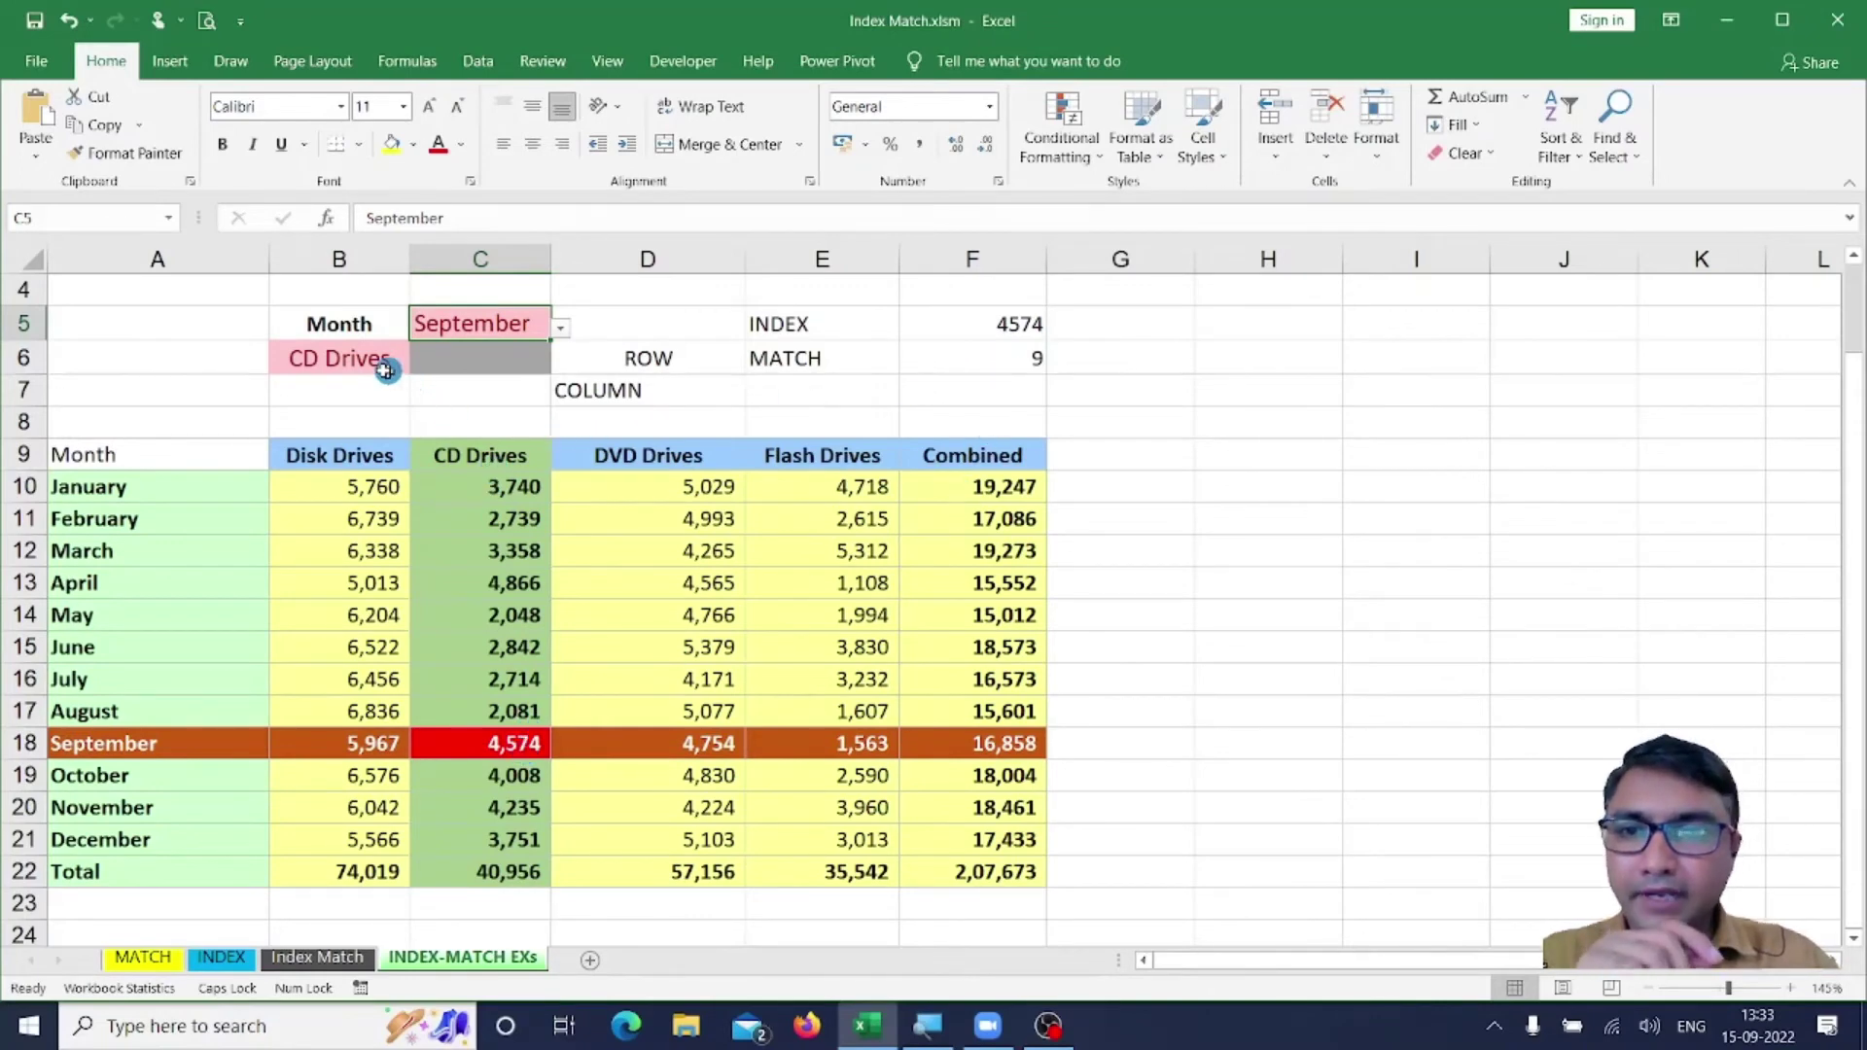
left_click(381, 368)
left_click(420, 361)
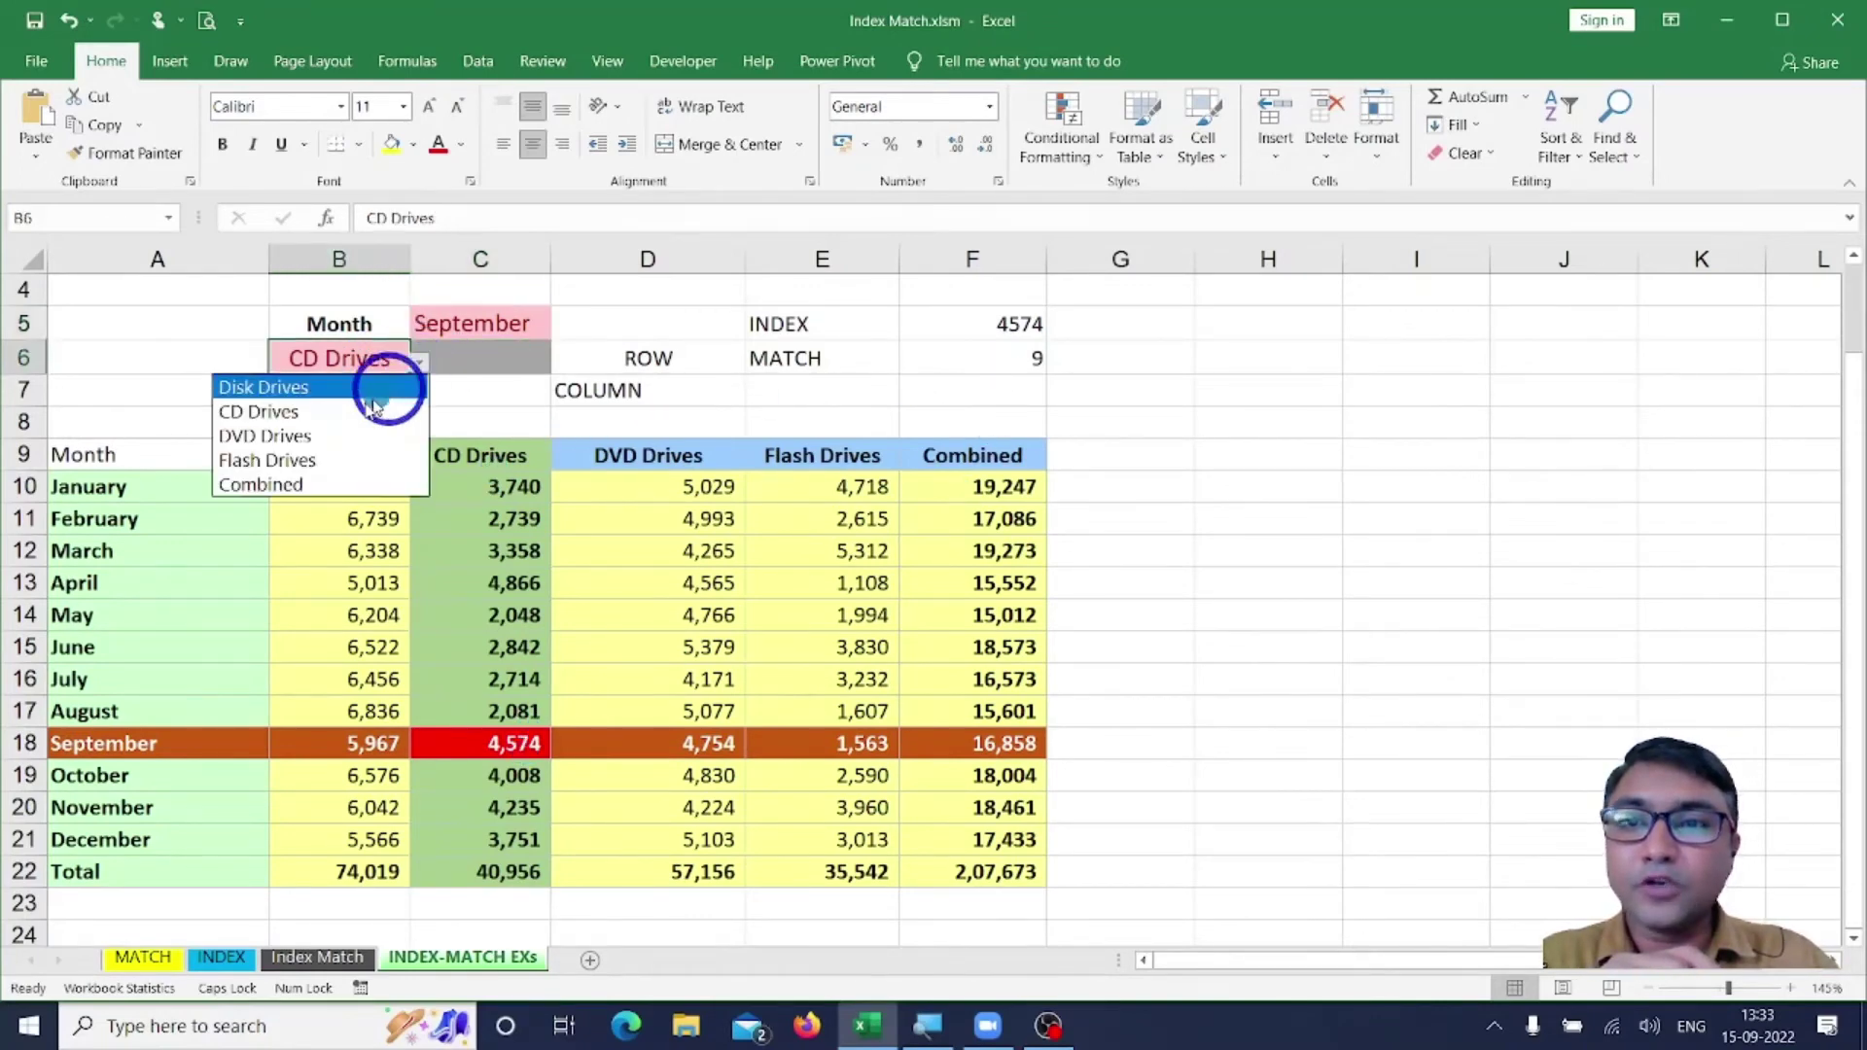
left_click(329, 435)
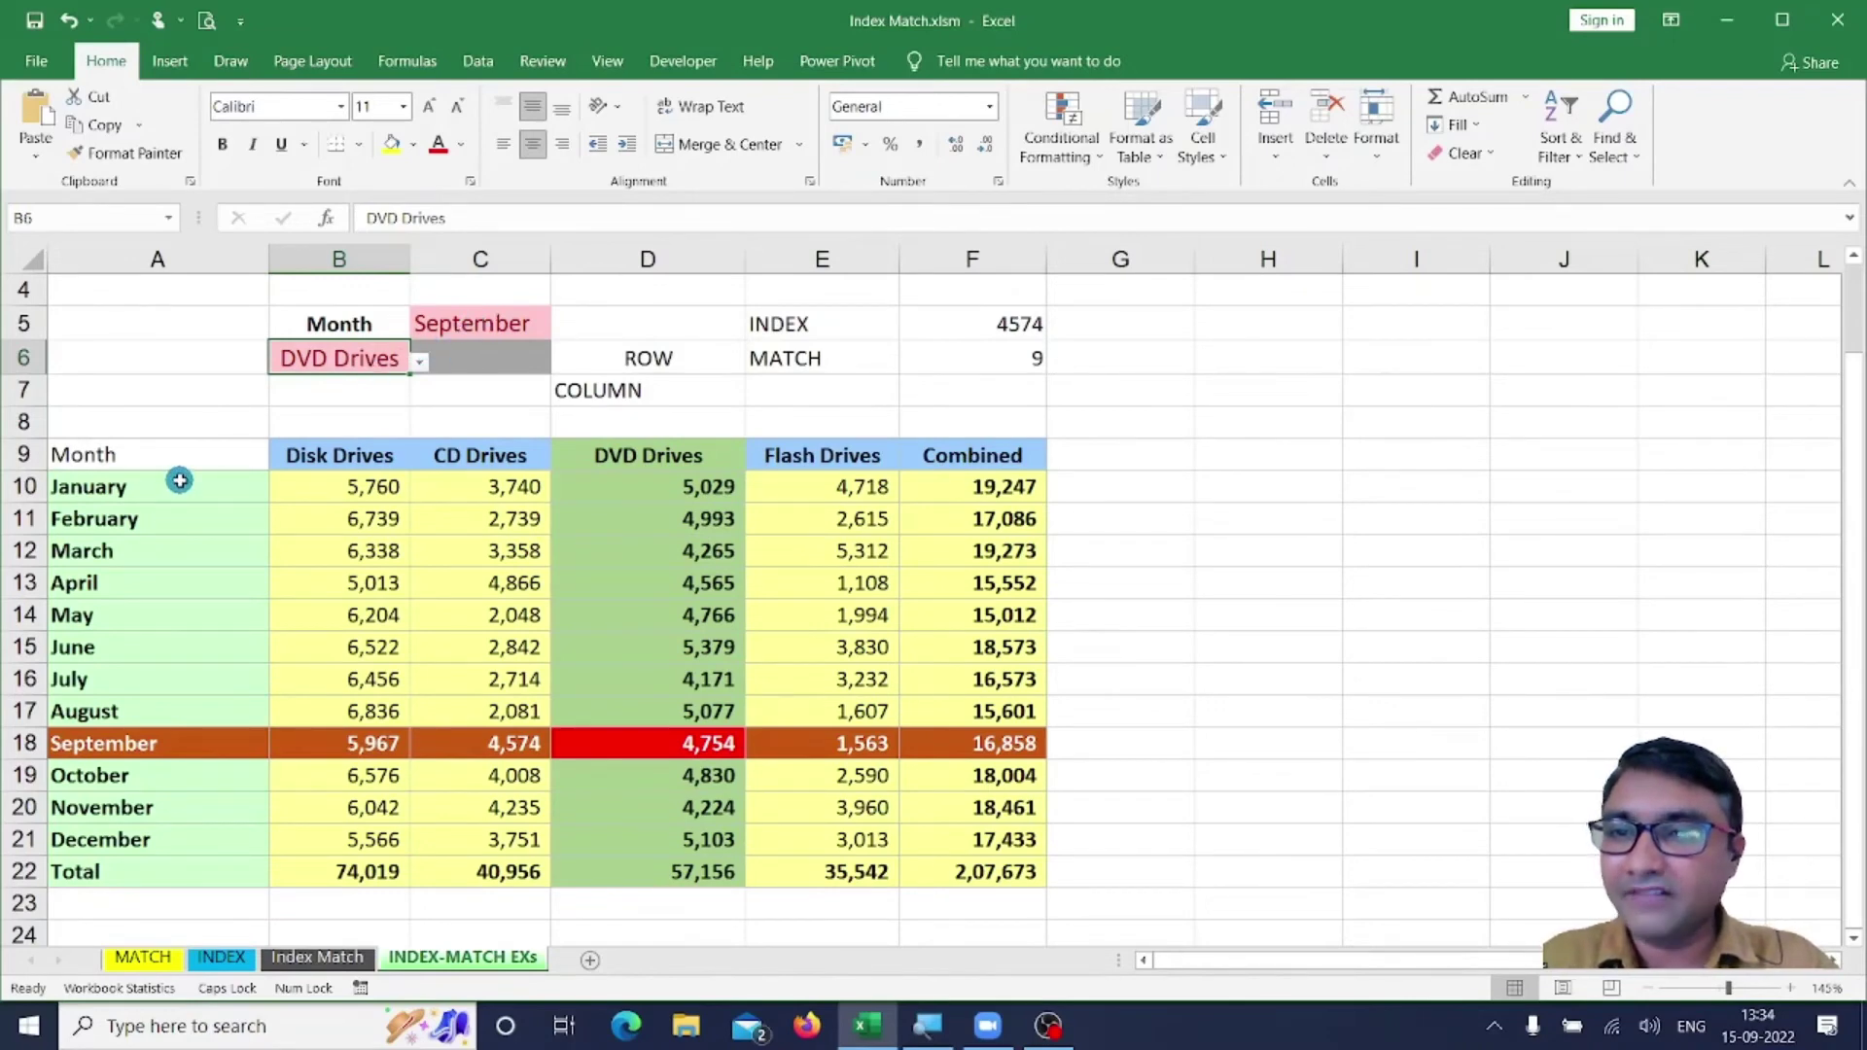
Examine the month labels and headers B9:F9, temporarily marking the block B10:F22 with row and column arrows before clearing the annotations.
left_click_drag(181, 484, 195, 842)
left_click_drag(379, 454, 975, 458)
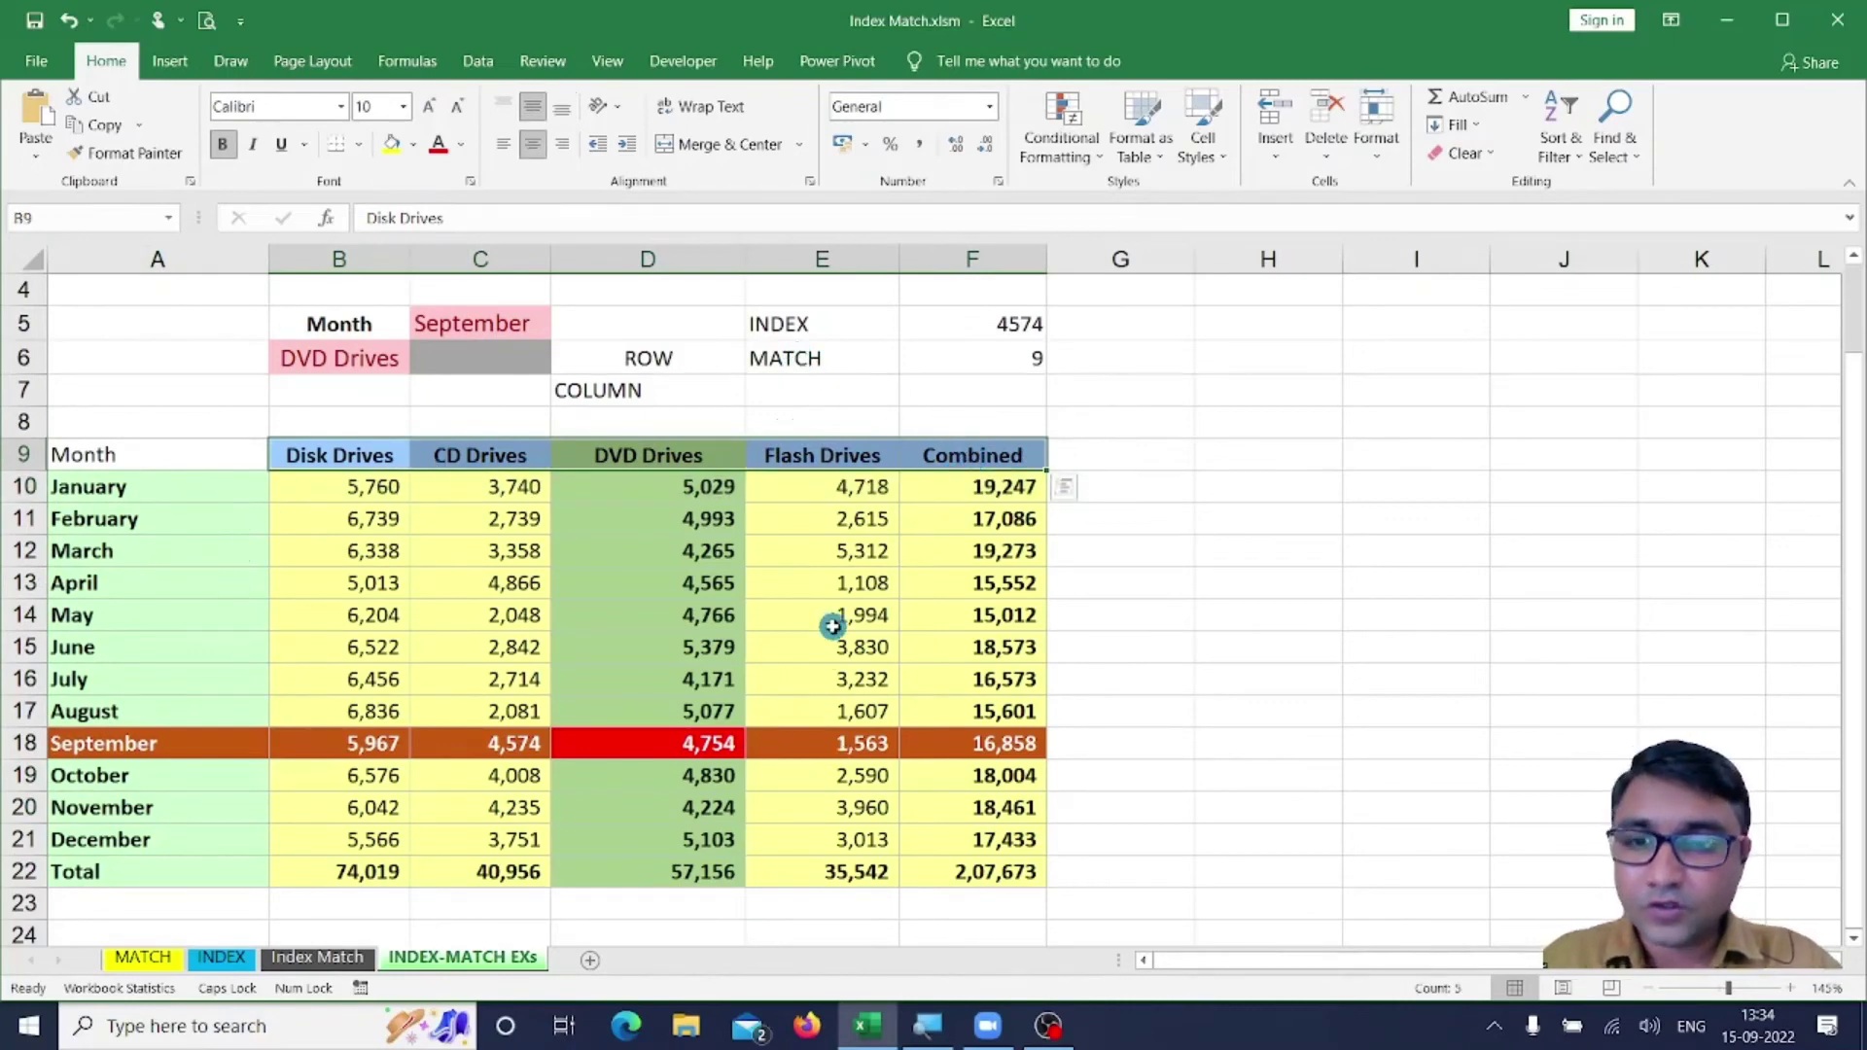
key("ctrl+2")
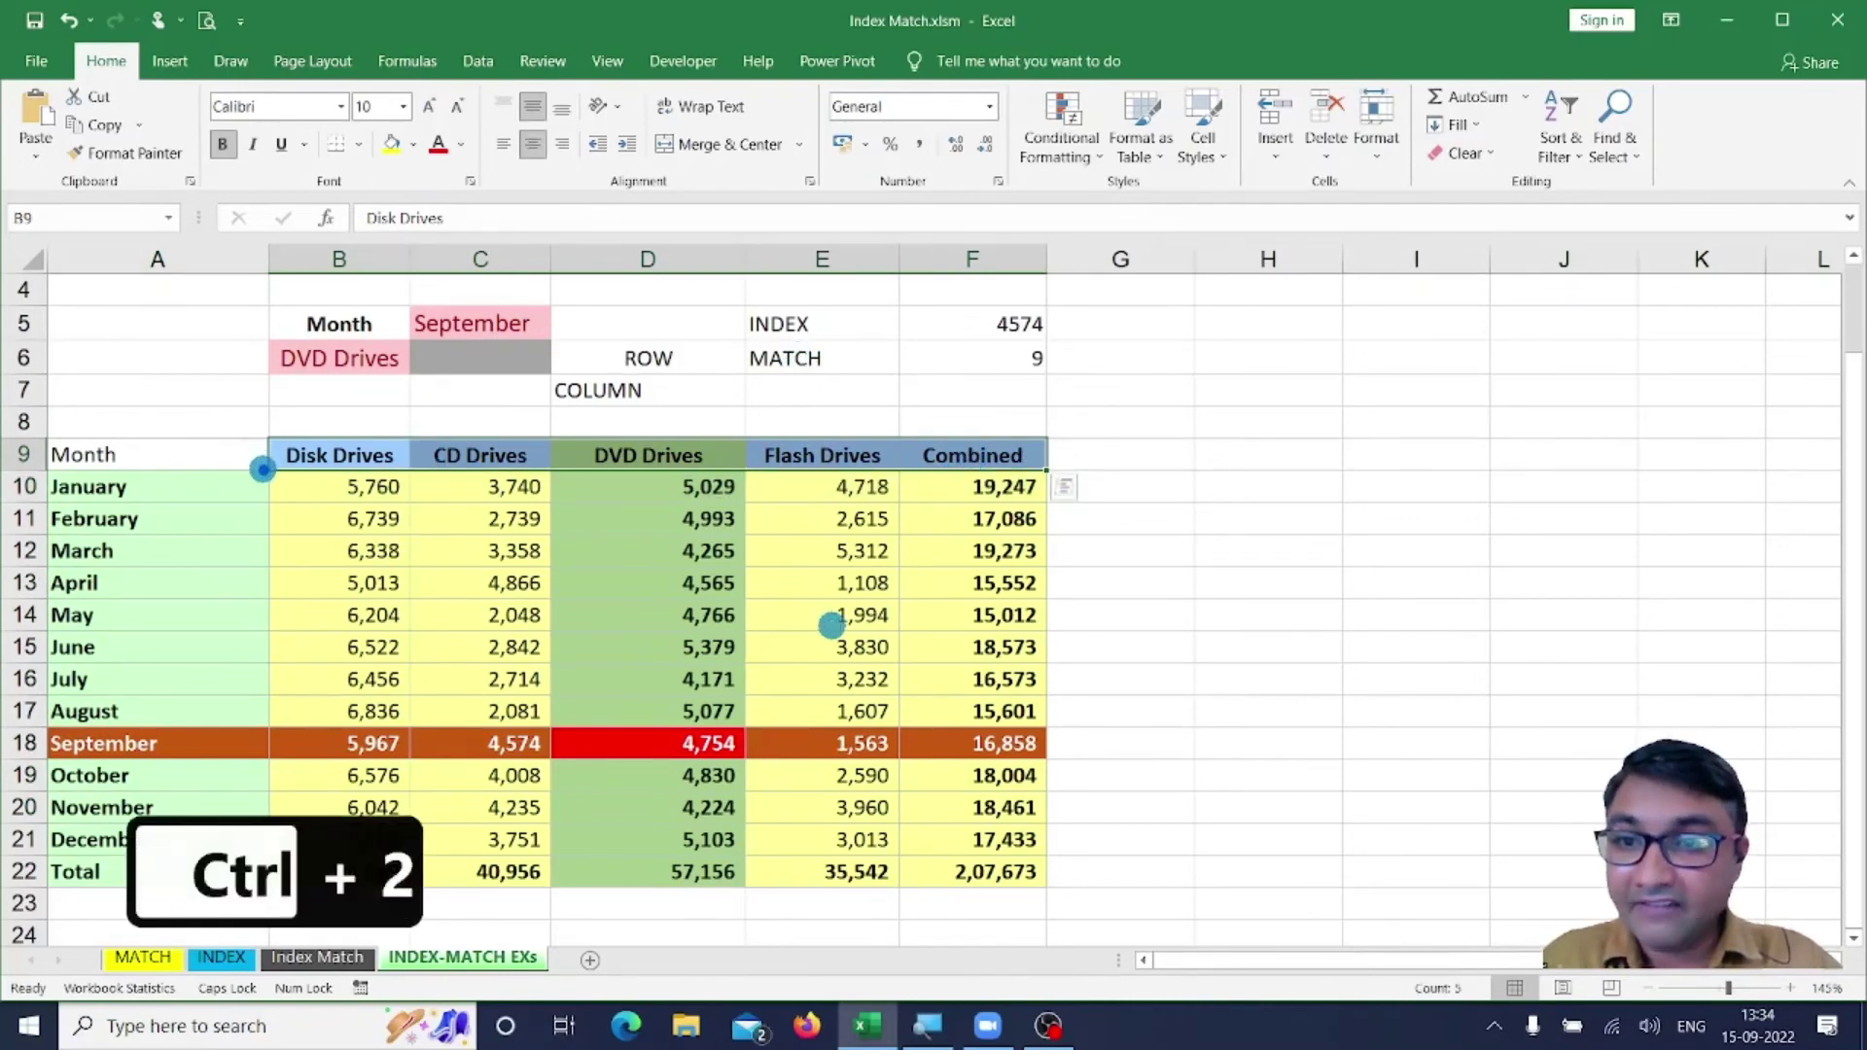
key("ctrl+2")
mouse_move(263, 470)
left_mouse_down()
mouse_move(541, 604)
mouse_move(914, 834)
mouse_move(1047, 885)
left_mouse_up()
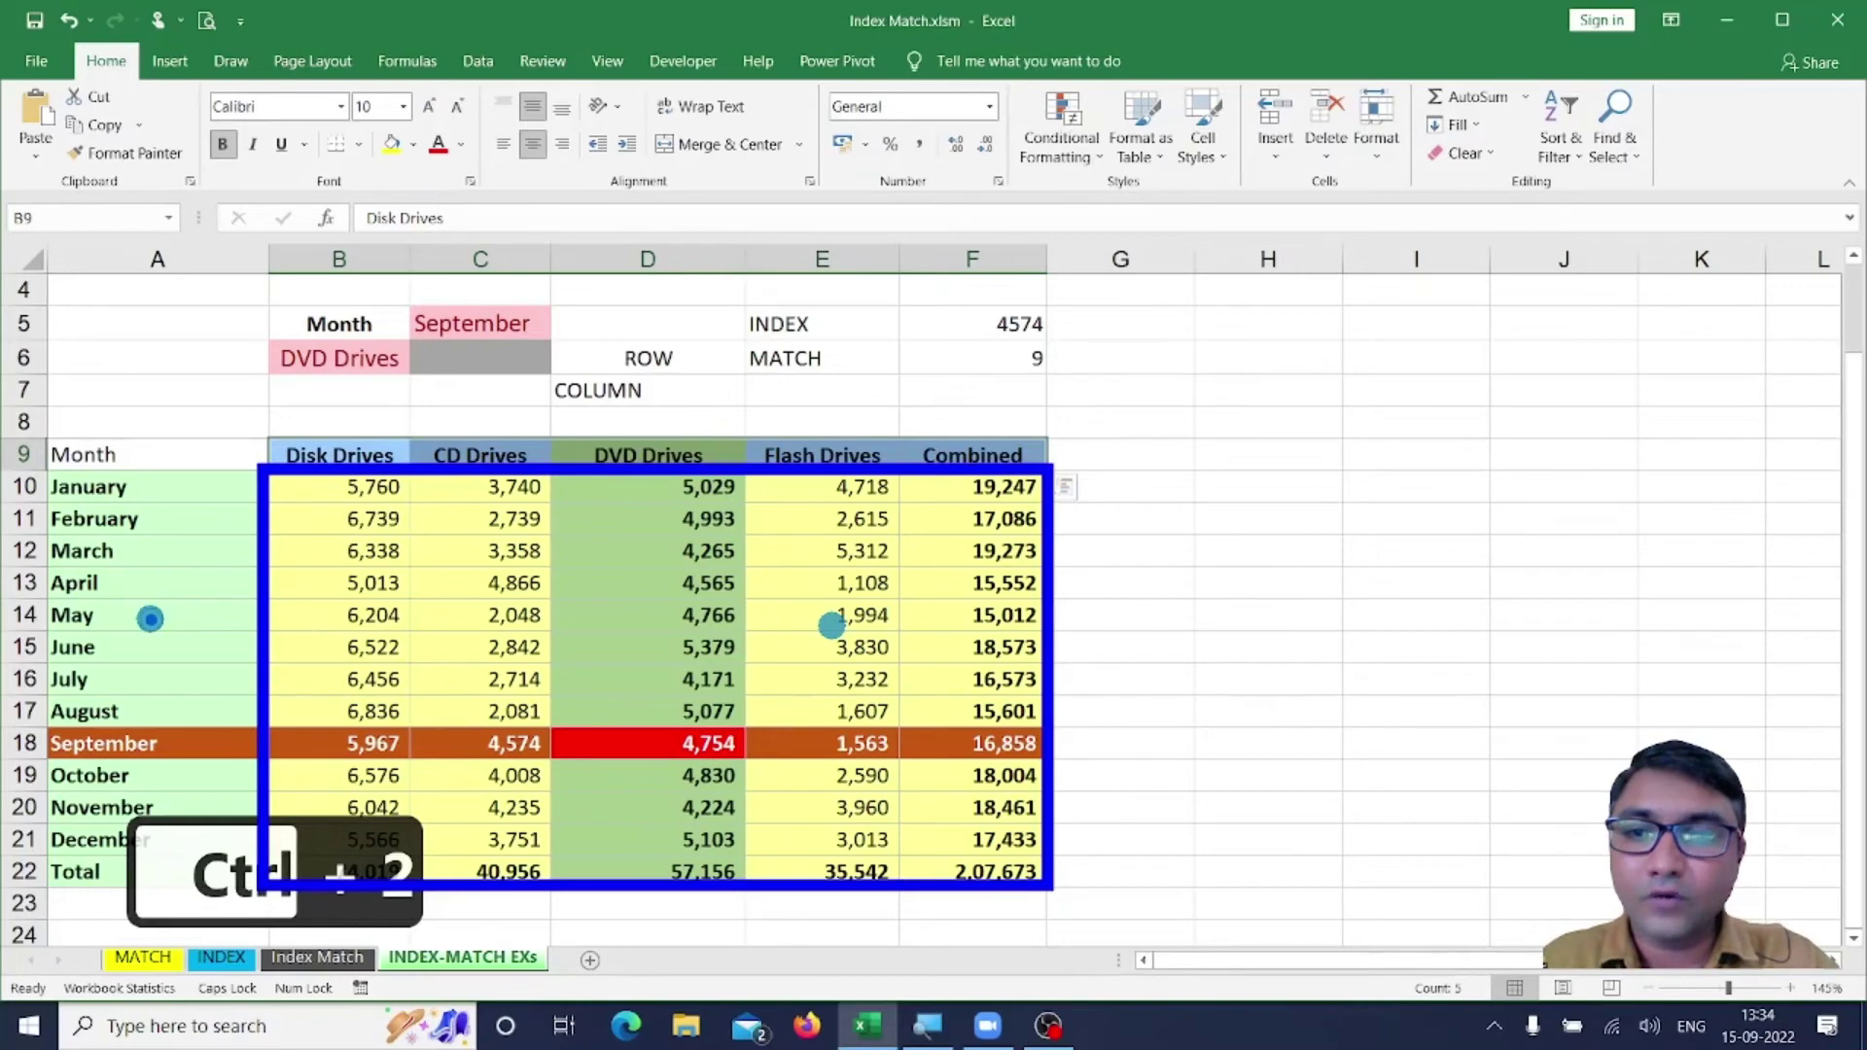
left_click_drag(149, 619, 208, 619)
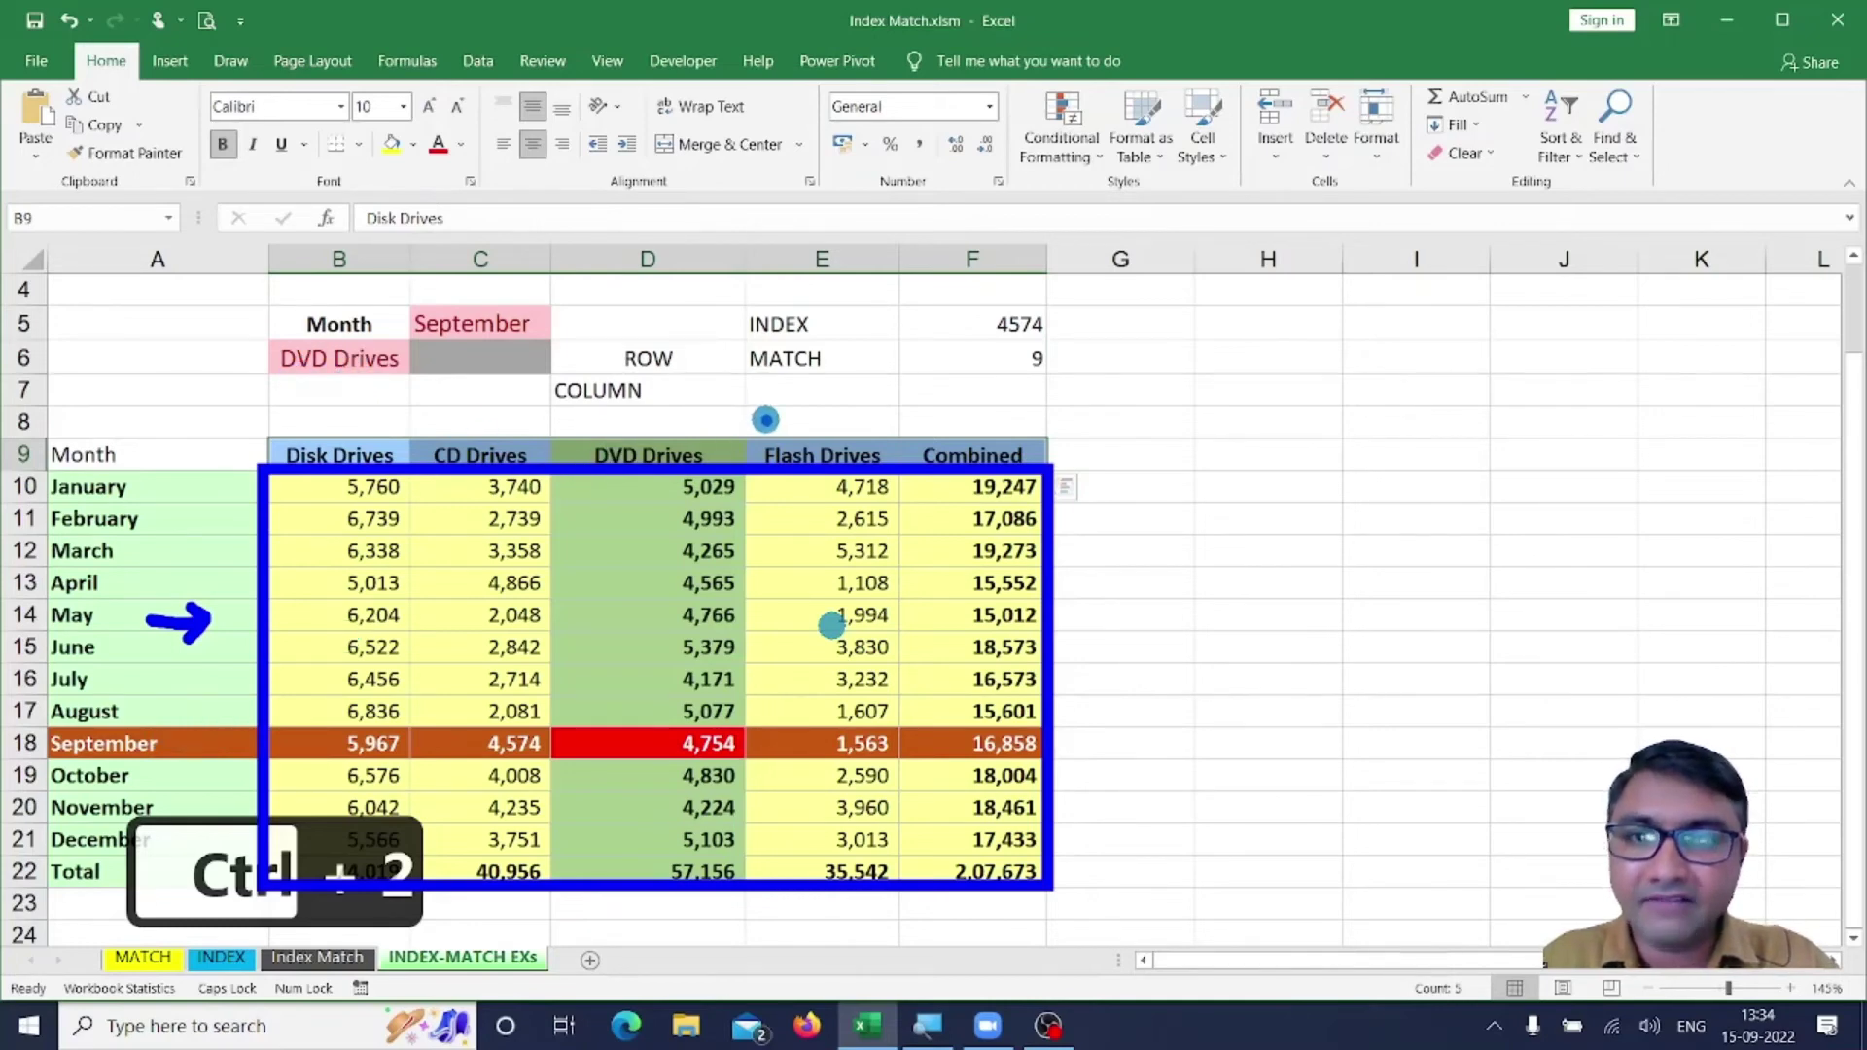
mouse_move(773, 419)
left_mouse_down()
mouse_move(780, 459)
mouse_move(788, 445)
left_mouse_up()
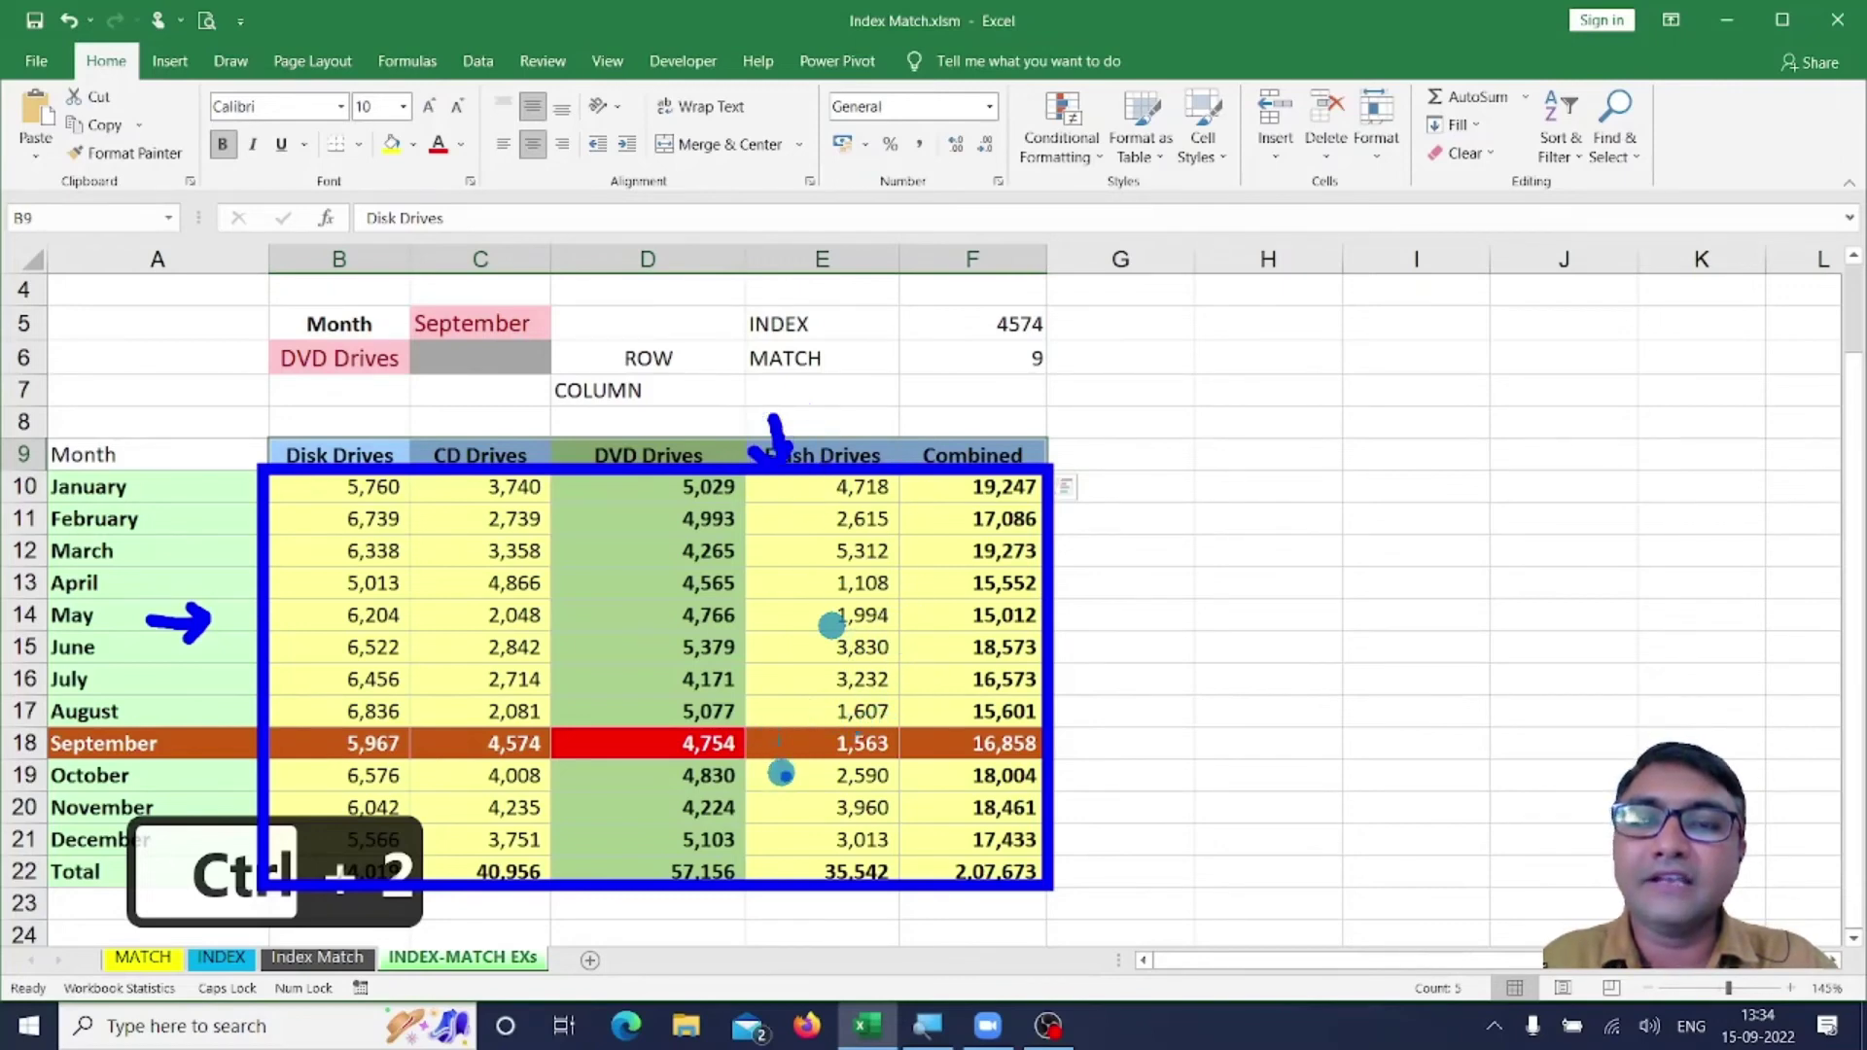
key("Escape")
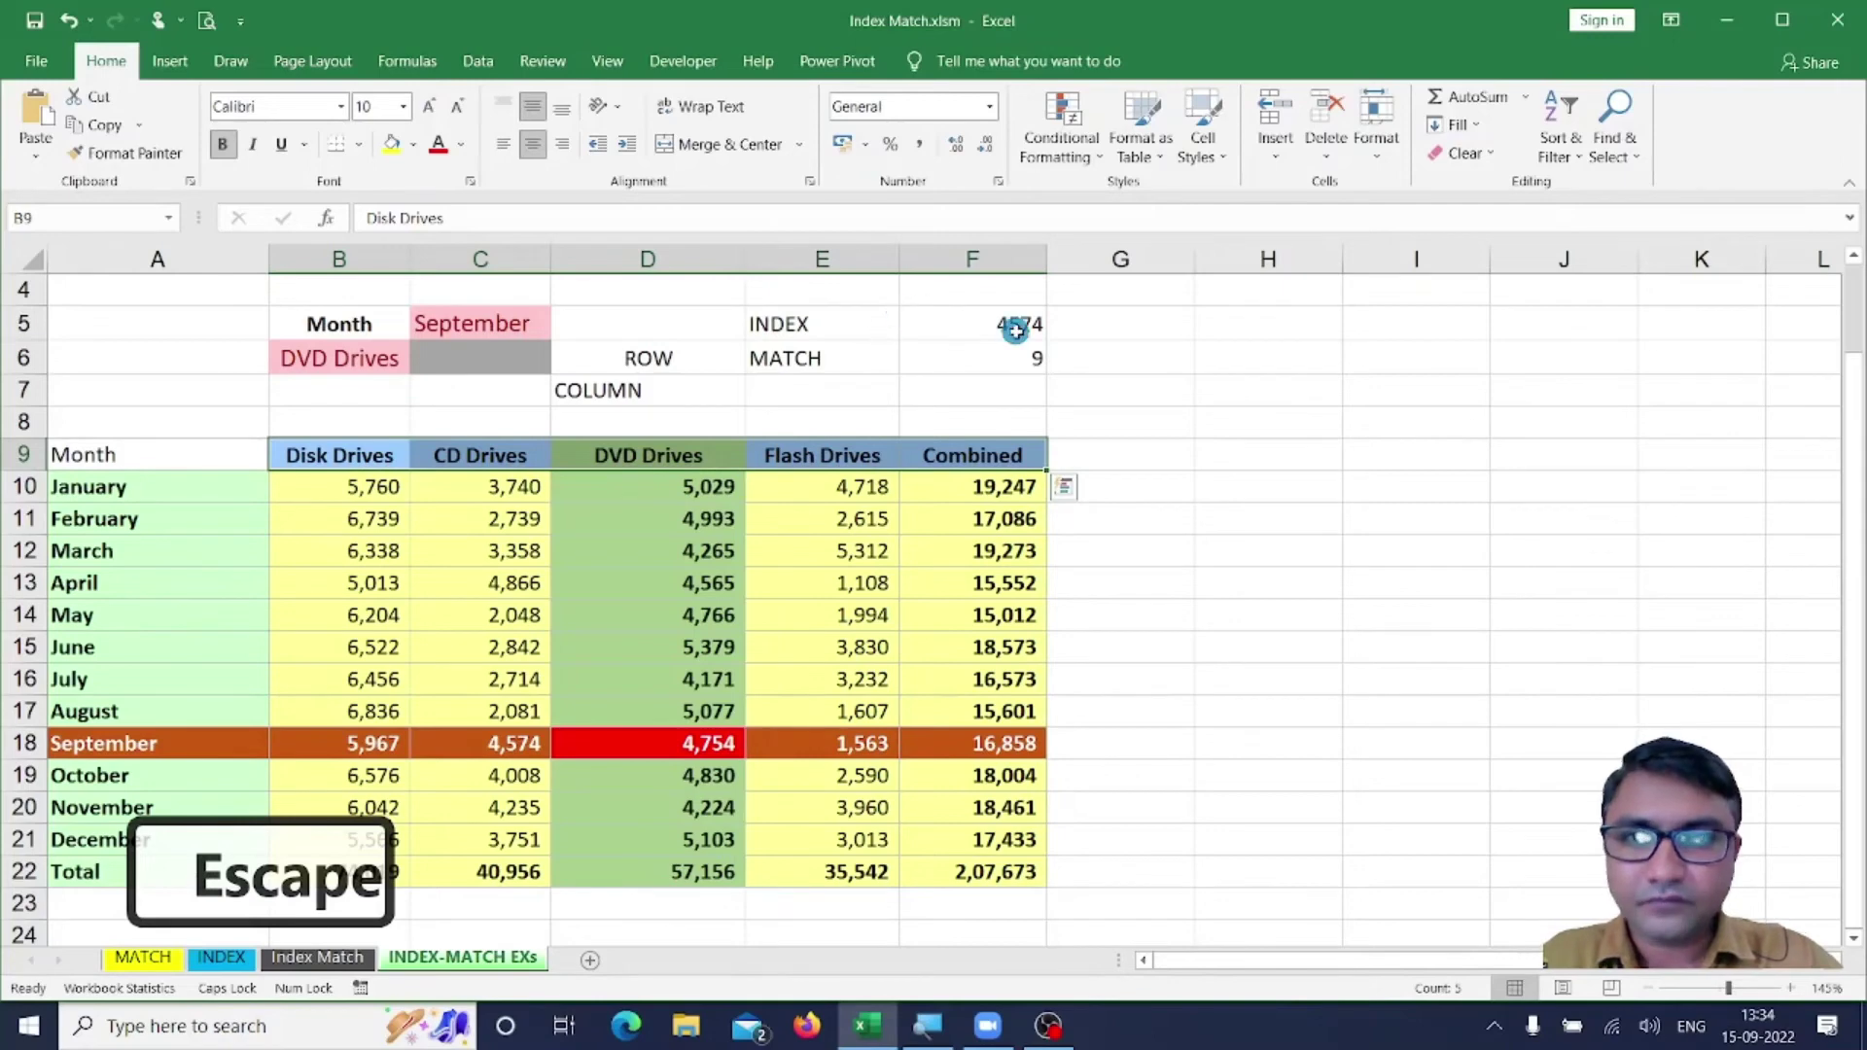
Clear the formulas in F5:F6 and review the COLUMN, INDEX and MATCH labels beside them.
left_click_drag(1007, 325, 1006, 358)
key("Delete")
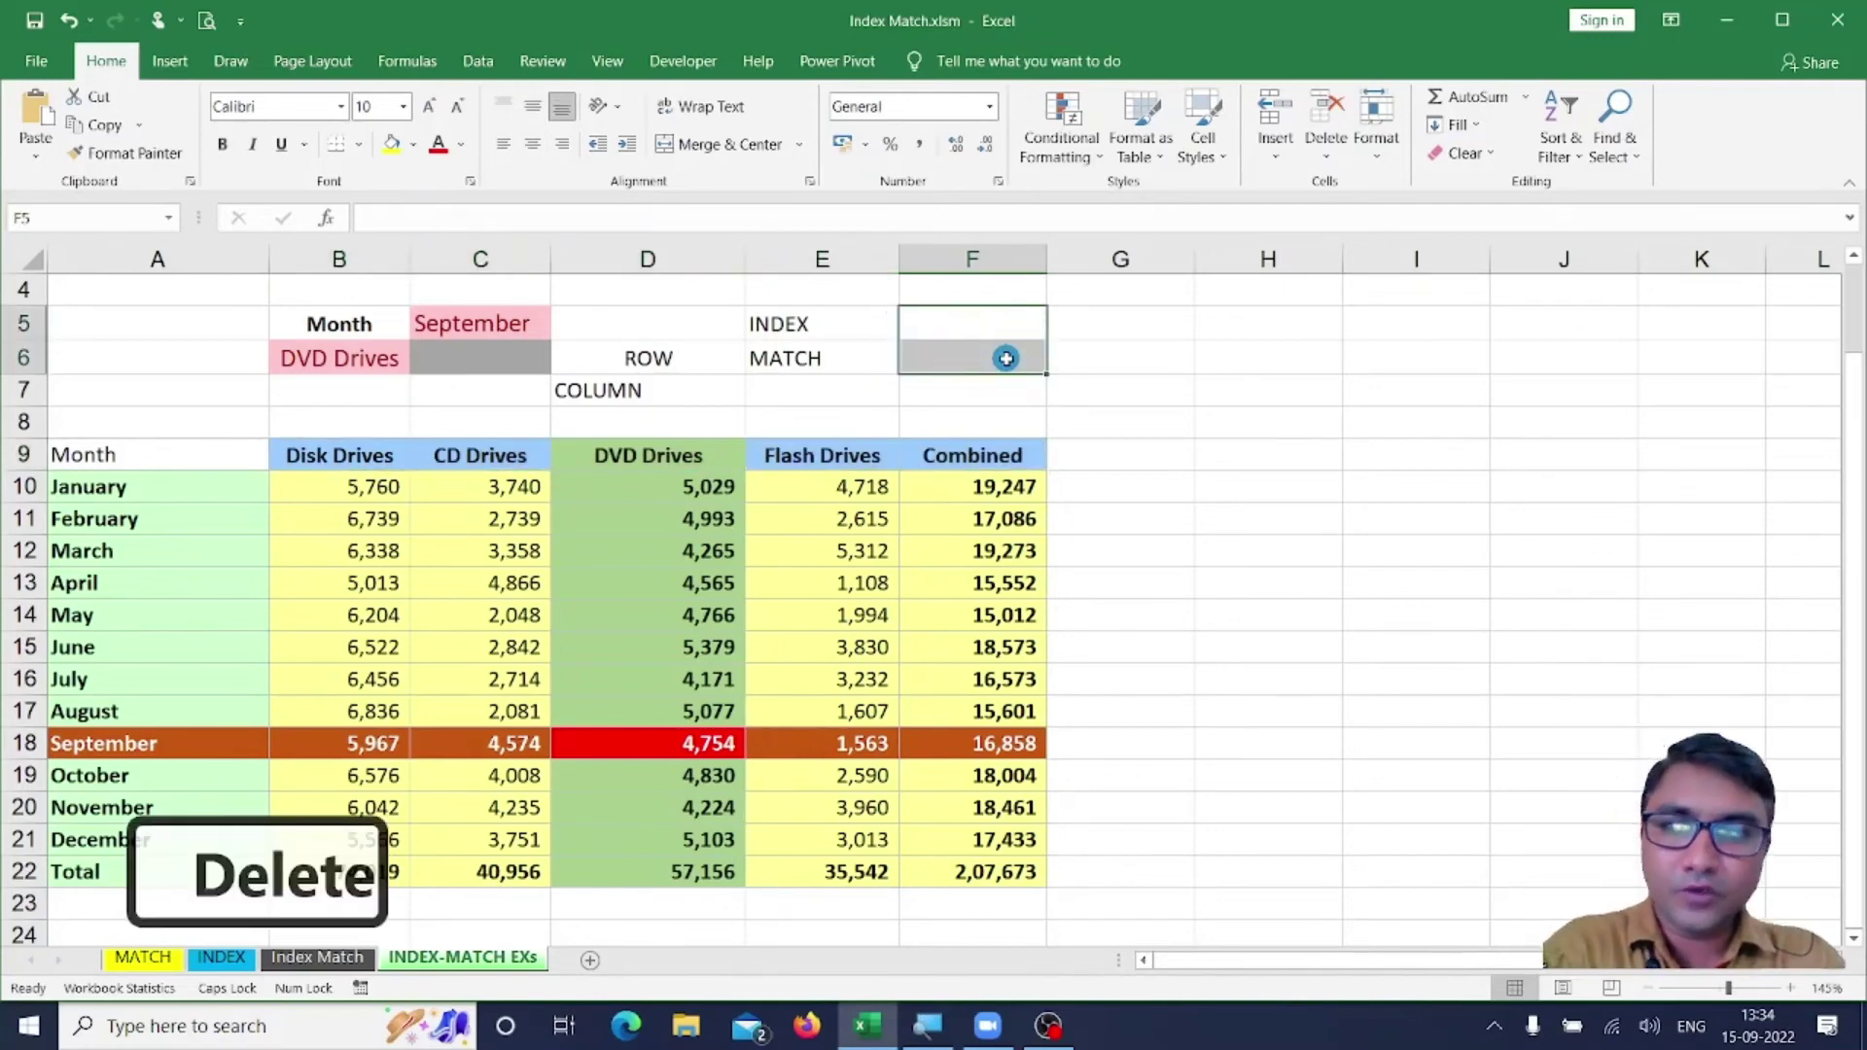
left_click(820, 396)
left_click(709, 396)
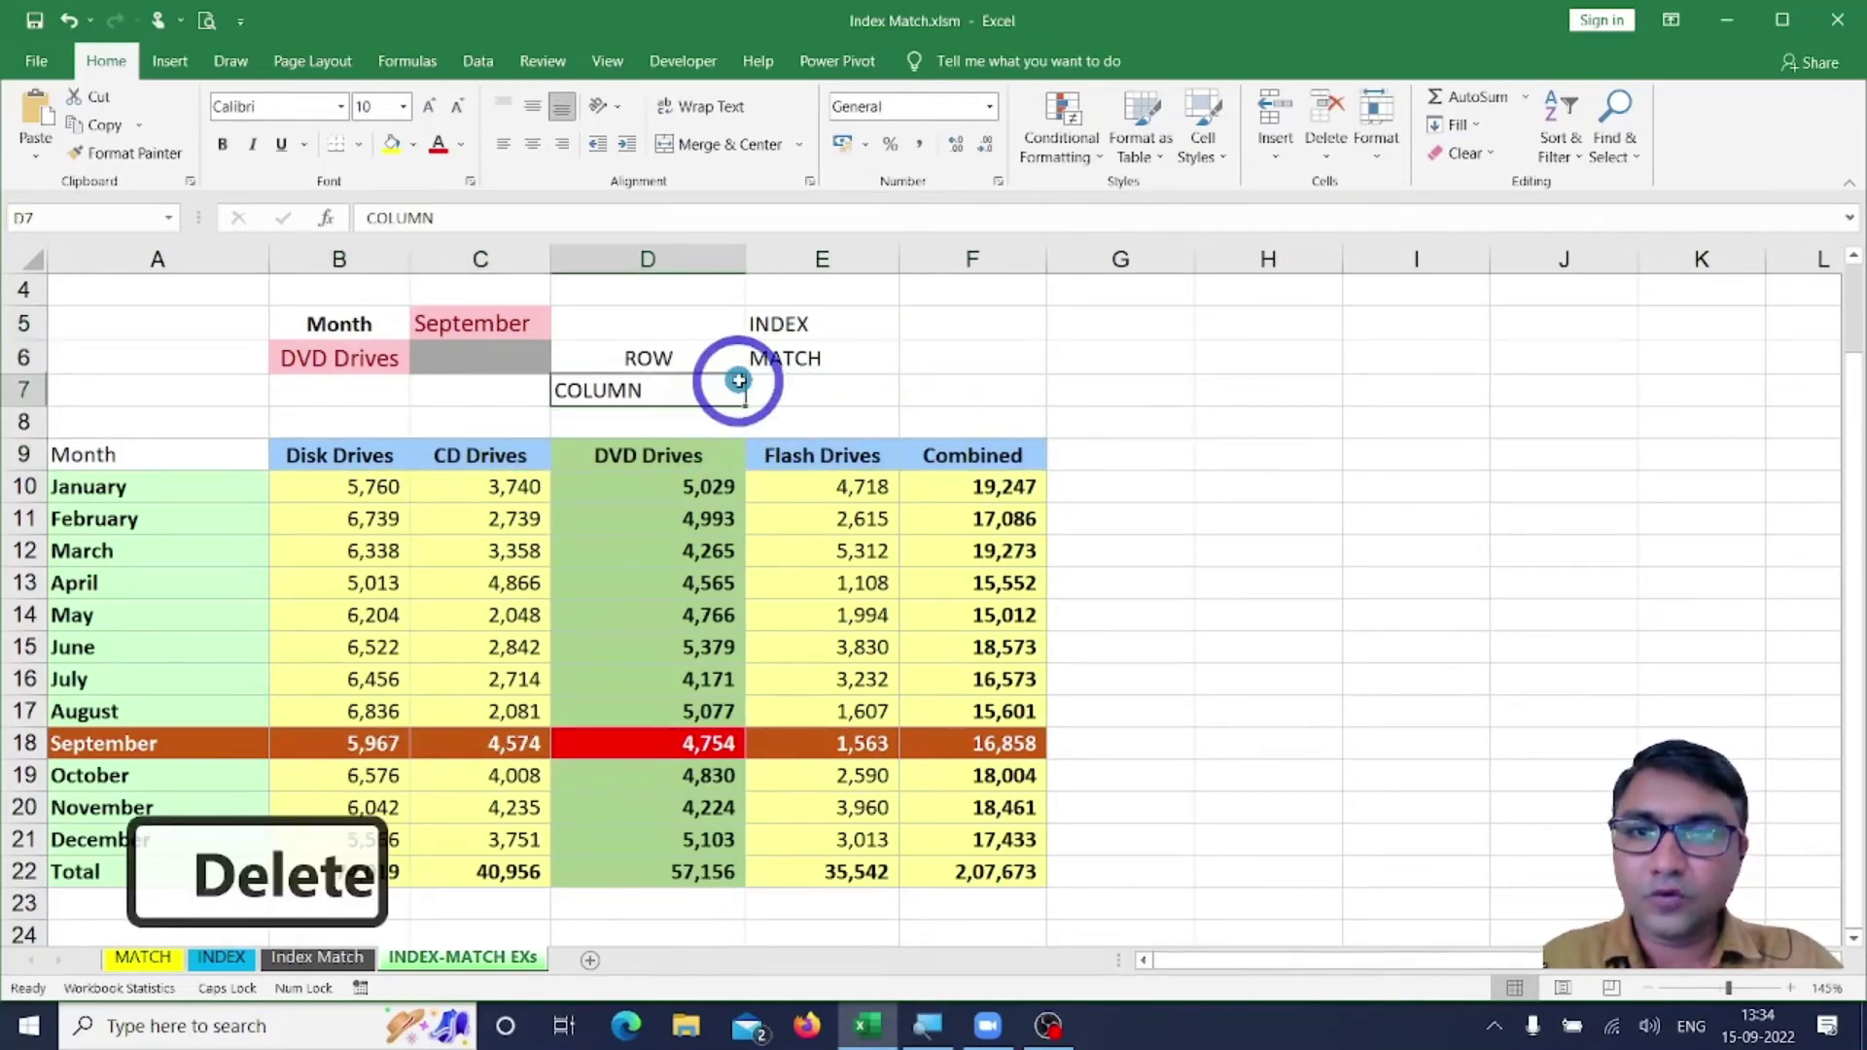
left_click(783, 325)
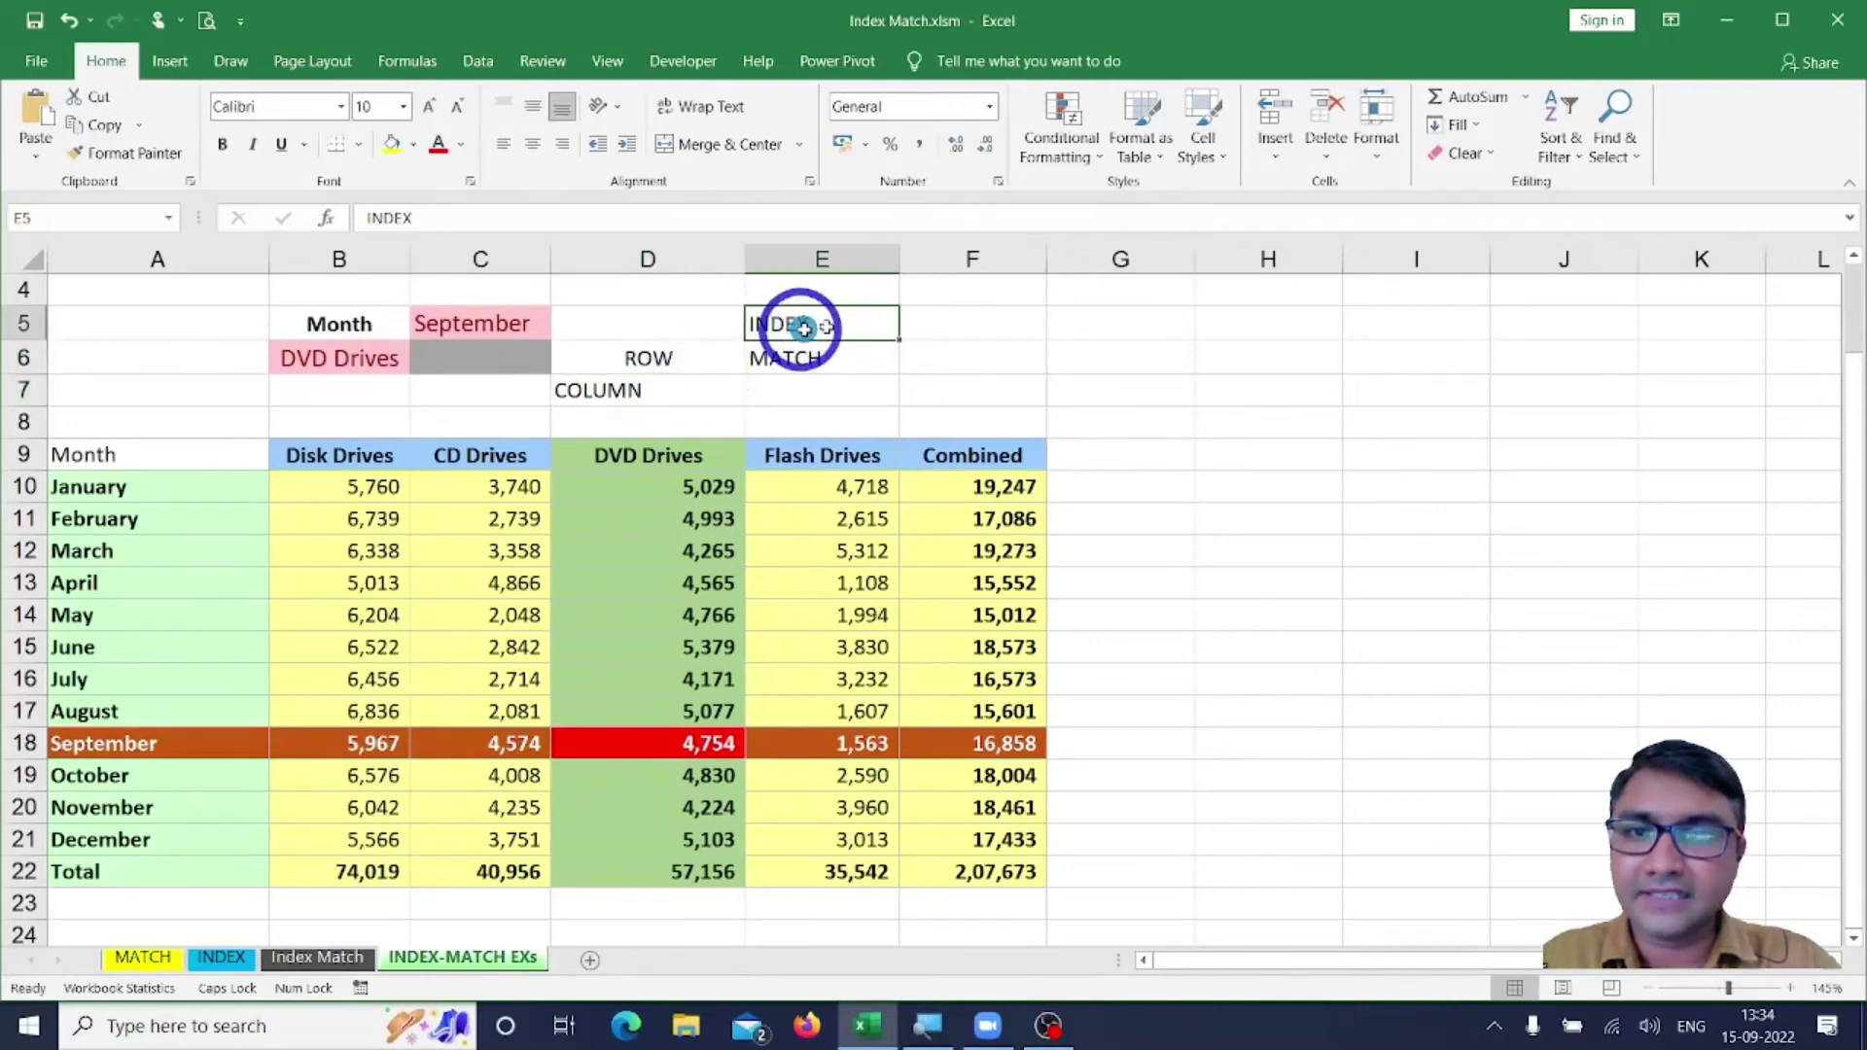
left_click(861, 361)
Enter =MATCH(C5,A10:A22,0) in F6 to find the row position of the selected month.
left_click(935, 360)
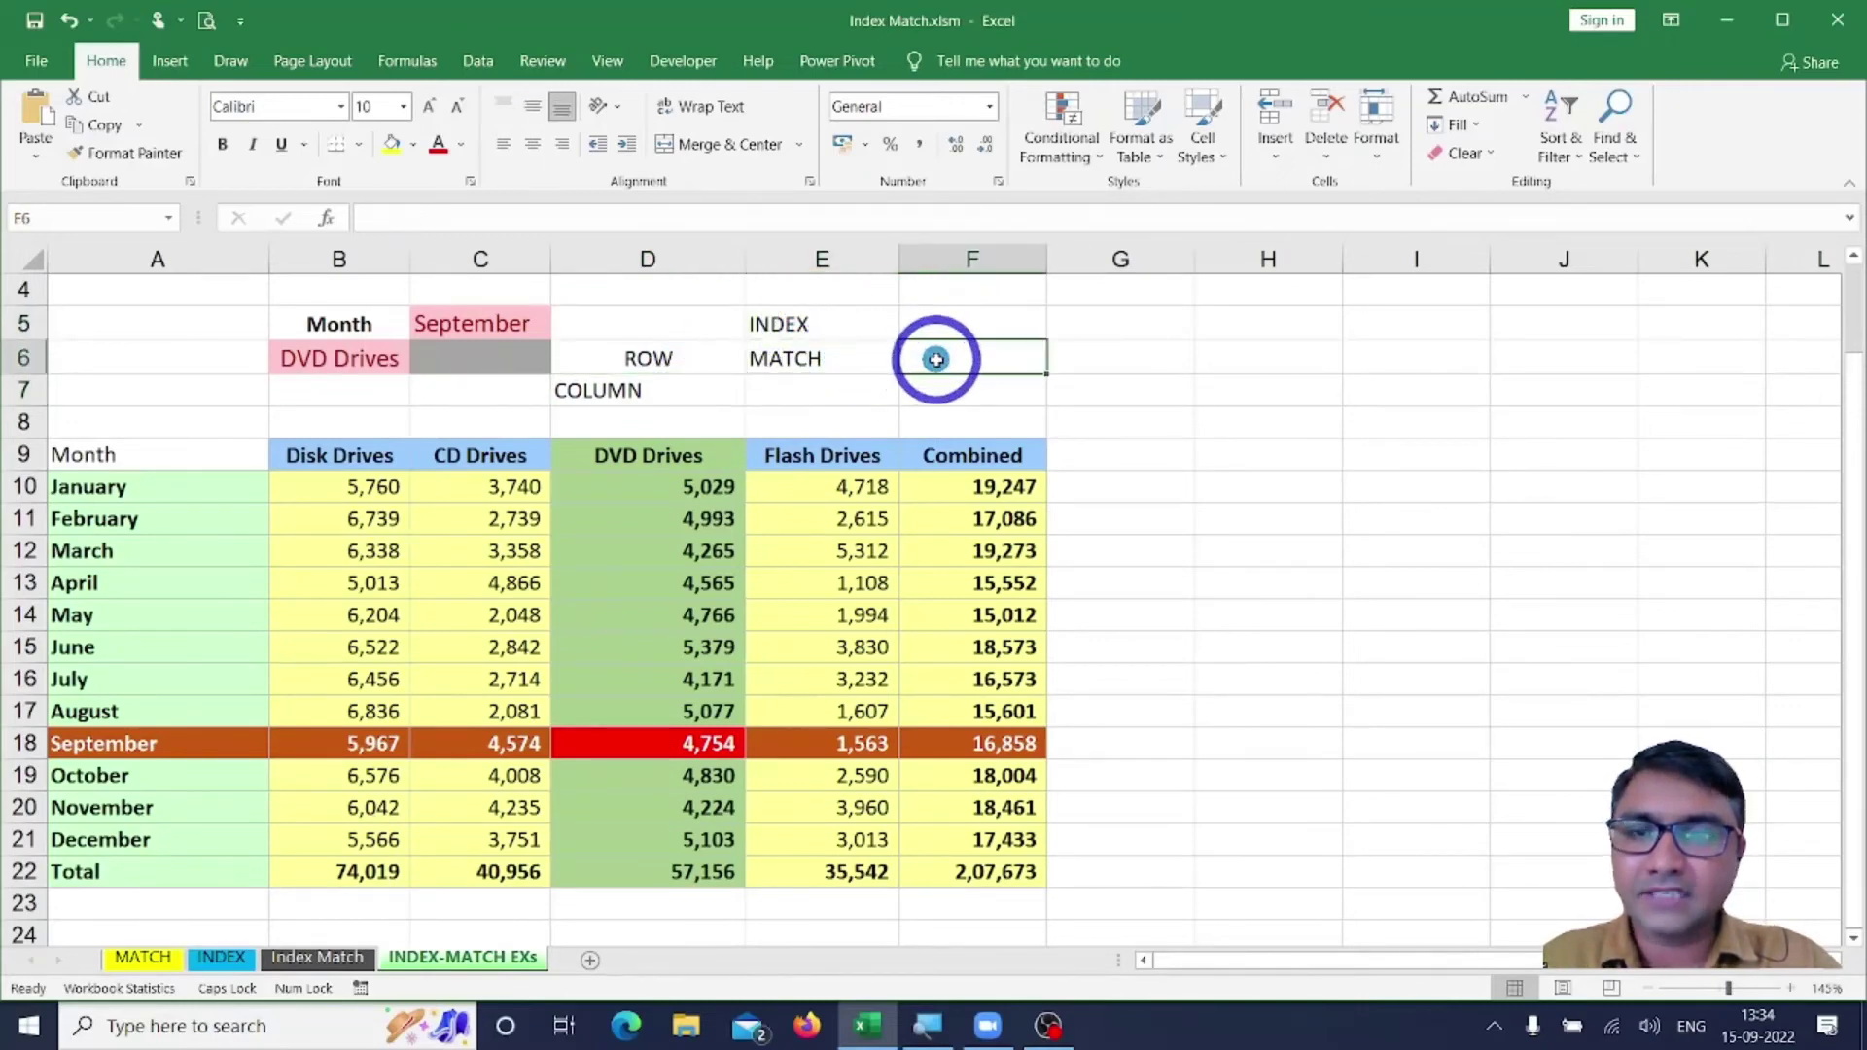
type("=")
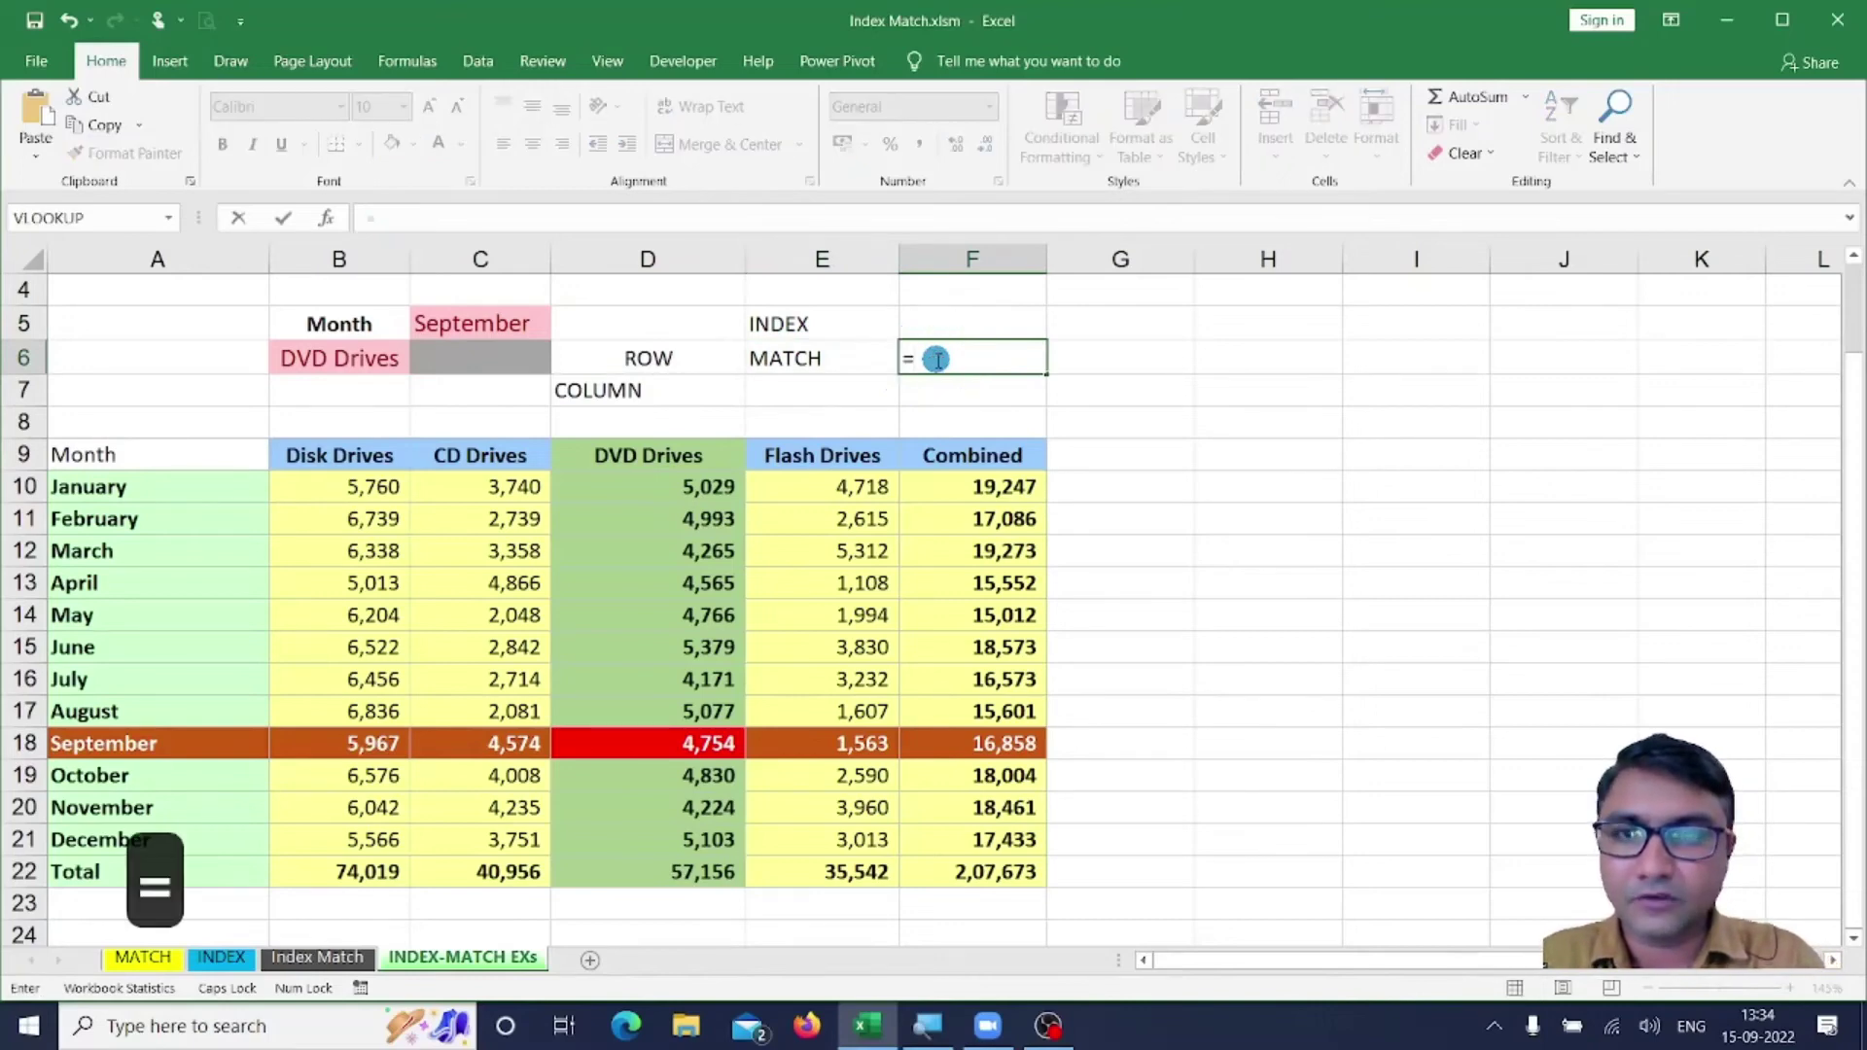
type("MATCH")
key("Tab")
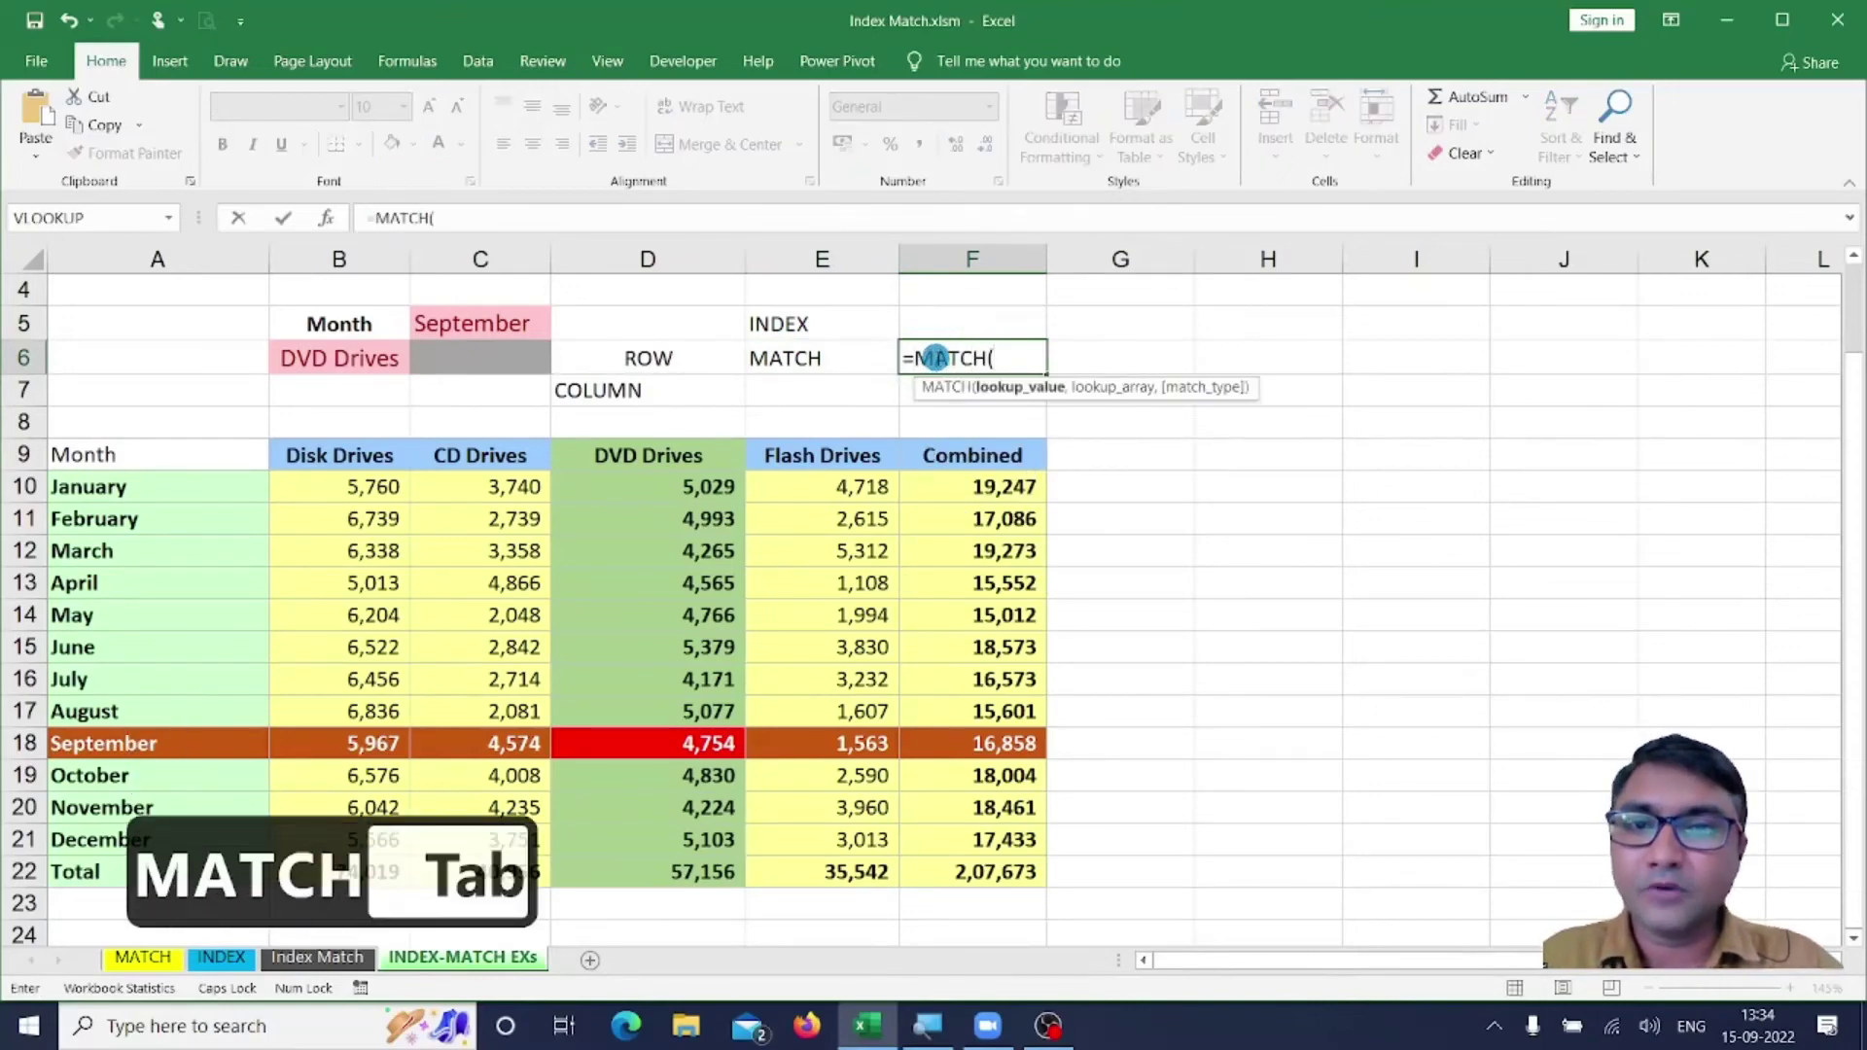
left_click(476, 329)
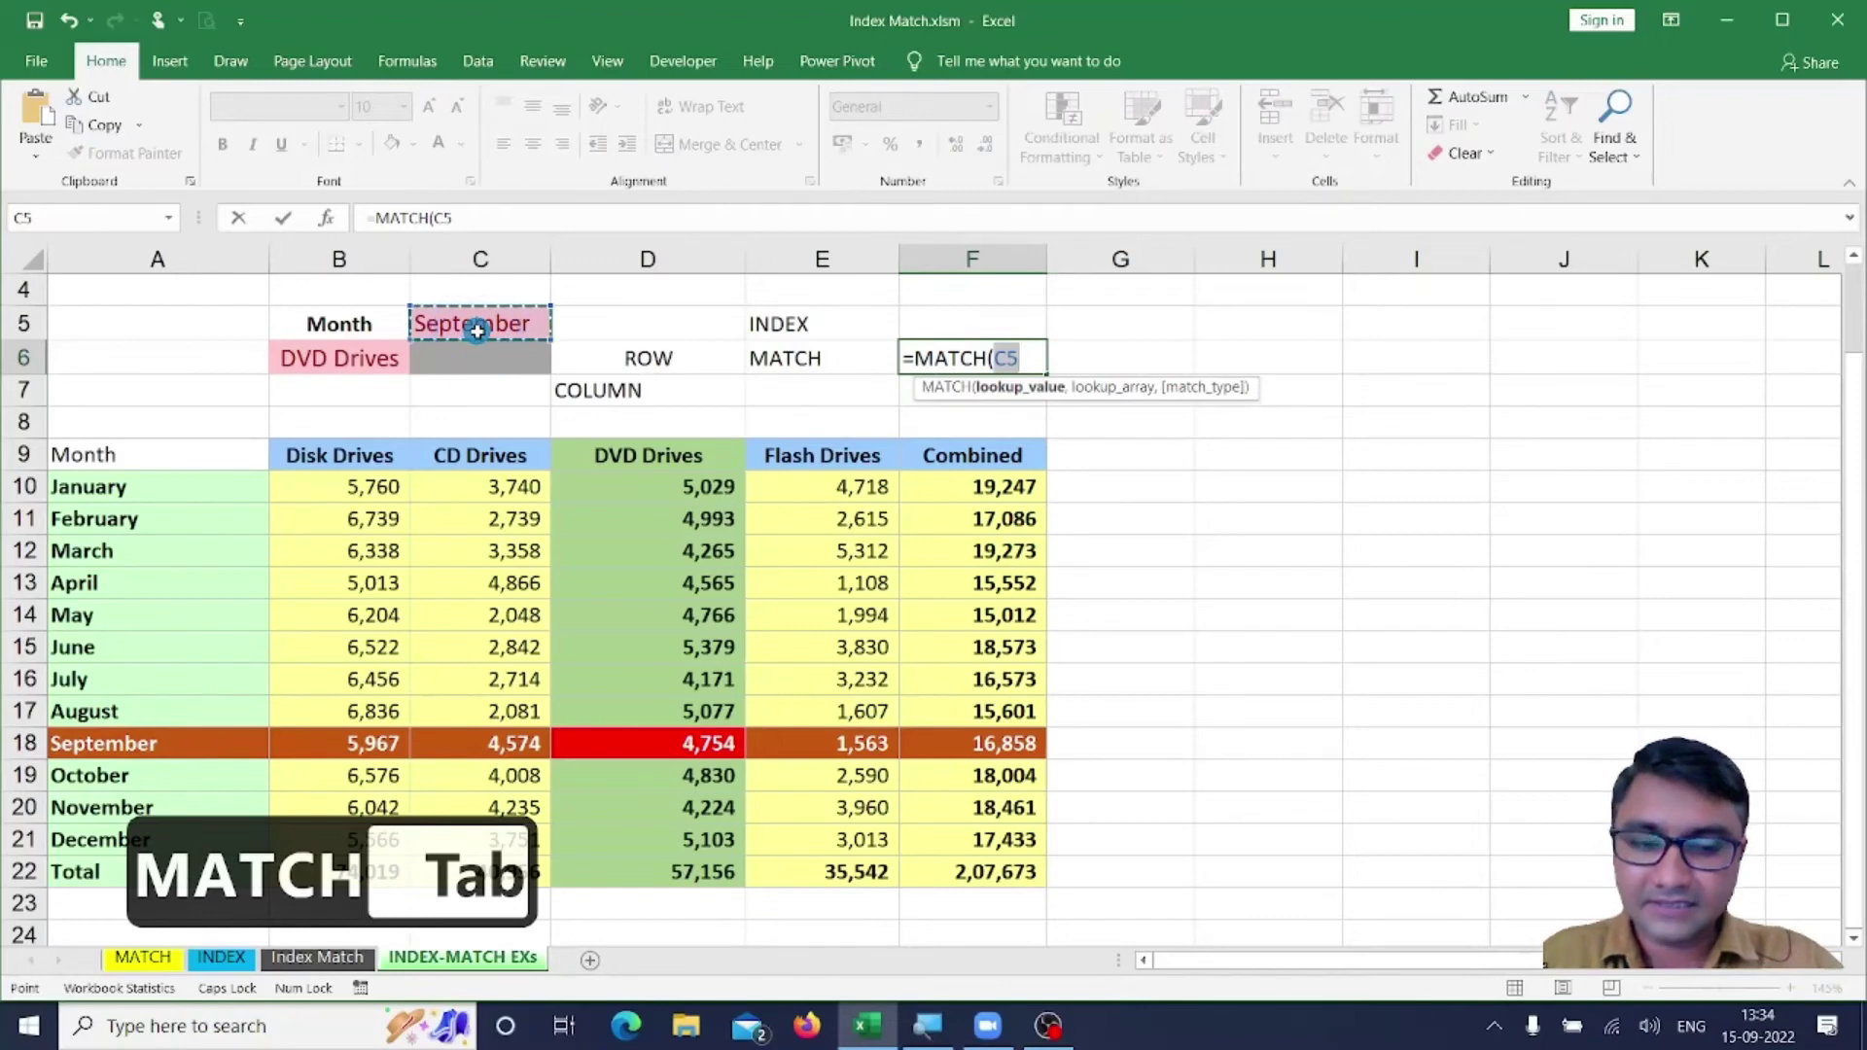
type(",")
left_click_drag(83, 486, 84, 872)
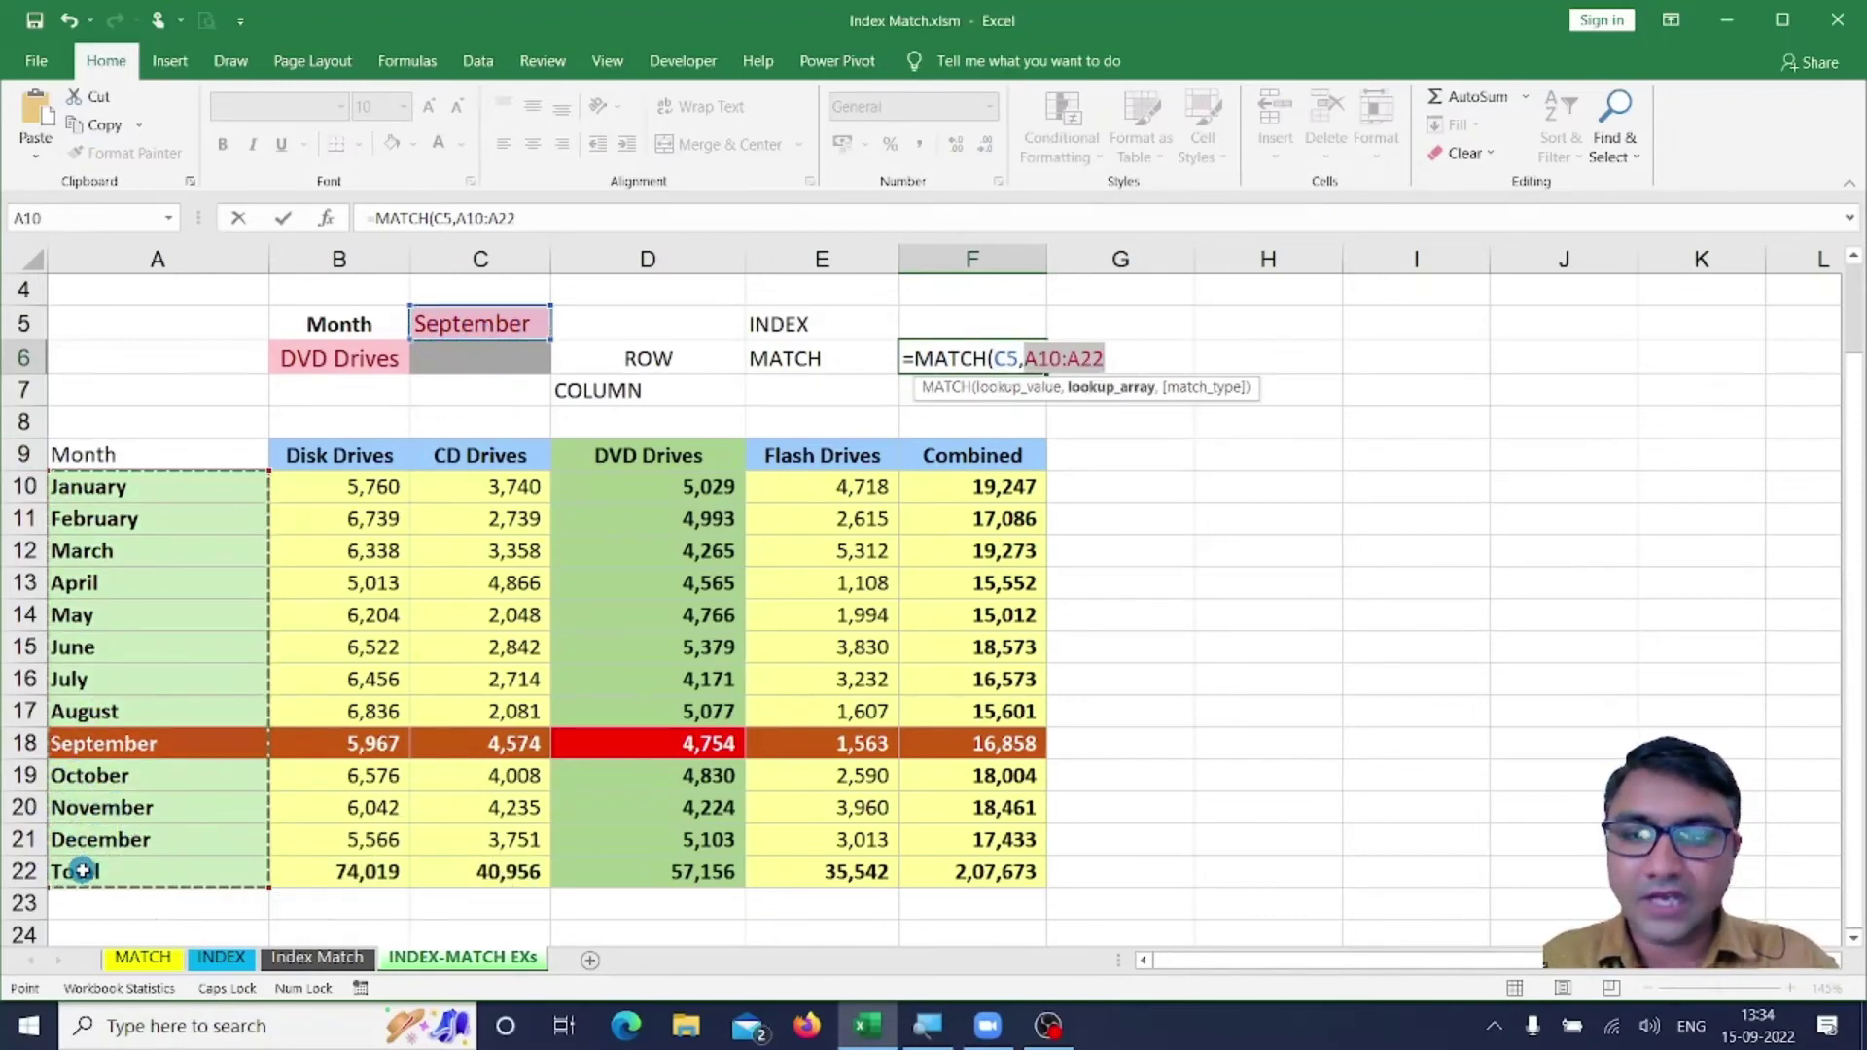
type(",0)")
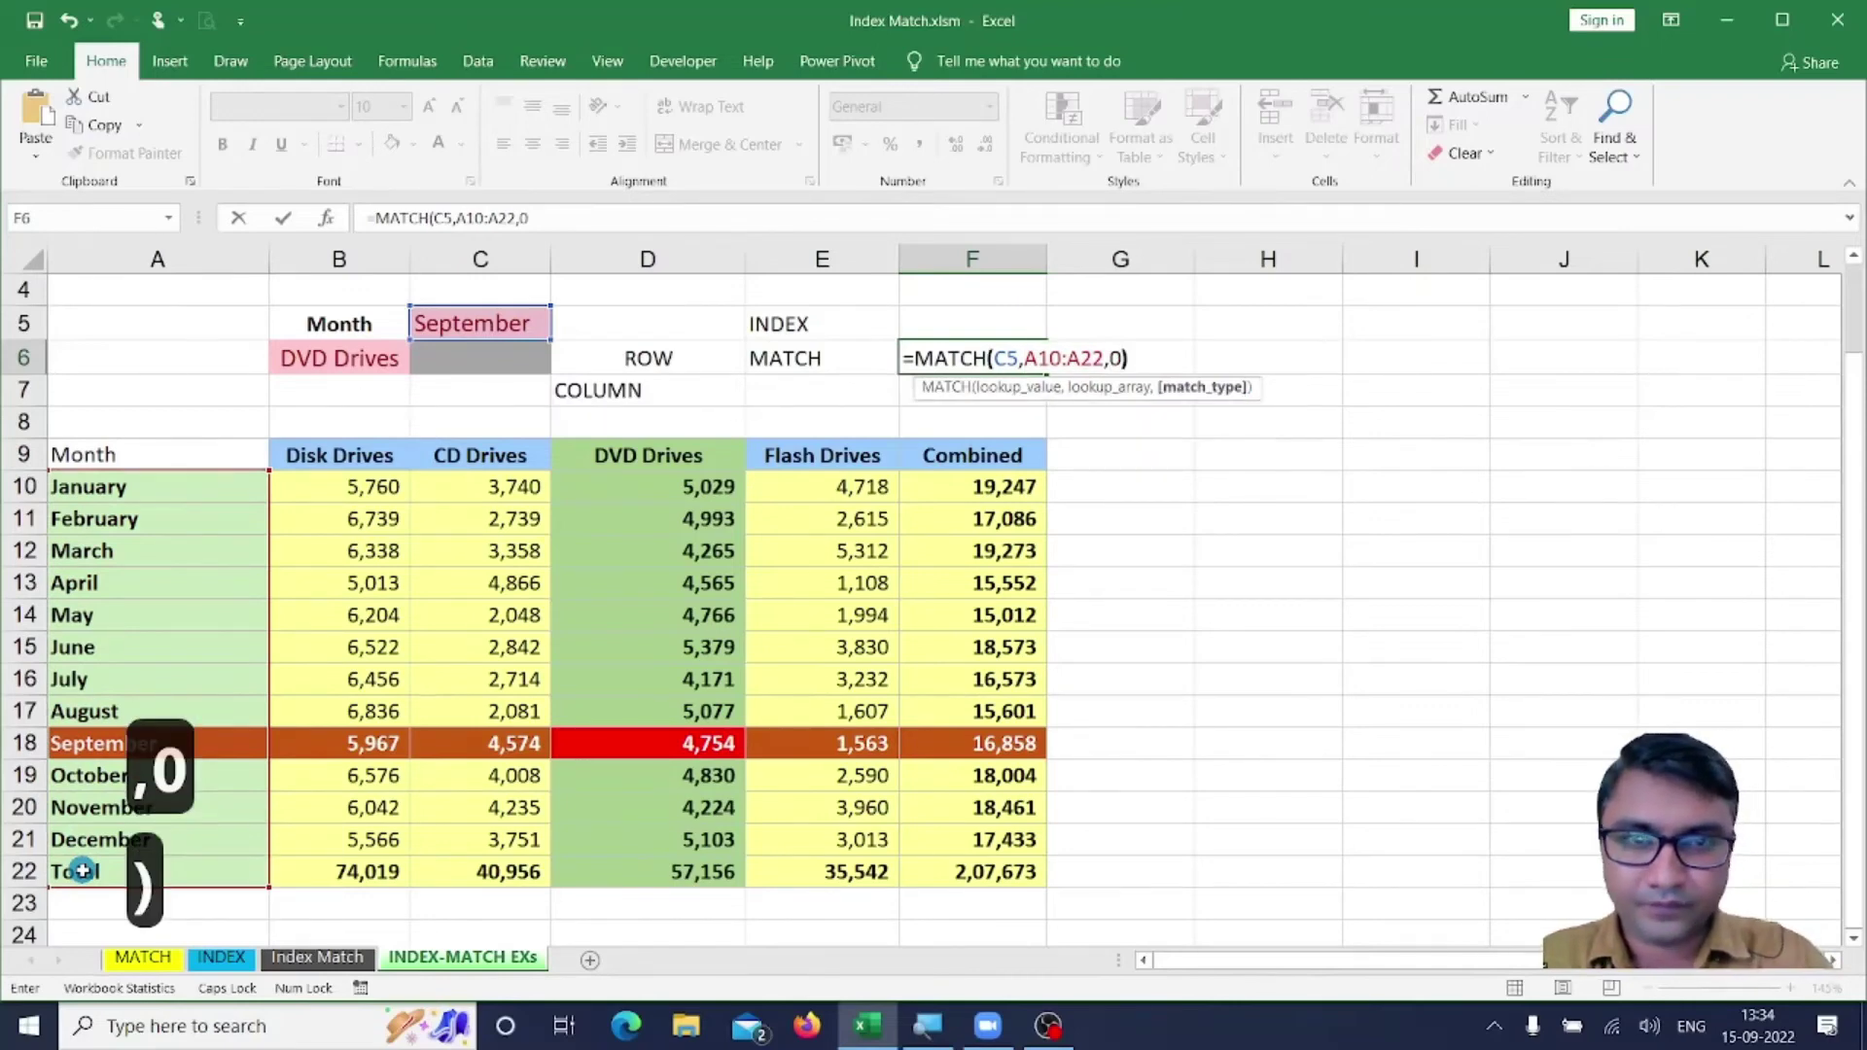
key("Return")
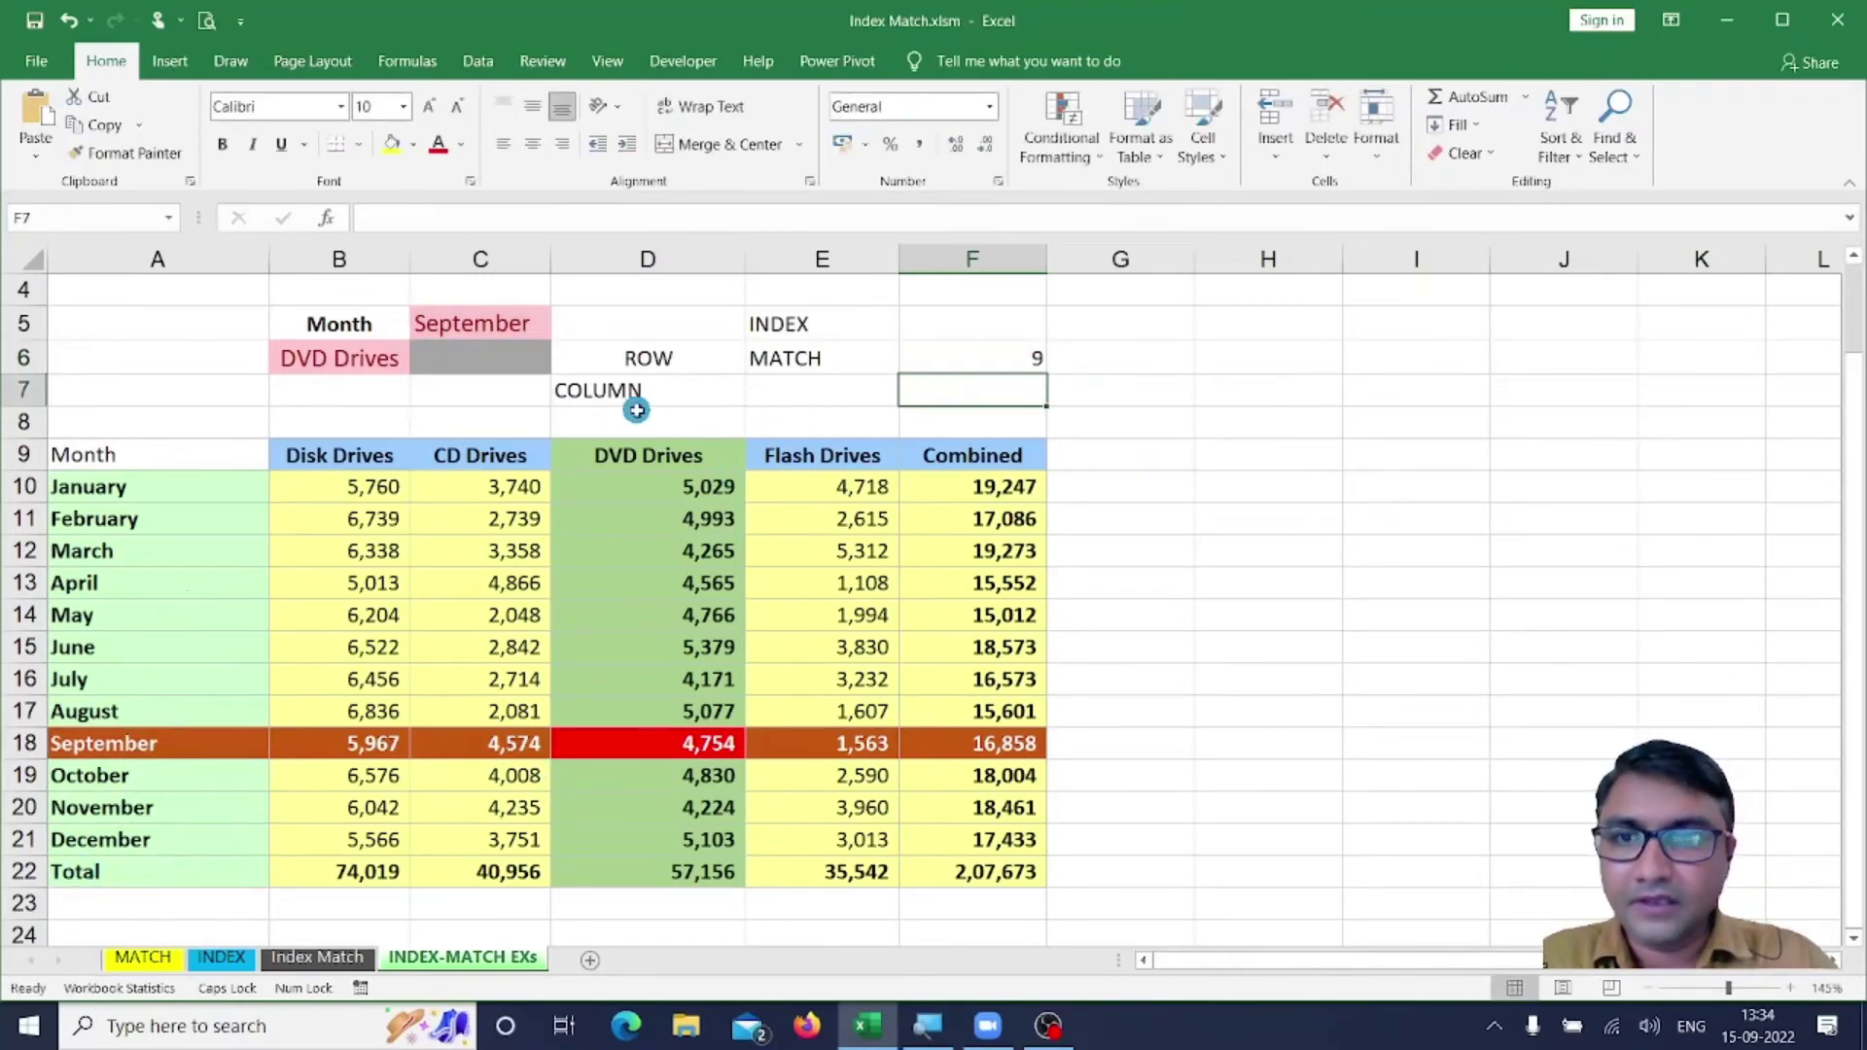
Label E7 as MATCH and enter =MATCH(B6,B9:F9,0) in F7 to find the selected drive type's column position.
left_click(817, 390)
type("MATCH")
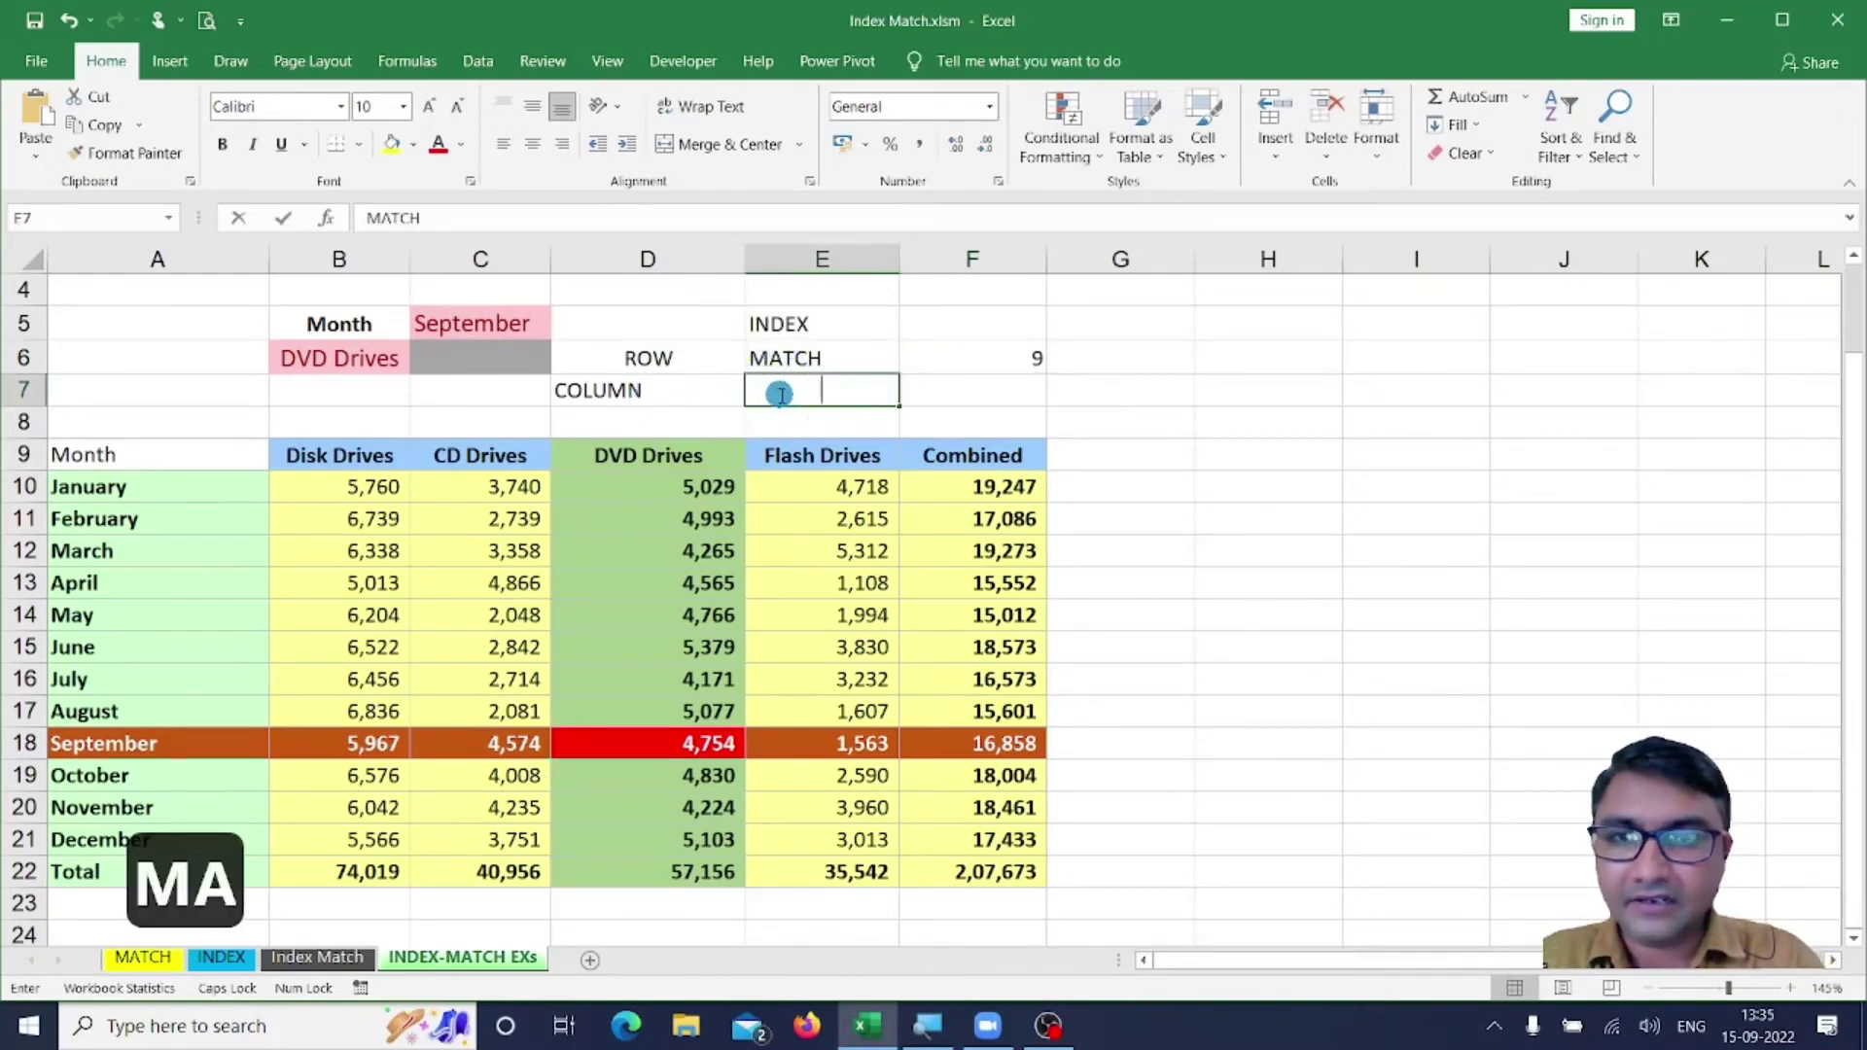
key("Tab")
type("=")
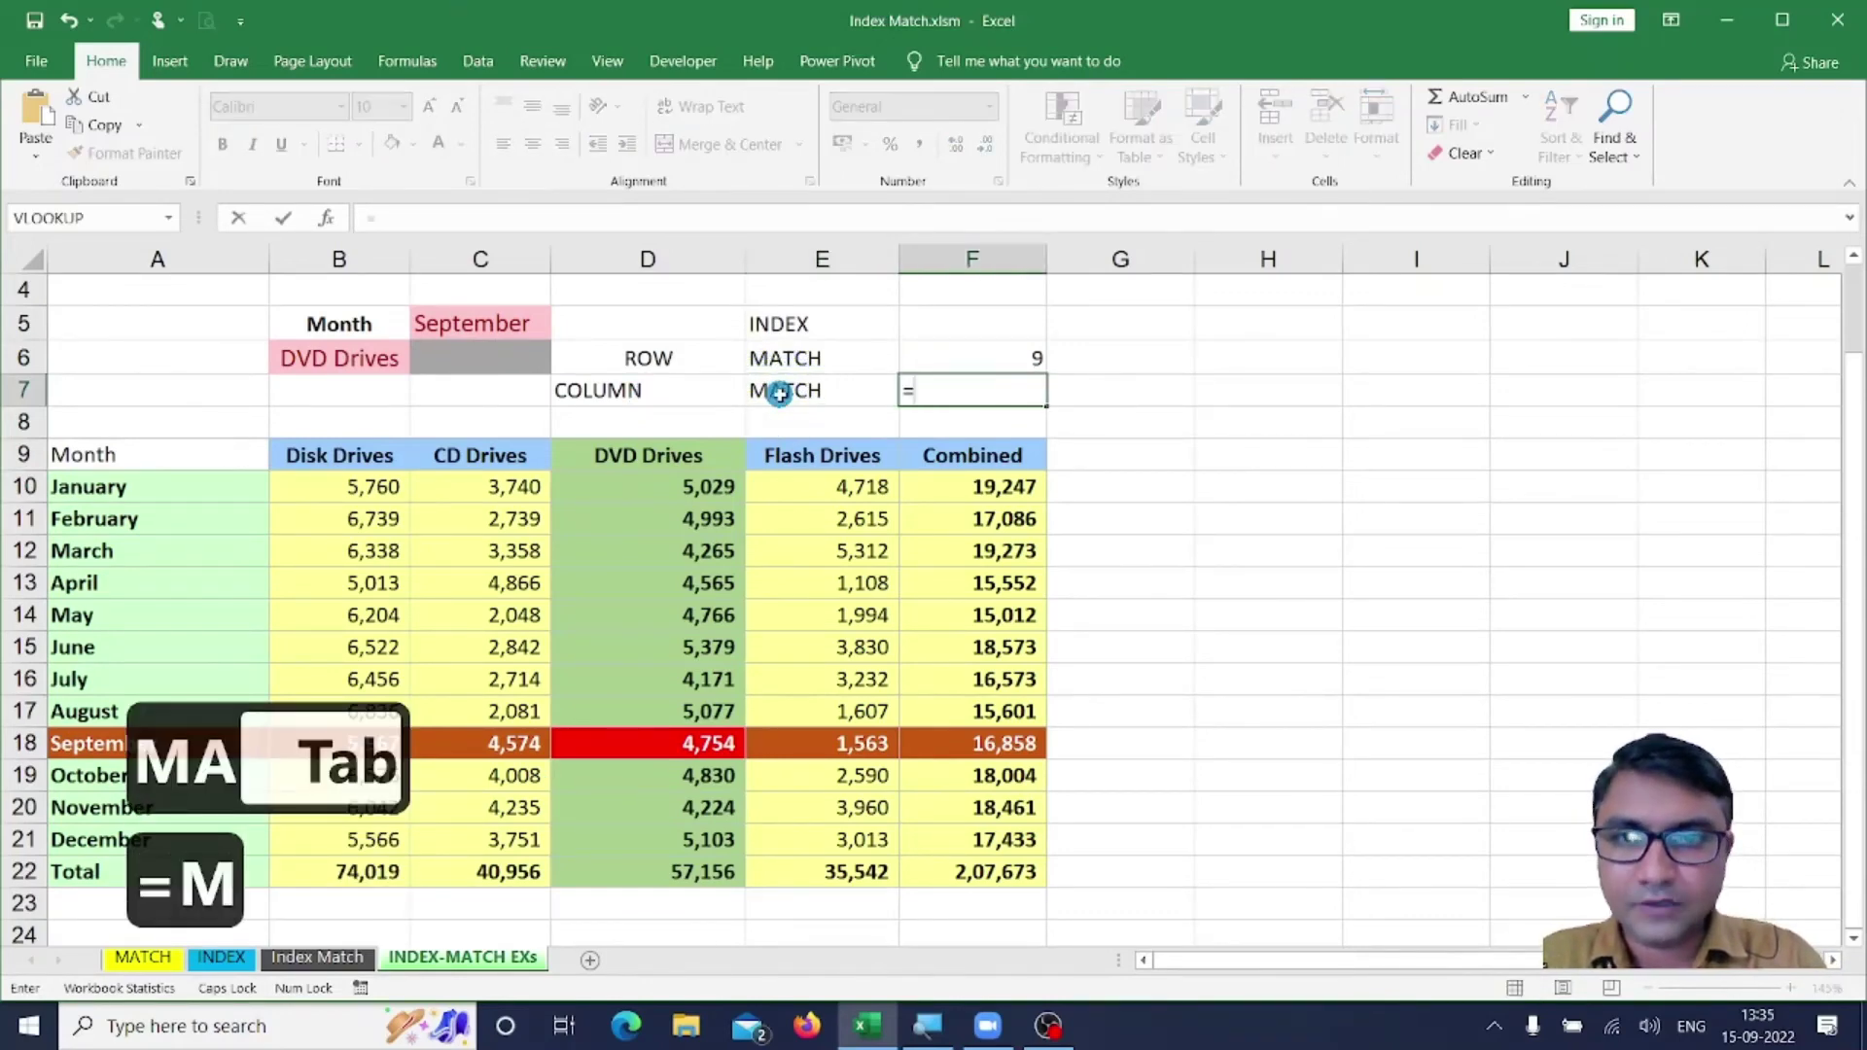
type("MATCH")
key("Tab")
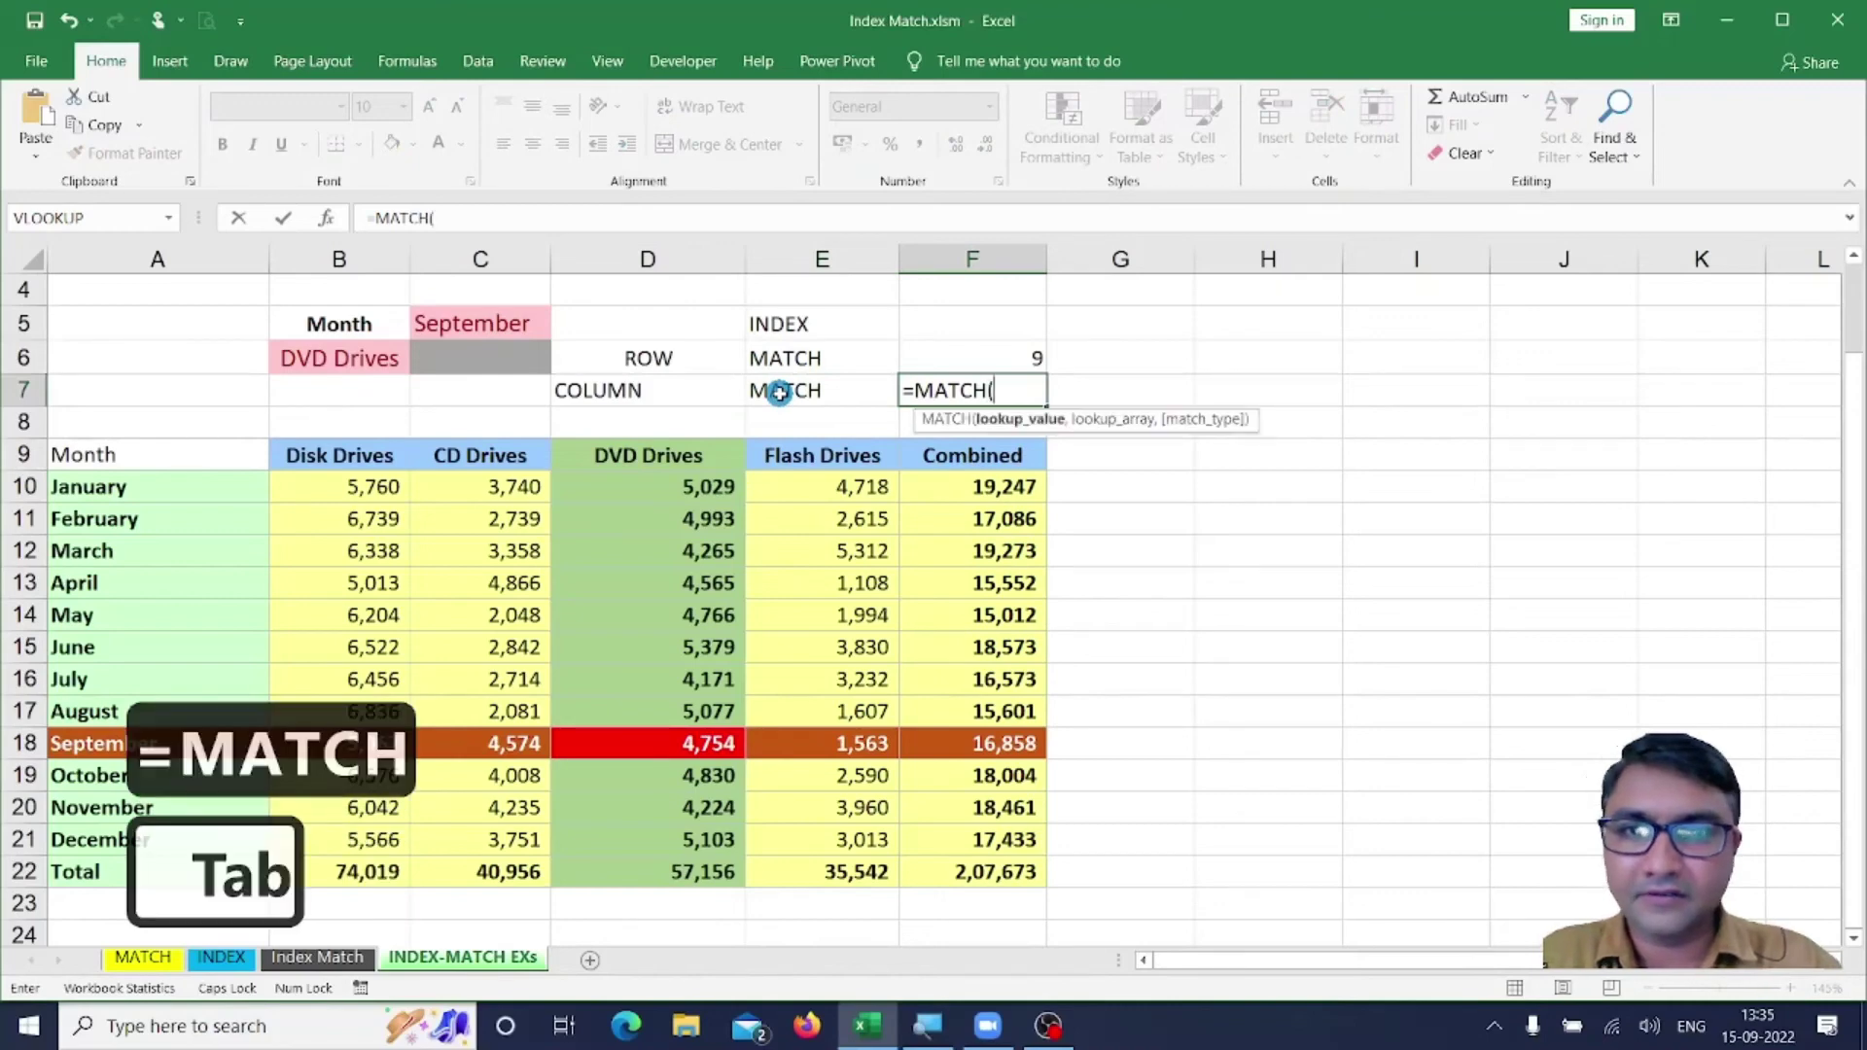
left_click(366, 359)
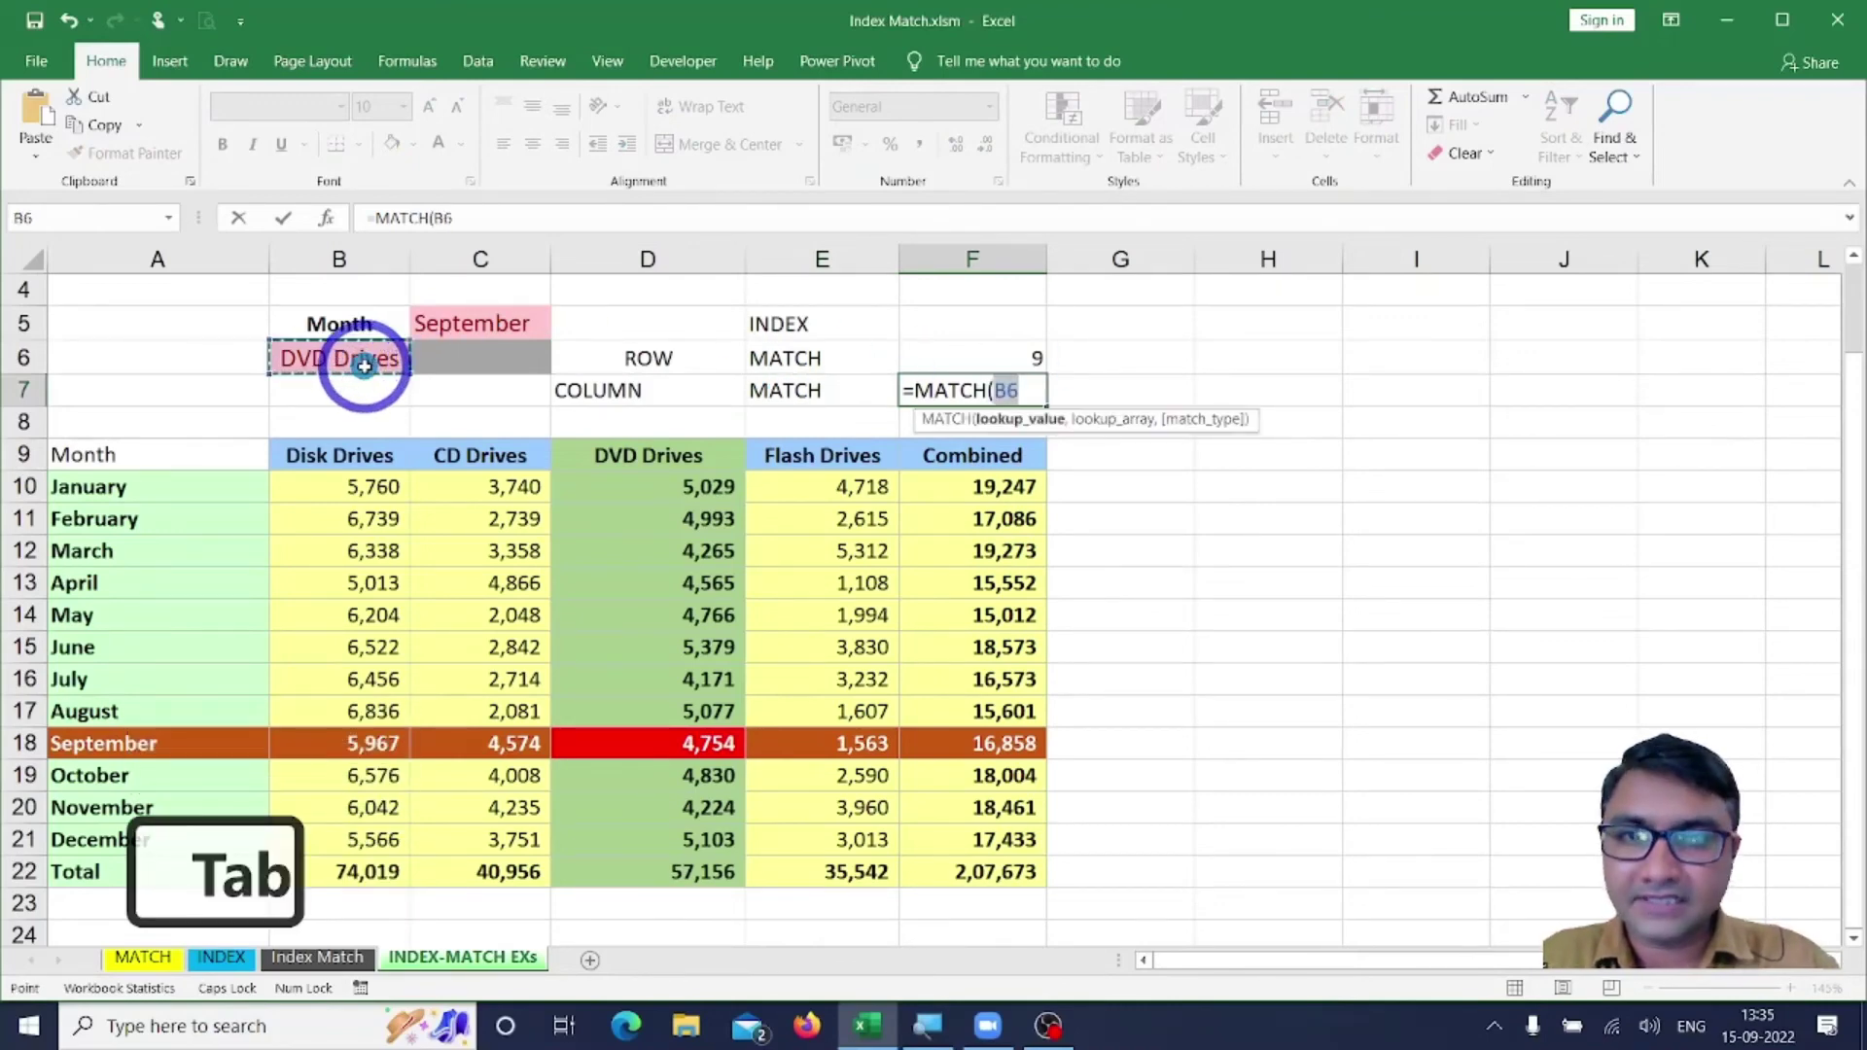
type(",")
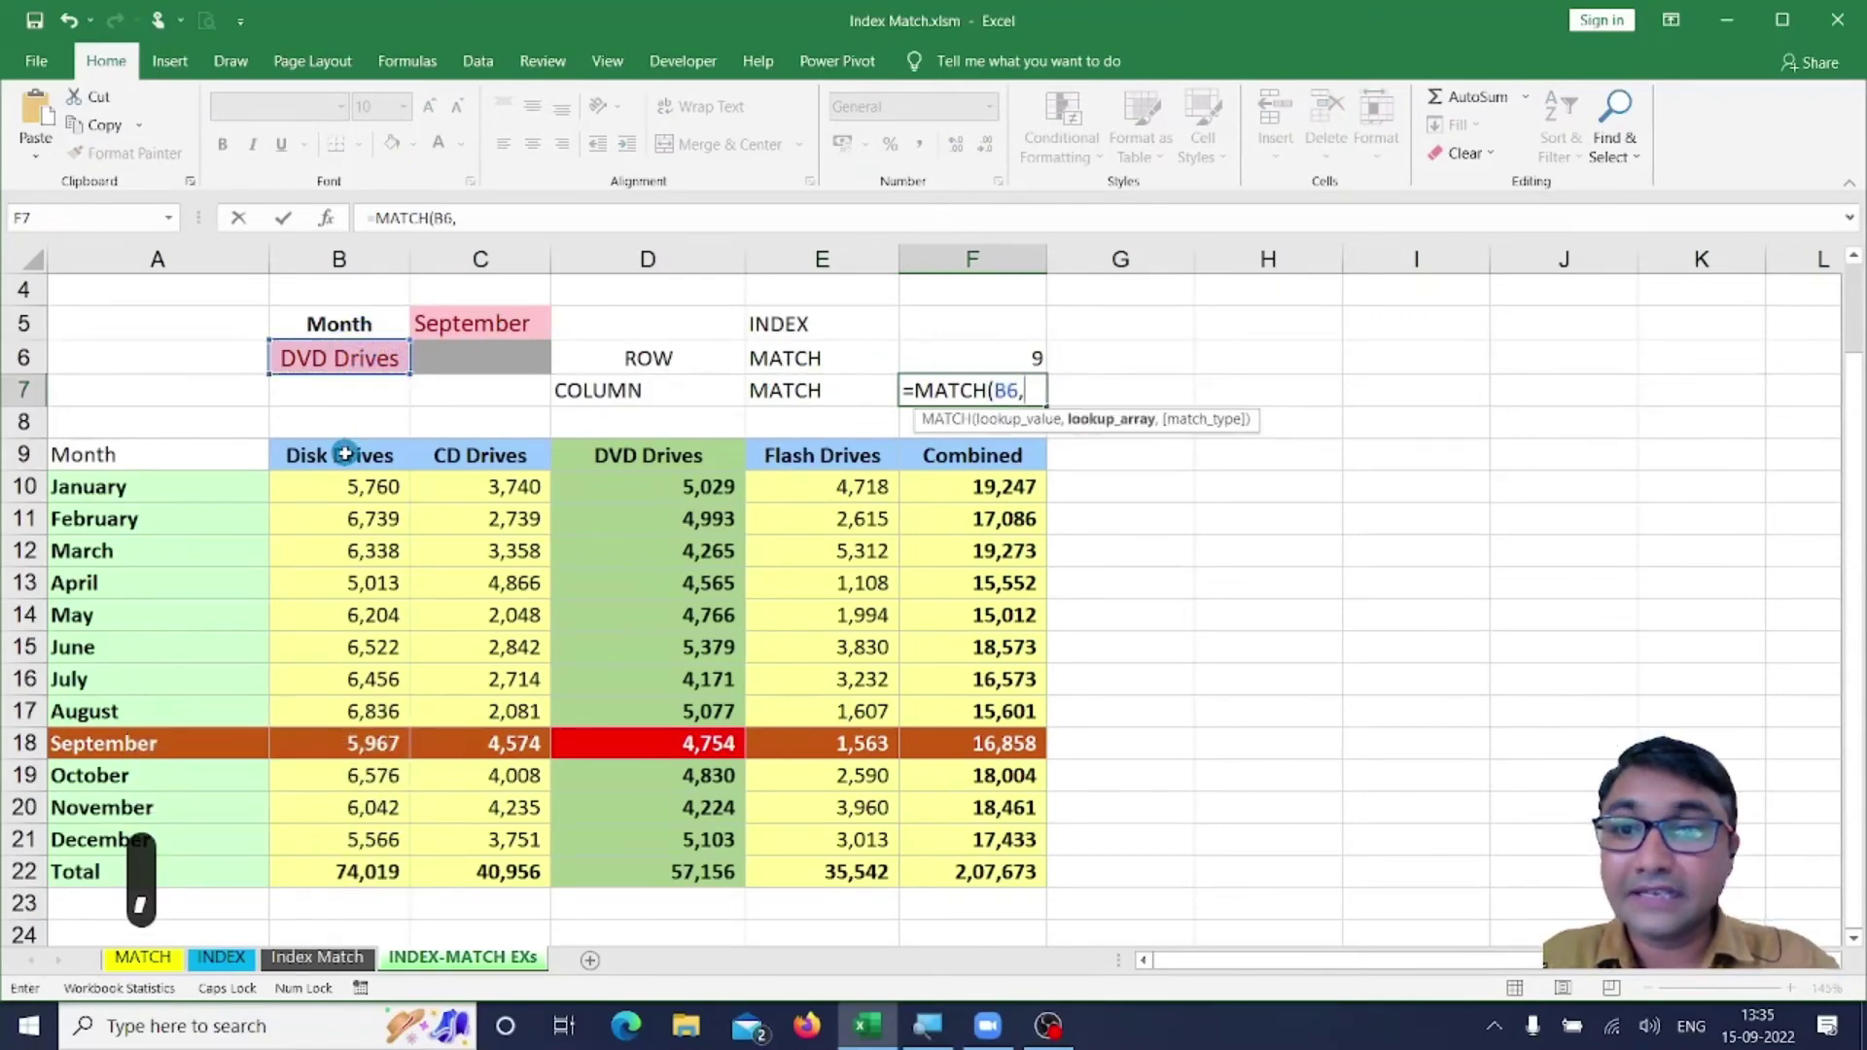
left_click_drag(345, 454, 988, 455)
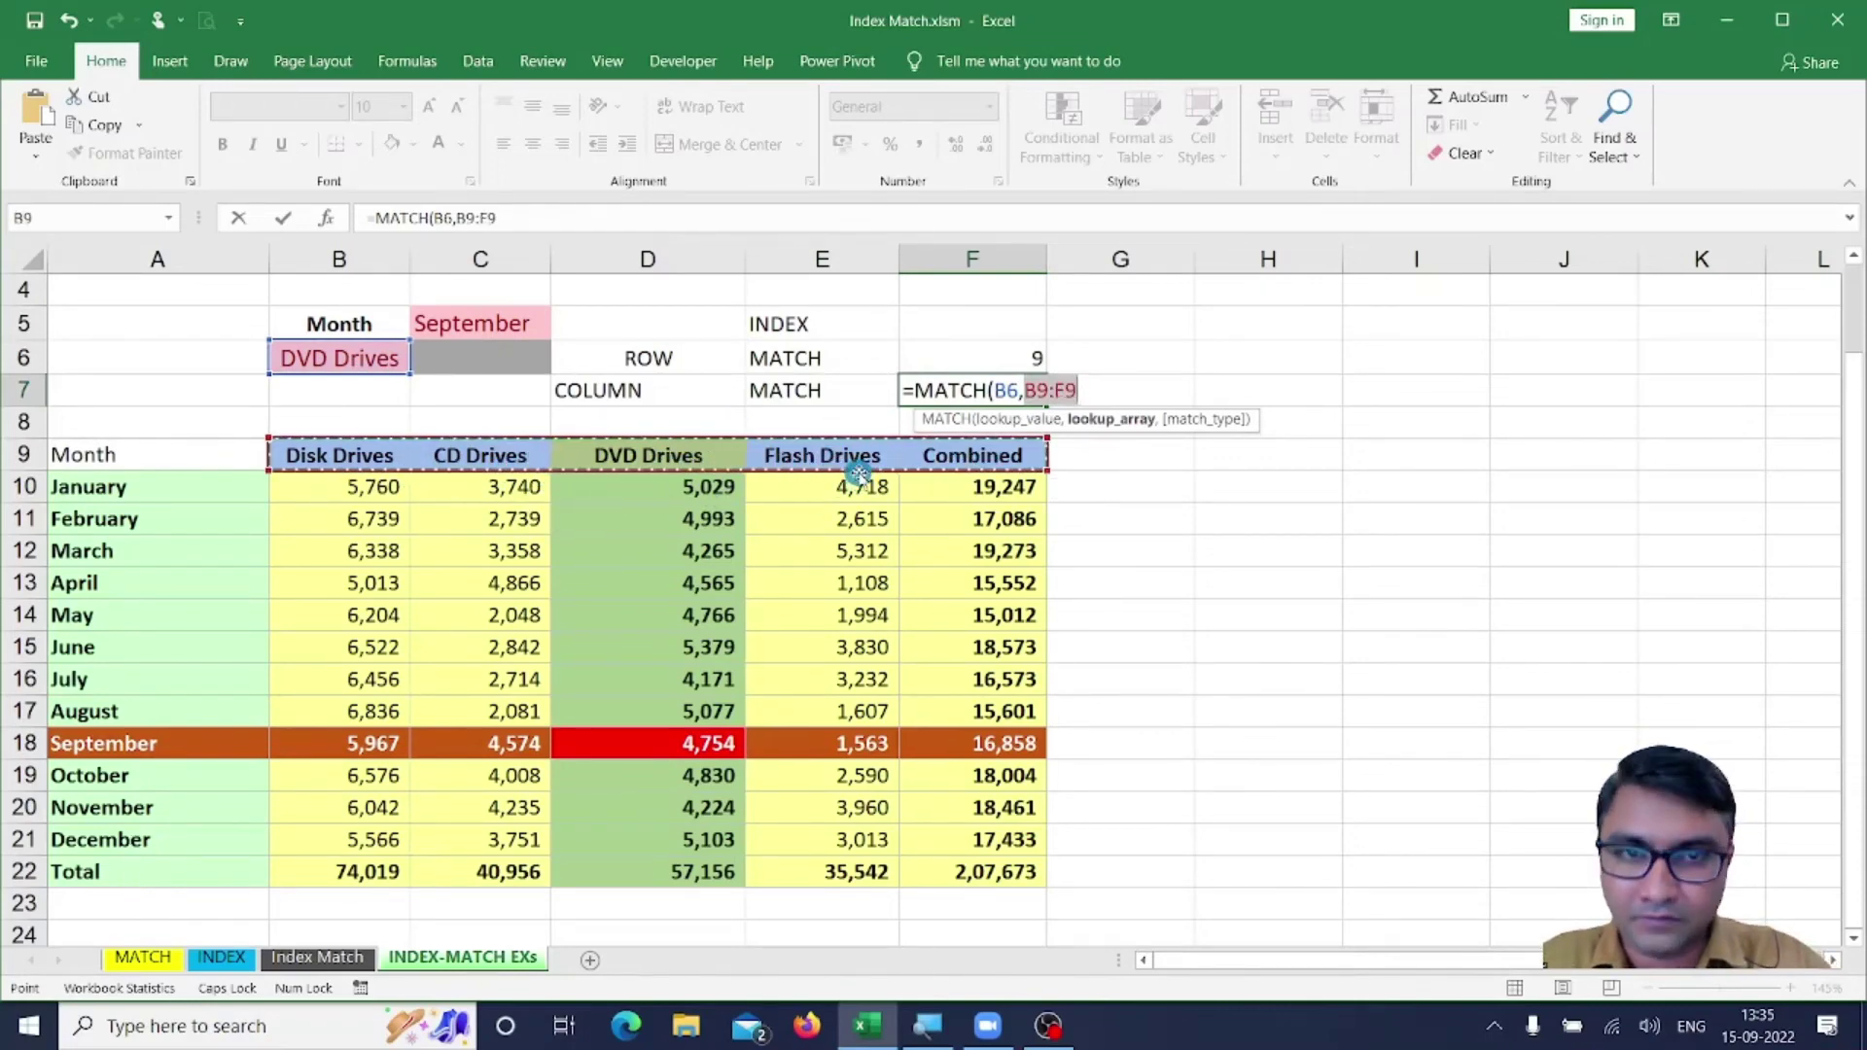
type(",")
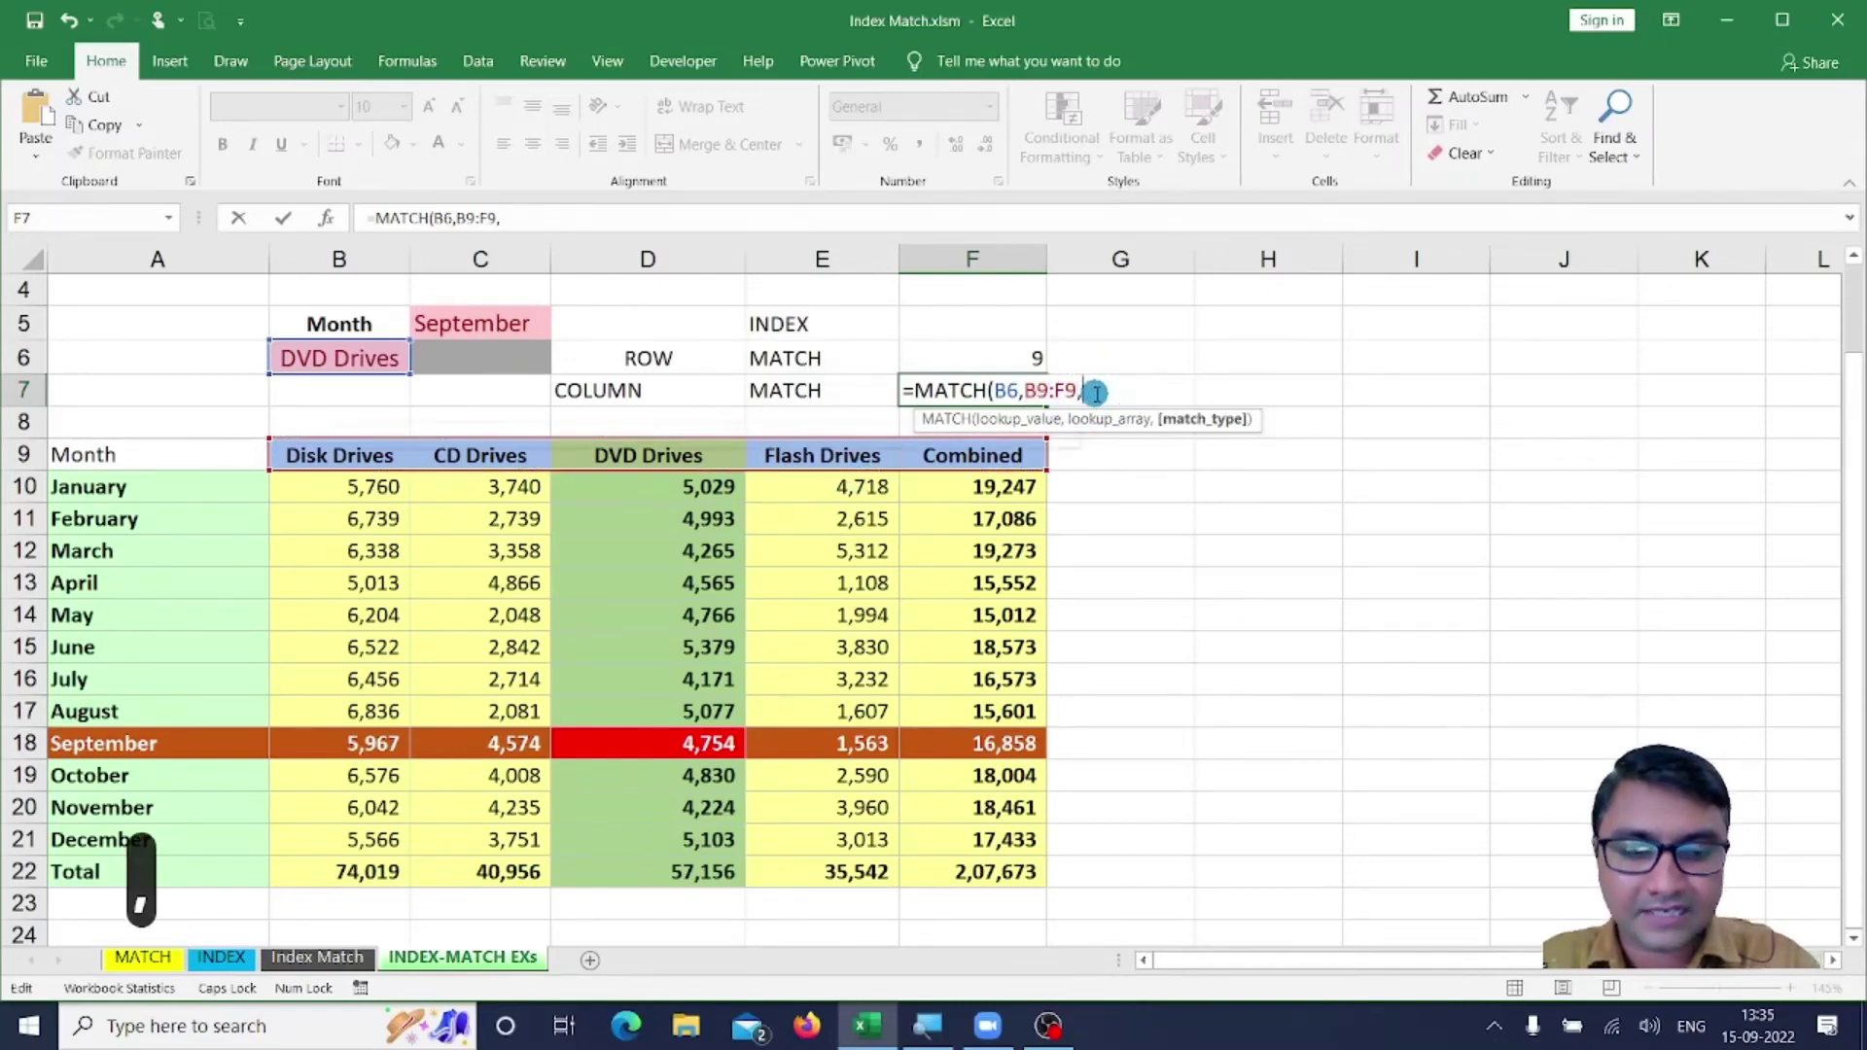
type("0)")
key("Return")
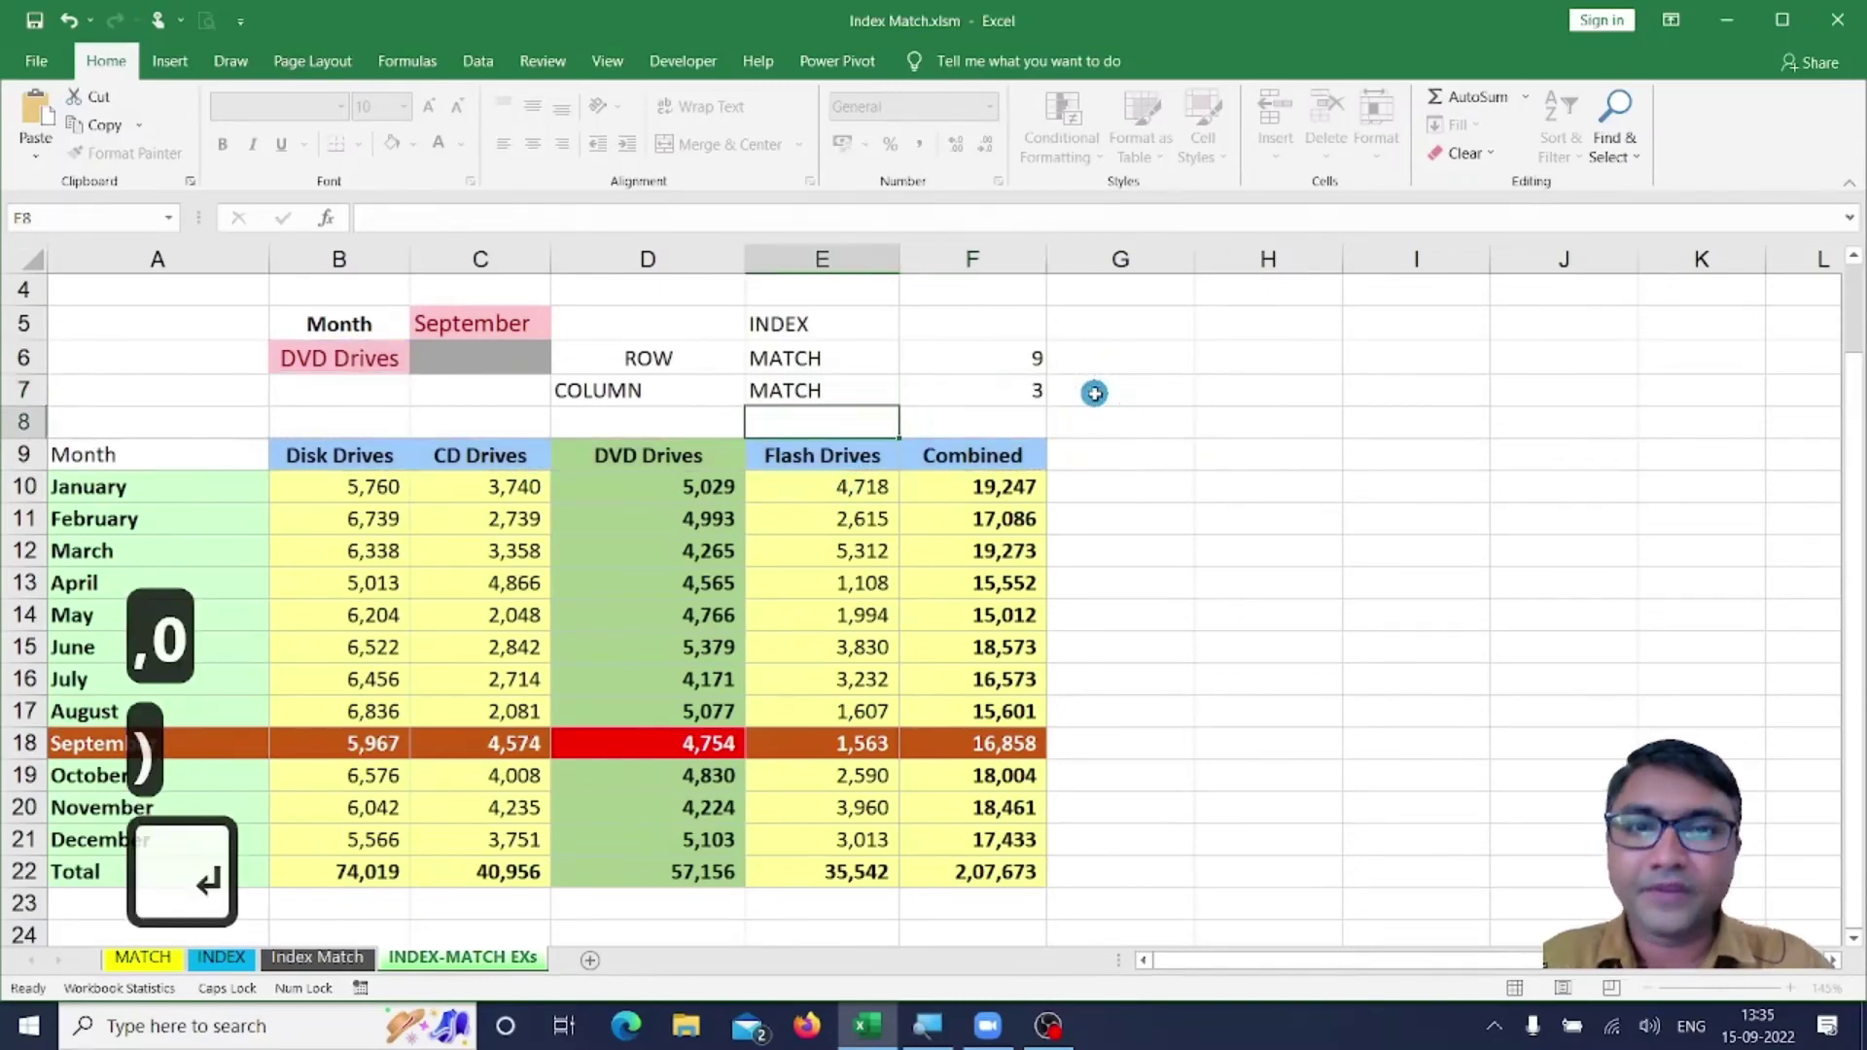
Test the column MATCH formula by setting the drive type in B6 to Flash Drives and to Disk Drives.
left_click(1031, 389)
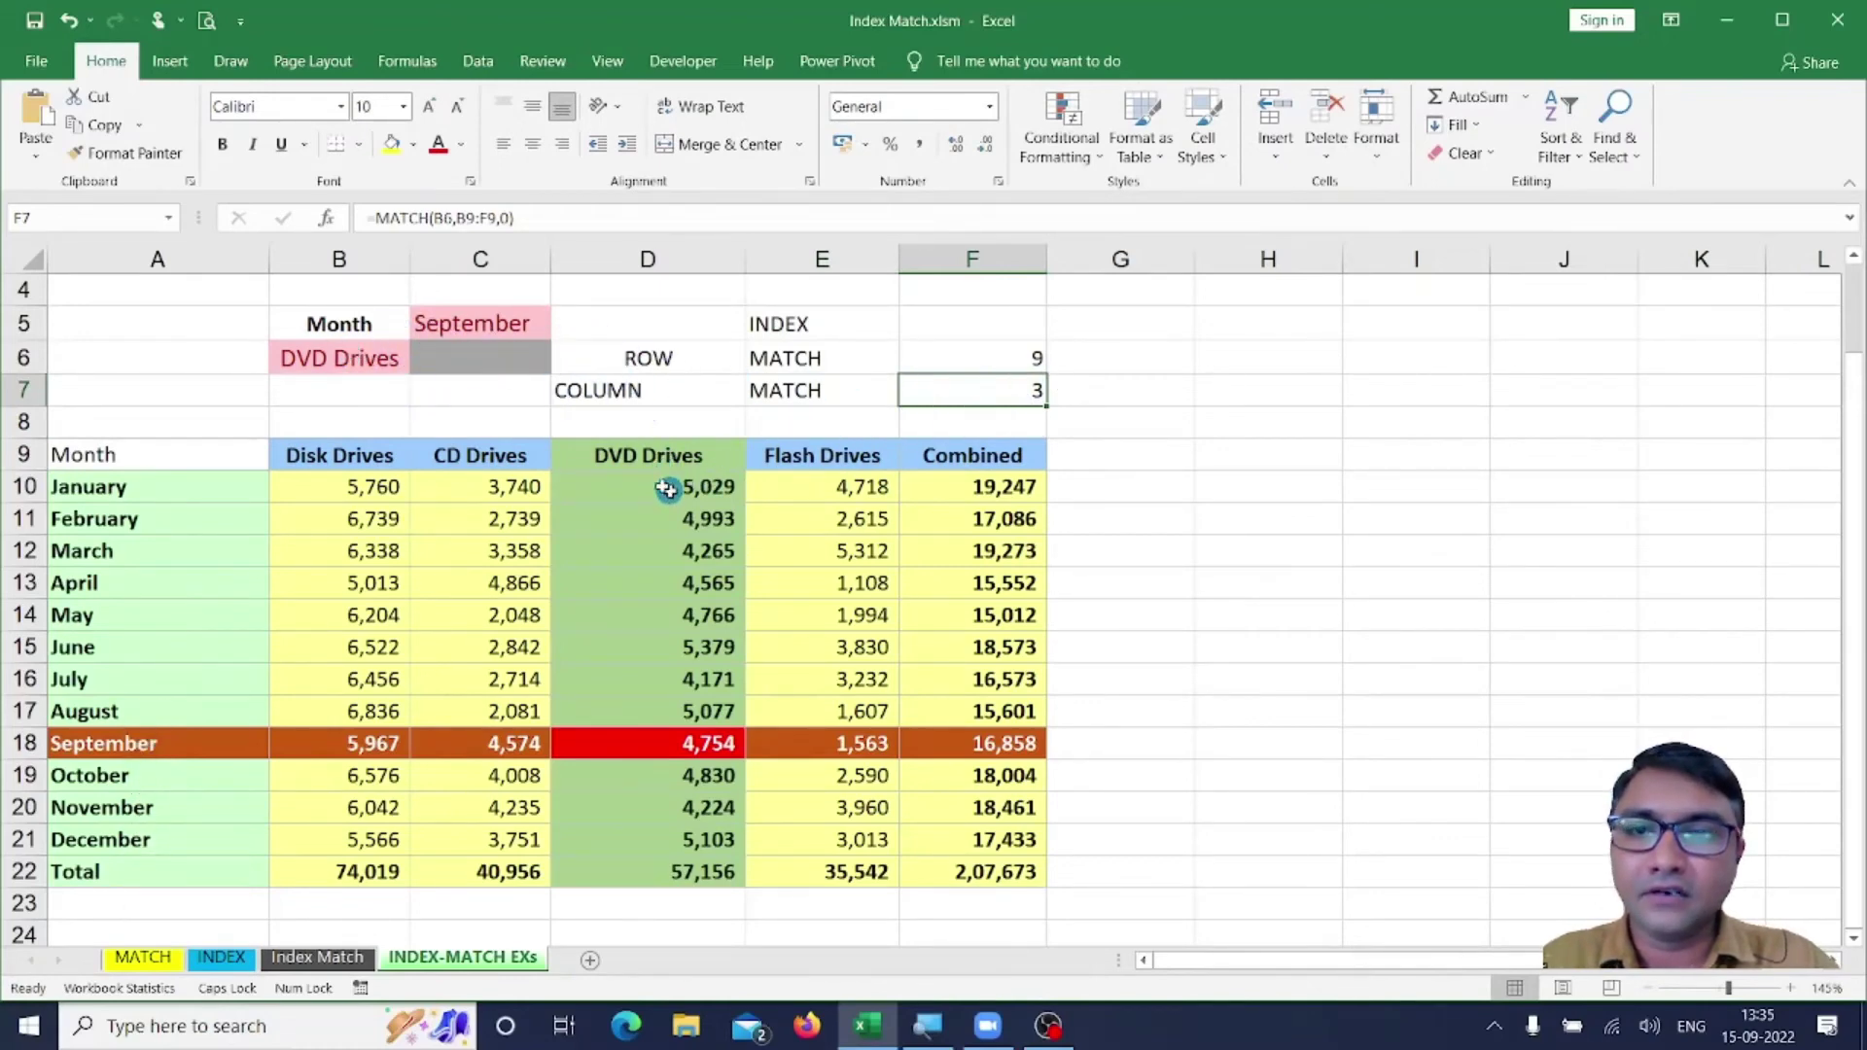
left_click(394, 356)
left_click(419, 362)
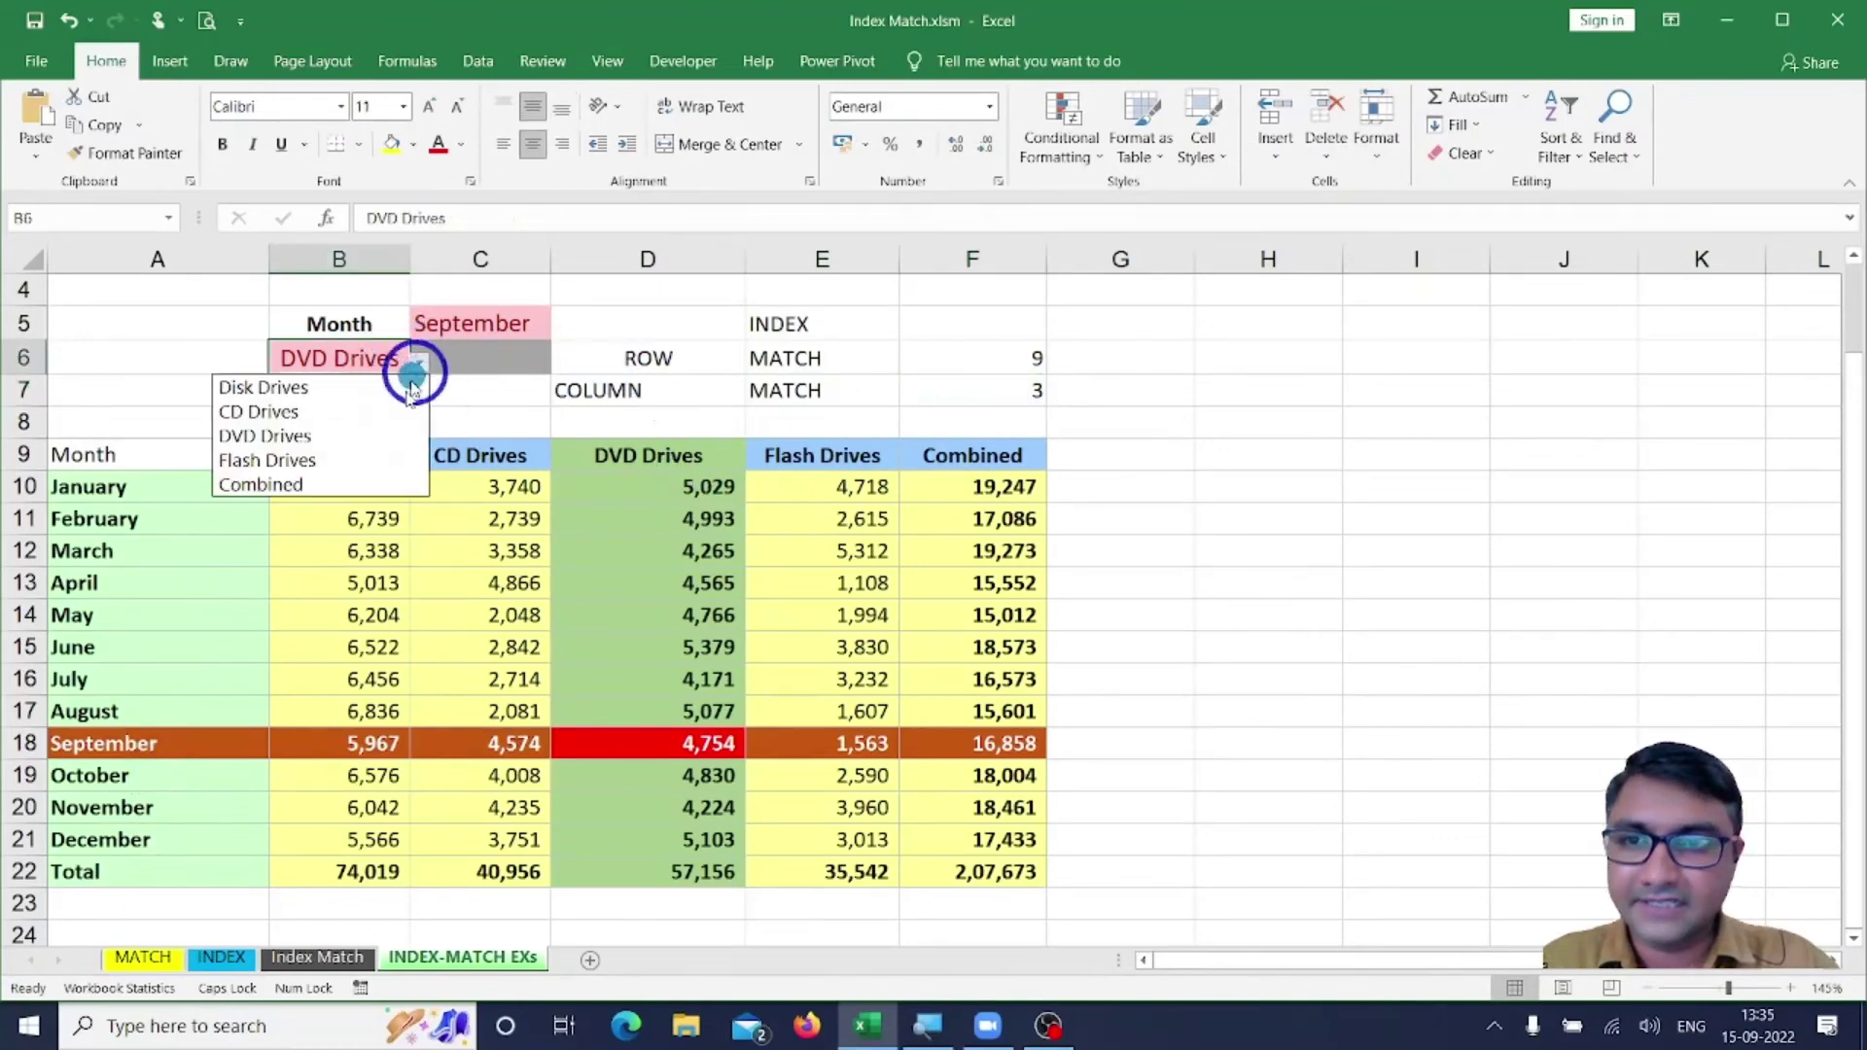
left_click(342, 459)
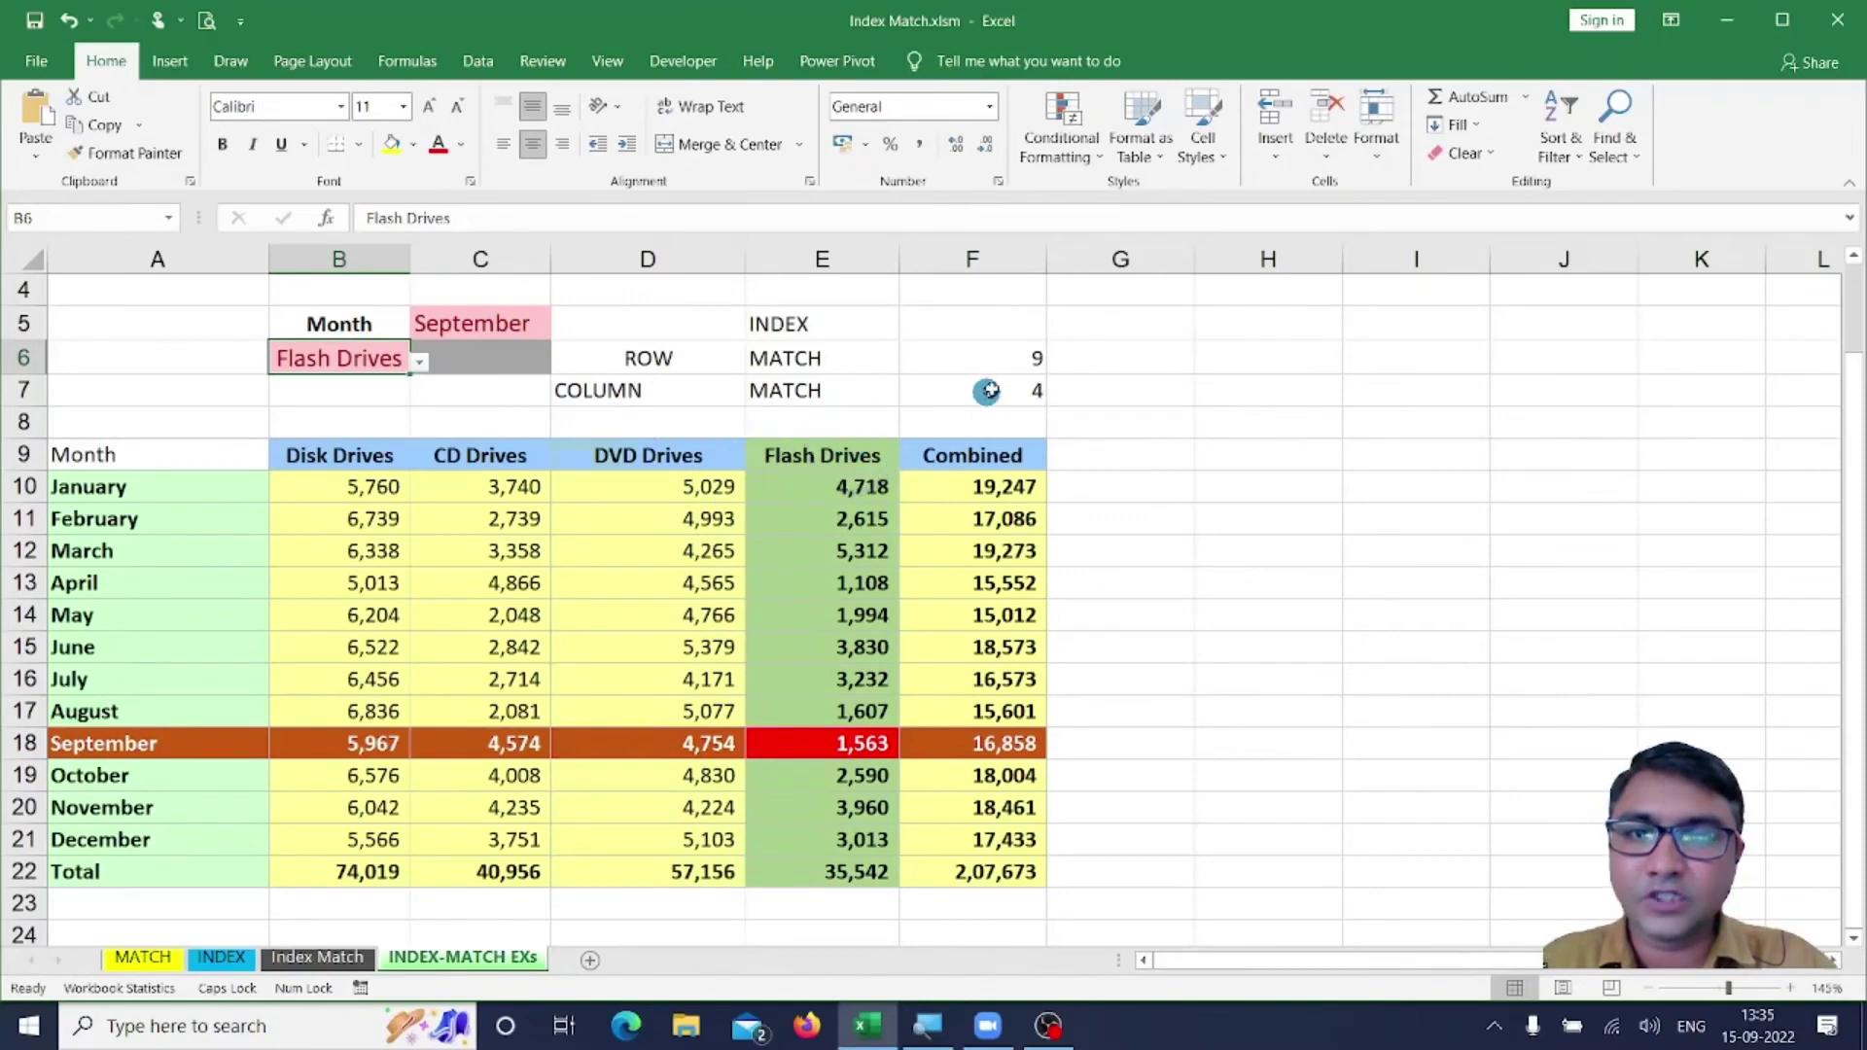
left_click(419, 361)
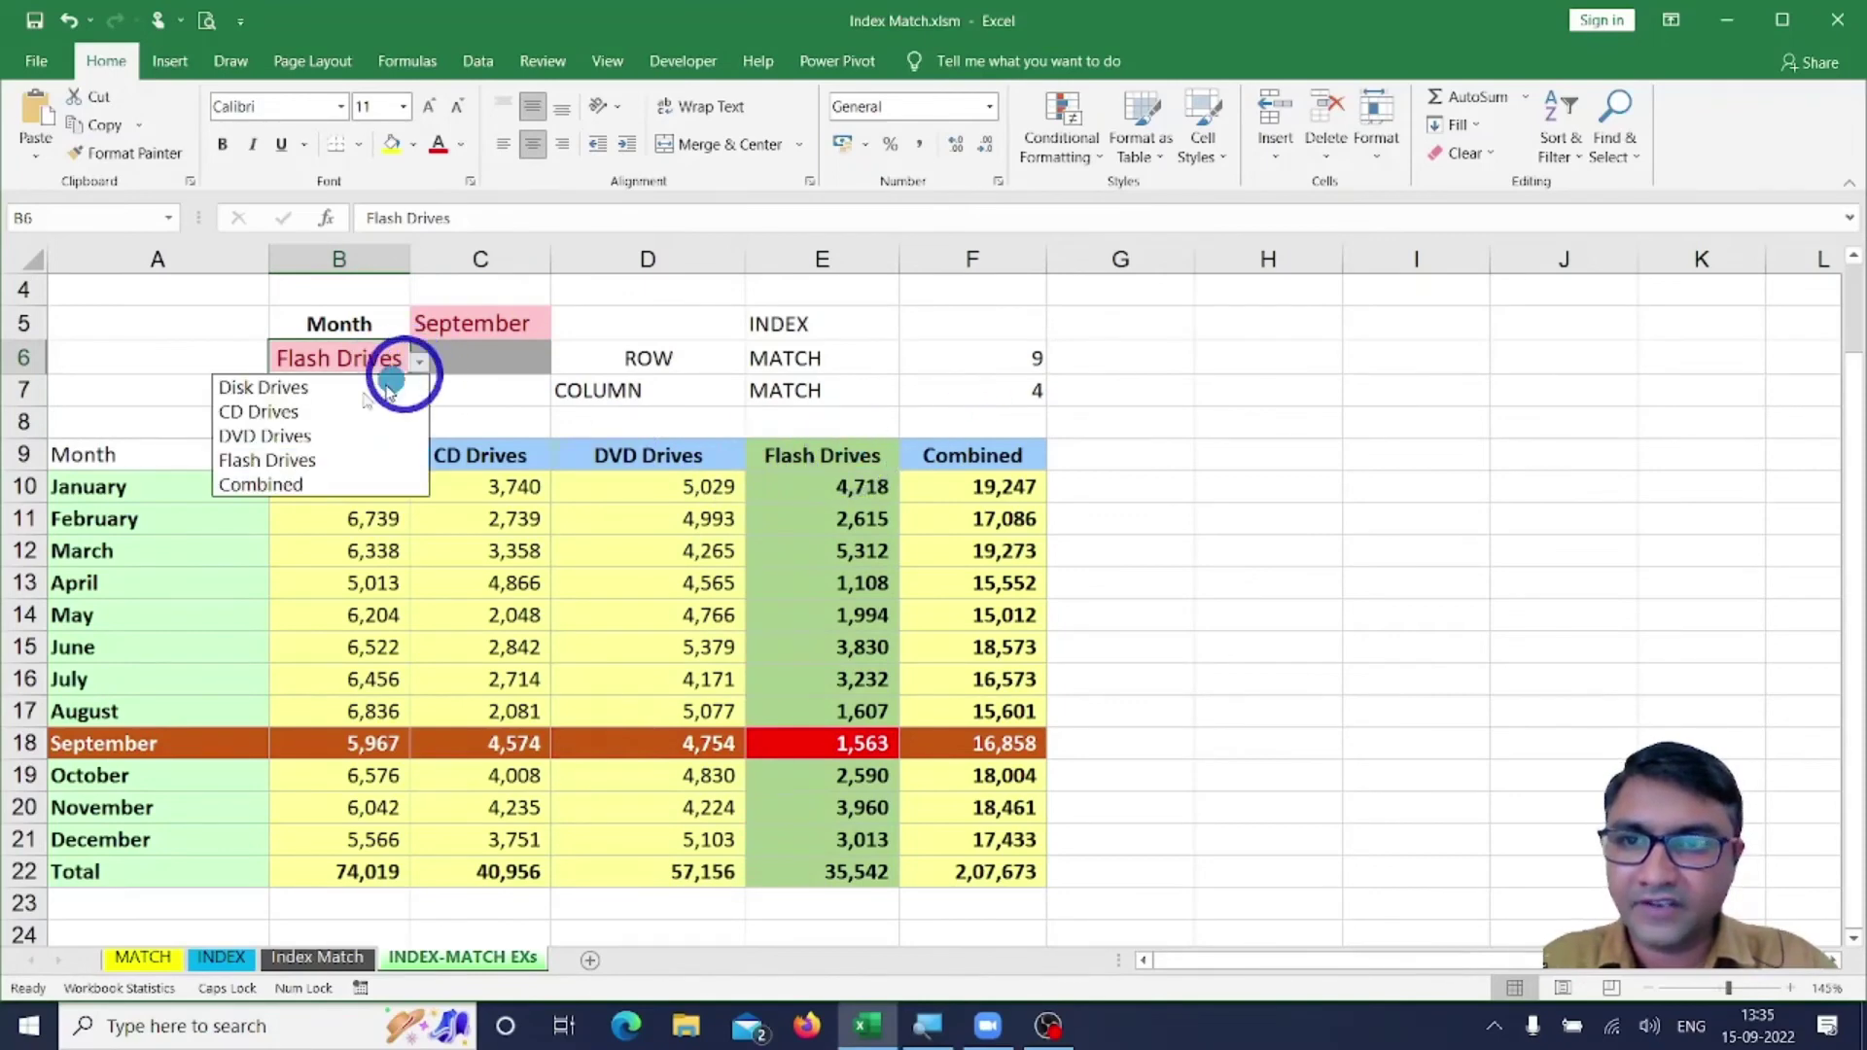
left_click(346, 389)
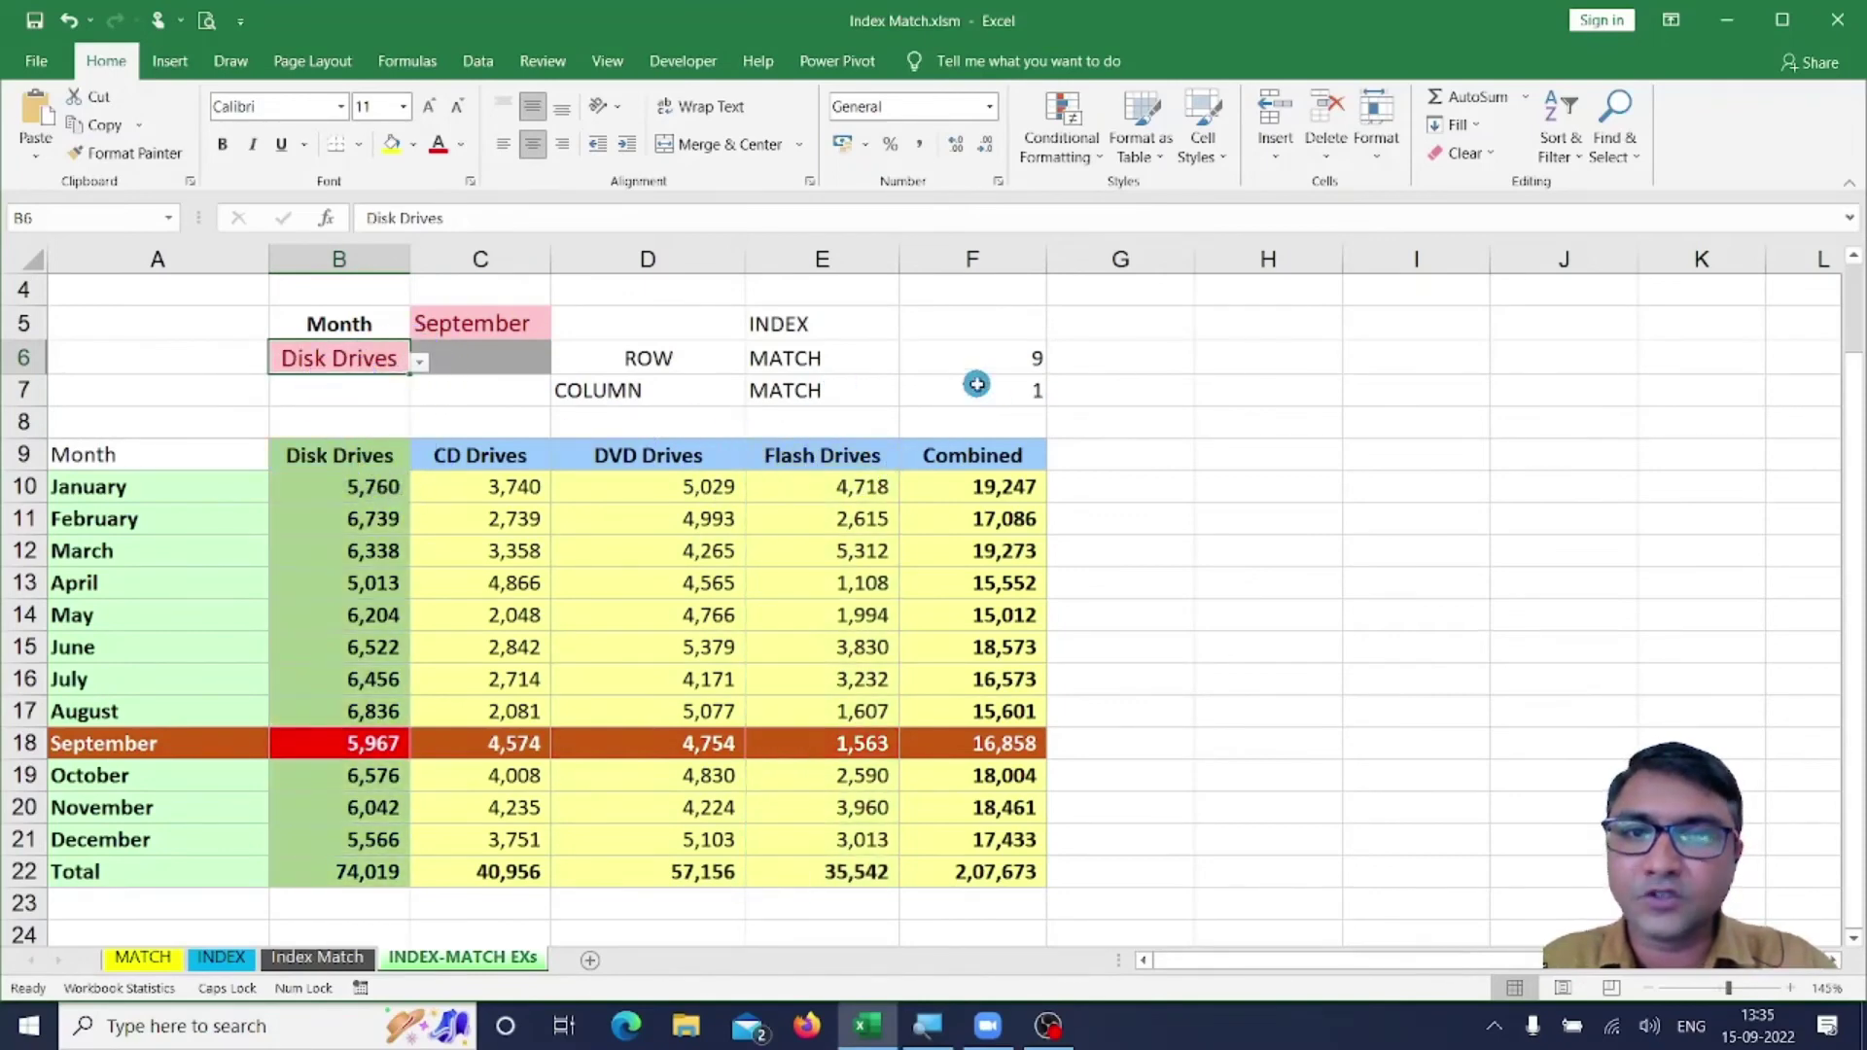
Test the row MATCH formula by setting the month in C5 to June and to August.
left_click(487, 323)
left_click(558, 329)
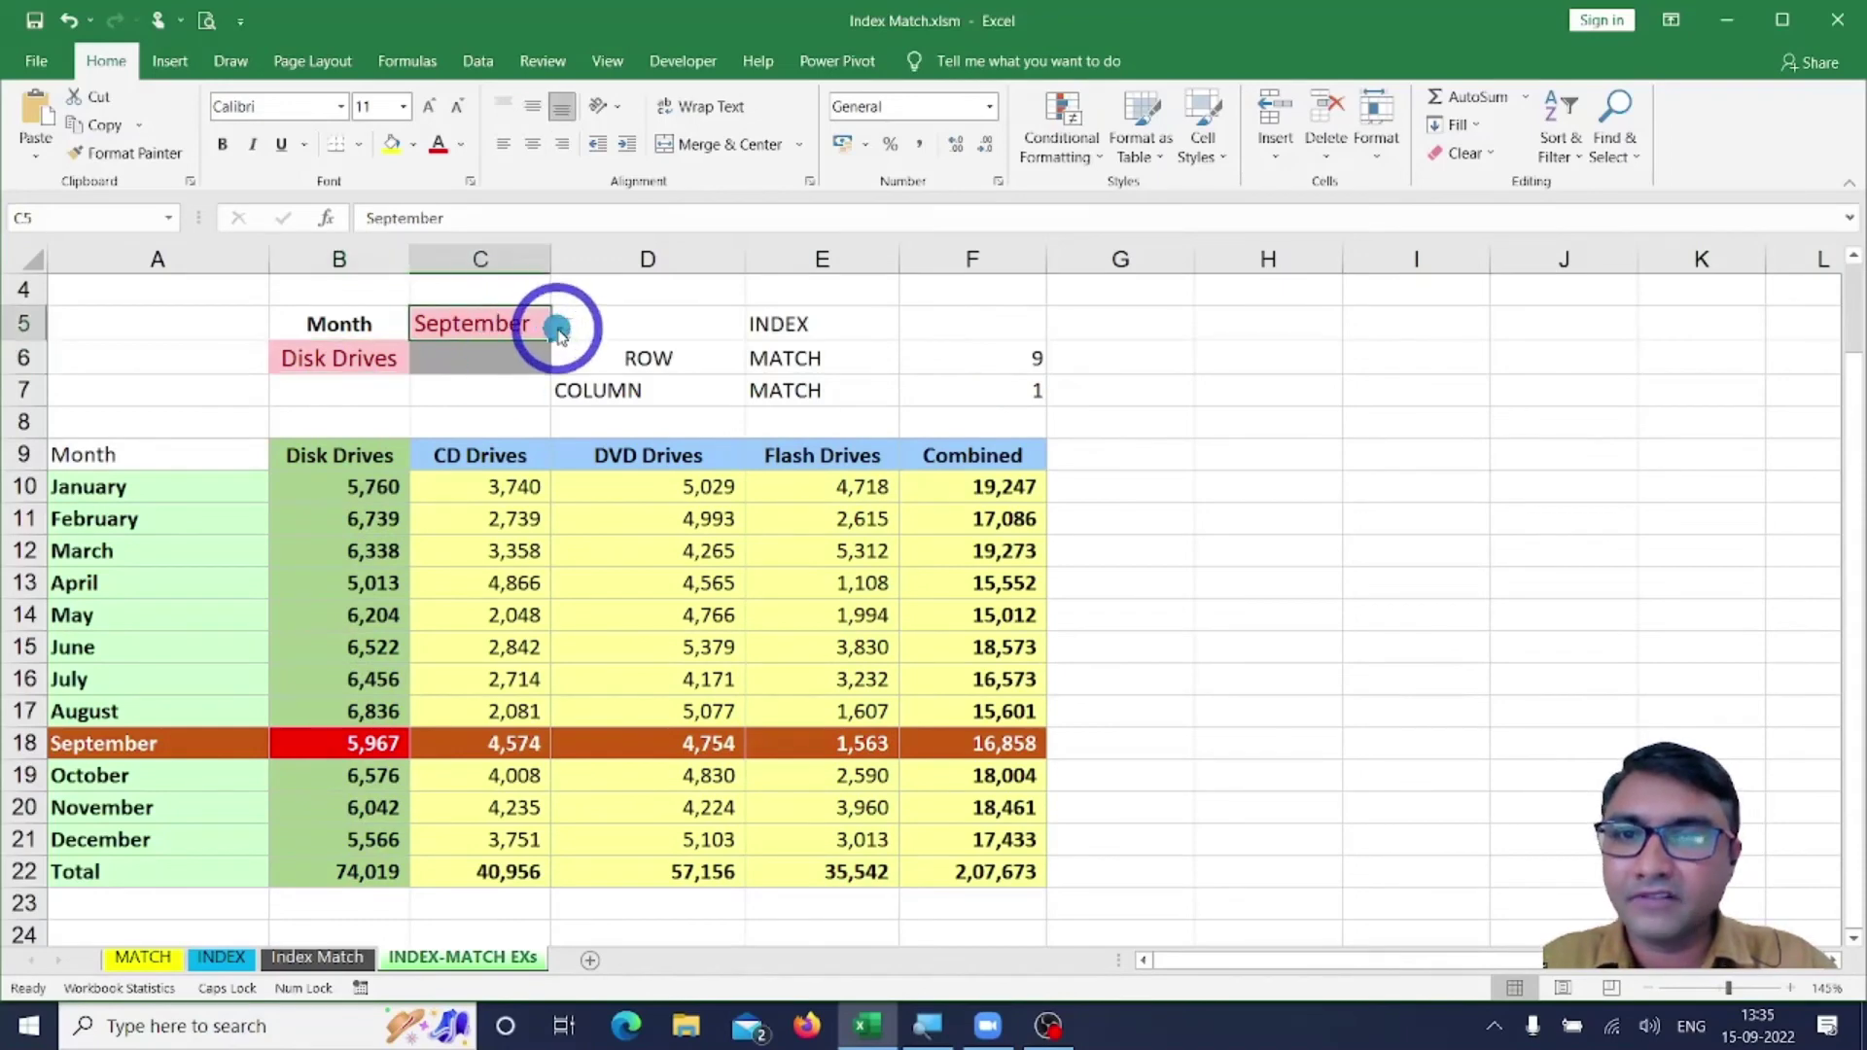
left_click(405, 387)
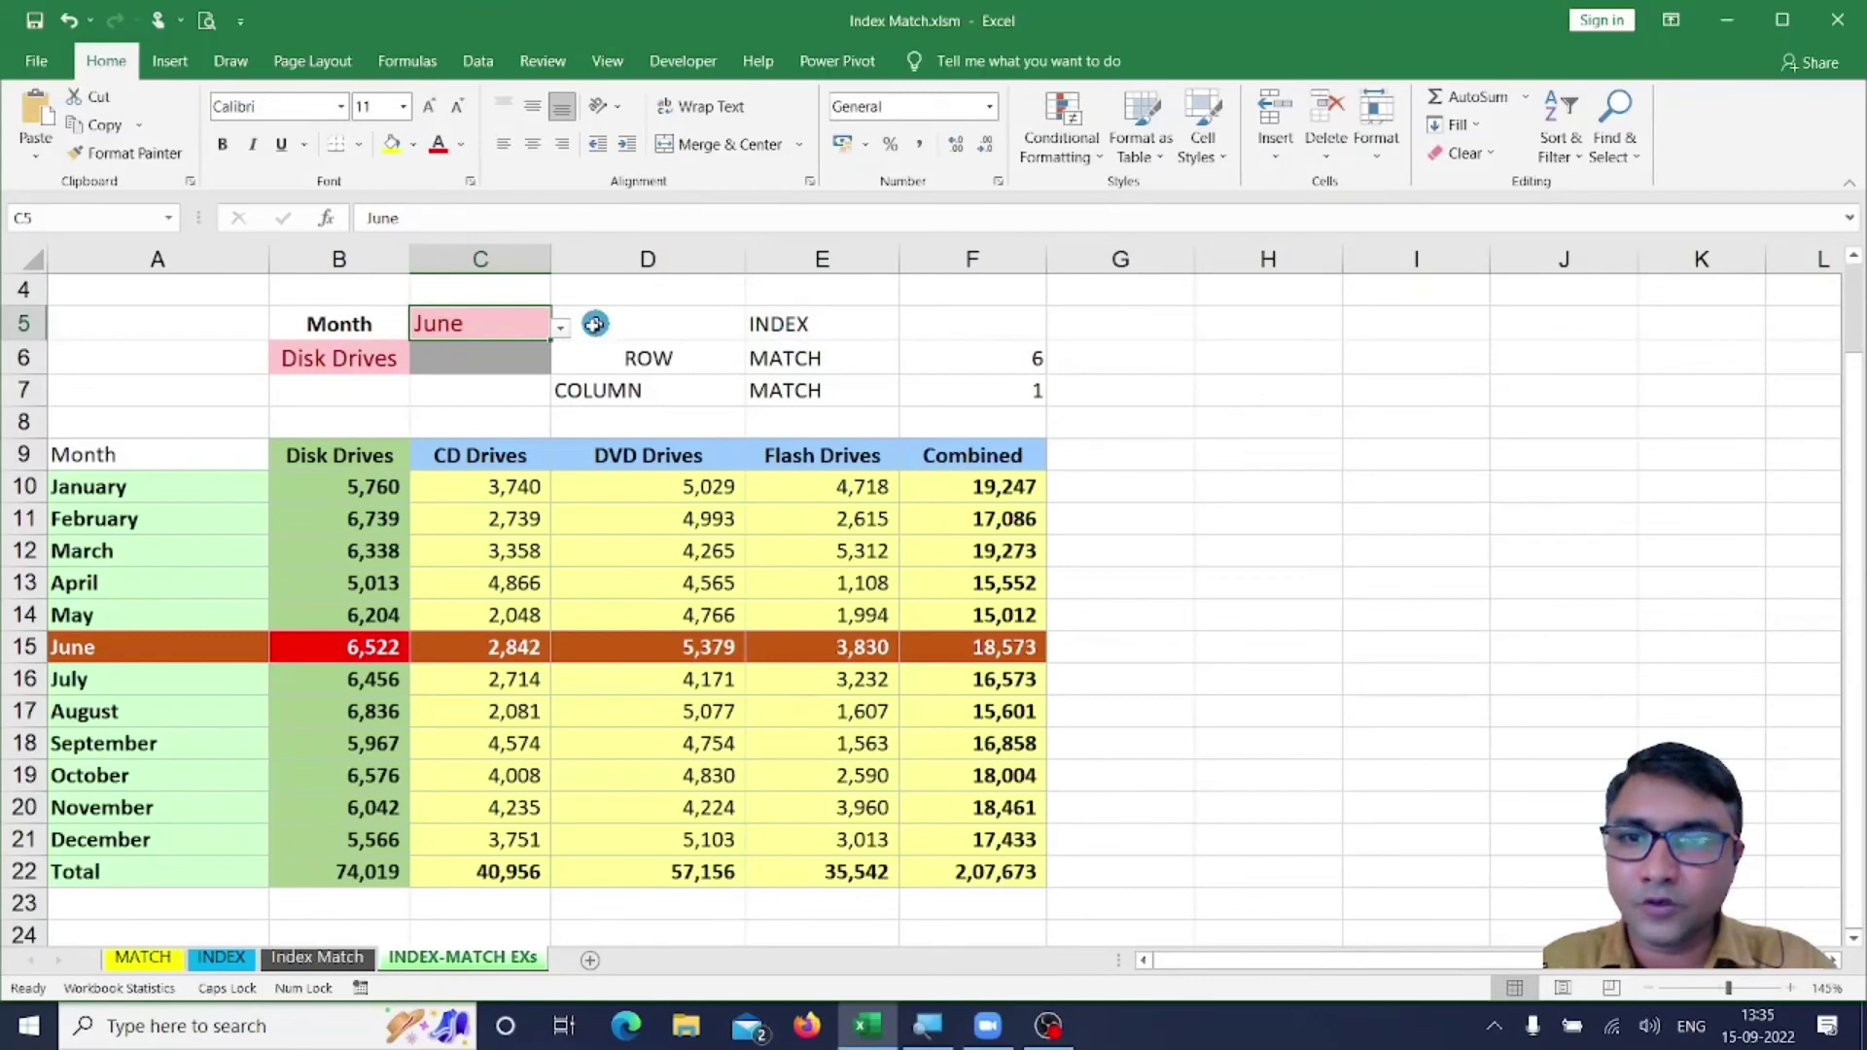
left_click(562, 330)
left_click(425, 425)
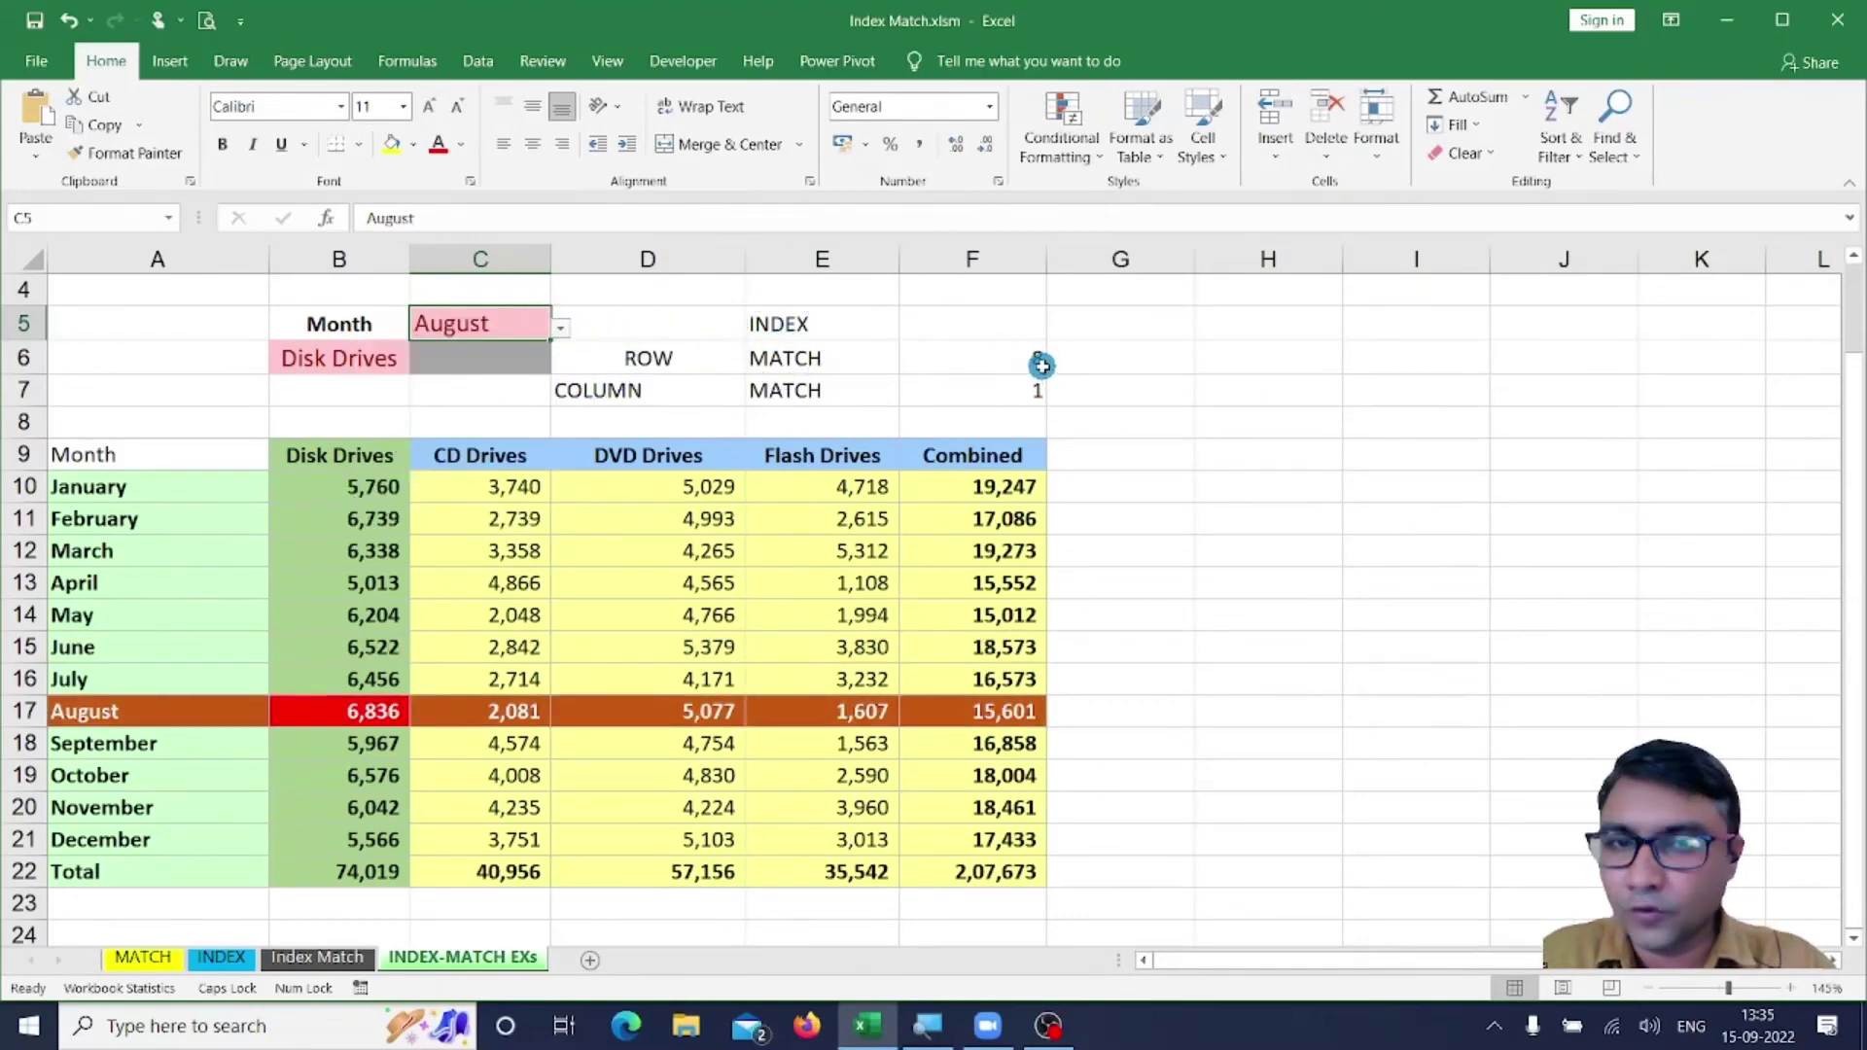
Enter =INDEX(B10:F22,8,1) in F5 to return the sales value at row 8, column 1 of the table.
left_click(959, 334)
type("=")
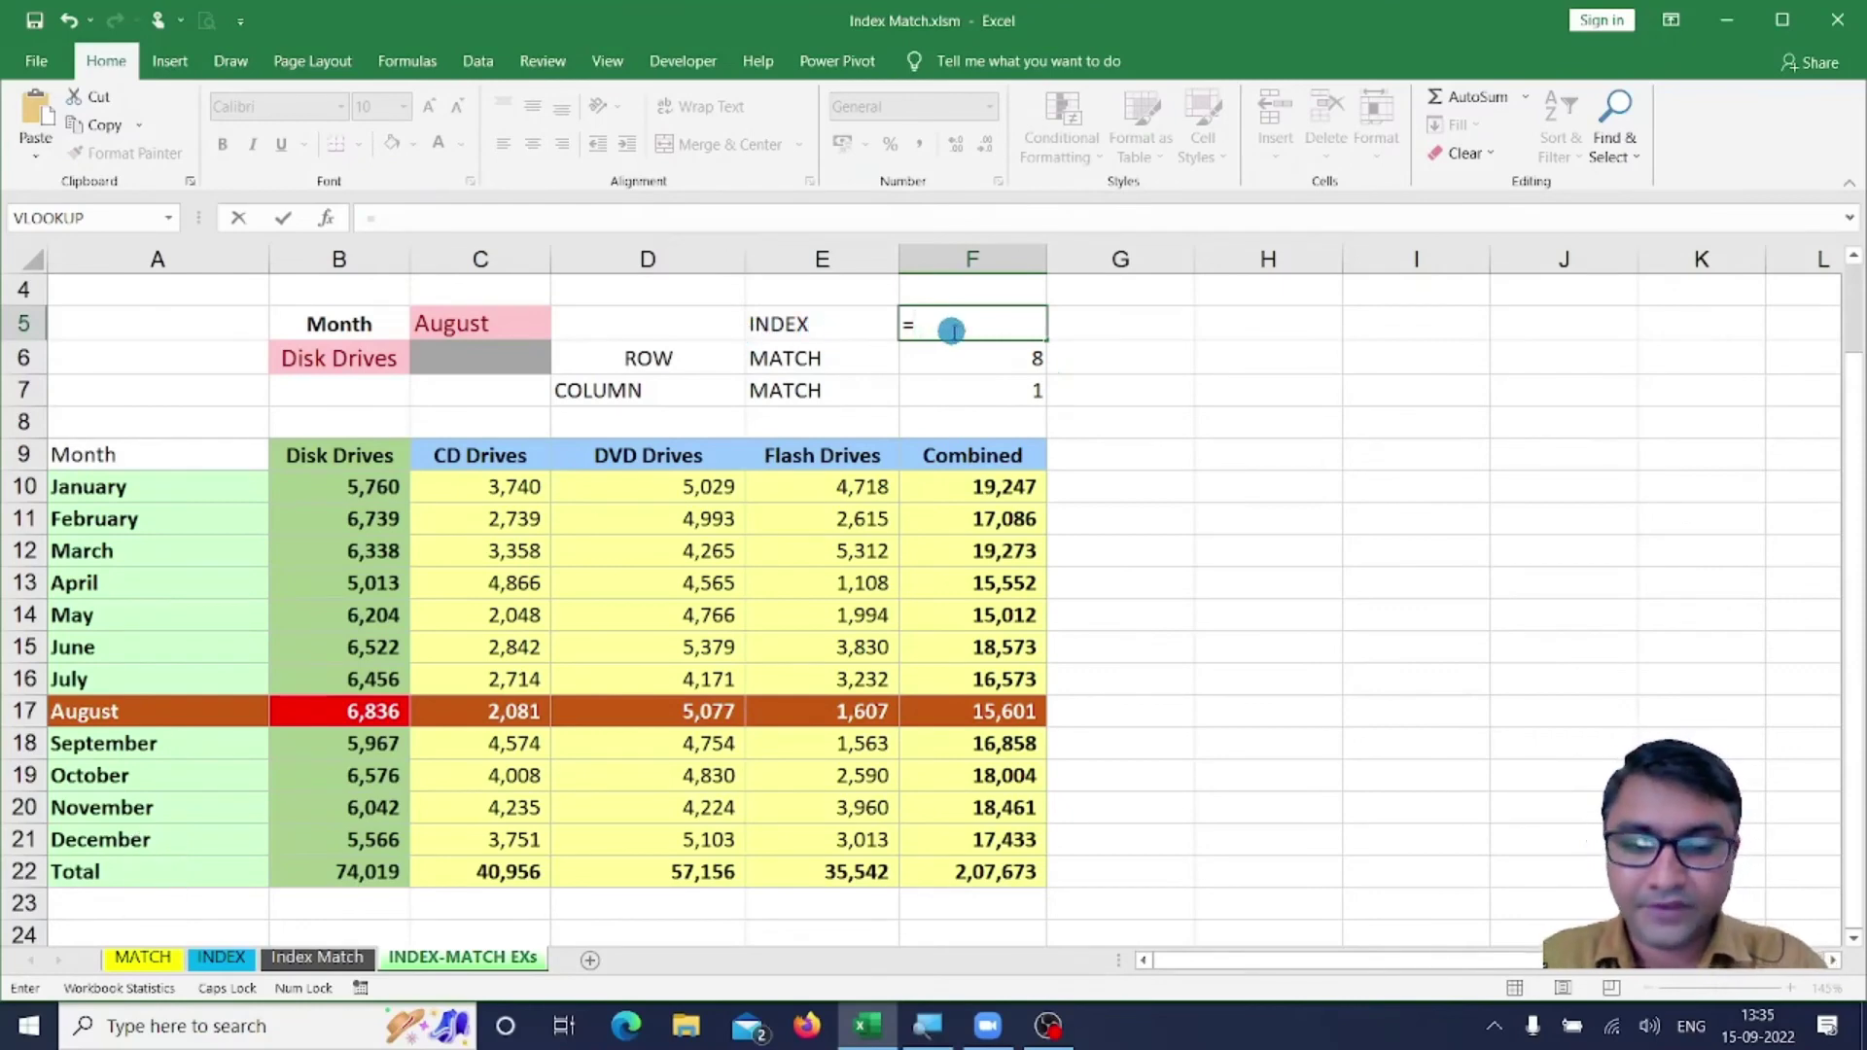
type("INDEX")
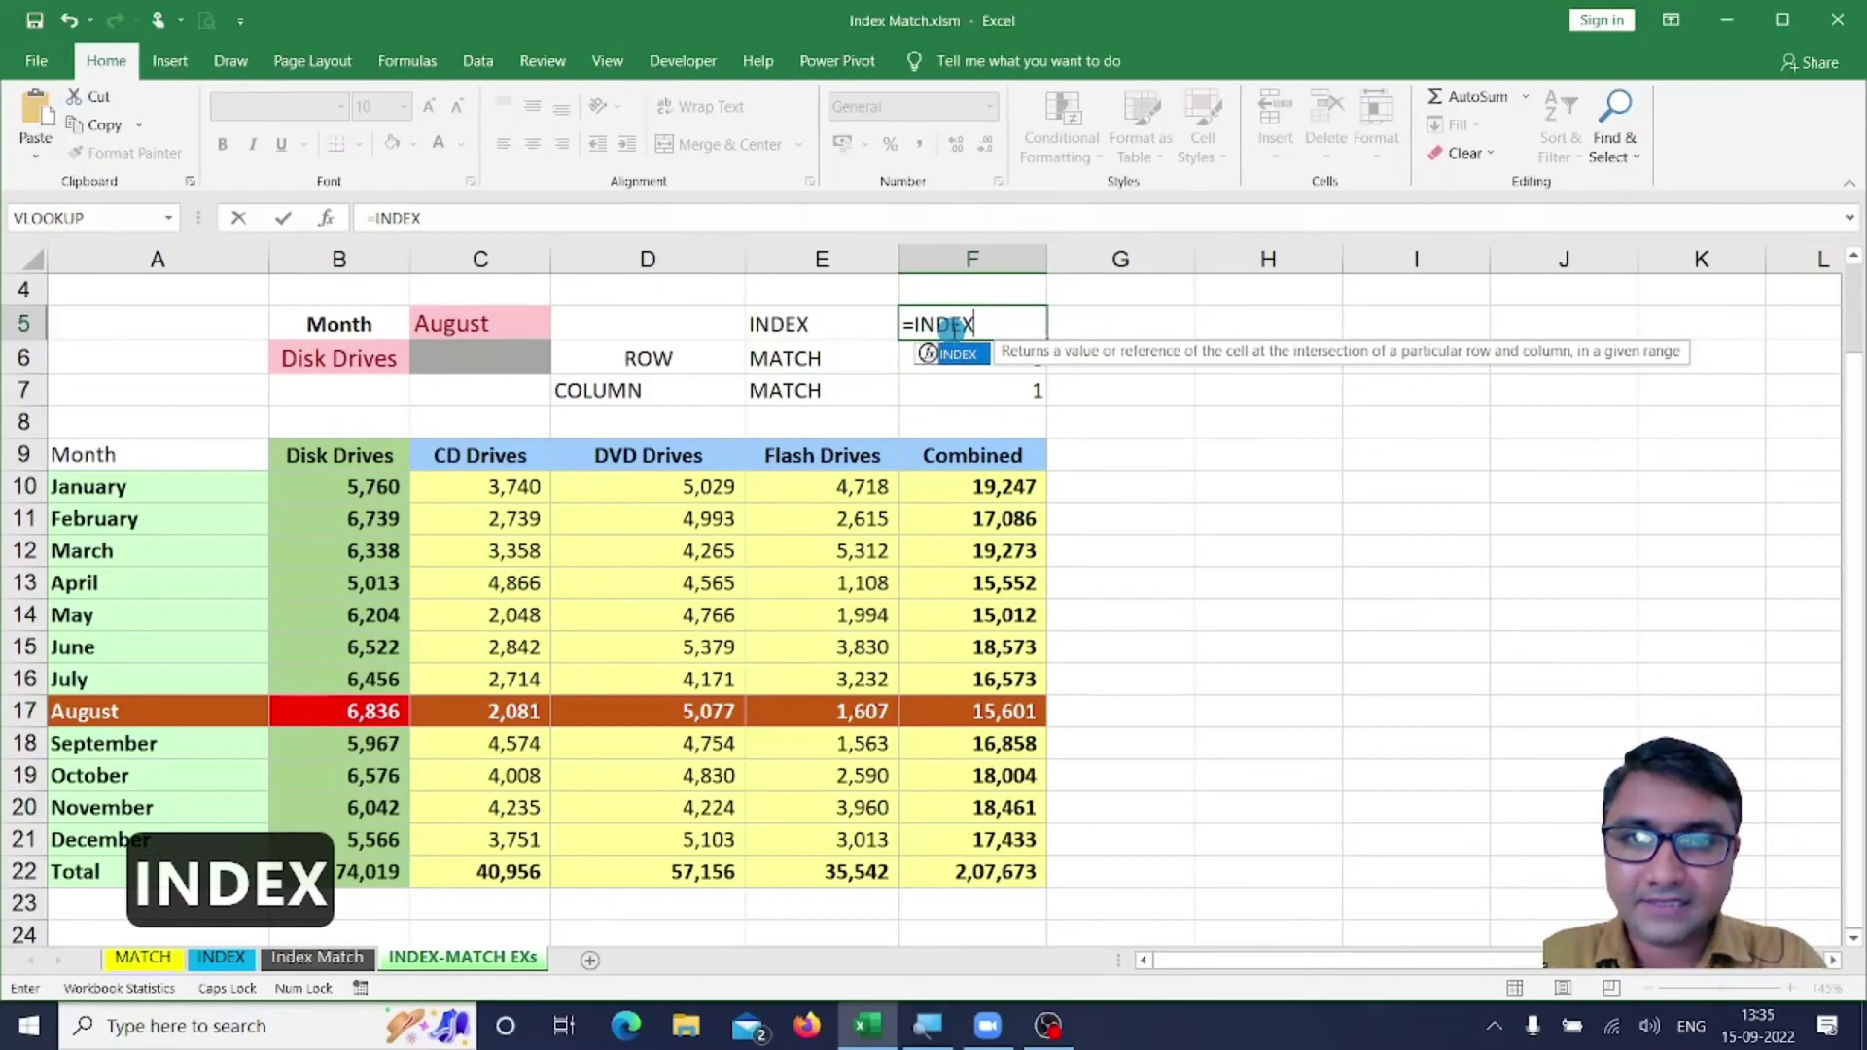
key("Tab")
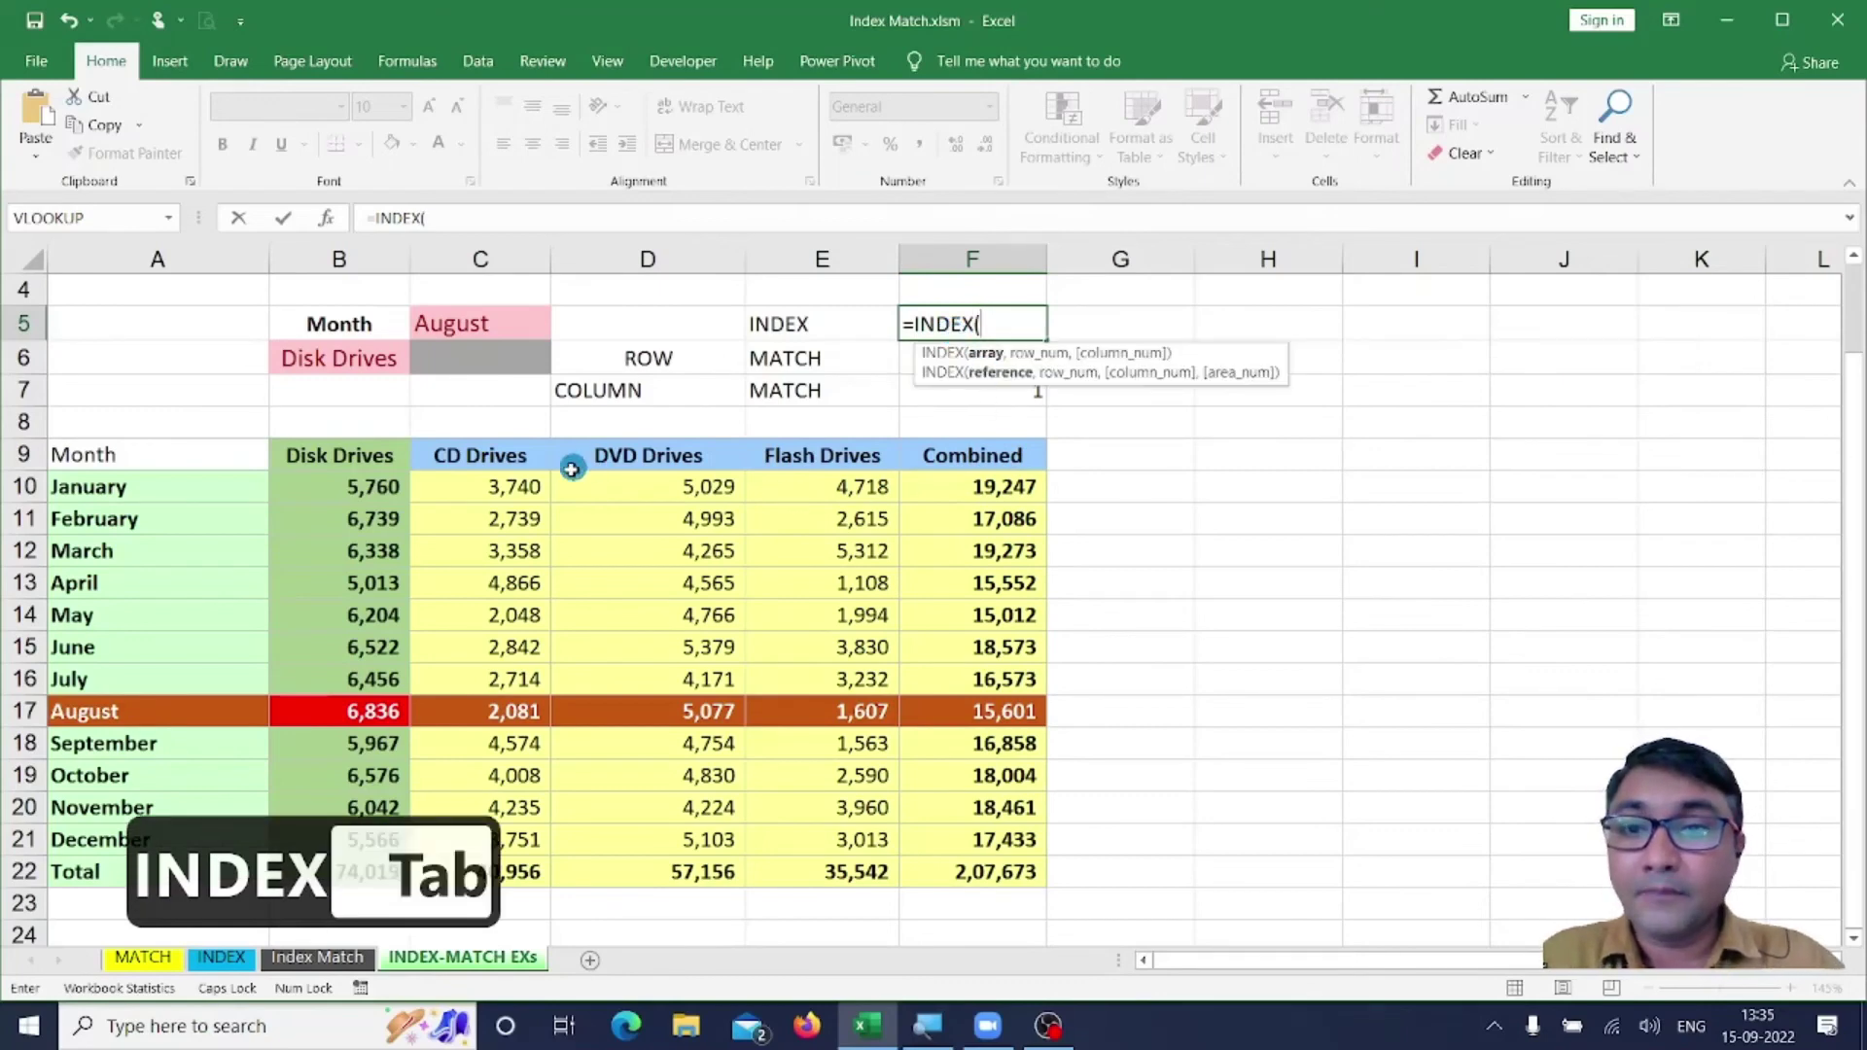
left_click_drag(322, 497, 1027, 868)
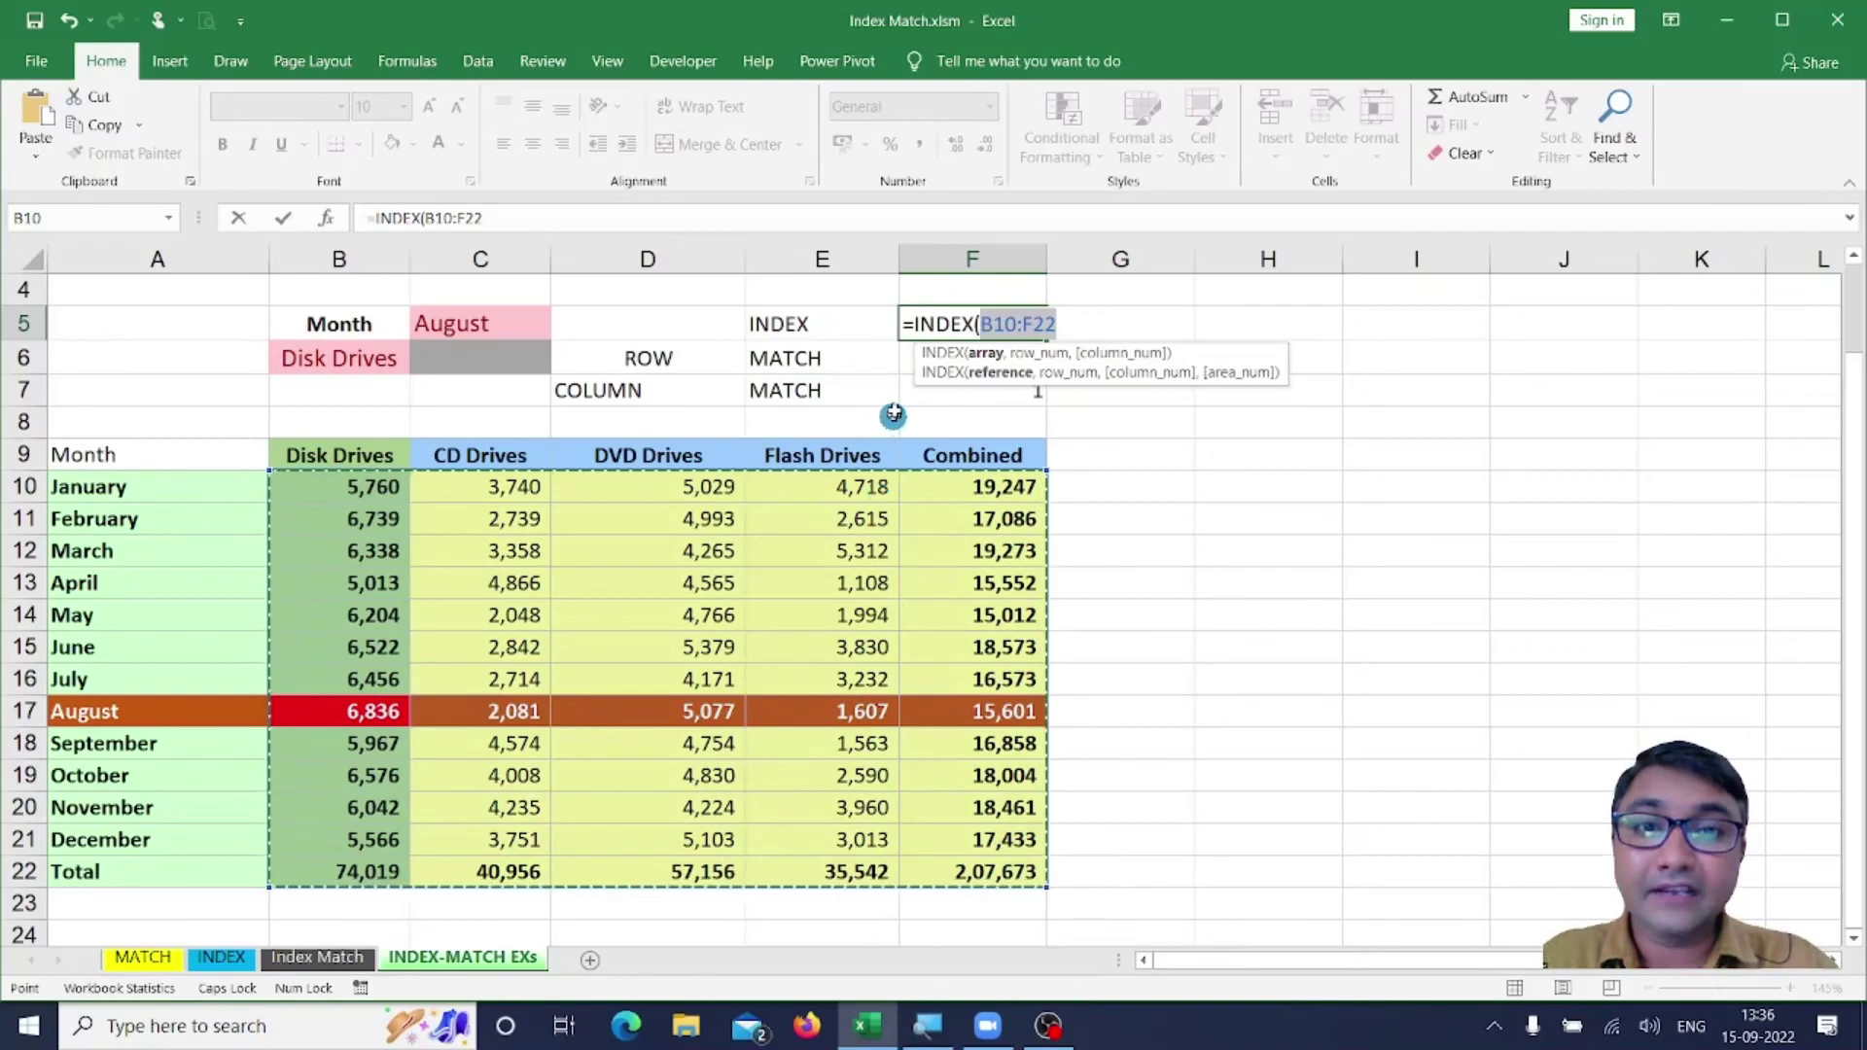
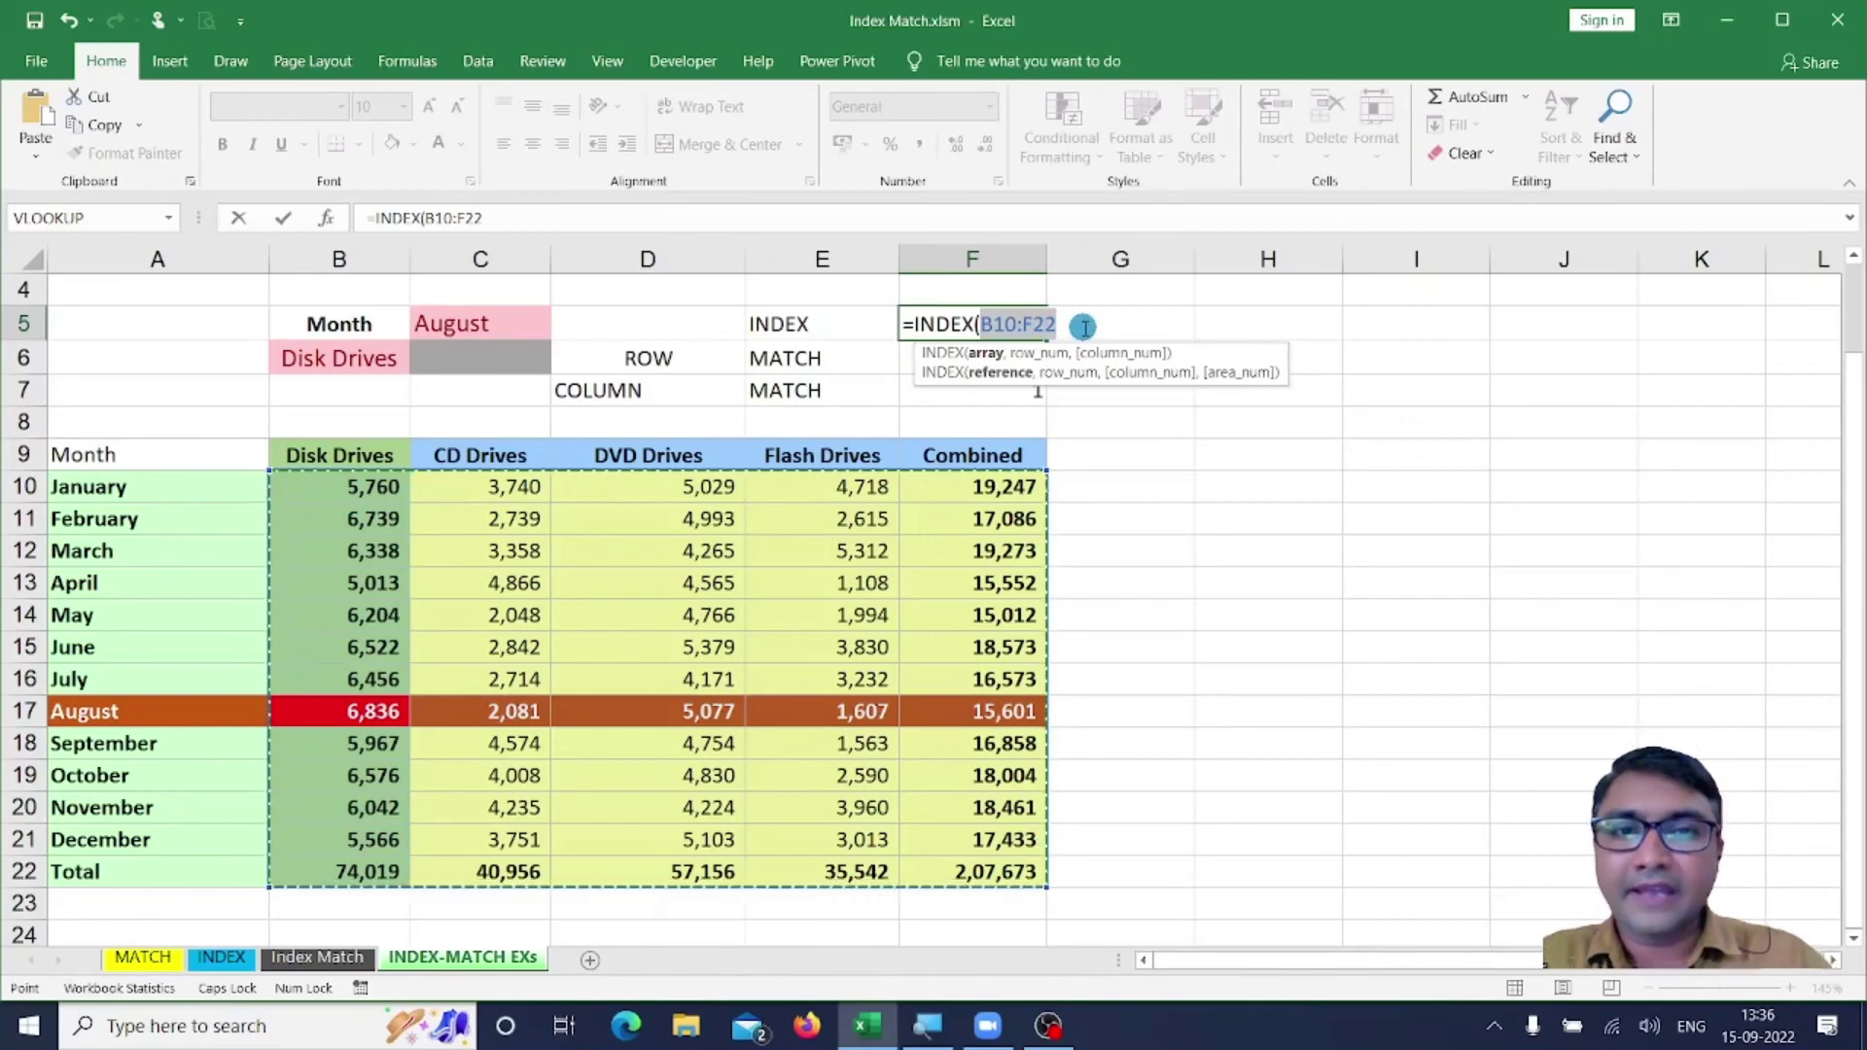
type(",")
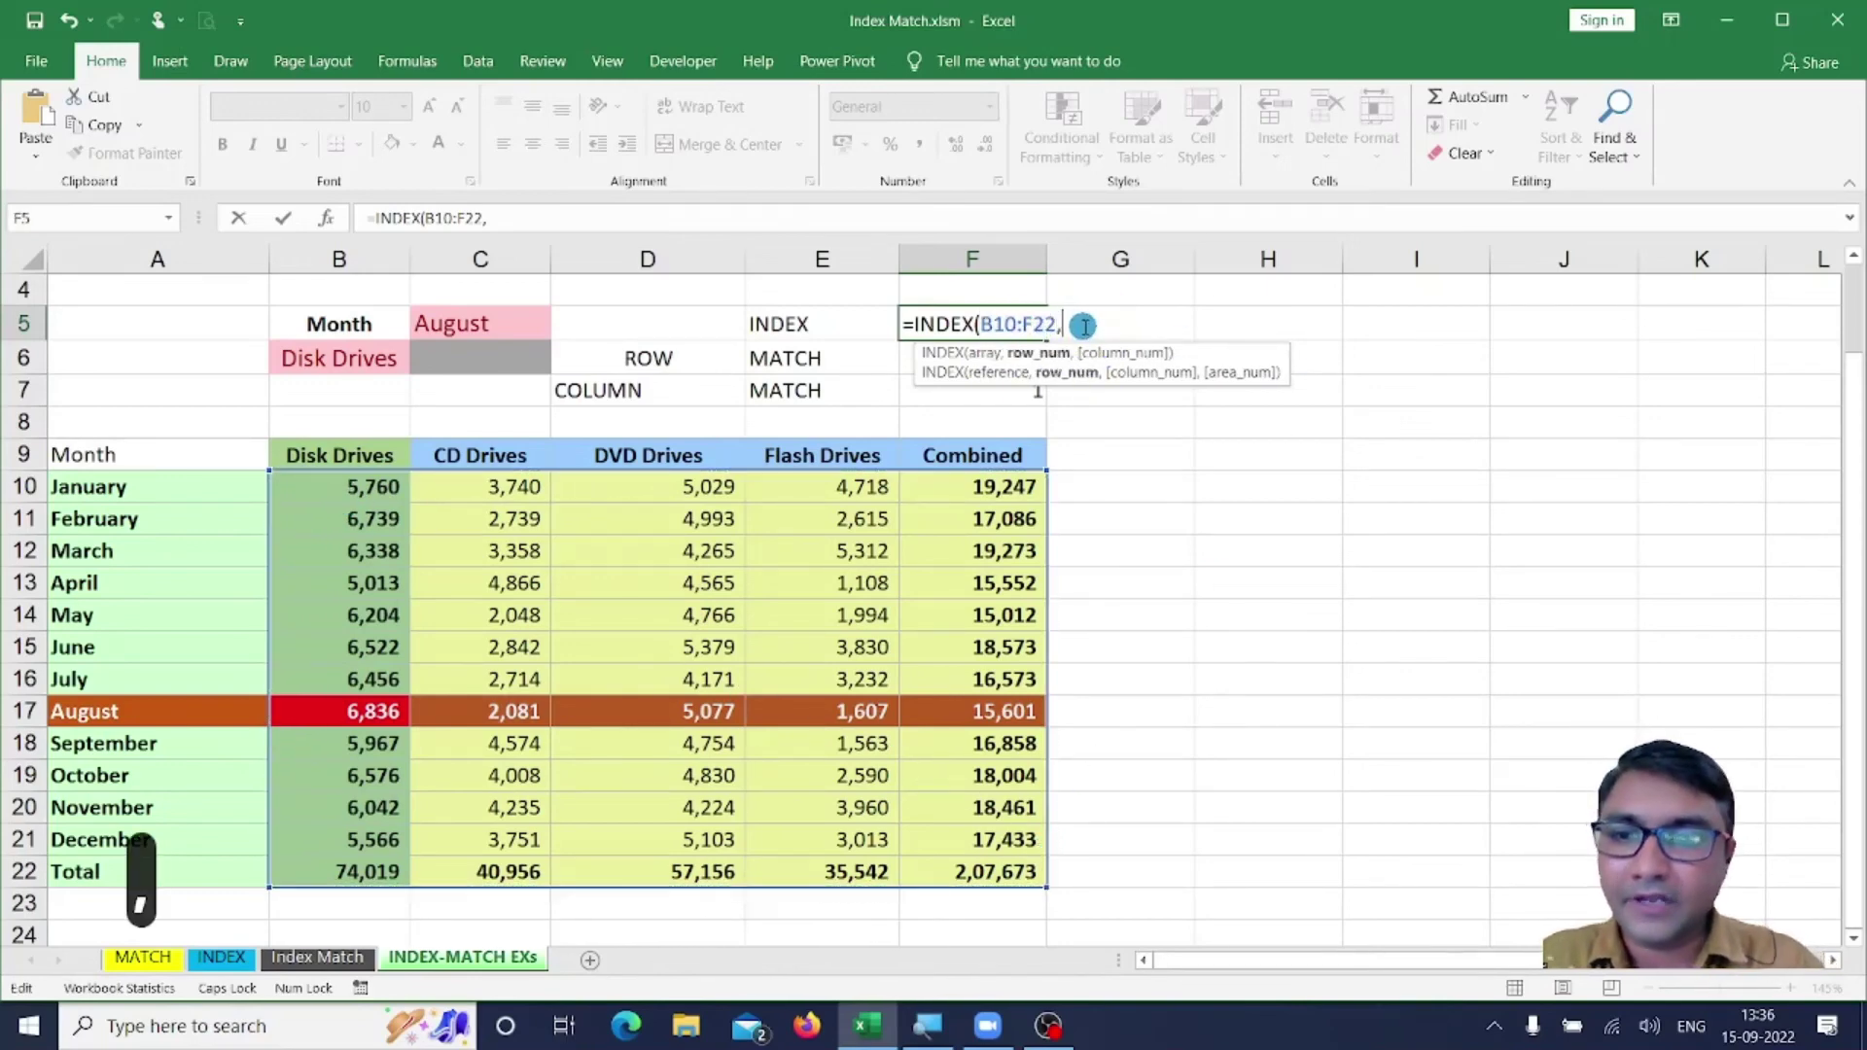
type("8")
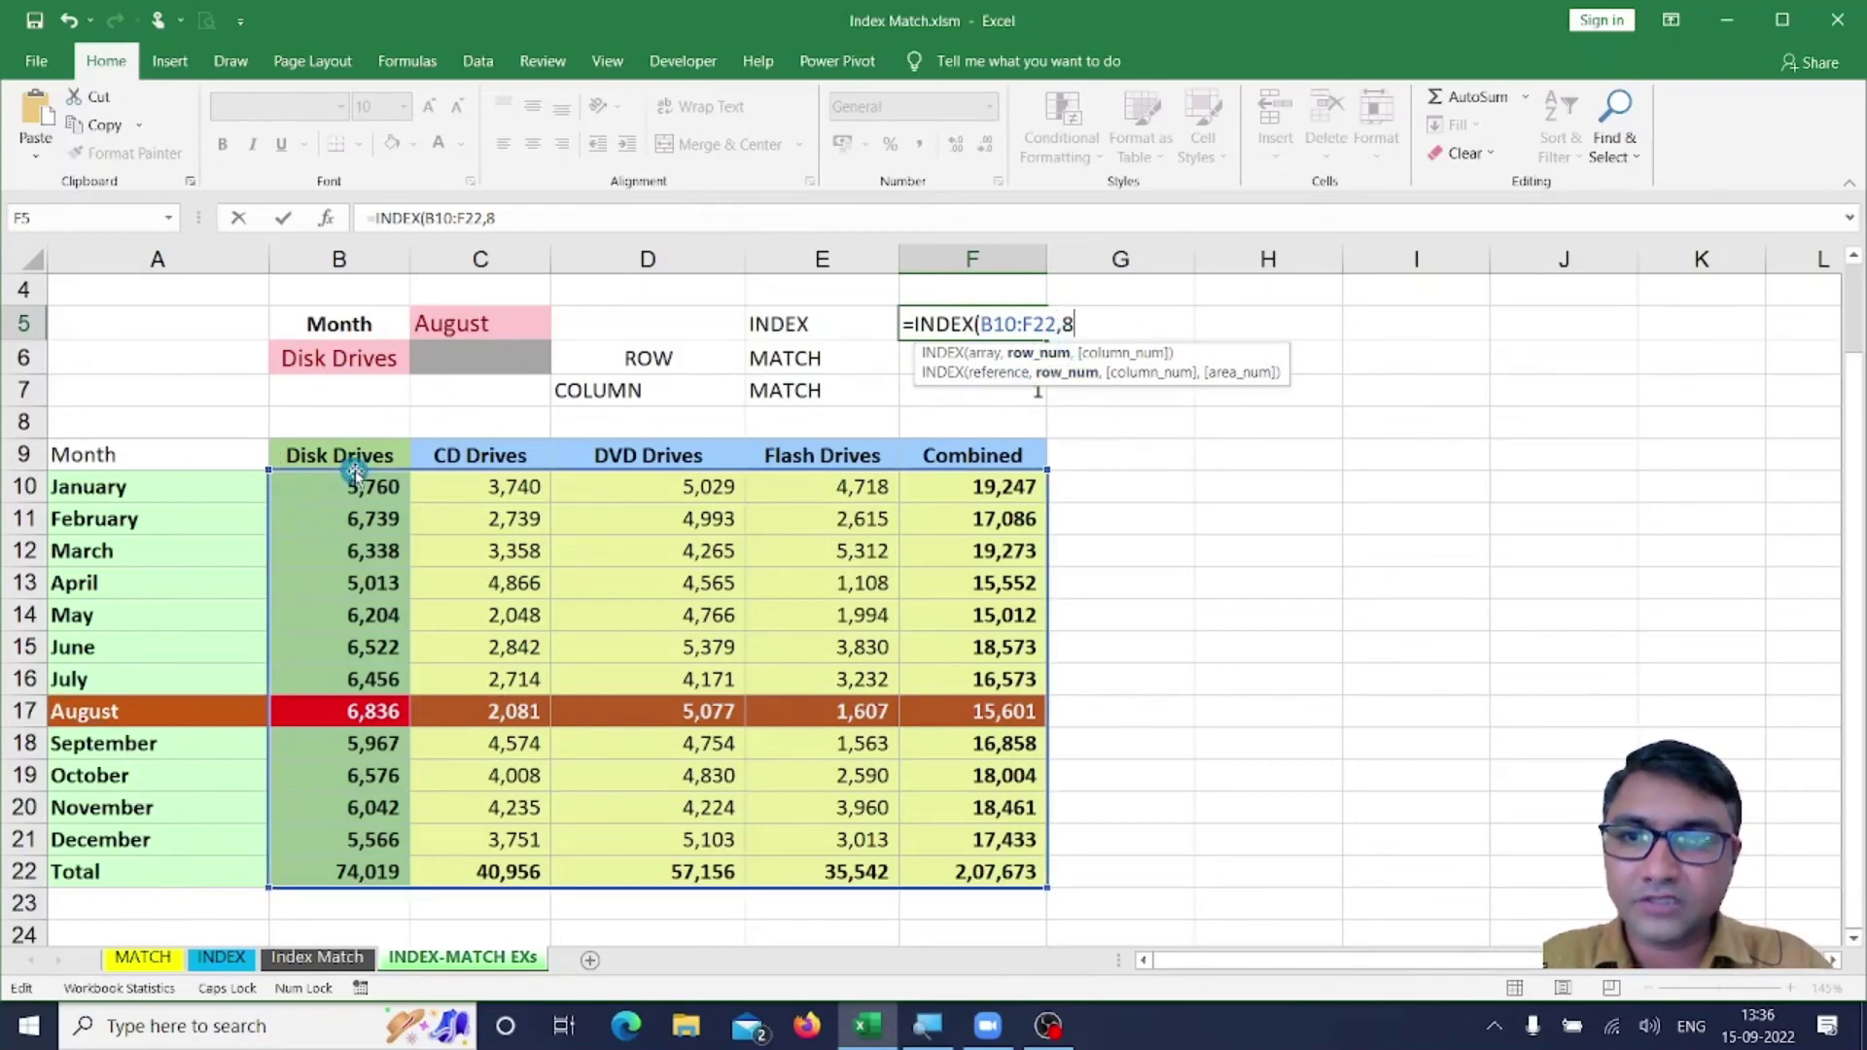
type(",1)")
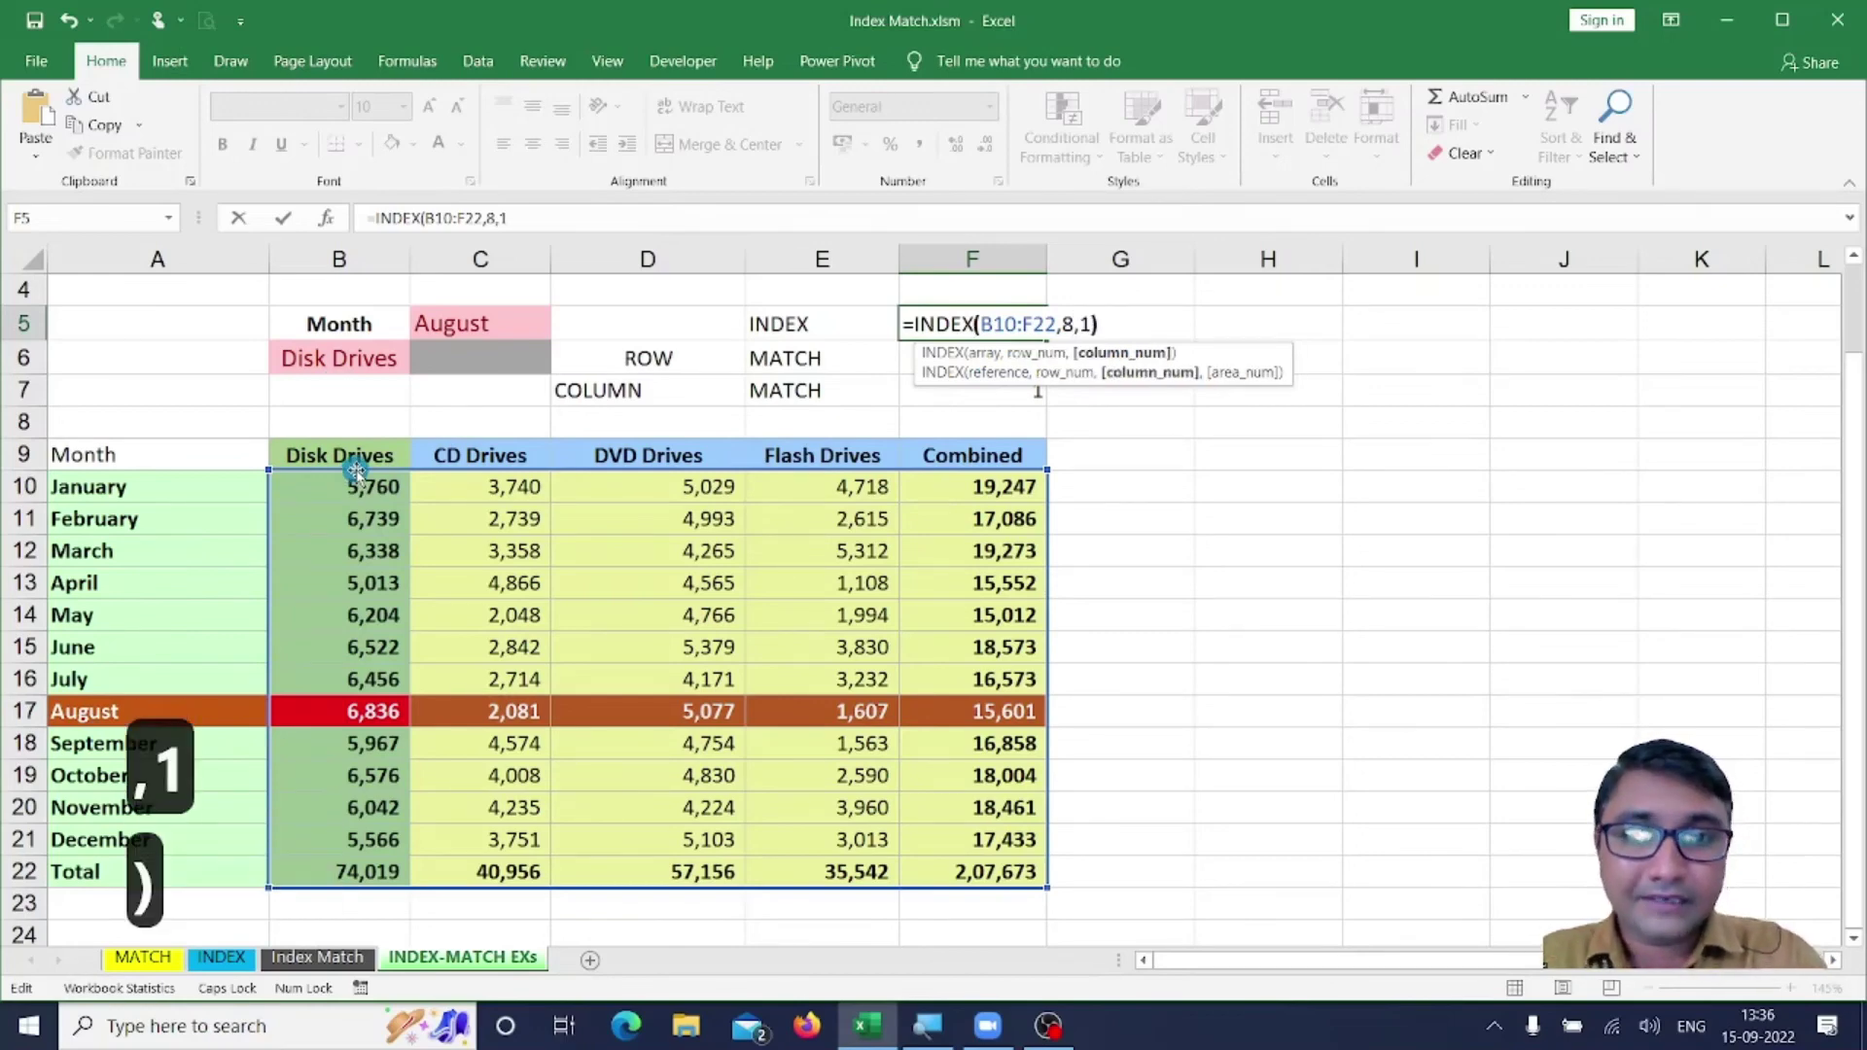
key("Return")
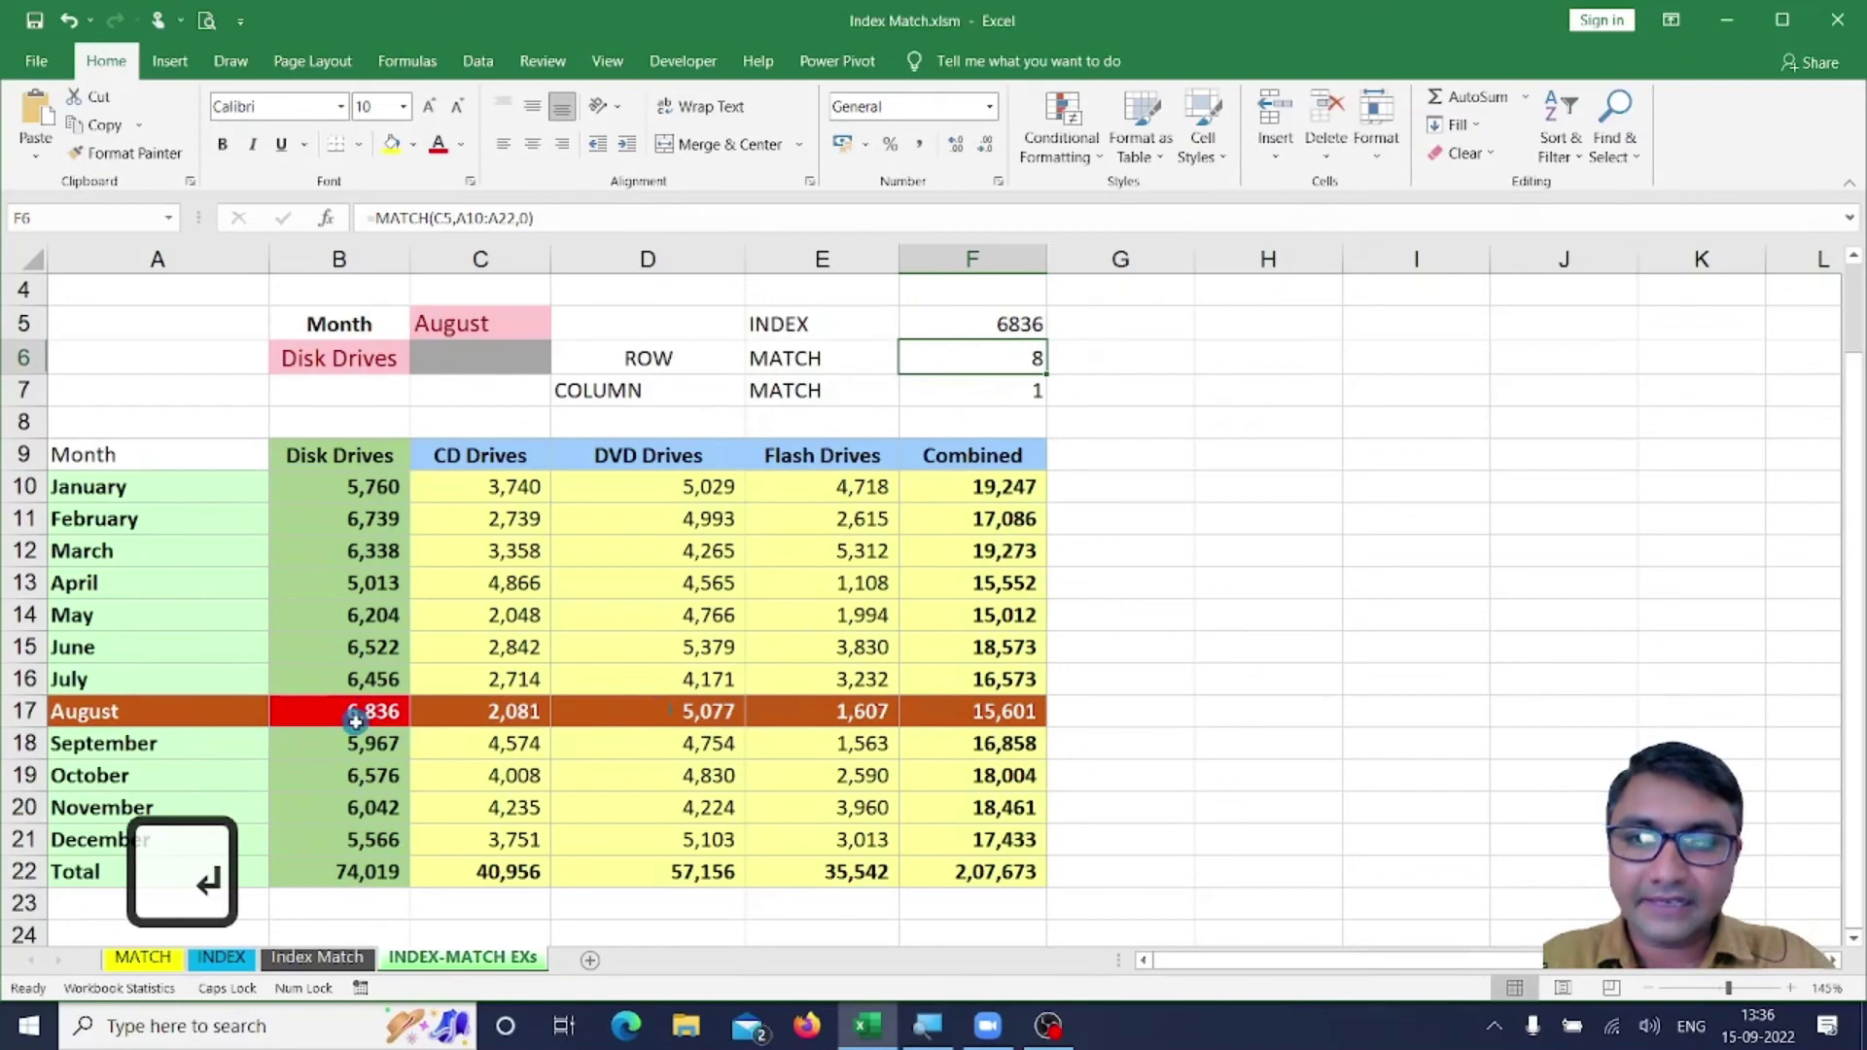
Replace the row number 8 in F5's INDEX formula with MATCH(C5,A10:A22,0) copied from F6.
left_click(982, 326)
key("F2")
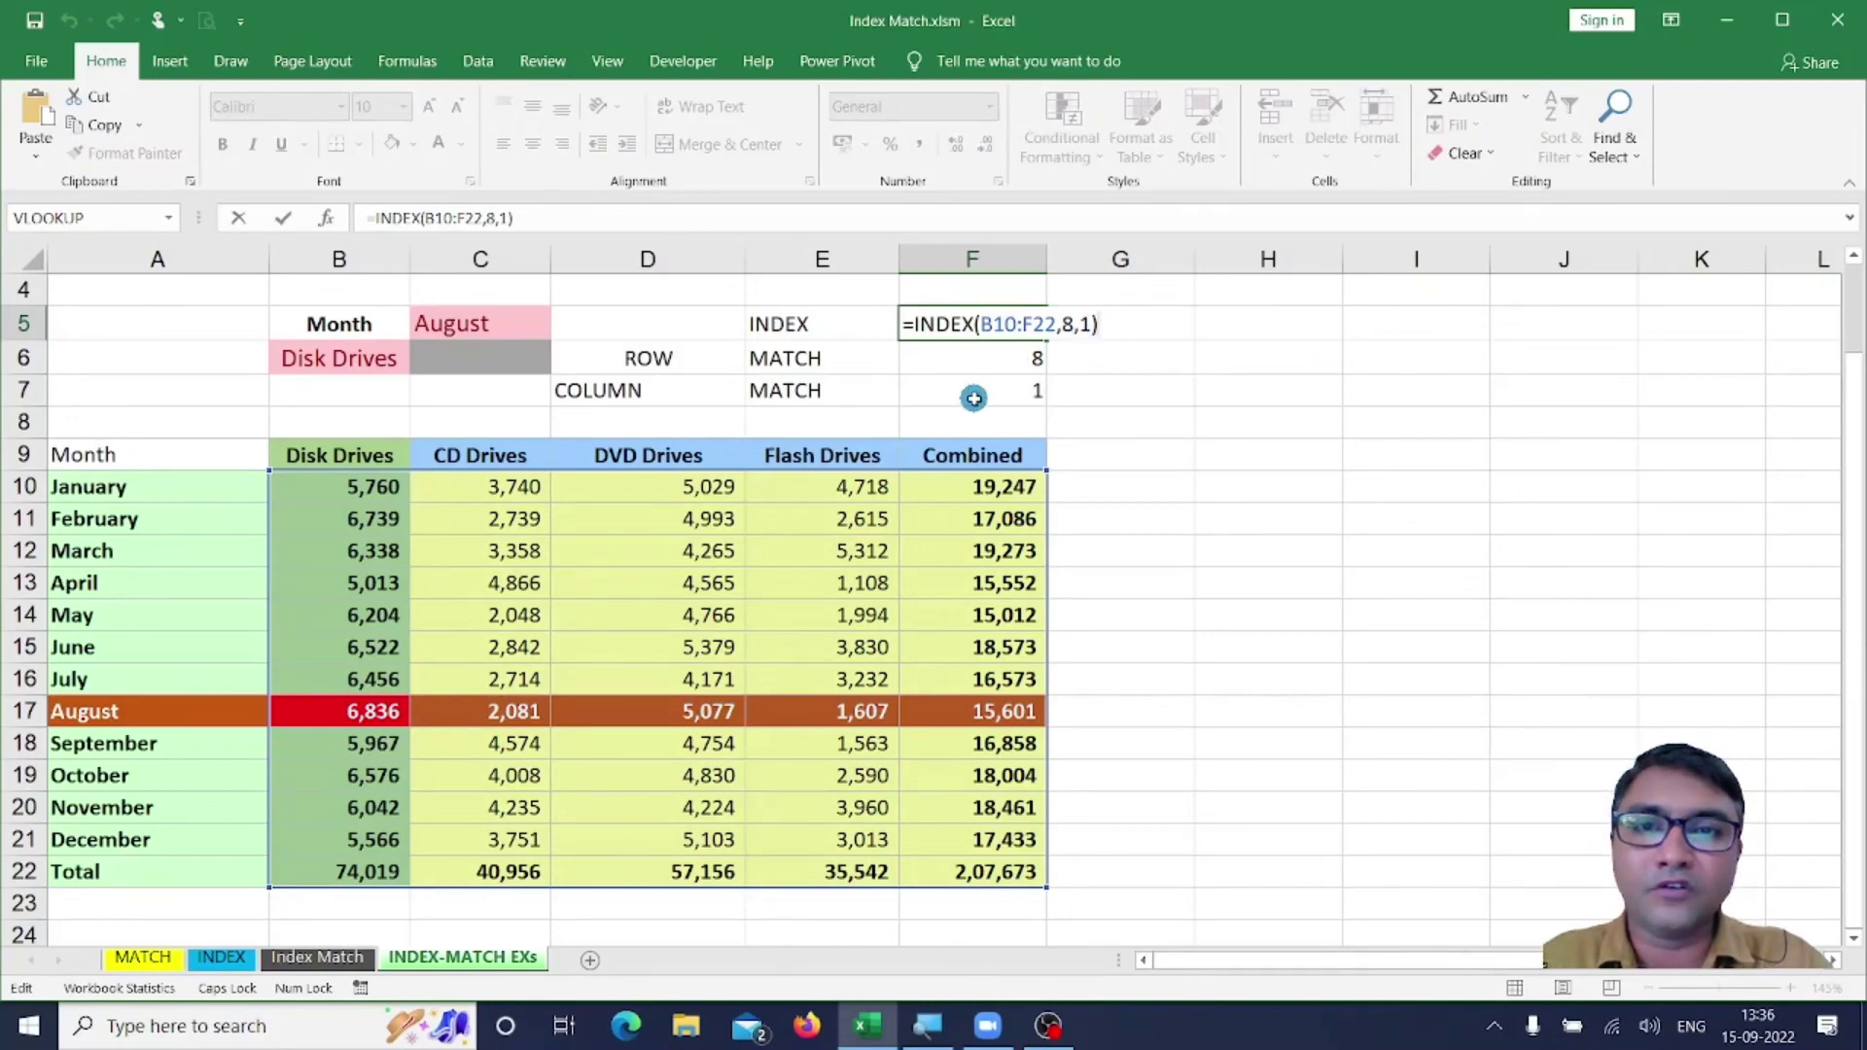
key("Escape")
left_click(982, 361)
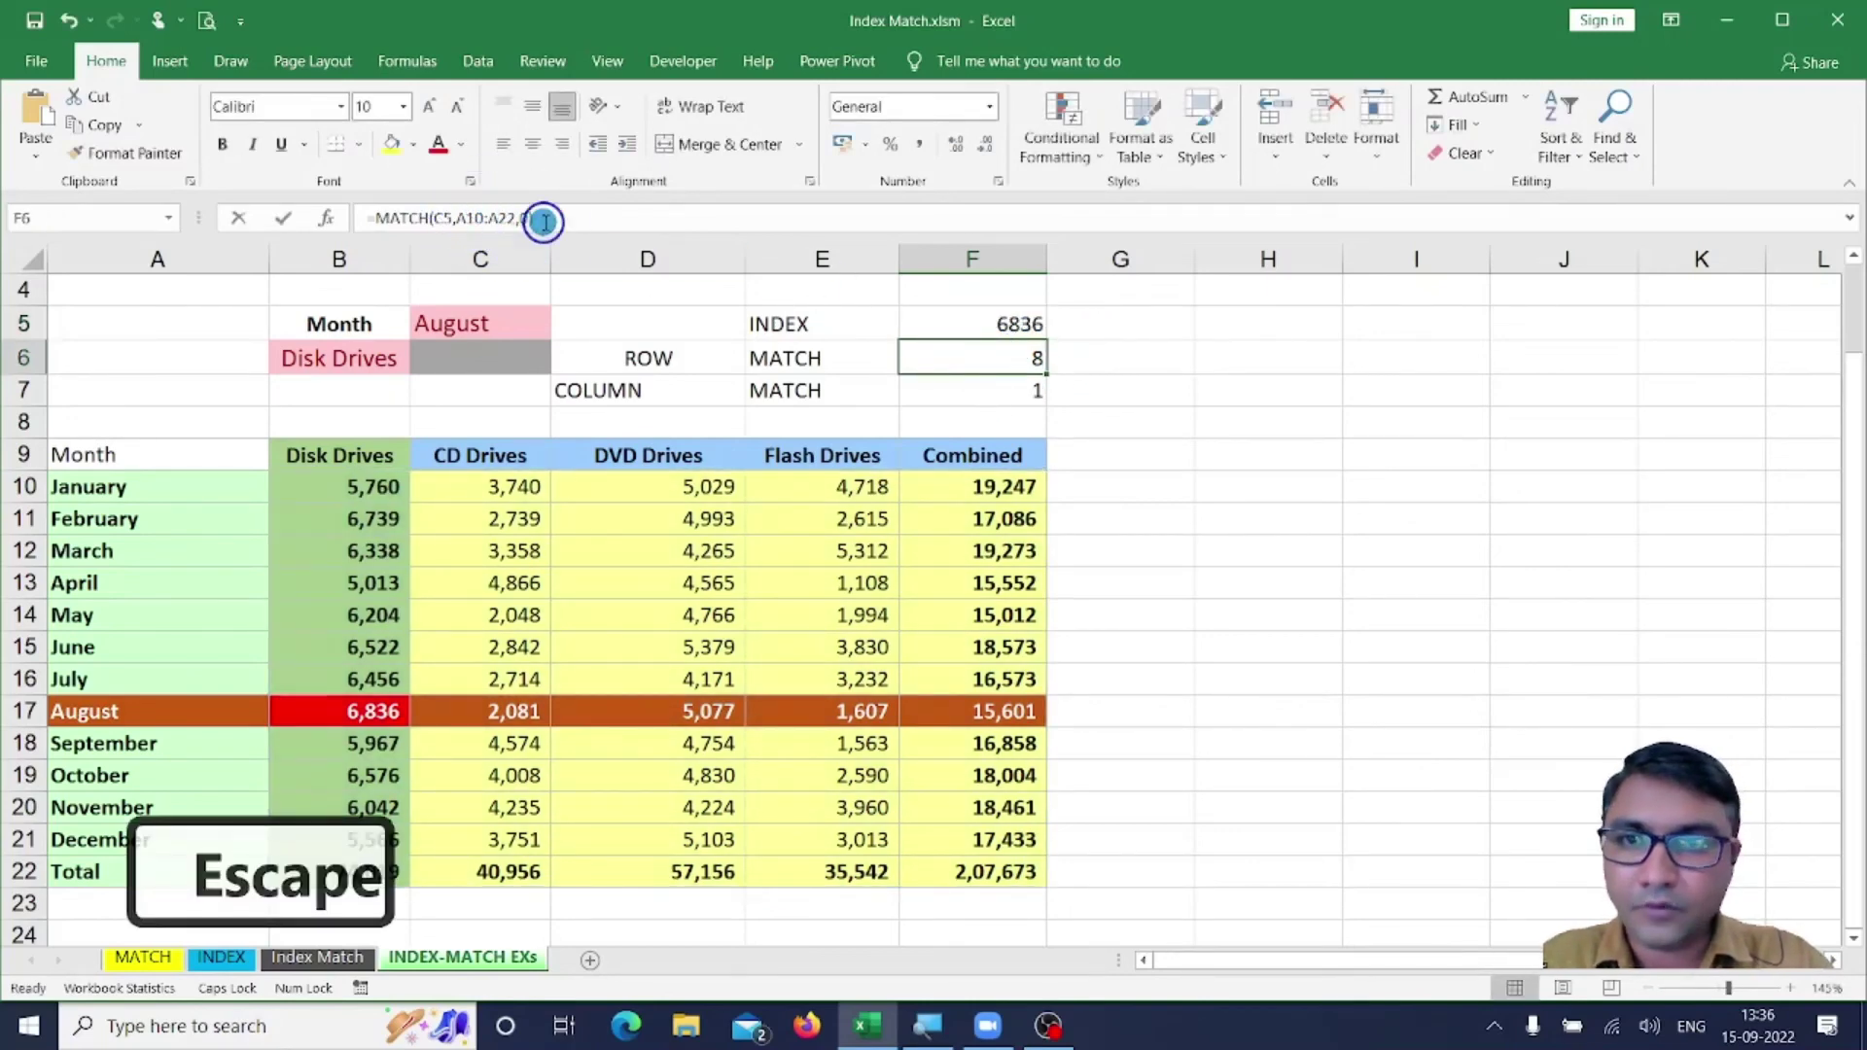
left_click_drag(544, 219, 374, 220)
key("ctrl+c")
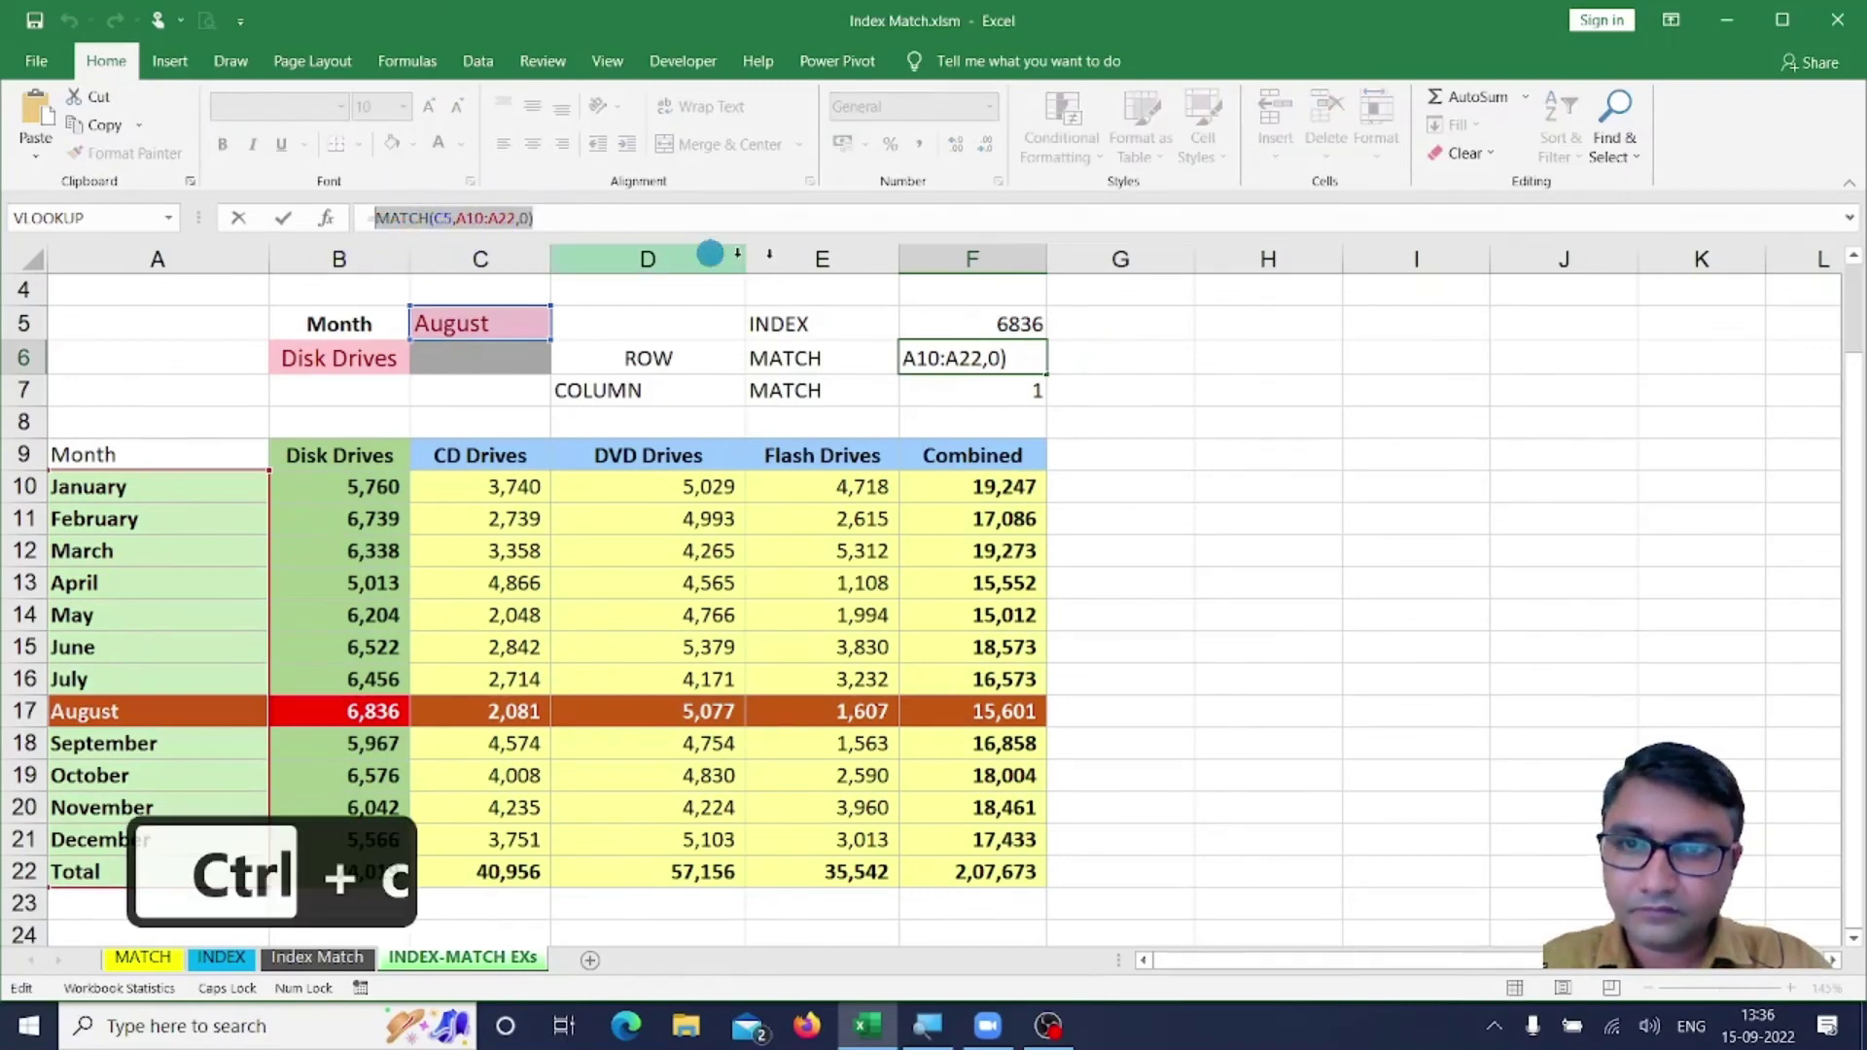
key("Escape")
left_click(988, 324)
key("F2")
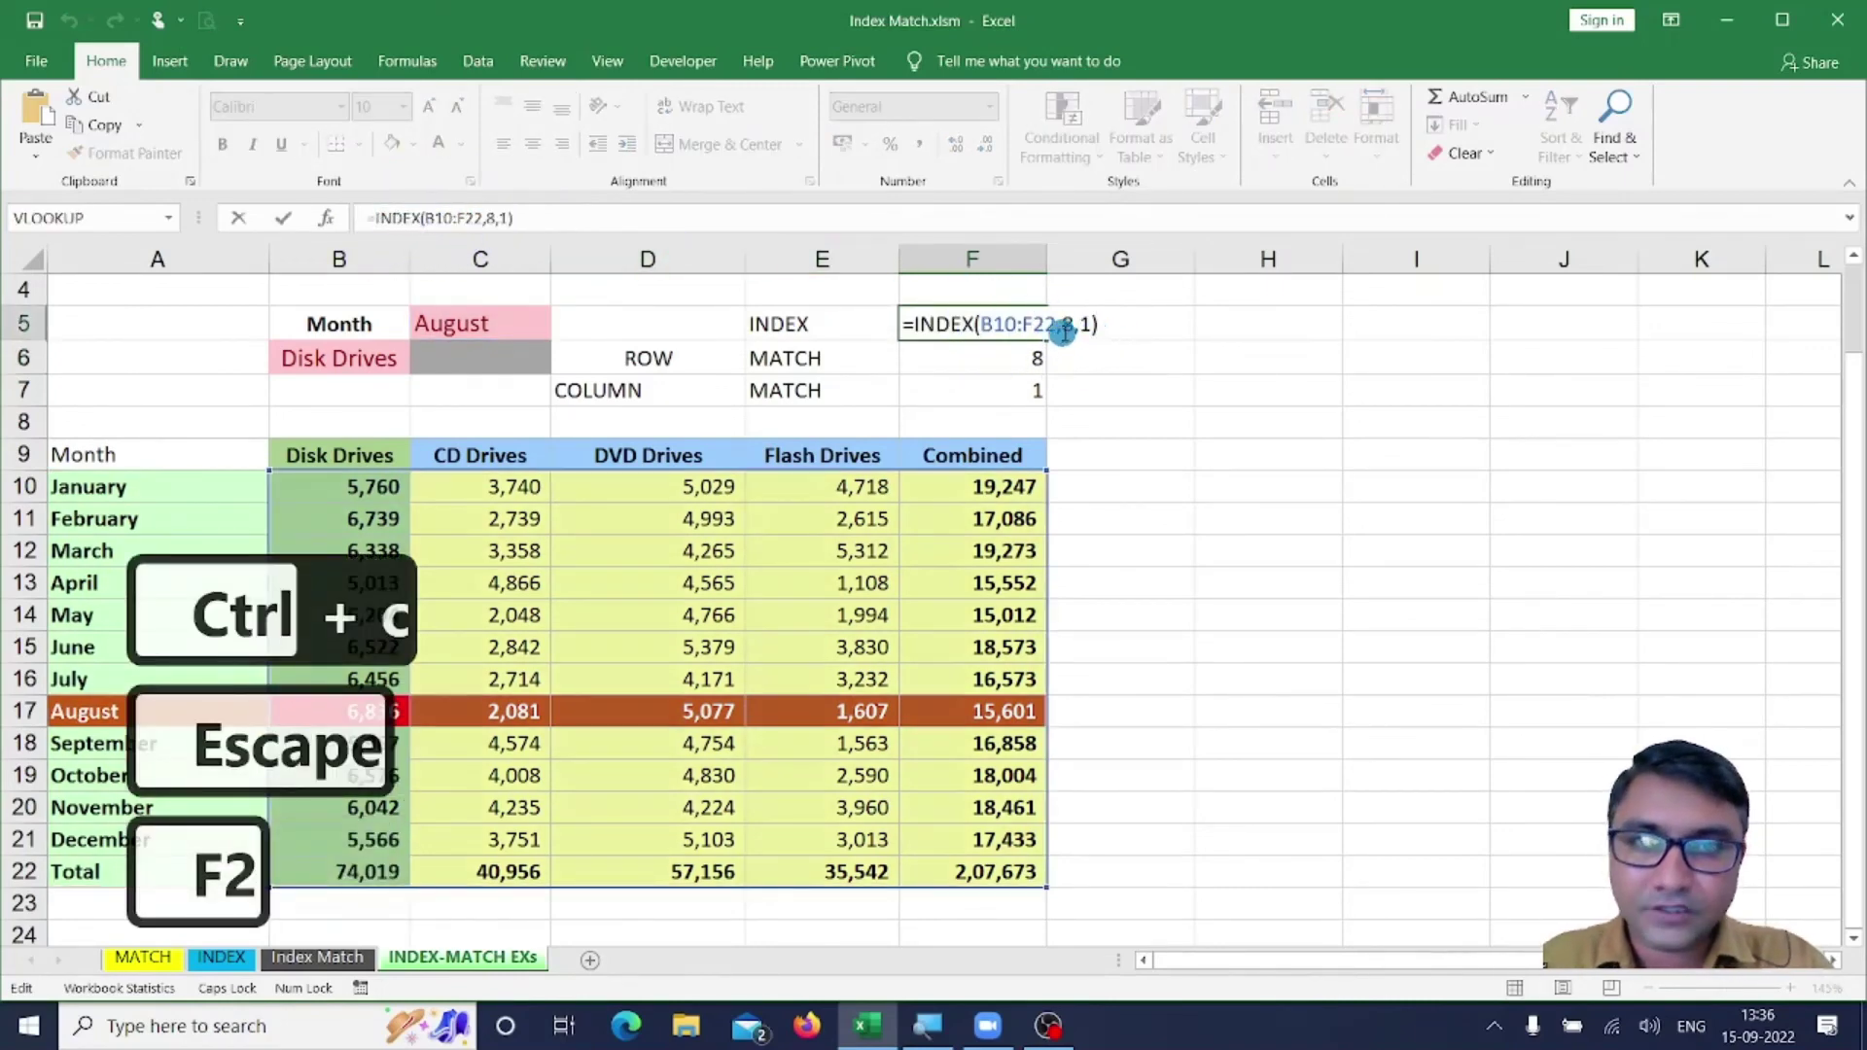
double_click(1069, 324)
key("ctrl+v")
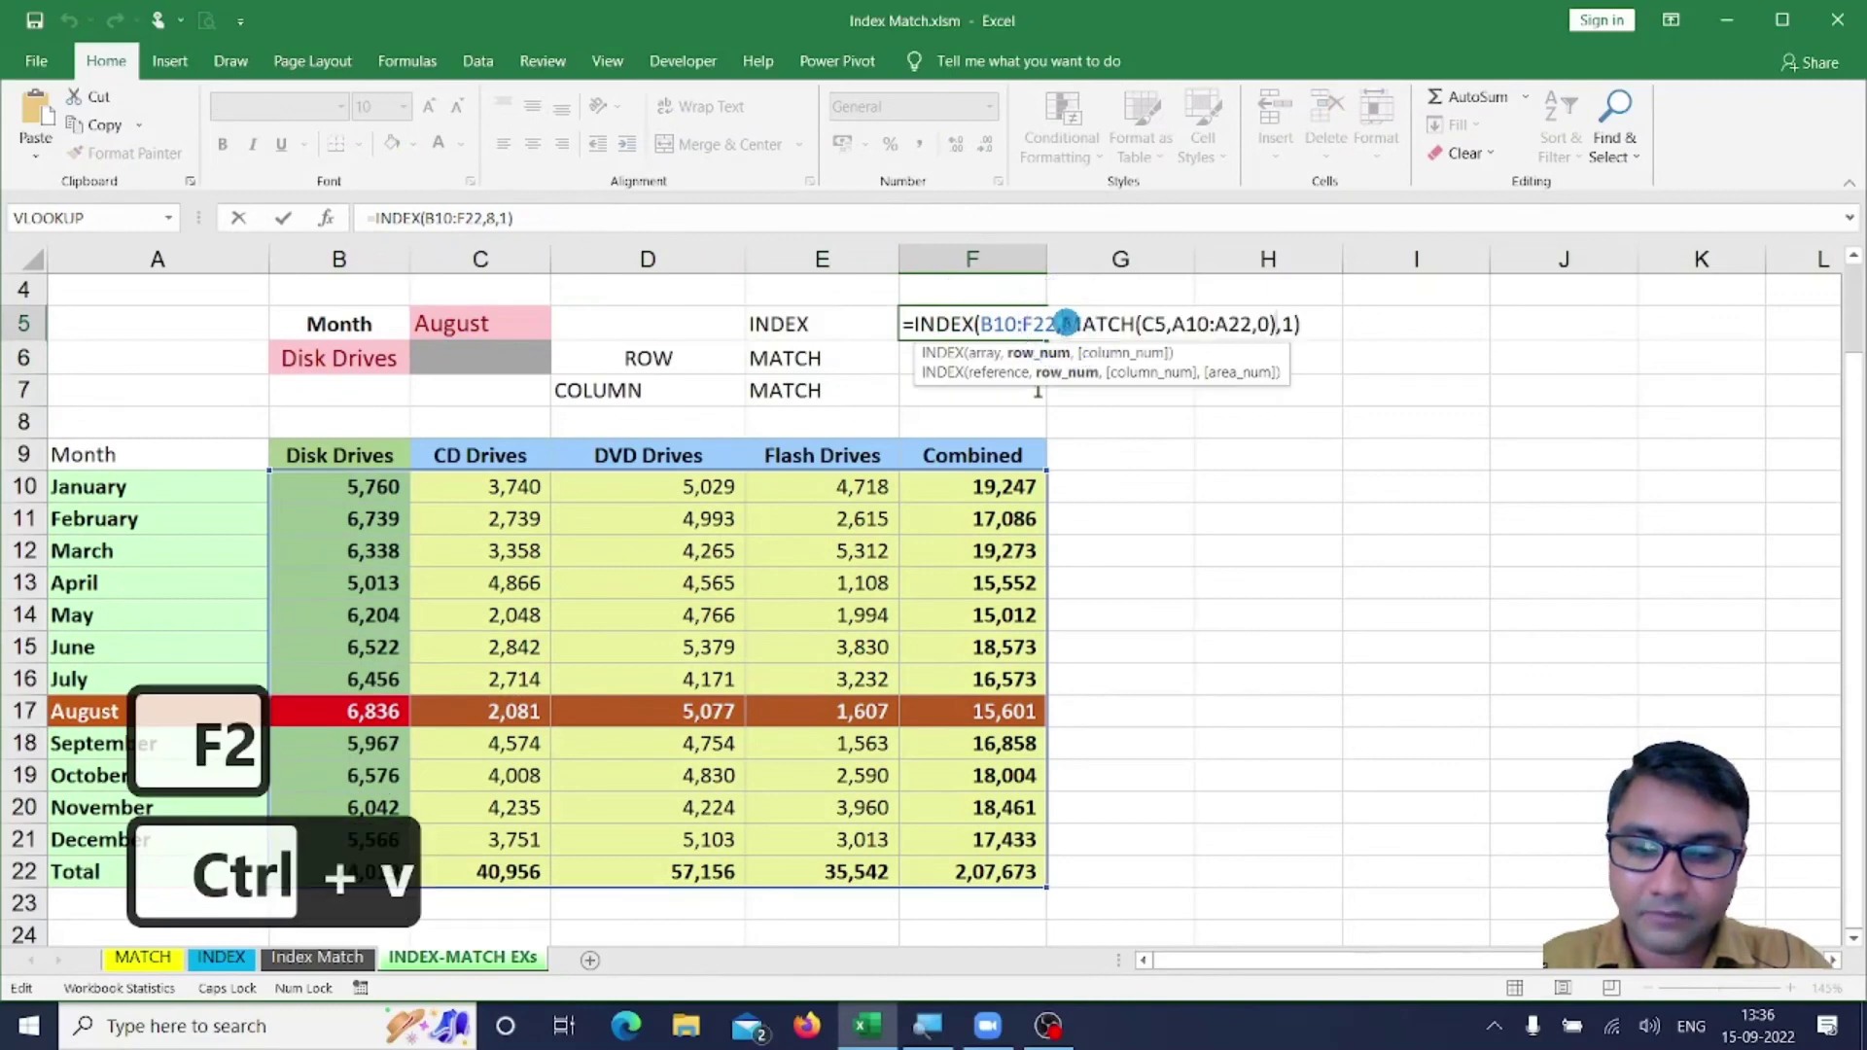
key("Return")
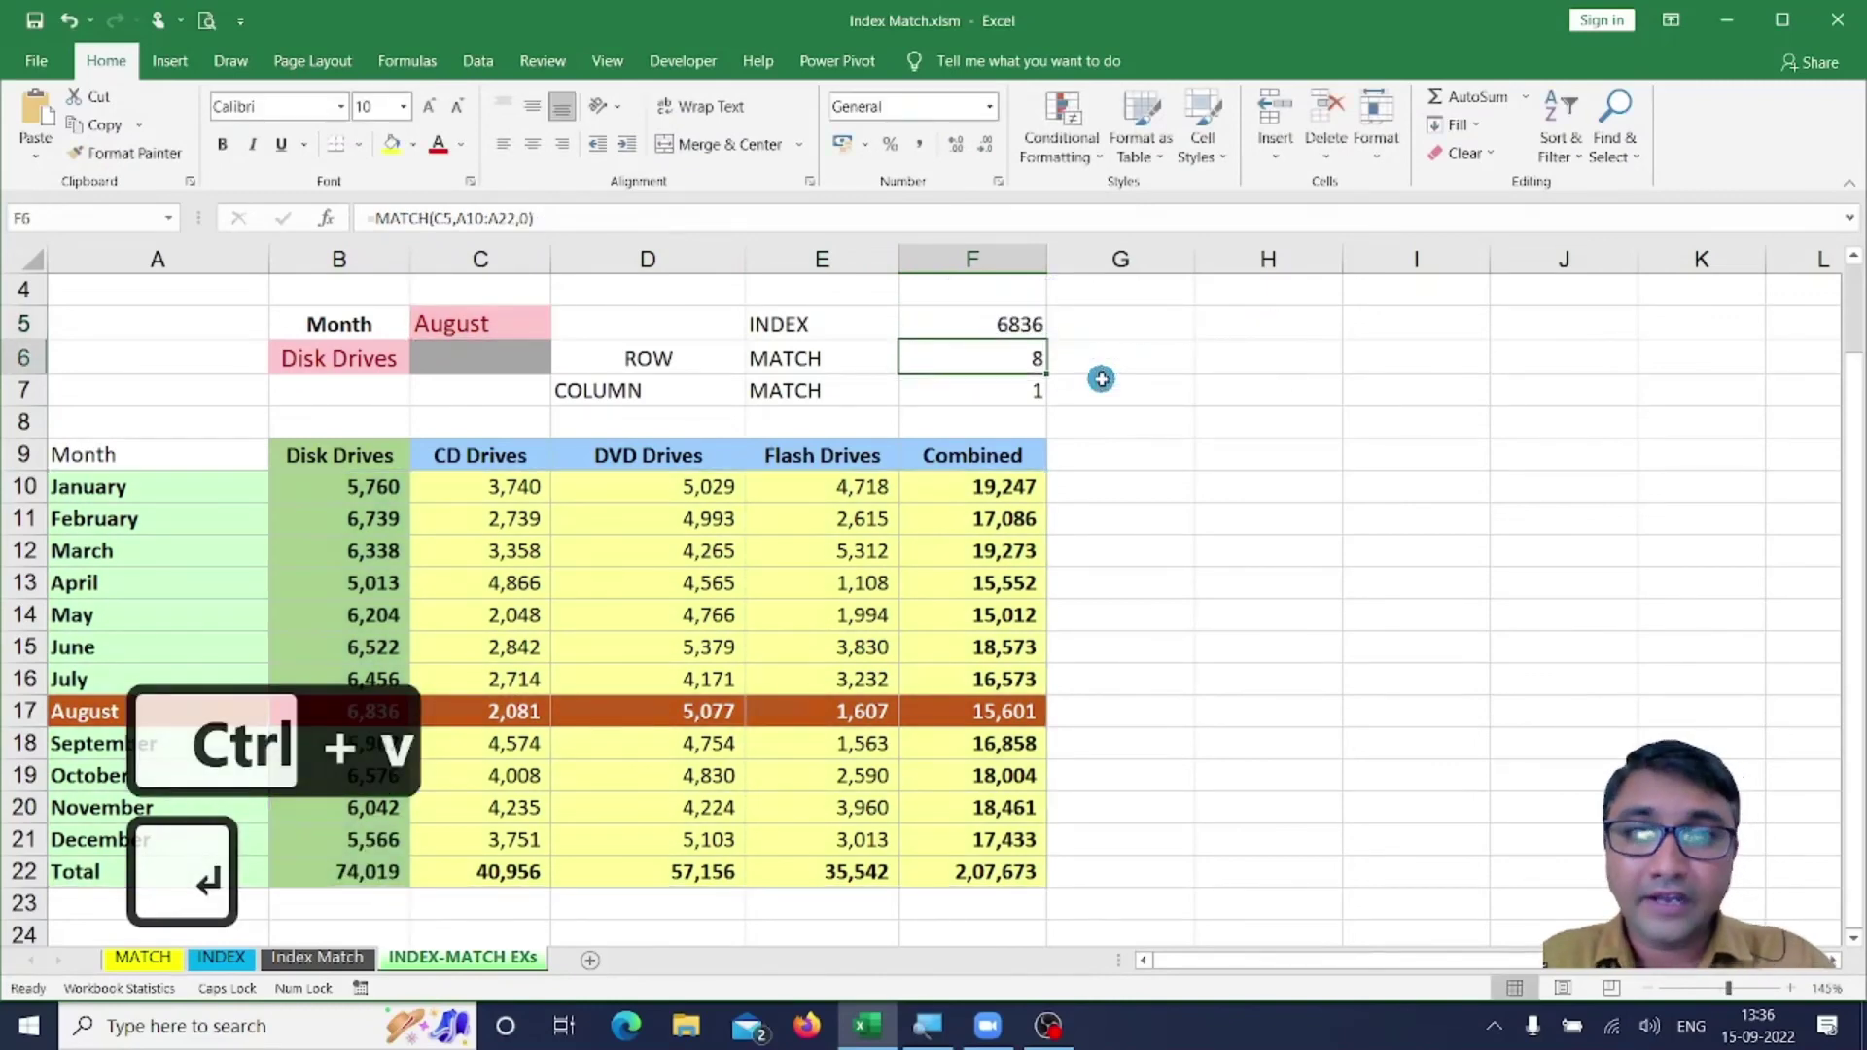
Replace the column number 1 in F5's INDEX formula with MATCH(B6,B9:F9,0) copied from F7.
left_click(1026, 384)
left_click_drag(513, 218, 392, 217)
key("ctrl+c")
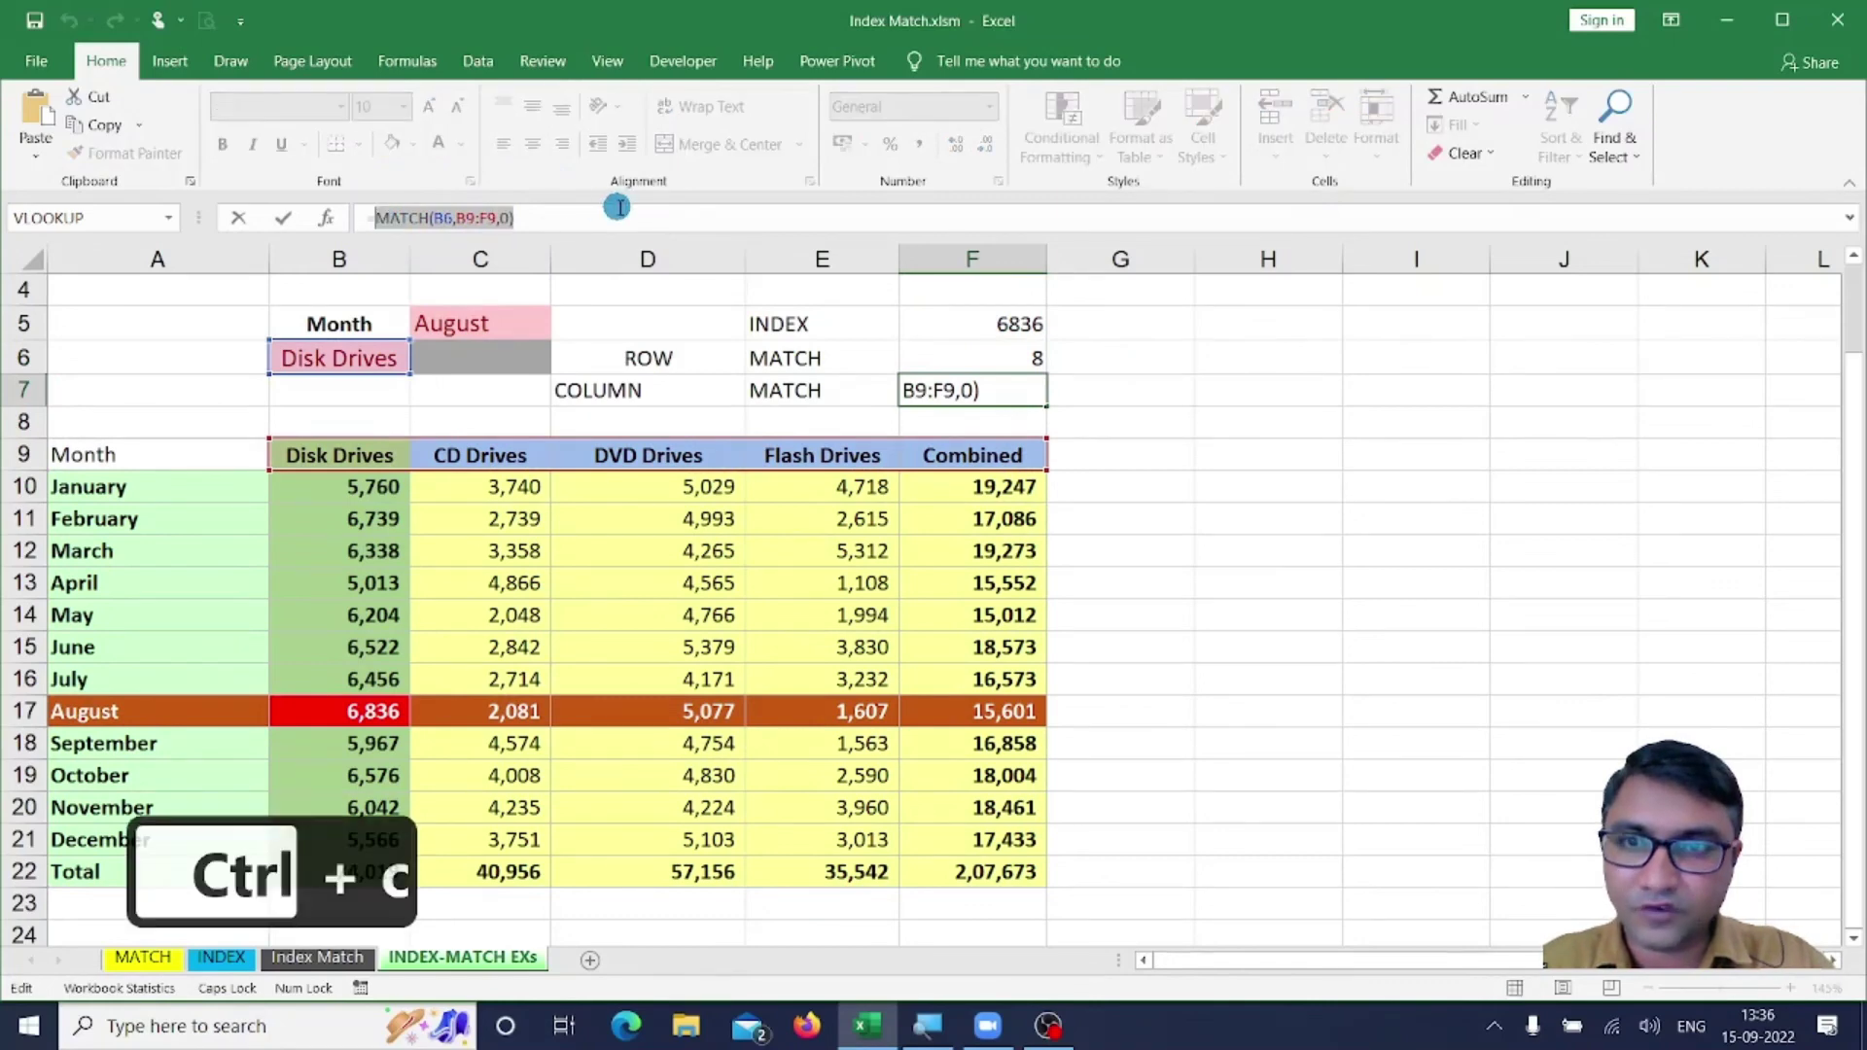
key("Escape")
left_click(1012, 322)
key("F2")
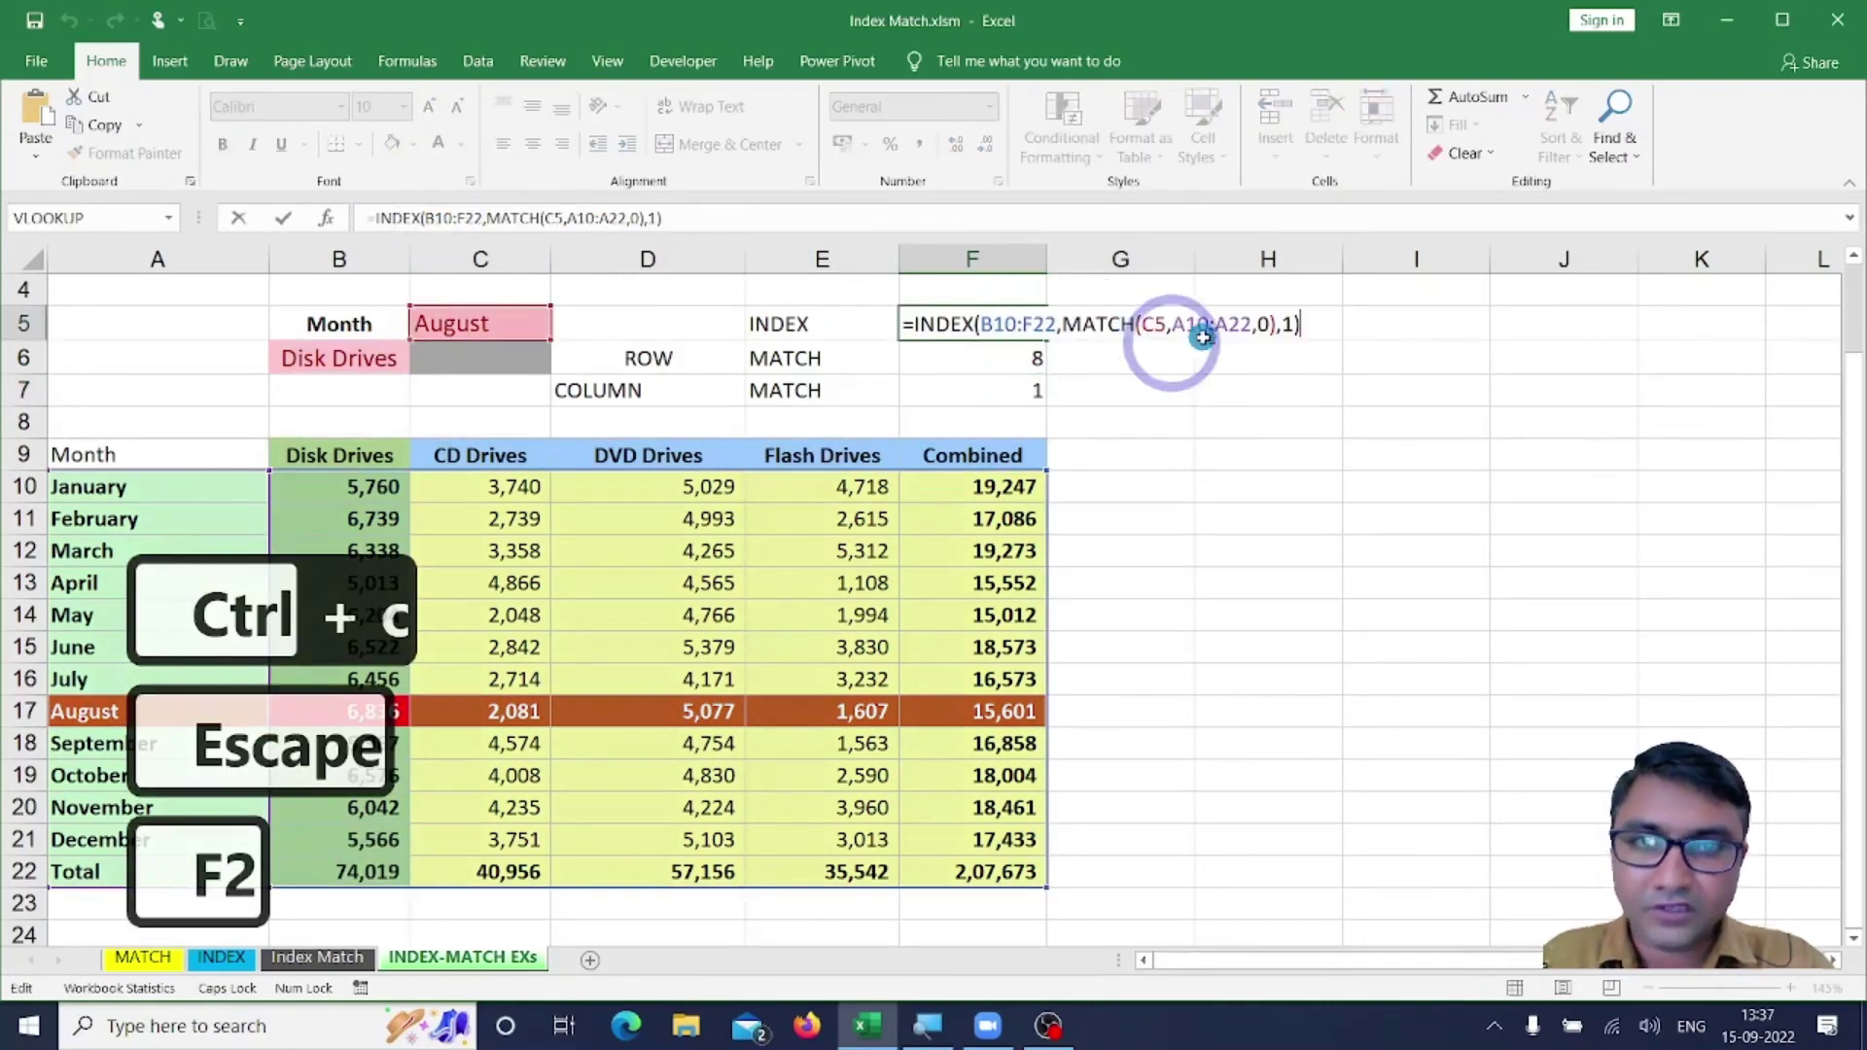
double_click(1289, 323)
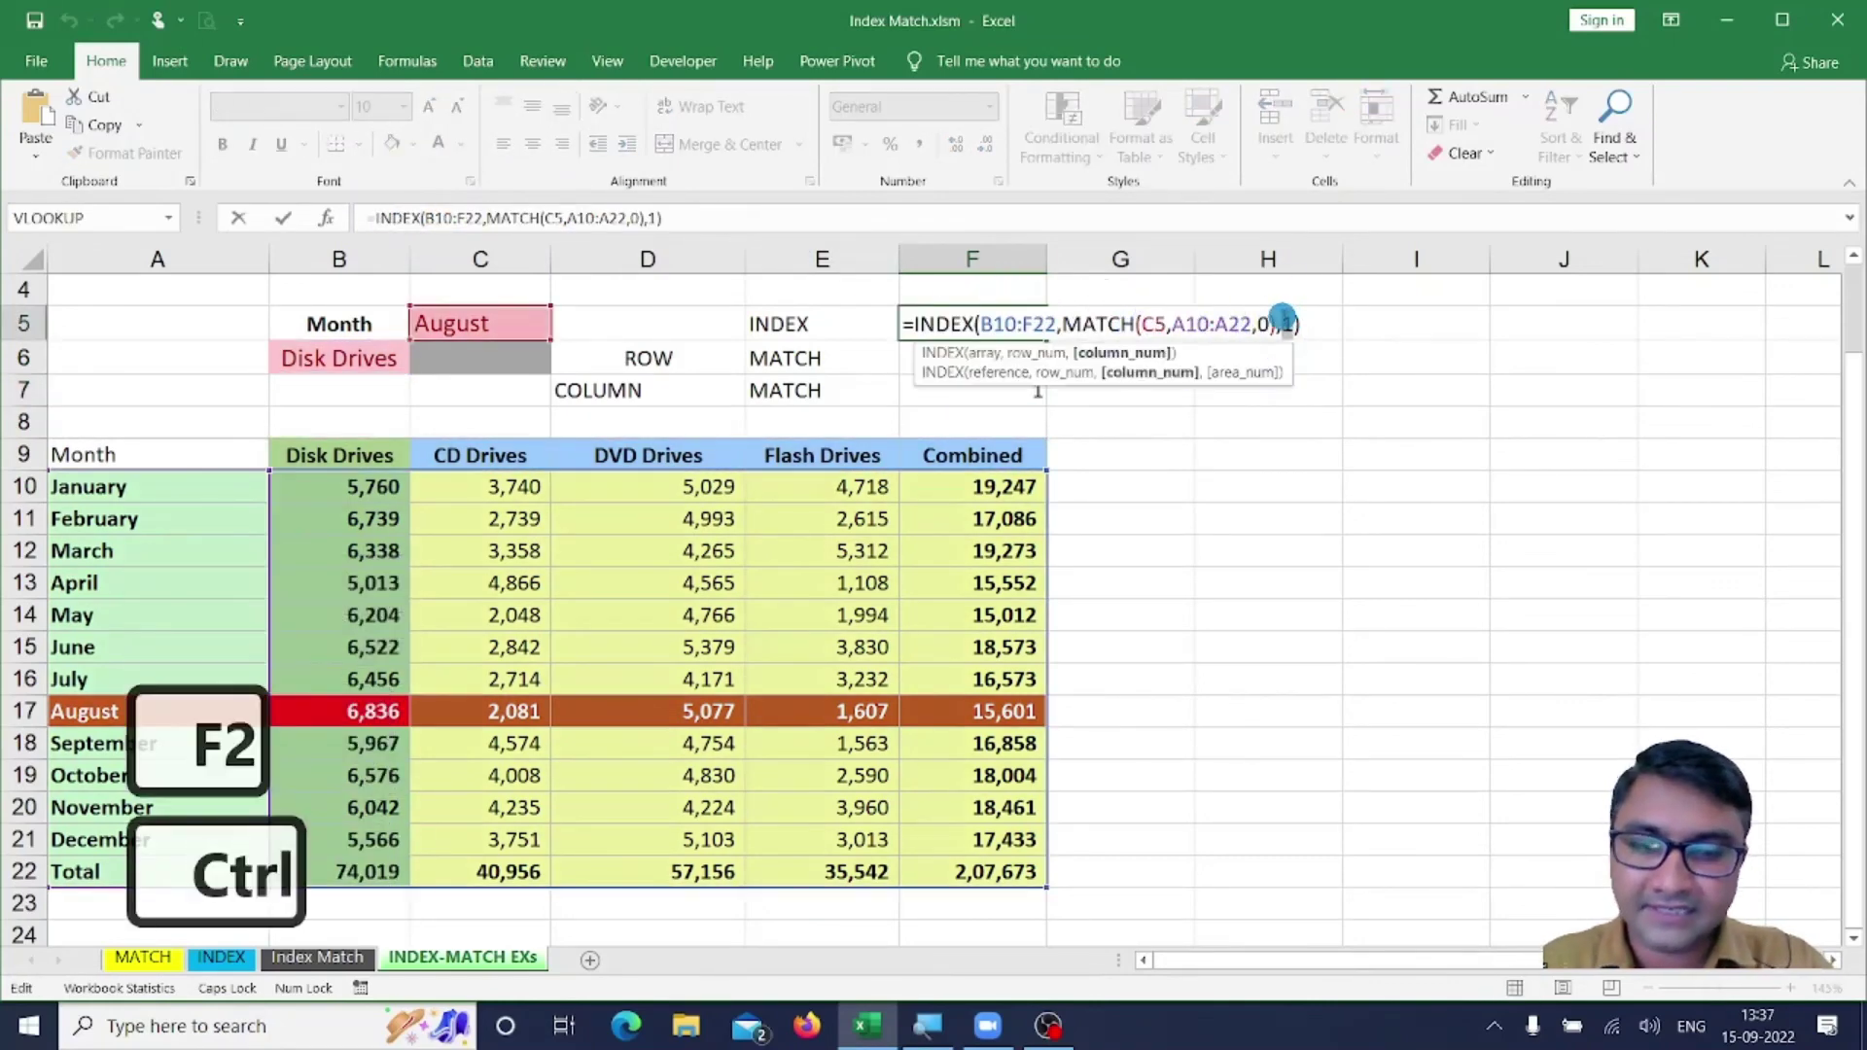
key("ctrl+v")
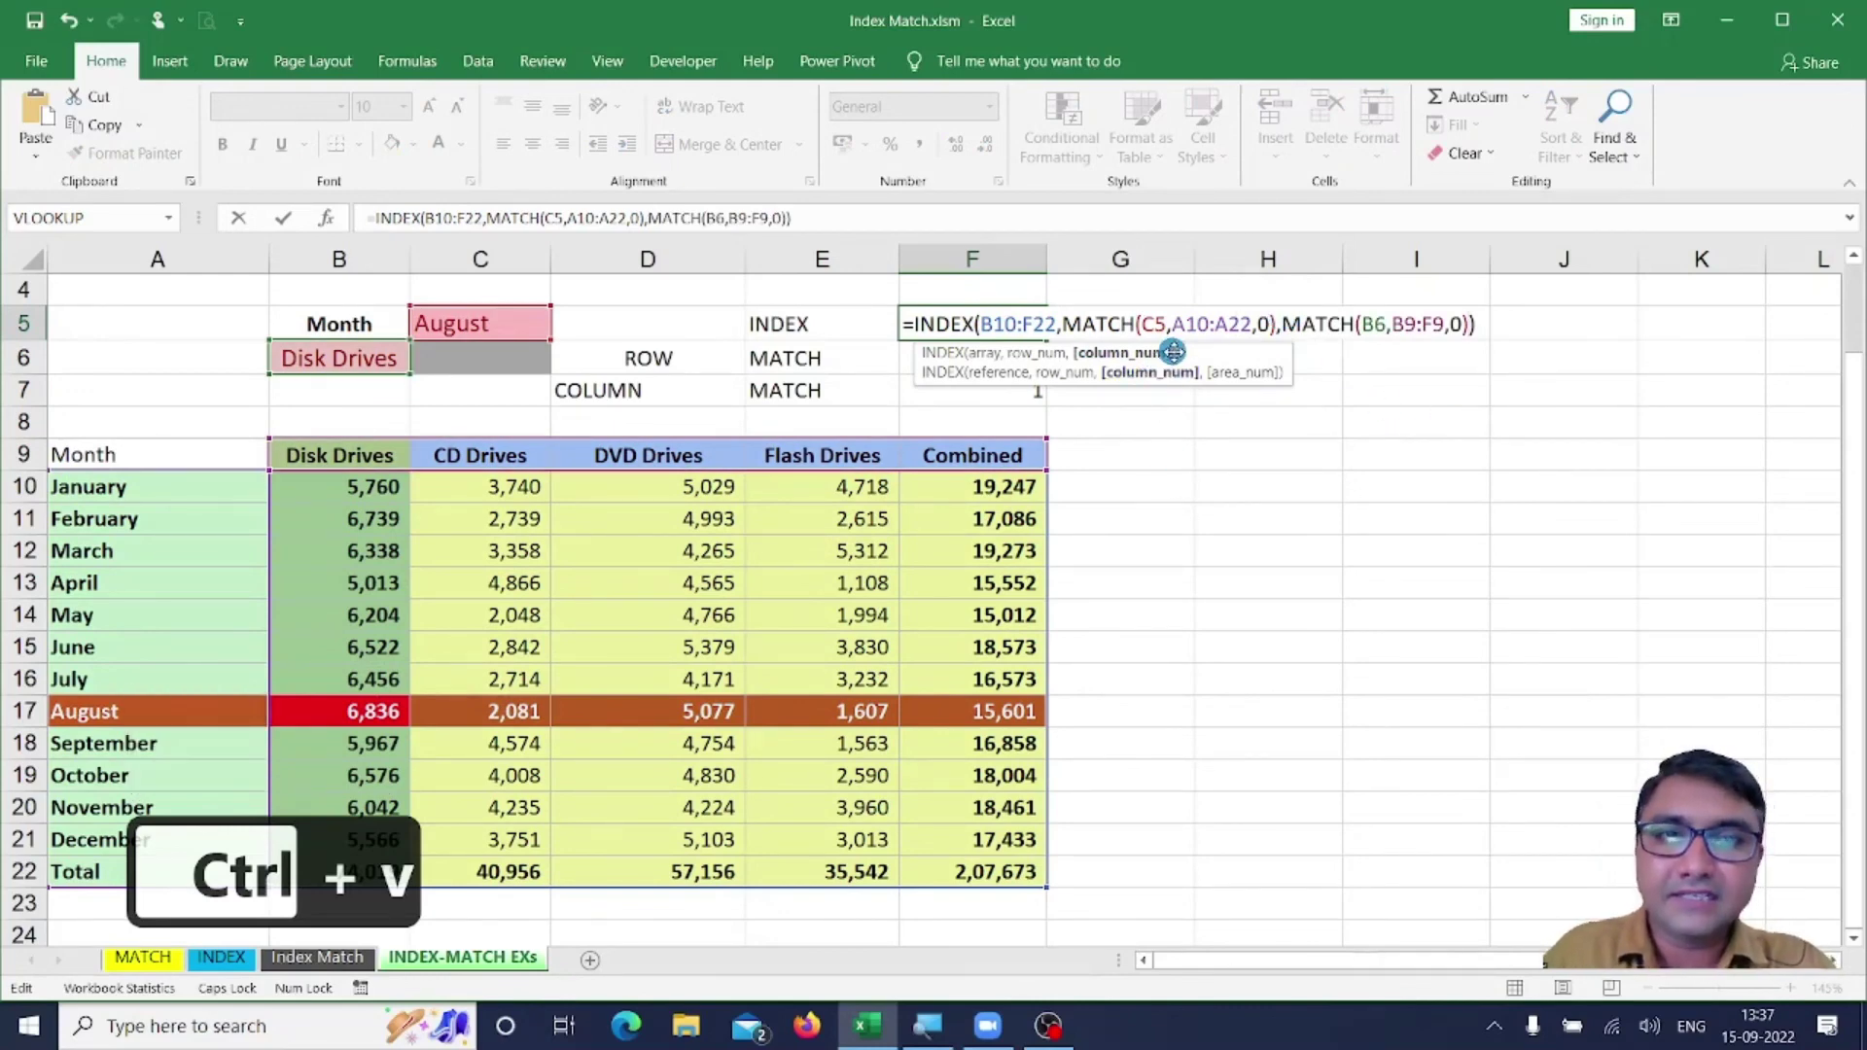
Annotate the array, row MATCH and column MATCH arguments of F5's formula with pen marks, clear the marks and commit the formula.
left_click_drag(1189, 351, 1188, 433)
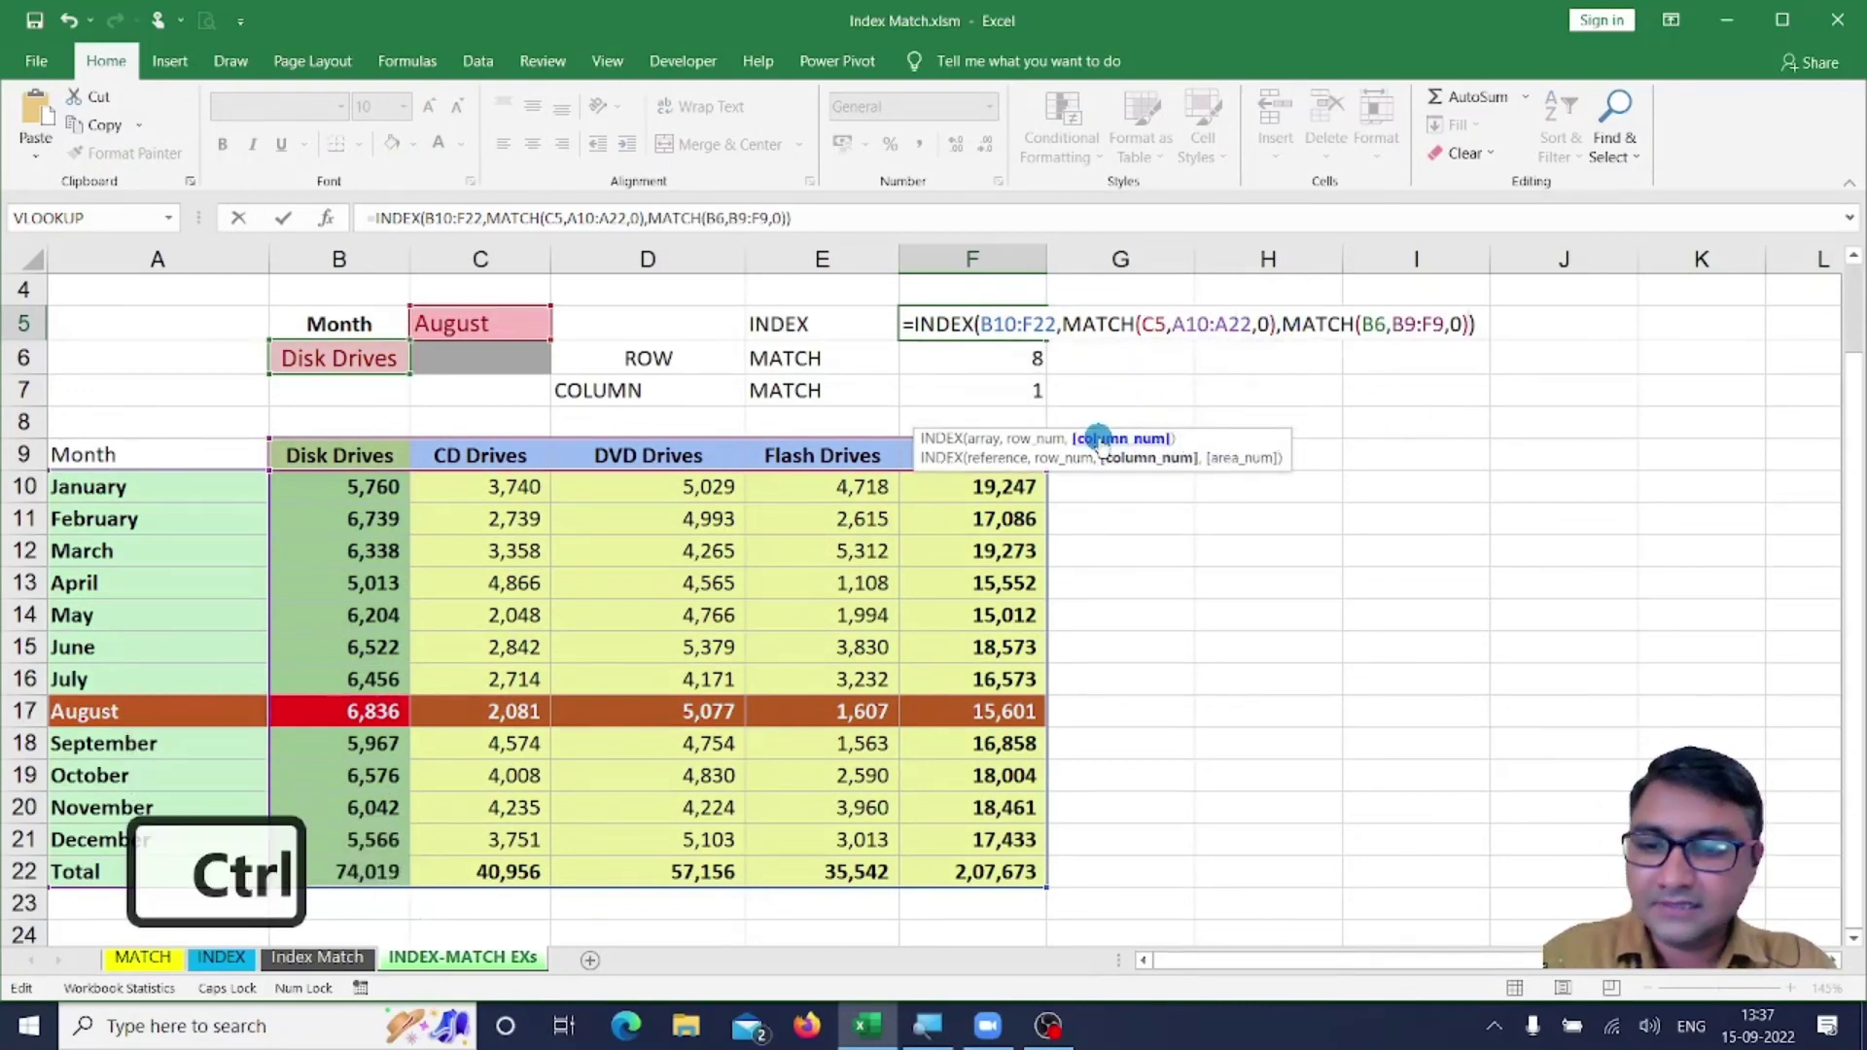
key("ctrl+2")
left_click_drag(988, 350, 1047, 351)
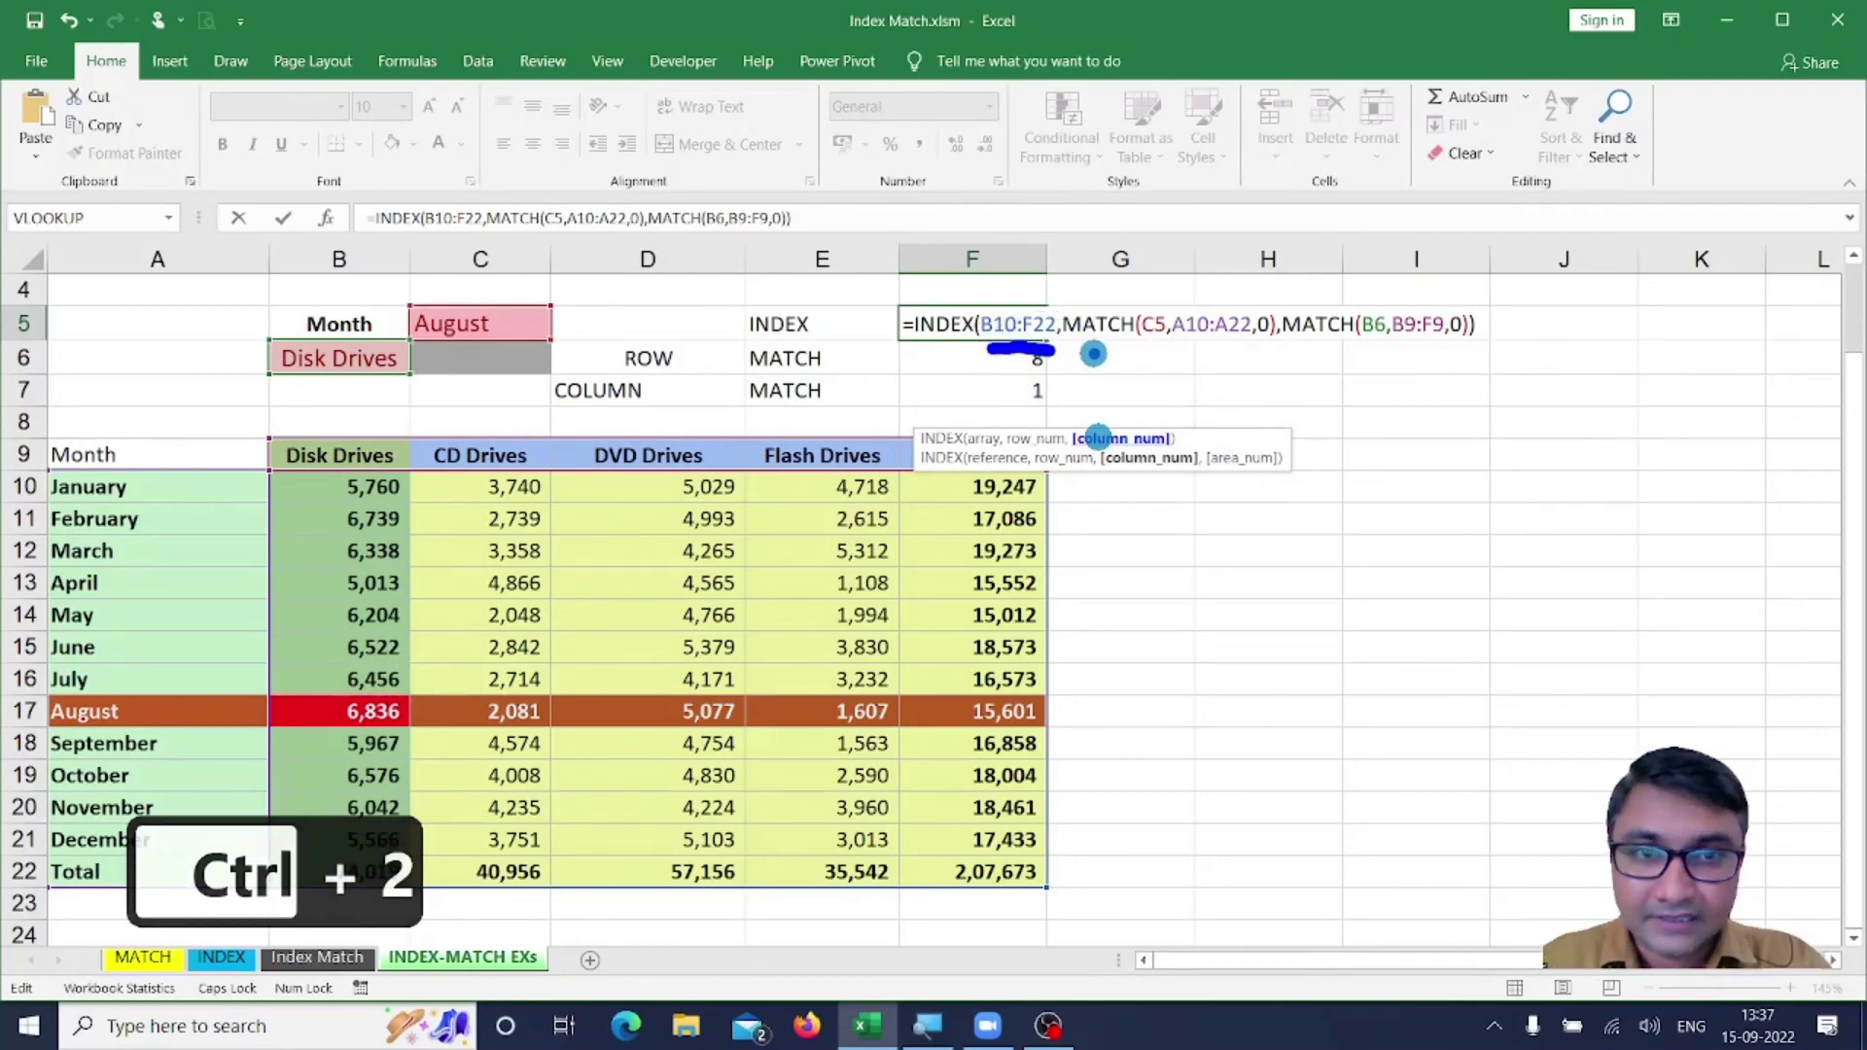
mouse_move(1093, 354)
left_mouse_down()
mouse_move(1267, 368)
mouse_move(1109, 399)
mouse_move(1147, 384)
mouse_move(1202, 412)
left_mouse_up()
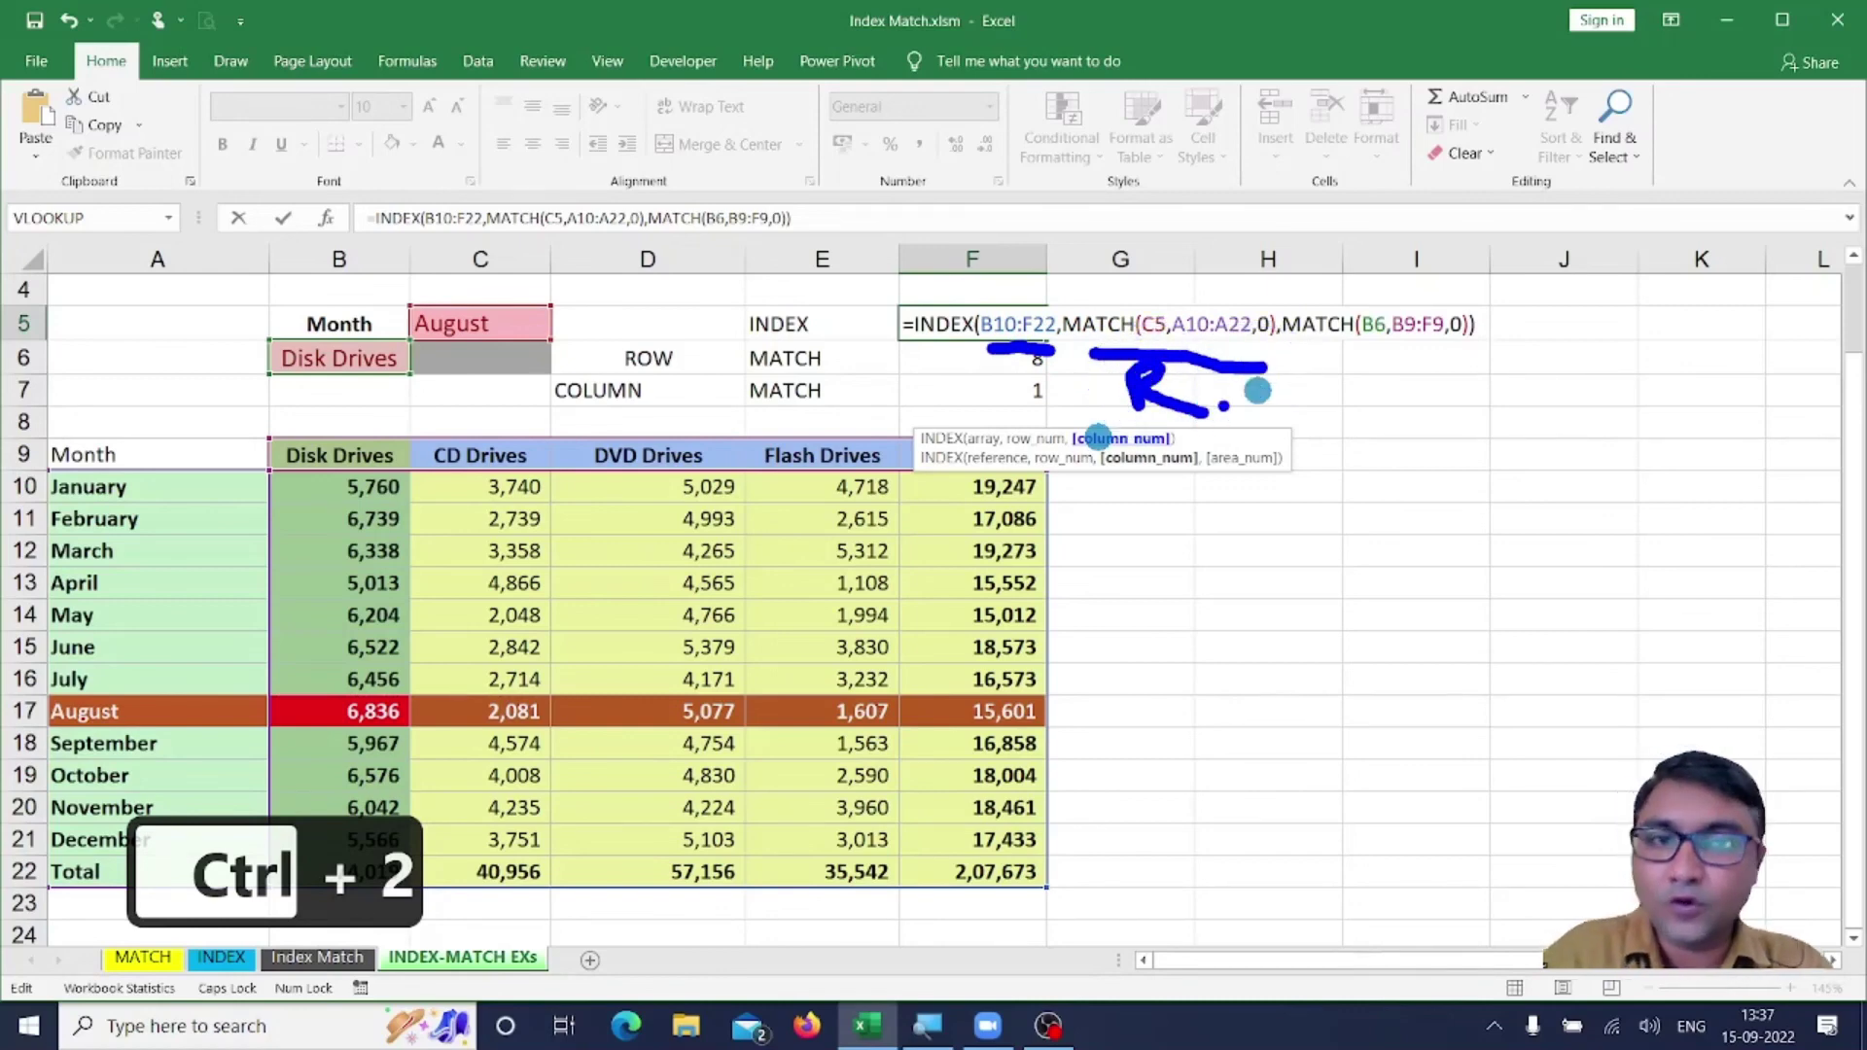
mouse_move(1313, 355)
left_mouse_down()
mouse_move(1430, 356)
mouse_move(1367, 418)
mouse_move(1383, 420)
left_mouse_up()
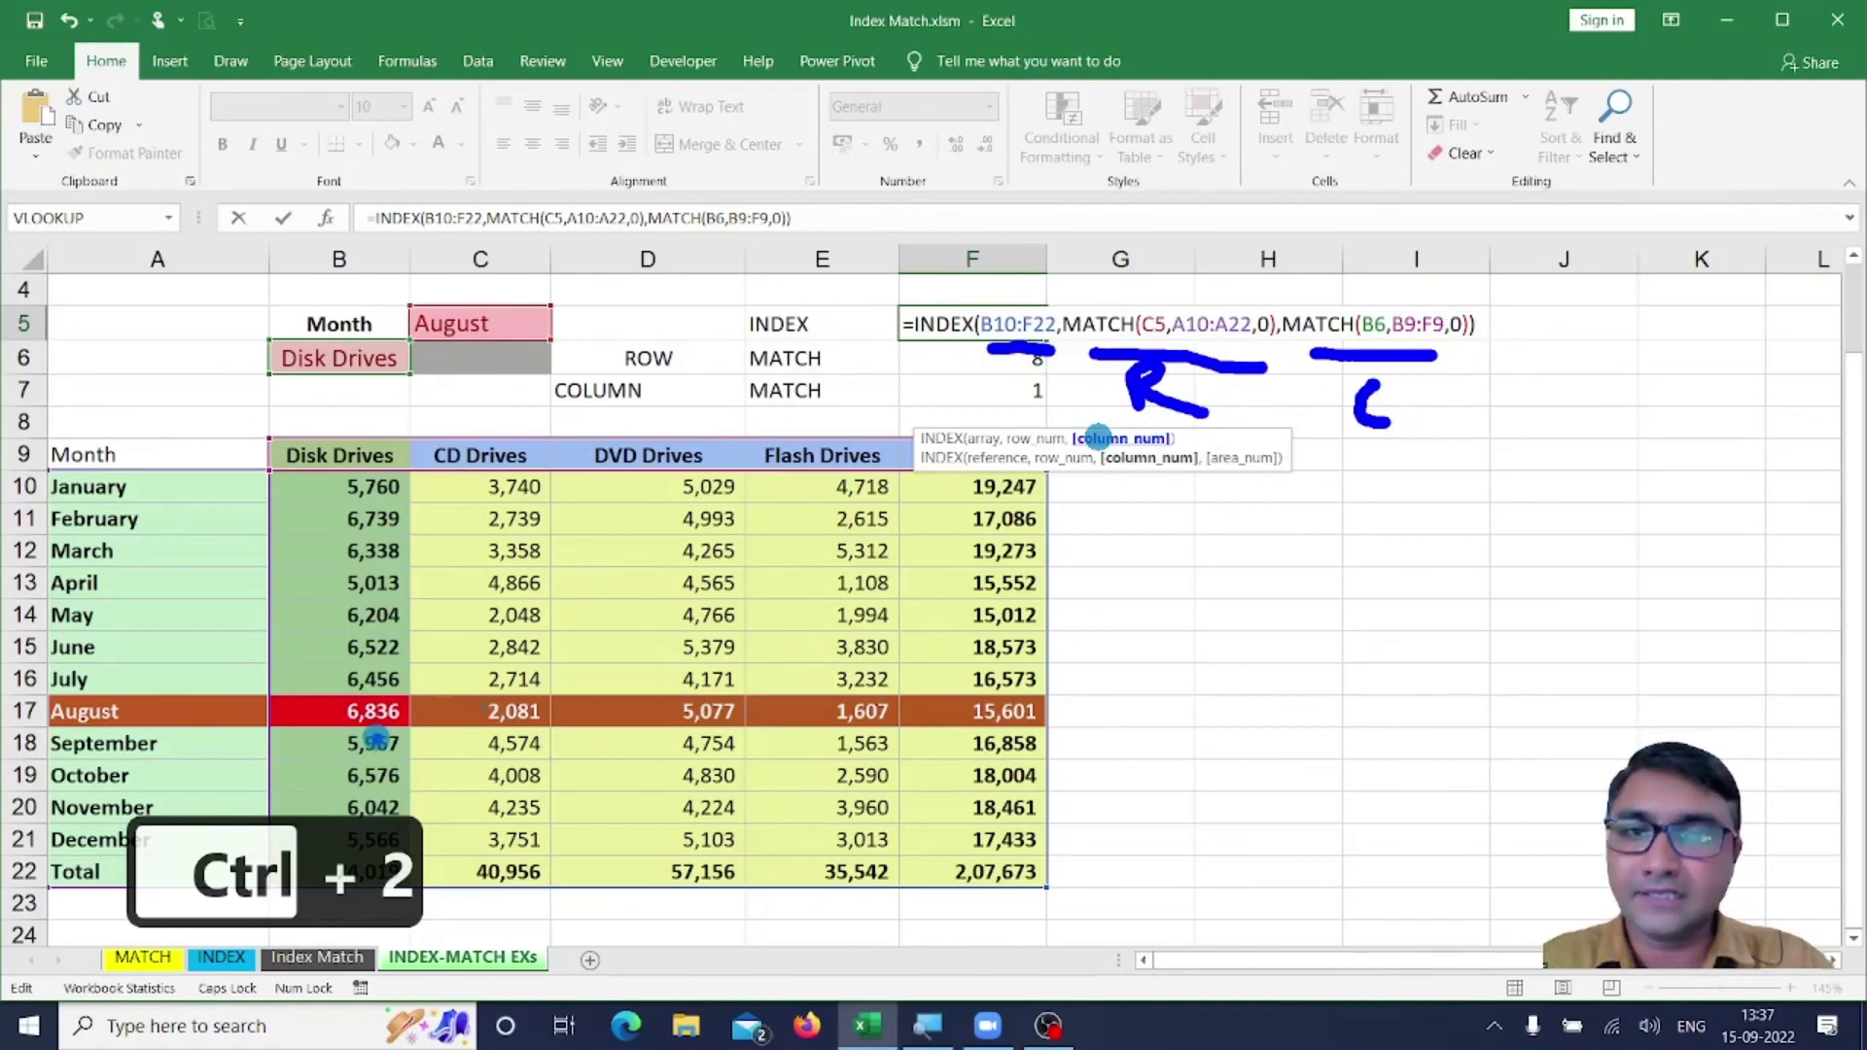
key("Escape")
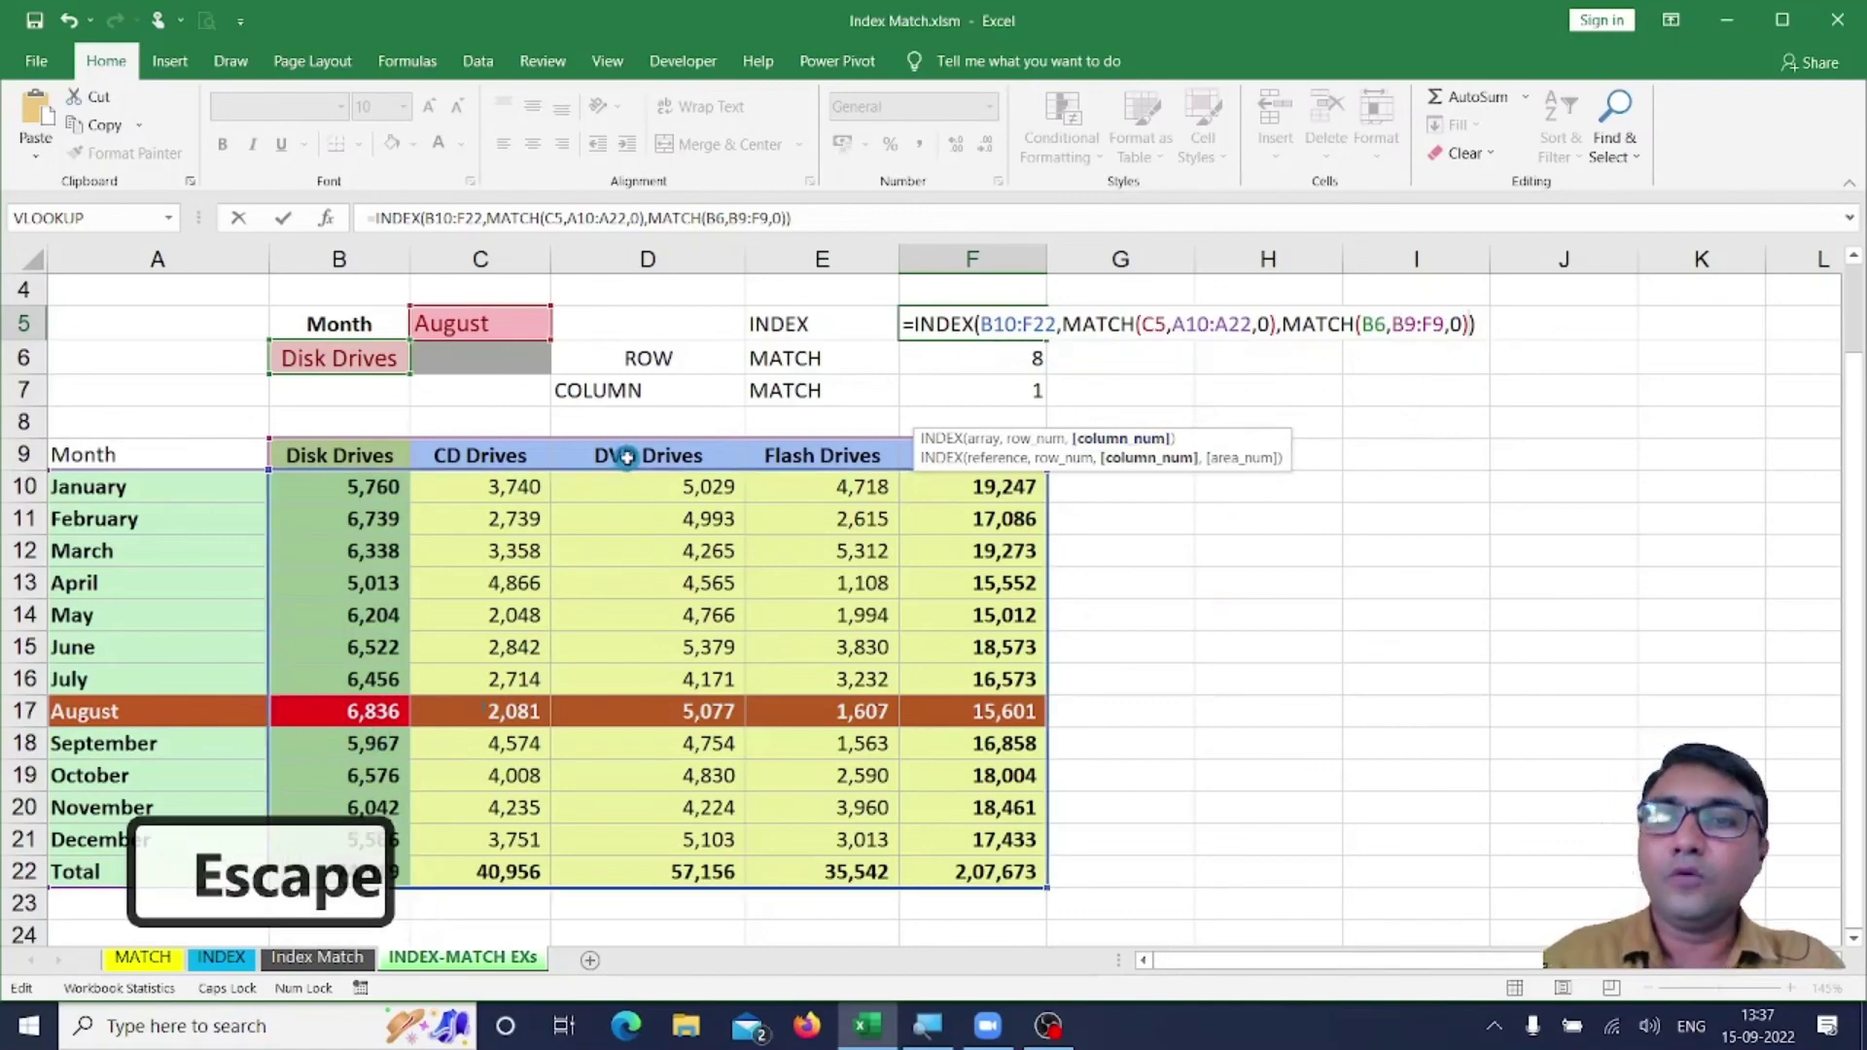
key("Return")
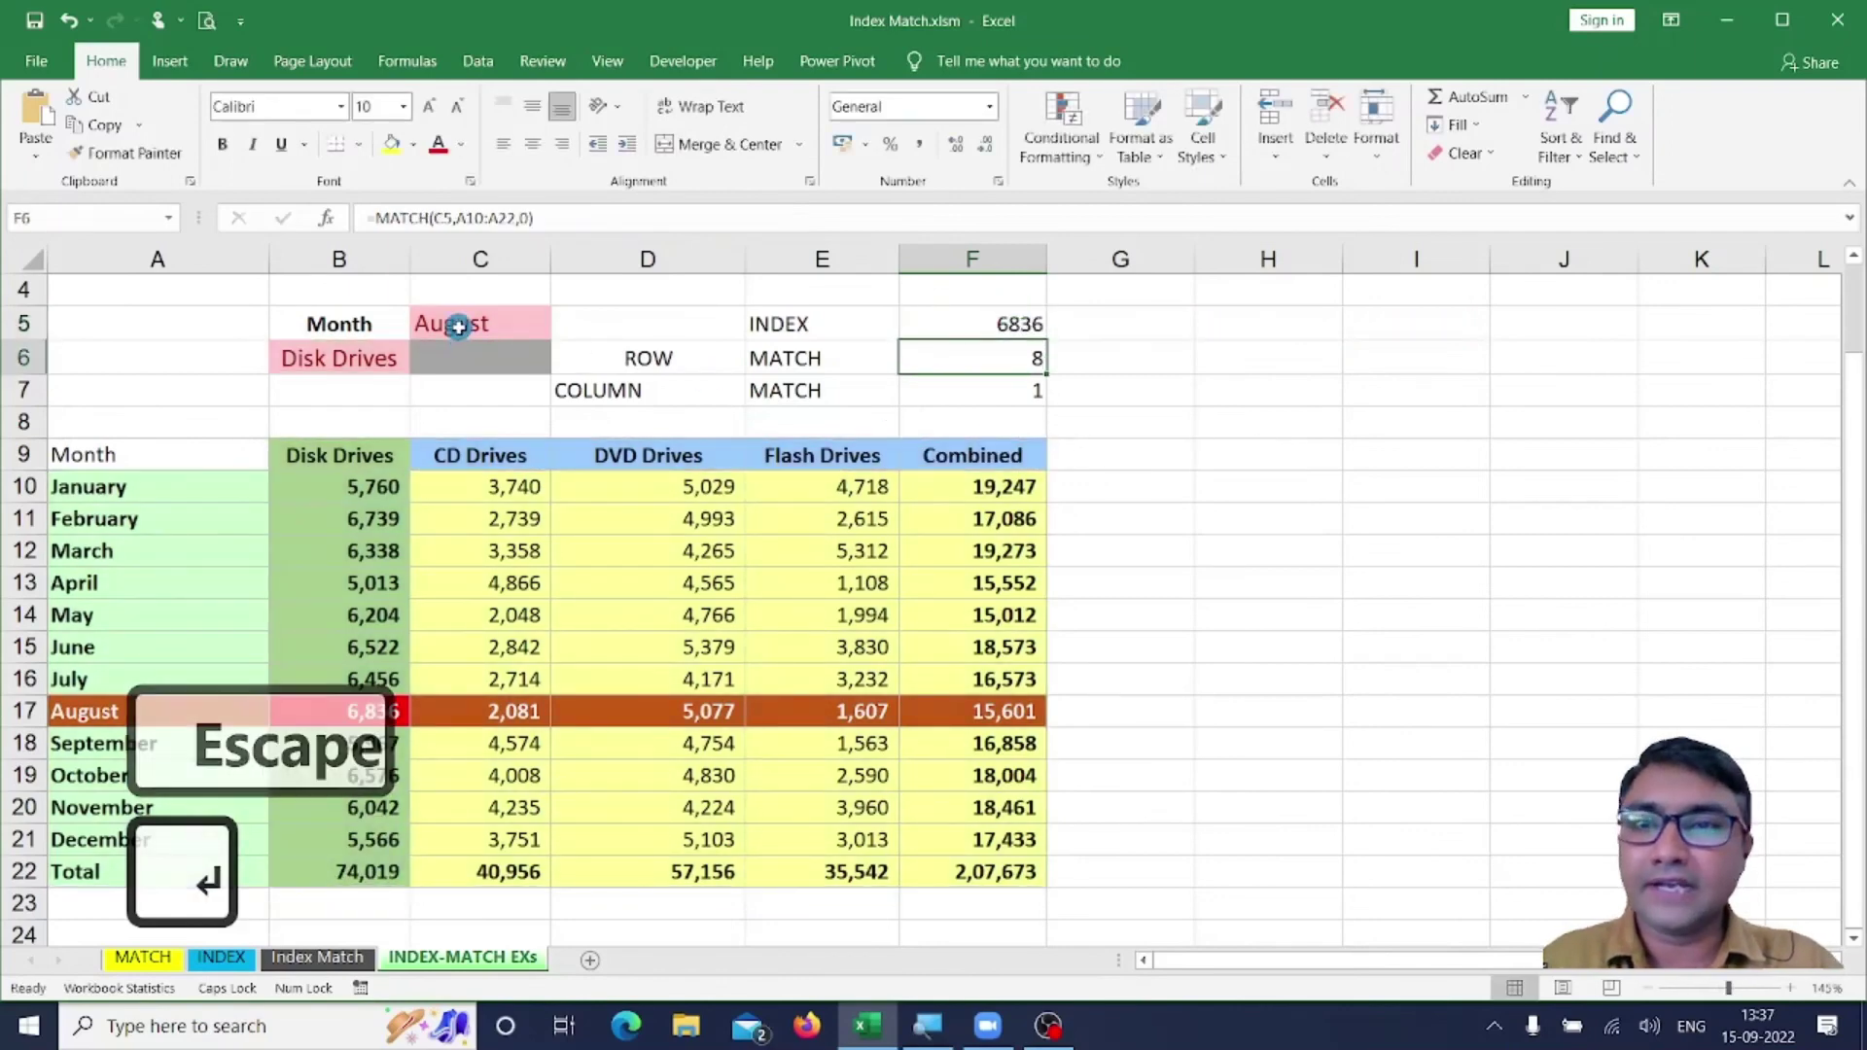
Test the two-way lookup with November in C5 and Flash Drives in B6, and review F5's formula and its array B10:F22.
left_click(523, 329)
left_click(560, 327)
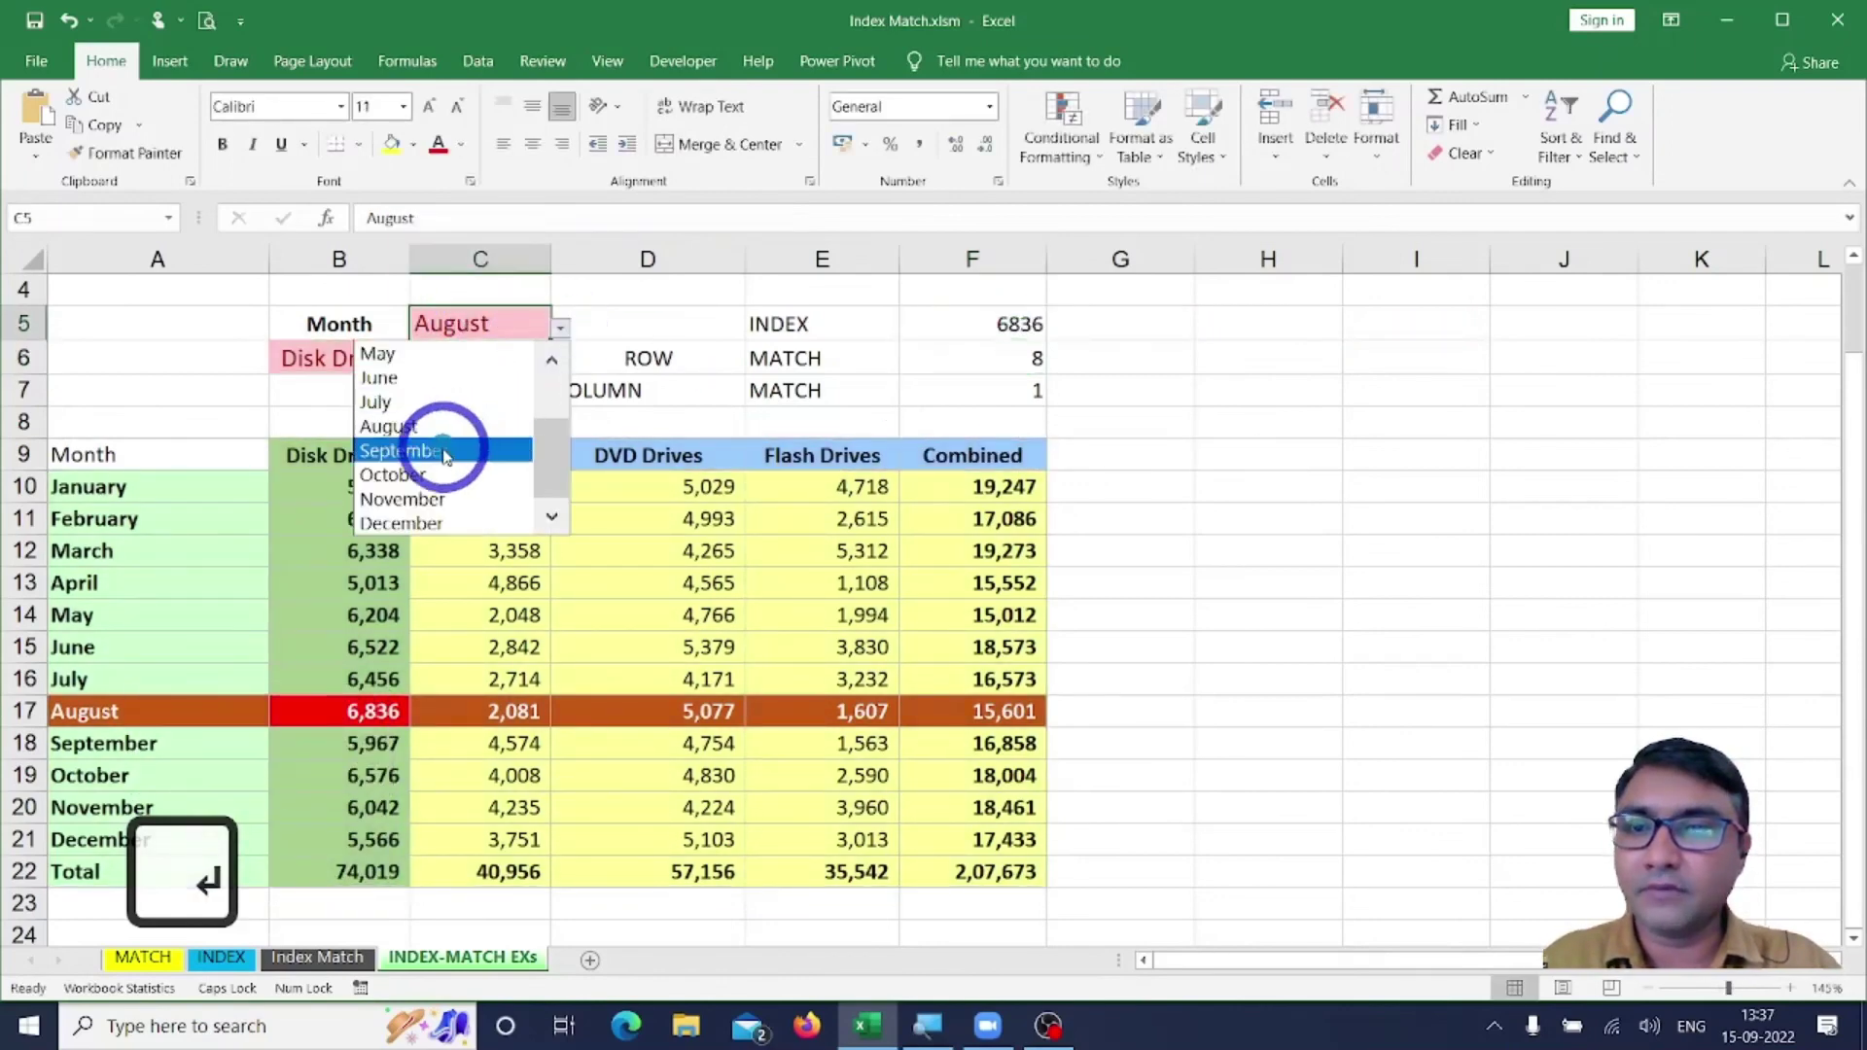
left_click(405, 496)
left_click(388, 359)
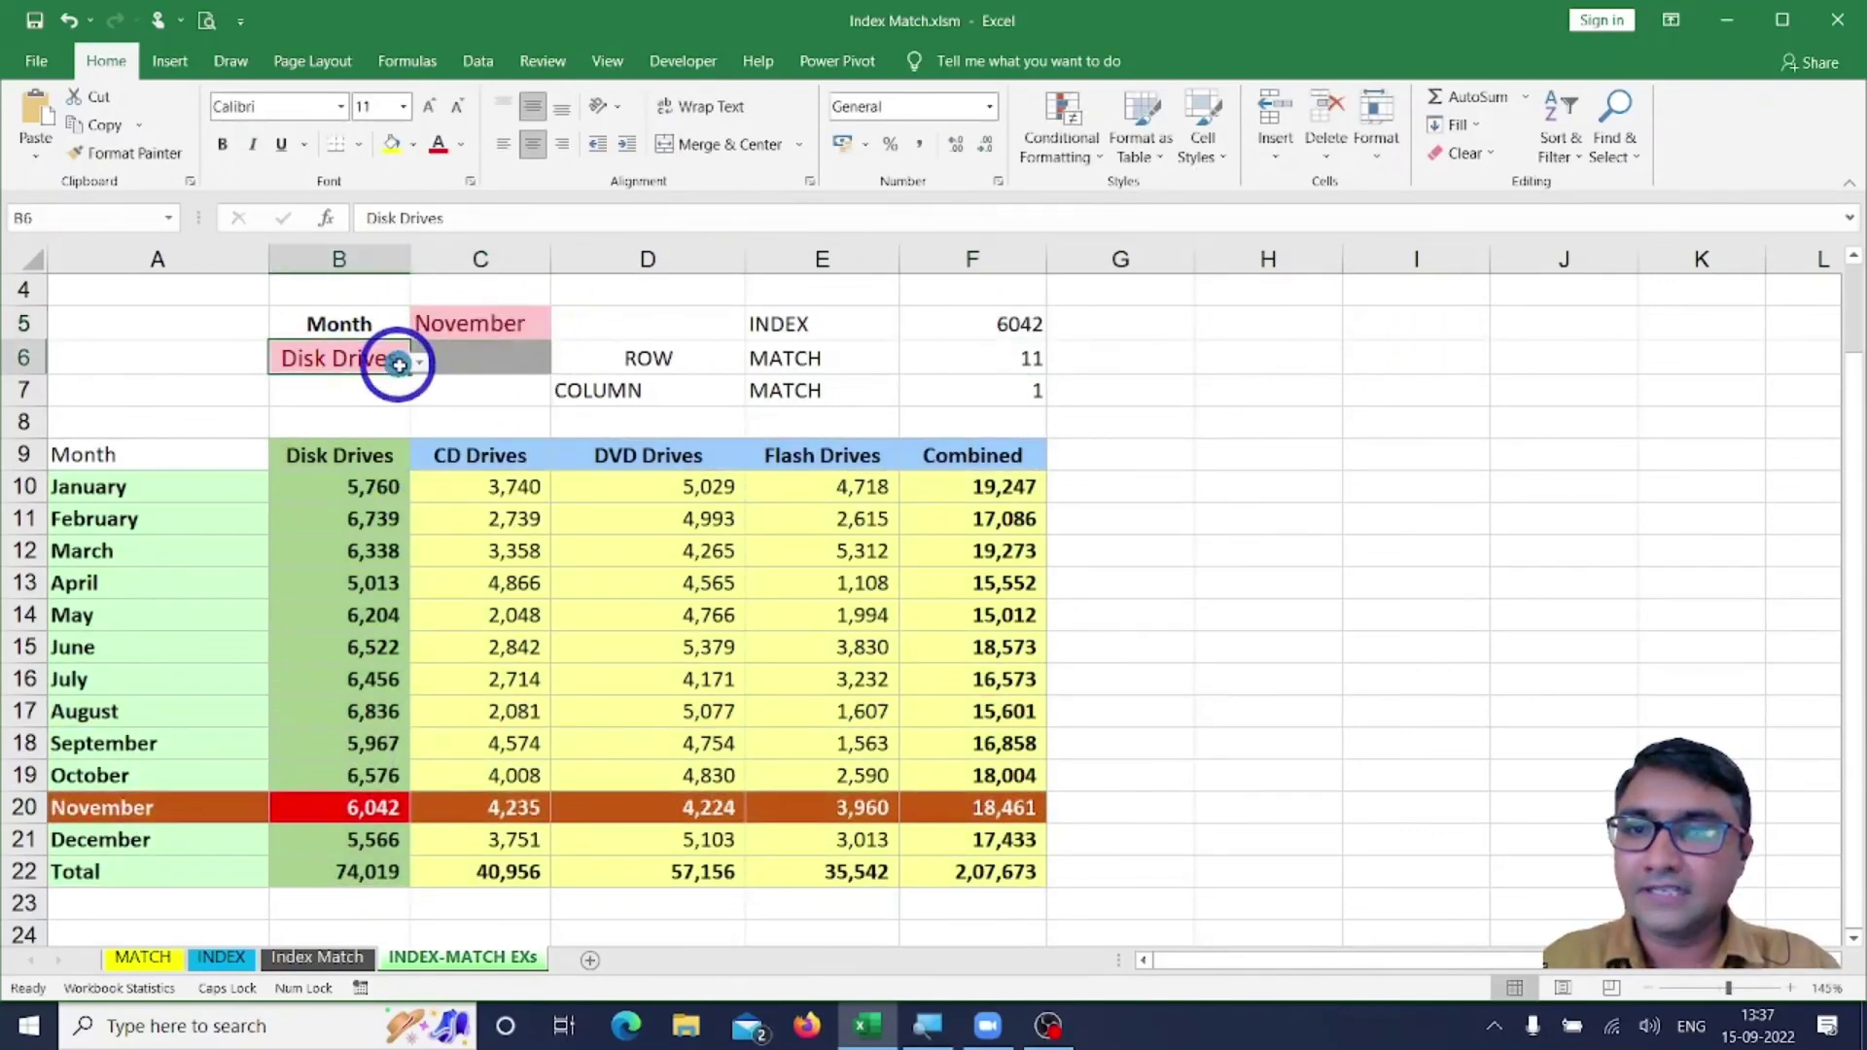
left_click(419, 363)
left_click(342, 458)
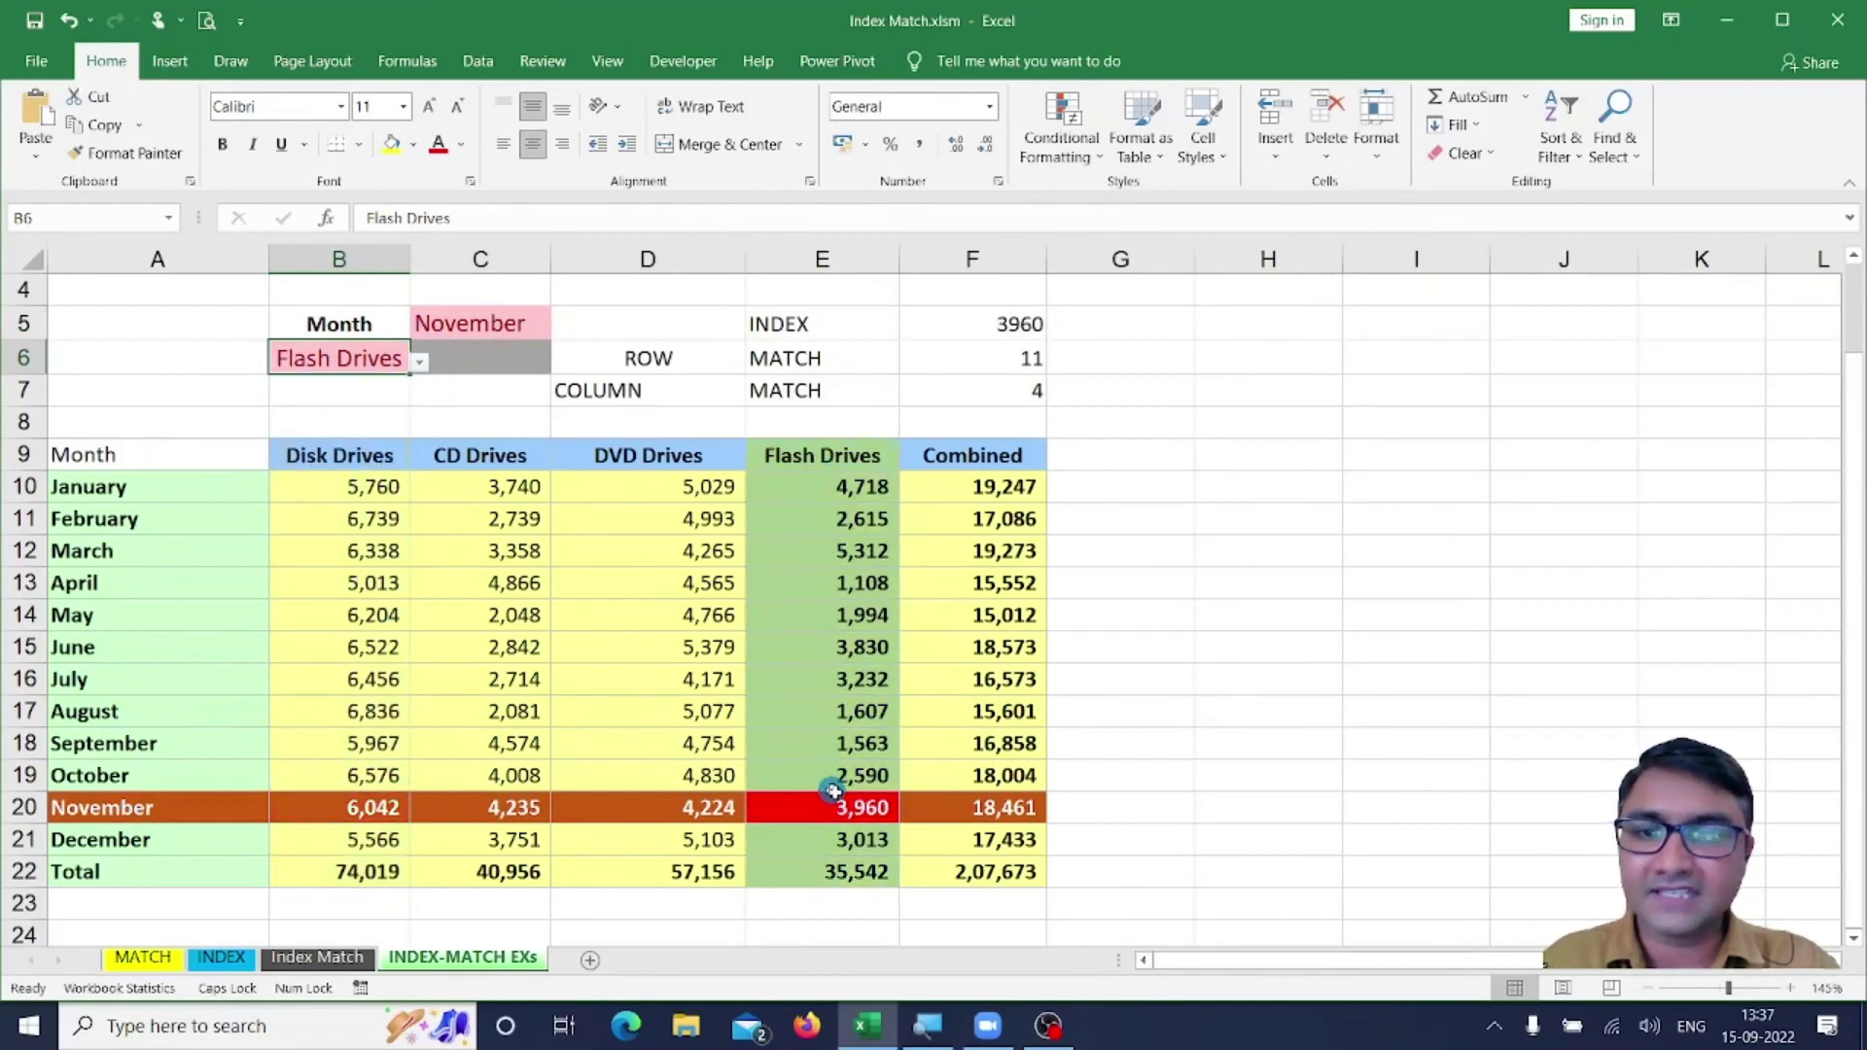
left_click(1014, 321)
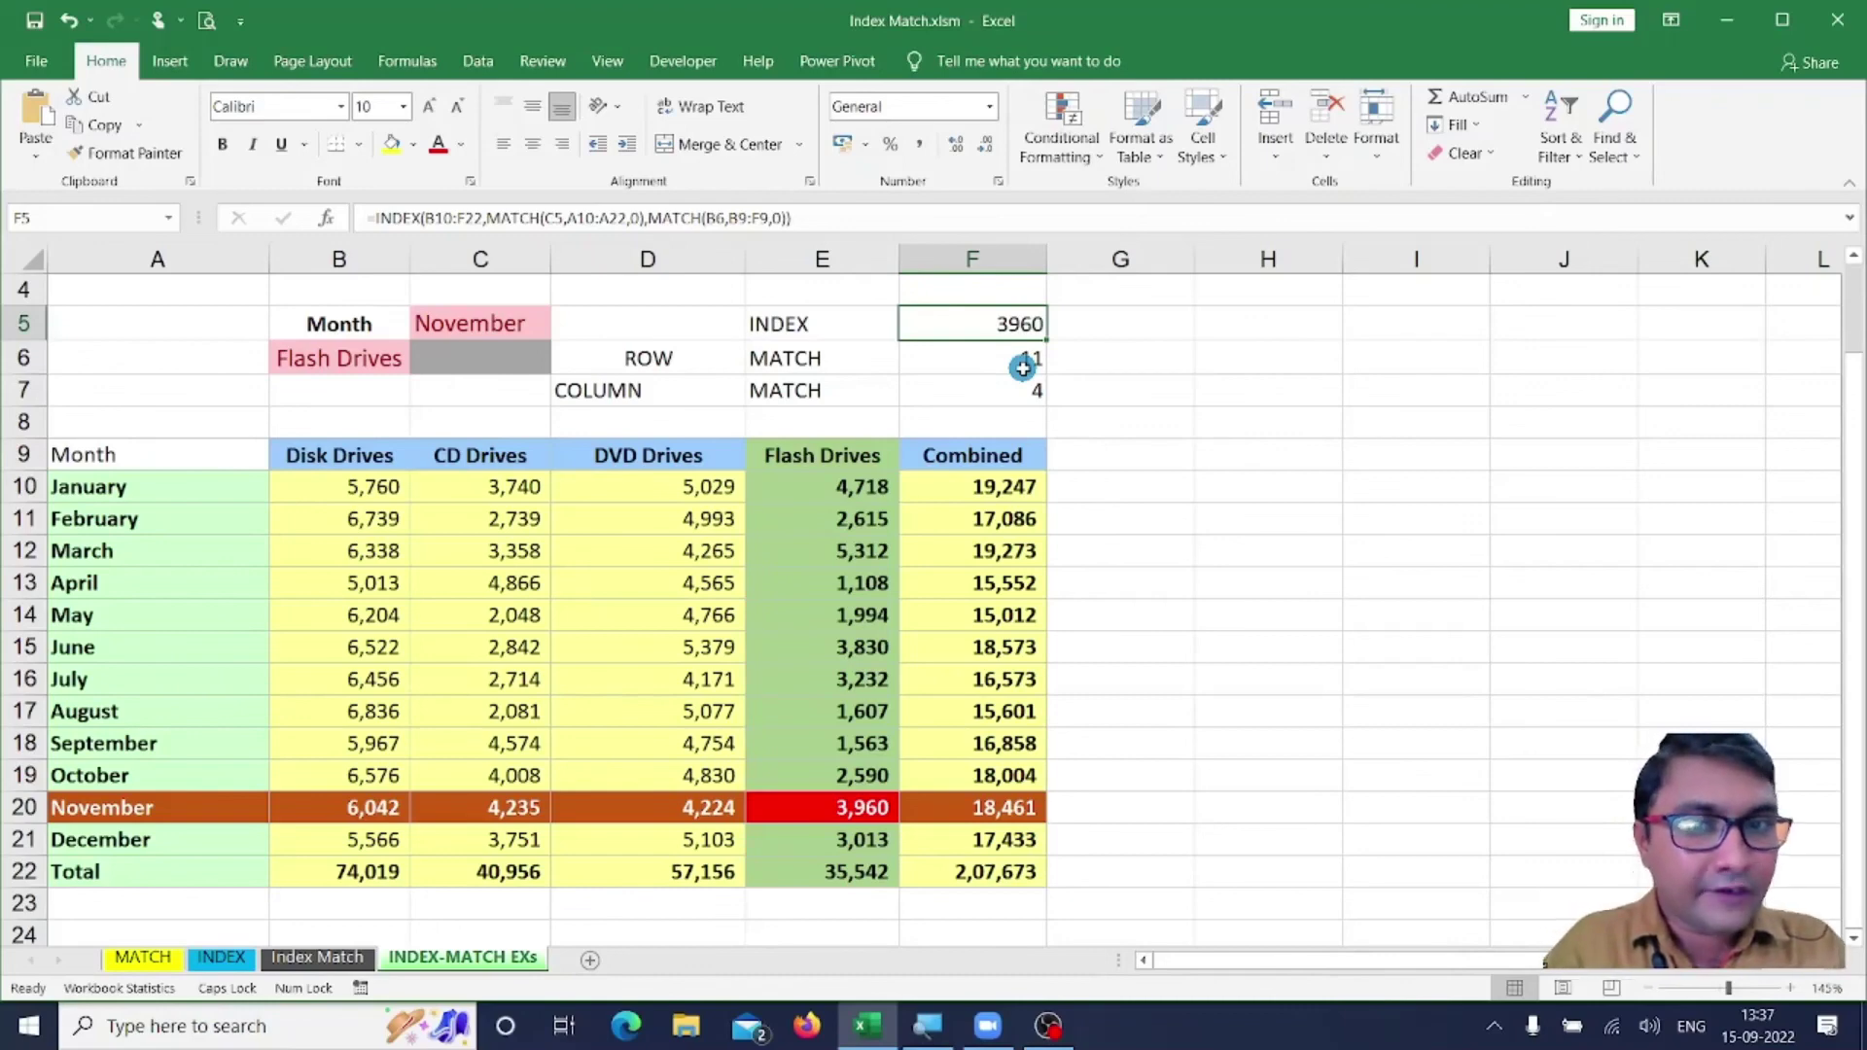
left_click_drag(366, 489, 983, 869)
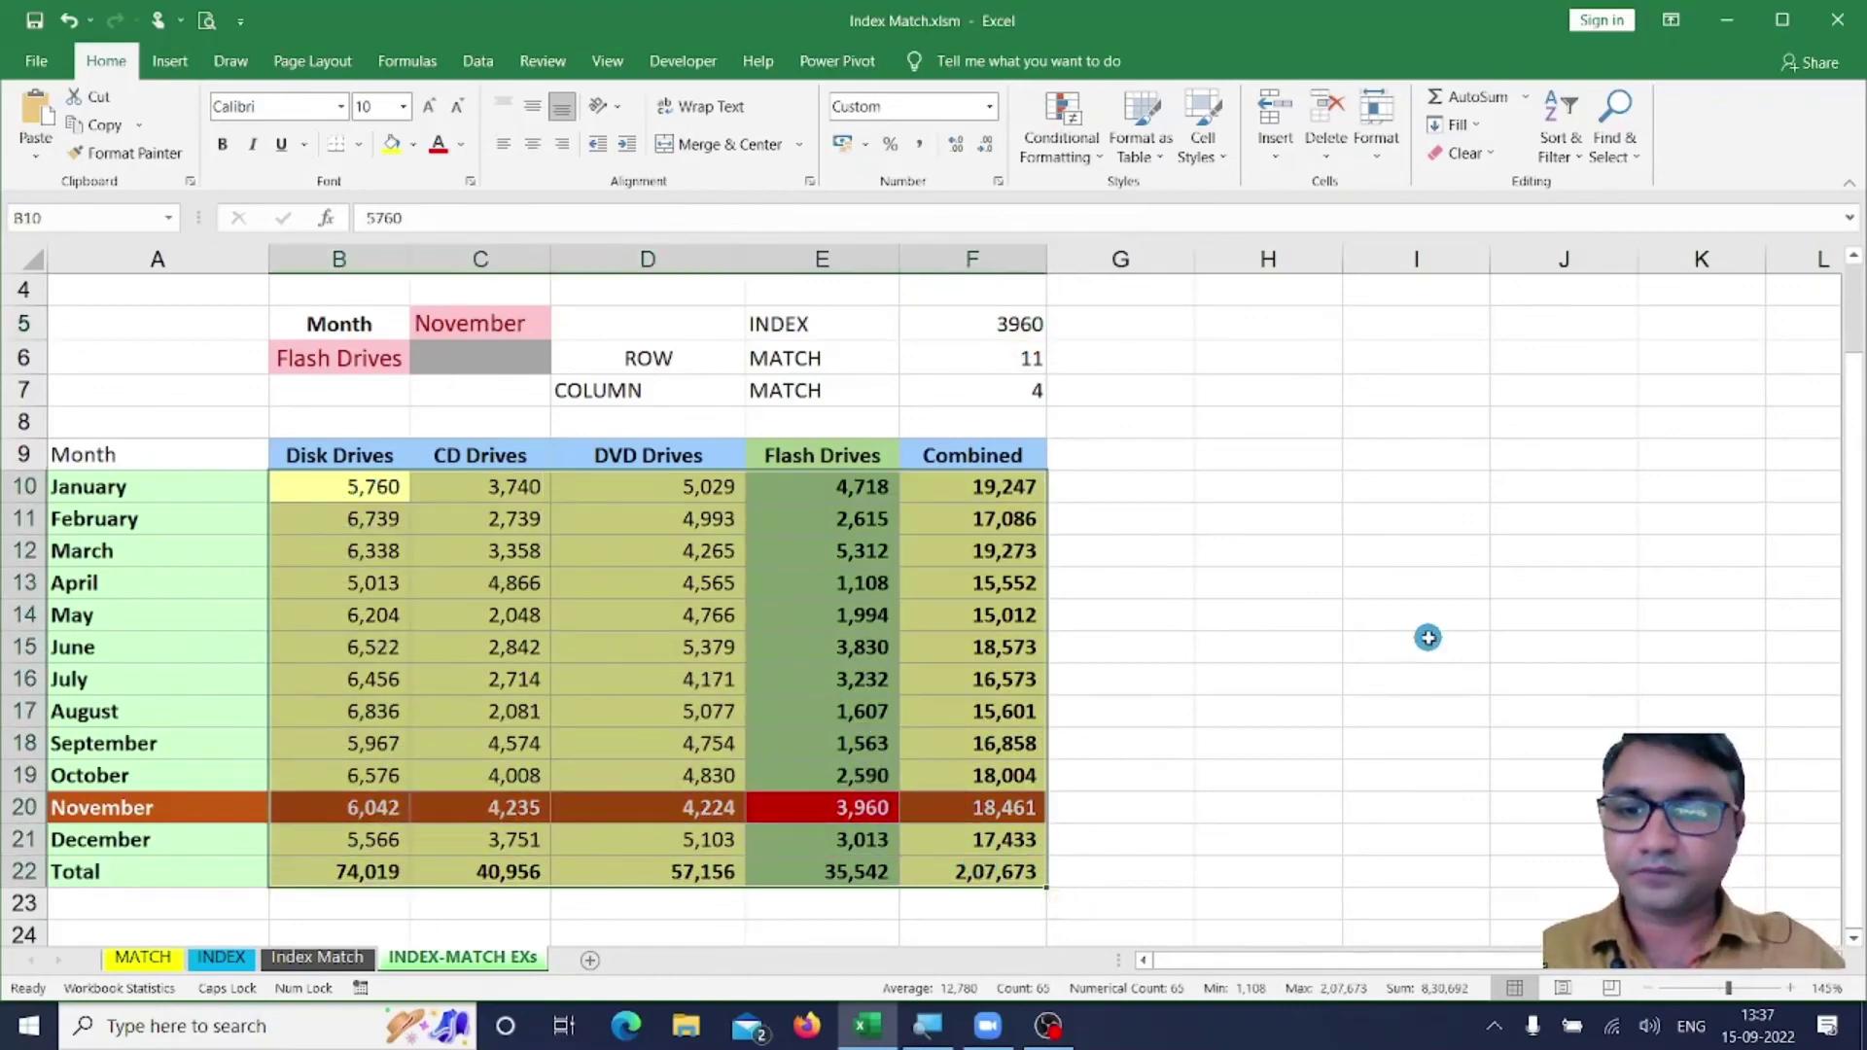